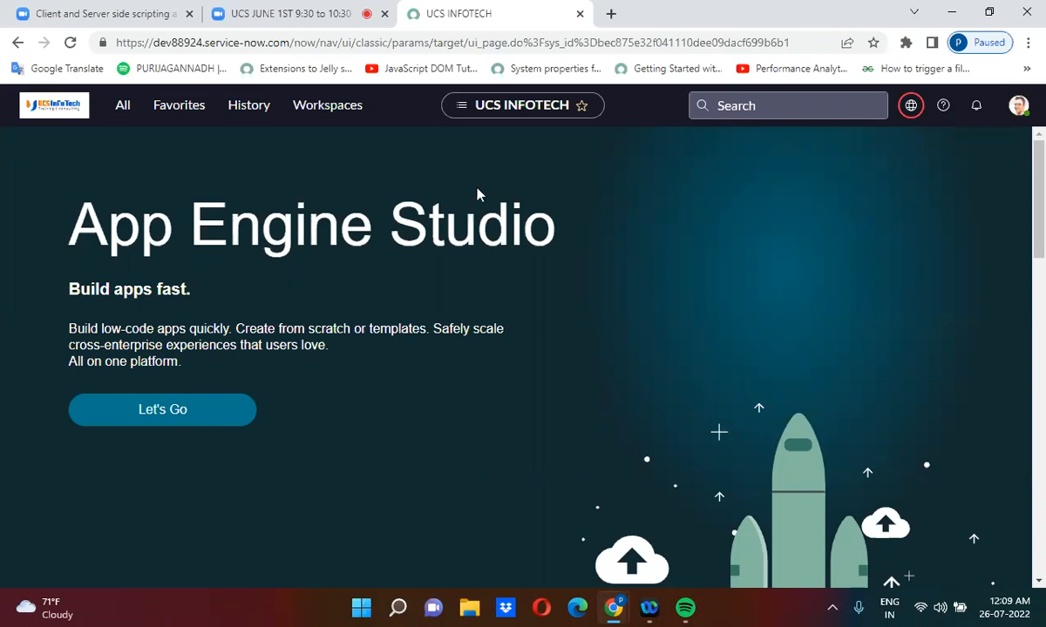
Find the Record Producers module with the filter "record pr" and open its list in a new browser tab
left_click(121, 108)
type("record ")
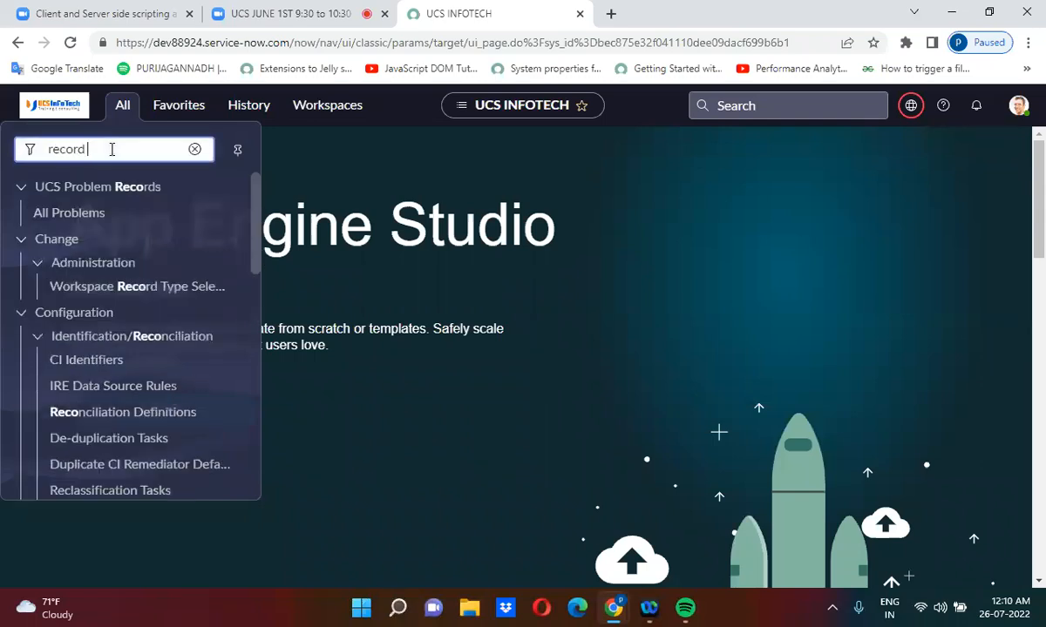
type("pr")
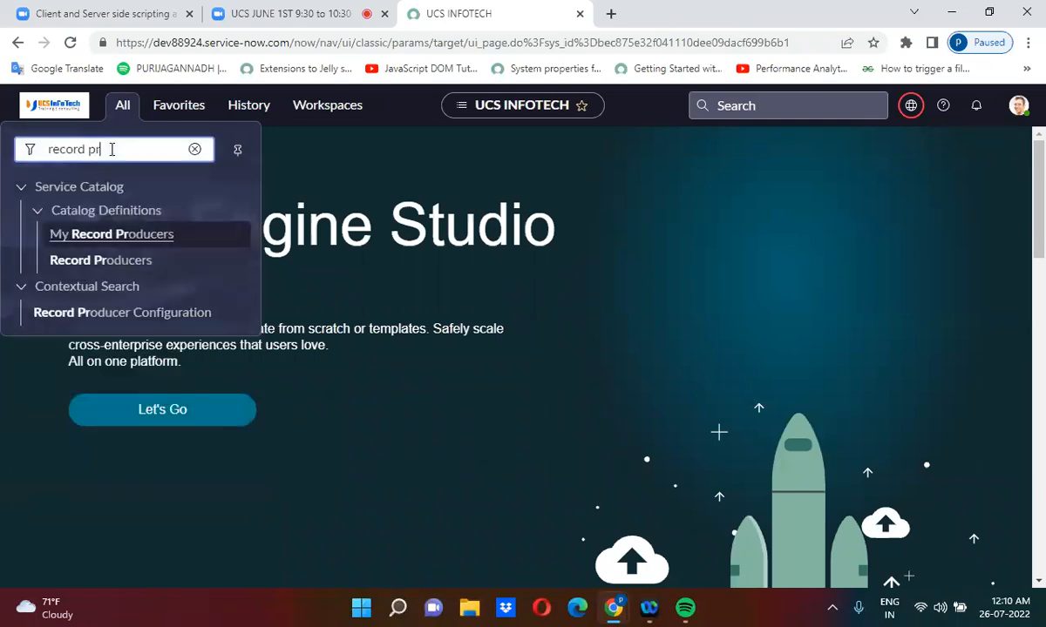
right_click(105, 266)
left_click(161, 276)
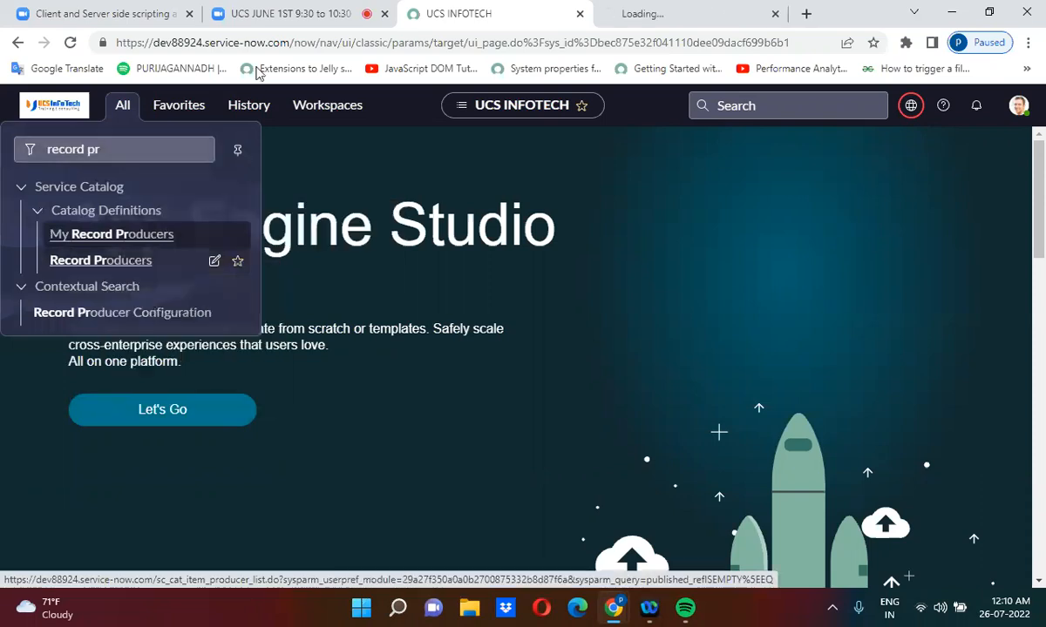
left_click(684, 9)
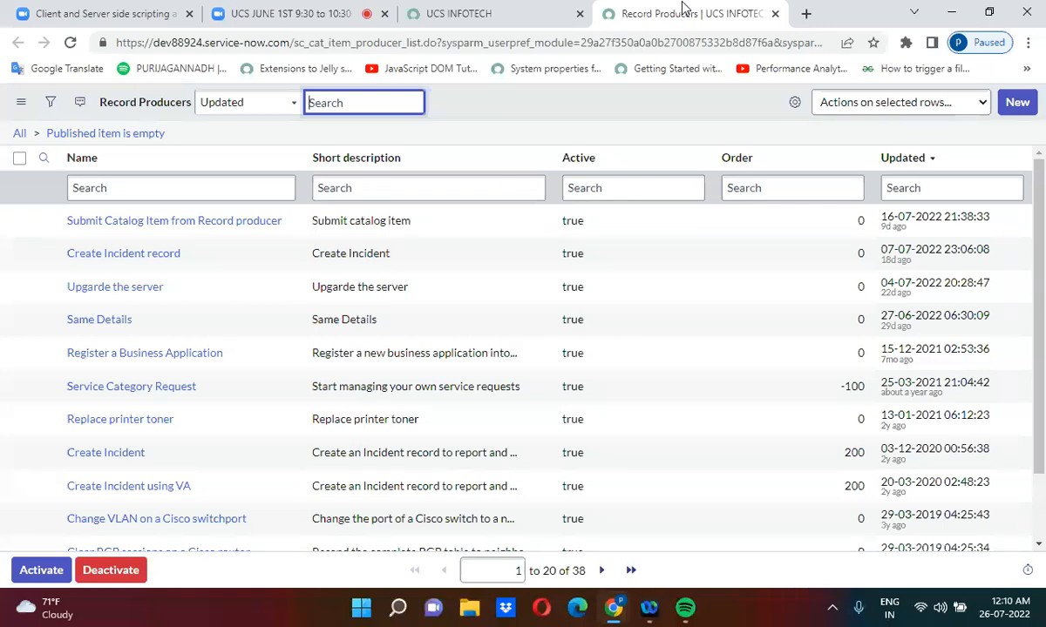
Start a new record producer named "Create a Issue record" for the Issue [u_issue] table
left_click(1018, 102)
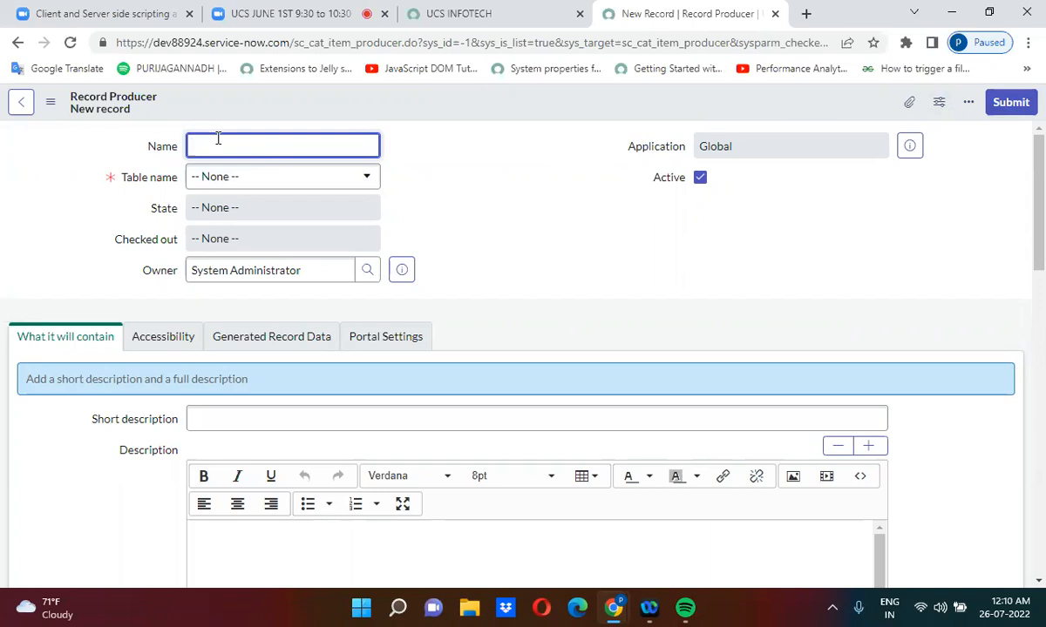
type("Create  a Issue record")
left_click(463, 204)
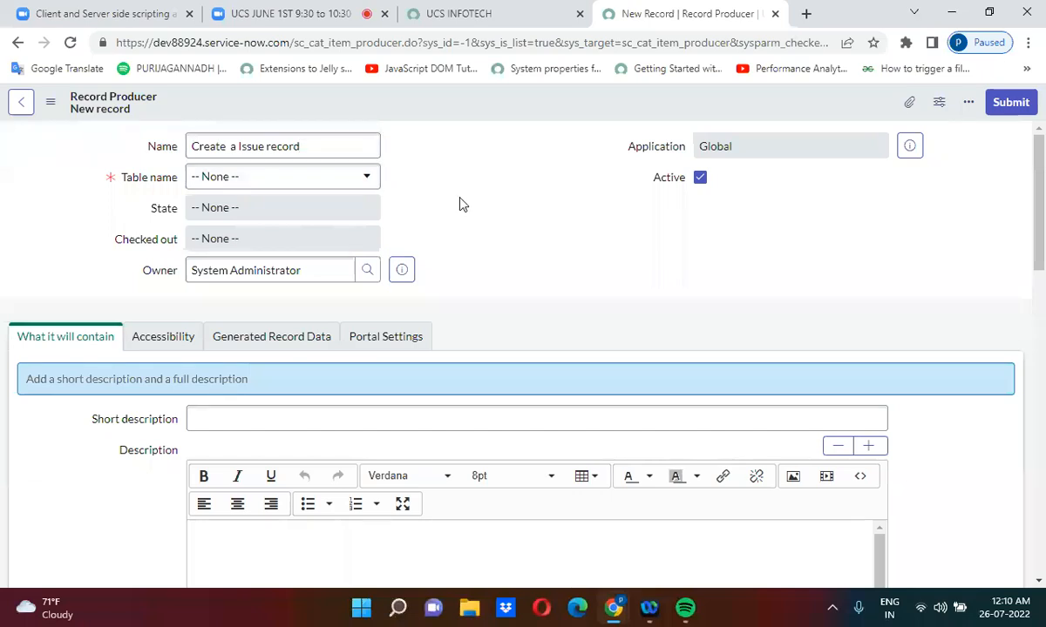
left_click(214, 179)
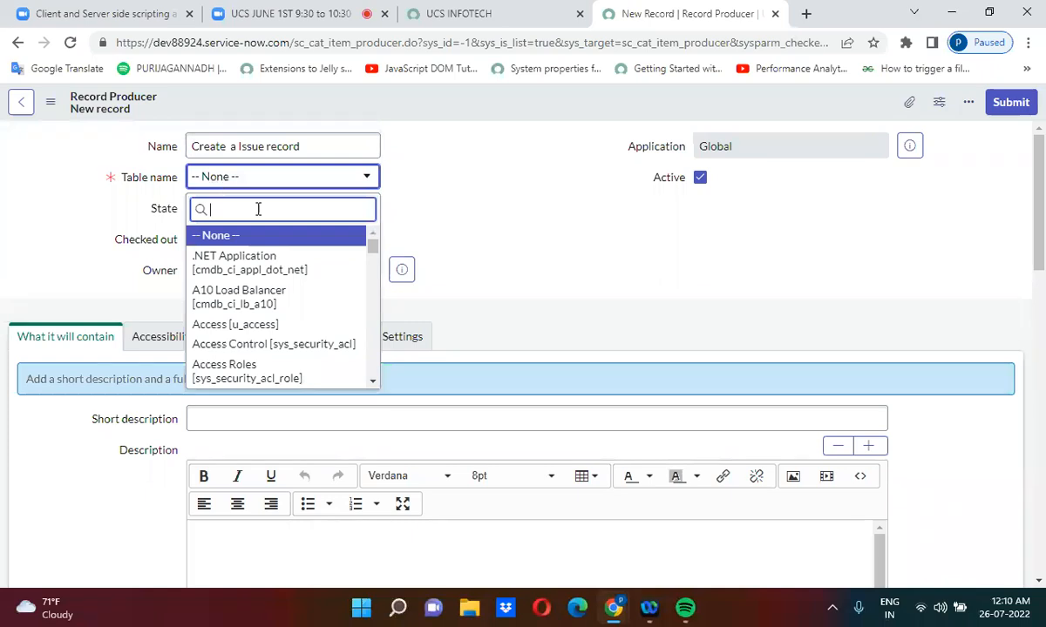
type("u_issue")
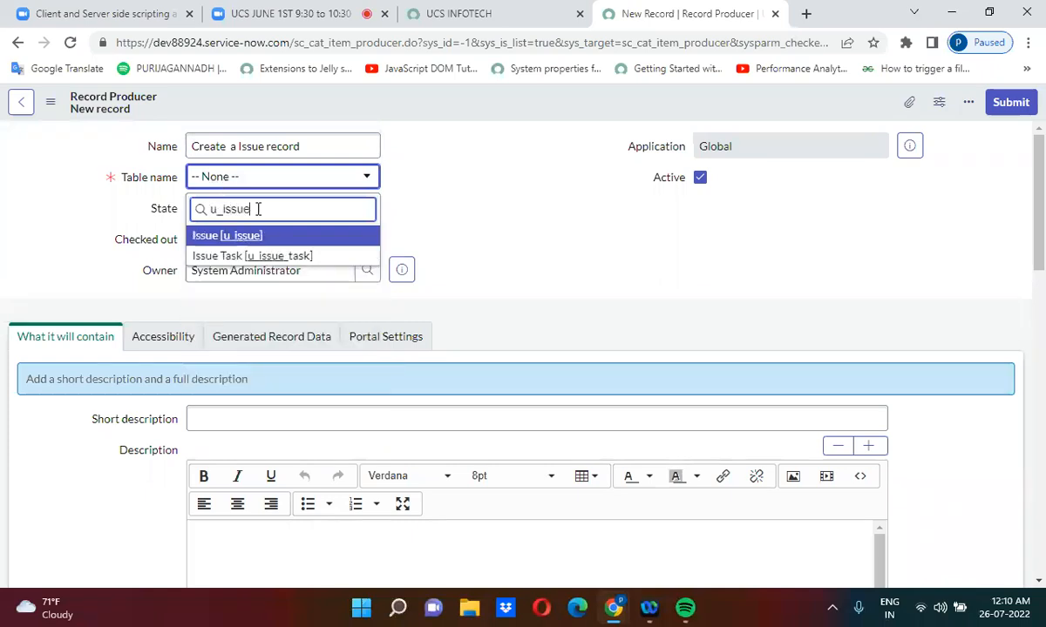
left_click(255, 241)
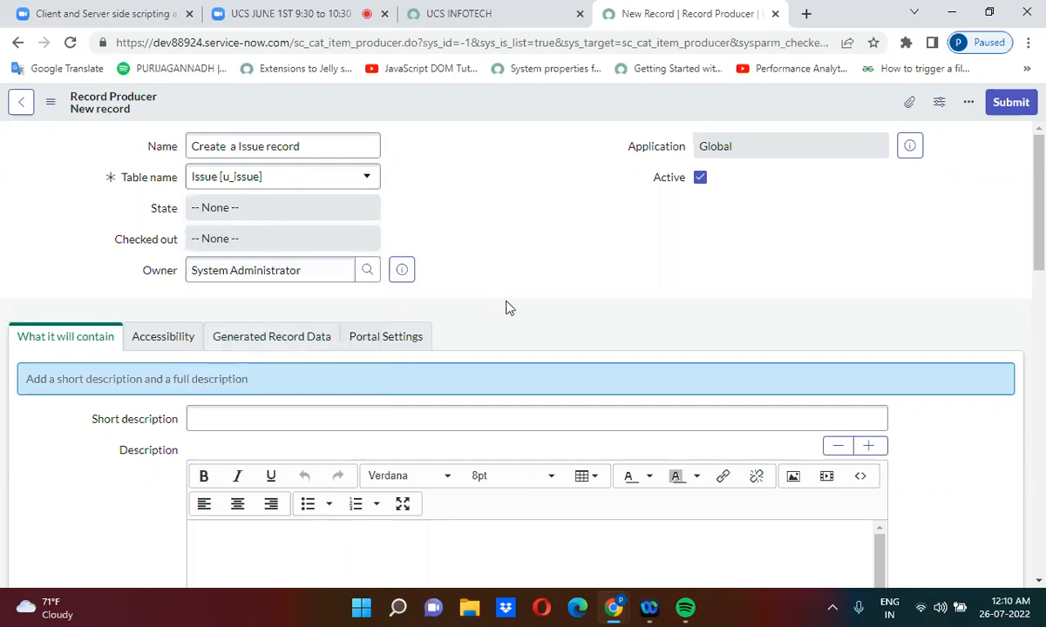
Make the record producer accessible in the Service Catalog and assign it to the Software category
scroll(508, 306, "down", 3)
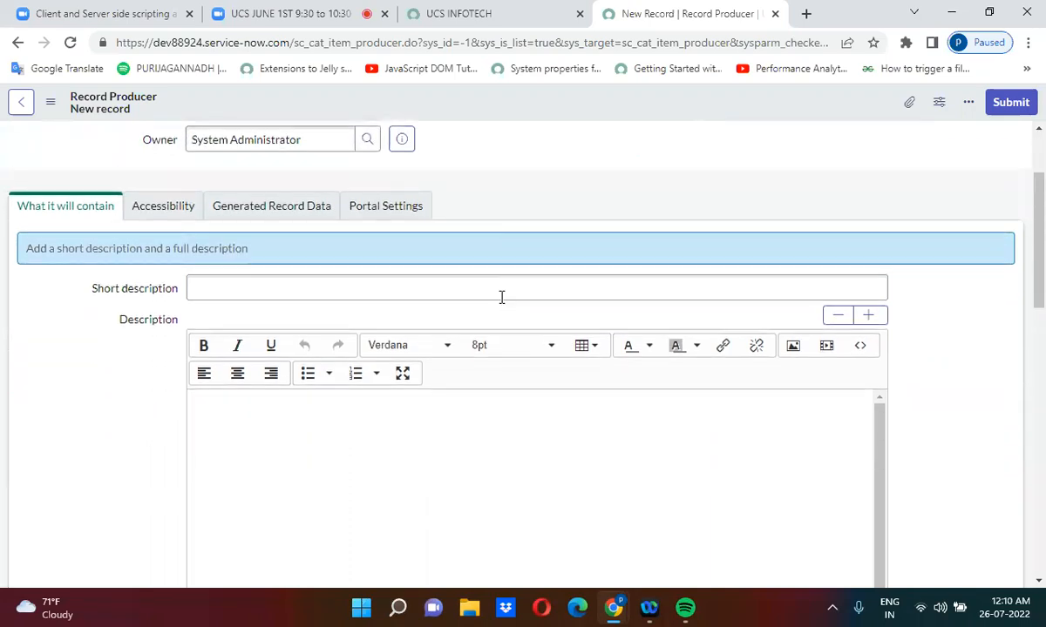
left_click(166, 208)
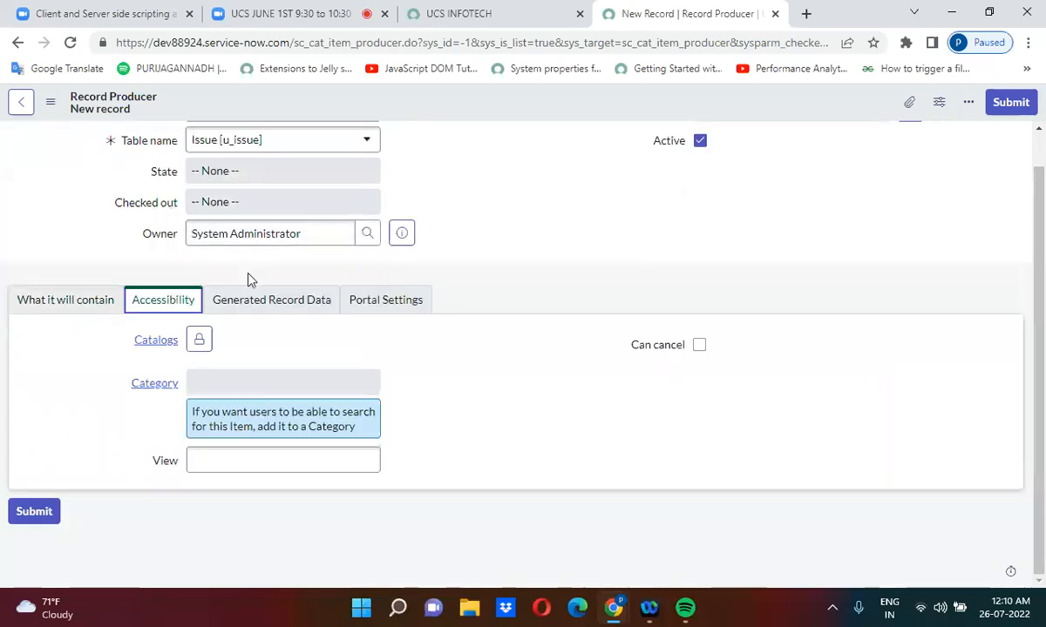
left_click(207, 342)
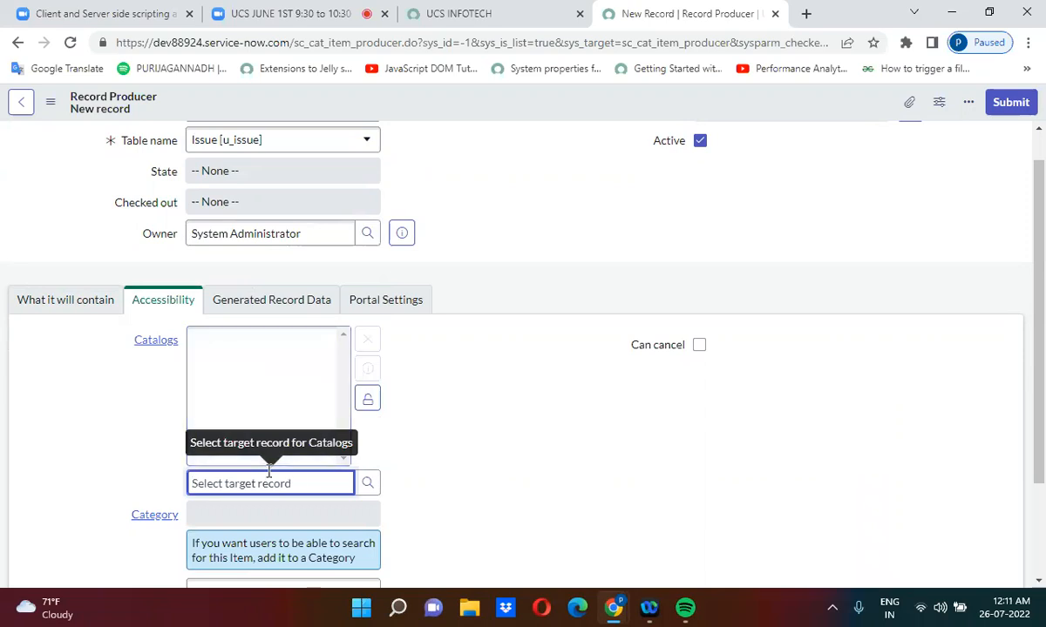
type("ser")
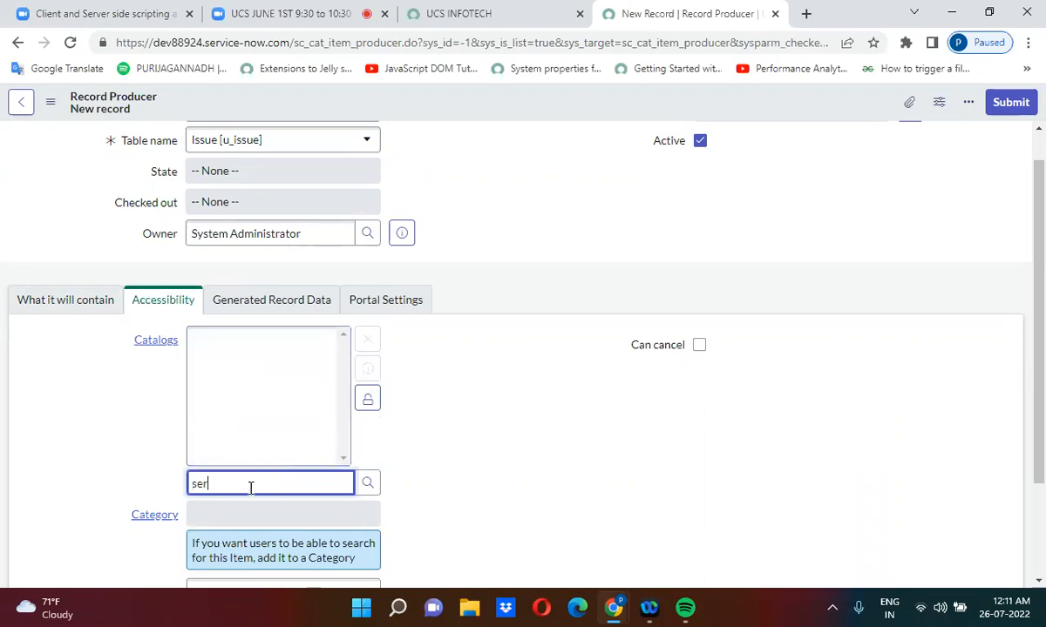
left_click(252, 502)
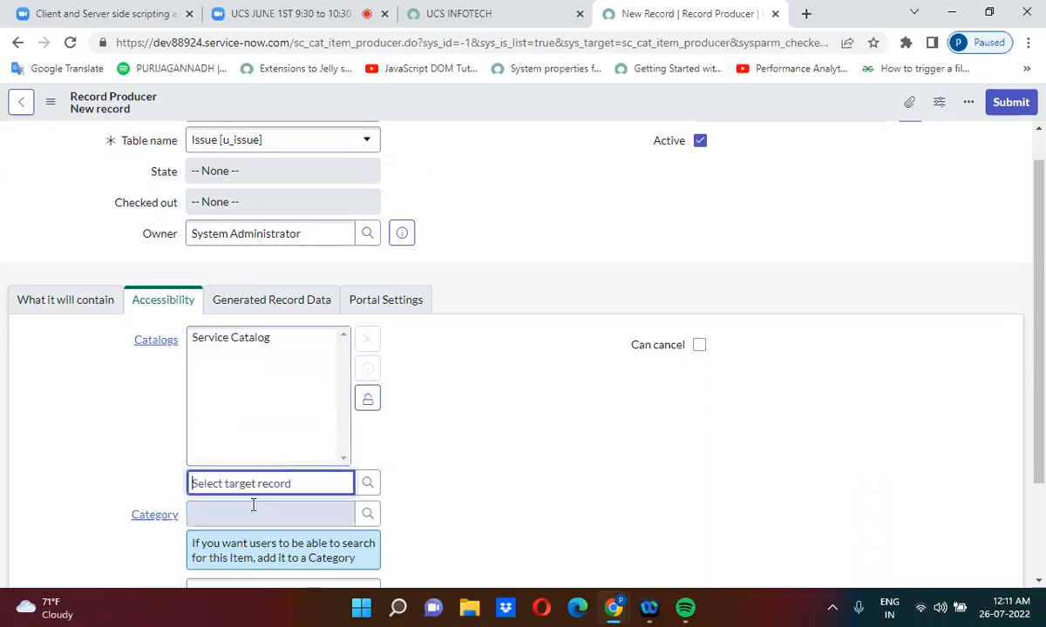
left_click(368, 399)
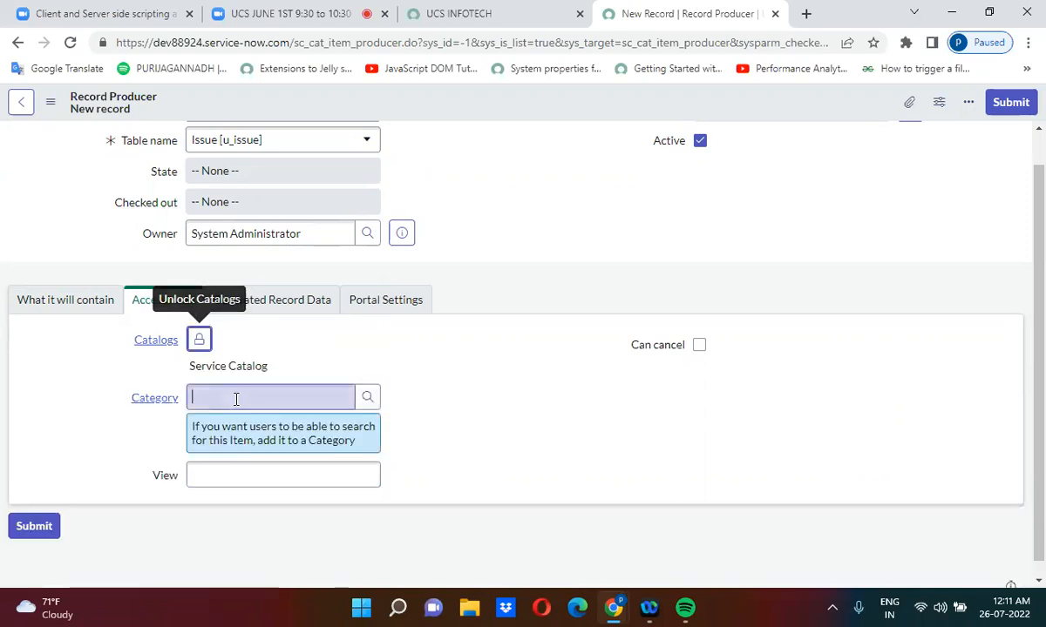
type("soft")
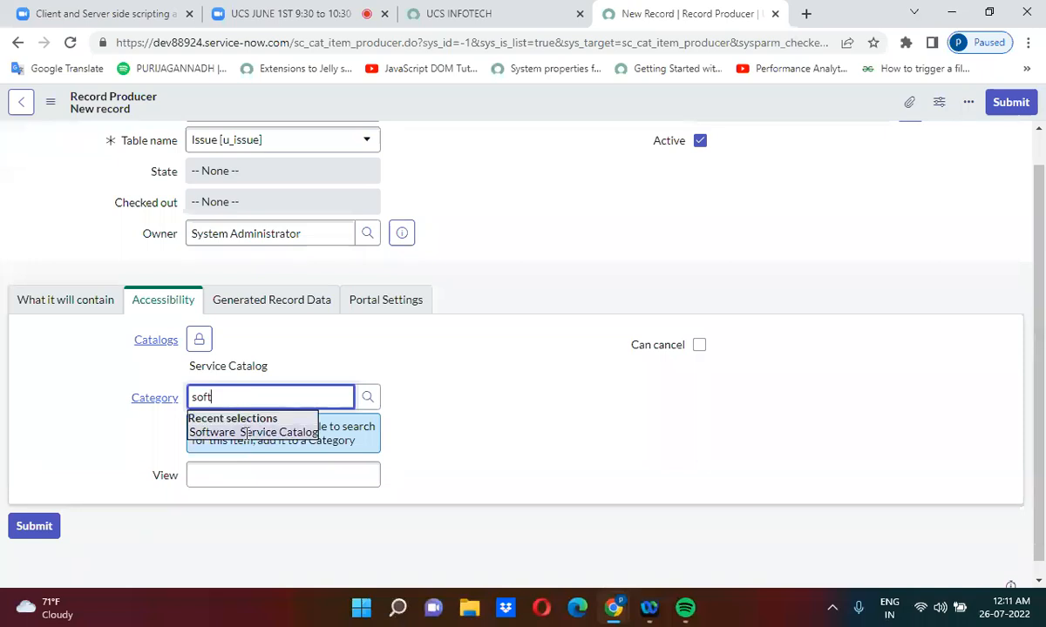
left_click(242, 432)
Save the new record producer while staying on its form
left_click(15, 338)
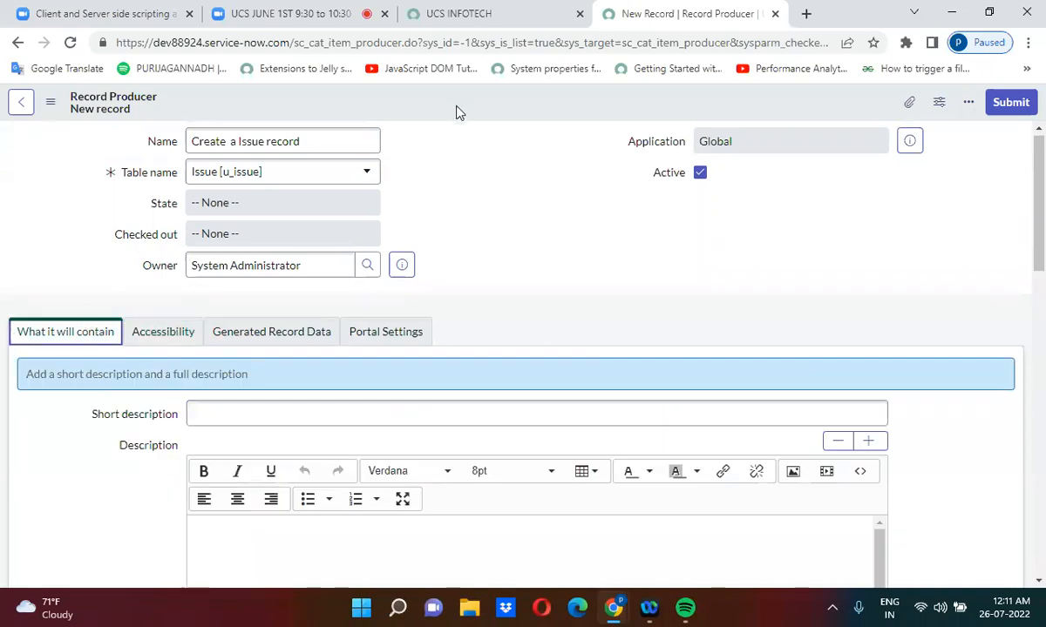
right_click(456, 107)
left_click(485, 118)
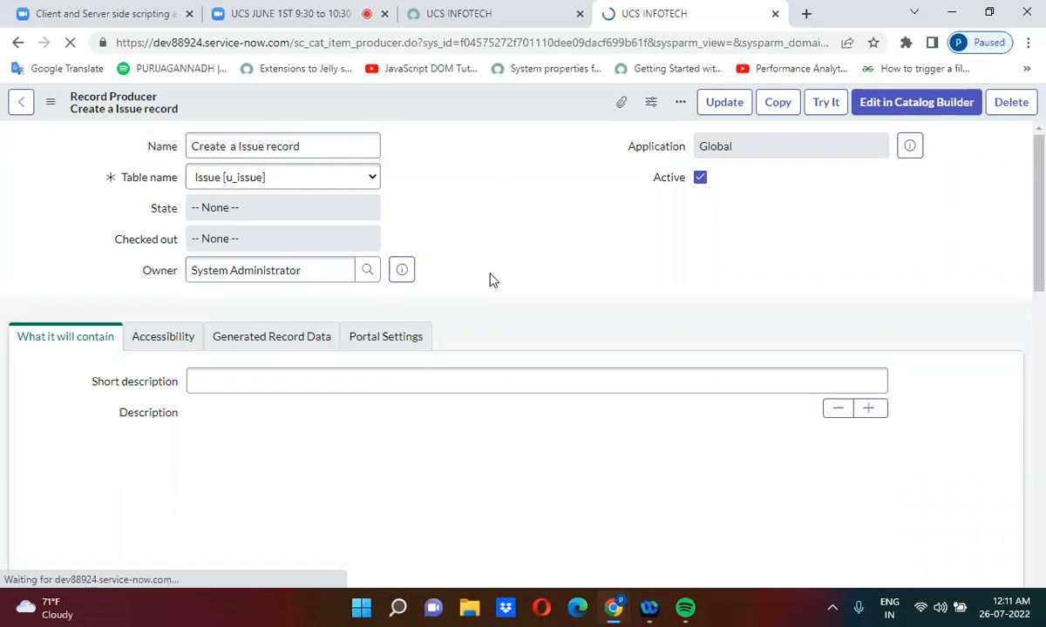
Add a new variable to the record producer with the question "Requester" and the name "requester"
scroll(489, 278, "down", 8)
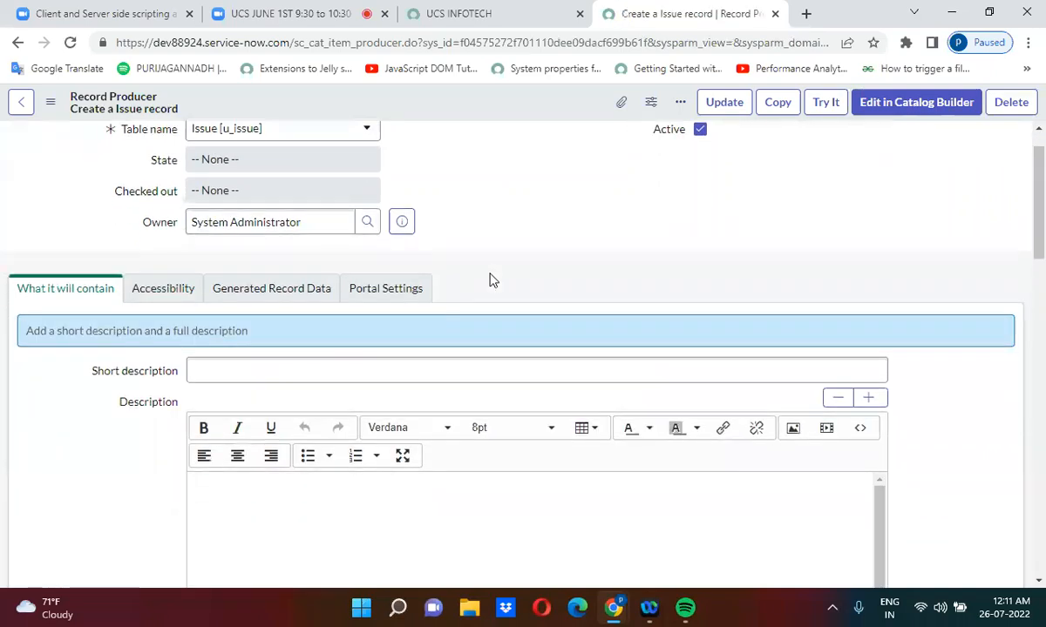
scroll(490, 277, "down", 10)
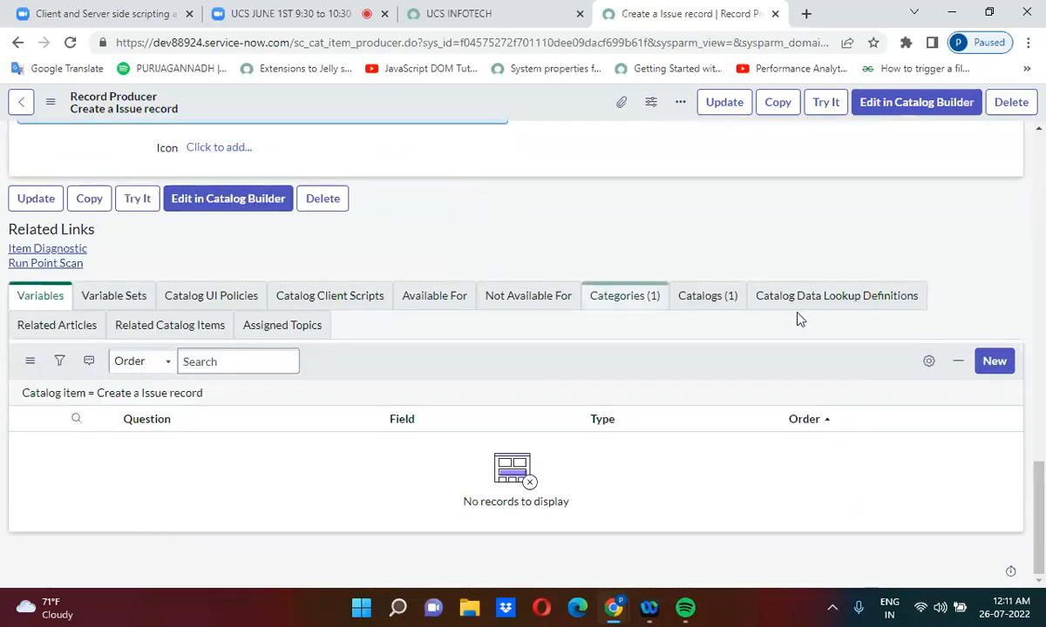
left_click(996, 364)
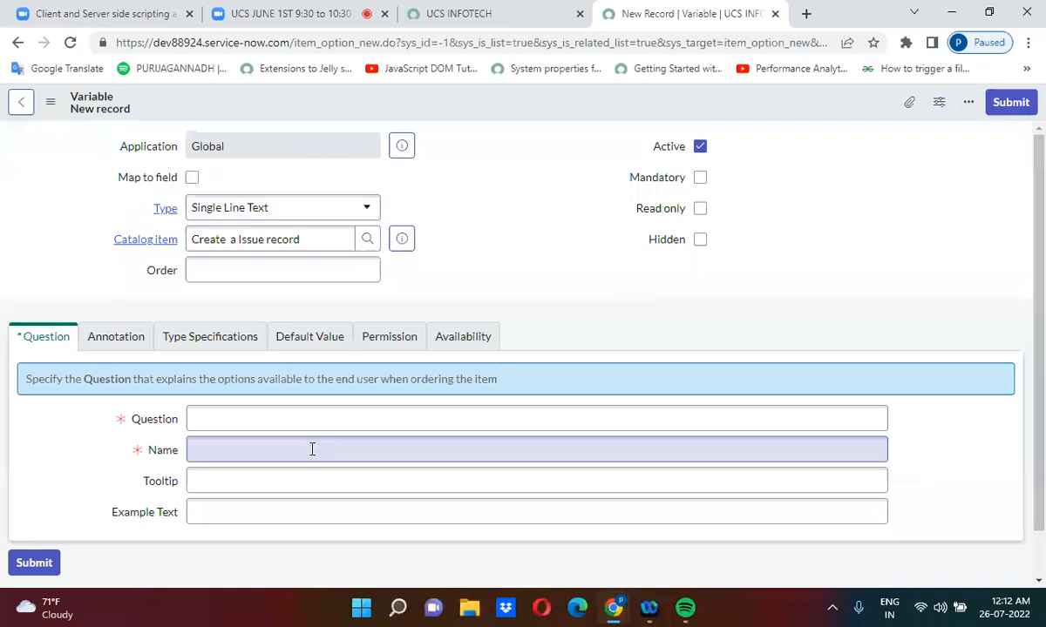
left_click(228, 421)
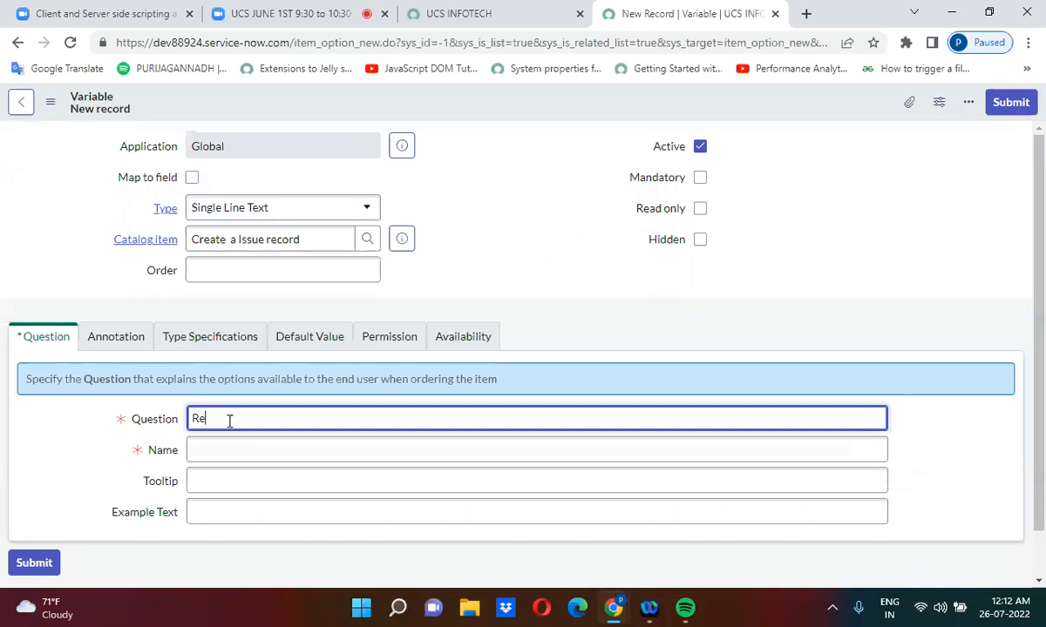
left_click(527, 318)
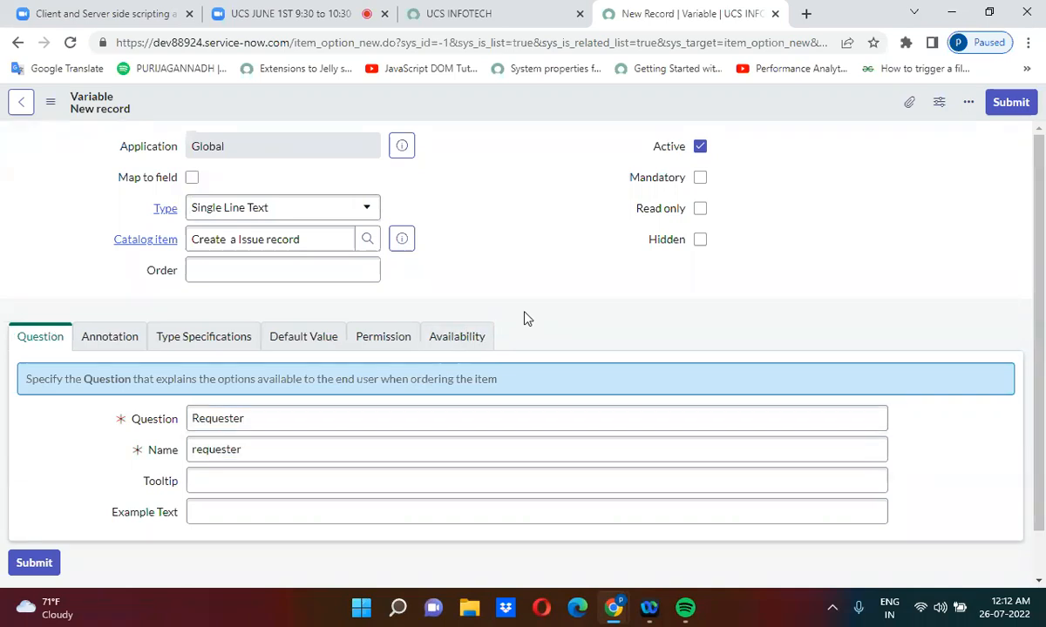
Set the Requester variable's type to Reference and its order to 100
left_click(253, 208)
type("refe")
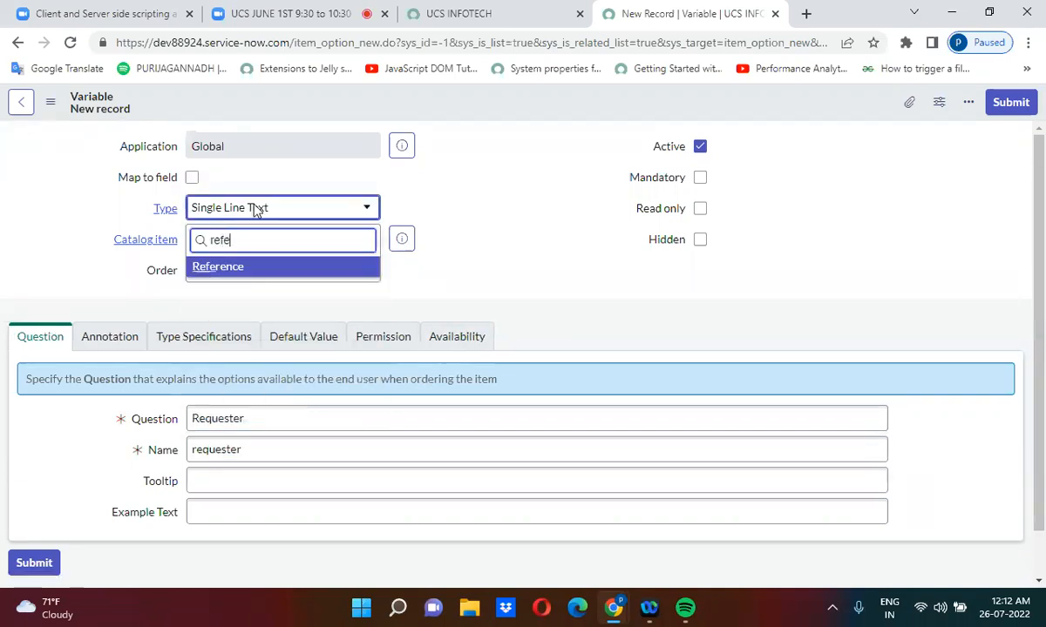
left_click(247, 265)
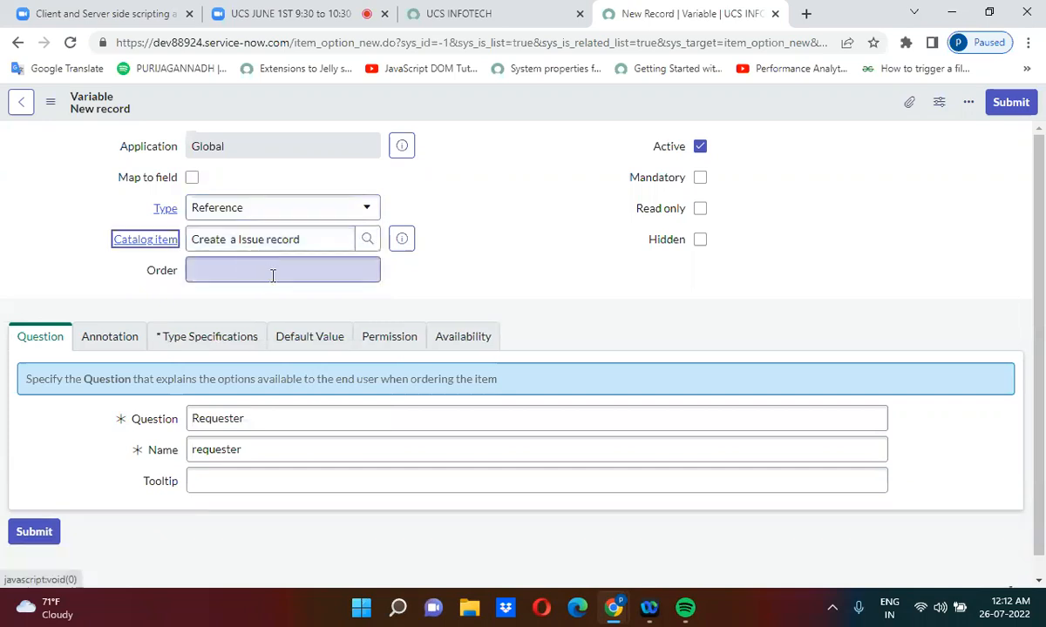
left_click(320, 273)
type("100")
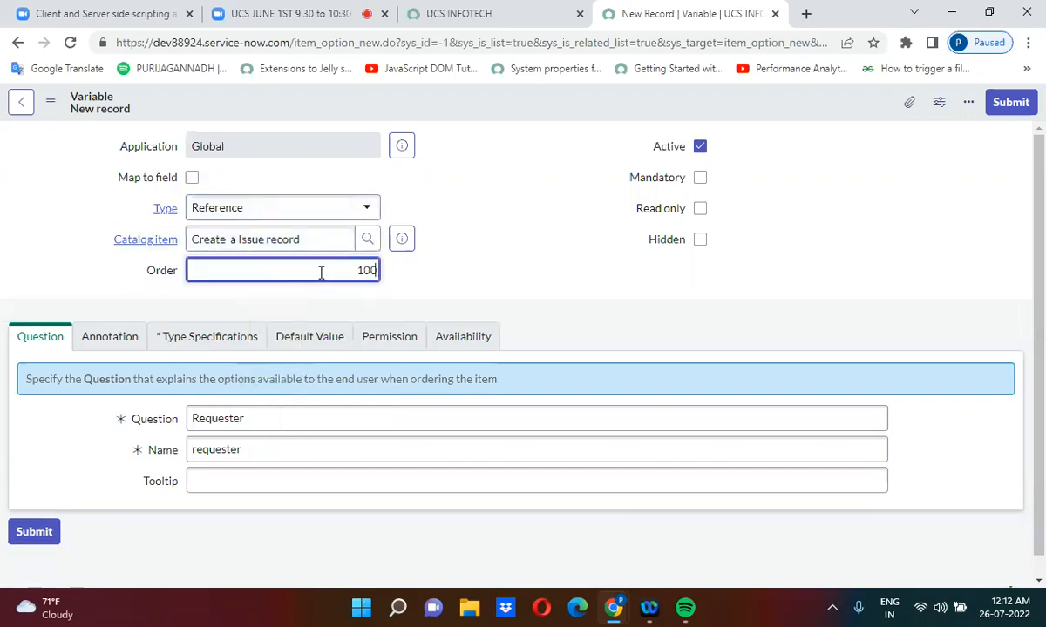
left_click(499, 287)
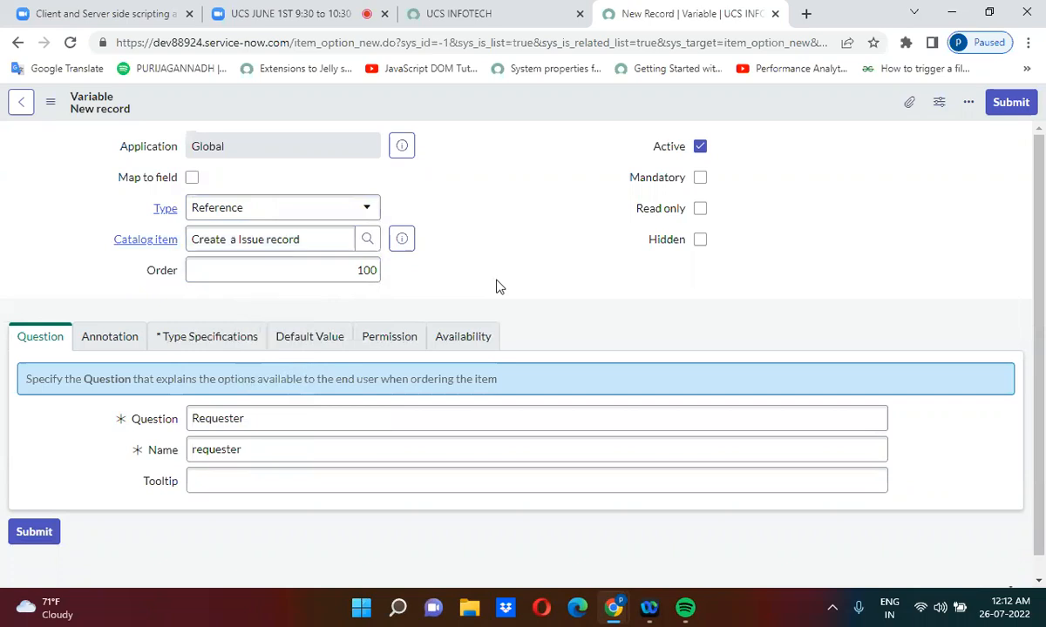
Point the Requester variable's reference to the User [sys_user] table and submit the variable
left_click(206, 343)
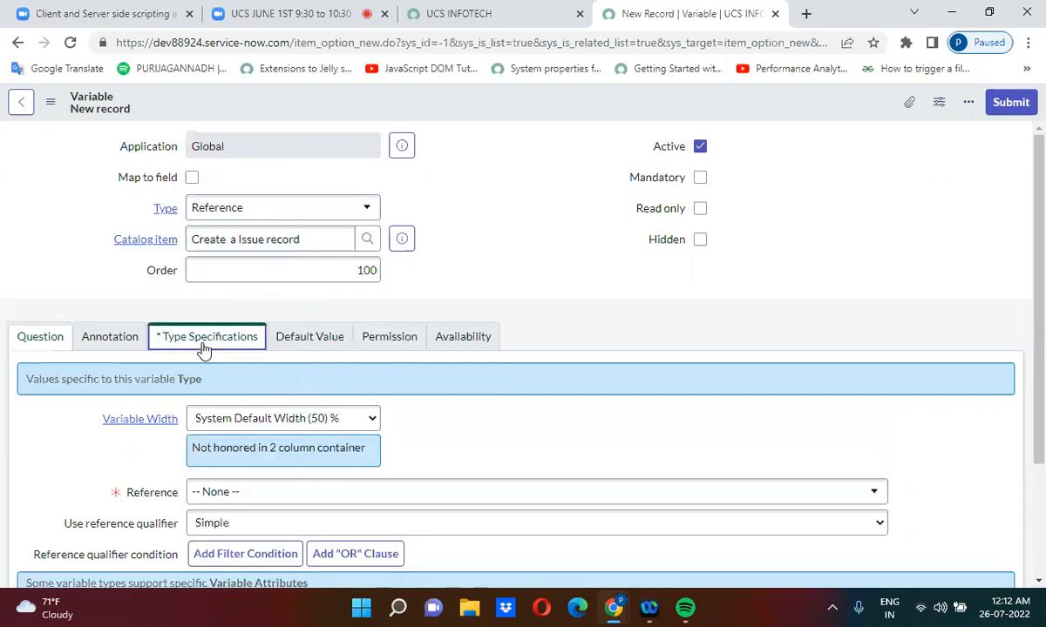
left_click(278, 493)
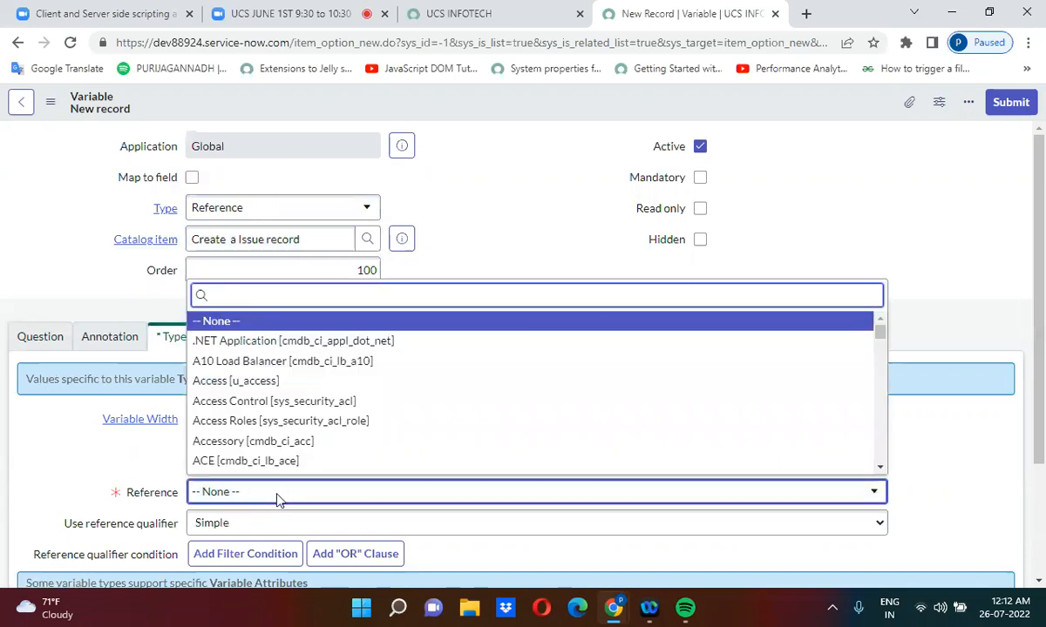
type("sys")
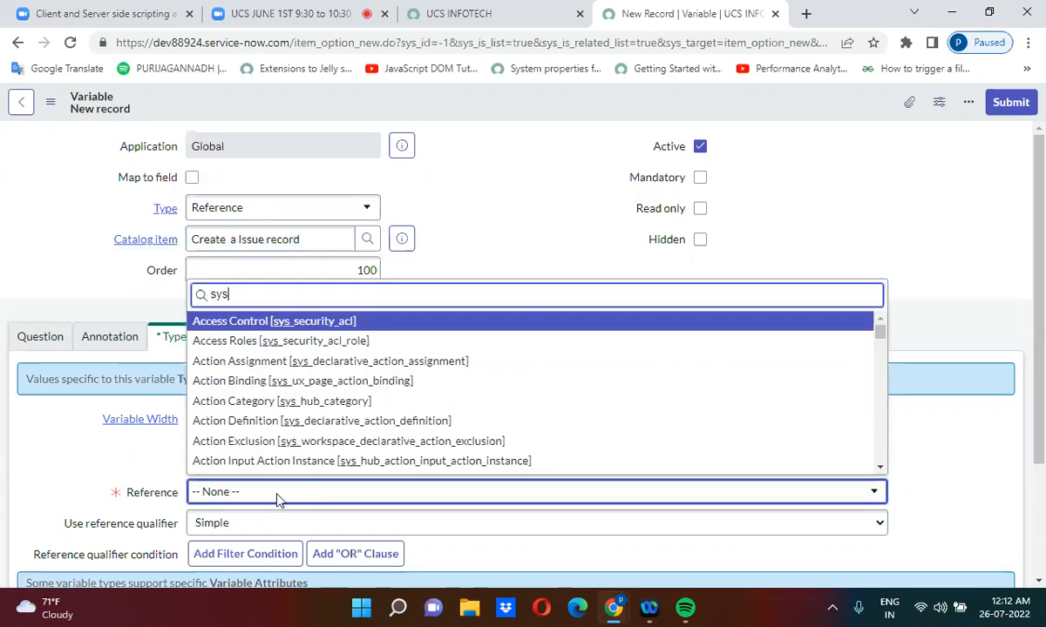
type("_user")
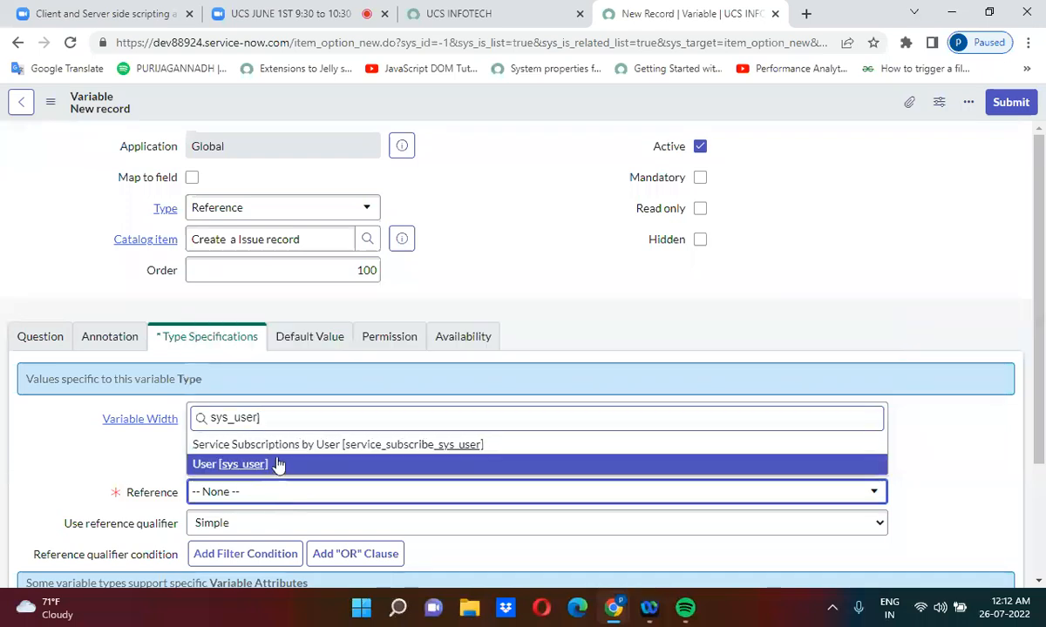
left_click(278, 464)
left_click(1021, 103)
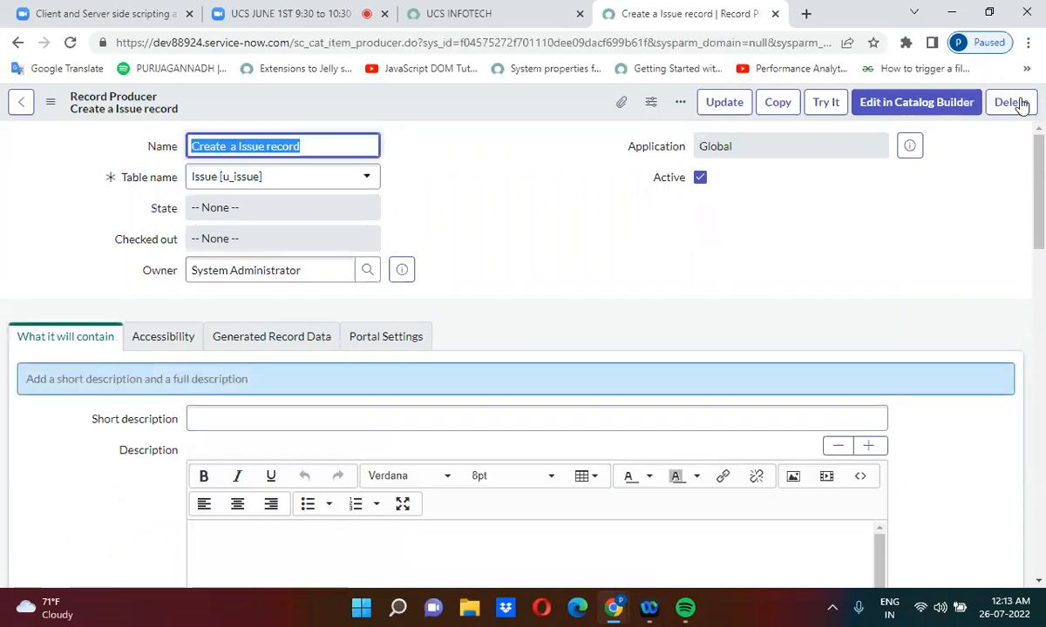
Add another variable to the record producer with the question "Comments" and the name "comments"
scroll(528, 277, "down", 5)
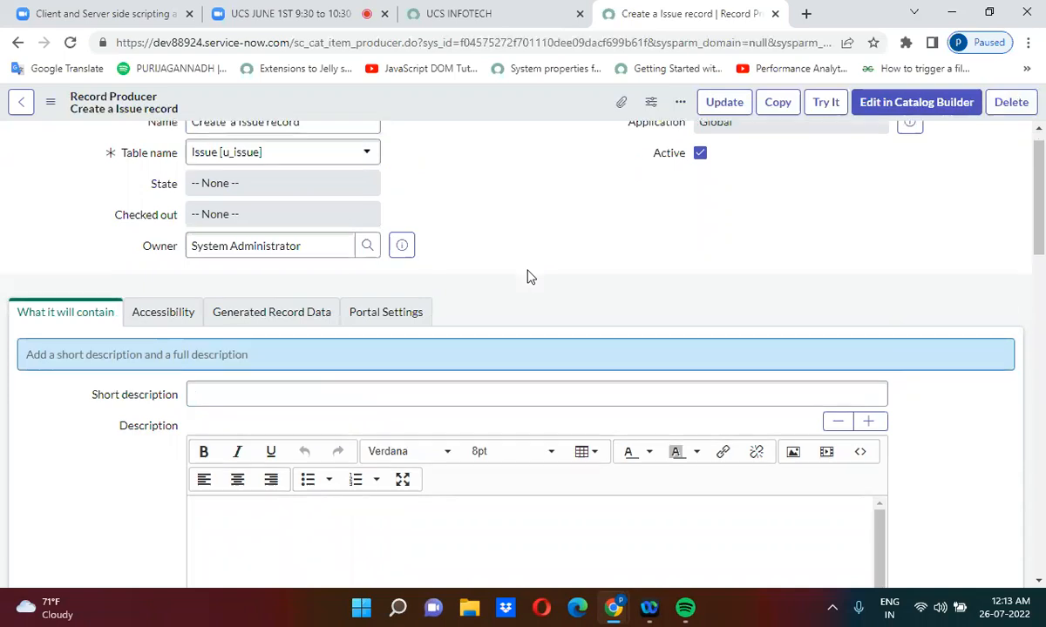
scroll(528, 277, "down", 15)
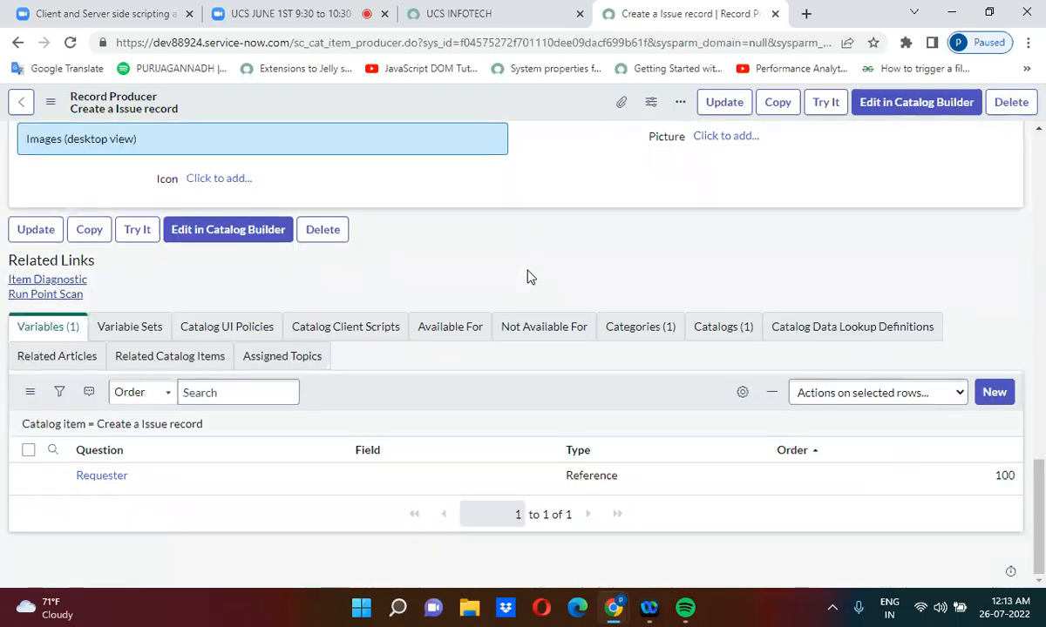
left_click(996, 393)
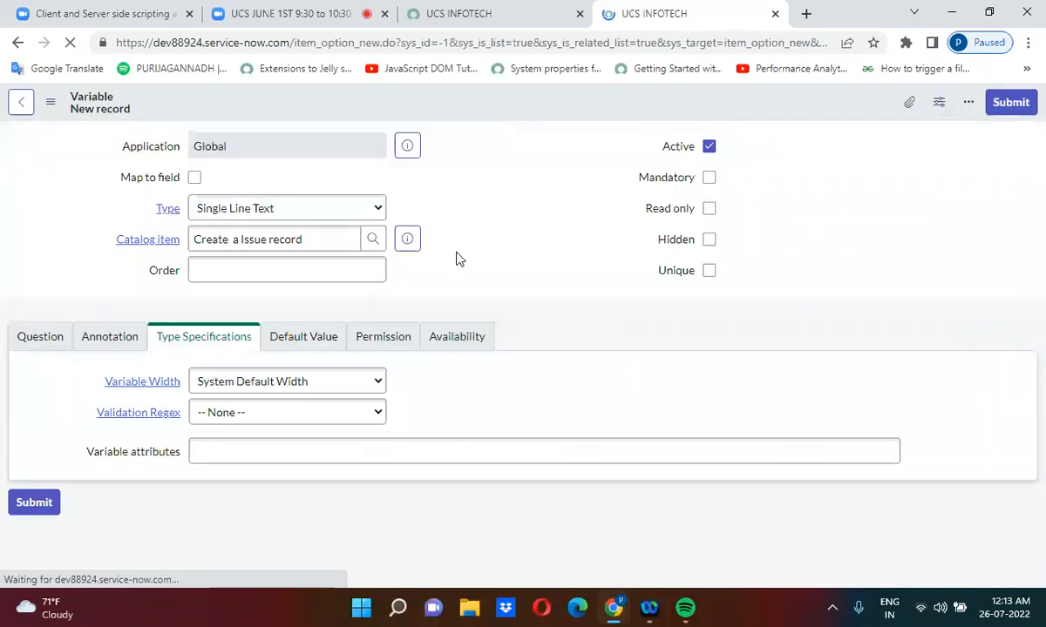
left_click(48, 337)
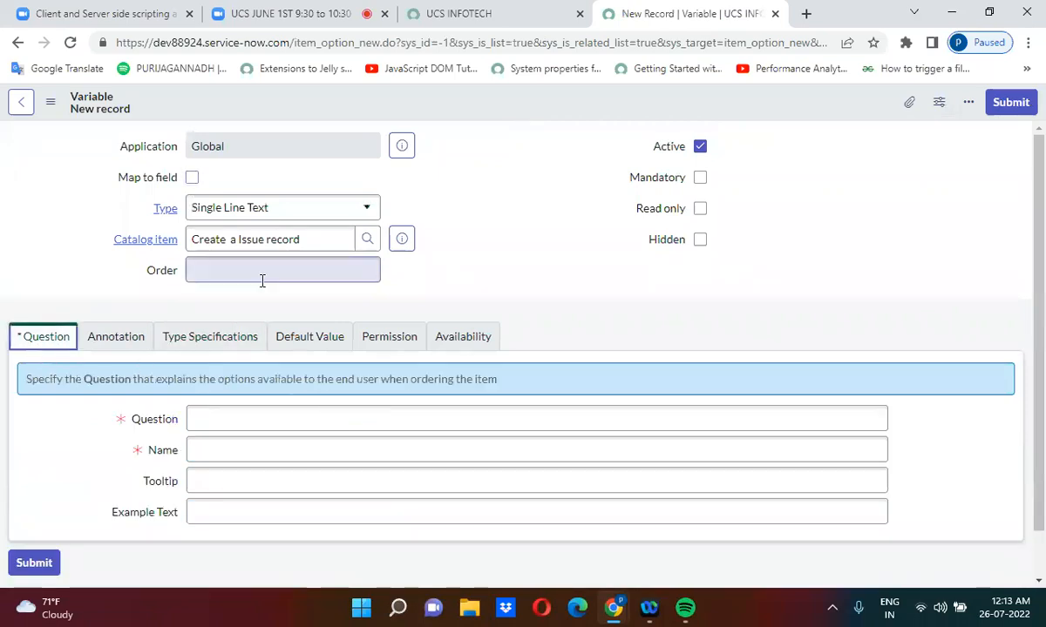
left_click(194, 416)
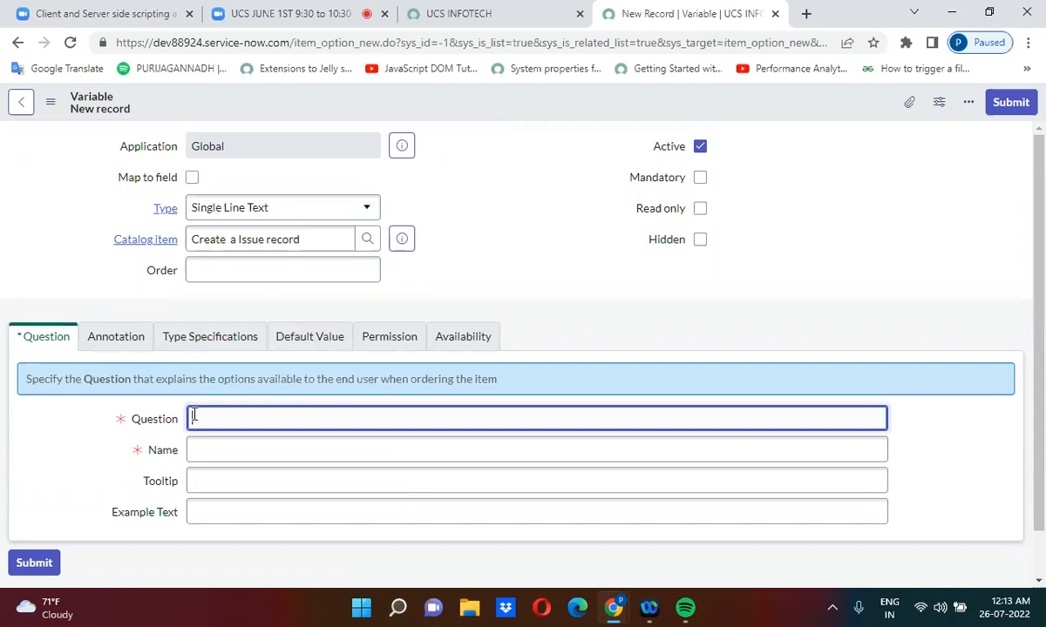
type("Short")
key("BackSpace")
key("BackSpace")
key("BackSpace")
type("Comments")
left_click(585, 314)
Set the Comments variable's order to 200 and submit it as Single Line Text
left_click(338, 263)
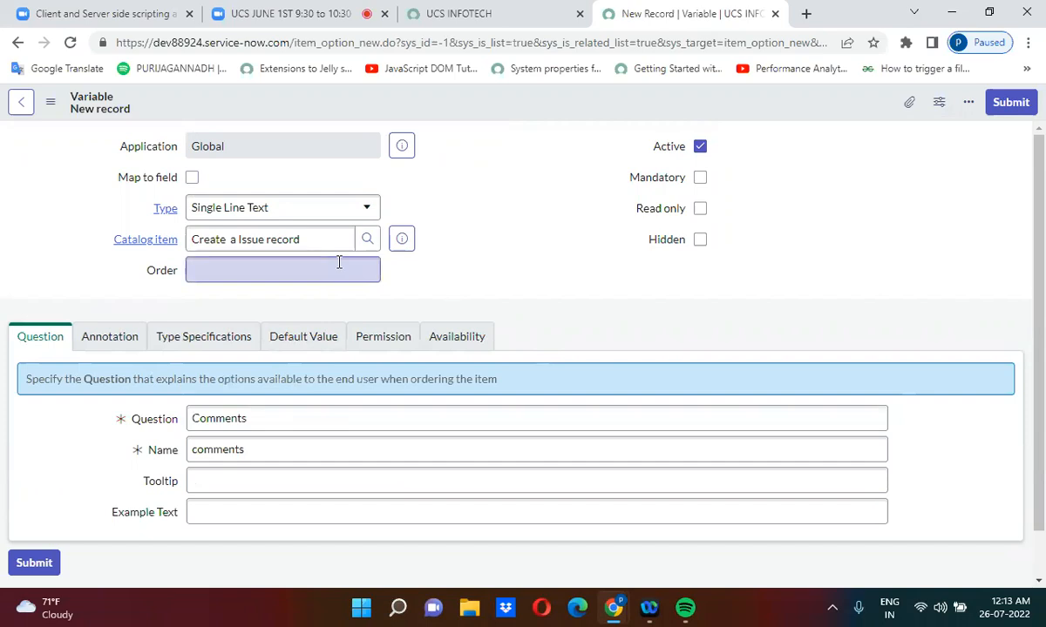
type("200")
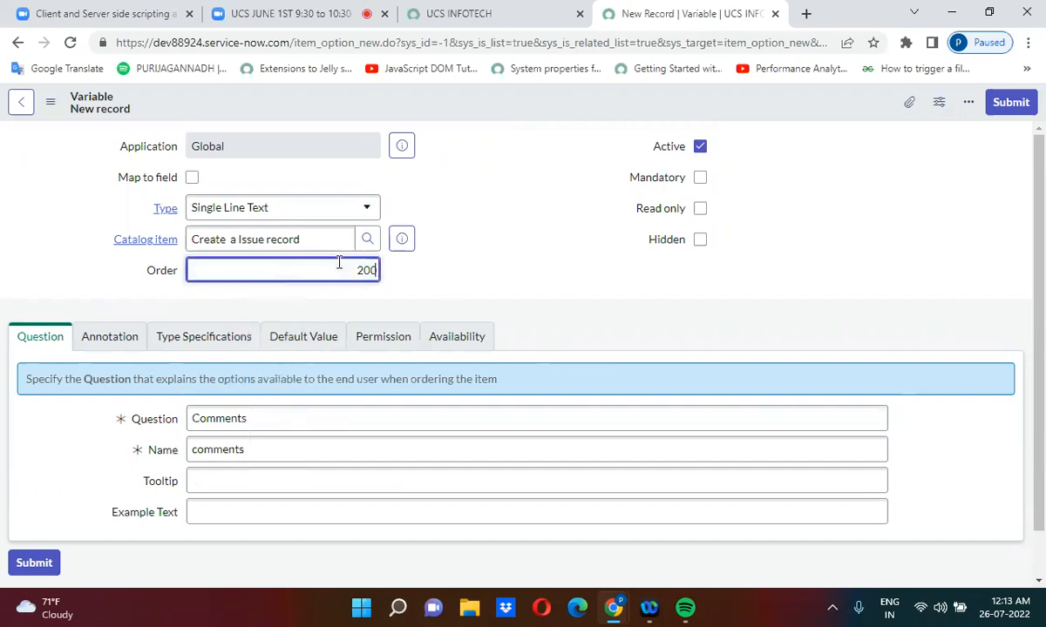
left_click(1009, 102)
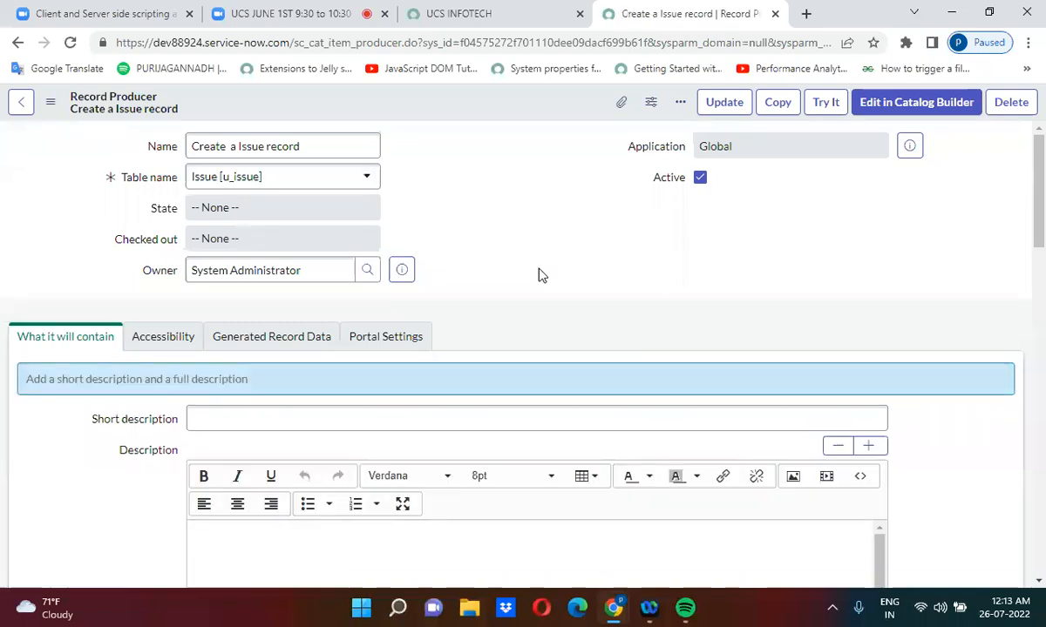
Start a third variable for the record producer and set its order to 300
scroll(468, 314, "down", 10)
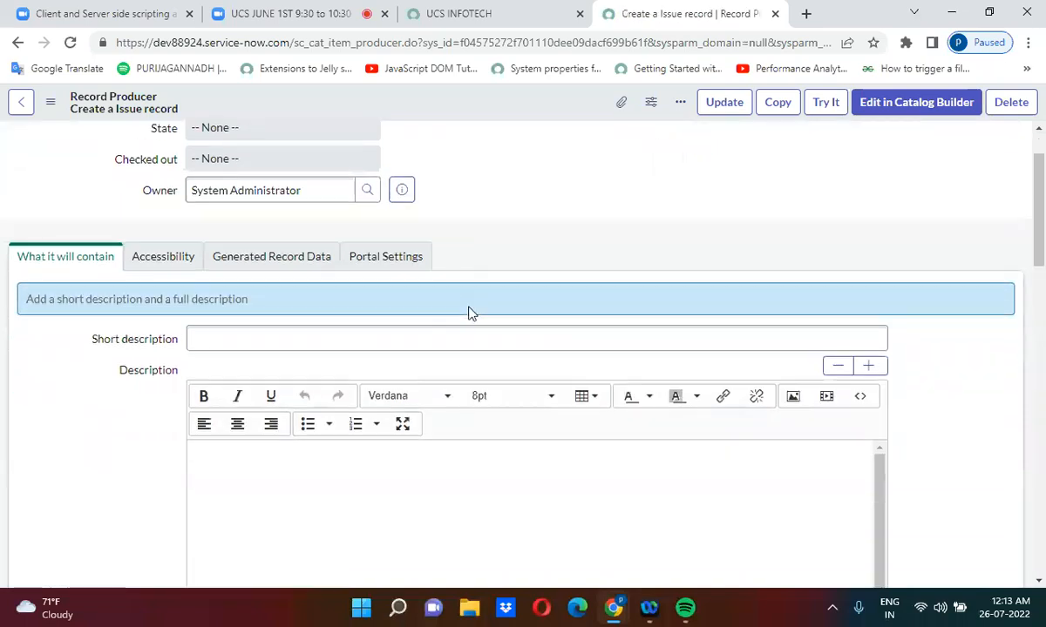
scroll(468, 314, "down", 6)
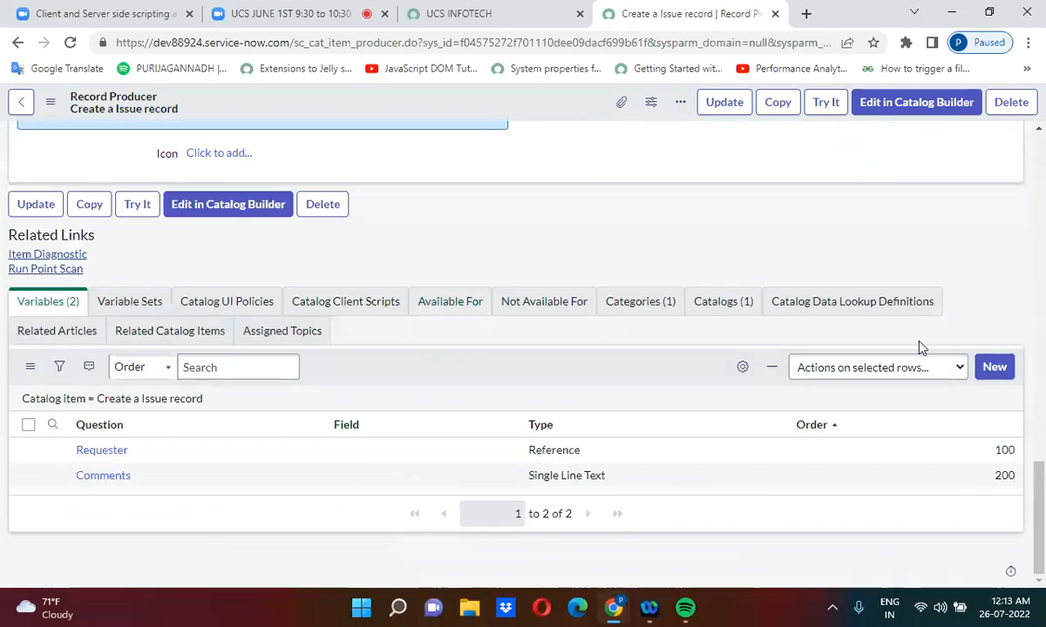
left_click(995, 367)
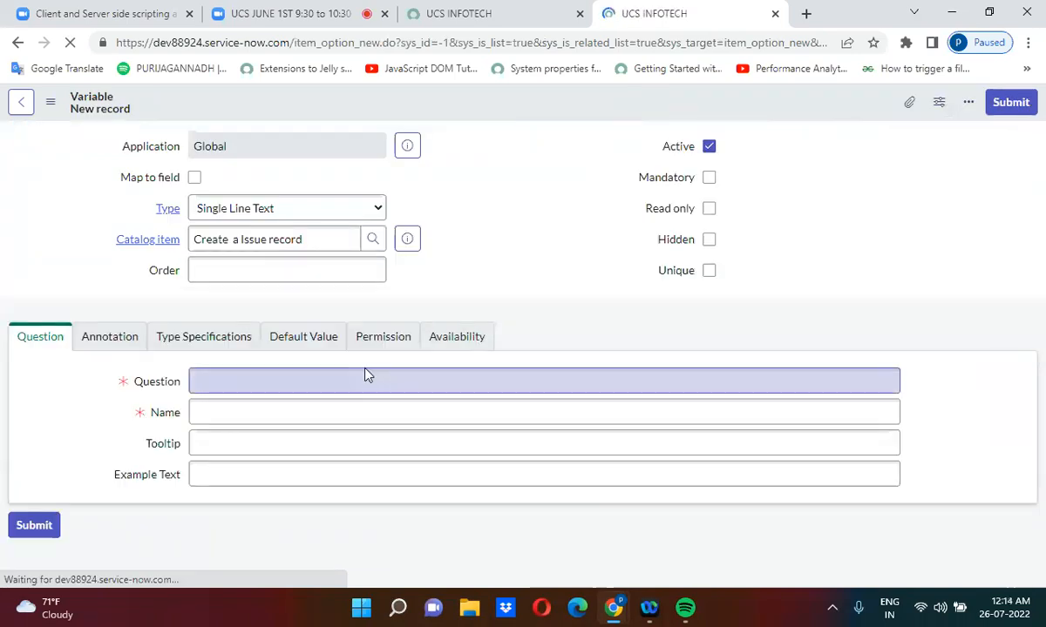
left_click(296, 271)
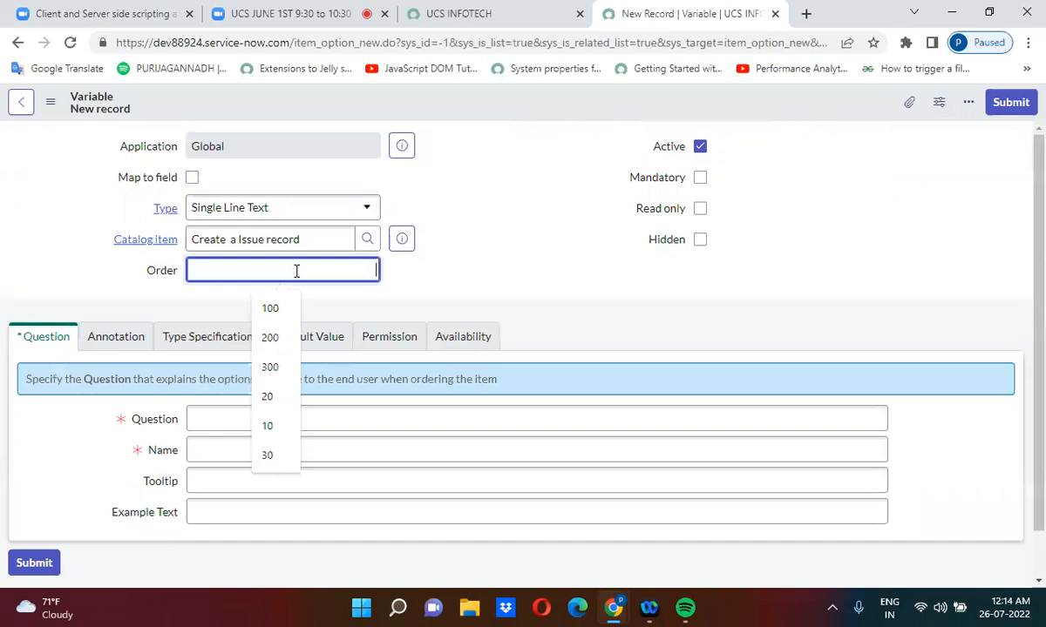
type("3")
left_click(271, 308)
Enter the question "Additional Comments" with the name "additional_comments" and submit the variable
left_click(216, 419)
type("Additional Co")
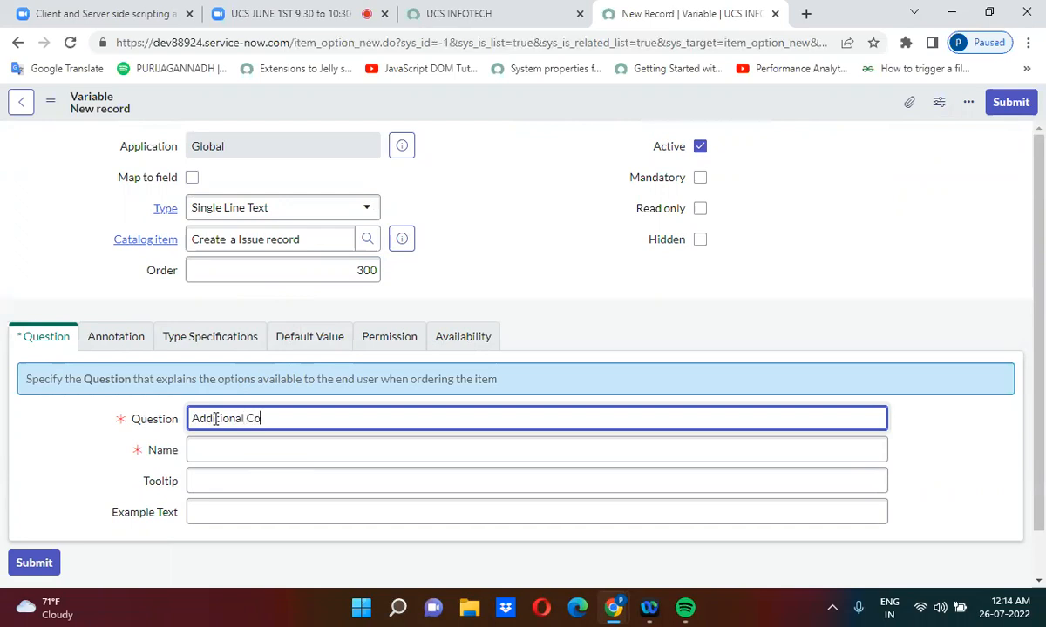
type("mments")
left_click(633, 343)
left_click(1011, 102)
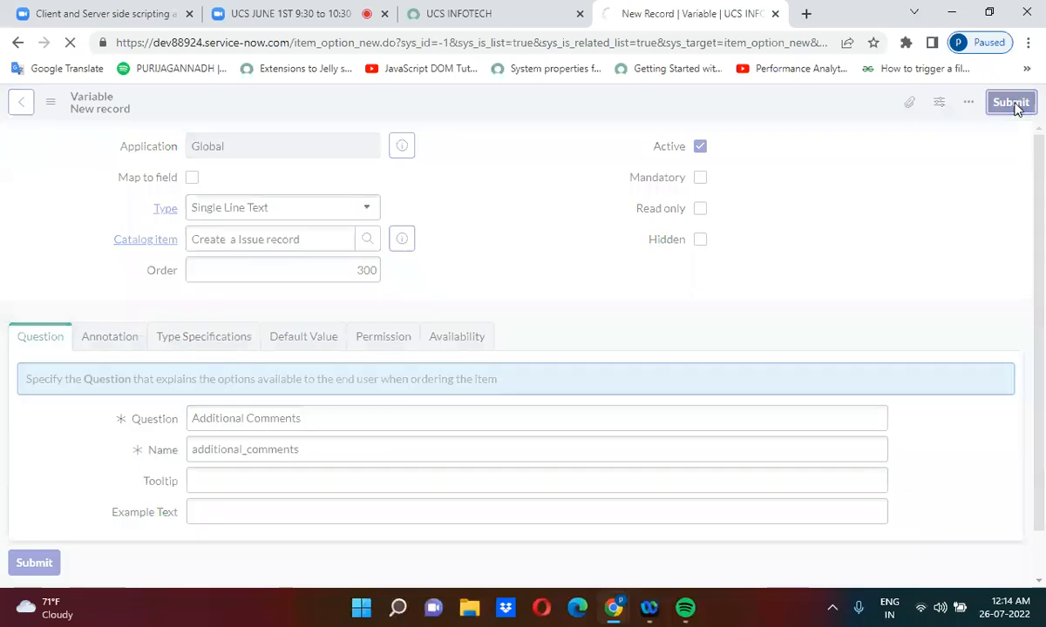
left_click(292, 13)
left_click(588, 565)
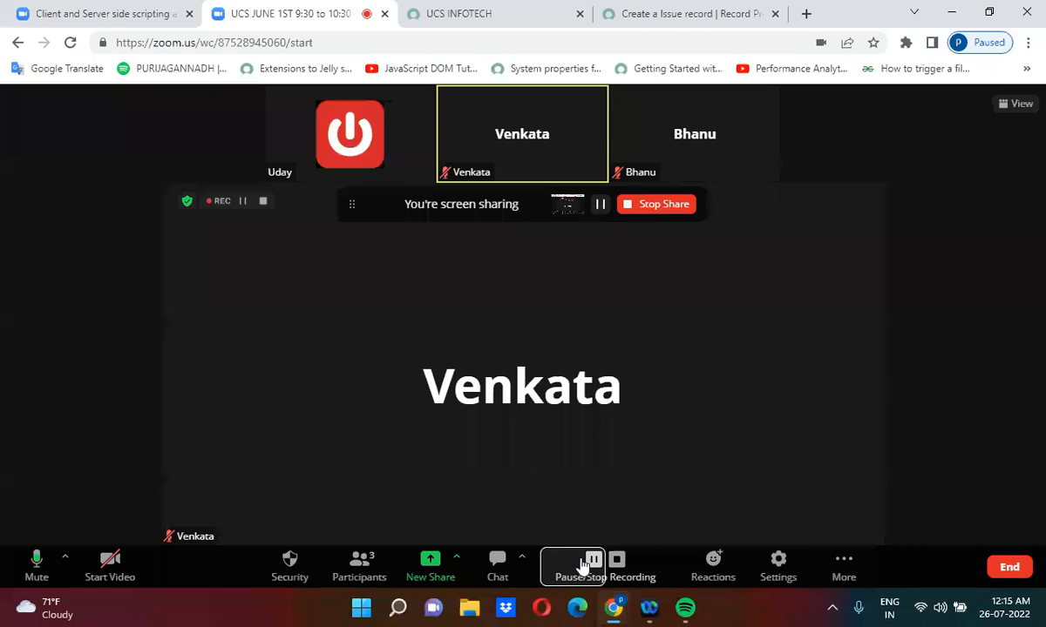
mouse_move(598, 137)
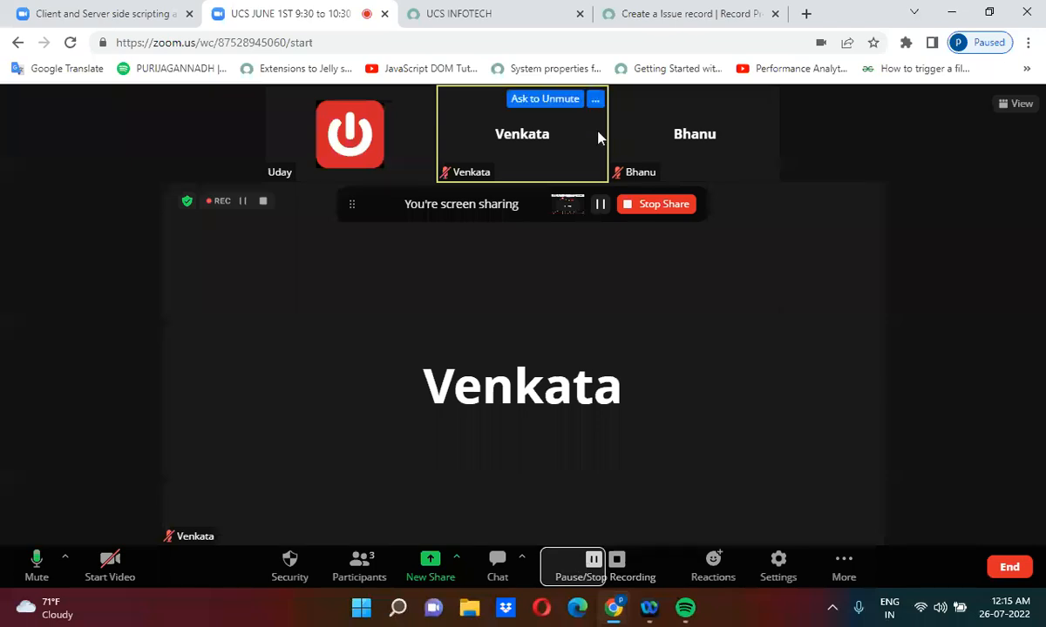
left_click(689, 7)
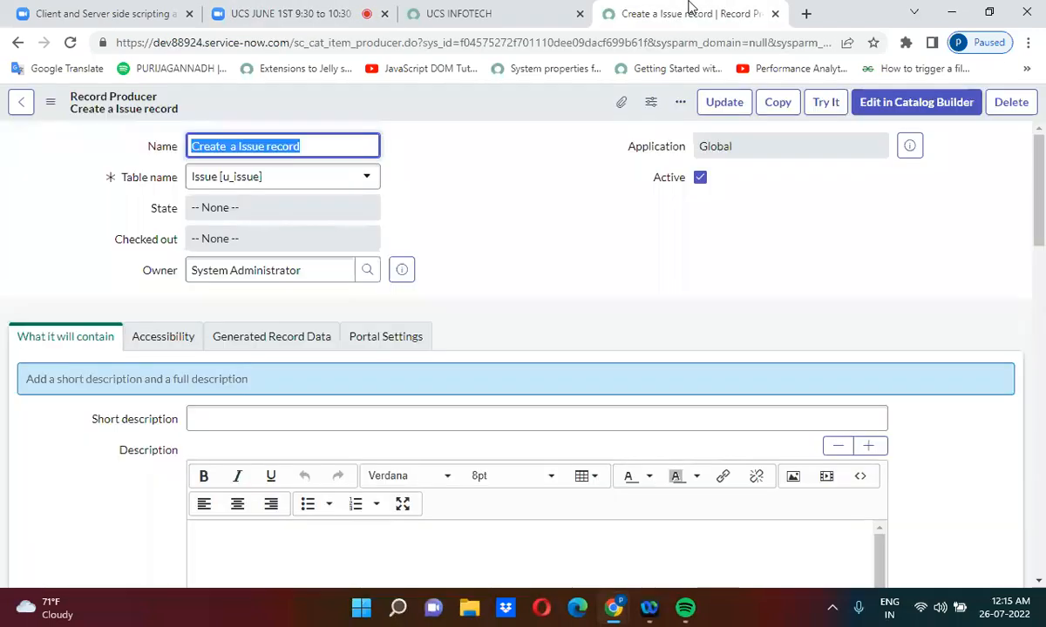
Open the Requester, Comments and Additional Comments variables in separate browser tabs and look through each record
left_click(491, 269)
scroll(490, 266, "down", 10)
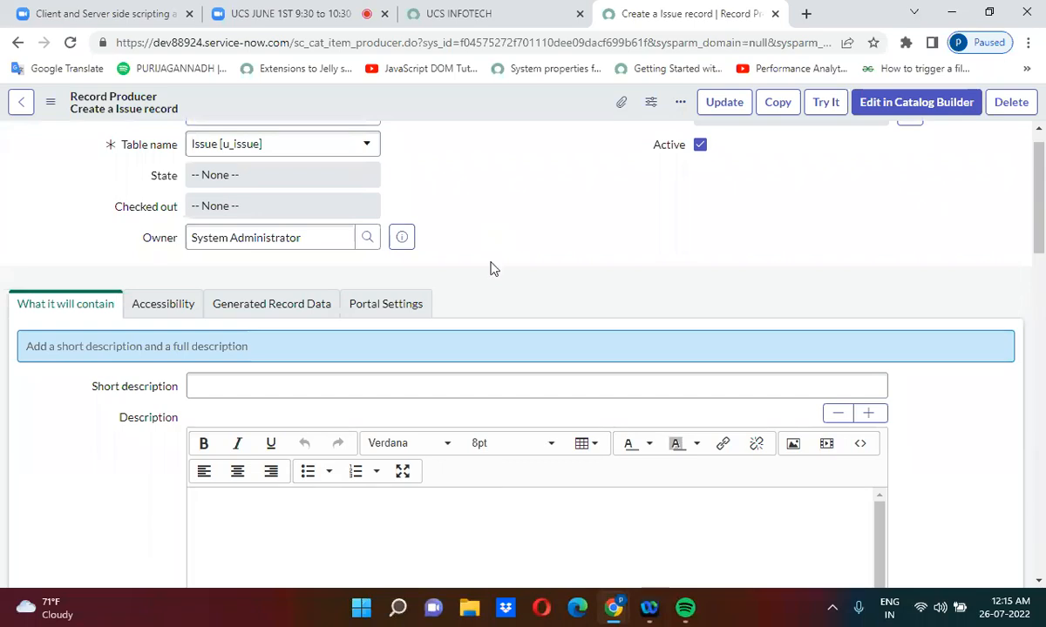
scroll(491, 263, "down", 10)
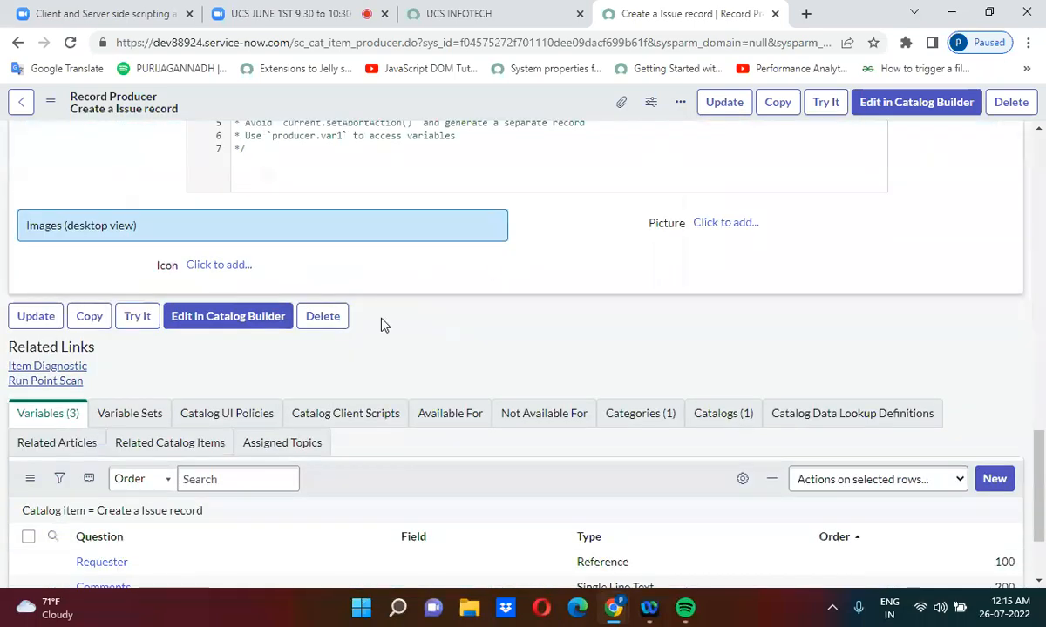
scroll(523, 350, "down", 3)
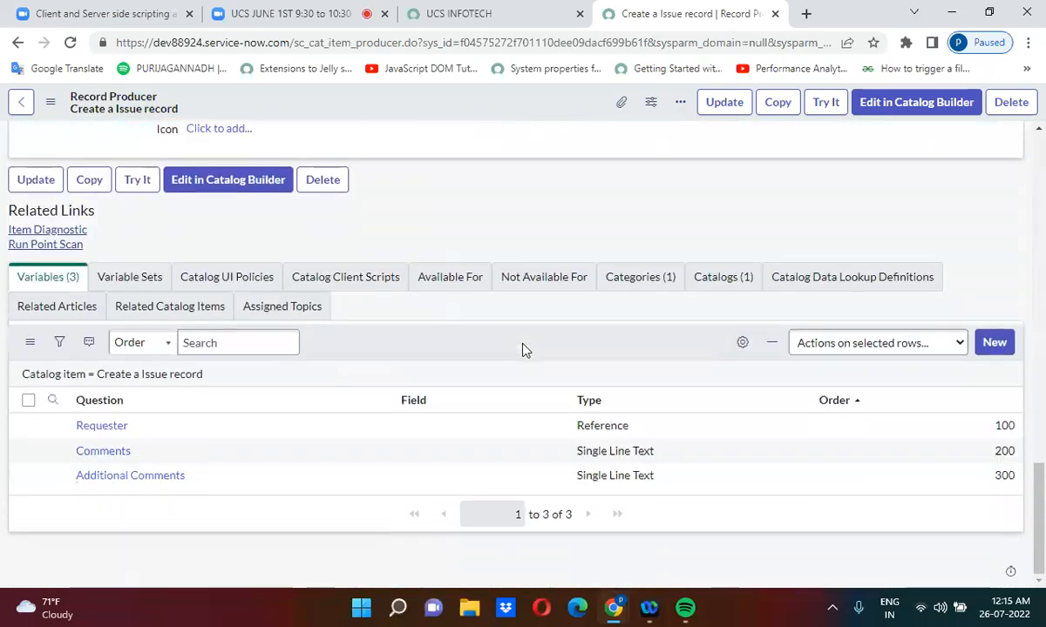
middle_click(102, 427)
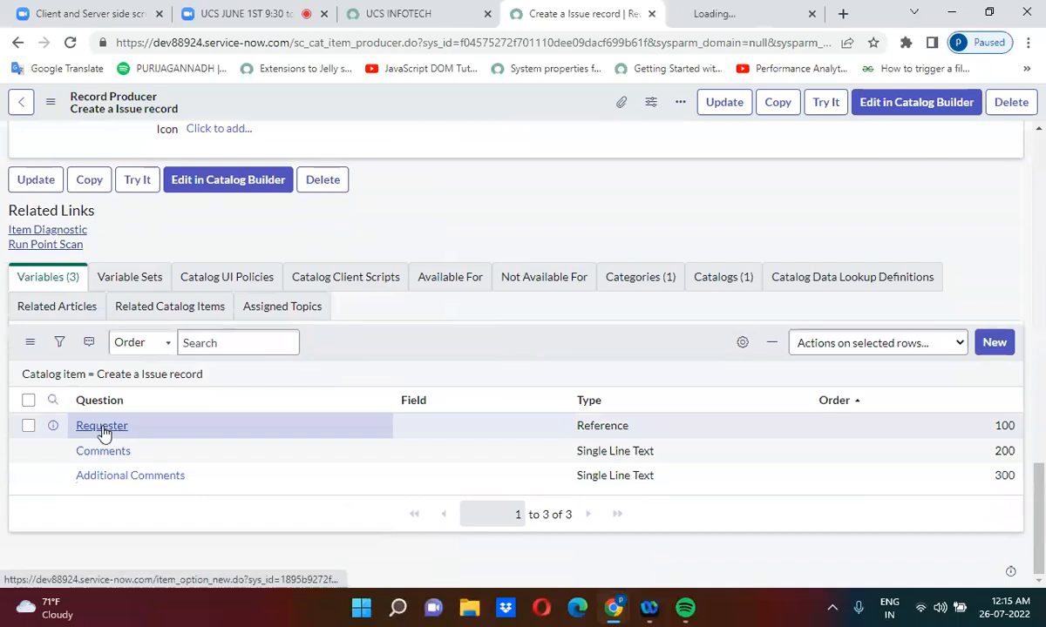
left_click(105, 453)
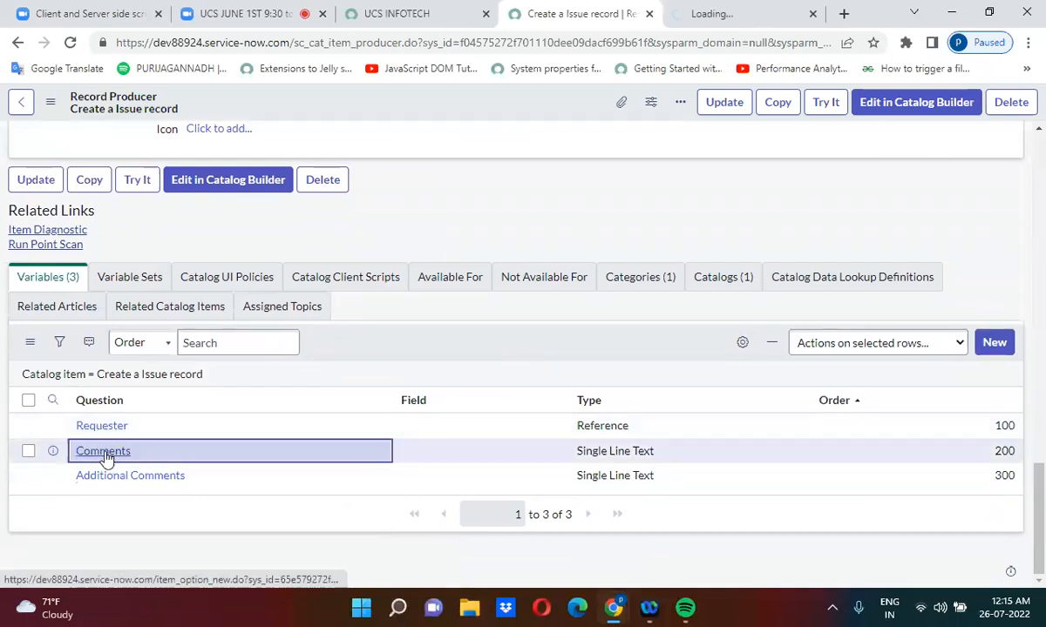
middle_click(106, 455)
middle_click(110, 478)
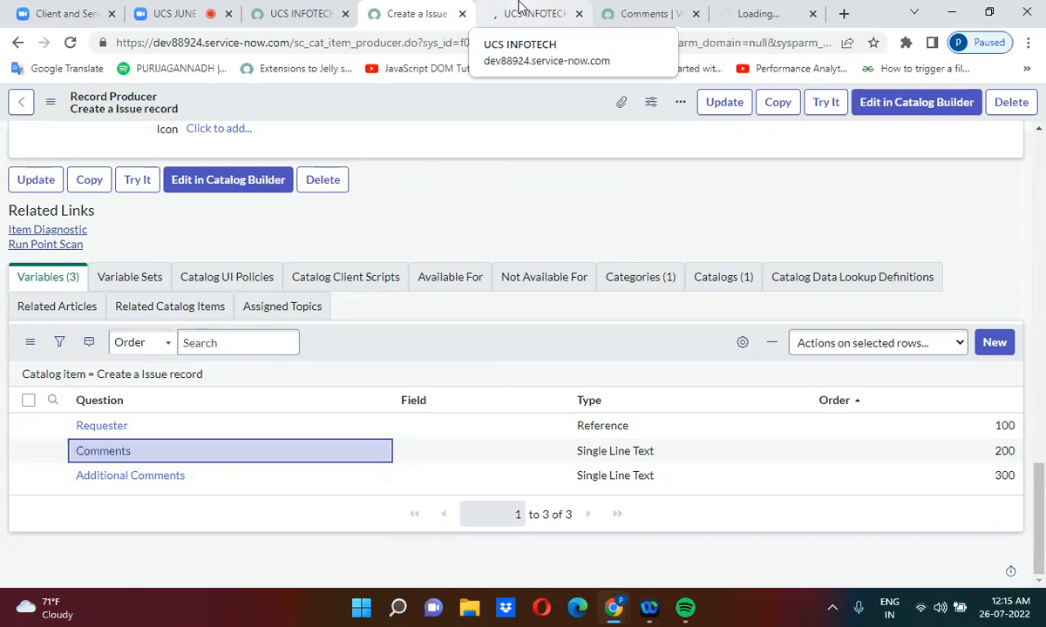
left_click(520, 7)
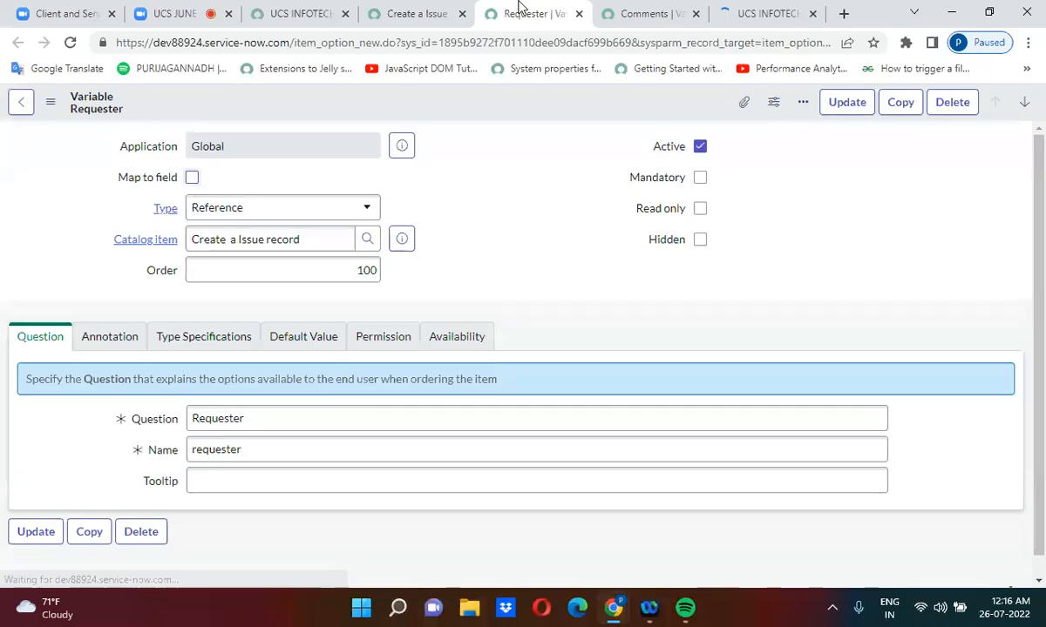
left_click(628, 10)
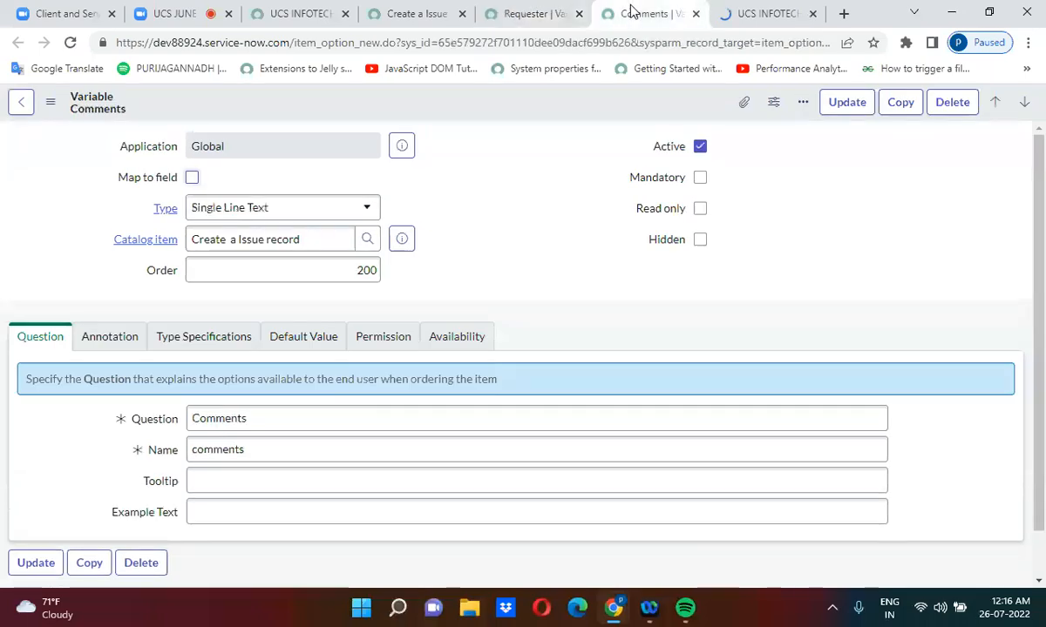
left_click(755, 9)
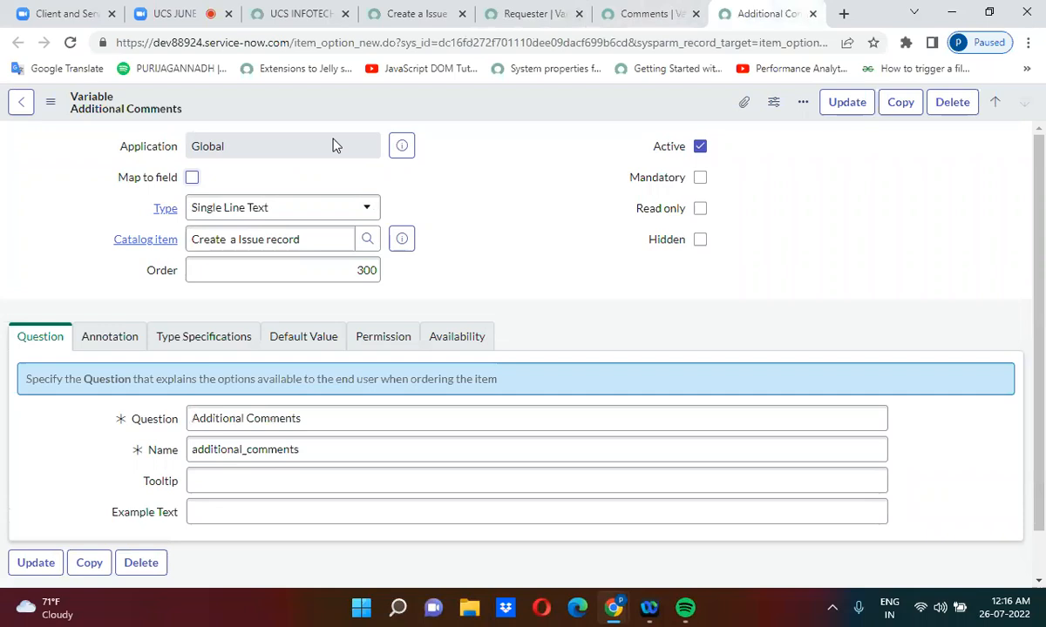
left_click(523, 12)
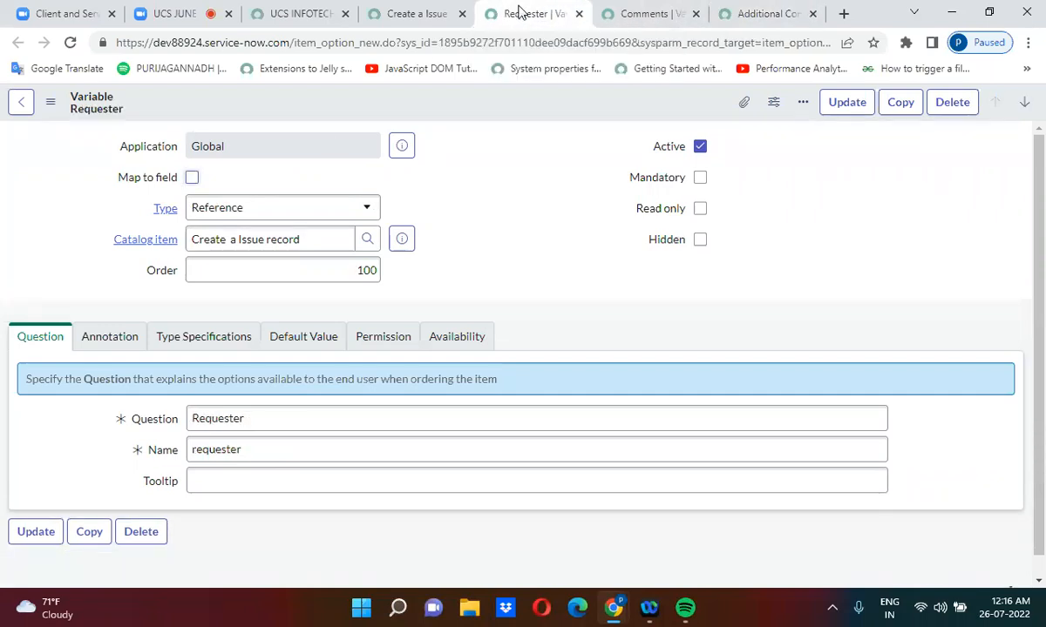
Open the Issue table's record list by entering u_issue.LIST in the main ServiceNow page's navigator filter
left_click(416, 13)
left_click(331, 11)
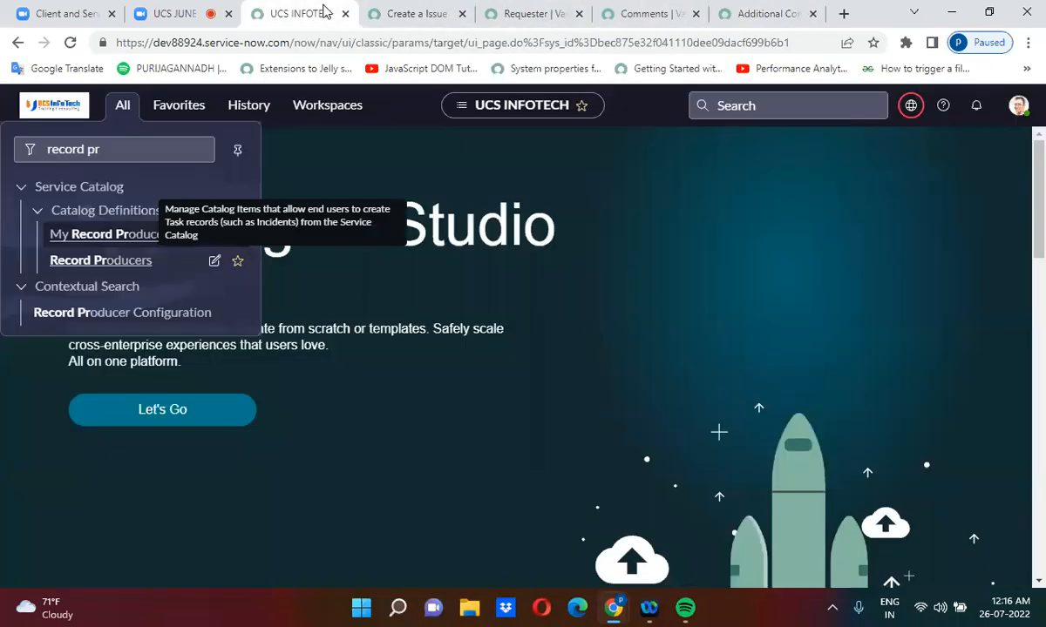
double_click(96, 149)
key("ctrl+a")
type("u")
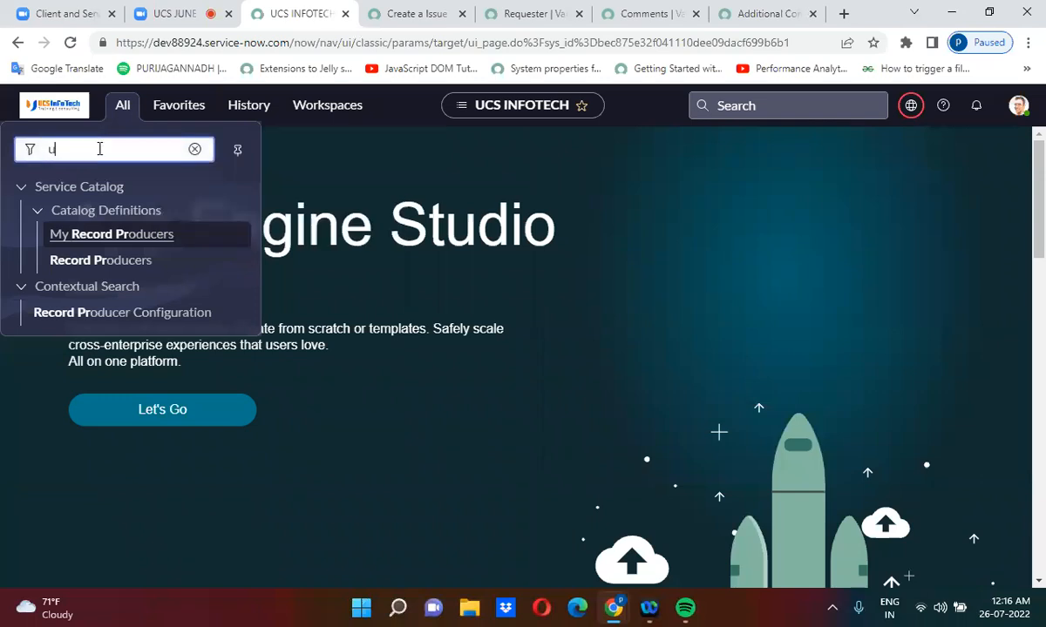
type("_issue")
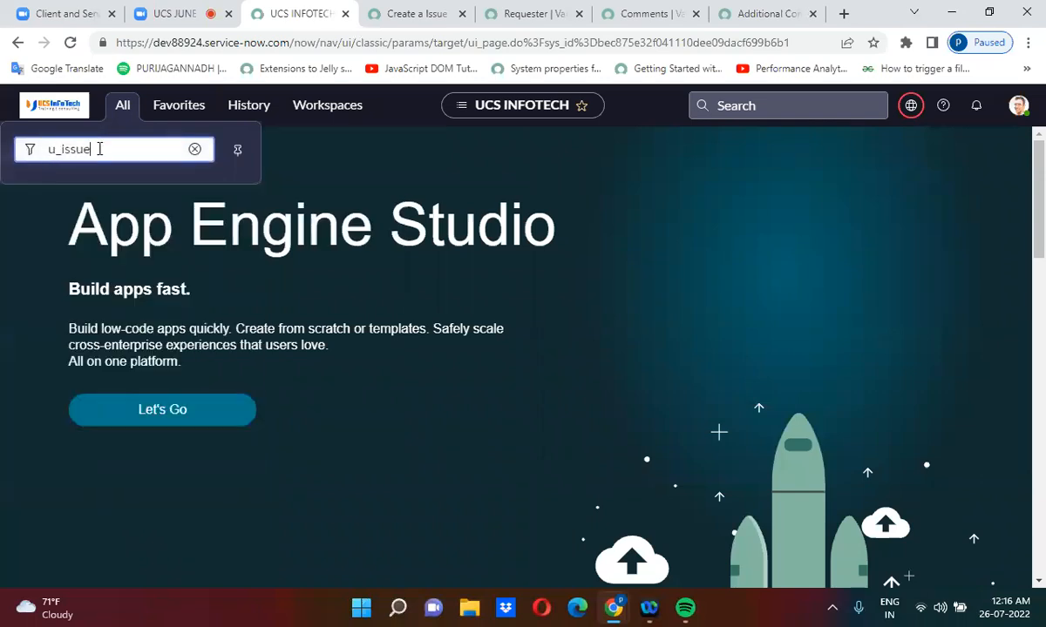
type(".LIST")
key("Return")
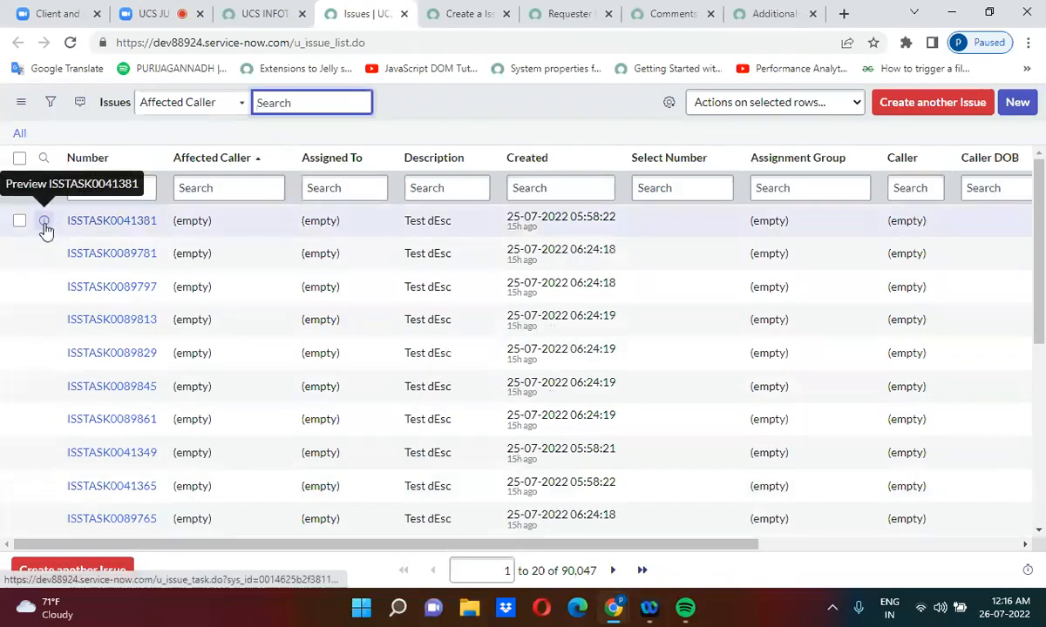
Open the first listed issue in a separate browser tab and replace its sys_id in the URL with -1 to load a new record form
right_click(44, 224)
key("Escape")
middle_click(76, 239)
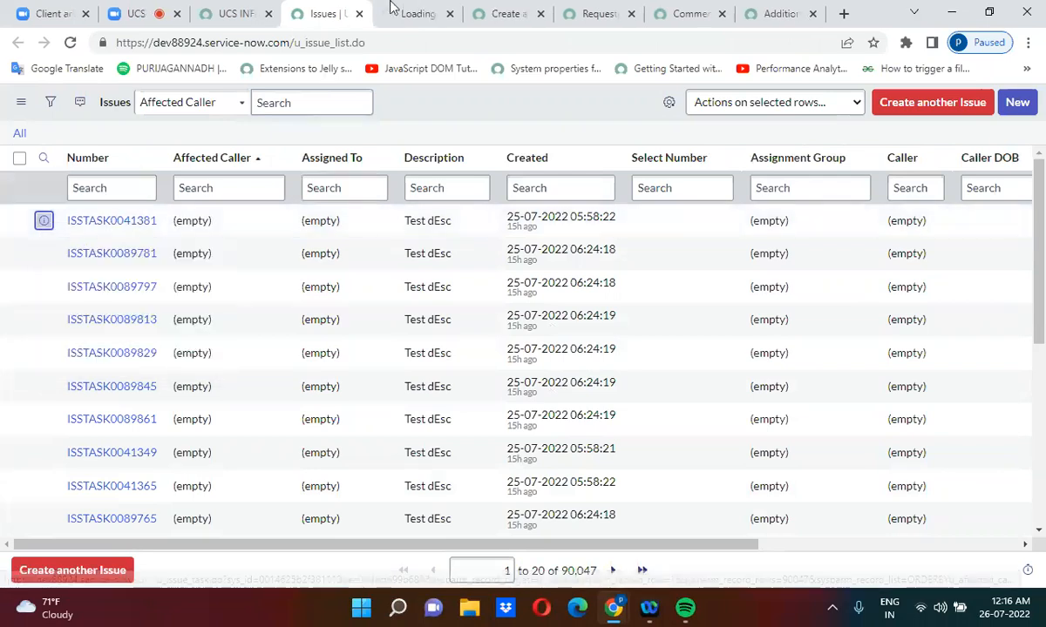
left_click(408, 12)
double_click(451, 42)
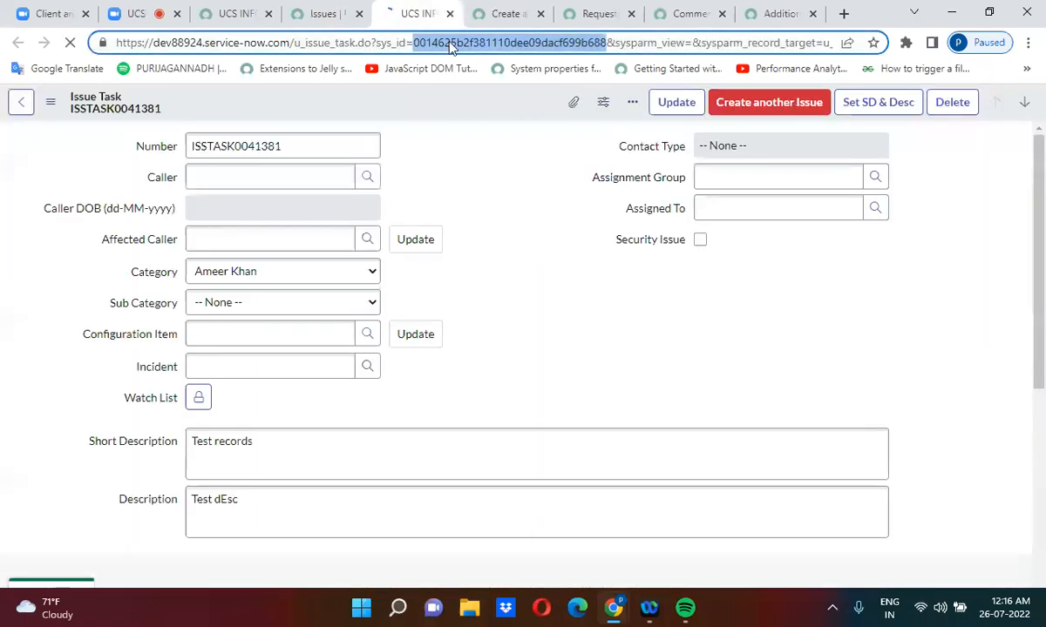
type("-1")
key("Return")
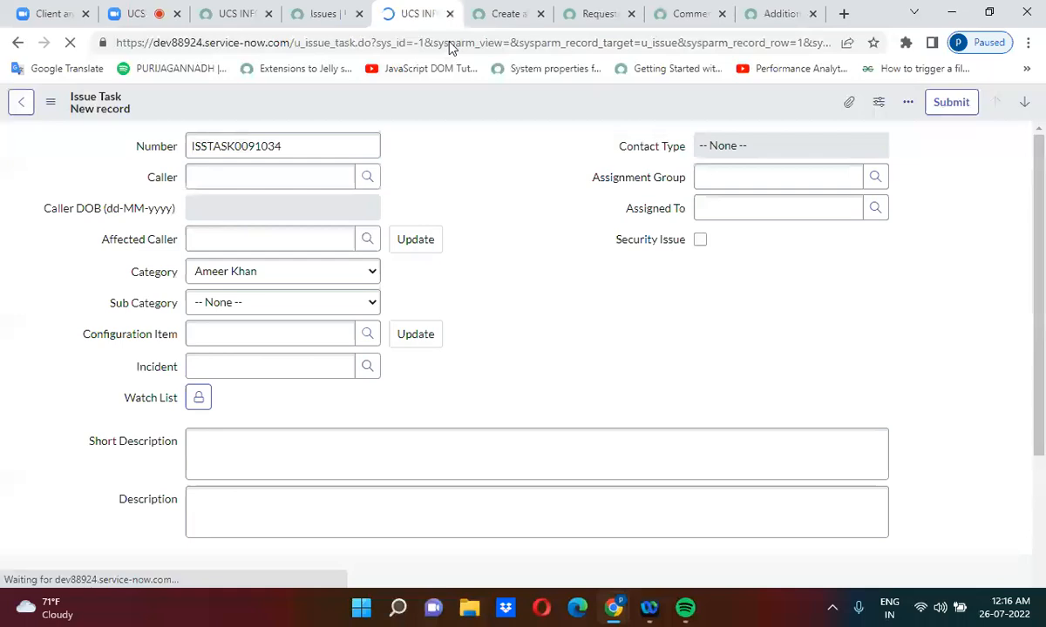
left_click(160, 7)
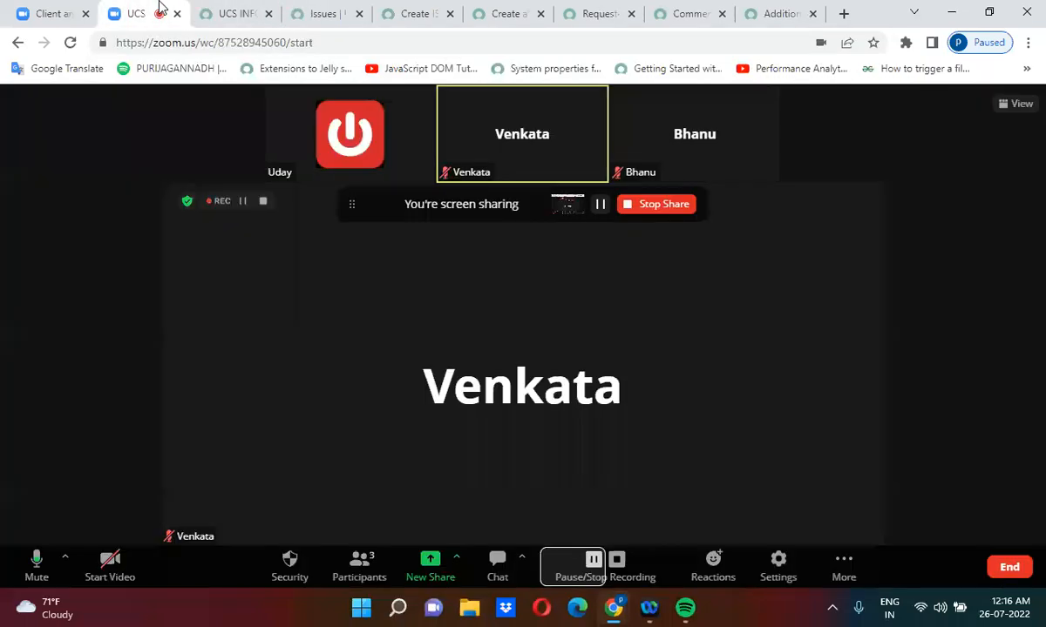
left_click(596, 565)
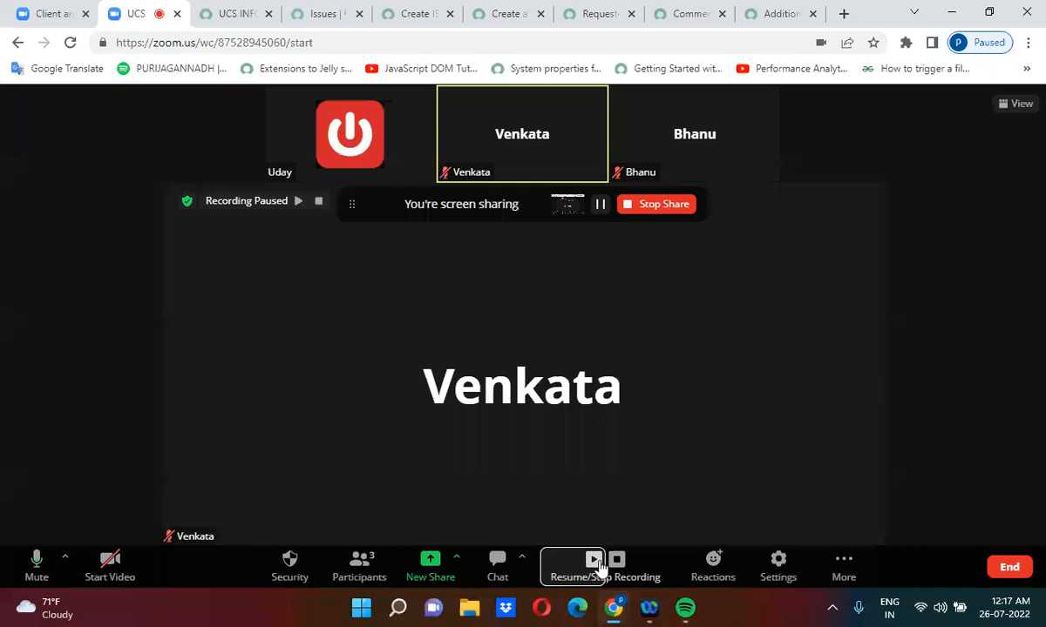
left_click(600, 569)
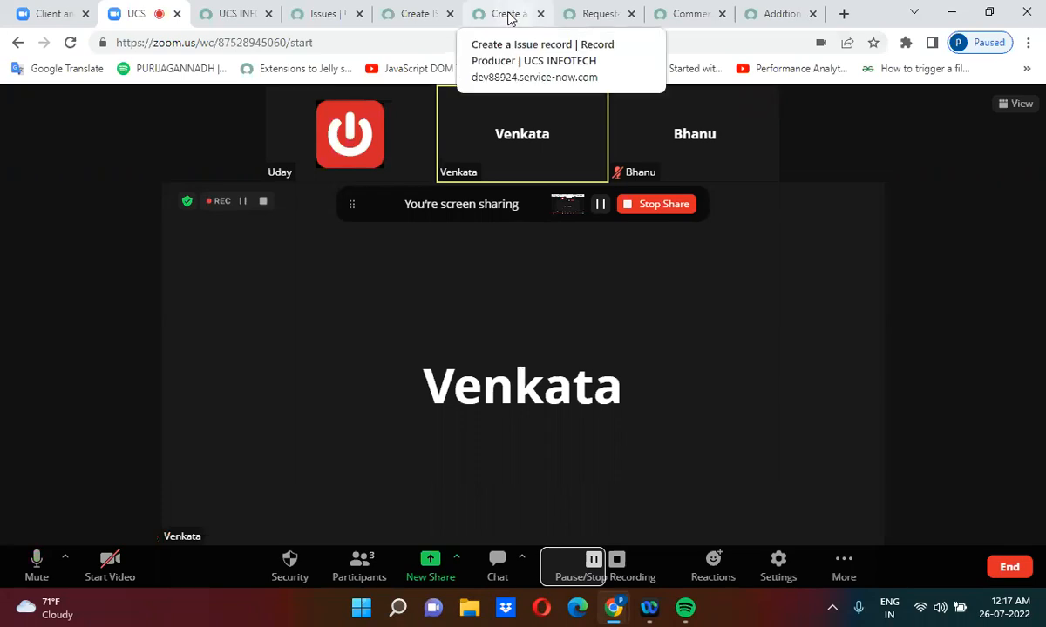
Review the record producer's variable list and the Requester and Comments variable records alongside the new Issue Task form
left_click(510, 18)
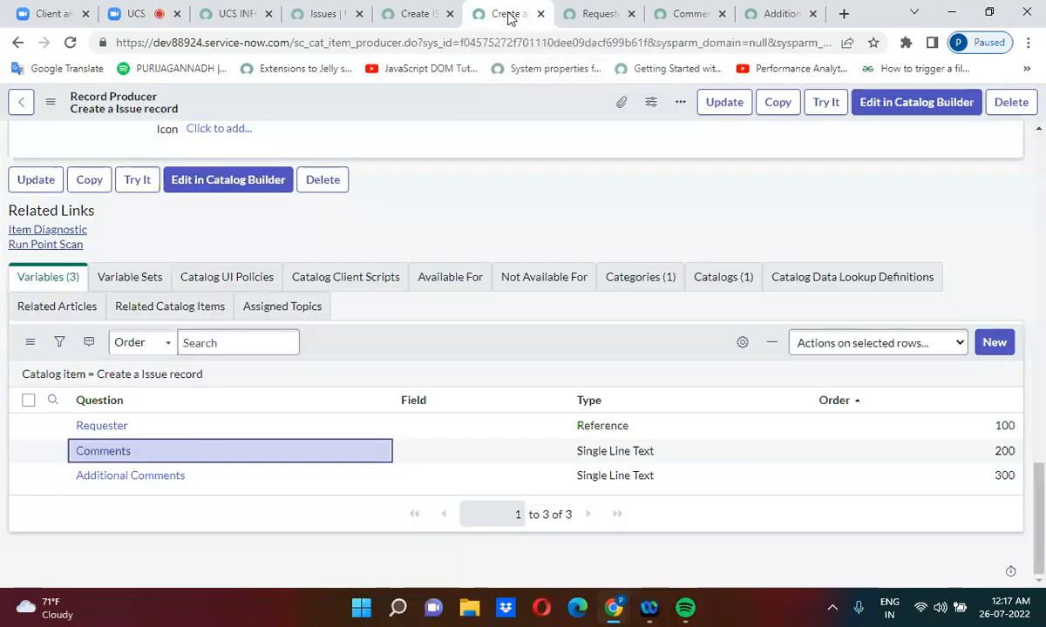
left_click(591, 15)
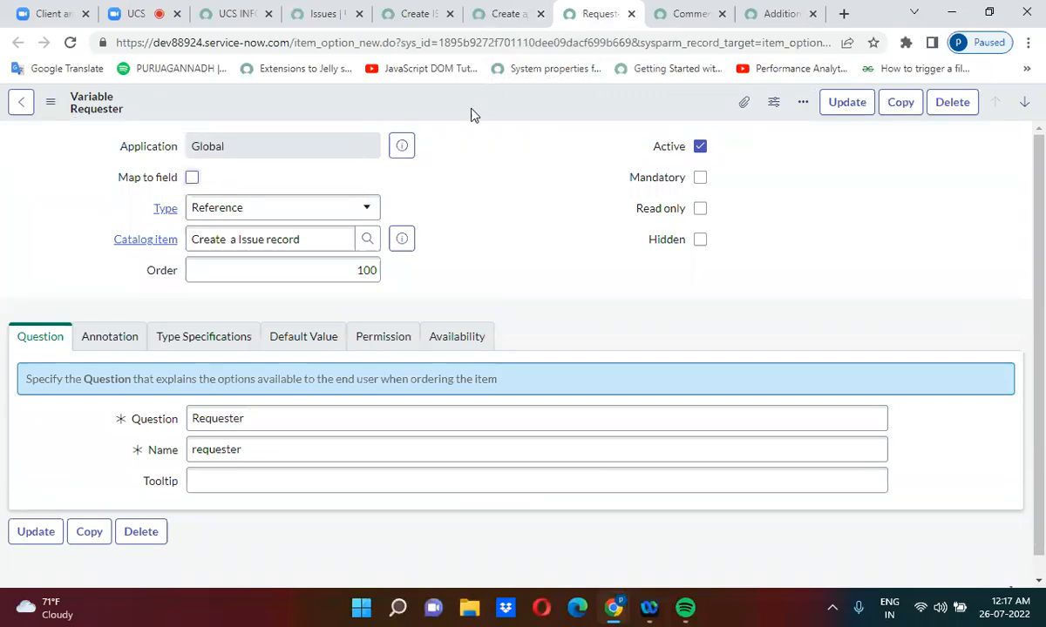
left_click(688, 11)
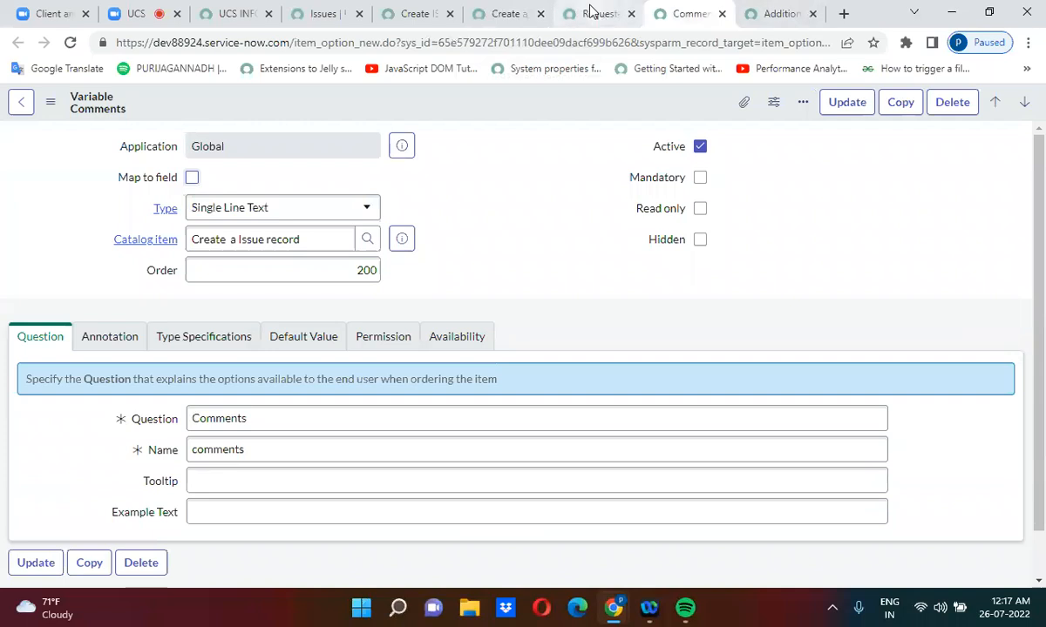
left_click(427, 10)
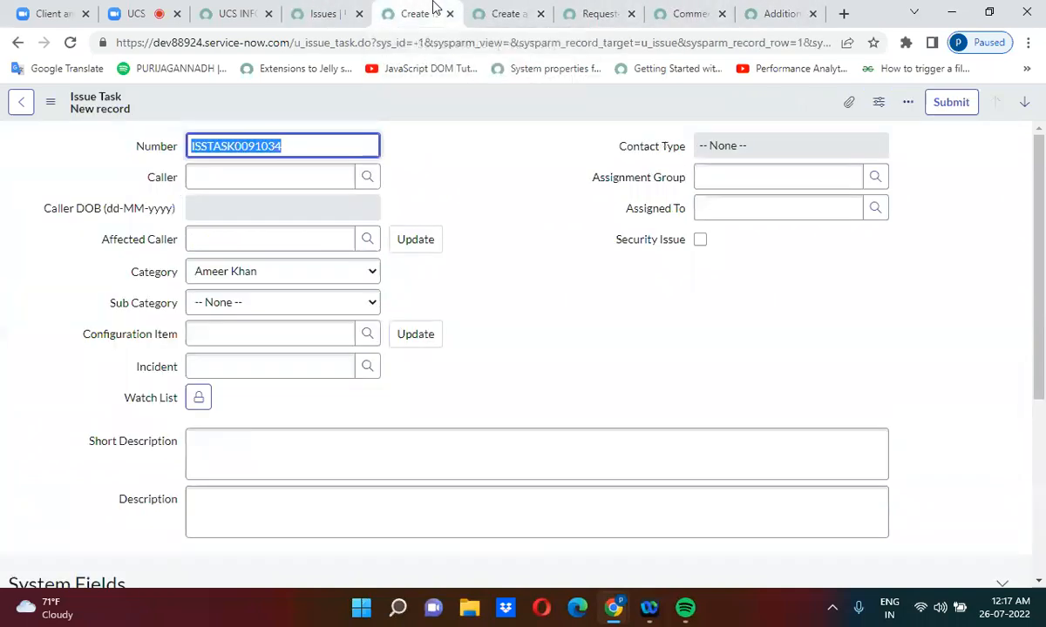
left_click(503, 13)
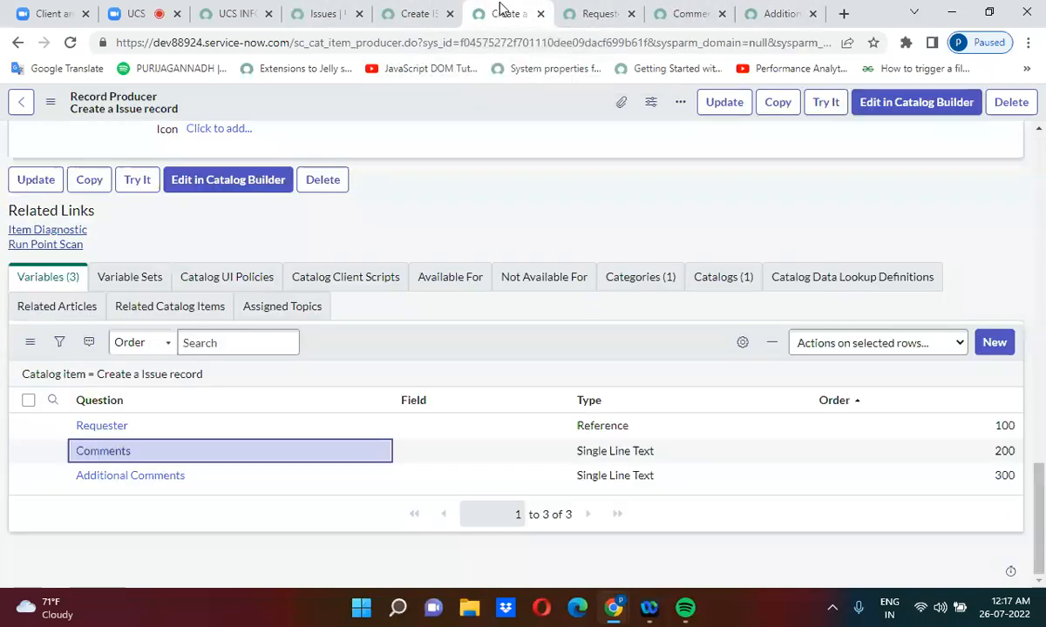
left_click(396, 19)
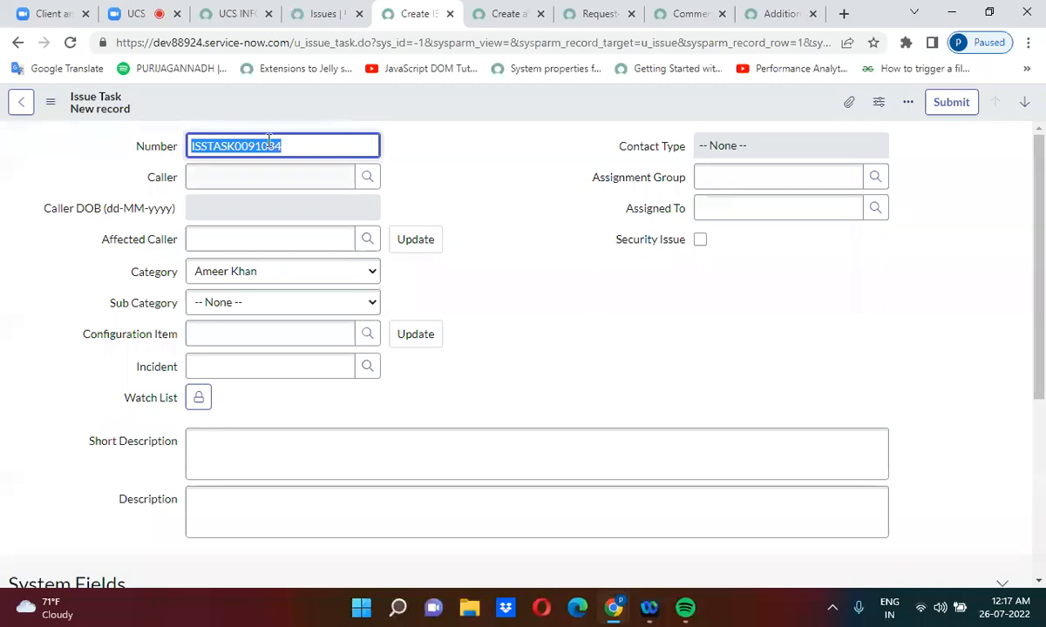
Open a new record form from the Issues list and dismiss the alert and the loading dialog
left_click(308, 11)
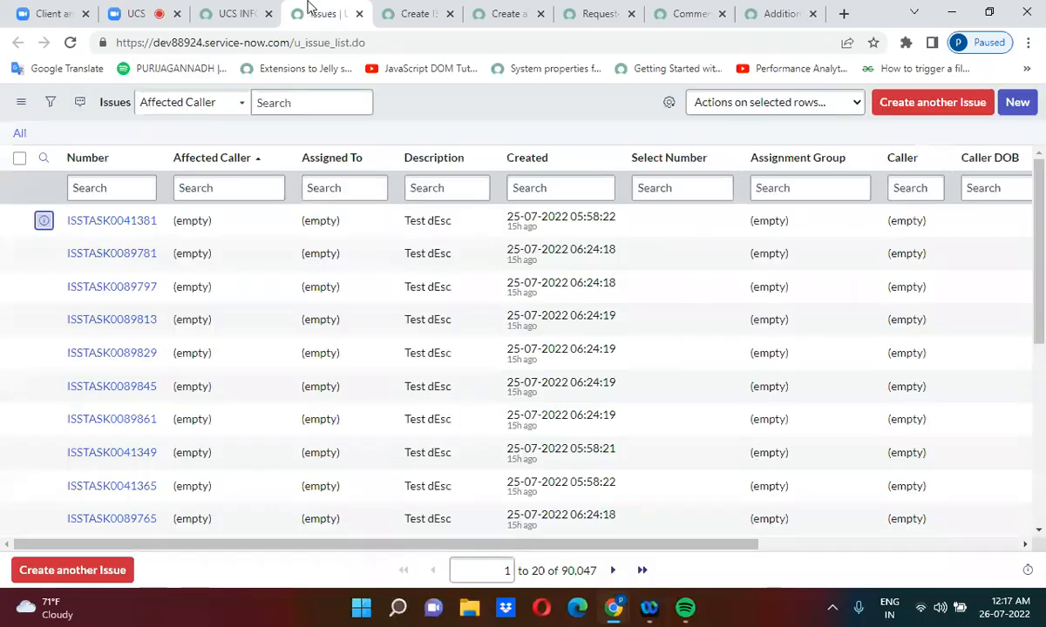
left_click(1018, 103)
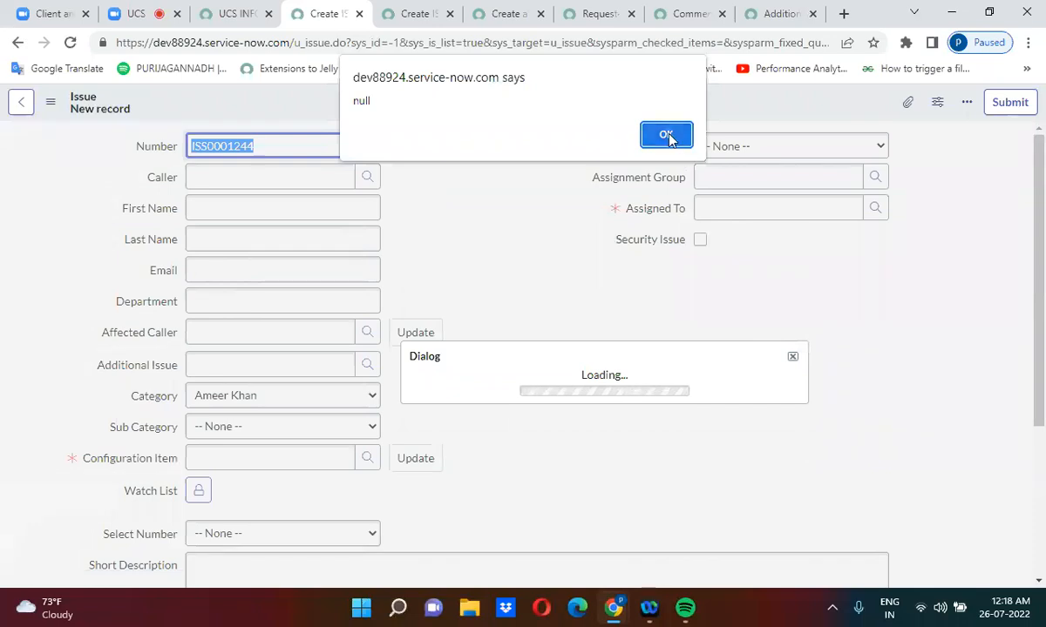
left_click(667, 136)
left_click(708, 304)
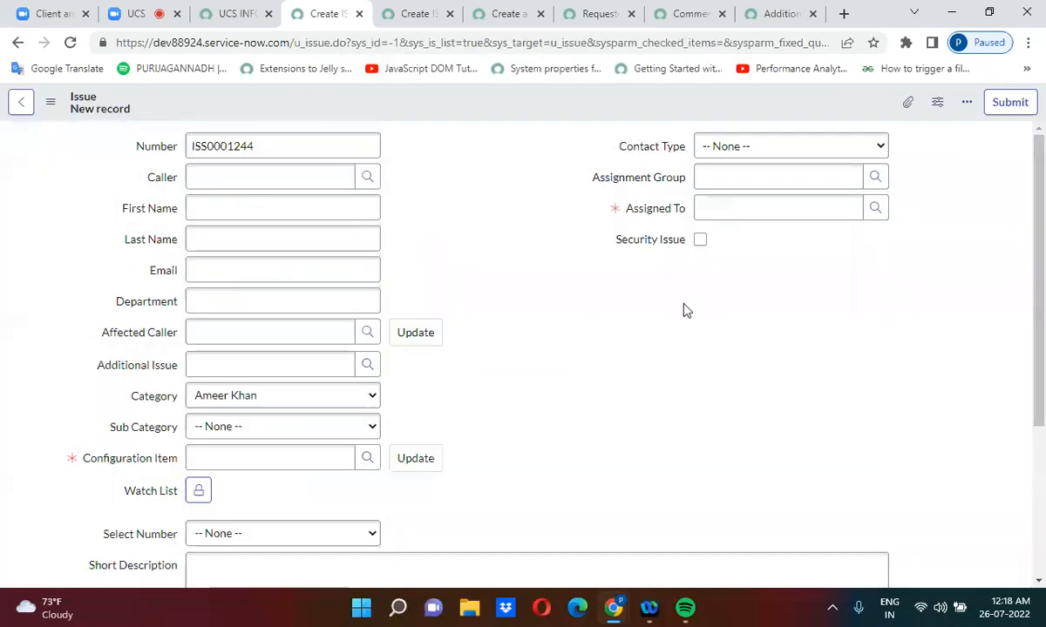
Compare the record producer's variables with the fields on the new Issue and Issue Task forms, including the description fields
left_click(508, 15)
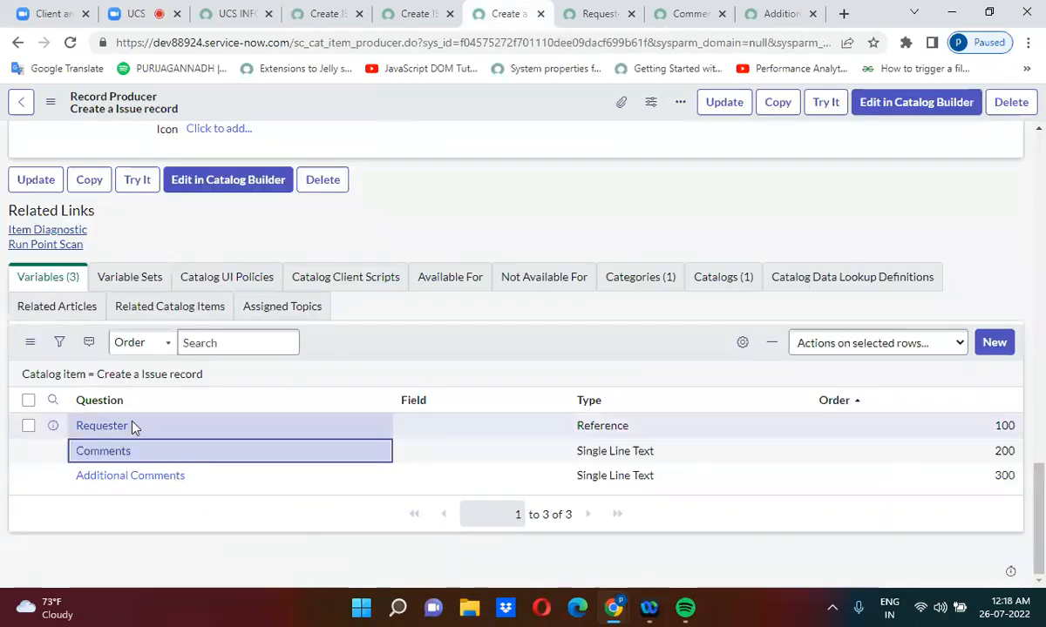
left_click(319, 14)
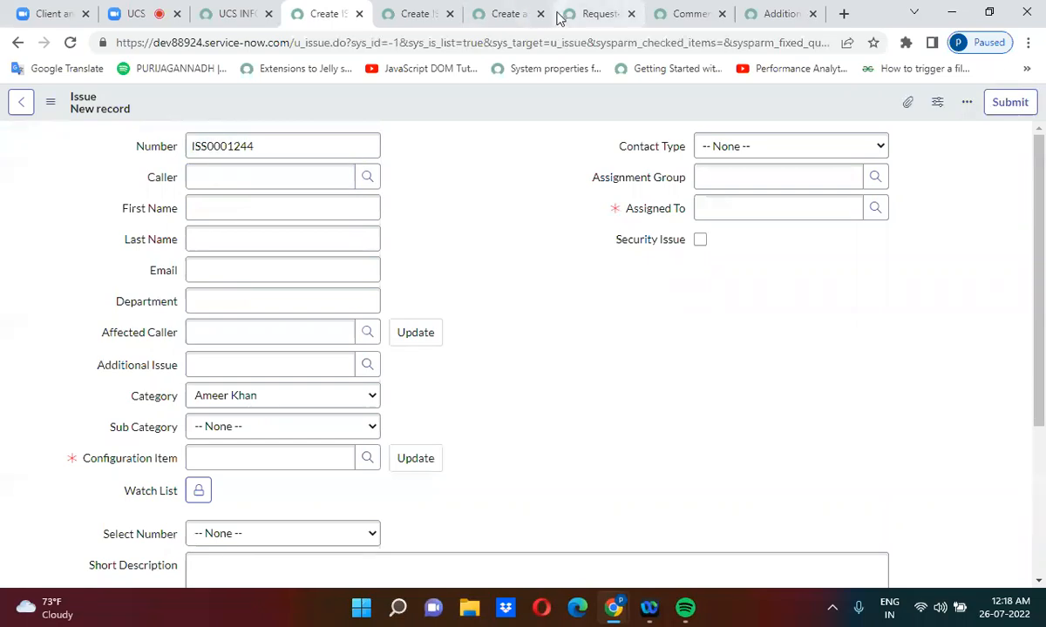
left_click(508, 14)
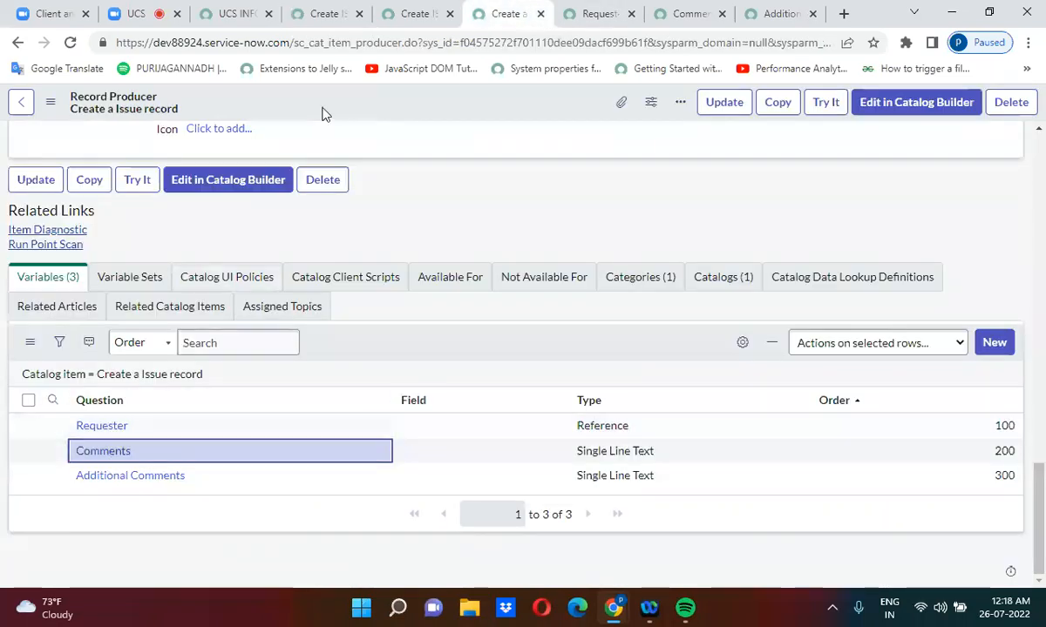
left_click(416, 14)
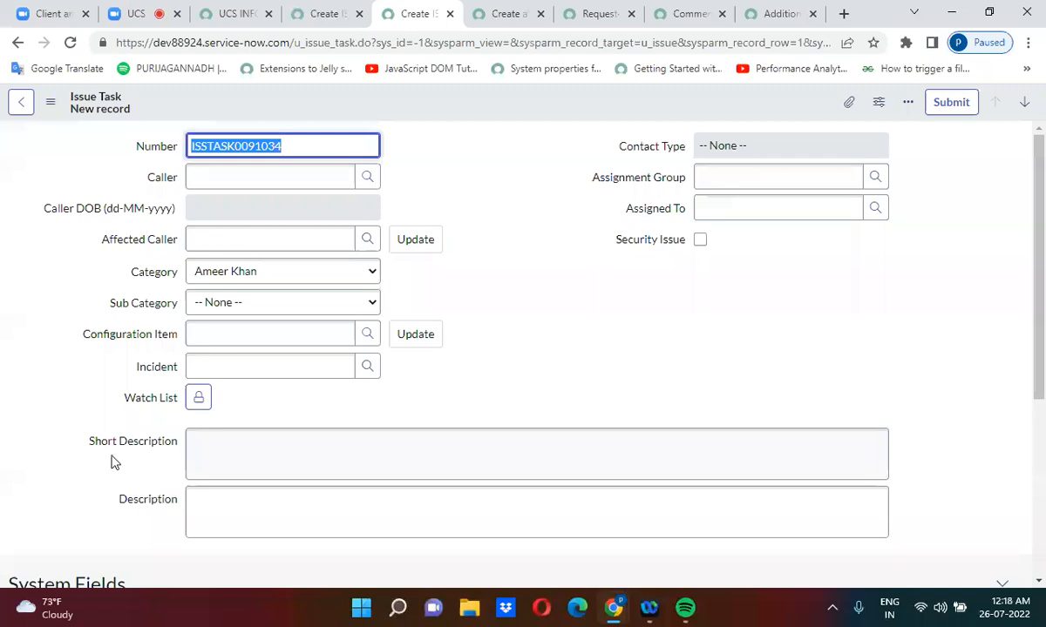
left_click(509, 13)
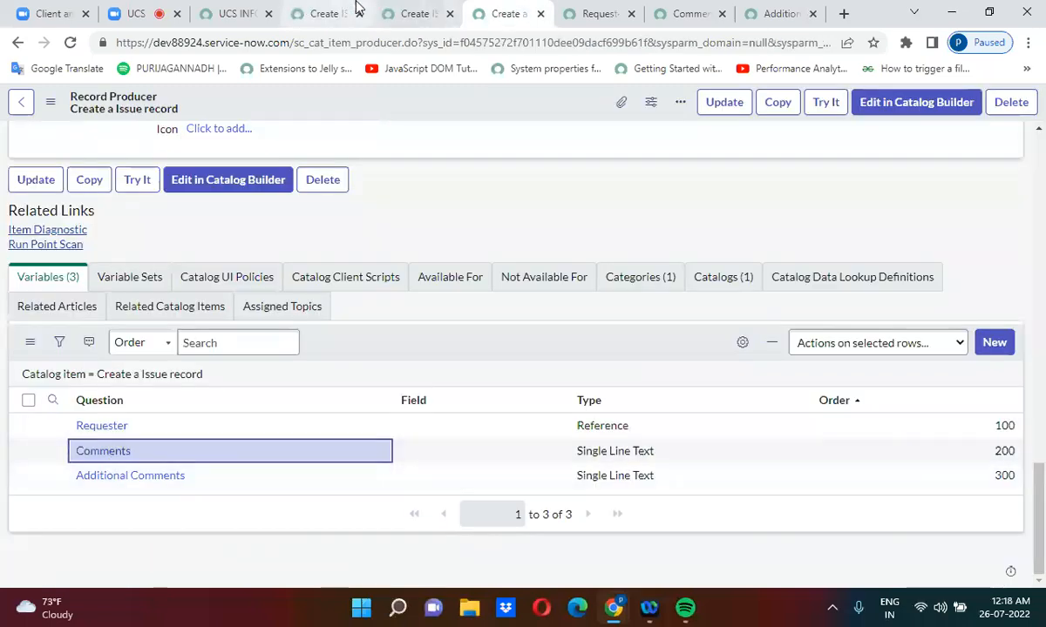
left_click(329, 10)
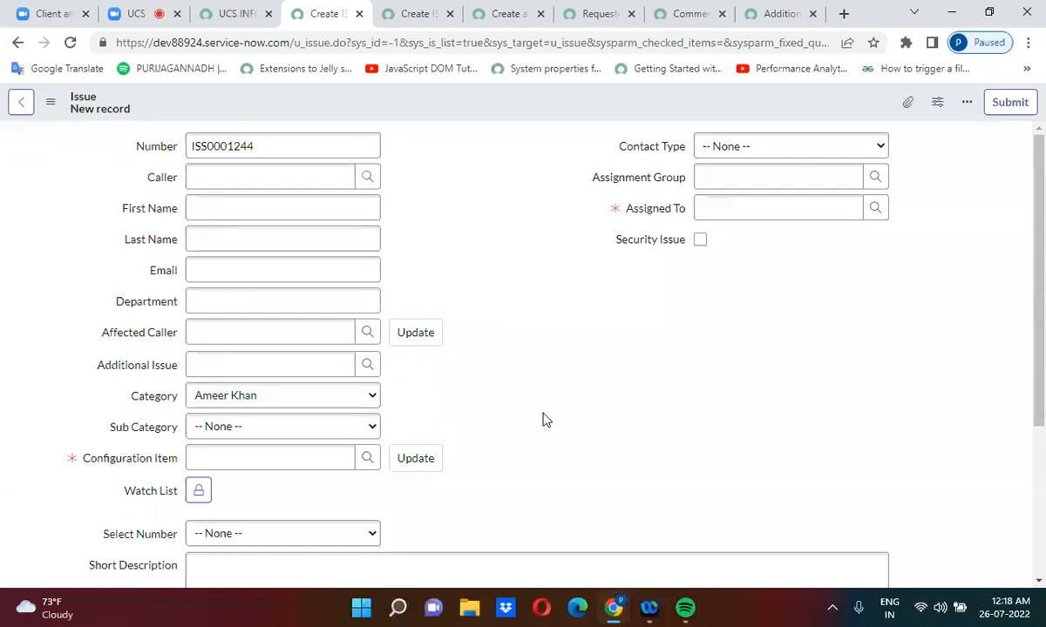
scroll(537, 427, "down", 3)
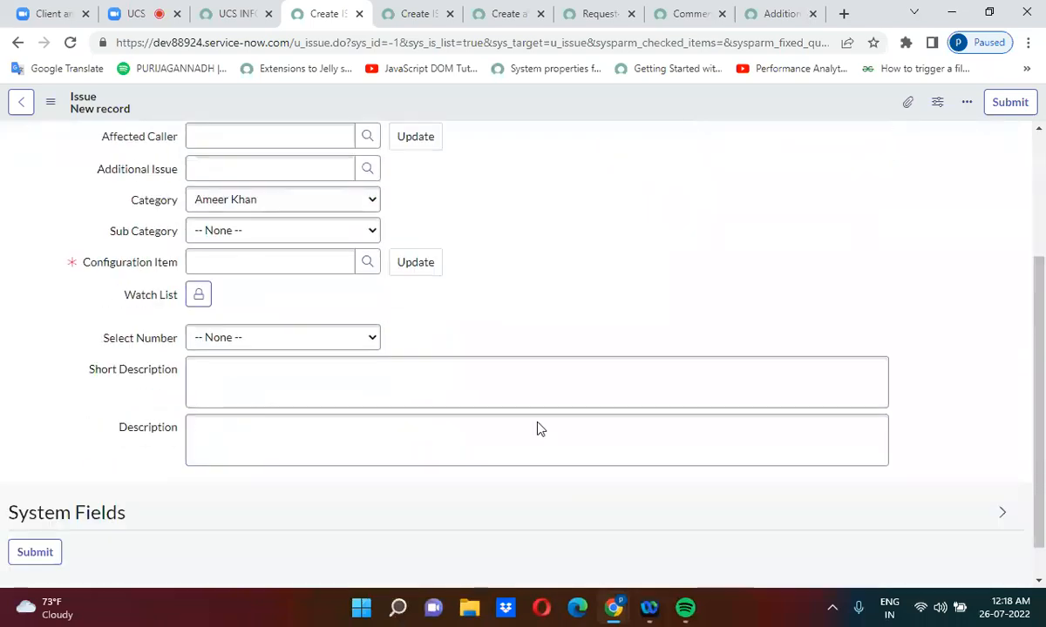
Close the Issue Task form's browser tab and check the new Issue form's fields against the record producer's variables
left_click(449, 17)
left_click(418, 13)
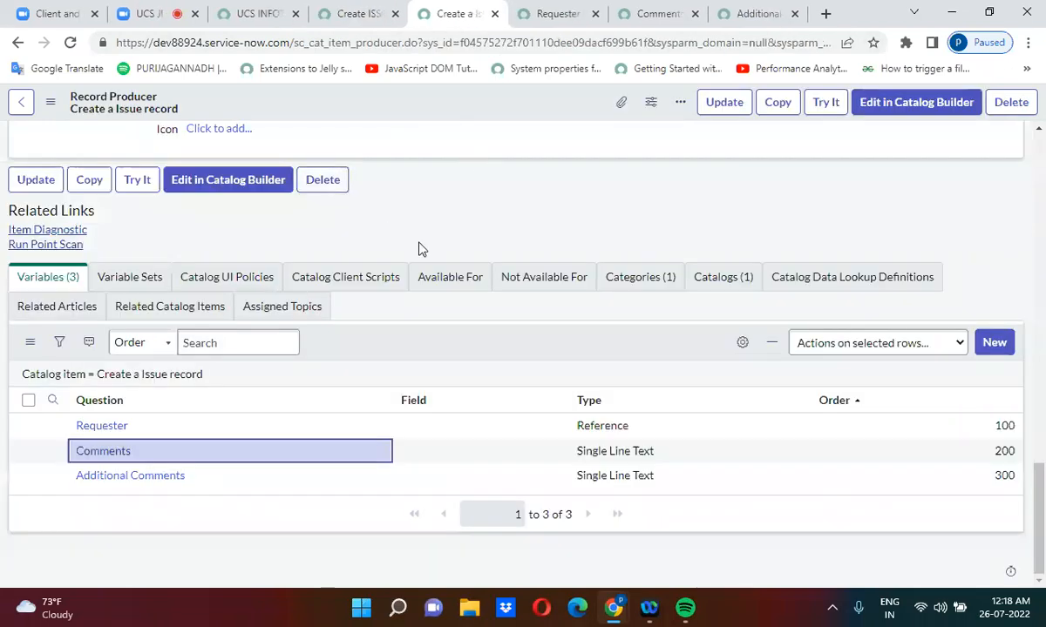
left_click(362, 14)
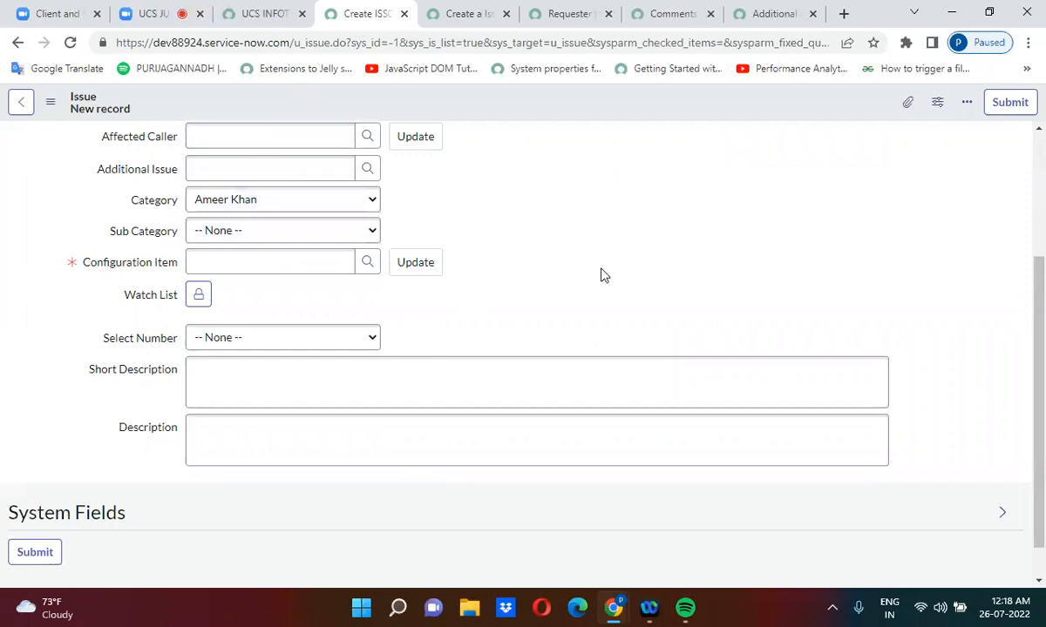
scroll(602, 275, "up", 3)
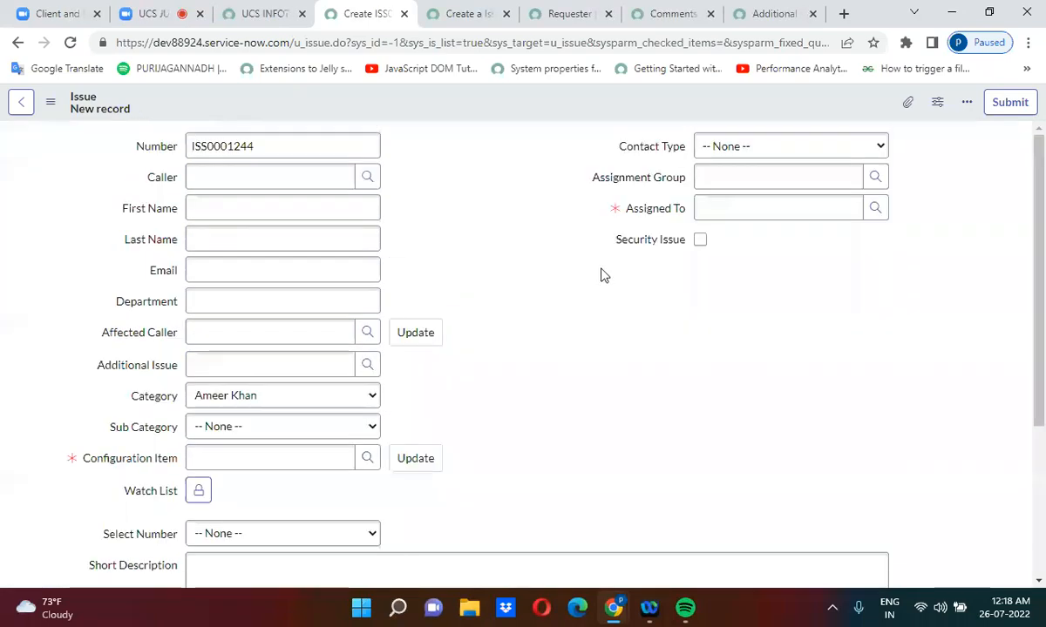
scroll(612, 378, "down", 1)
scroll(612, 378, "down", 3)
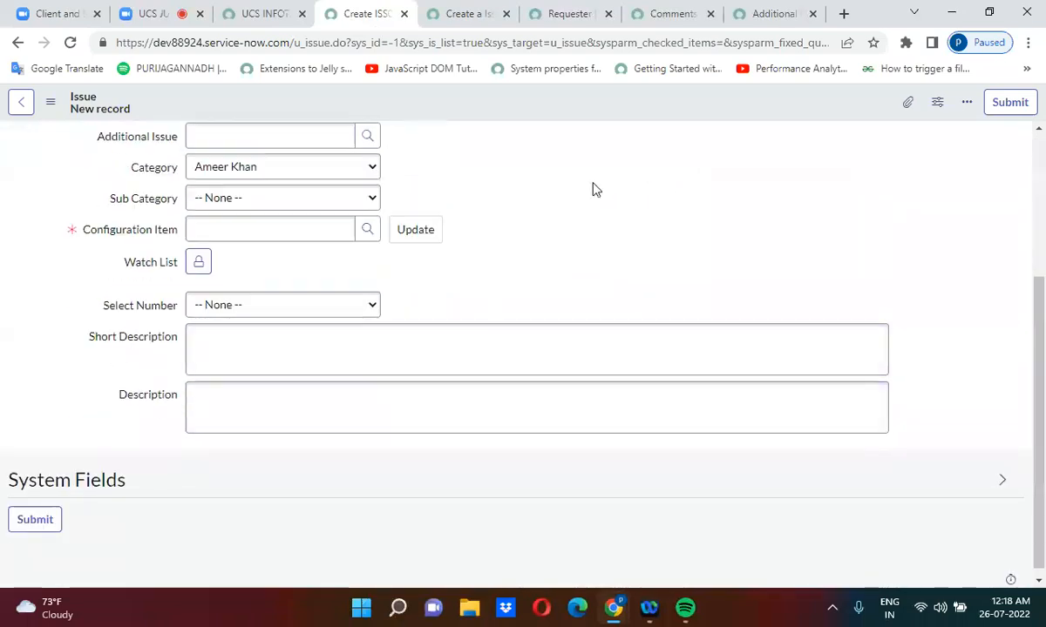
Review the Create a Issue record producer from its name and table settings down to its variables list
left_click(483, 9)
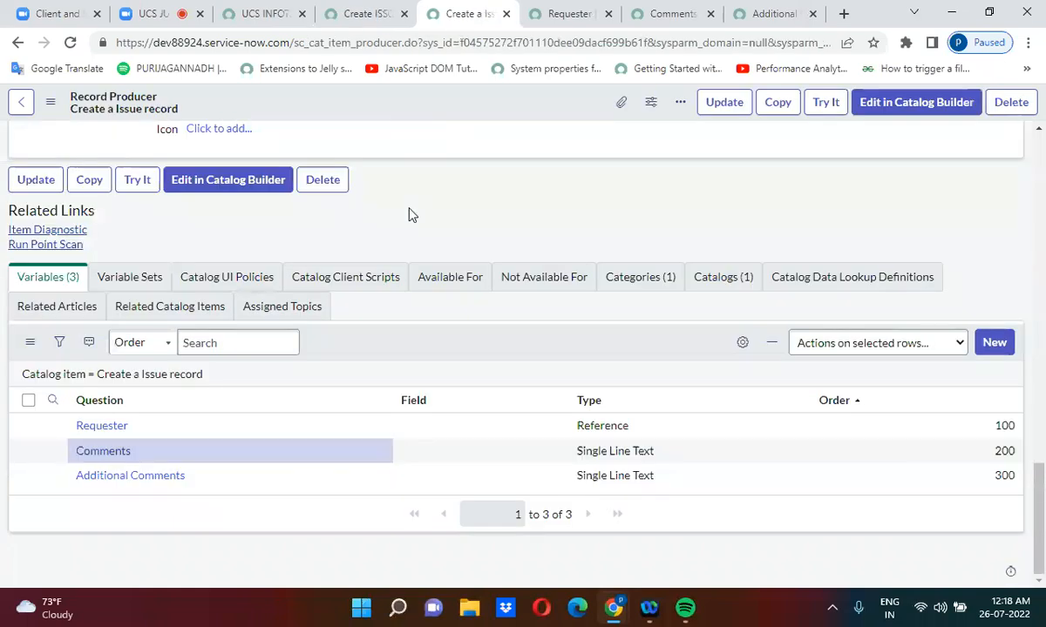
scroll(411, 215, "up", 1)
scroll(411, 215, "up", 15)
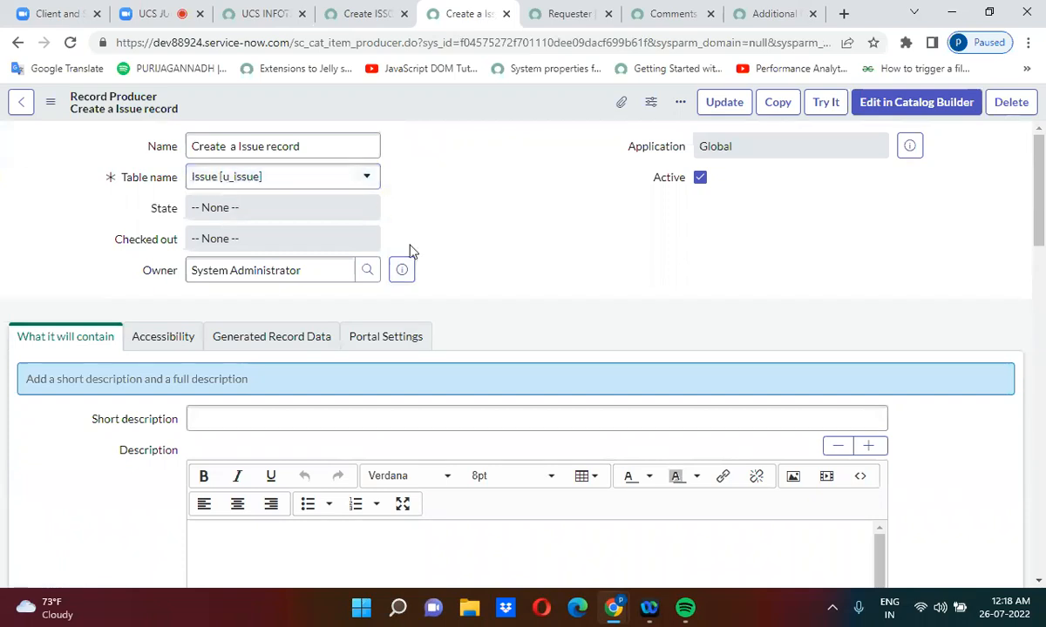
scroll(469, 247, "down", 10)
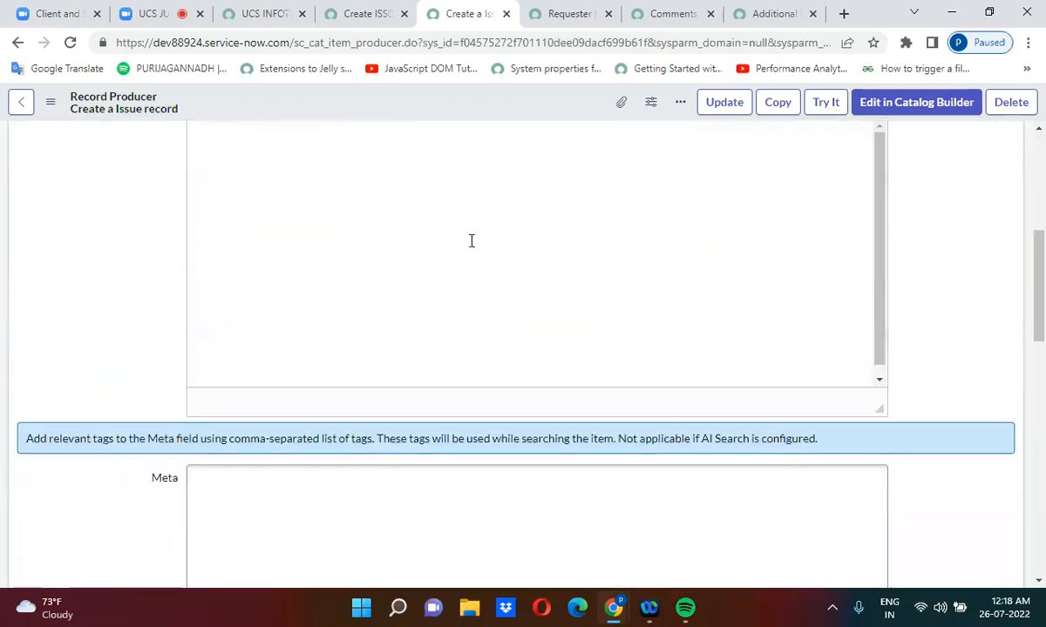
scroll(471, 242, "down", 6)
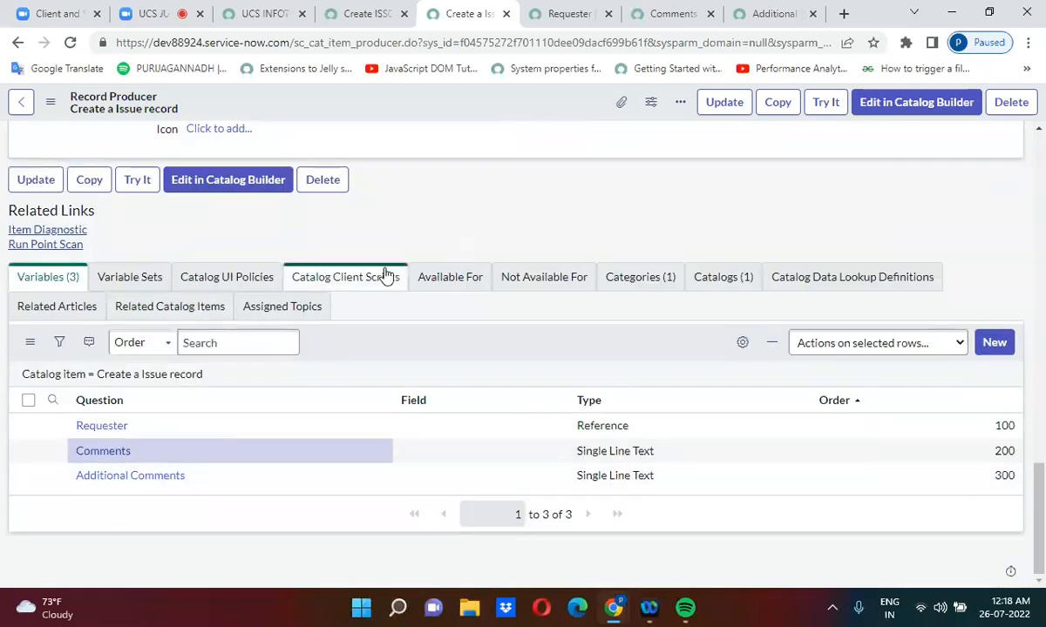
Map the Requester variable to the Issue table's Caller field and save the variable record
left_click(558, 15)
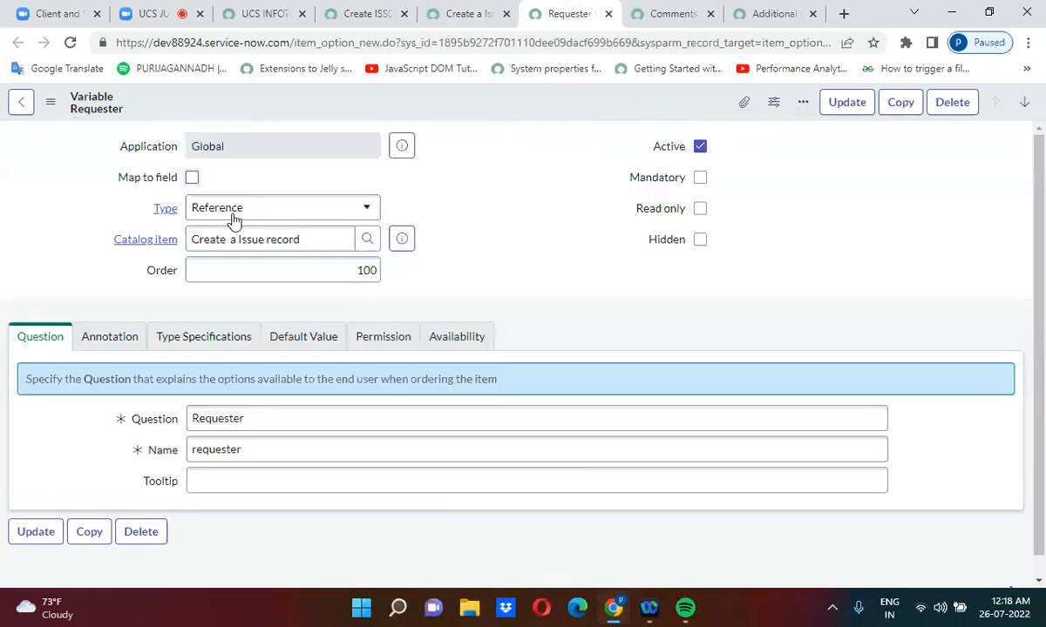
left_click(192, 178)
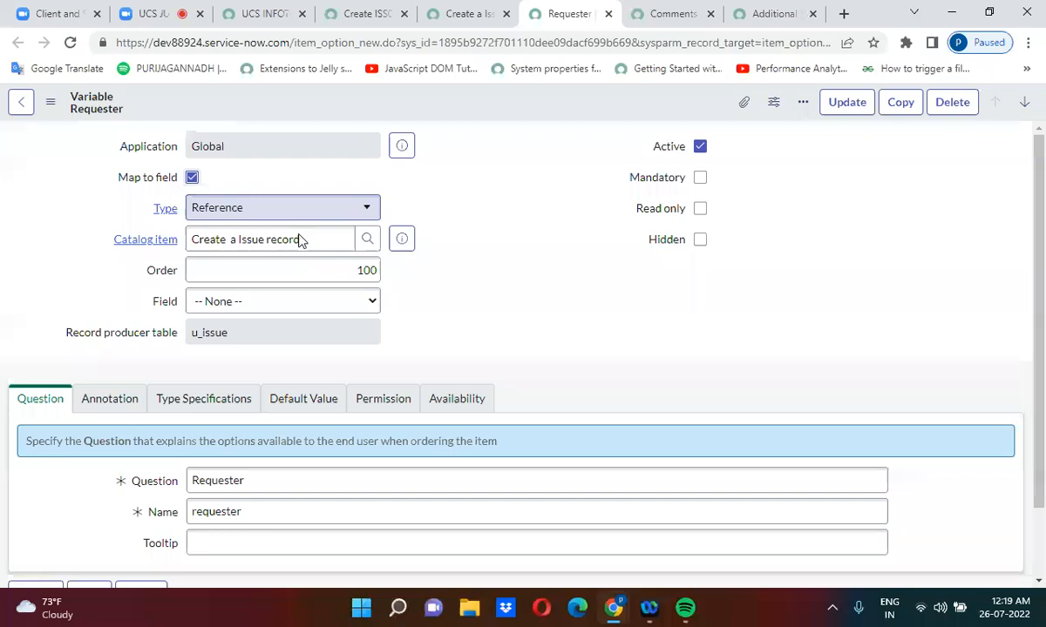
left_click(240, 305)
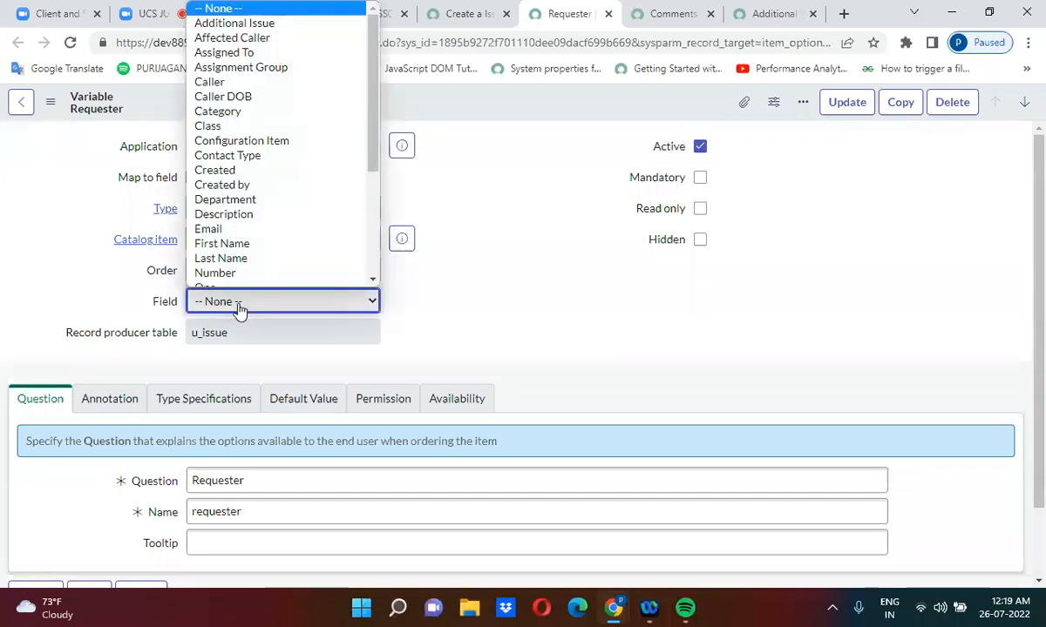
key("c")
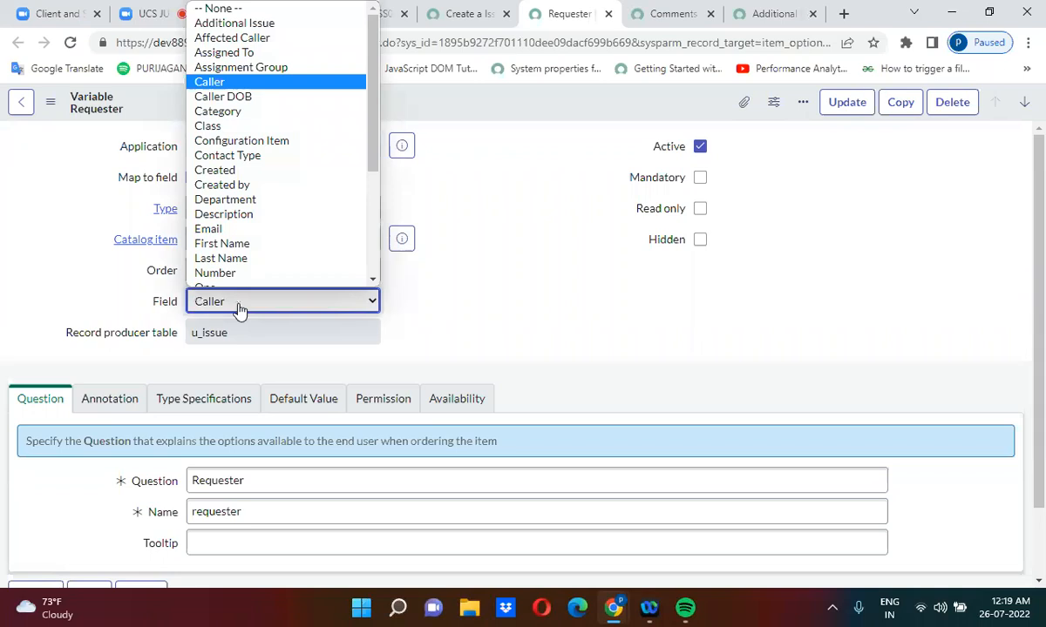
key("Return")
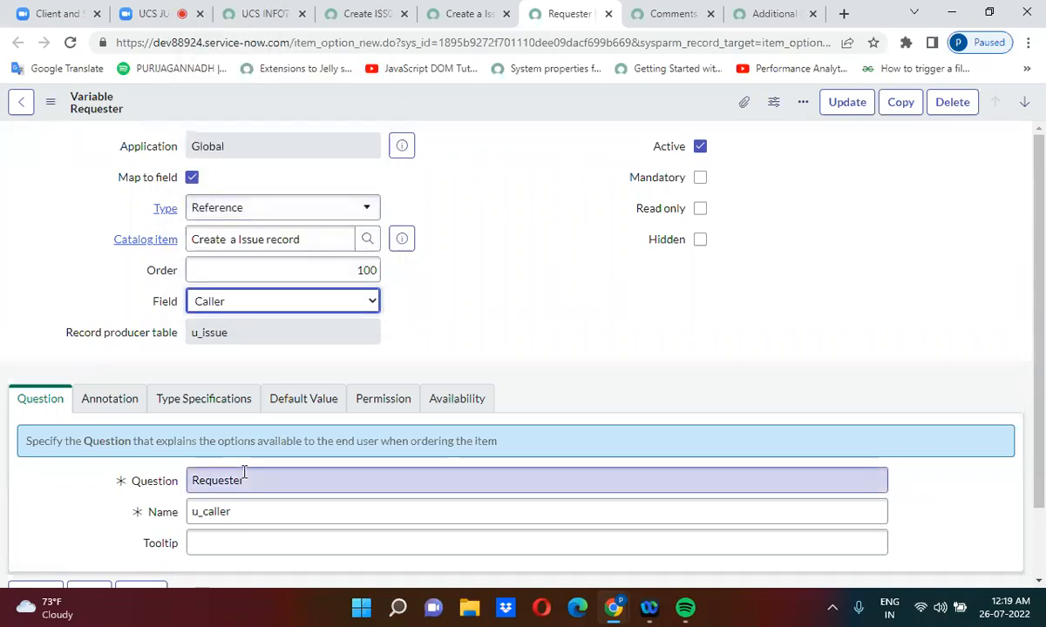
right_click(497, 109)
left_click(521, 112)
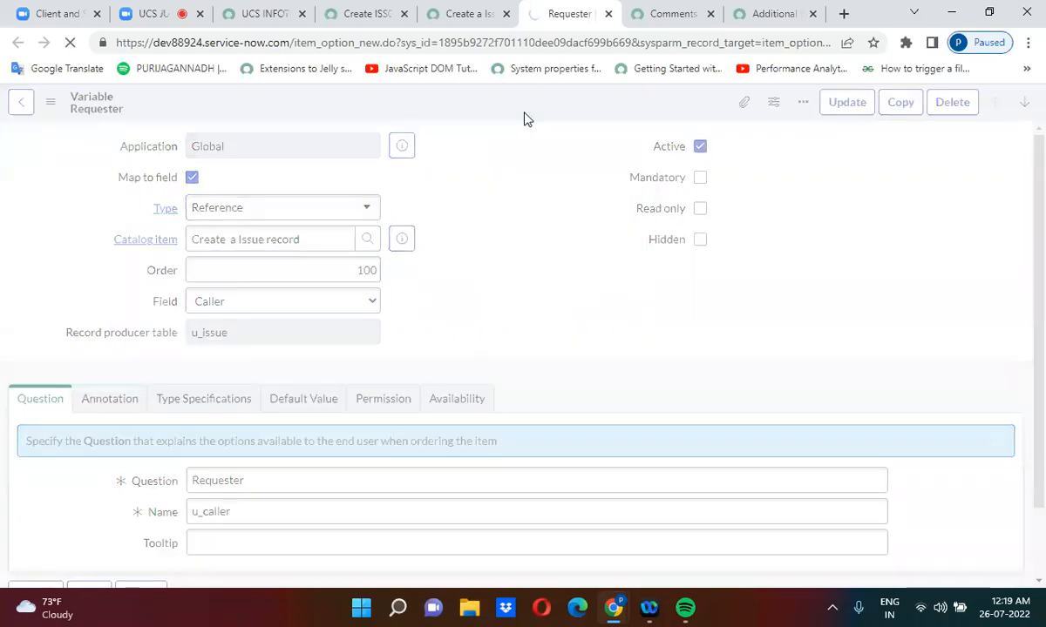
Map the Comments variable to the Issue table's Short Description field and save the variable record
left_click(669, 13)
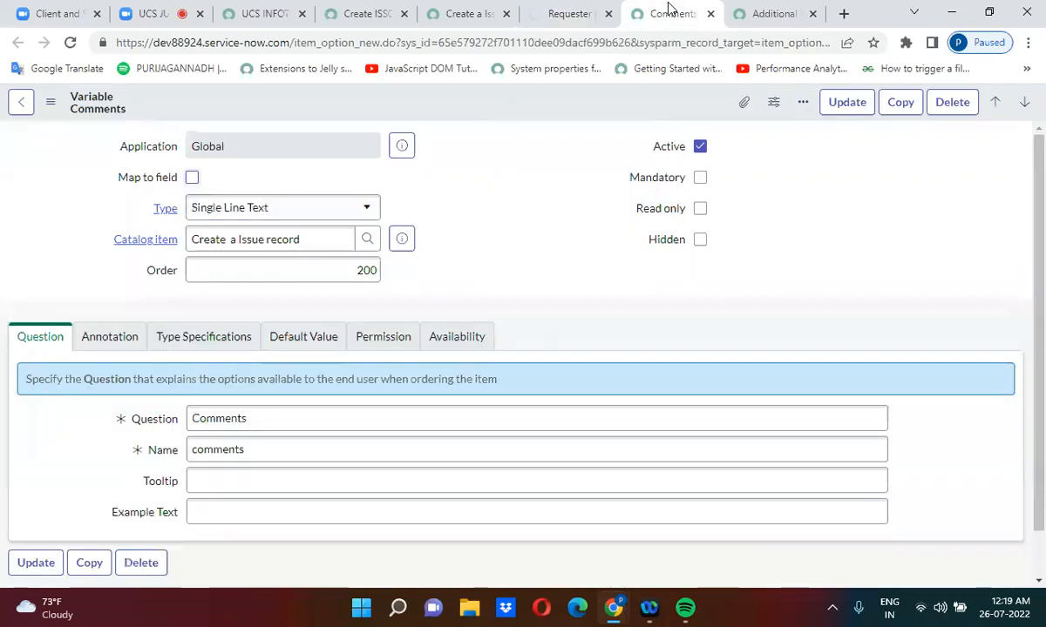
left_click(192, 178)
left_click(238, 304)
key("s")
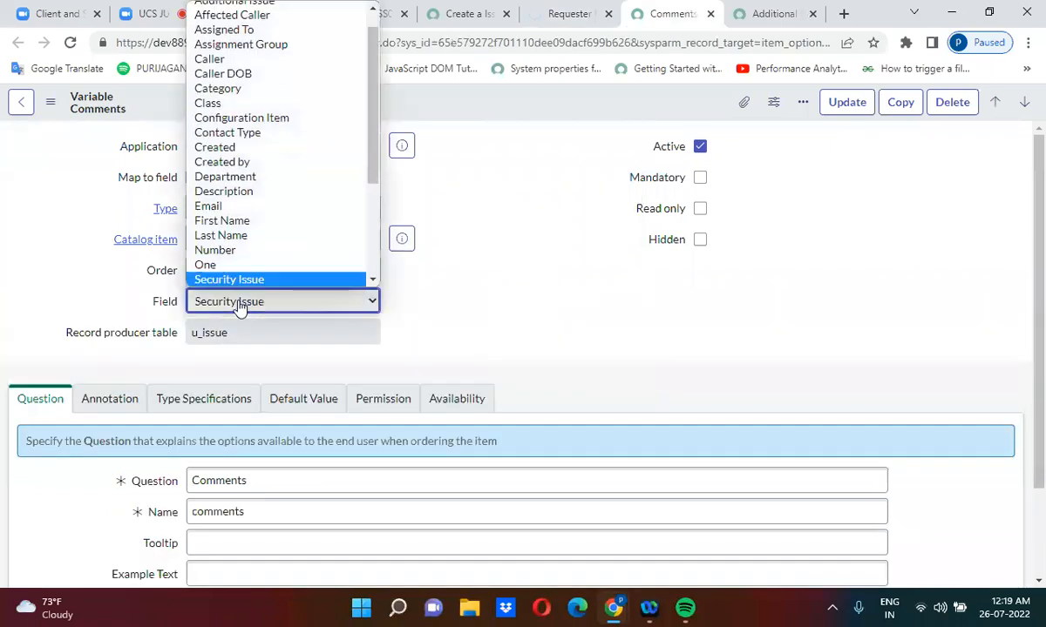
key("h")
key("Return")
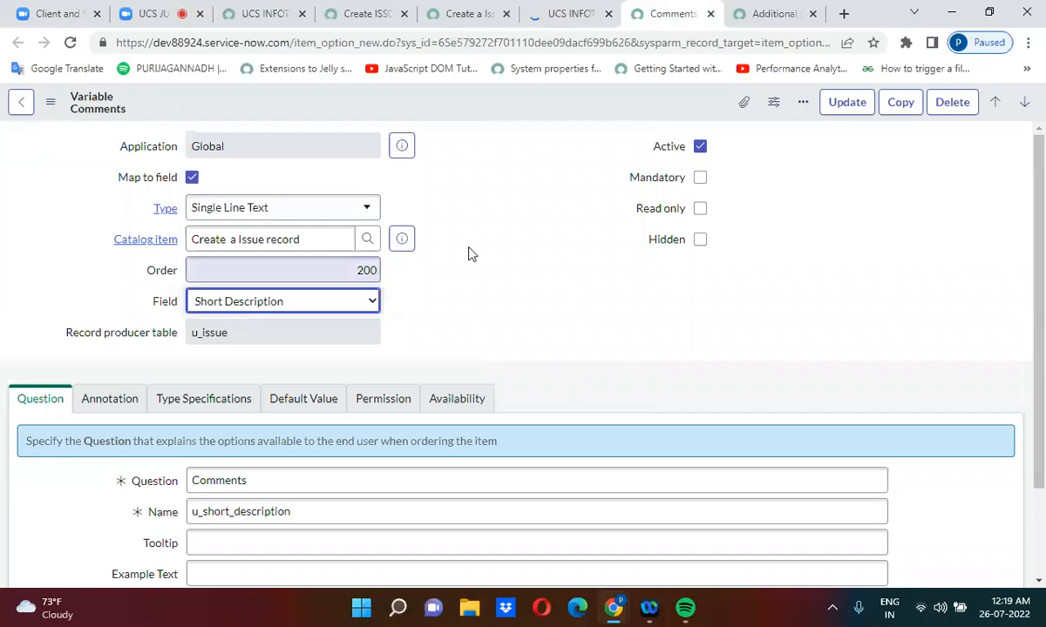
right_click(481, 103)
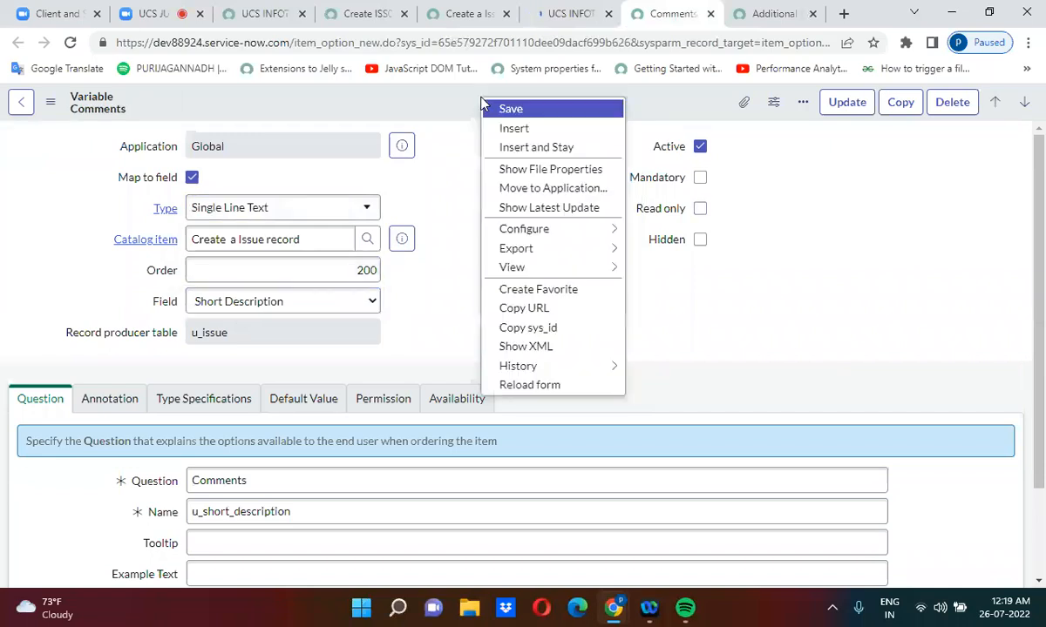
left_click(533, 111)
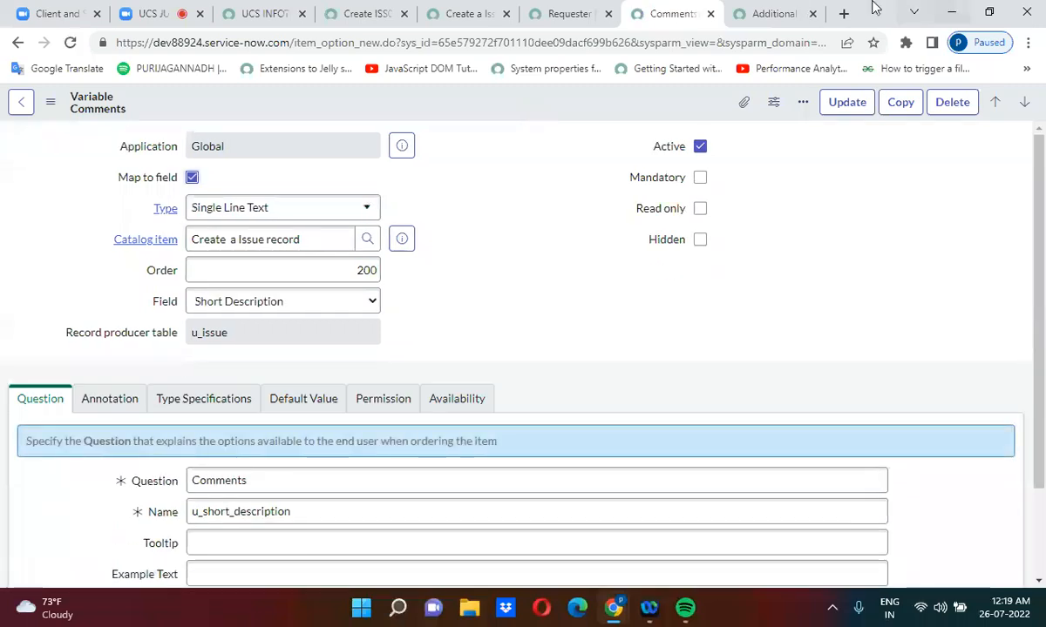
Map the Additional Comments variable to the Issue table's Description field and save the variable record
left_click(778, 11)
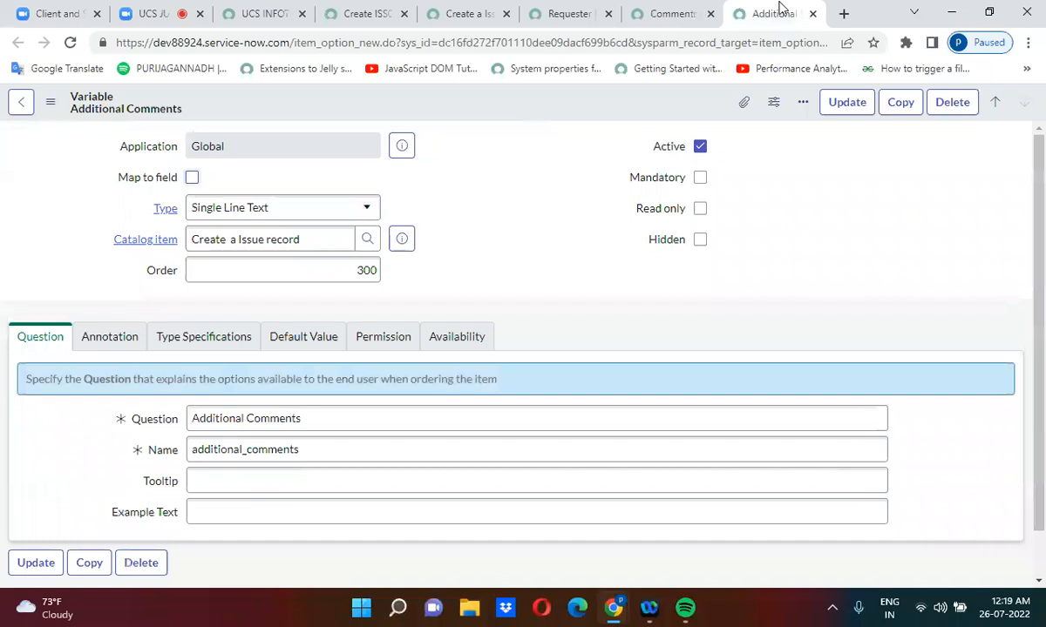
left_click(192, 177)
left_click(259, 301)
key("d")
key("Down")
key("Return")
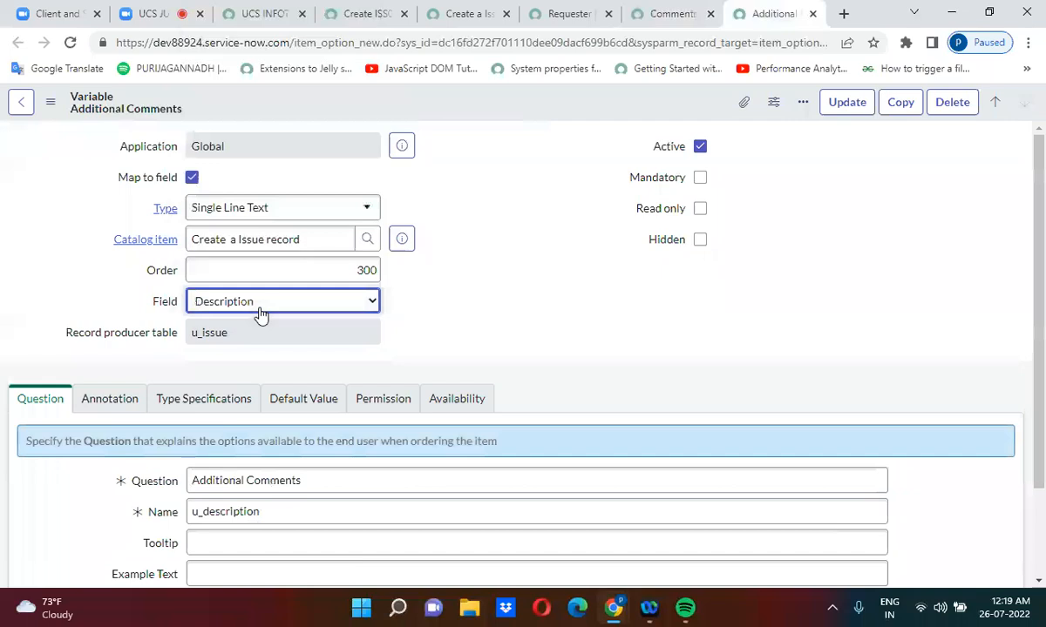
right_click(445, 99)
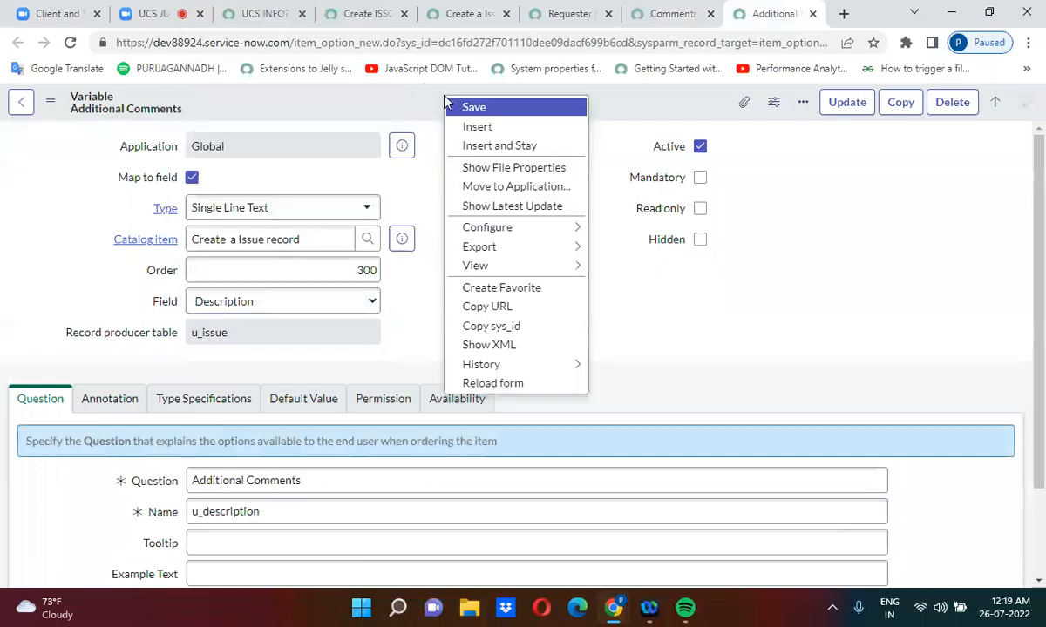
left_click(504, 108)
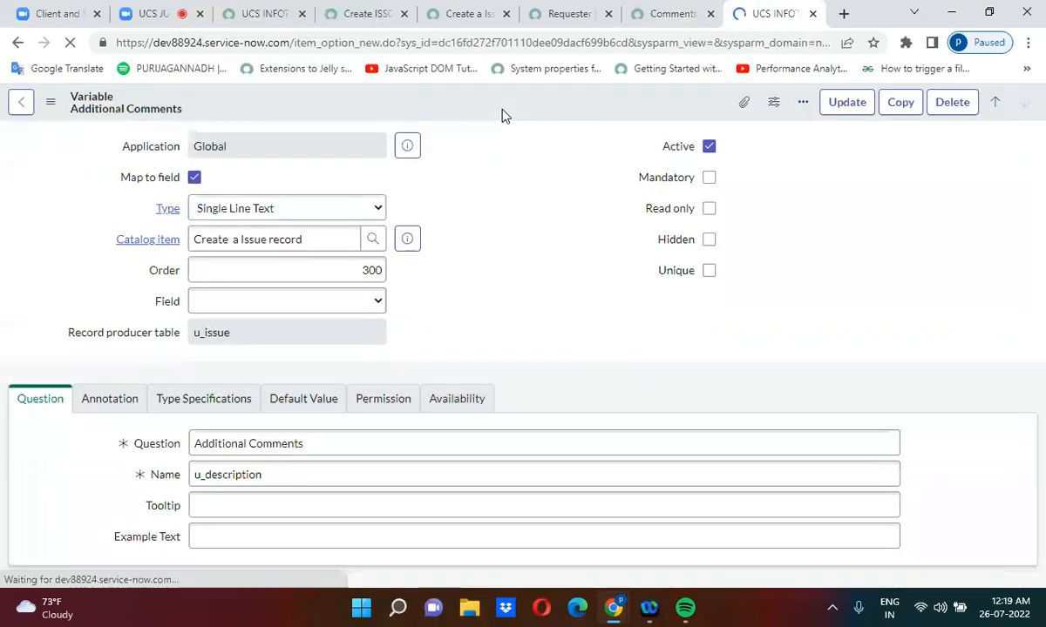
left_click(172, 7)
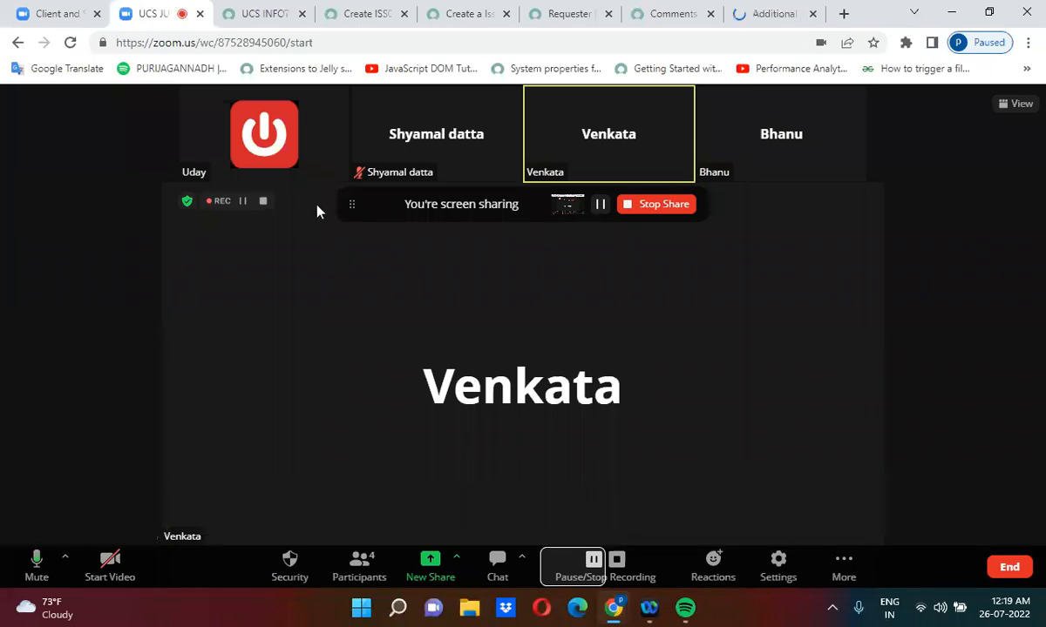
left_click(565, 14)
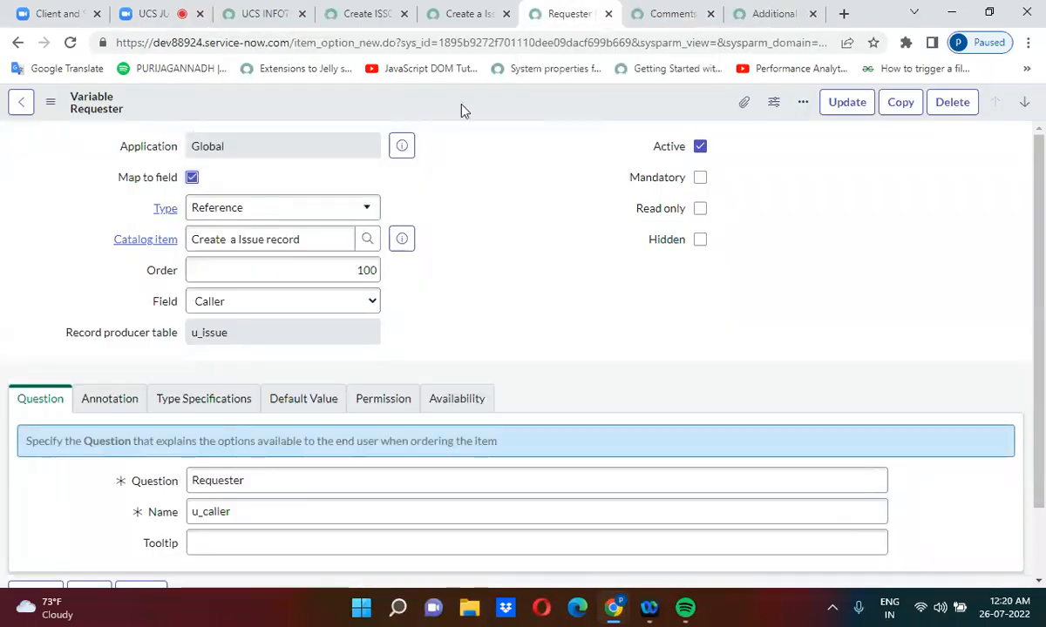
Copy the record producer's name, Create a Issue record, from its form
left_click(445, 14)
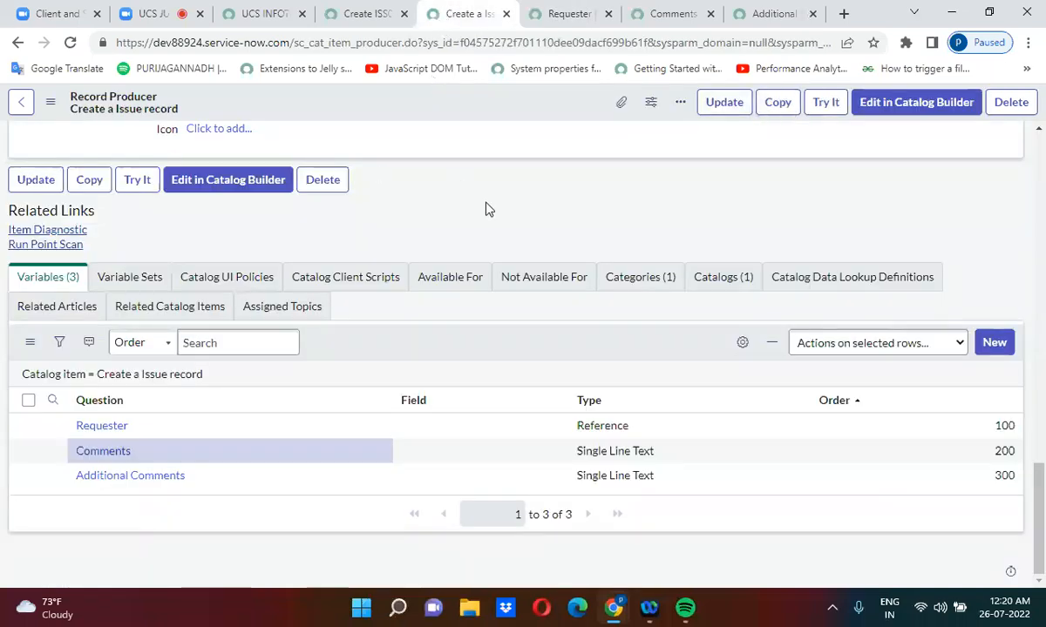
scroll(487, 209, "up", 15)
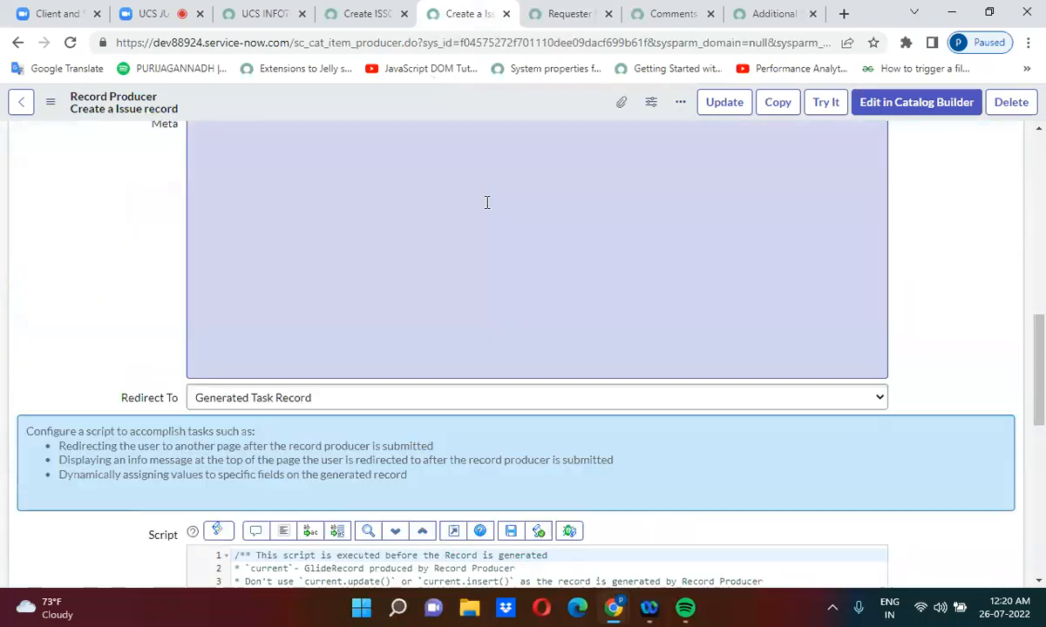
scroll(486, 210, "up", 3)
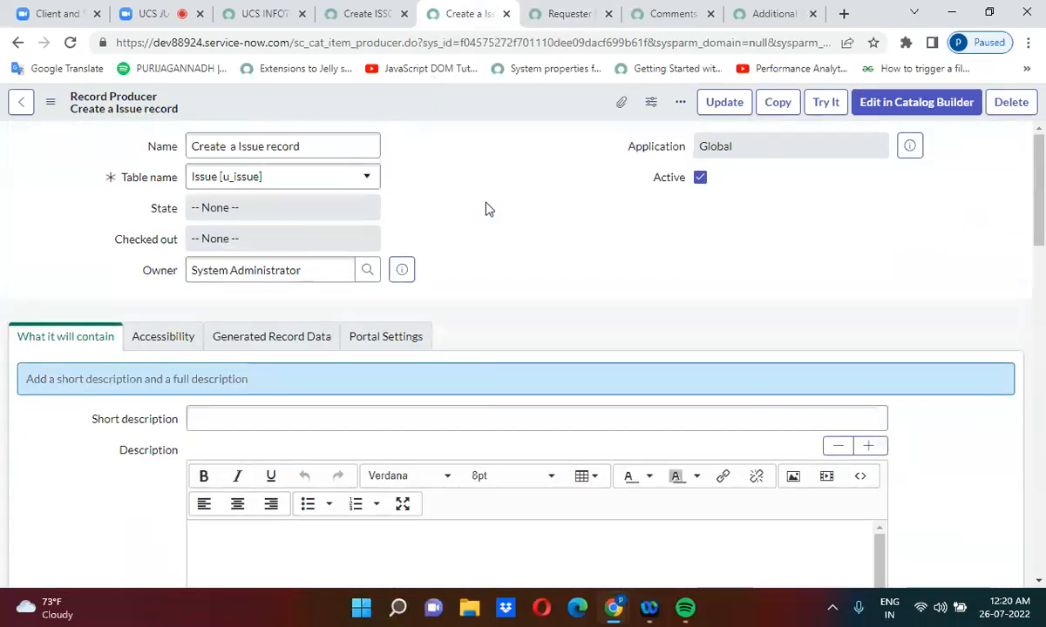
left_click(258, 139)
triple_click(258, 135)
key("ctrl+c")
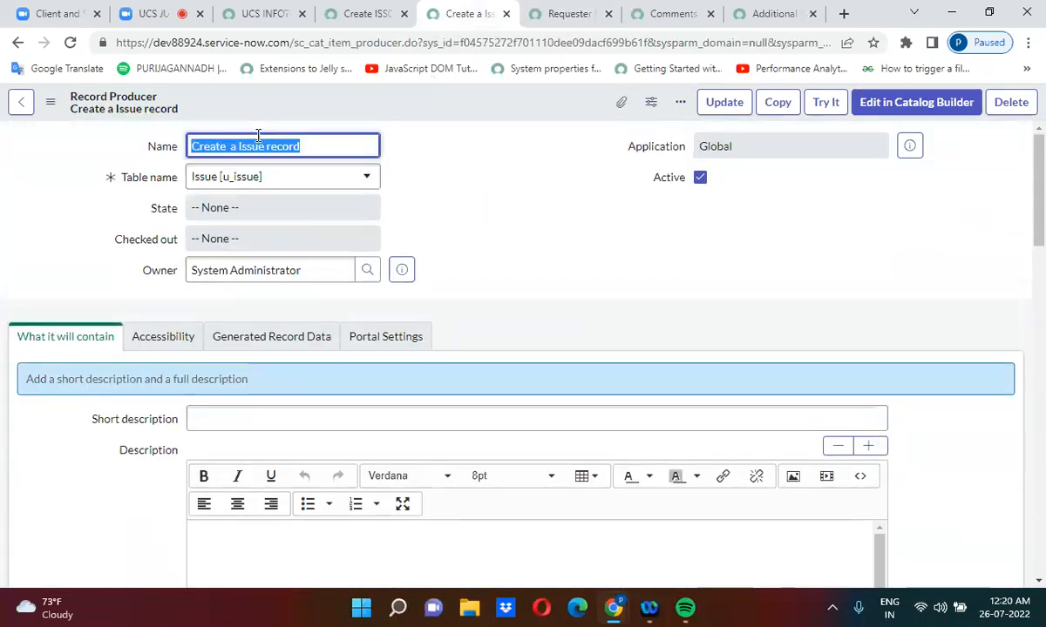
Open the instance's Service Portal in a new browser tab at dev88924.service-now.com/sp
left_click(842, 14)
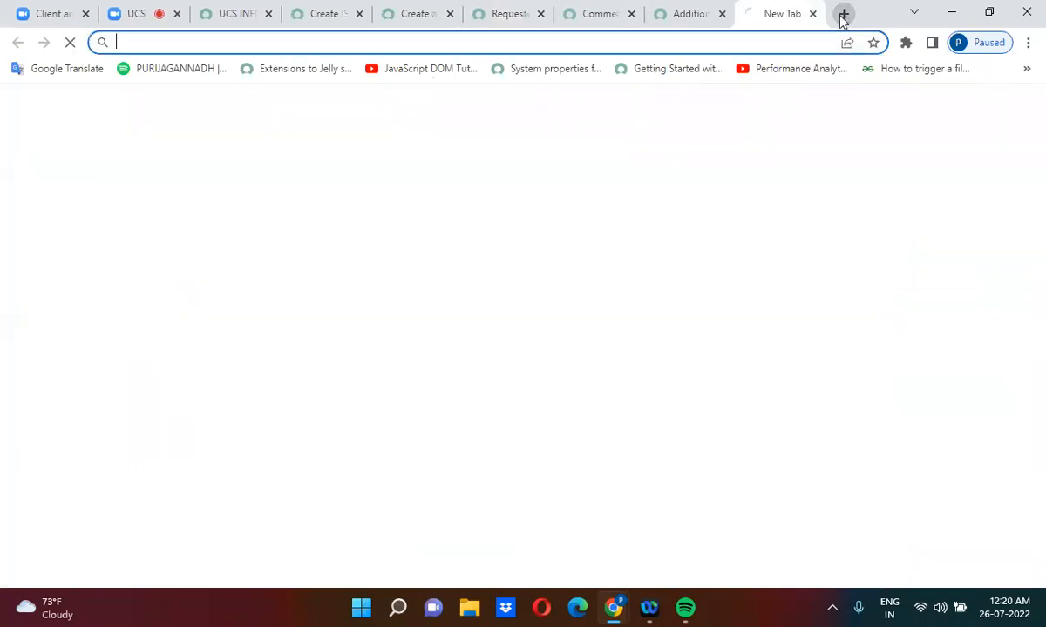
type("dev")
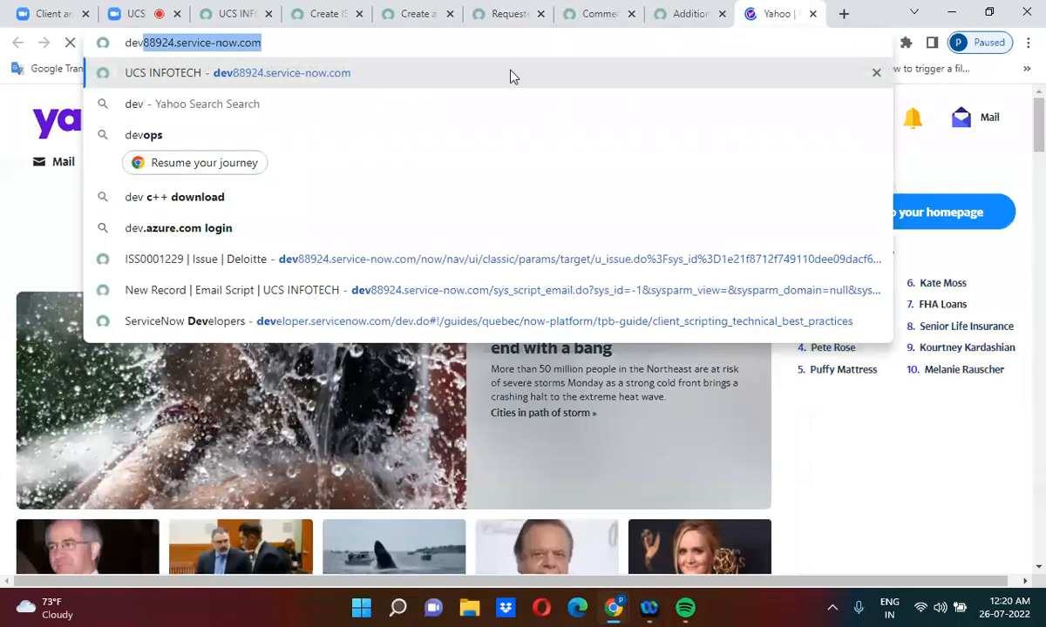
left_click(370, 75)
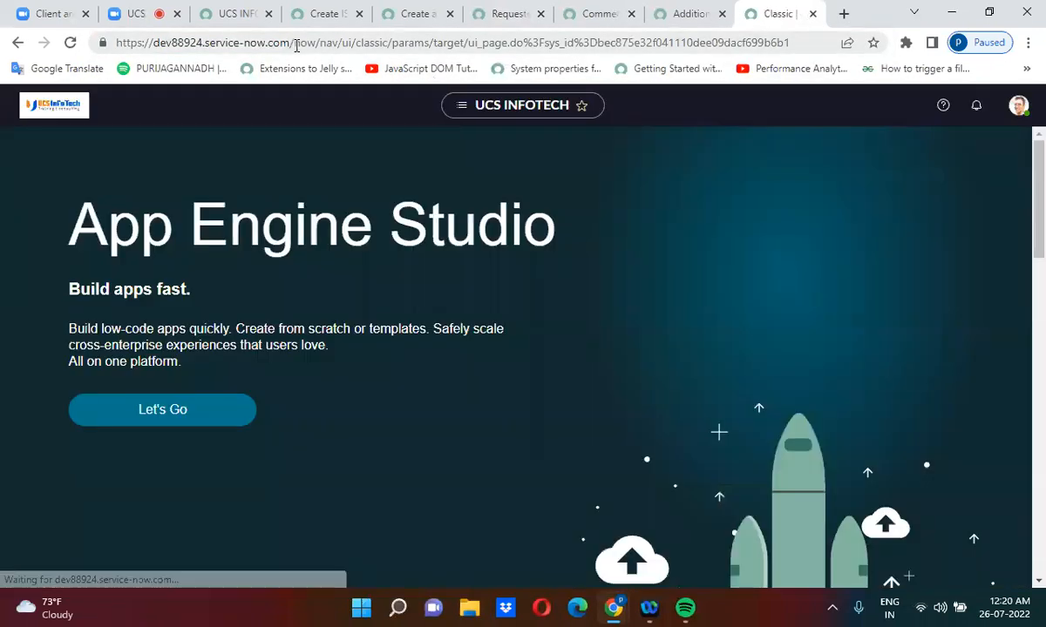
left_click_drag(296, 42, 758, 43)
type("sp")
key("Return")
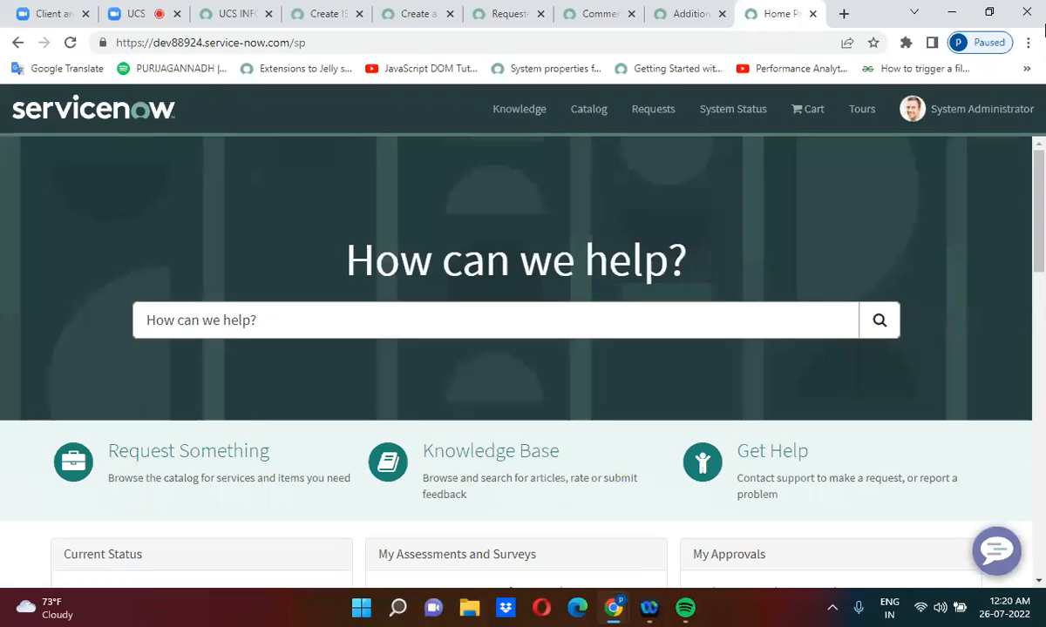
Search the Service Portal for "Create a Issue record" with the copied name and open the matching catalog item
left_click(425, 327)
key("ctrl+v")
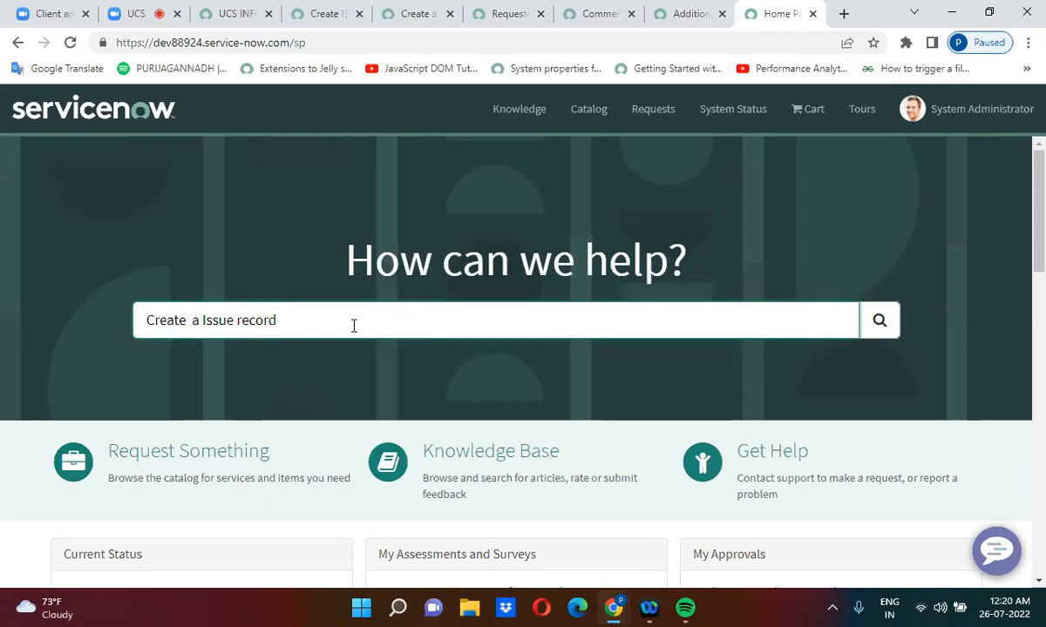
key("Return")
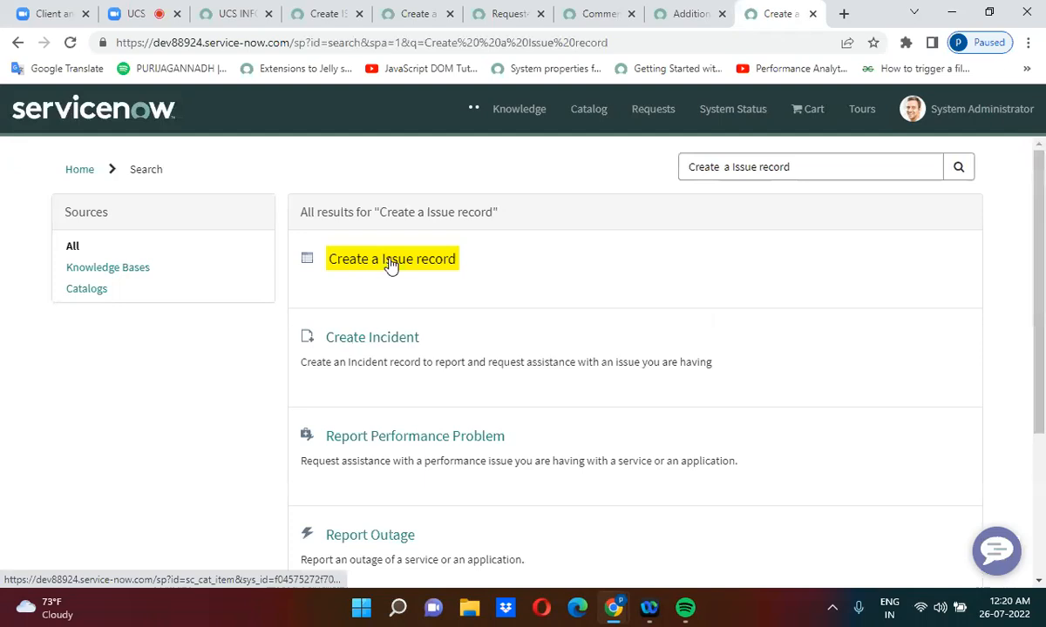
left_click(390, 265)
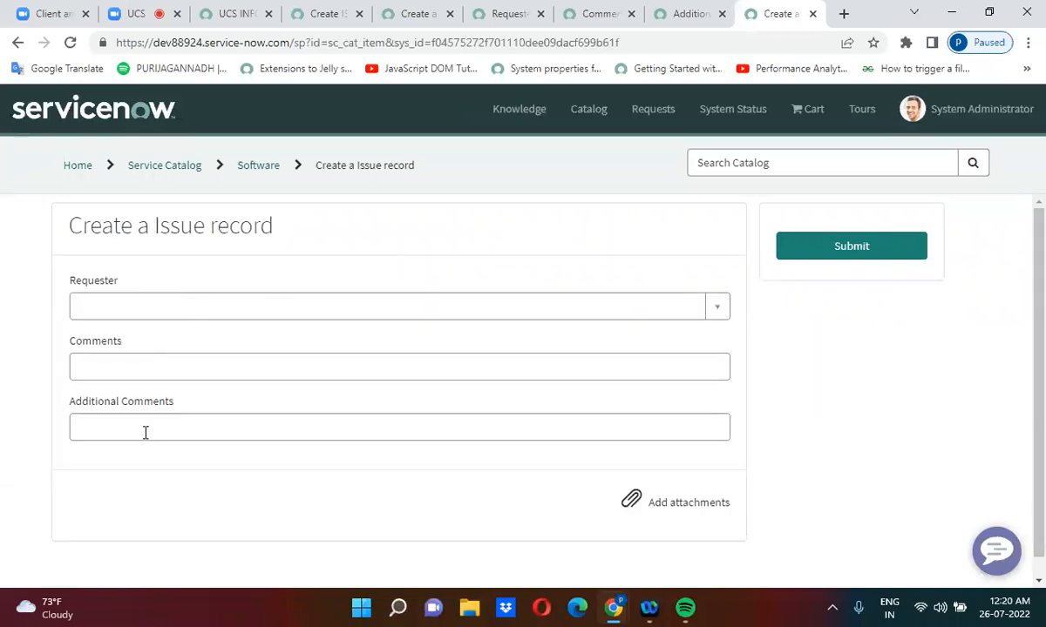
Submit the issue request with a requester chosen from the users, Comments "Test from RP" and Additional Comments "test from RP desc"
left_click(199, 307)
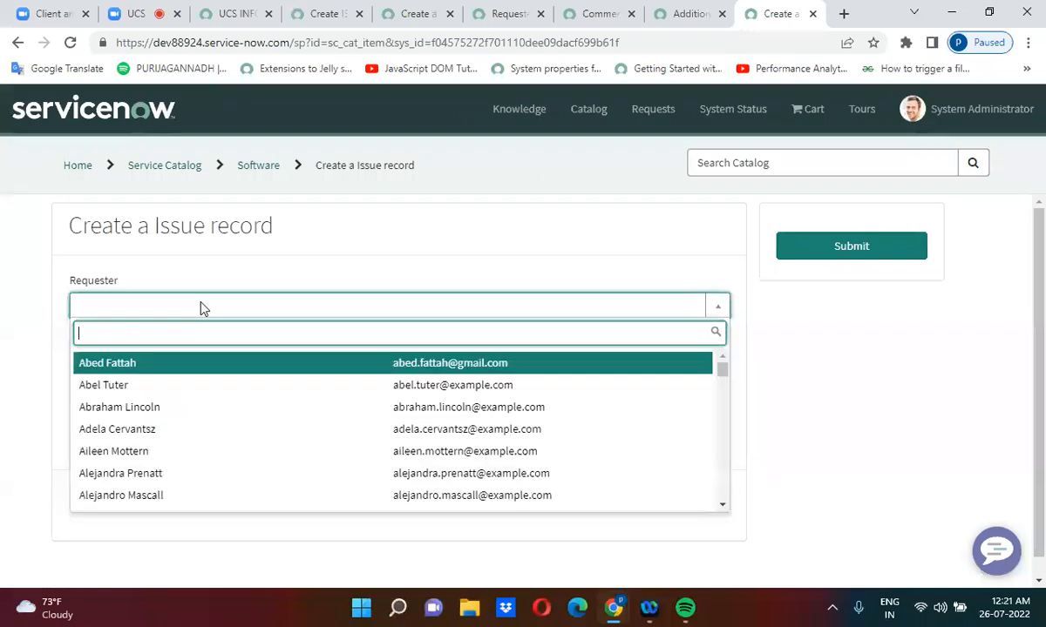
left_click(177, 420)
left_click(166, 368)
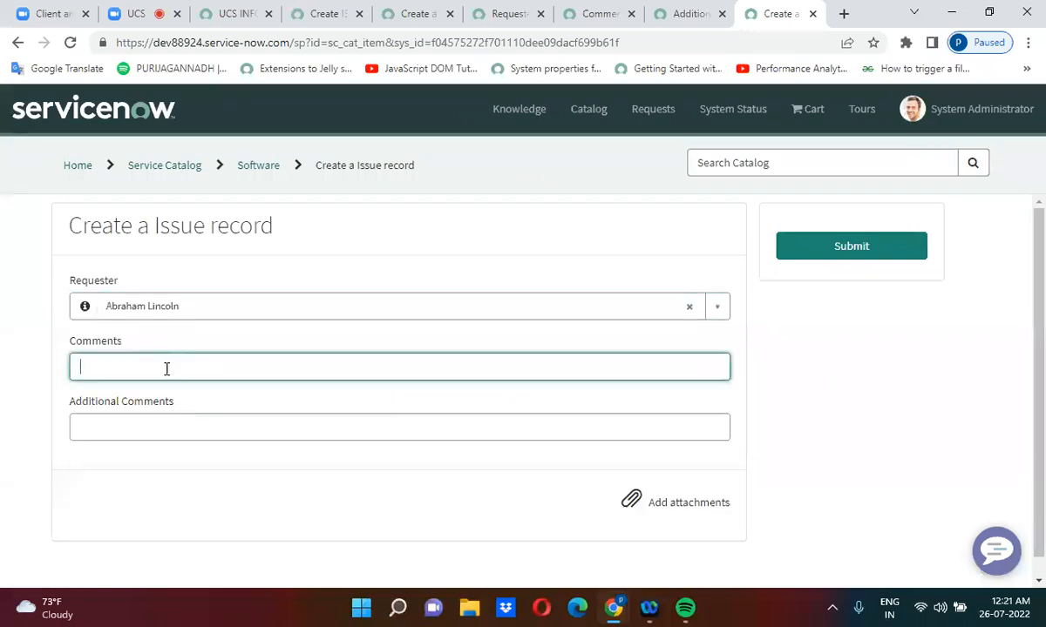
type("Test from RP")
key("Tab")
type("tes")
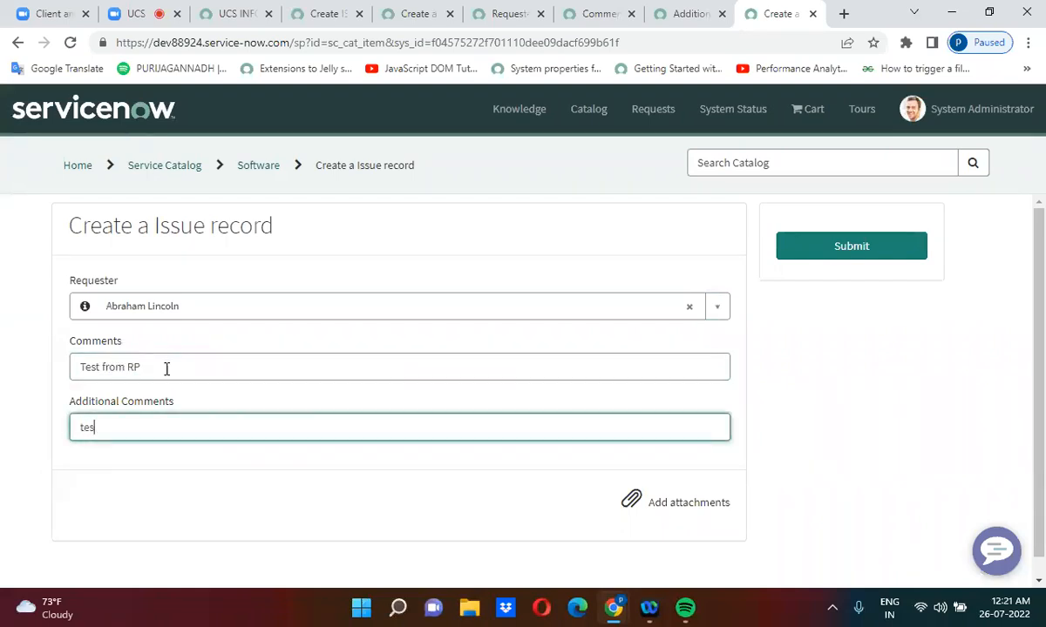
type("t from RP desc")
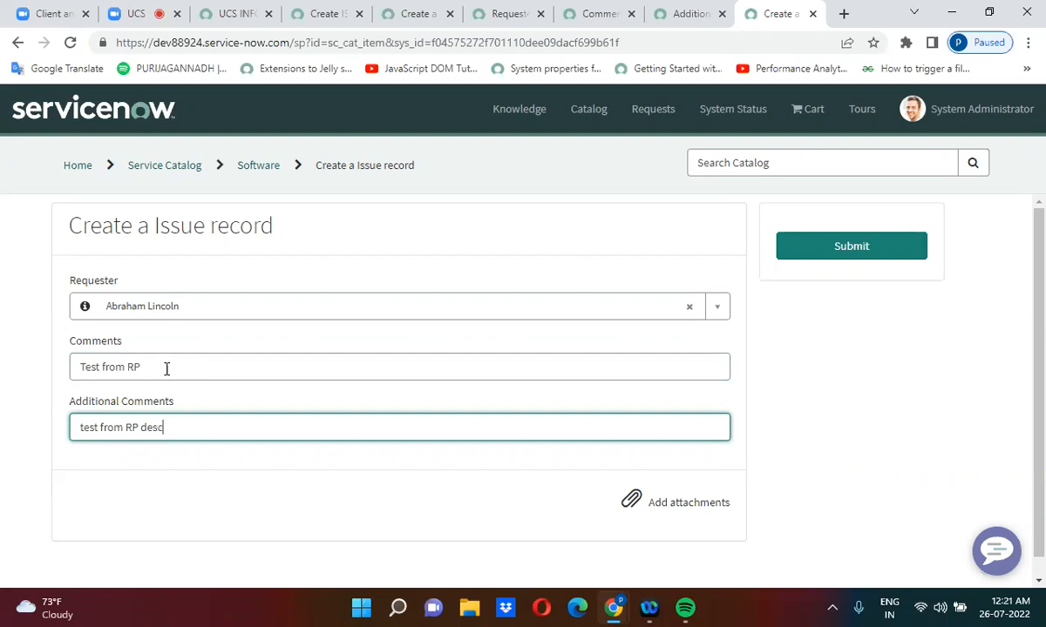
left_click(867, 248)
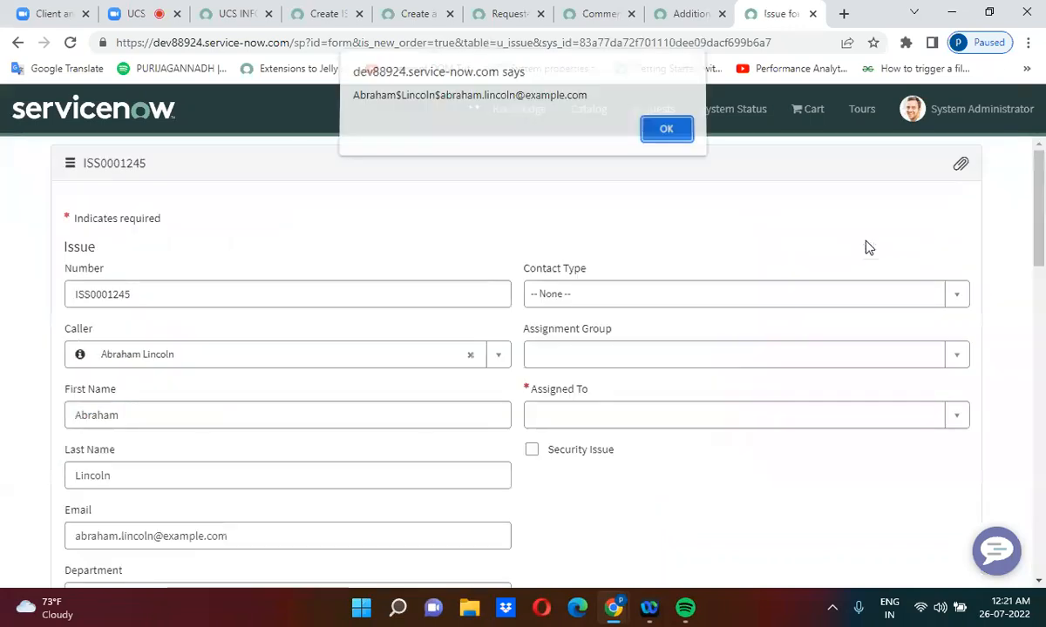
Dismiss the alert and check the Caller, Short Description and Description fields on the generated issue record
left_click(647, 135)
scroll(304, 214, "down", 4)
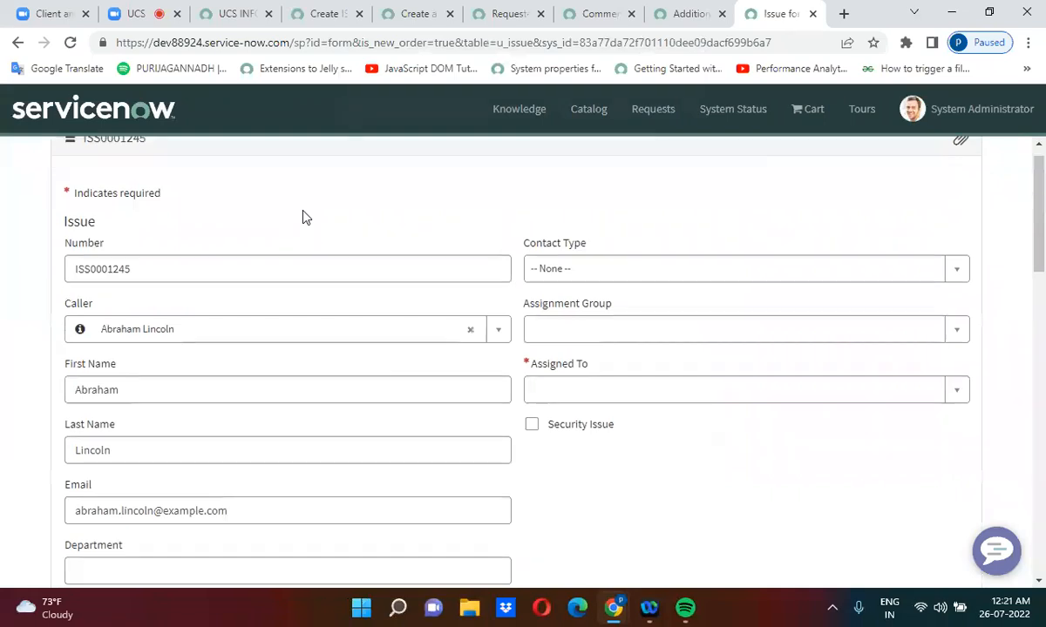
scroll(304, 210, "down", 5)
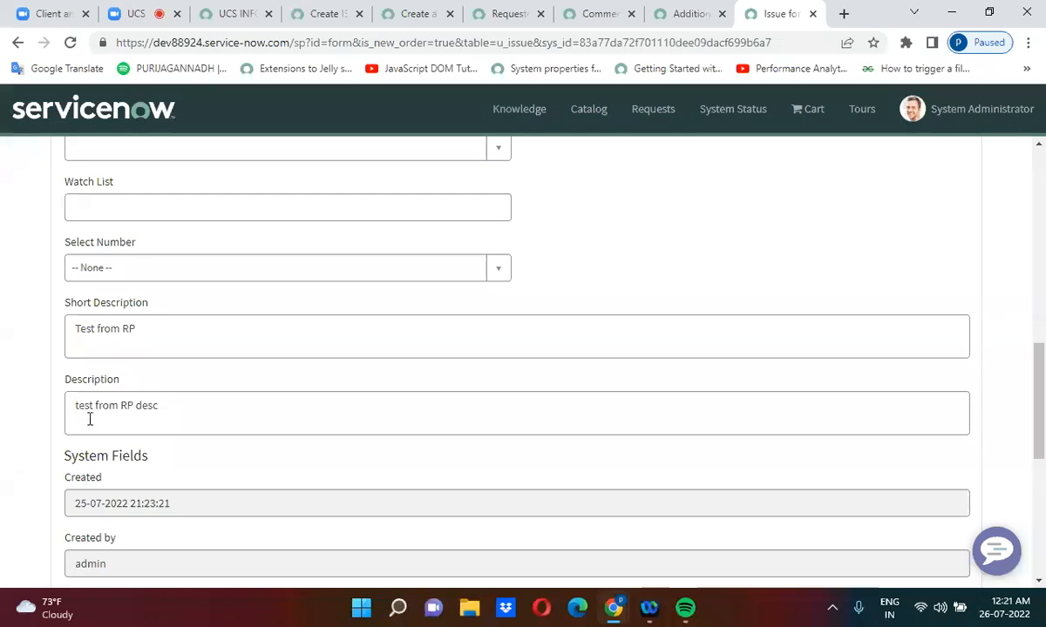
scroll(143, 415, "up", 10)
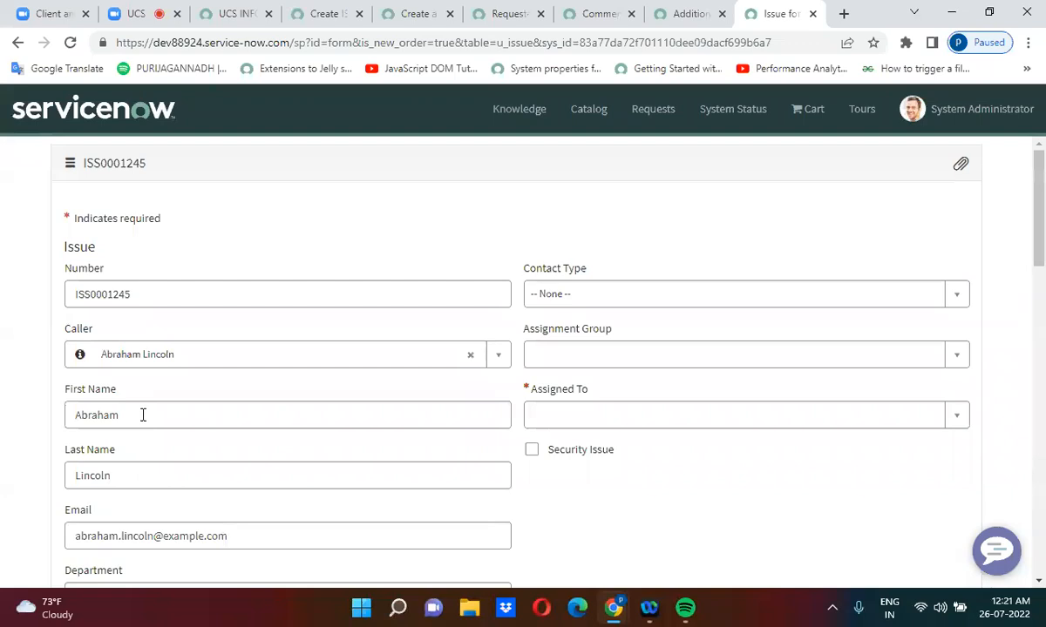
Replace the blank Issue form with the Issue table's list, u_issue_list.do, and sort it by the Created column
left_click(318, 9)
left_click_drag(346, 42, 902, 29)
key("BackSpace")
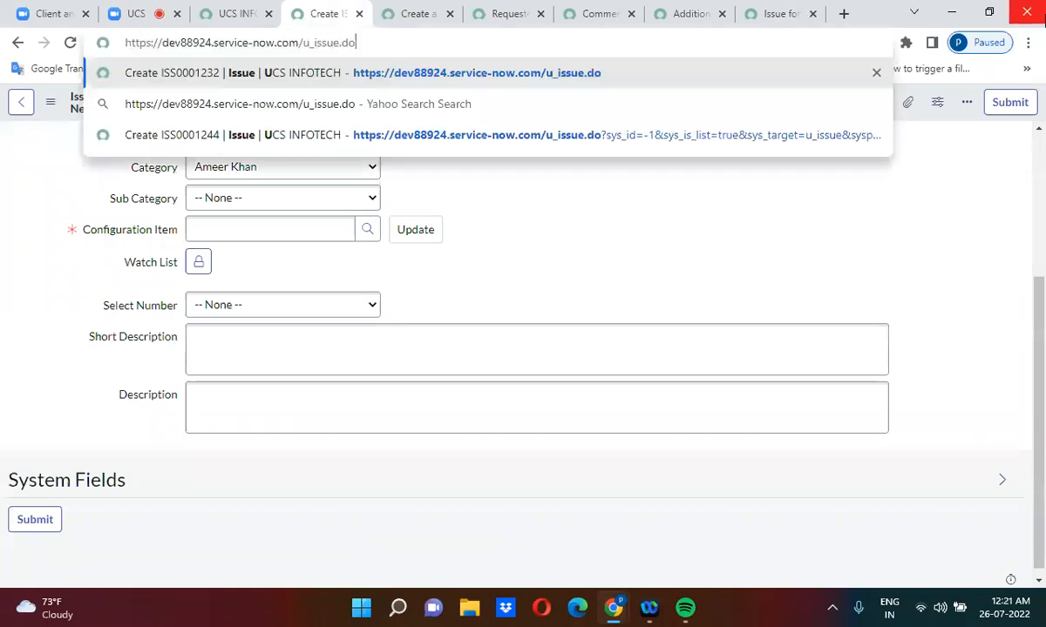
key("Left")
key("Left")
key("Left")
type("_list")
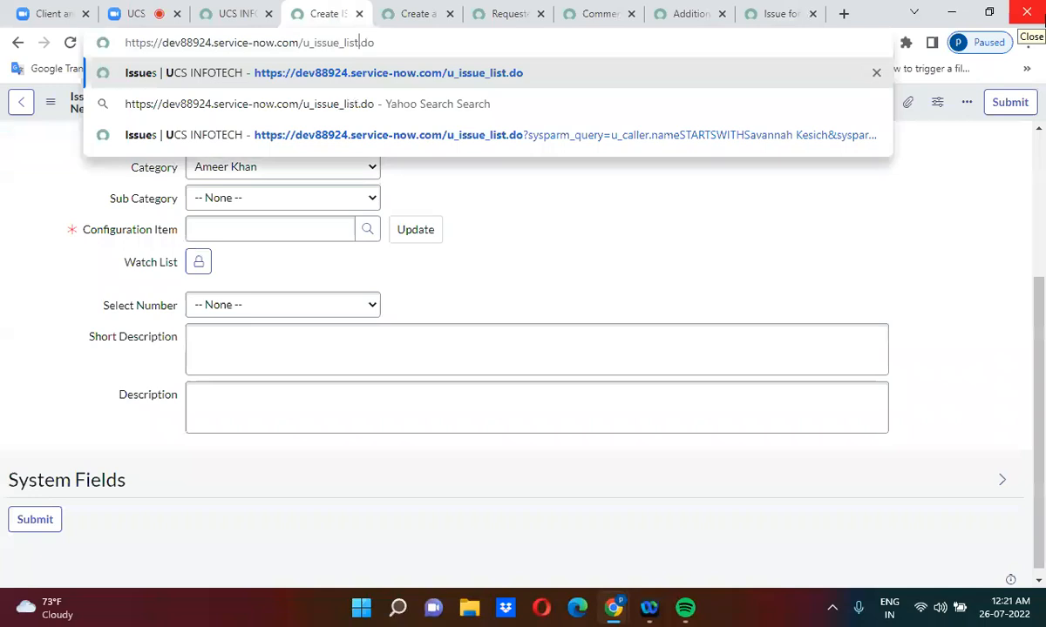
key("Return")
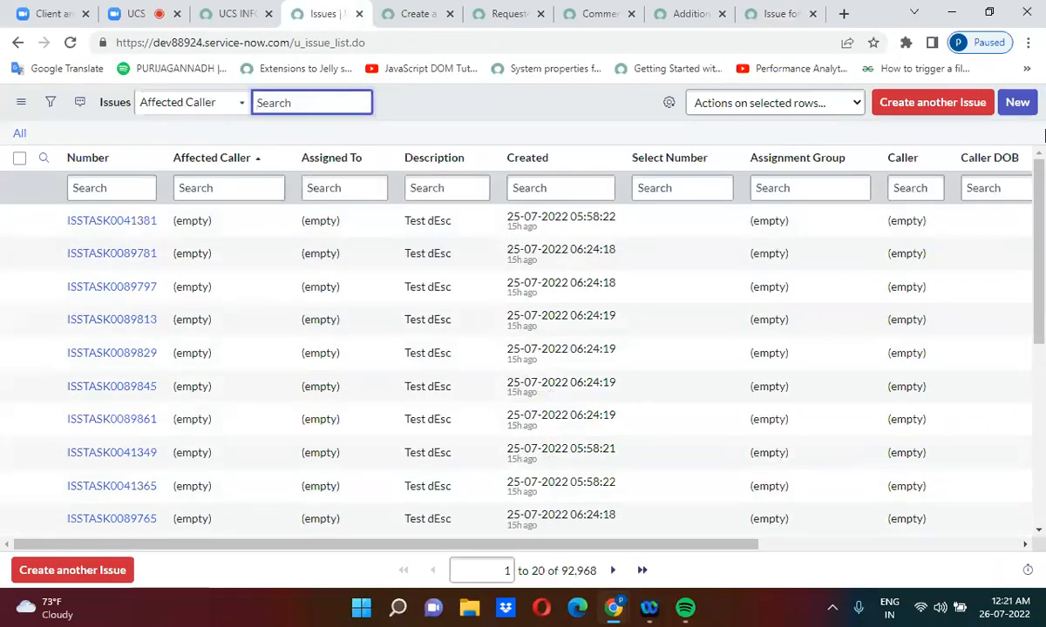
left_click(533, 159)
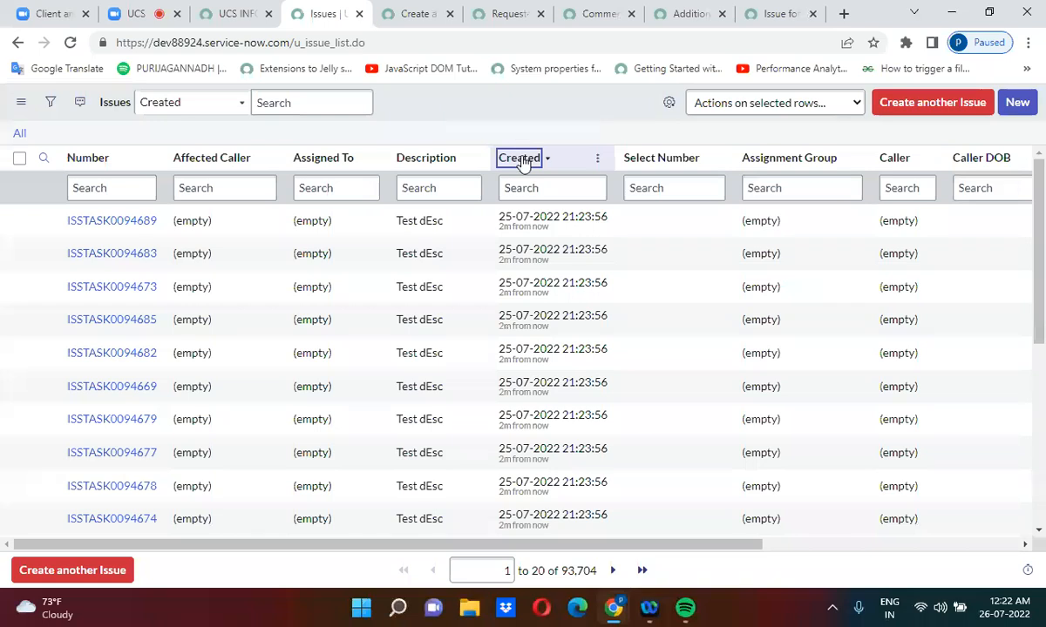
left_click(521, 160)
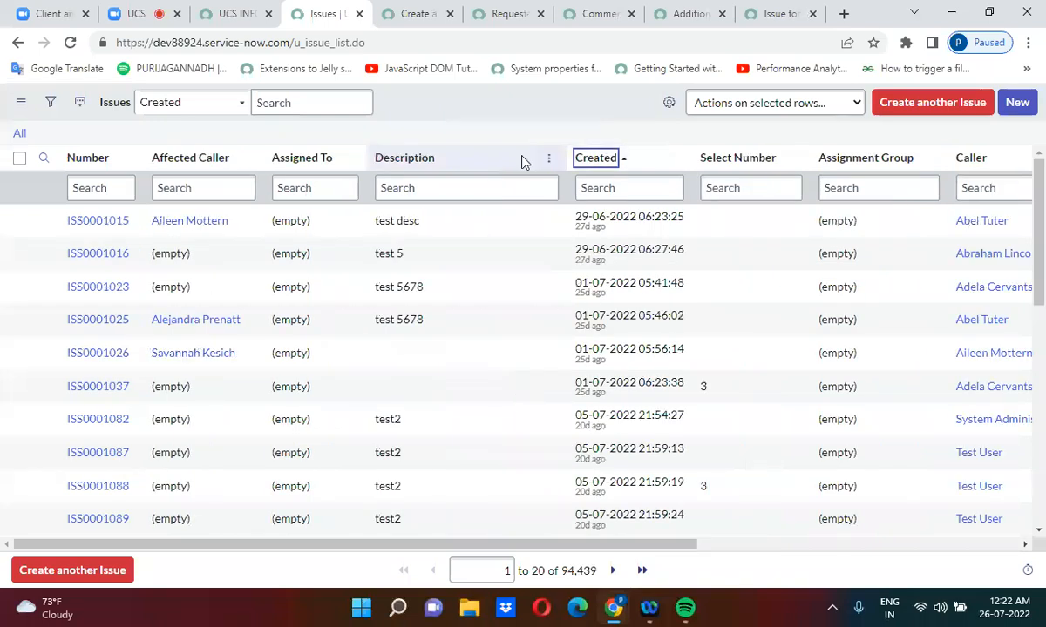
Sort the Issues list by Created in descending order and filter it to records whose Class is u_issue
left_click(598, 161)
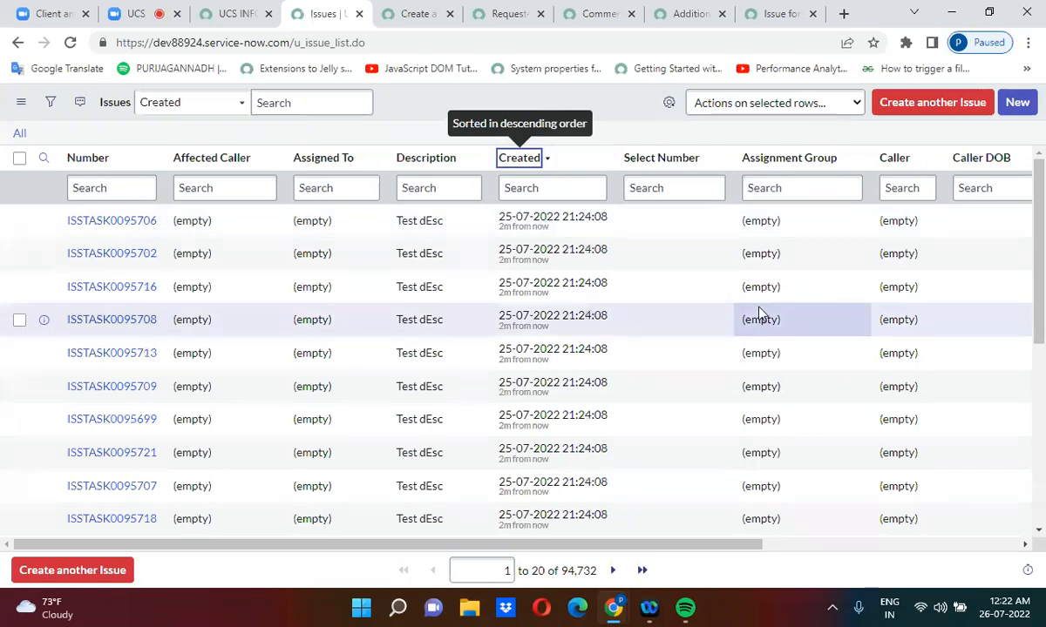
mouse_move(1039, 196)
left_mouse_down()
mouse_move(1040, 410)
mouse_move(1040, 194)
left_mouse_up()
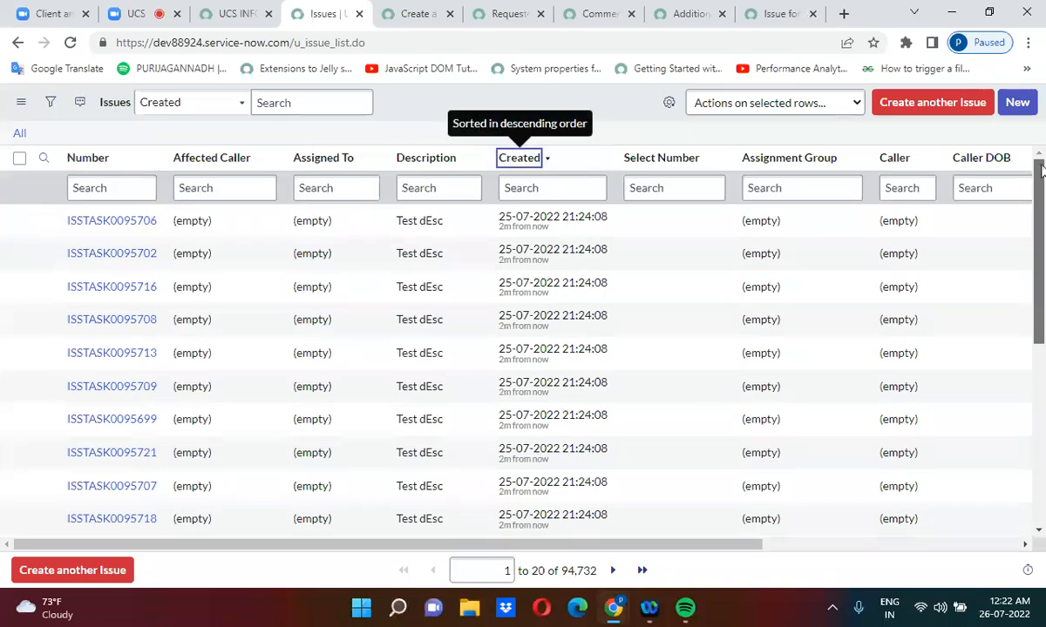
left_click(49, 102)
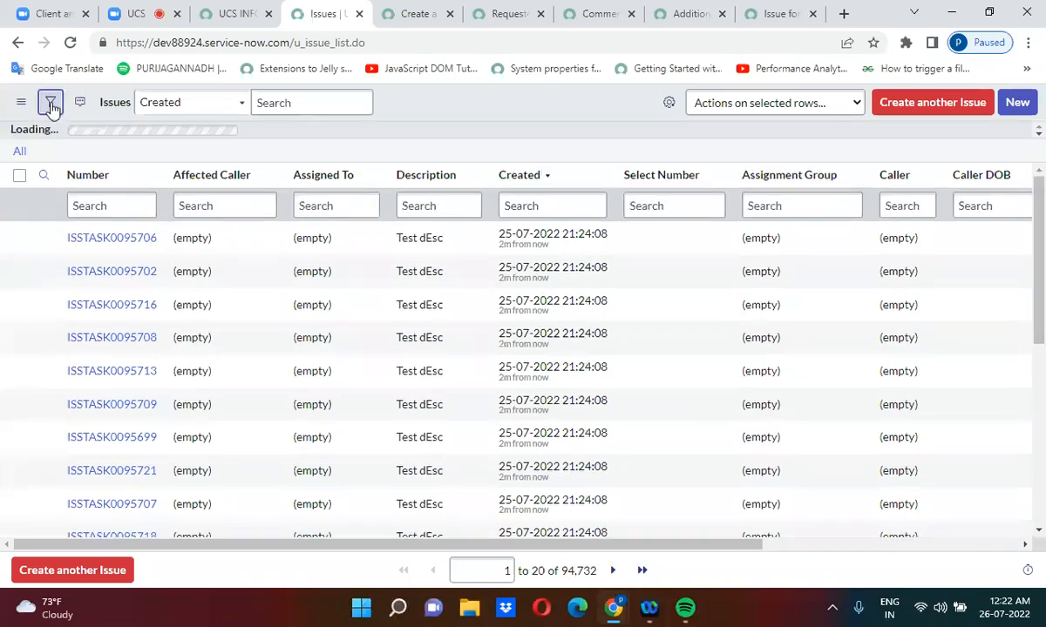
left_click(69, 174)
type("class")
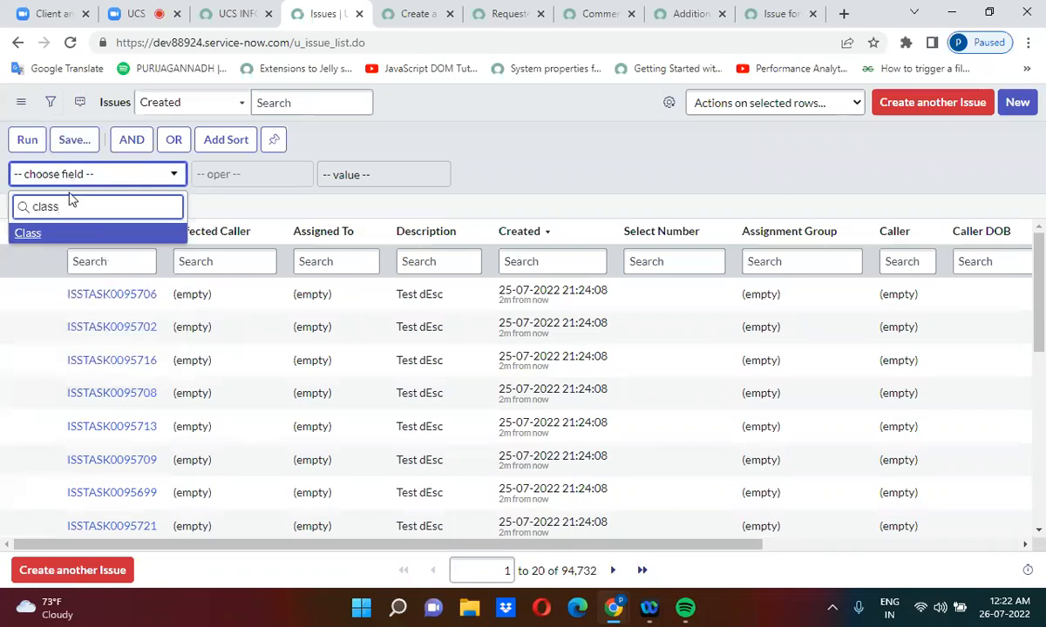
left_click(64, 233)
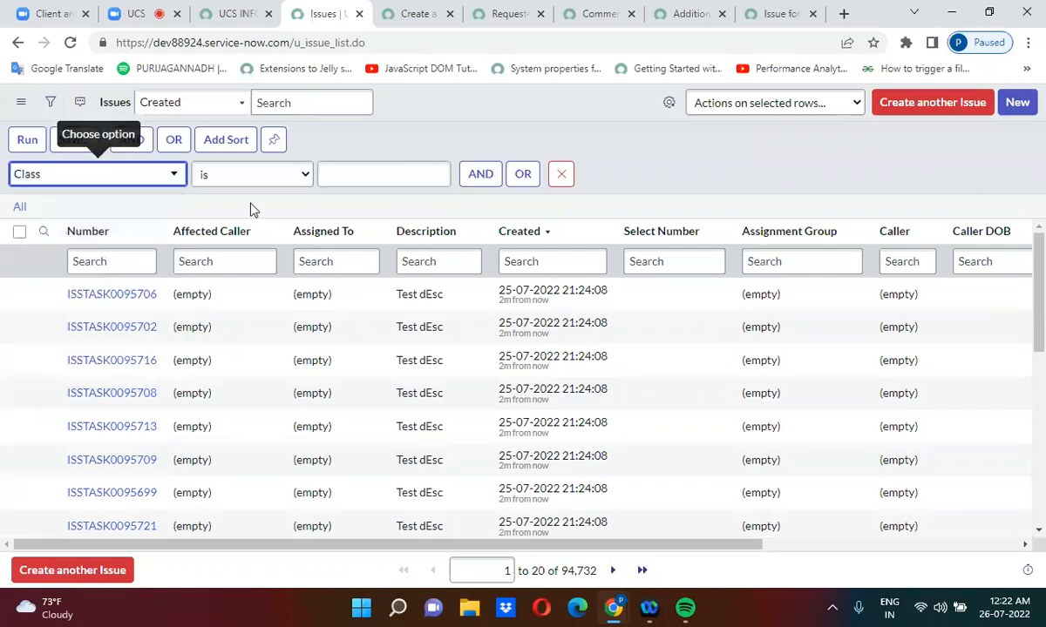
left_click(357, 175)
type("u")
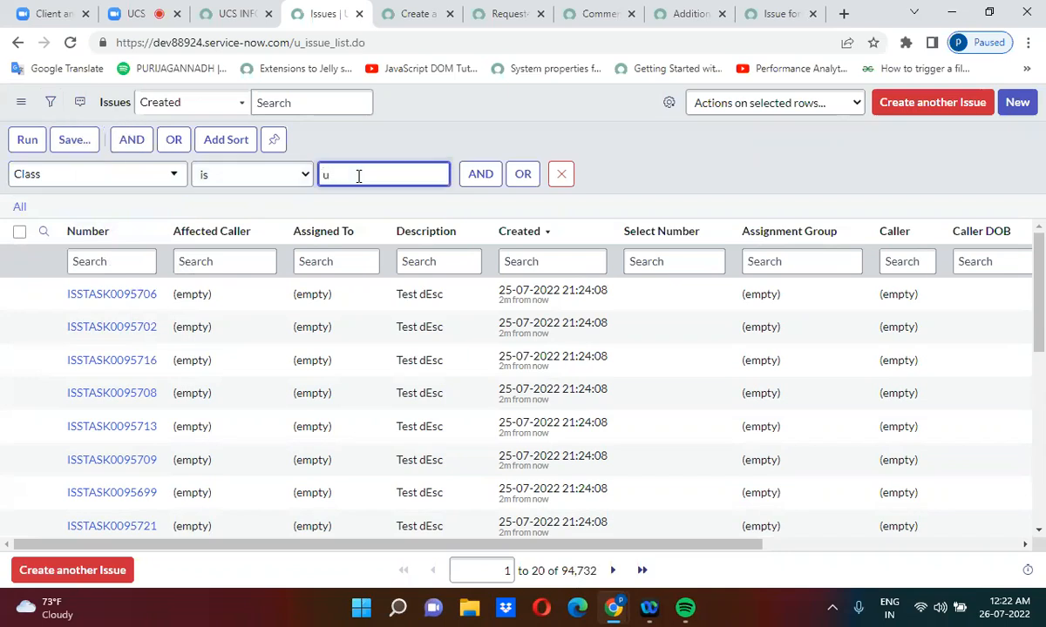
type("s_issue")
left_click(31, 148)
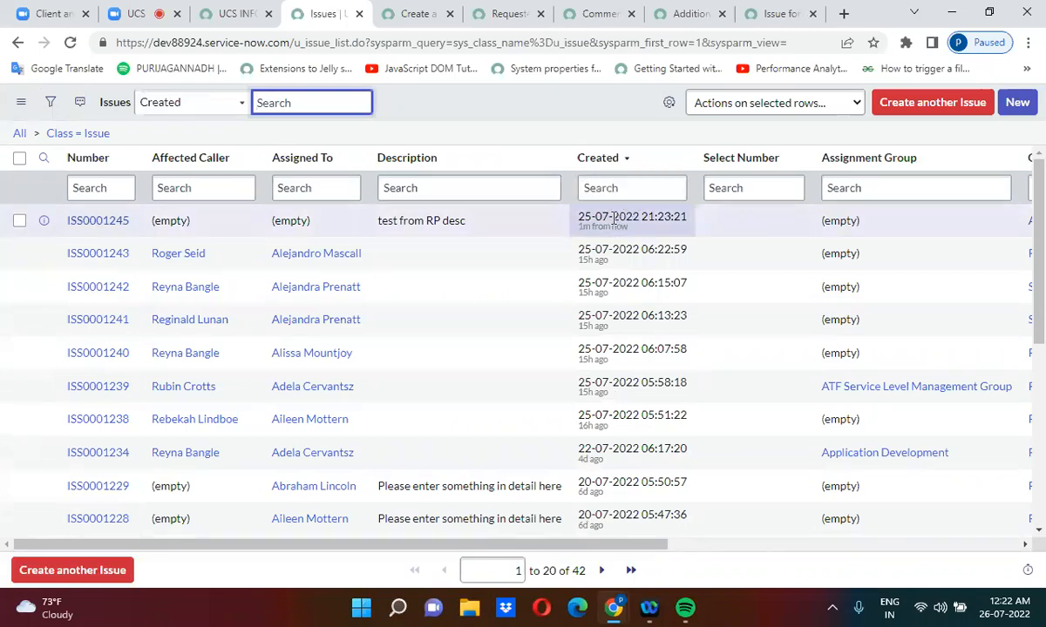
Open the newest issue record in a new browser tab, dismiss its alert and check the Caller, Short Description and Description fields
right_click(44, 220)
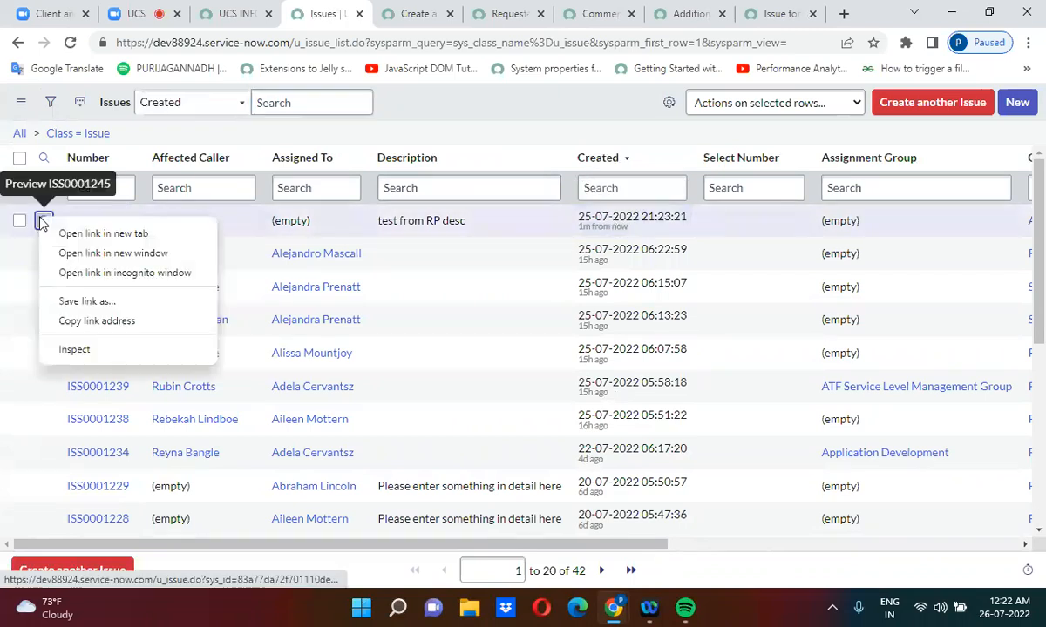
left_click(96, 234)
left_click(364, 8)
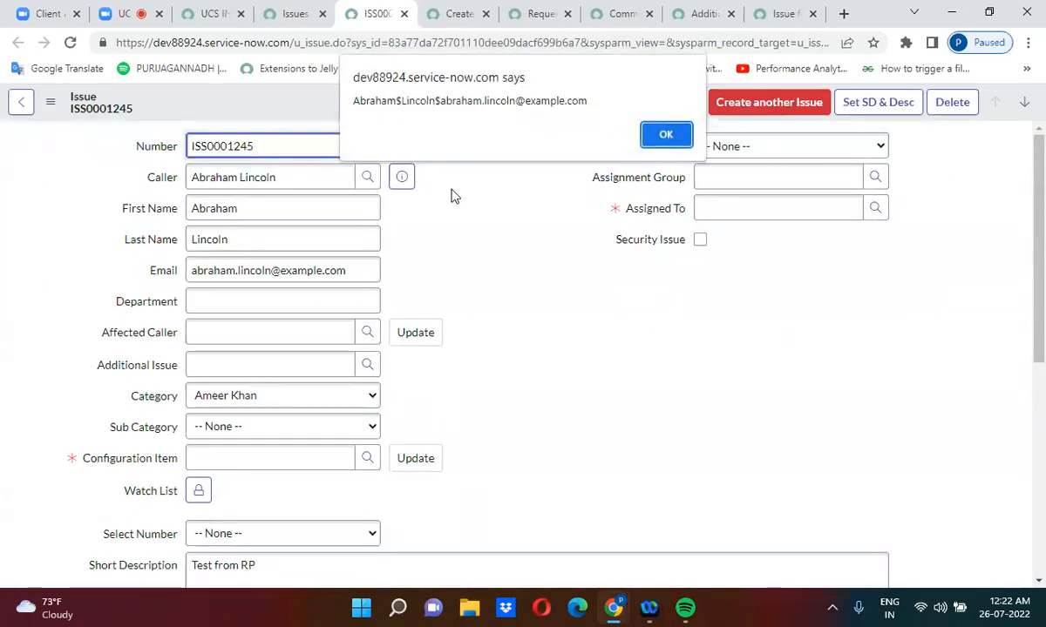
left_click(676, 134)
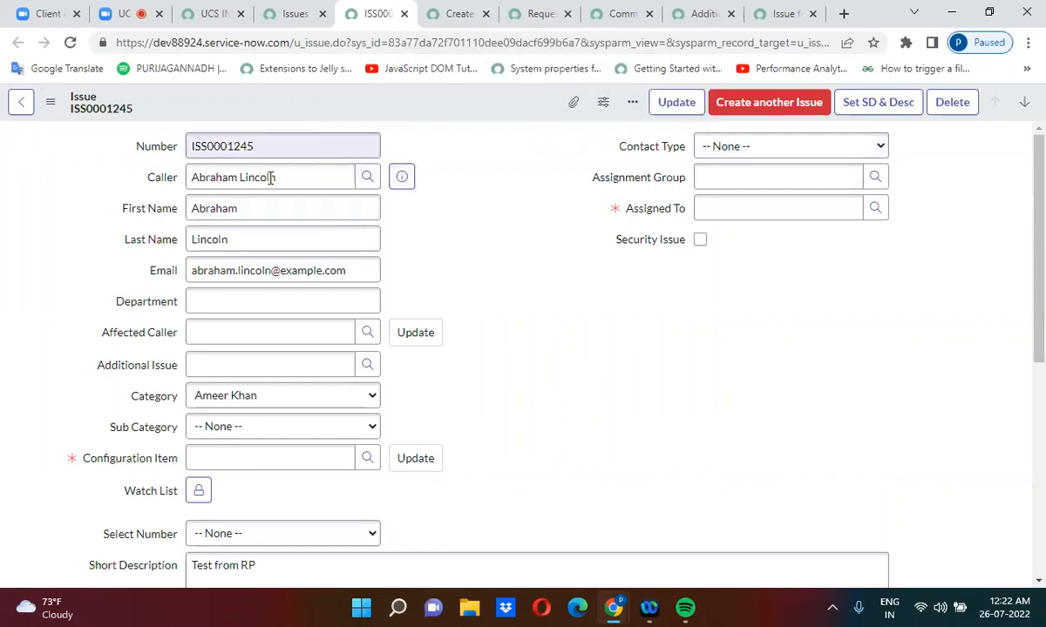
scroll(519, 397, "down", 1)
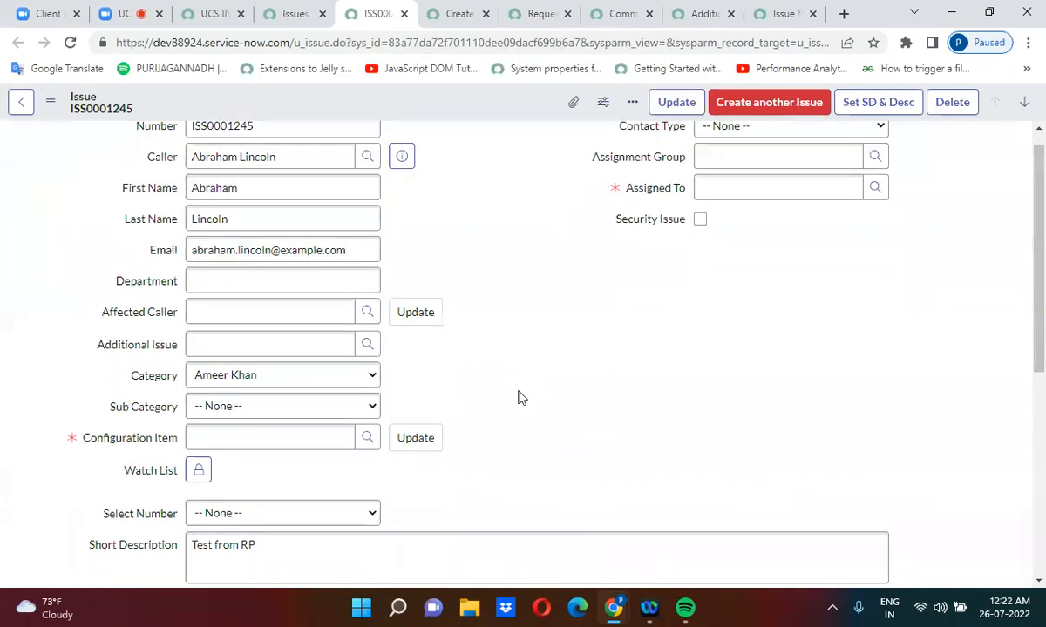
scroll(518, 398, "down", 3)
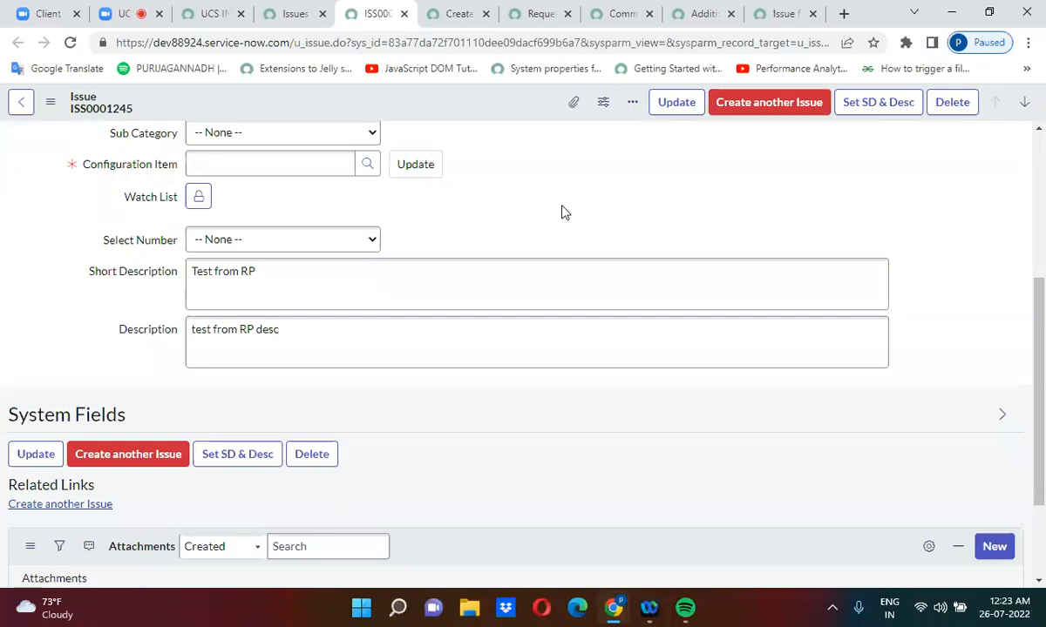
Turn off Map to field on the Requester variable and save the variable
left_click(616, 13)
left_click(540, 13)
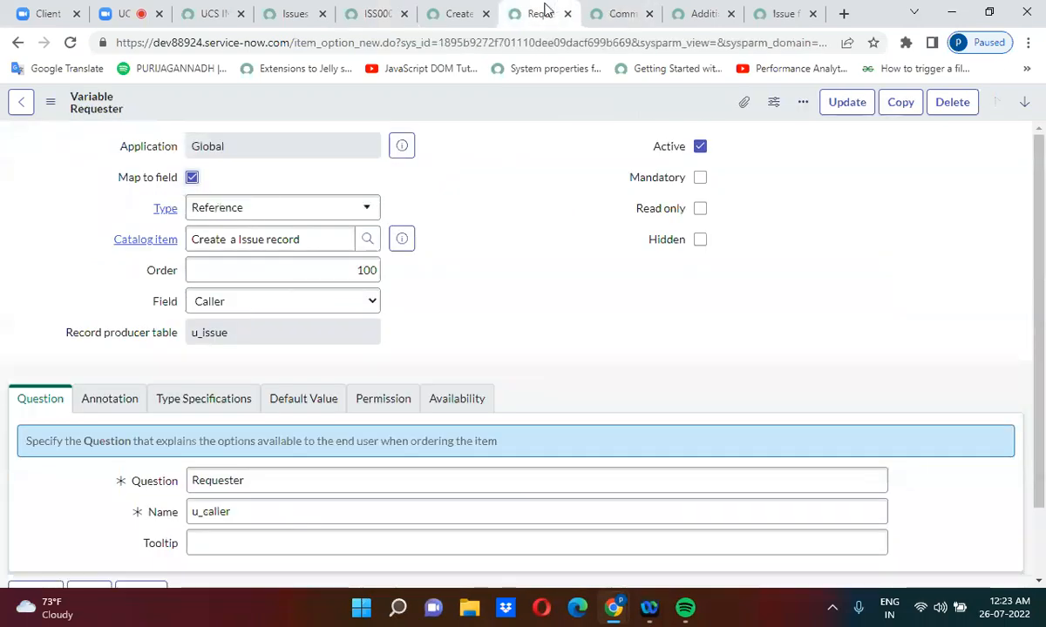
left_click(192, 177)
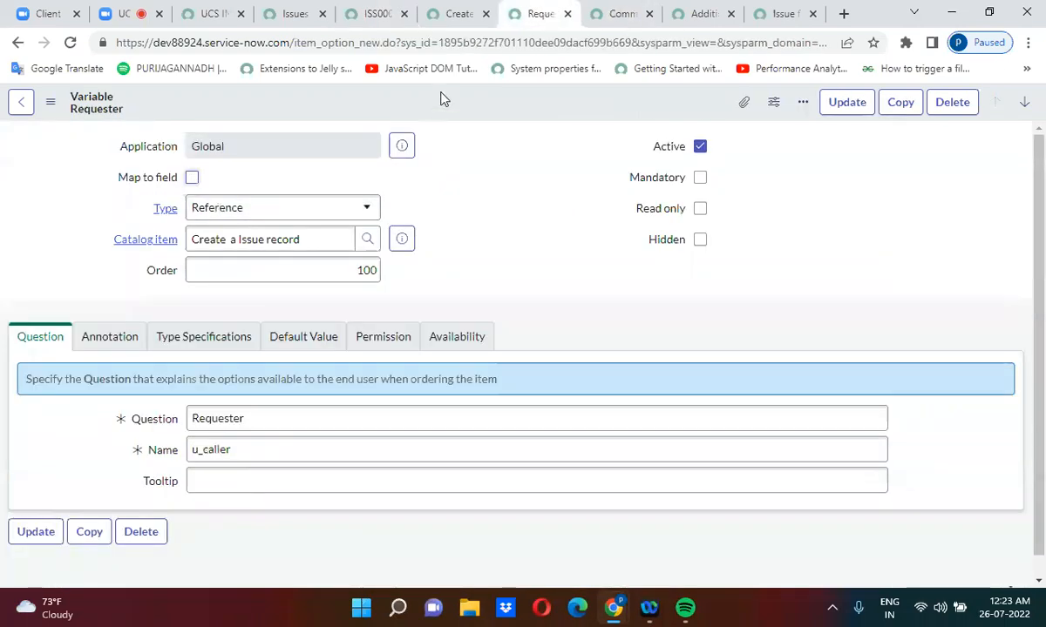
right_click(442, 98)
left_click(469, 104)
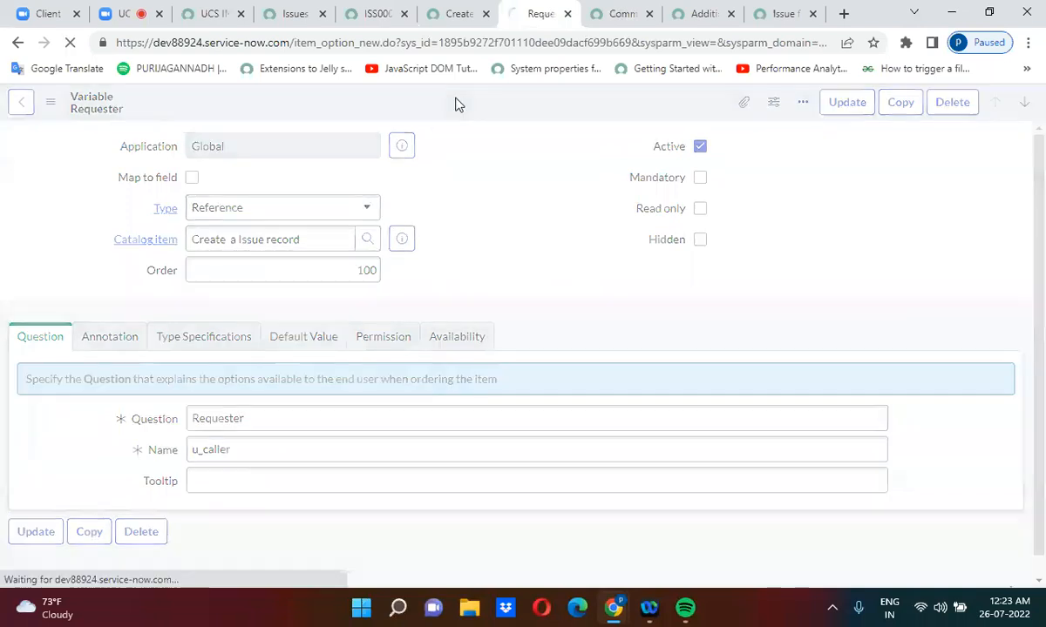
Turn off Map to field on the Comments variable and save the variable
left_click(617, 13)
left_click(193, 177)
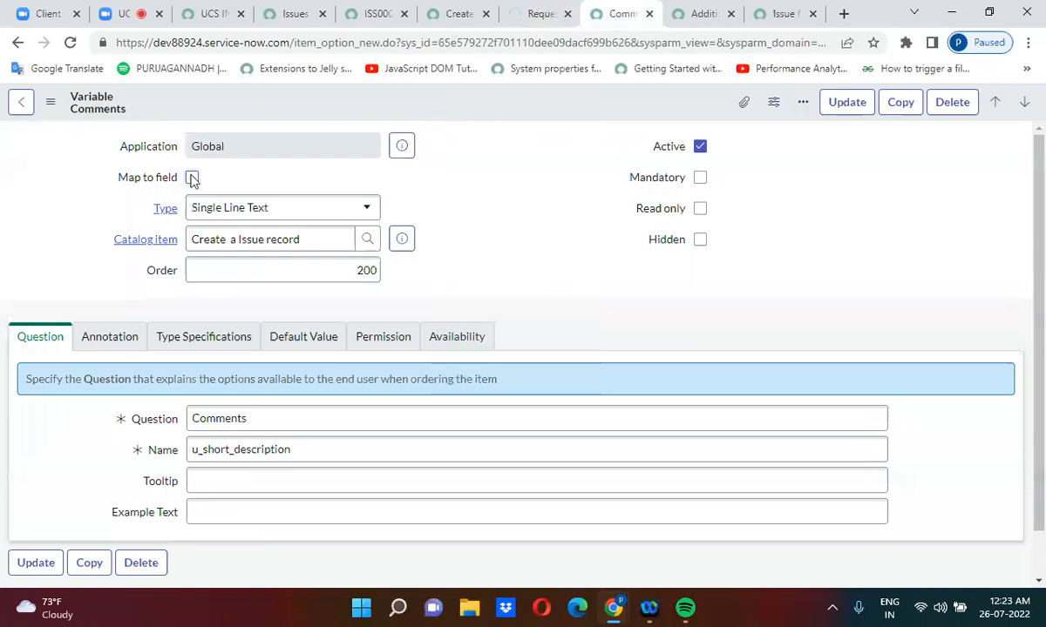
right_click(443, 102)
left_click(473, 107)
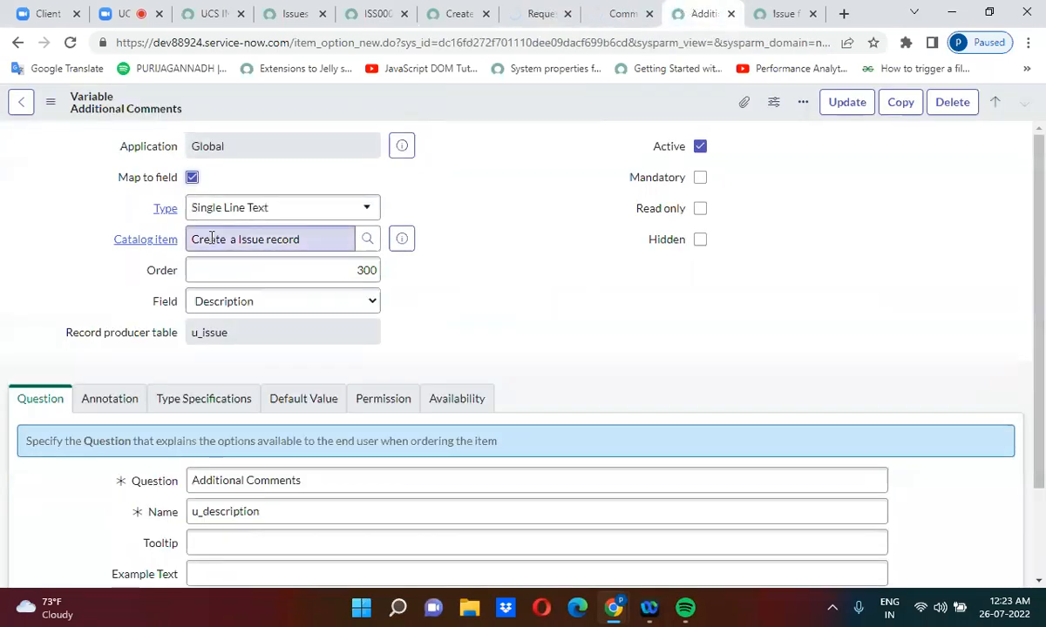
Turn off Map to field on the Additional Comments variable and save the variable
left_click(193, 178)
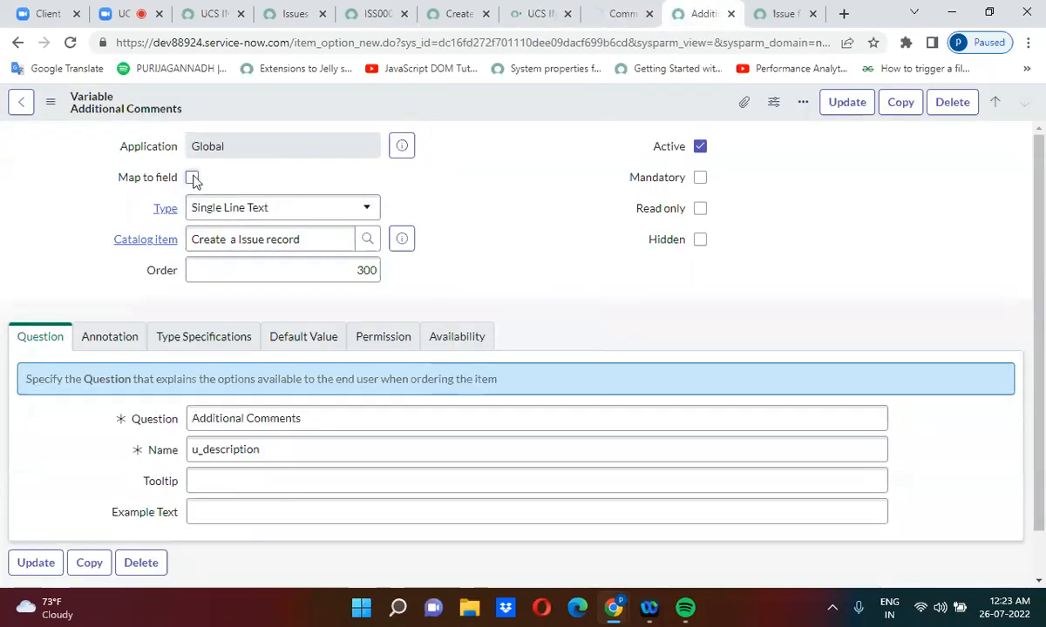
right_click(466, 102)
left_click(497, 111)
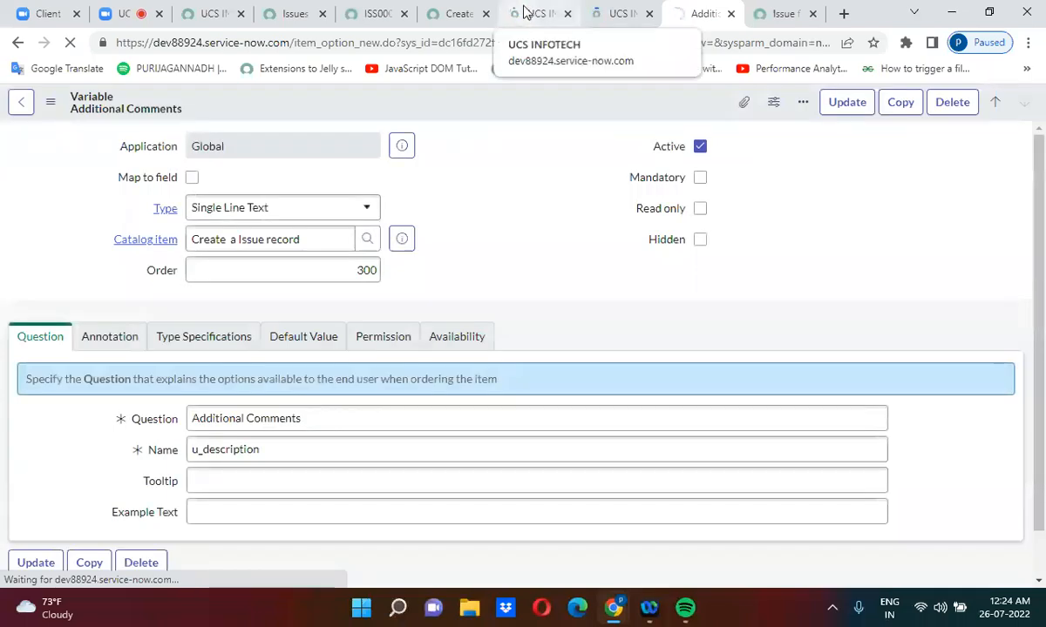
Review the Map to field setting and Name of the saved Requester, Comments and Additional Comments variables
left_click(467, 12)
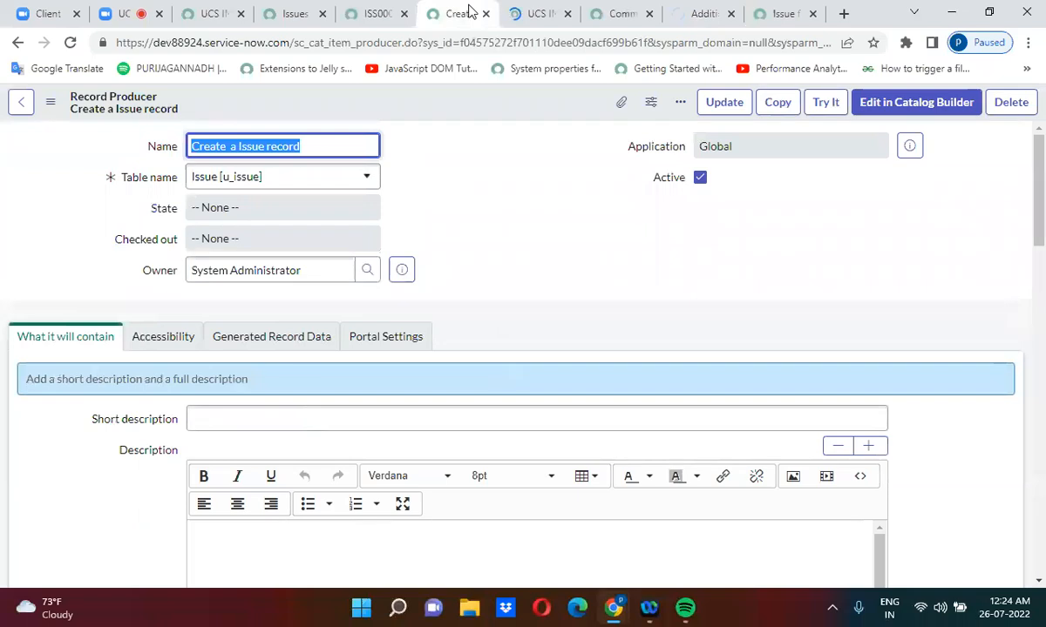
left_click(536, 13)
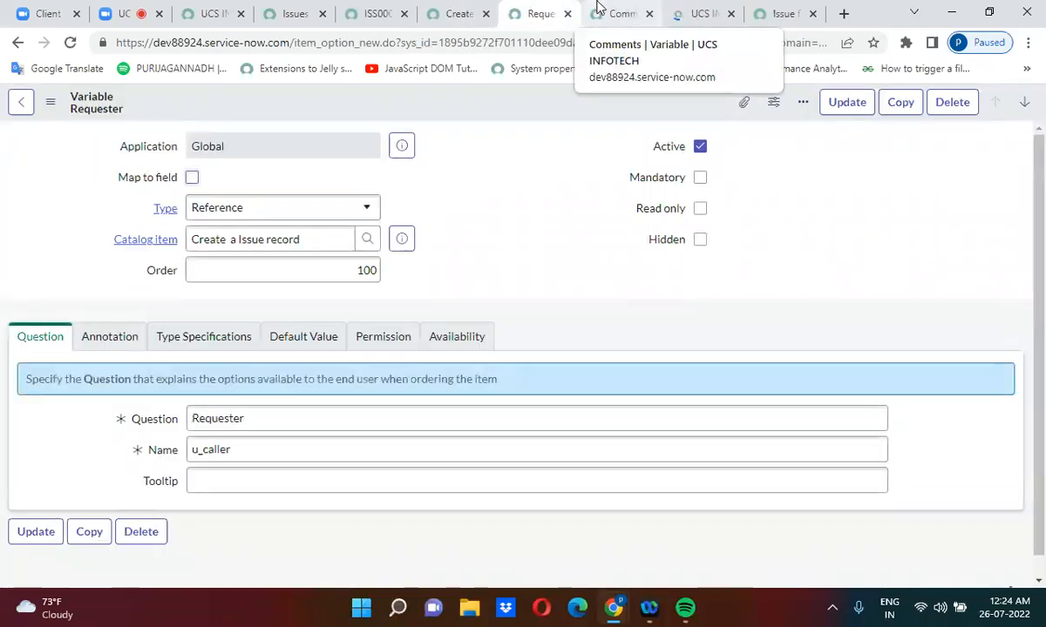
left_click(460, 13)
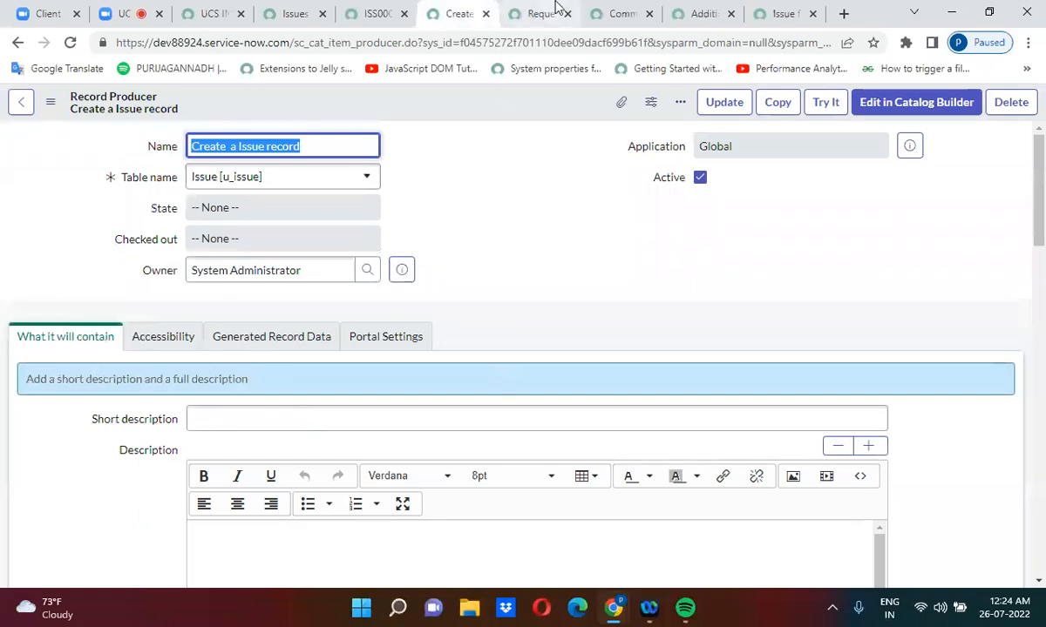
left_click(557, 9)
left_click(615, 10)
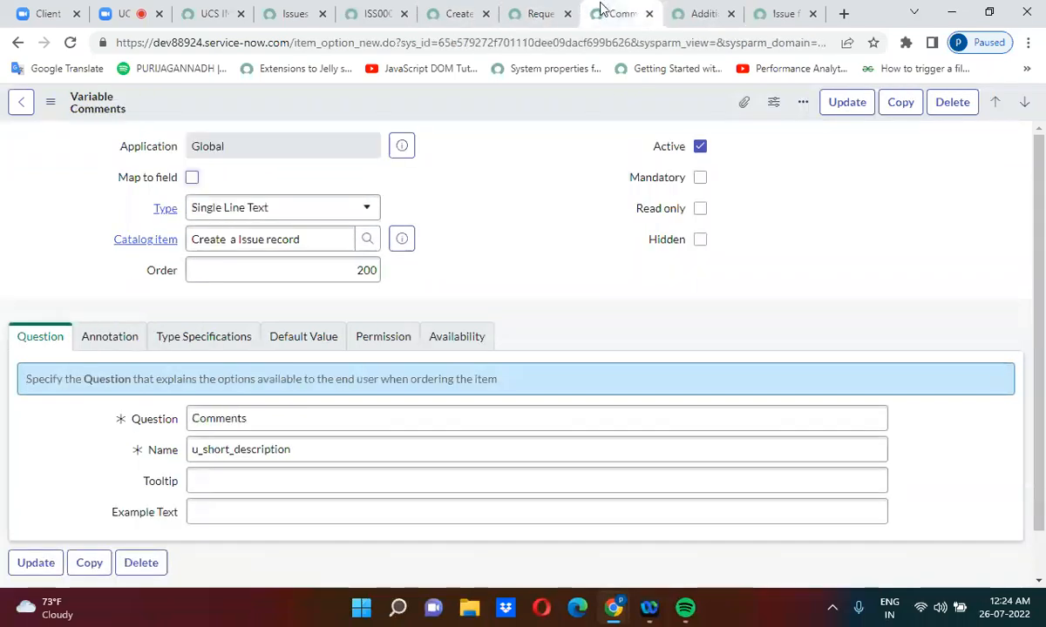
left_click(688, 11)
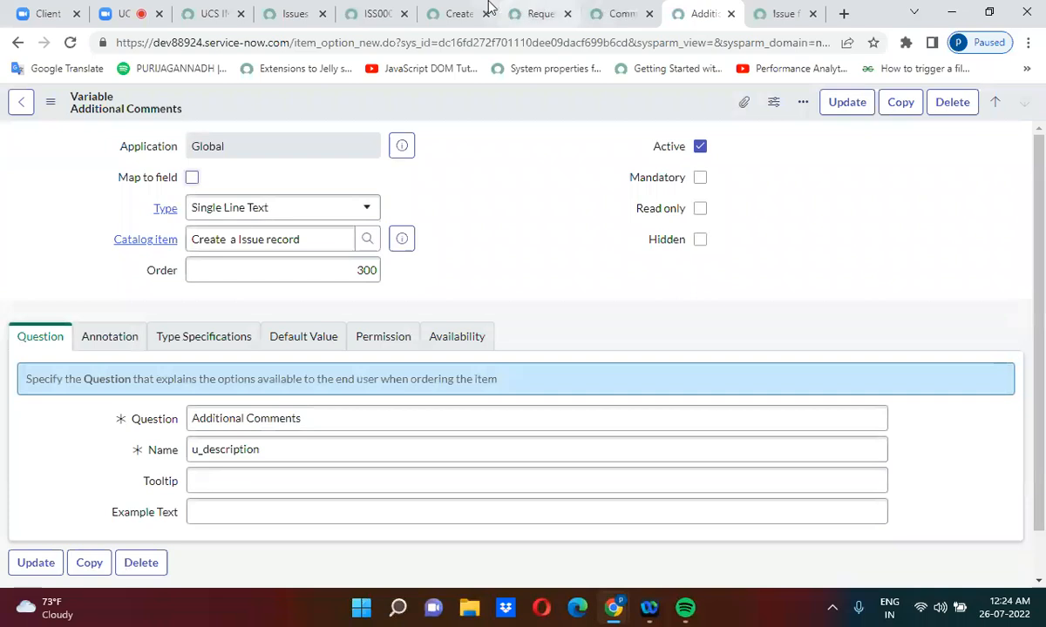
Delete the default comment block from the Script field of the "Create a Issue record" record producer
left_click(453, 10)
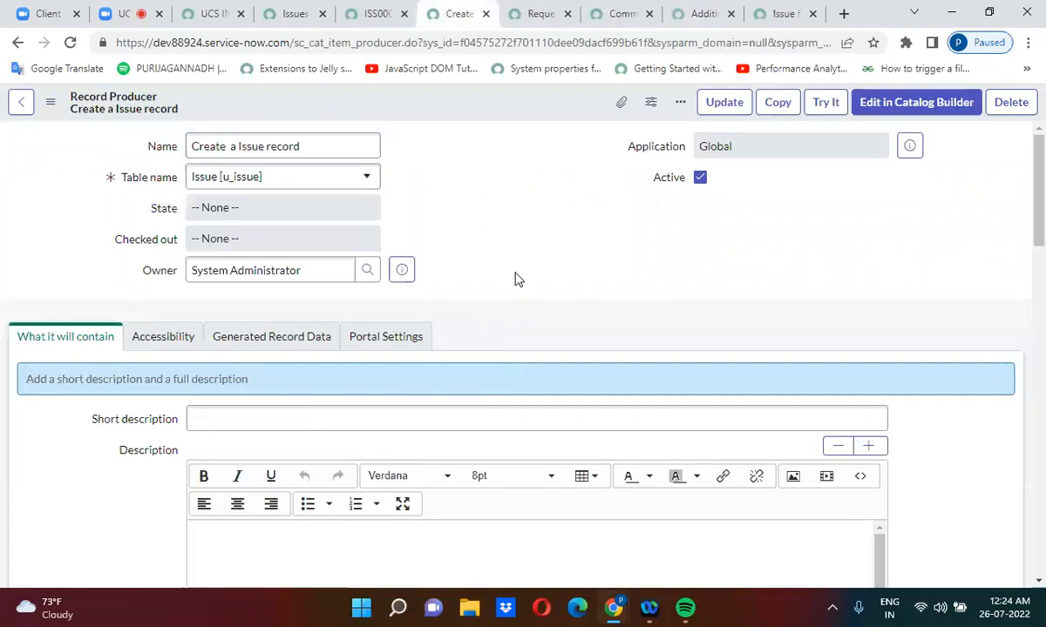
scroll(515, 279, "down", 5)
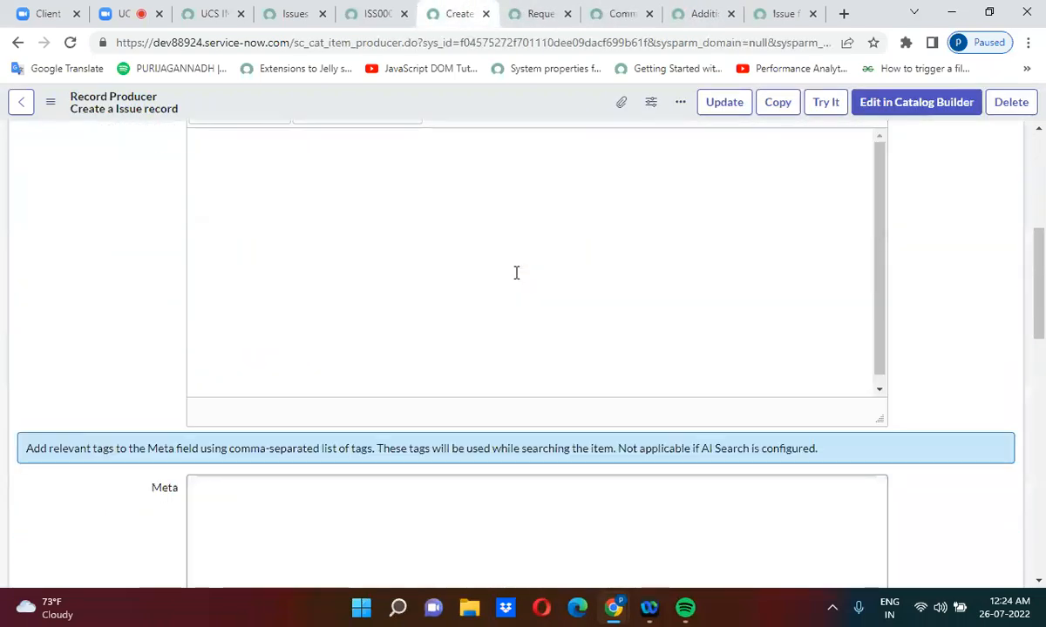
scroll(516, 273, "down", 7)
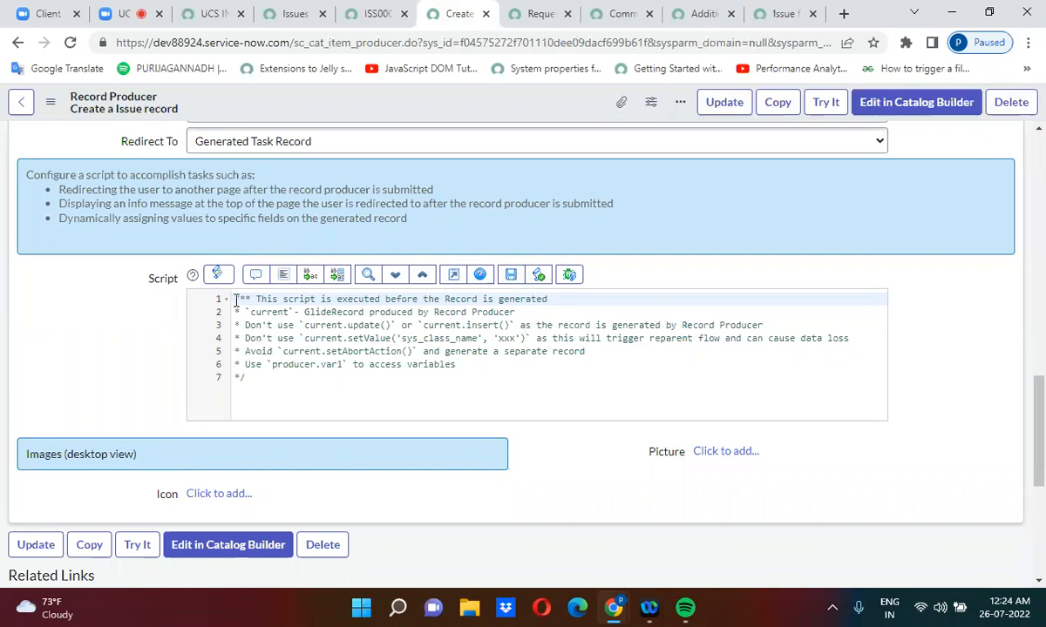
left_click_drag(235, 299, 265, 385)
key("BackSpace")
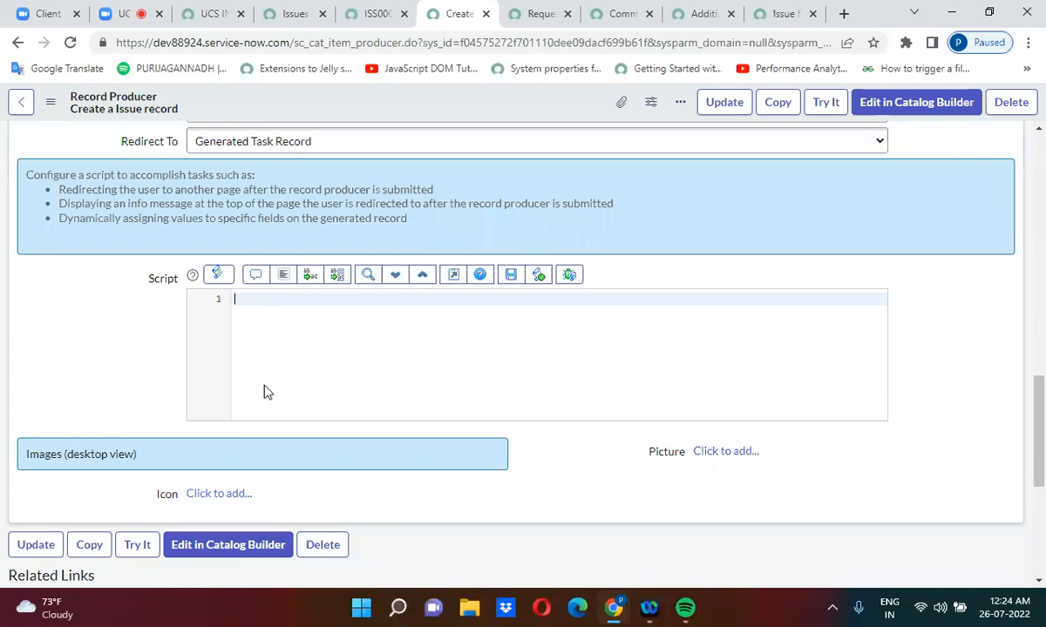
Start the producer script with "current.u_caller = producer." in the empty Script field
scroll(98, 384, "up", 15)
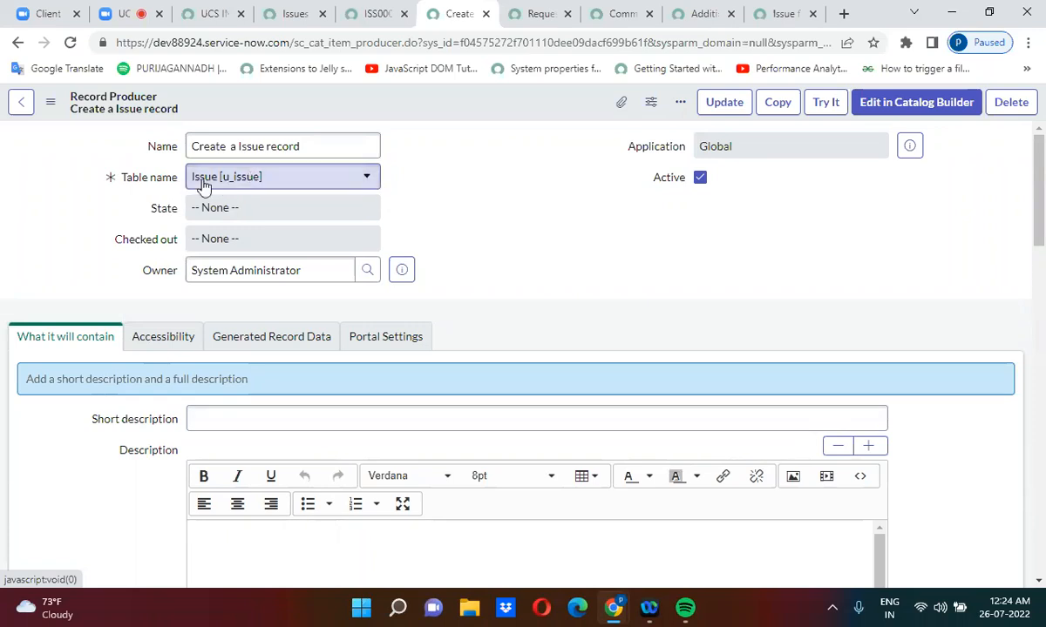
scroll(488, 207, "down", 6)
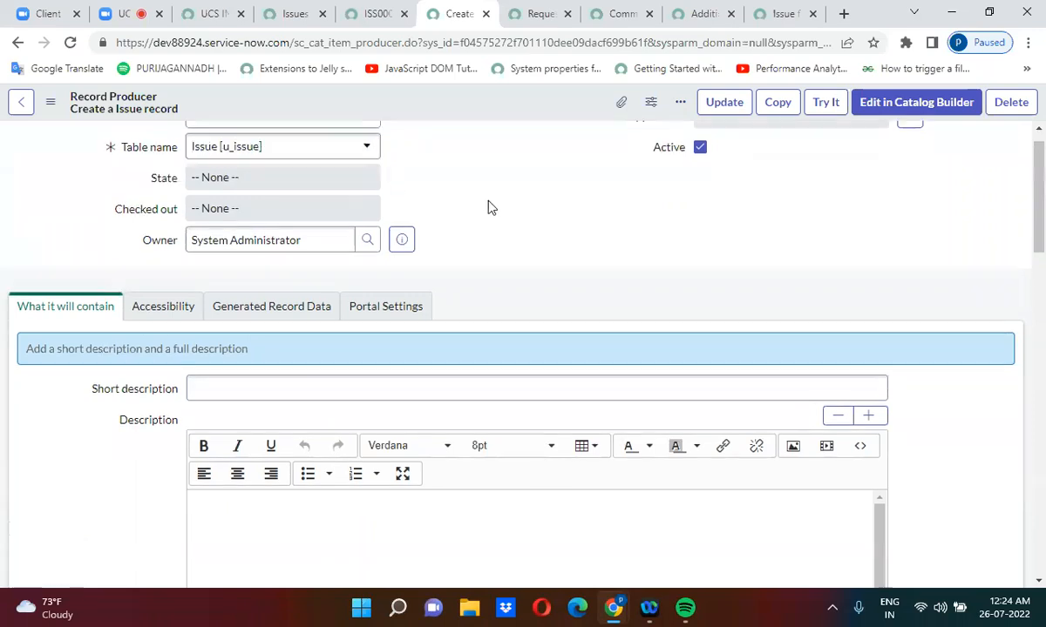
scroll(488, 202, "down", 10)
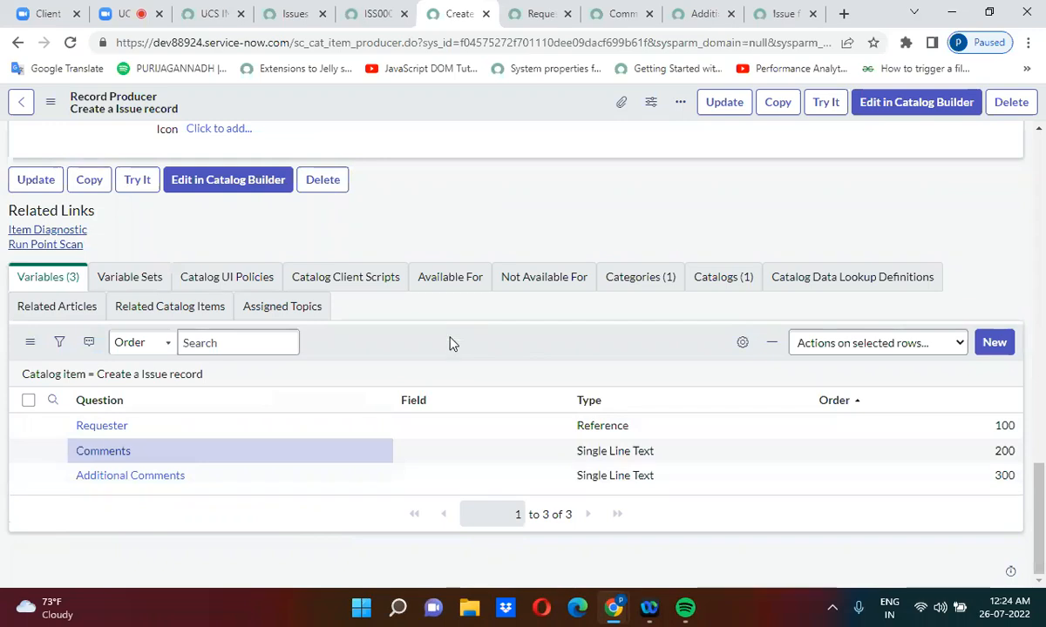
scroll(451, 344, "up", 5)
left_click(258, 544)
type("cur")
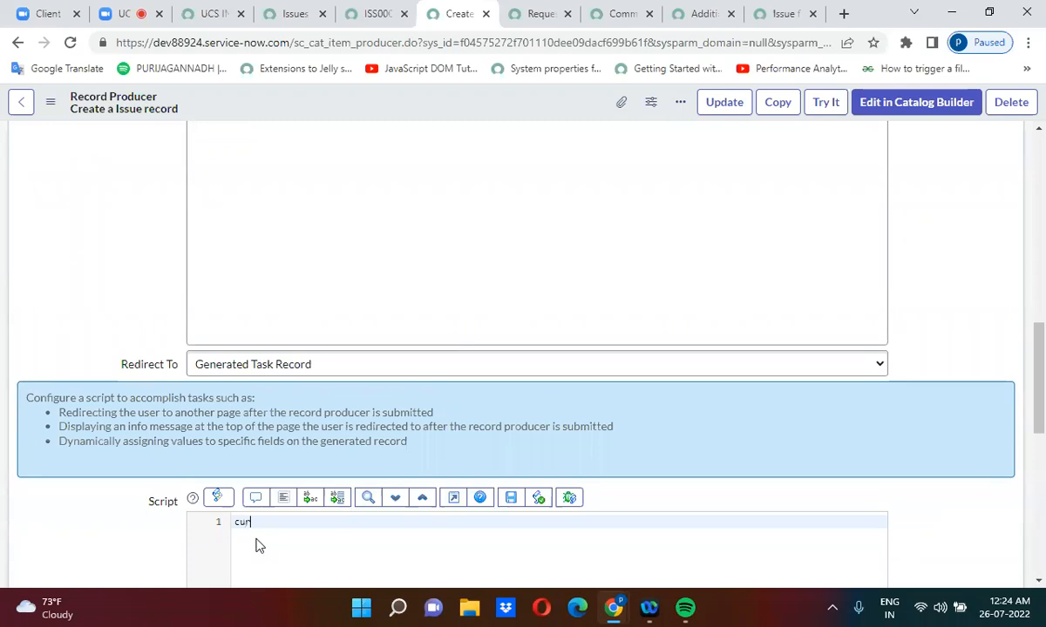
type("rent.u_caller")
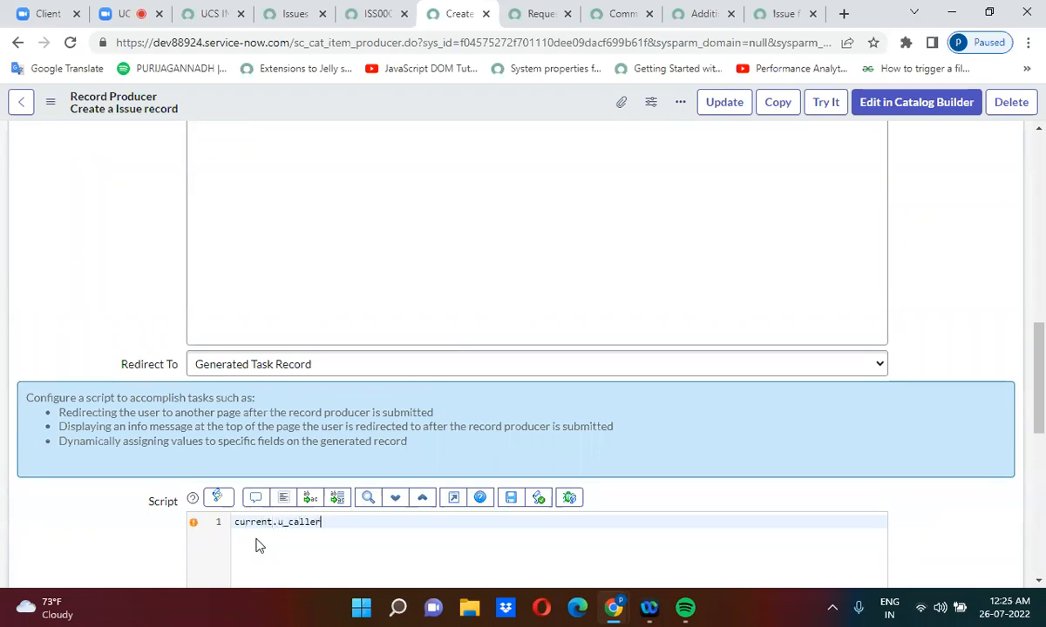
type(" = p")
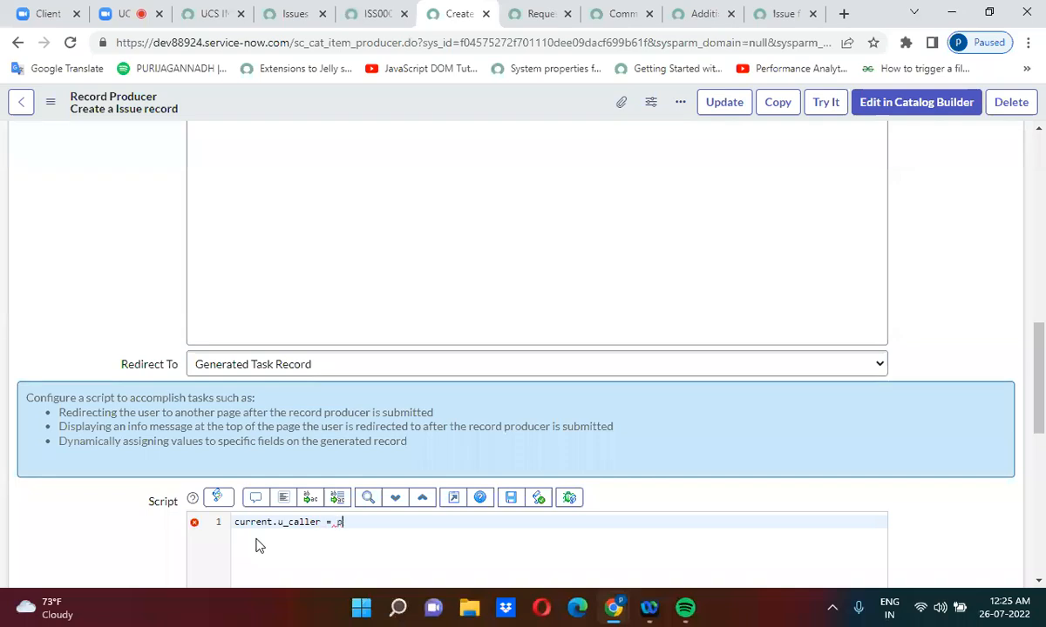
type("roducer.")
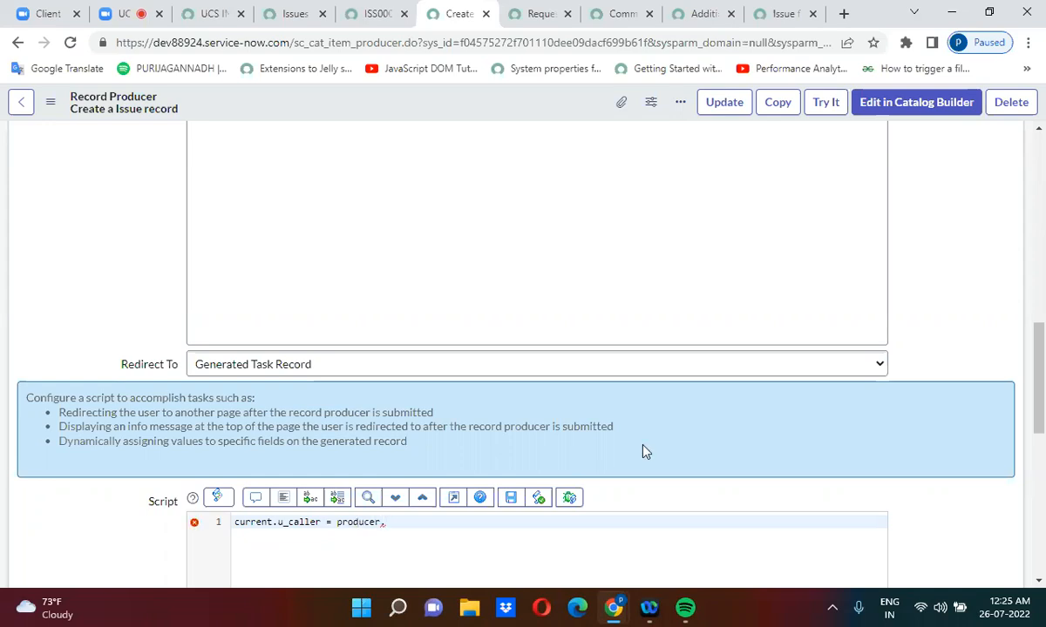
Add the Name column directly after Question in the Variables list and leave the page without saving the script
scroll(643, 450, "down", 10)
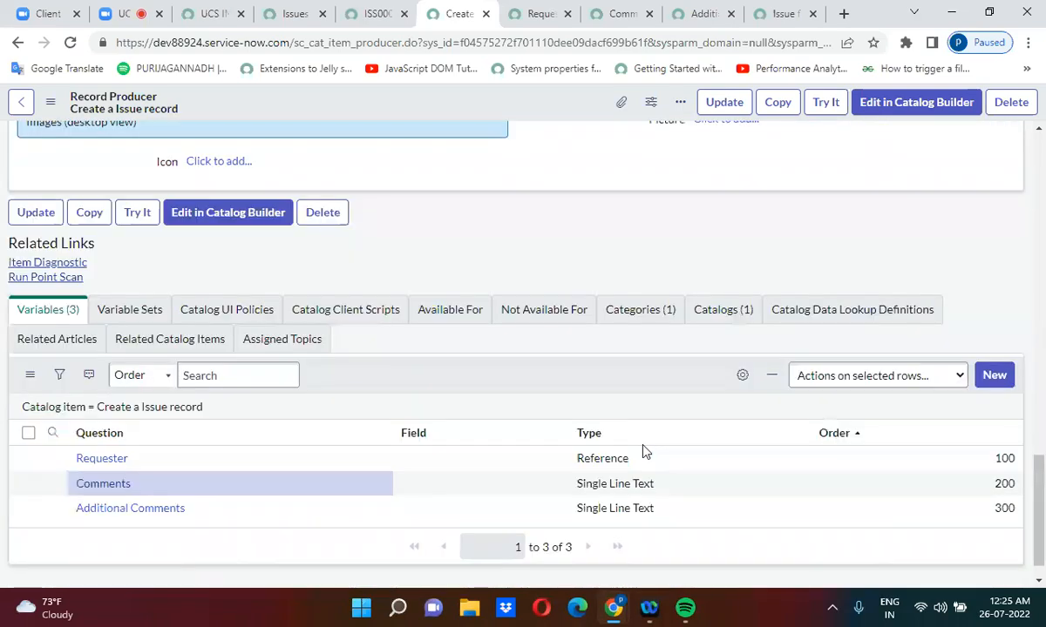
scroll(643, 450, "down", 1)
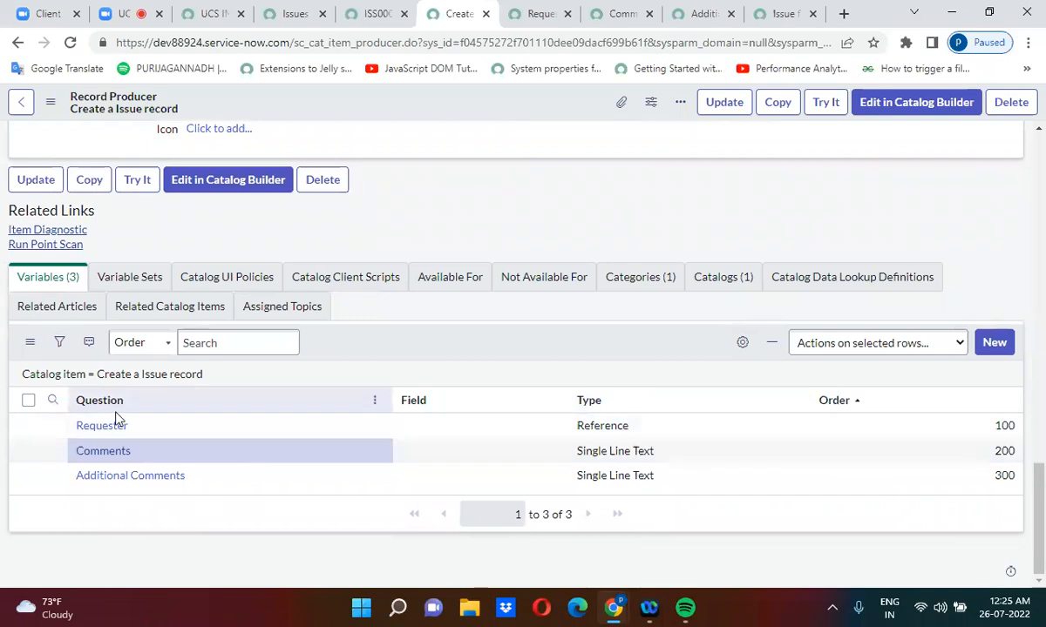
left_click(752, 348)
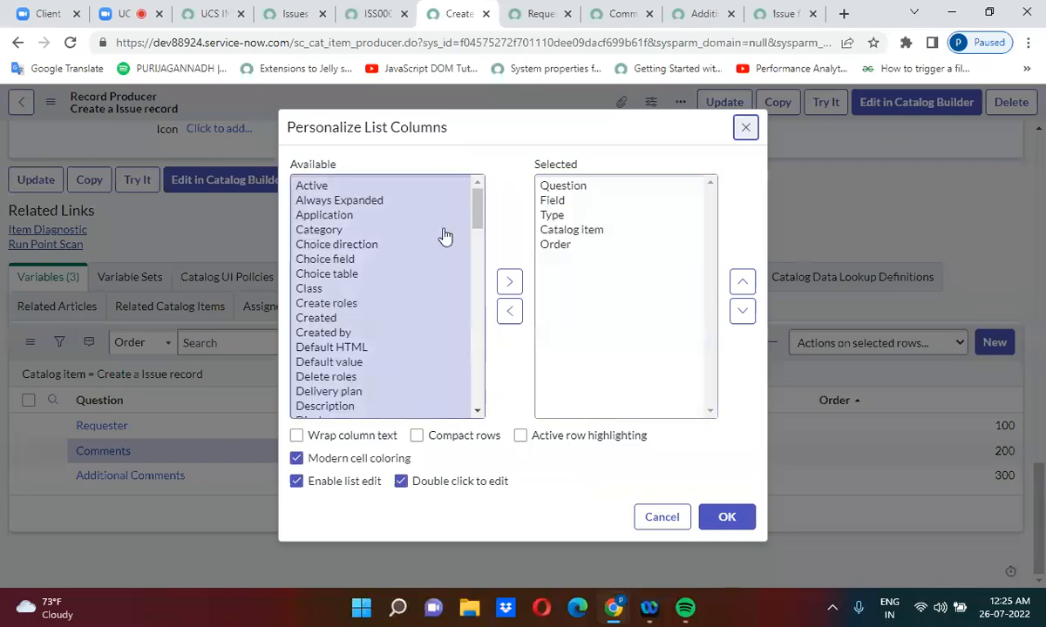
left_click(356, 231)
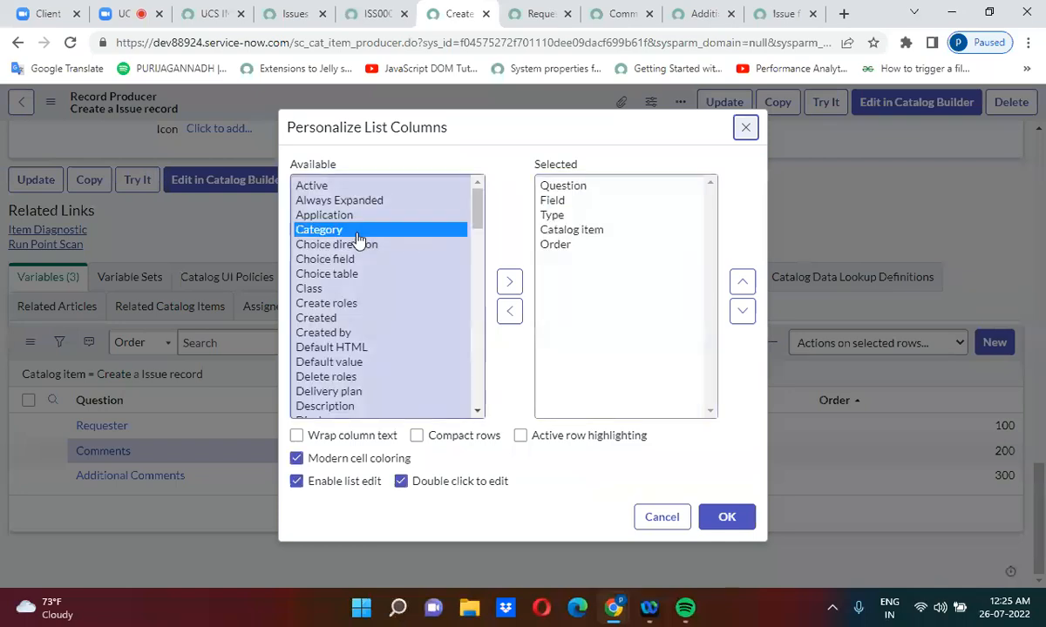
key("n")
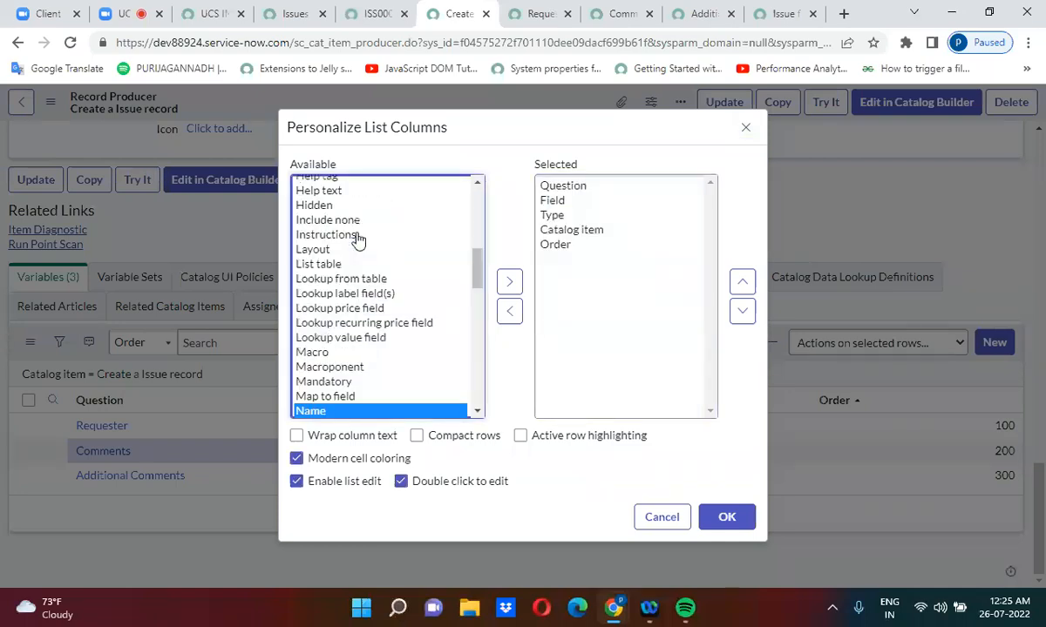
left_click(510, 281)
left_click(743, 279)
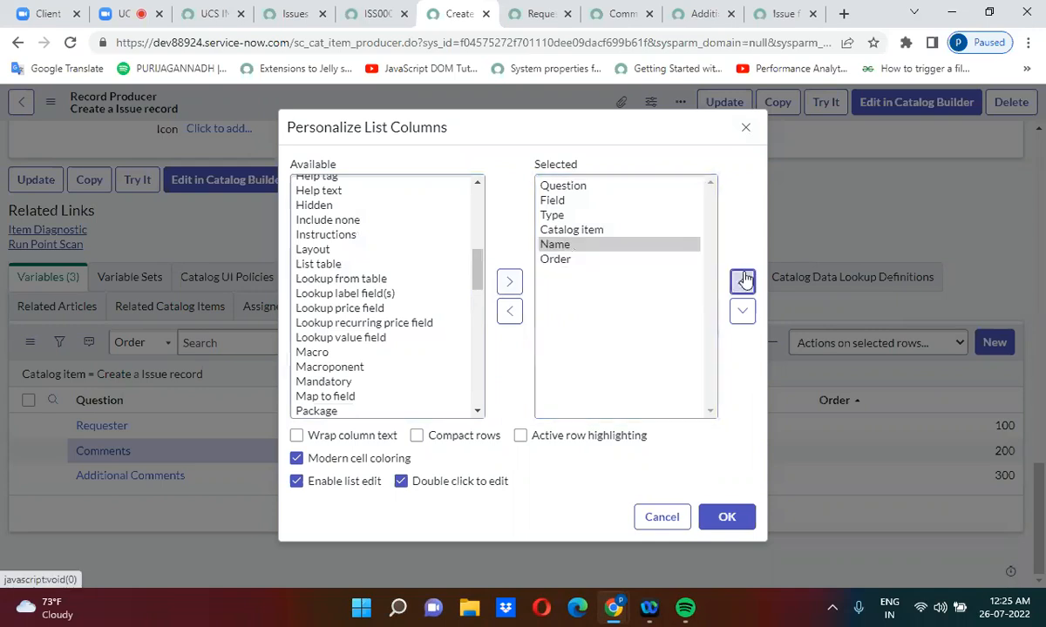
left_click(743, 280)
left_click(743, 280)
left_click(743, 280)
left_click(747, 521)
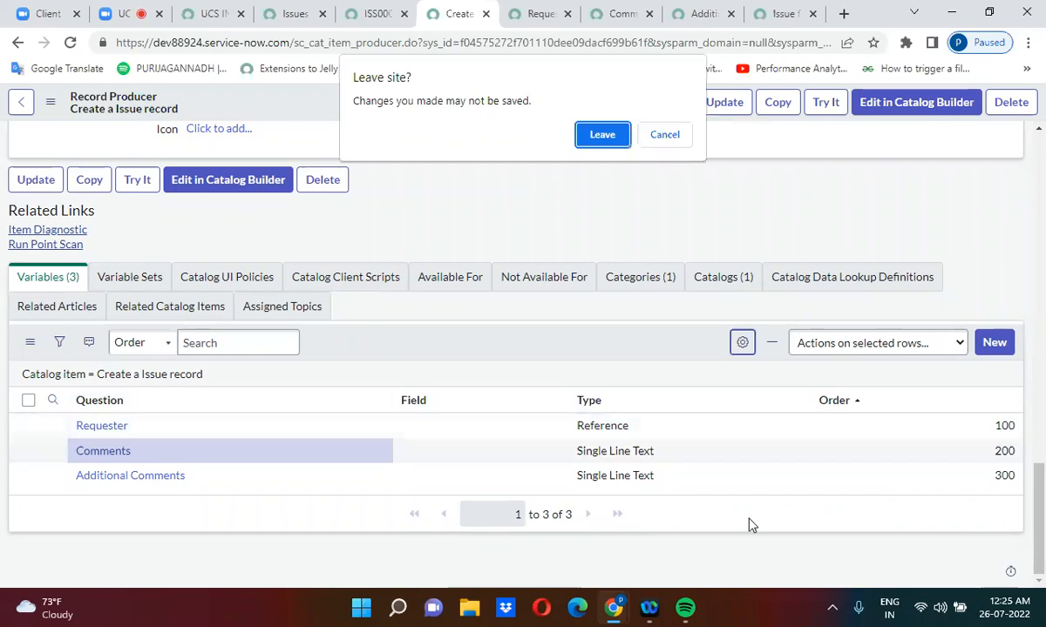
left_click(602, 135)
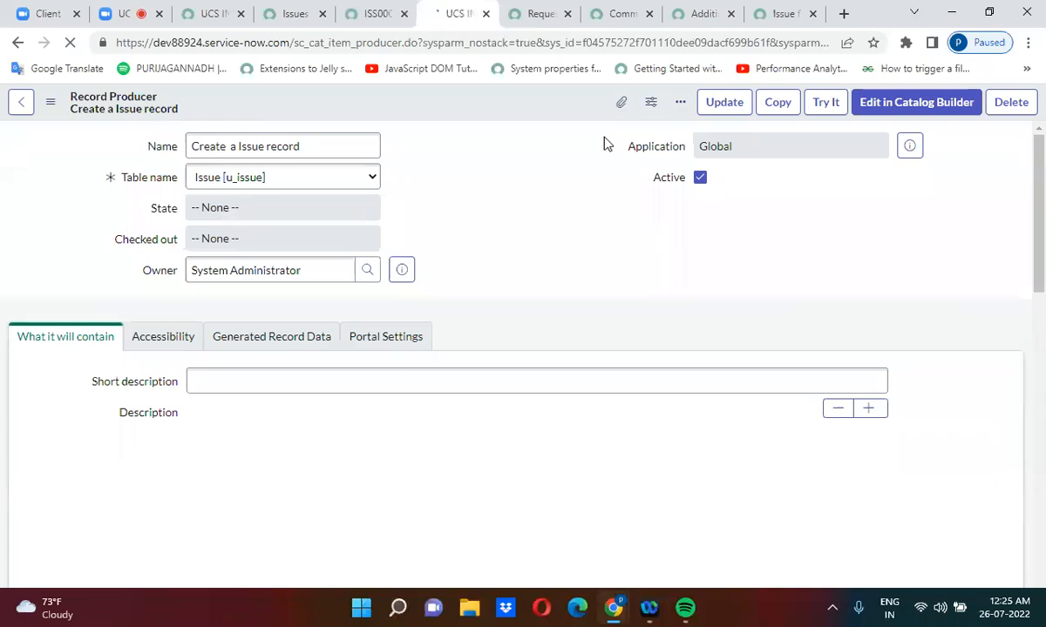
Delete the default comment block from the record producer's Script field again
left_click(475, 305)
scroll(475, 305, "down", 1)
scroll(475, 311, "down", 15)
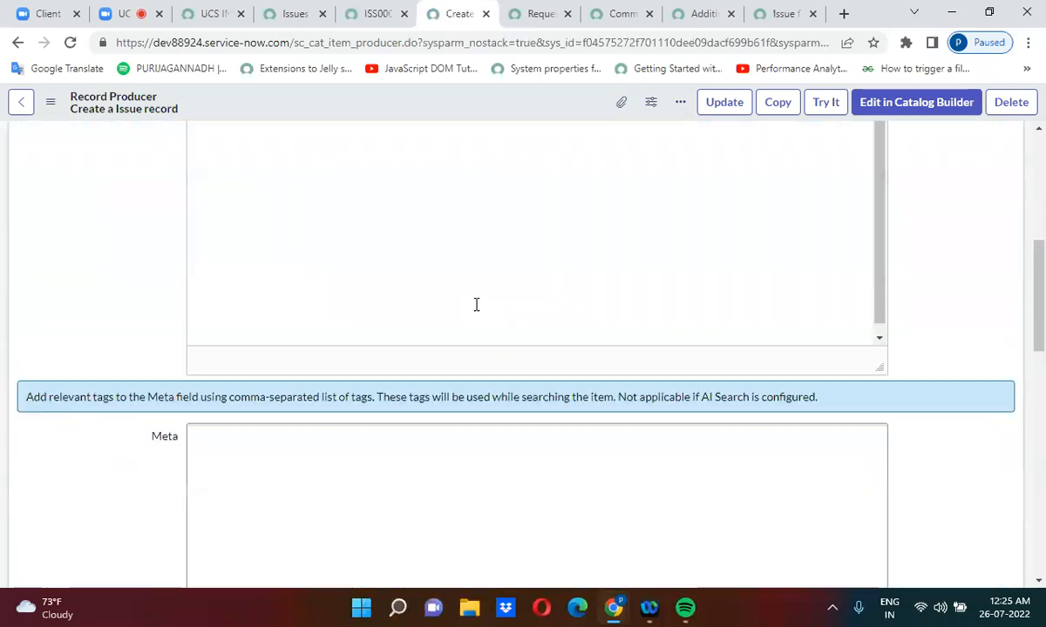
scroll(475, 311, "up", 3)
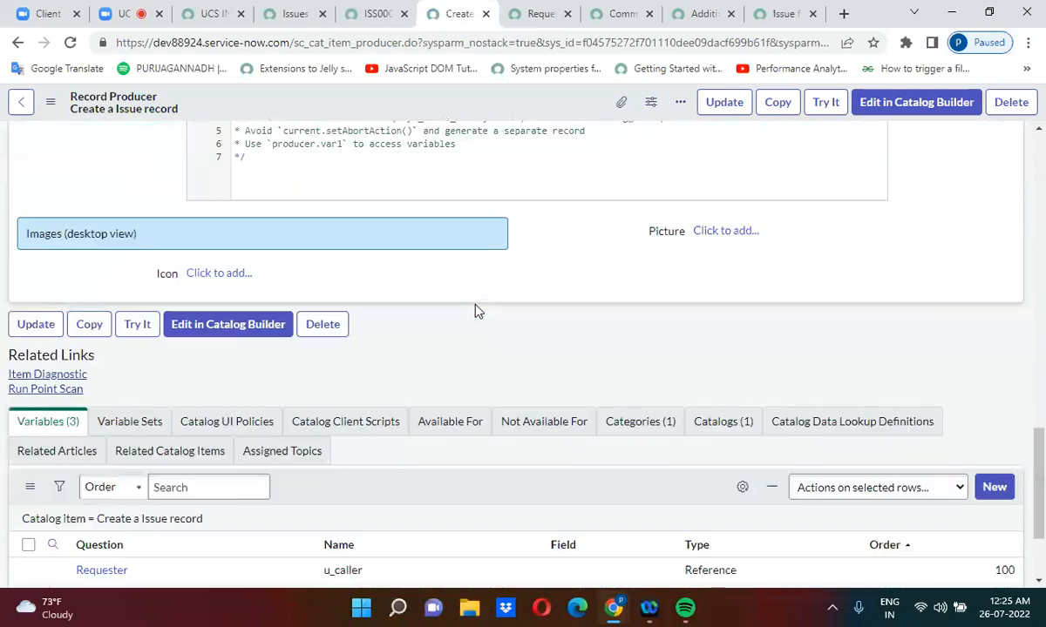
left_click_drag(262, 283, 236, 201)
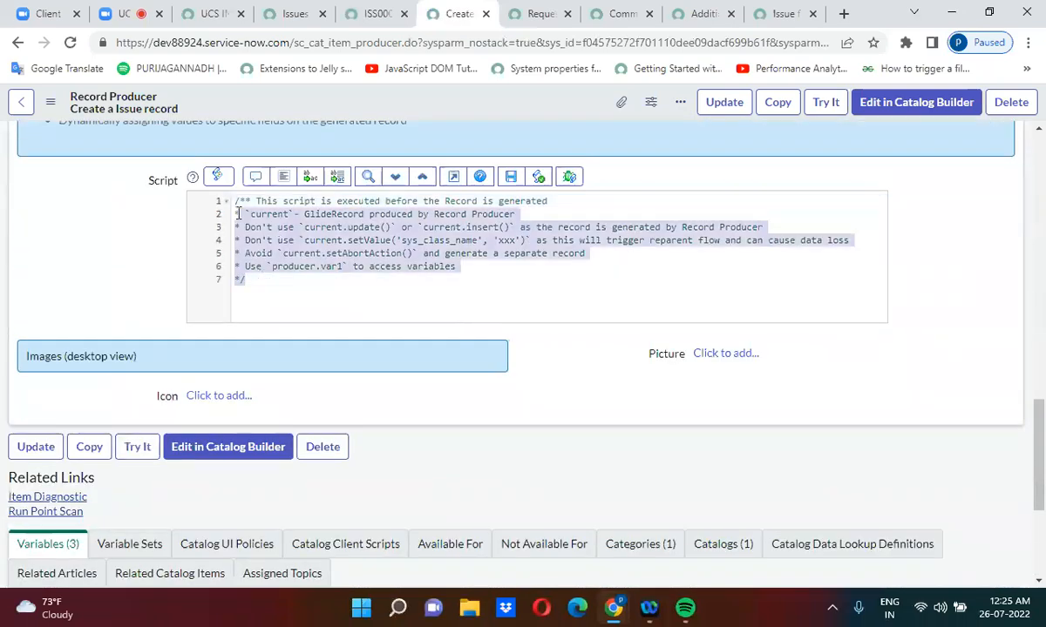
key("BackSpace")
Write the script line "current.u_caller = producer.u_caller;" using the Name copied from the Requester variable
type("current.u_caller = g")
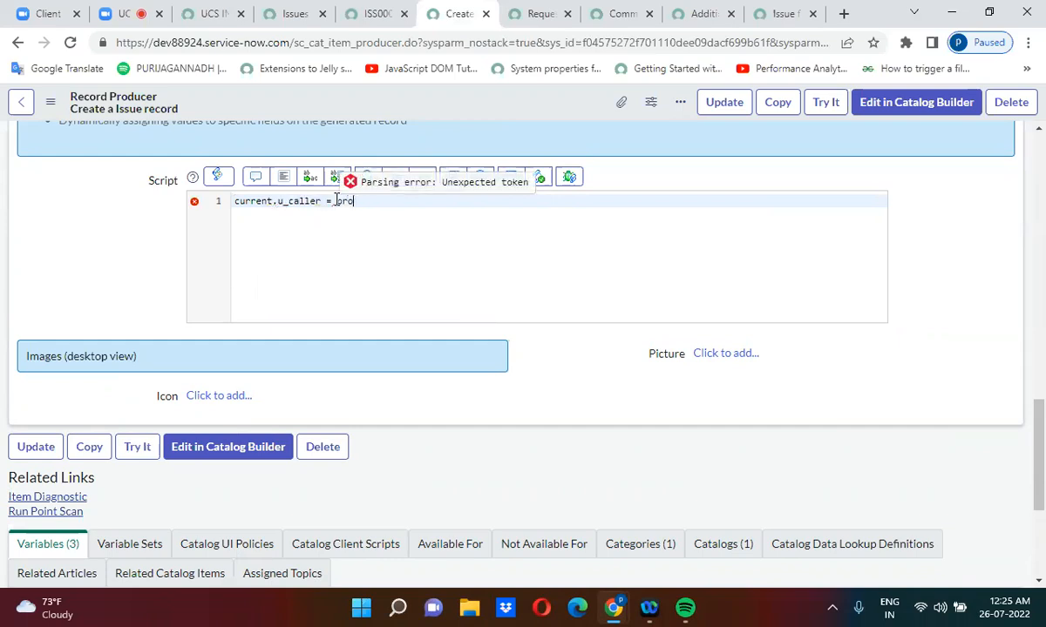
type("roducer,")
scroll(135, 262, "down", 4)
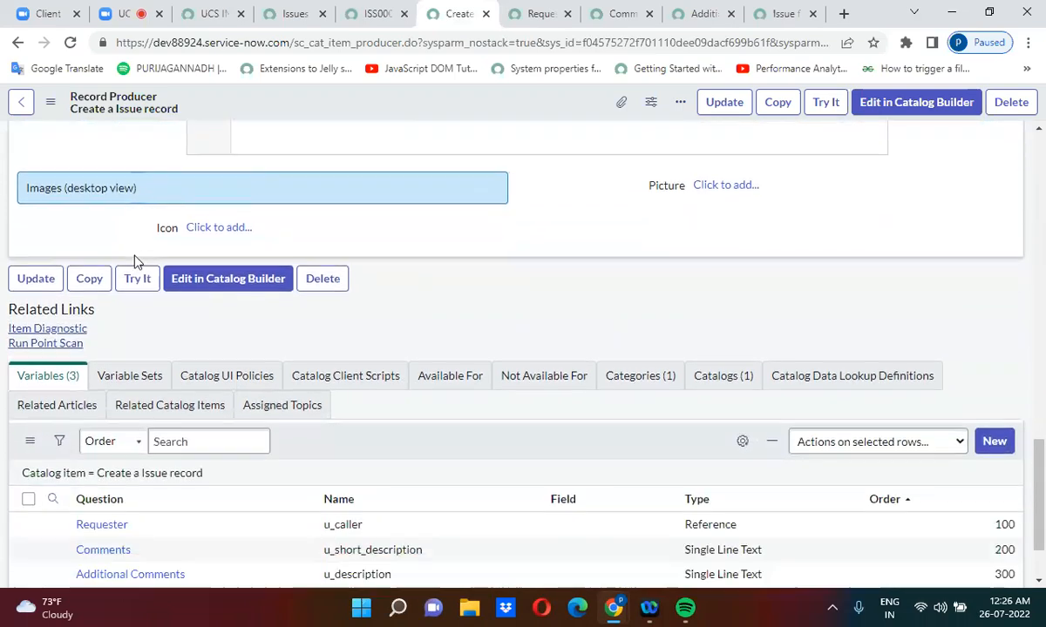
double_click(329, 498)
key("ctrl+c")
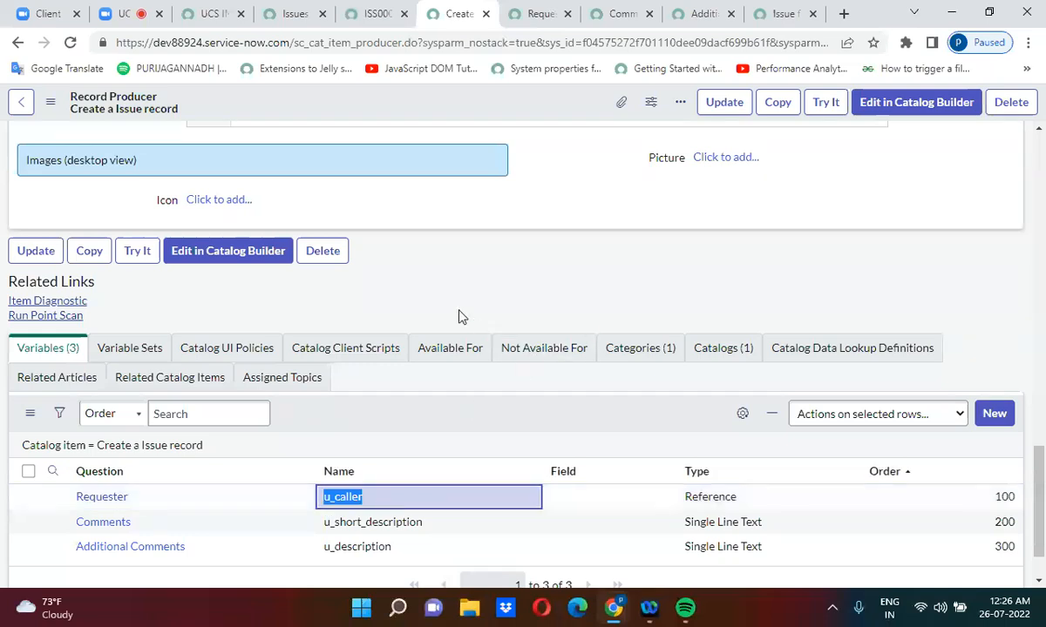
left_click(439, 293)
scroll(439, 299, "up", 3)
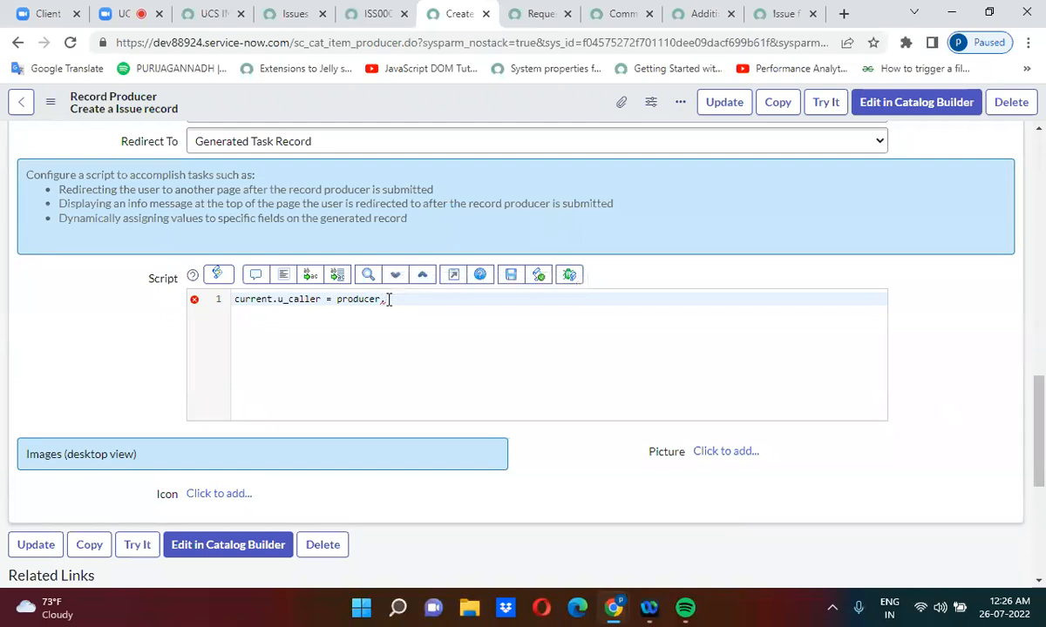
key("ctrl+v")
Duplicate the current.u_caller assignment line twice so that it also fills script lines 2 and 3
left_click_drag(235, 301, 444, 301)
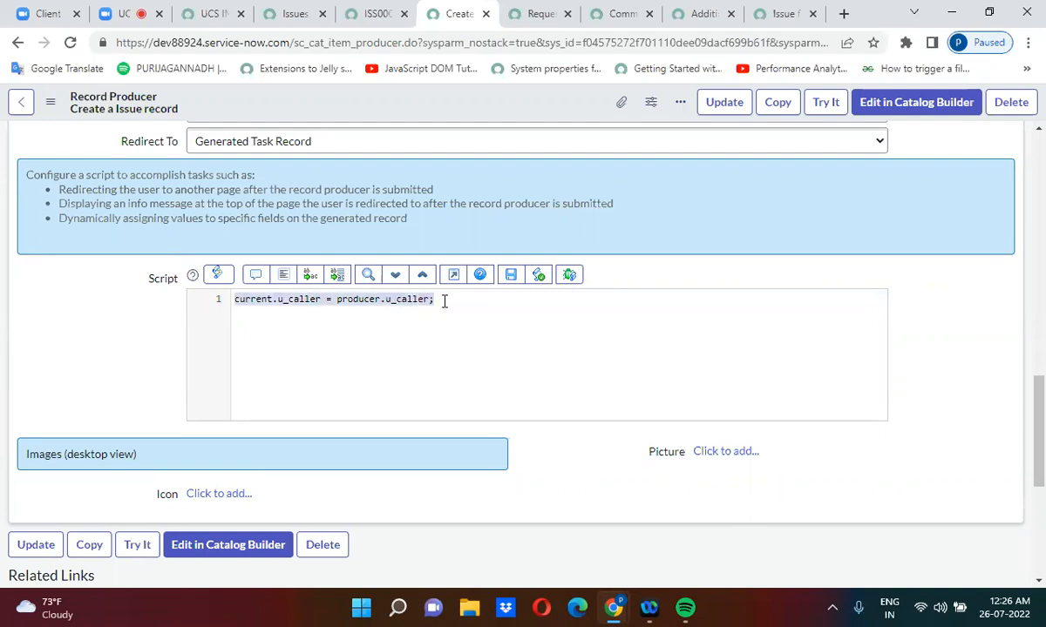
key("ctrl+c")
left_click(445, 300)
key("Return")
key("ctrl+v")
key("Return")
key("ctrl+v")
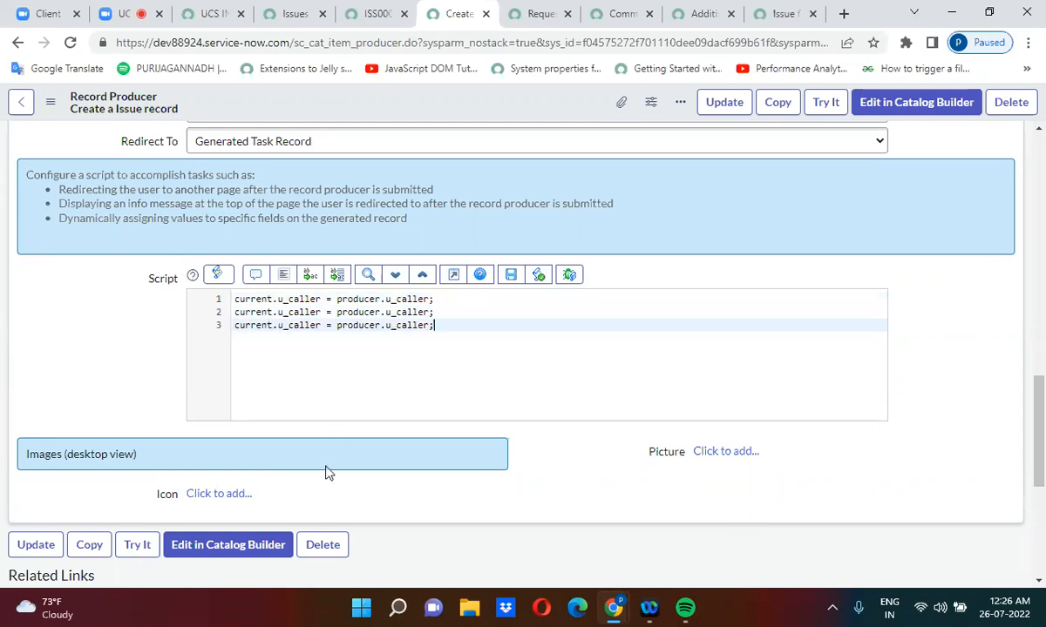
Change the Name of the Requester variable to requester in the Variables list
scroll(328, 474, "down", 4)
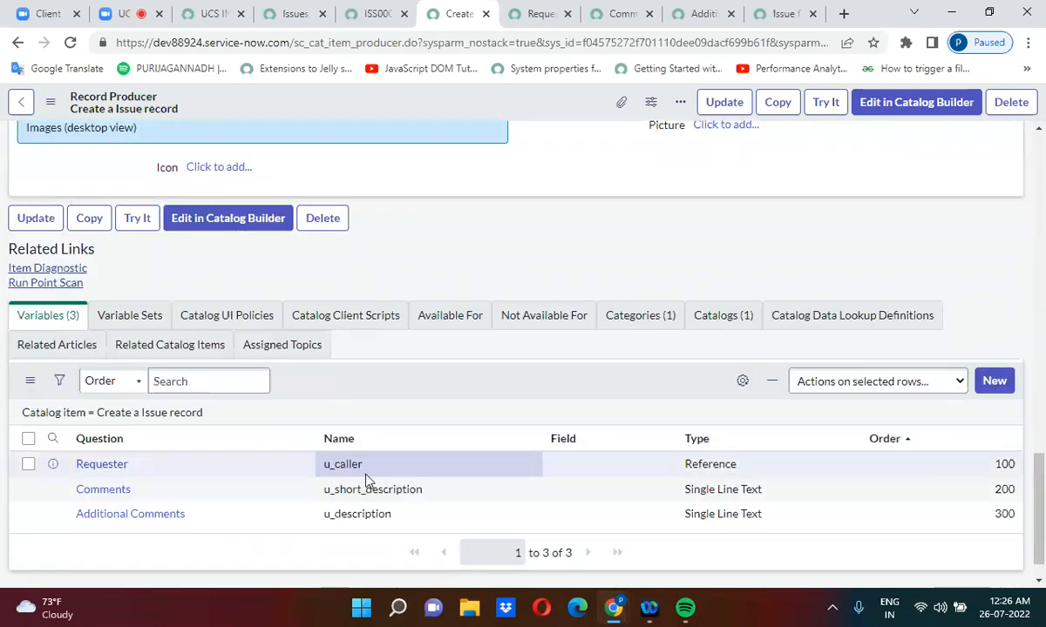
left_click_drag(426, 494, 307, 498)
left_click(601, 248)
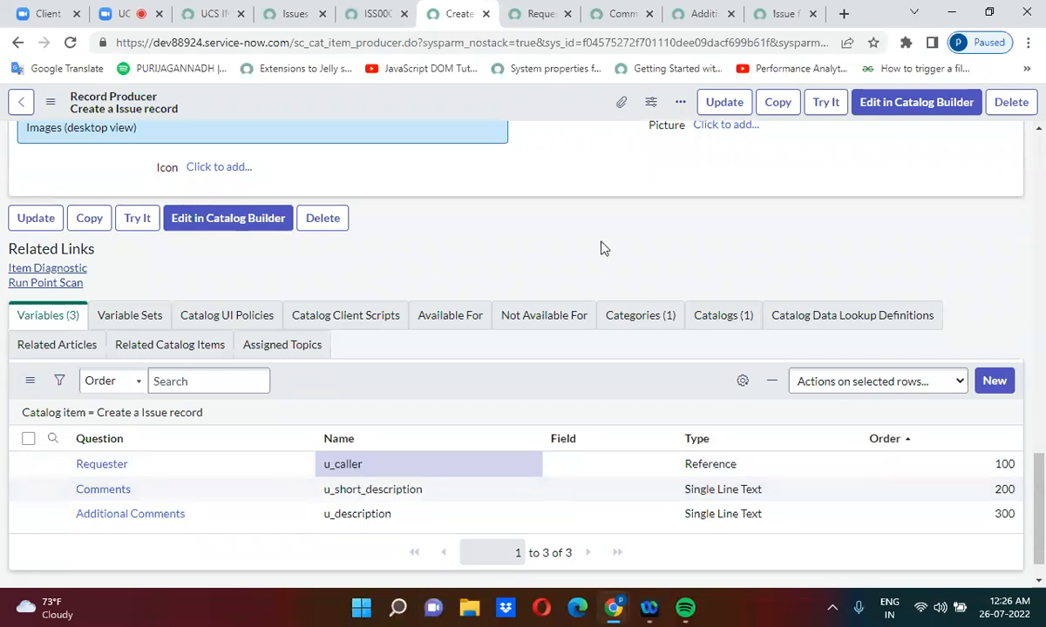
left_click(383, 468)
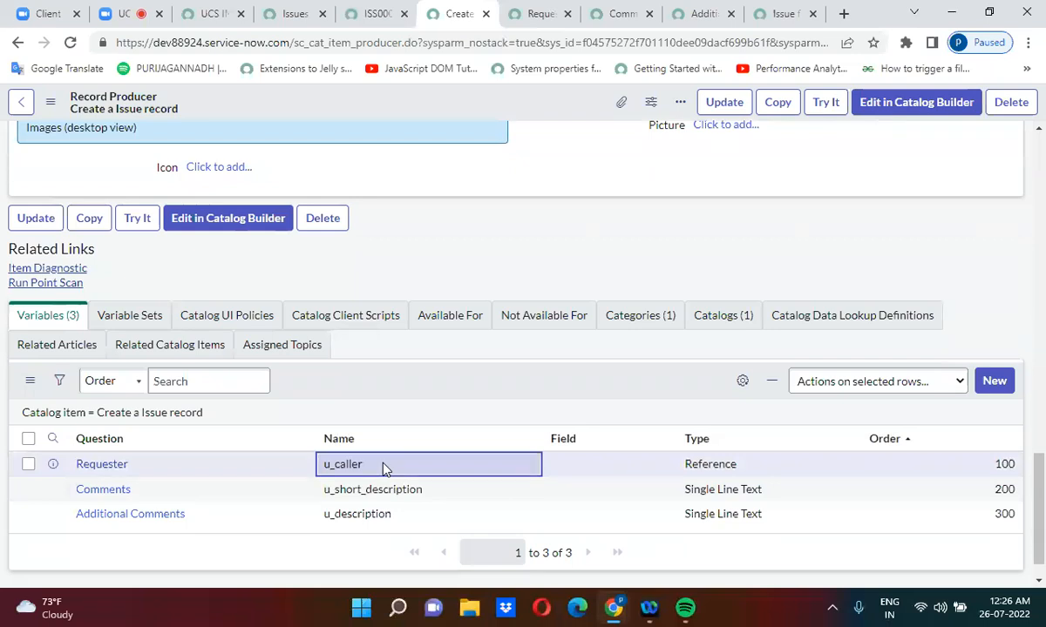
double_click(383, 466)
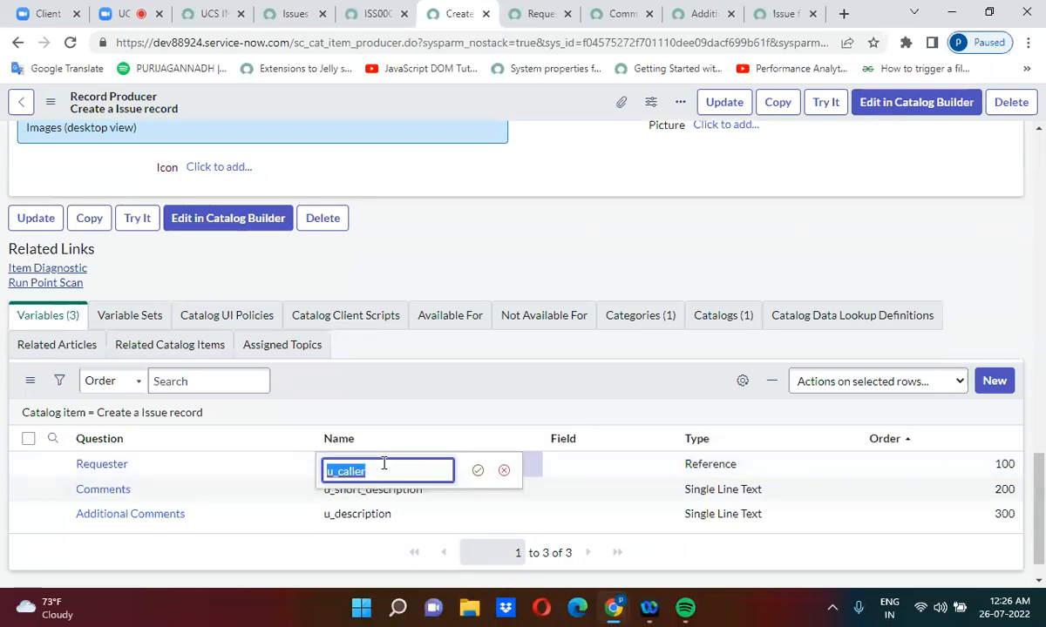
type("requester")
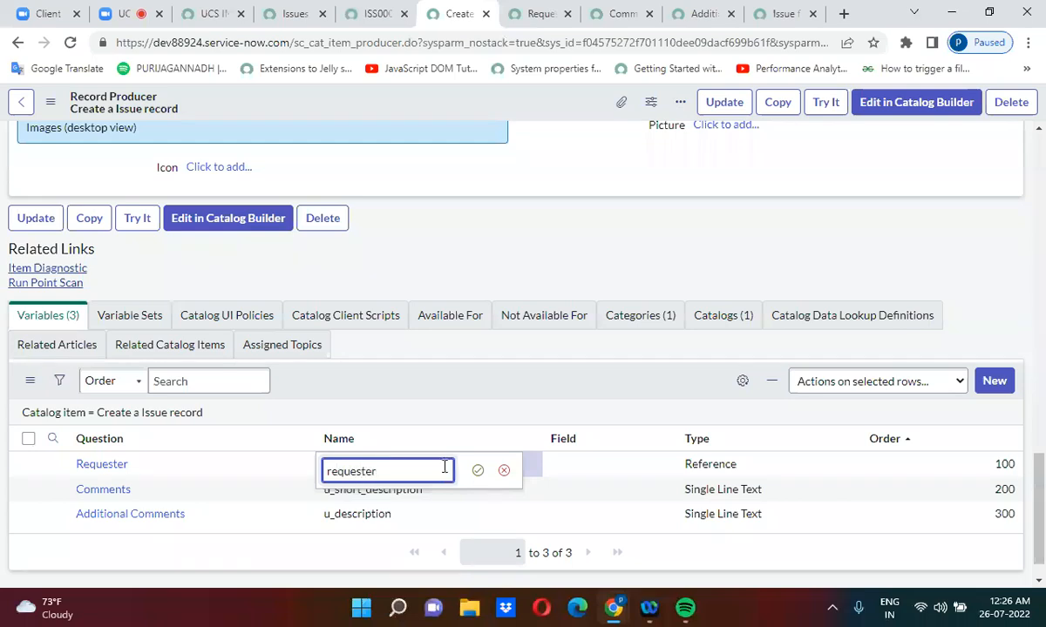
left_click(477, 471)
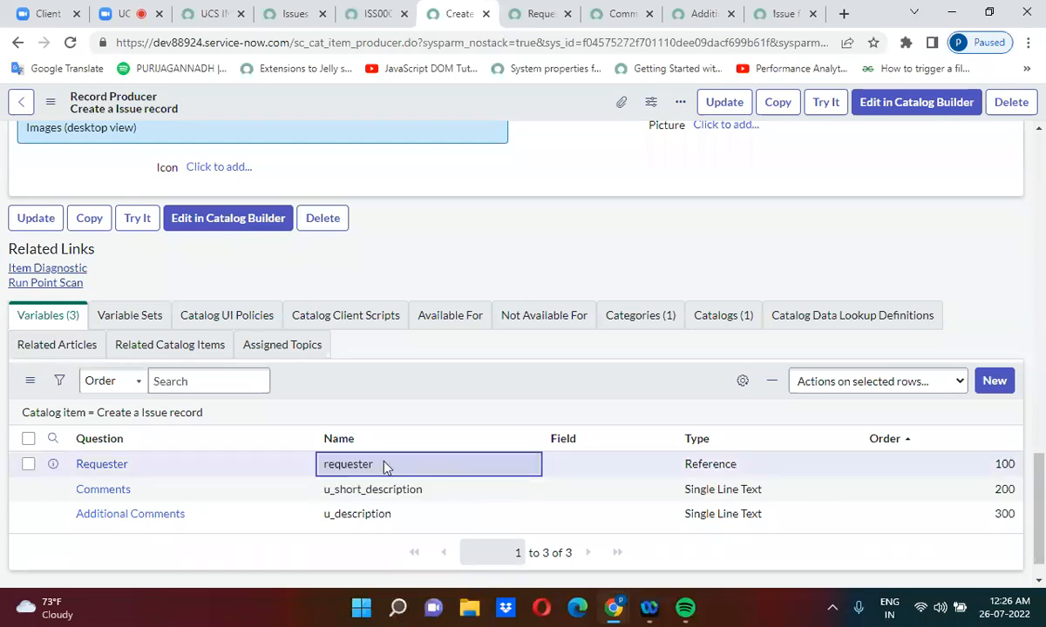
Change script line 1 to "current.requester = producer.requester;" using the Name copied from the Requester variable
left_click_drag(383, 468, 325, 469)
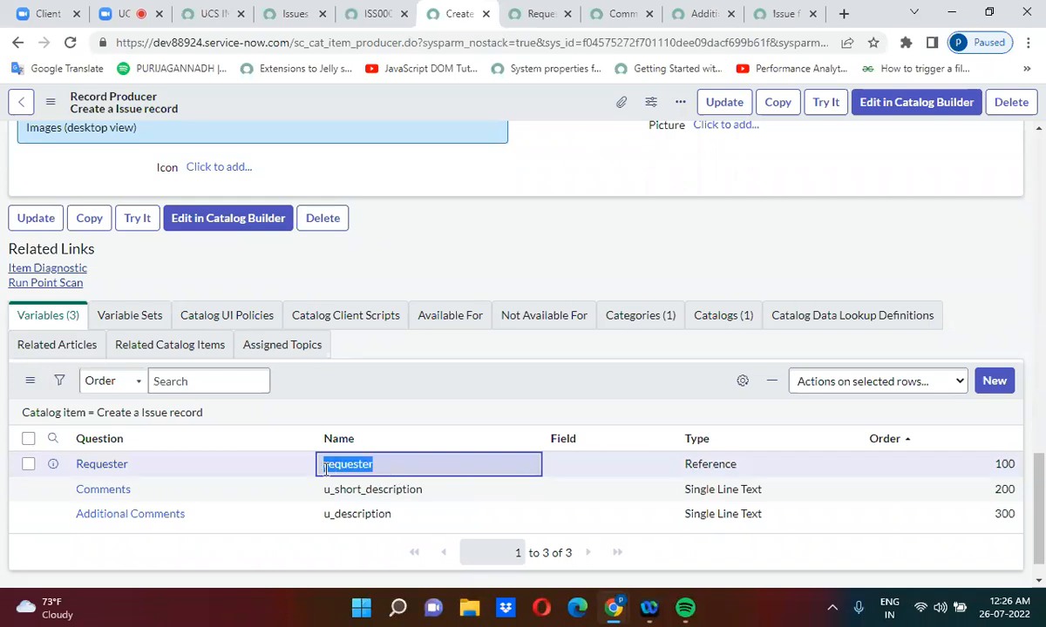
left_click(479, 253)
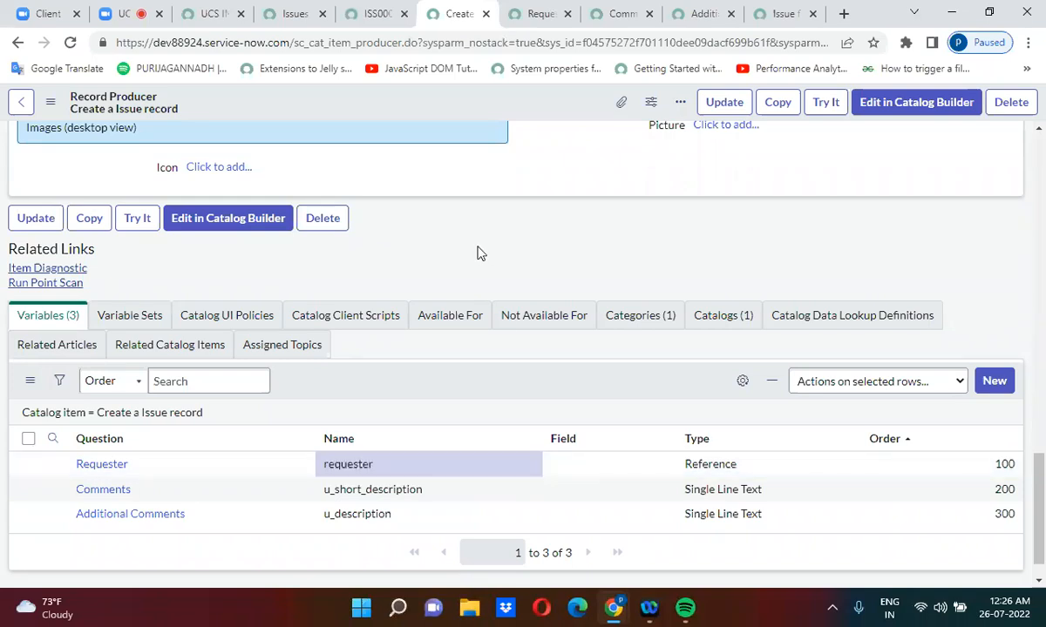
scroll(478, 252, "up", 1)
scroll(477, 253, "up", 3)
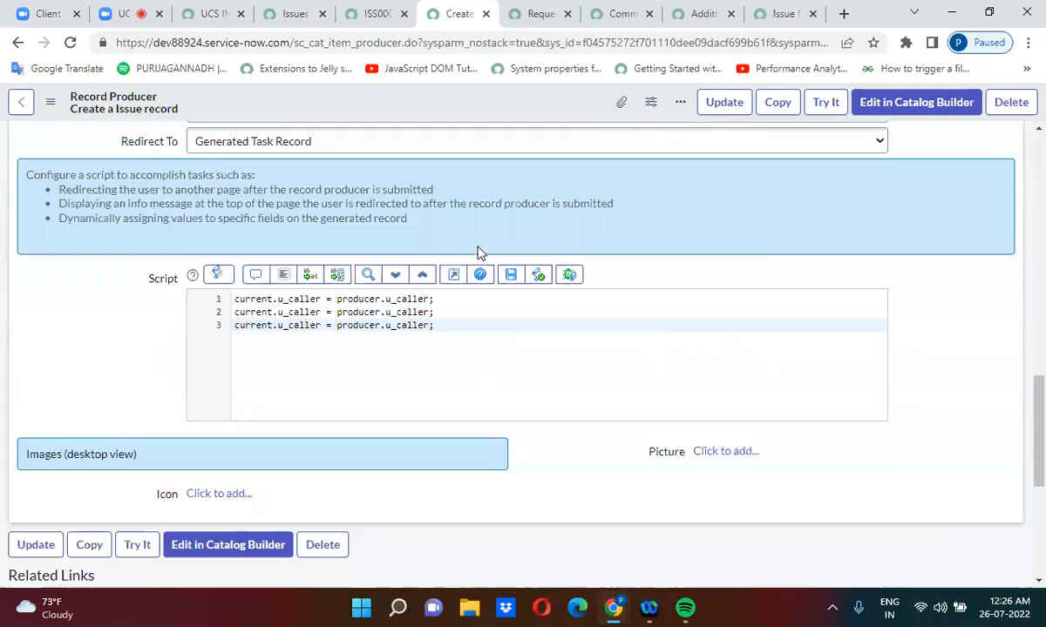
double_click(298, 298)
key("ctrl+v")
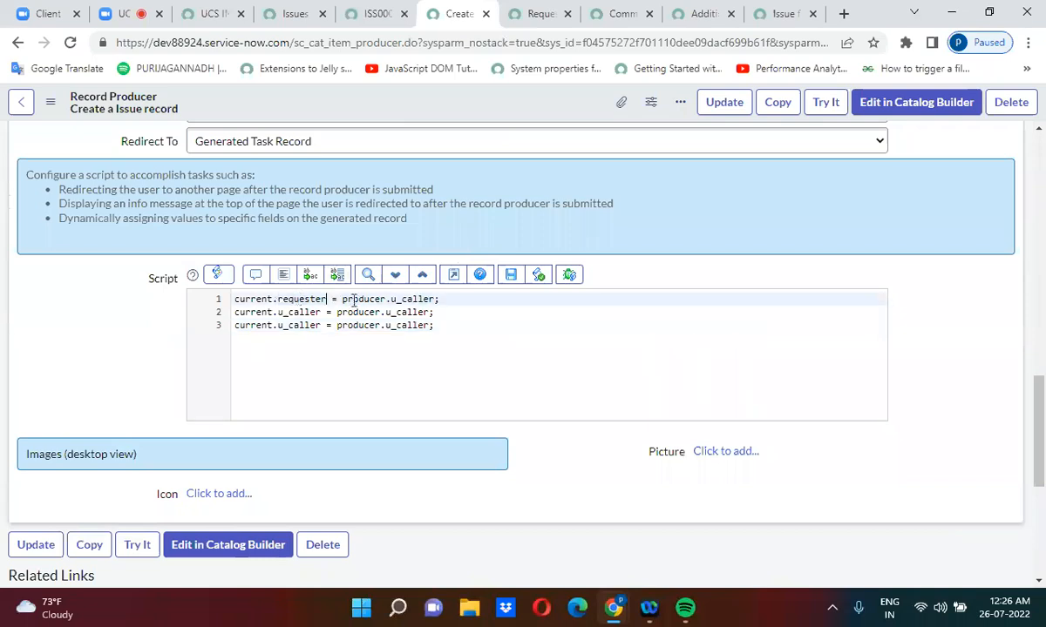
triple_click(408, 300)
double_click(408, 300)
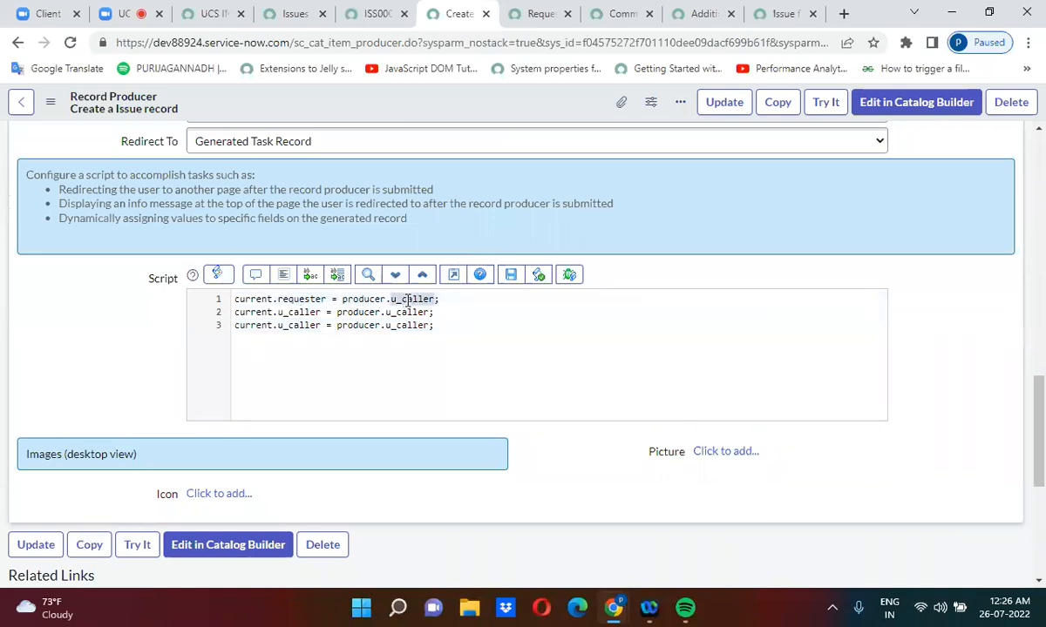
key("ctrl+v")
Change the Name of the Comments variable to comments in the Variables list
scroll(135, 399, "down", 1)
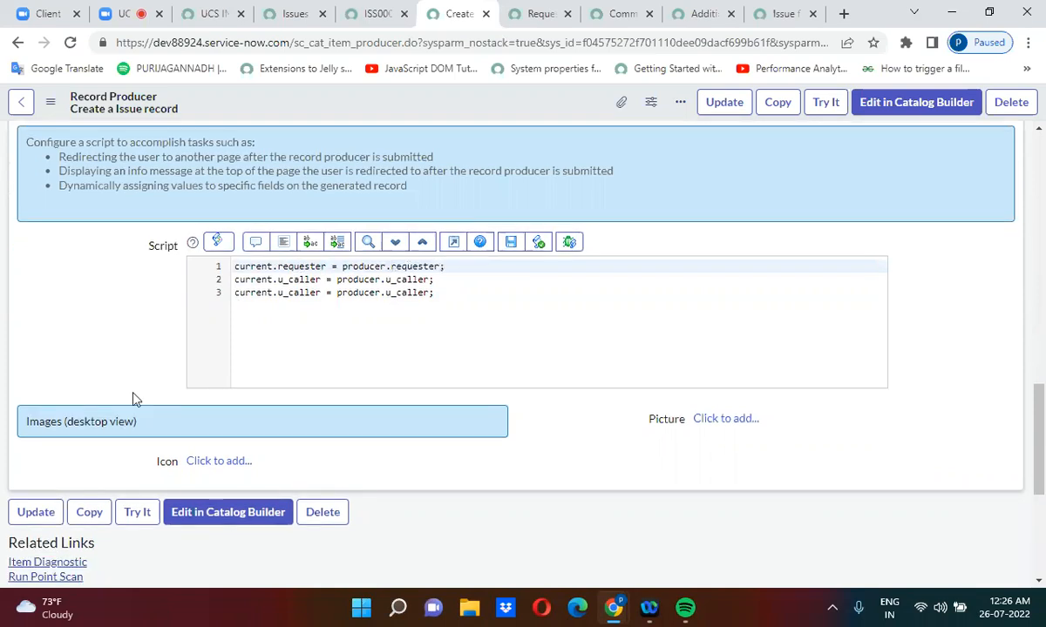
scroll(135, 398, "down", 4)
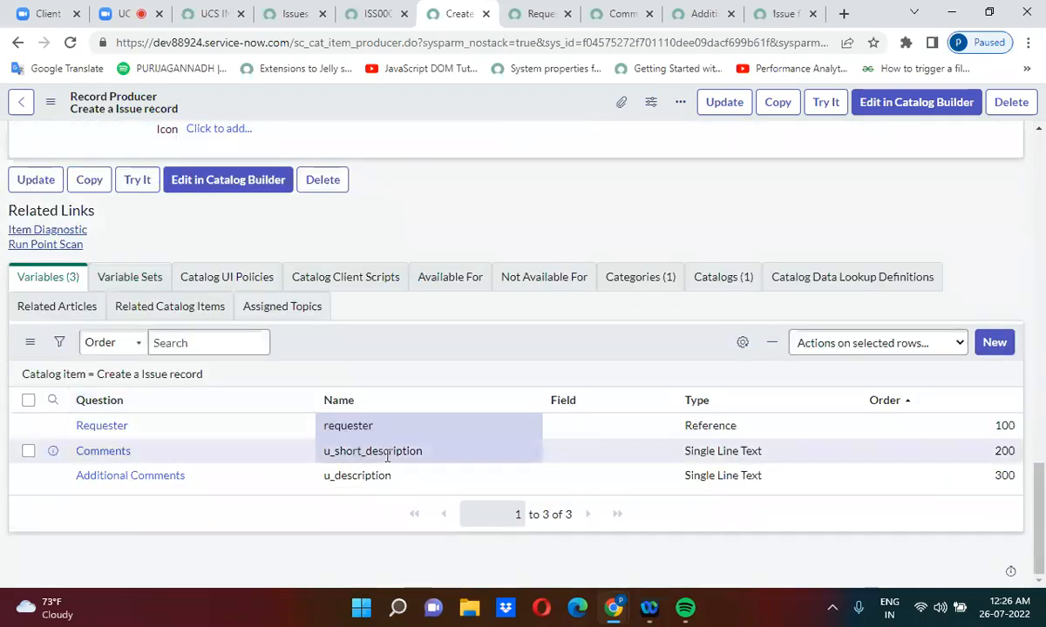
left_click(424, 451)
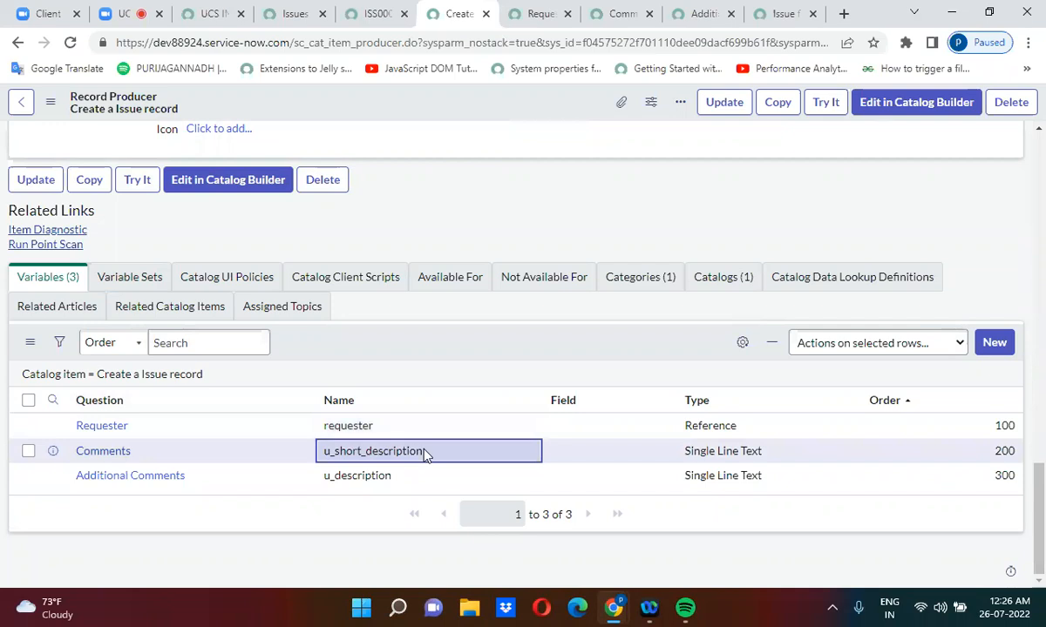
double_click(425, 451)
type("comments")
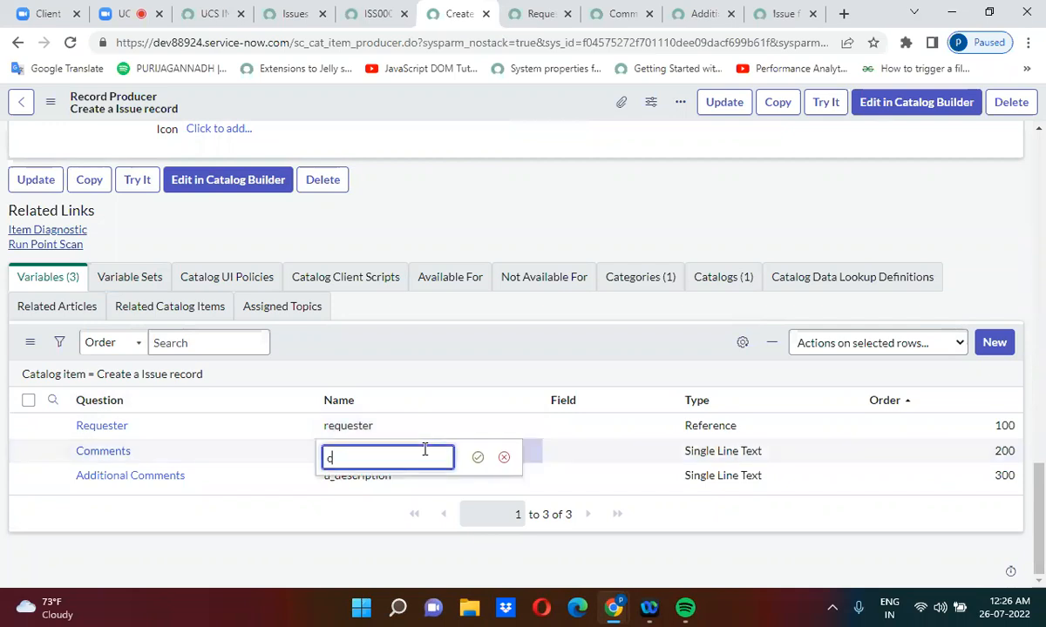
left_click(477, 457)
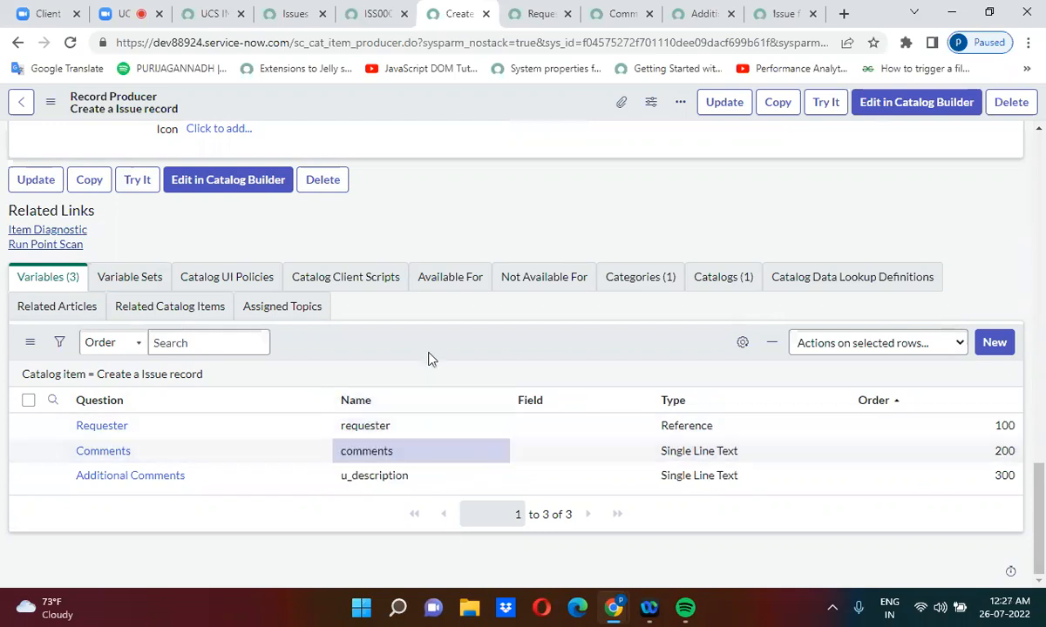
Change script line 2 to "current.comments = producer.comments;" using the Name copied from the Comments variable
left_click_drag(399, 452, 340, 462)
key("ctrl+c")
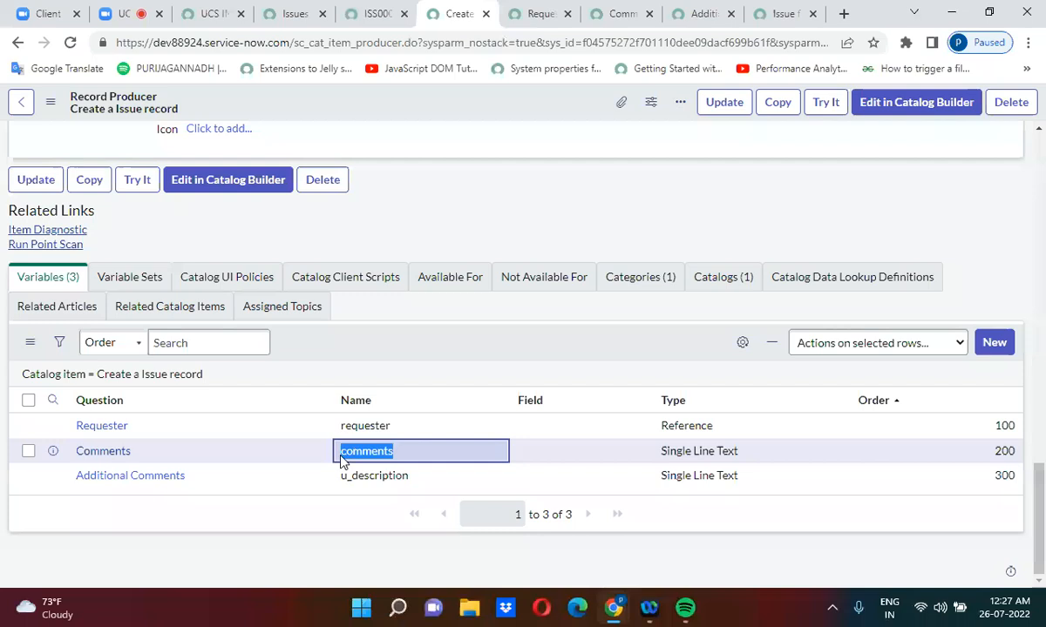
left_click(398, 228)
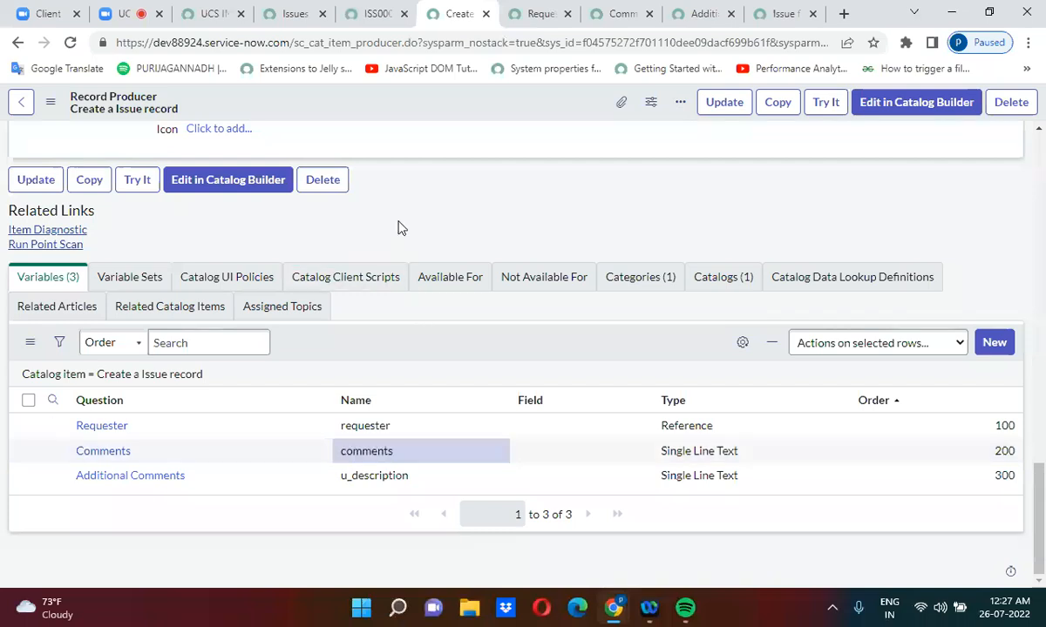
scroll(398, 227, "up", 5)
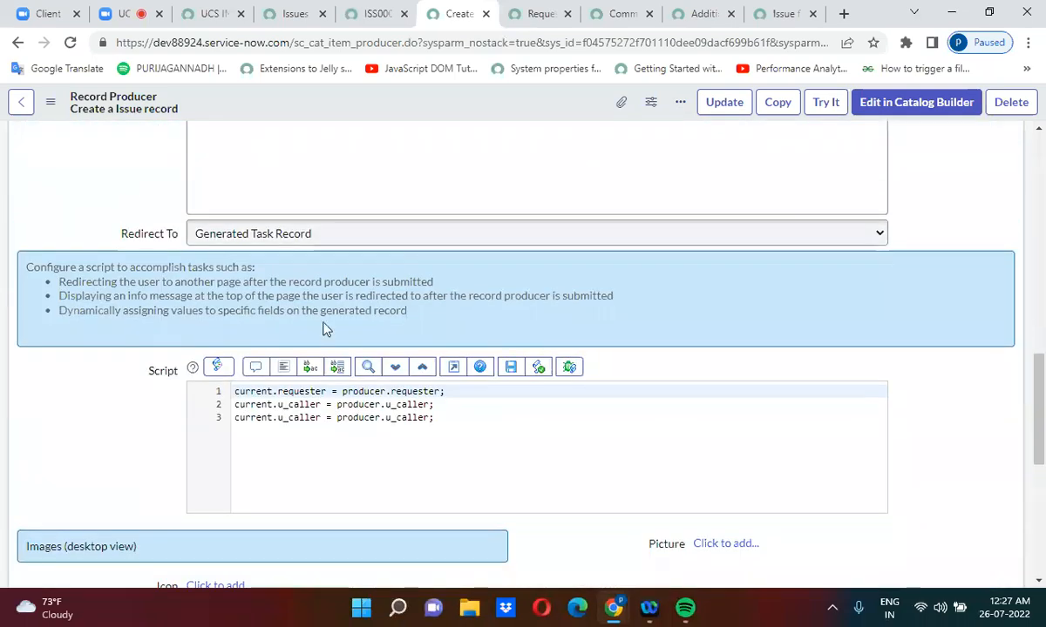
double_click(305, 407)
key("ctrl+v")
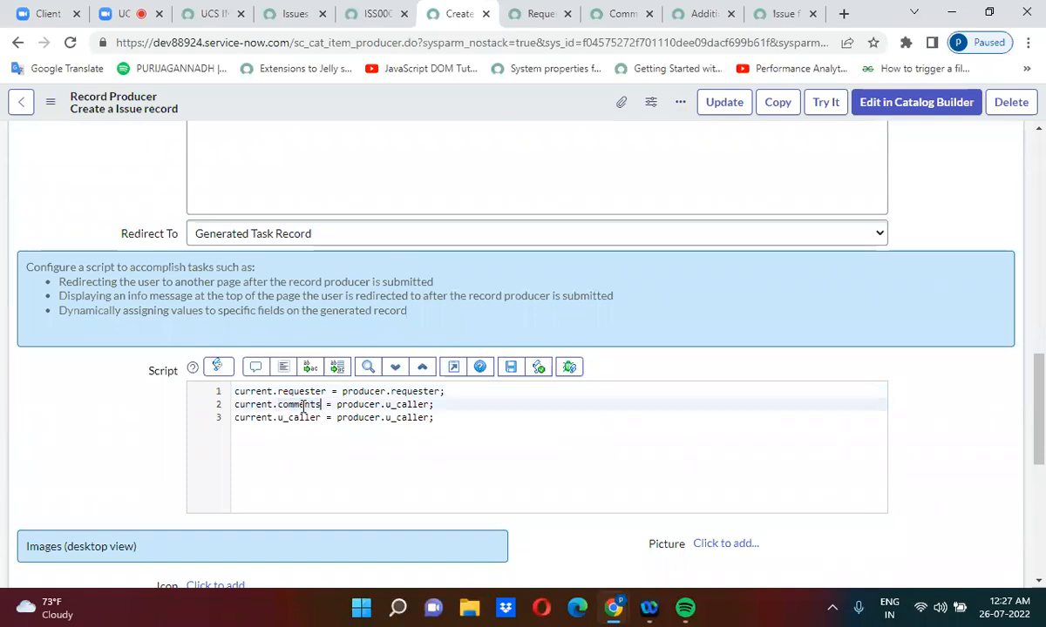
double_click(406, 406)
key("ctrl+v")
Change the Name of the Additional Comments variable to additional_comments in the Variables list
scroll(144, 471, "down", 1)
scroll(143, 472, "down", 5)
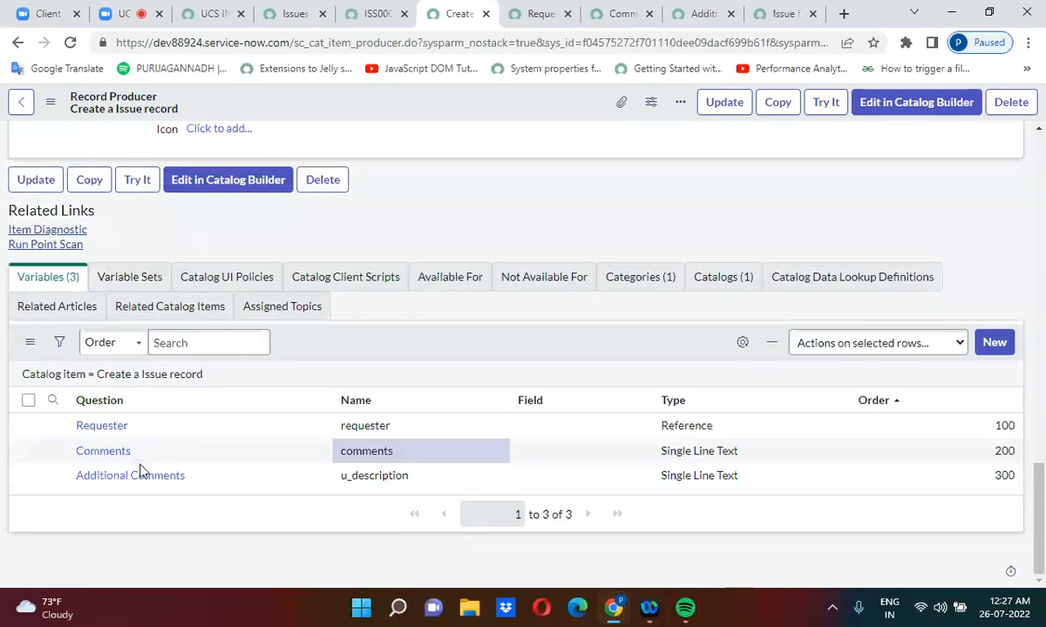
double_click(421, 476)
key("BackSpace")
type("addit")
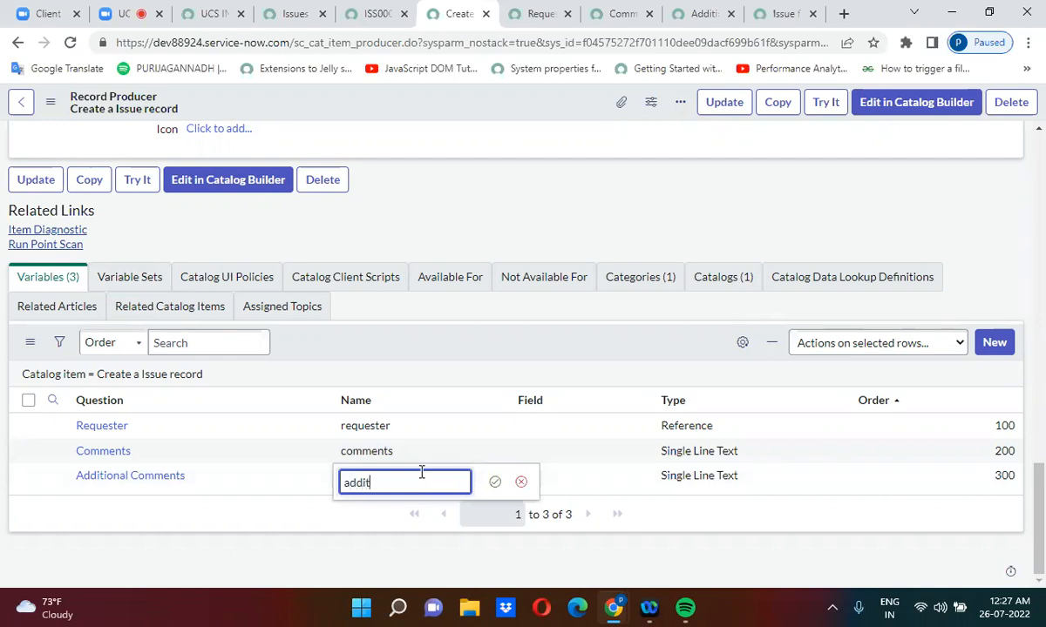
type("ional_comments")
left_click(494, 482)
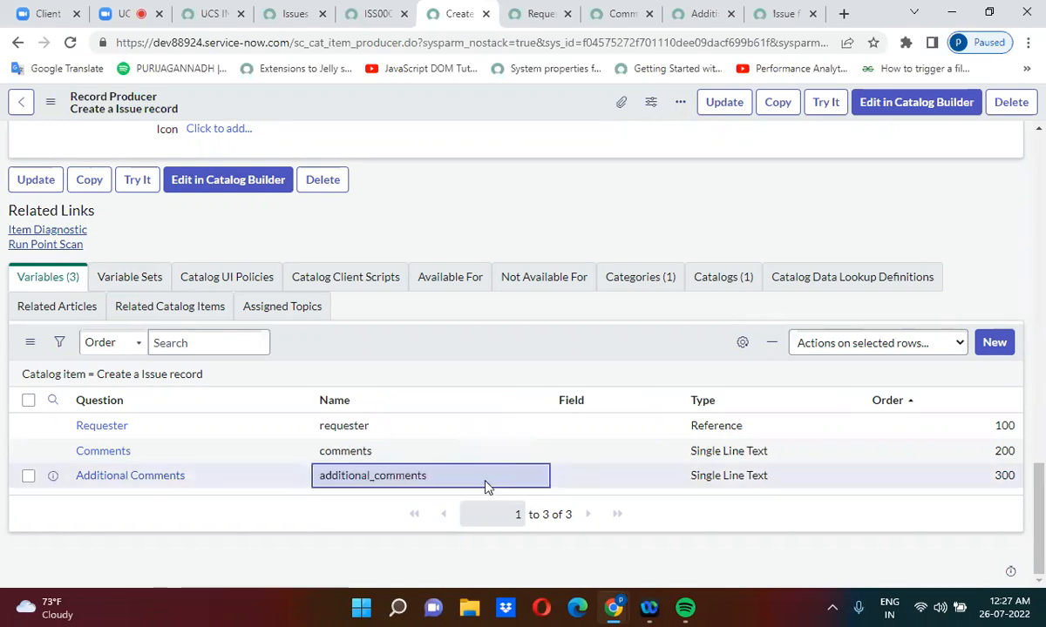
Change script line 3 to "current.additional_comments = producer.additional_comments;" using the copied variable Name, and save the record producer
left_click_drag(437, 484, 320, 488)
key("ctrl+c")
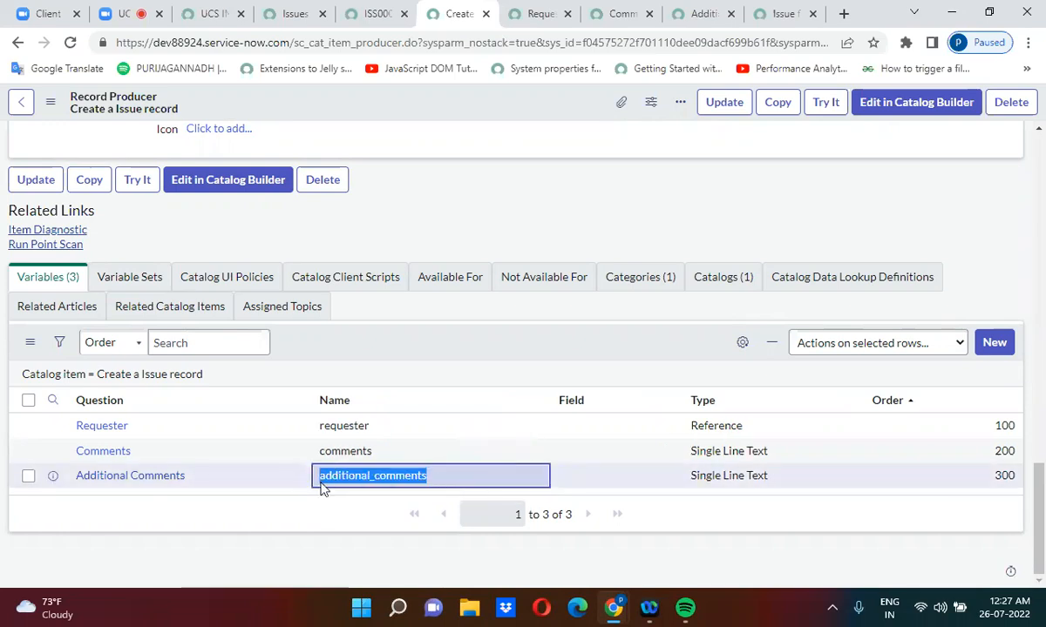
left_click_drag(1040, 504, 1039, 388)
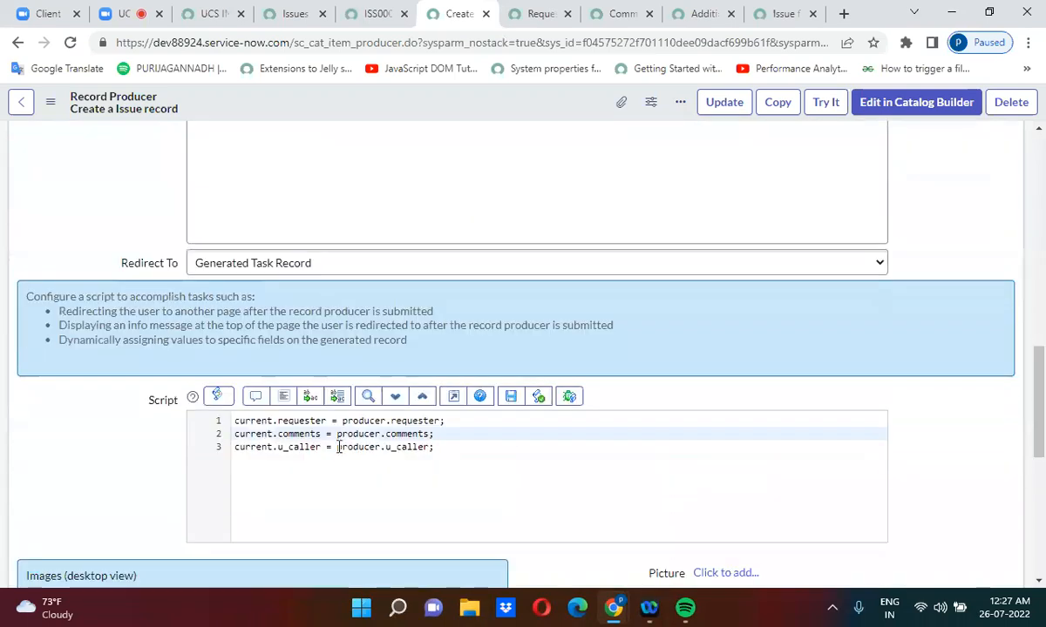
double_click(296, 447)
key("ctrl+v")
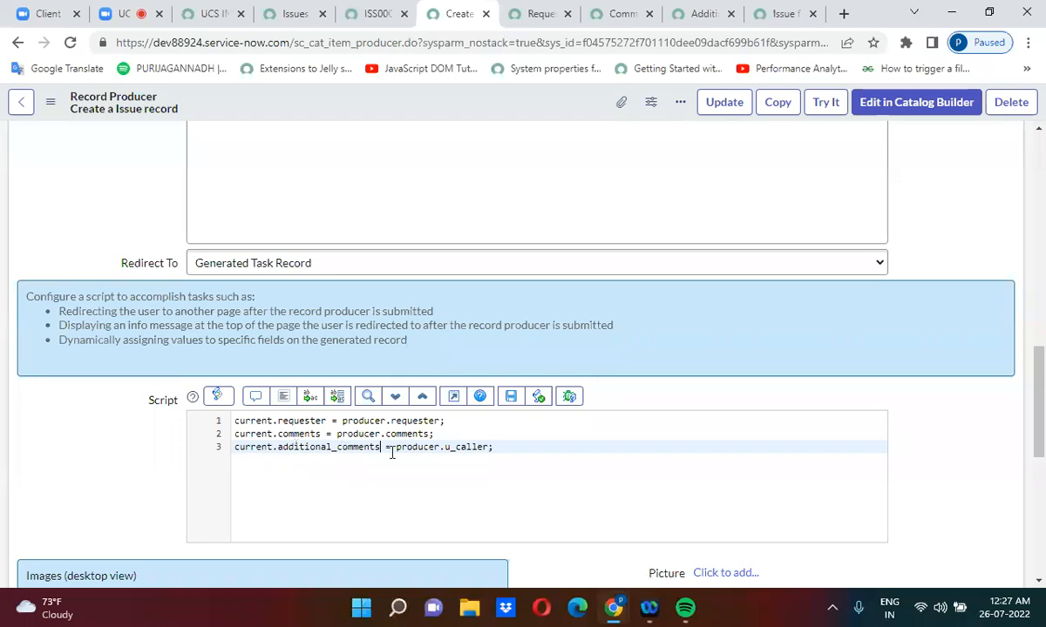
double_click(459, 447)
key("ctrl+v")
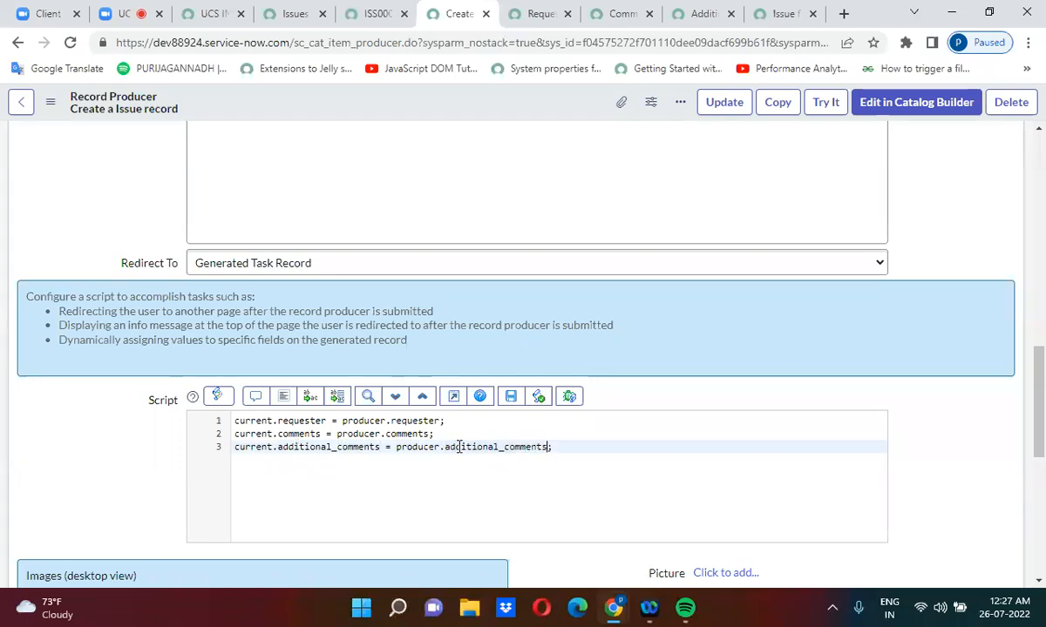
right_click(468, 97)
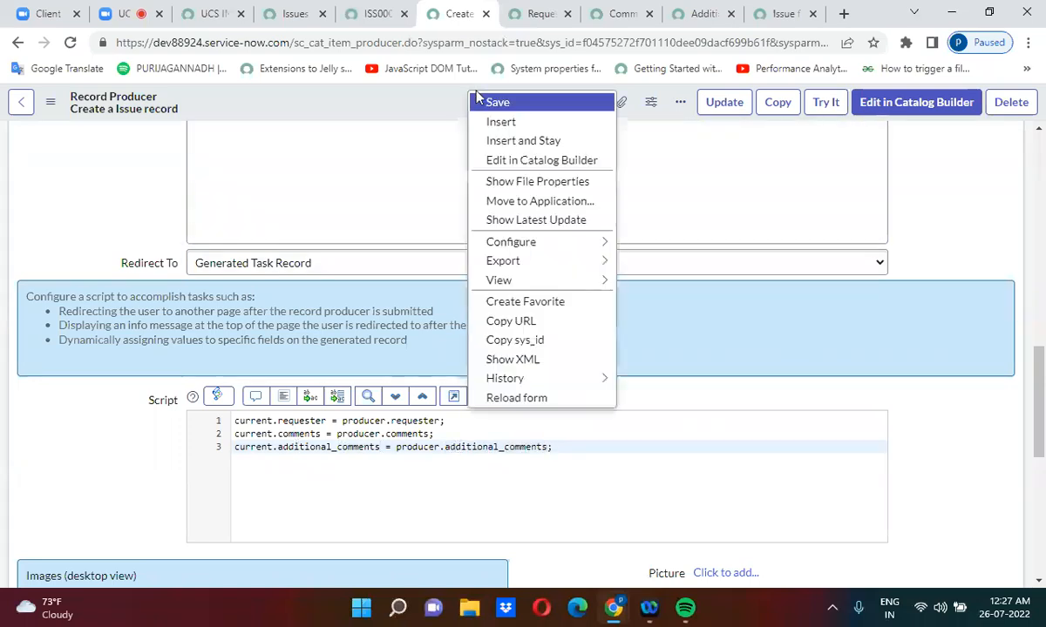
left_click(493, 103)
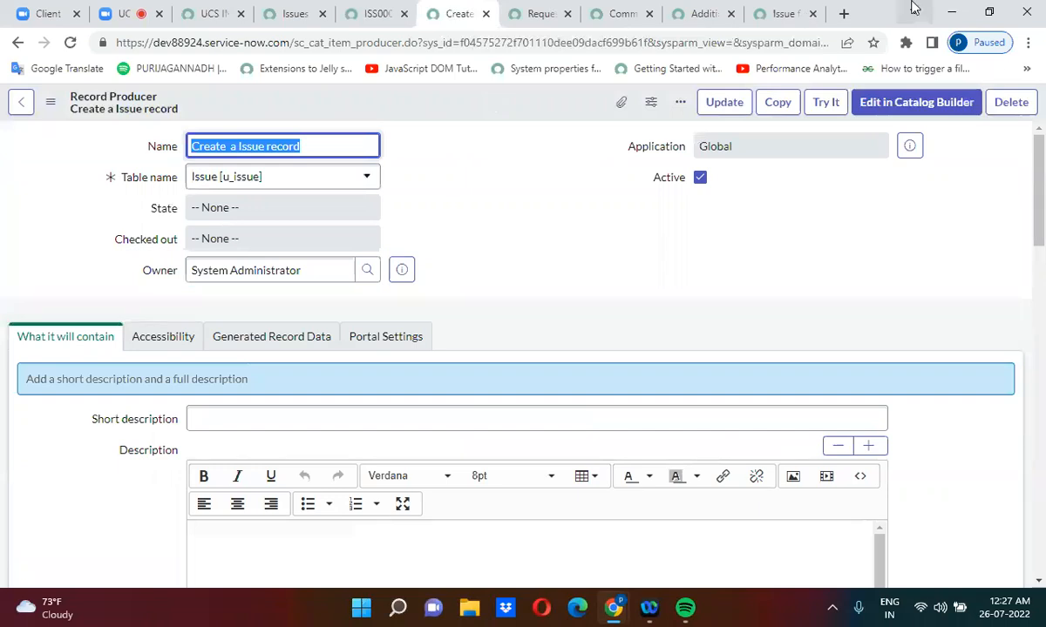
Go back from the previously submitted issue in the service portal to the search results and reopen the Create a Issue record form
left_click(779, 13)
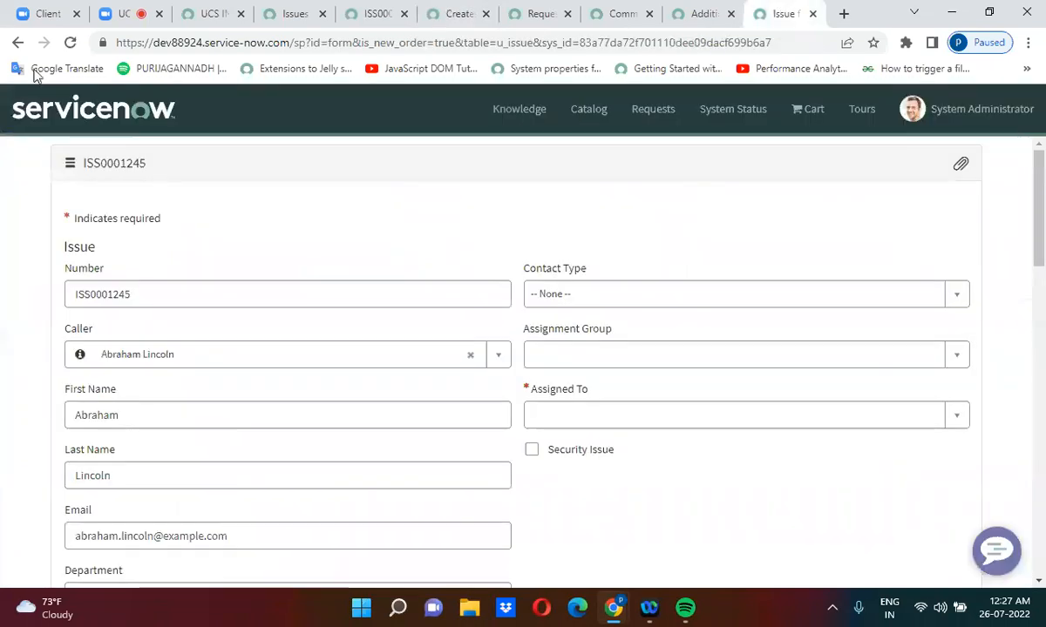
left_click(18, 43)
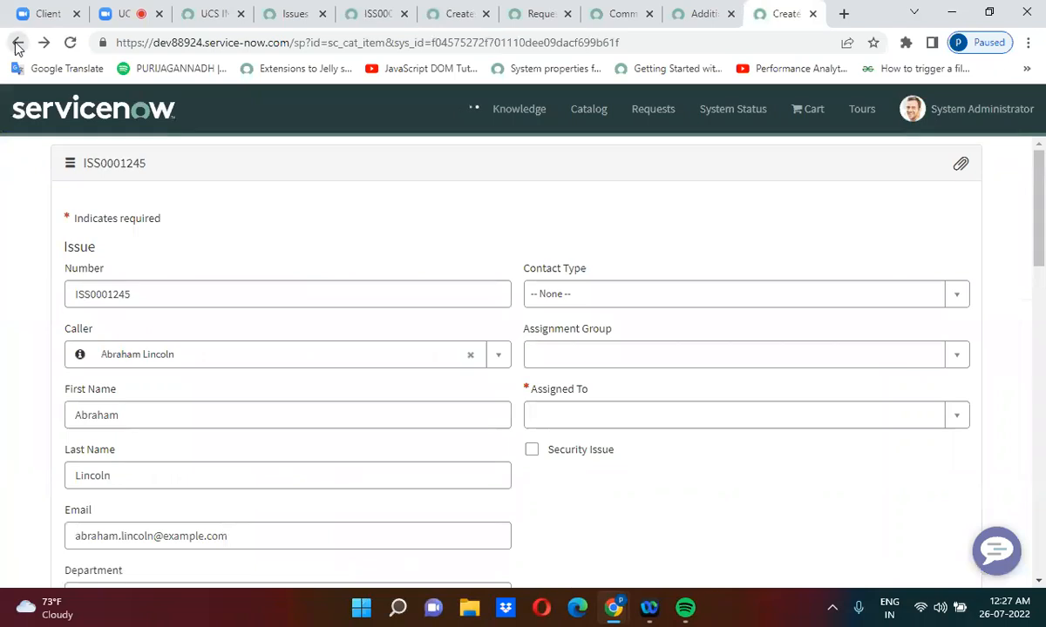
left_click(18, 44)
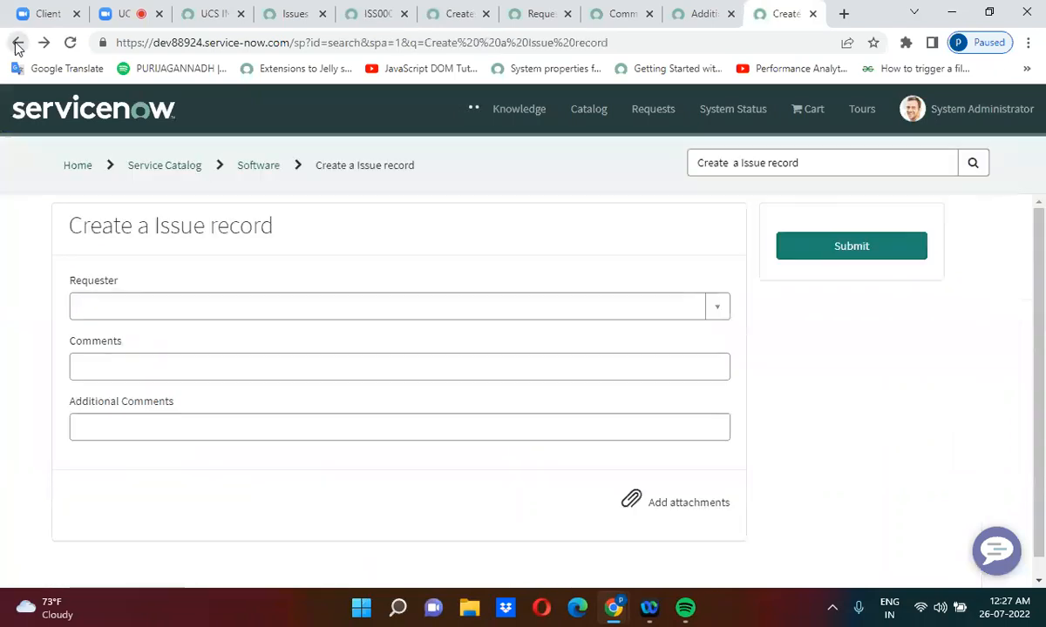
left_click(405, 273)
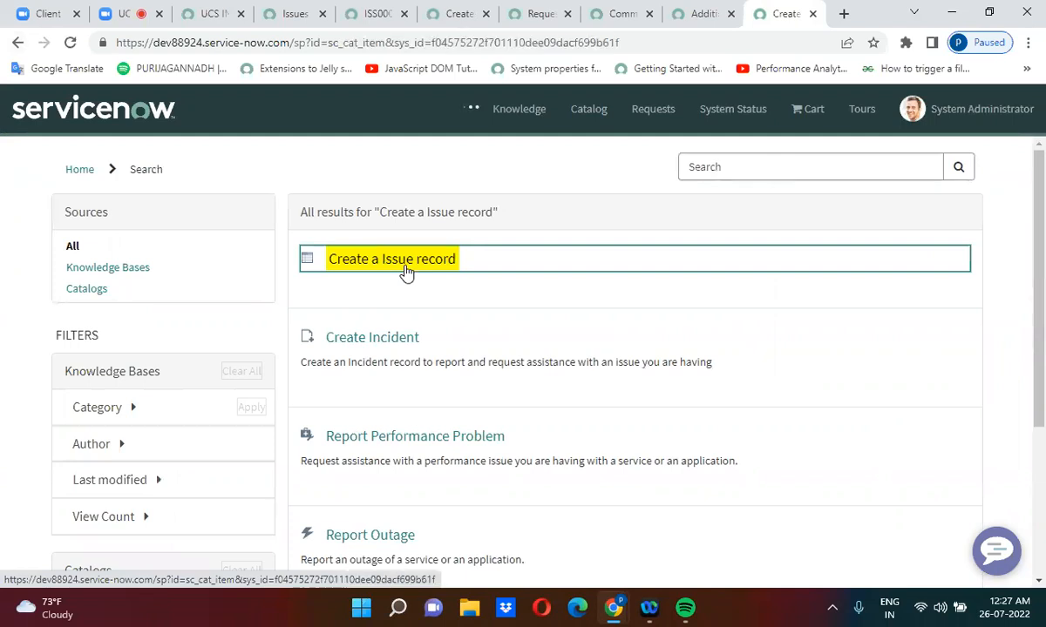
Choose a requester, enter "test 4567" in Comments and "test 3456" in Additional Comments, and submit the form
left_click(222, 316)
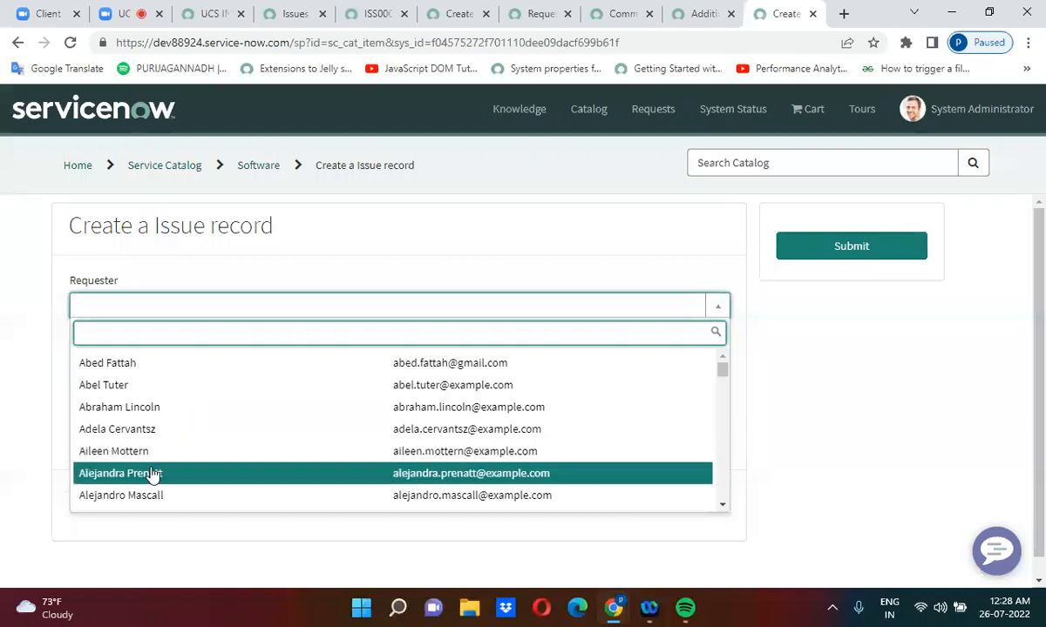
left_click(152, 474)
left_click(210, 366)
type("test 4567")
key("Tab")
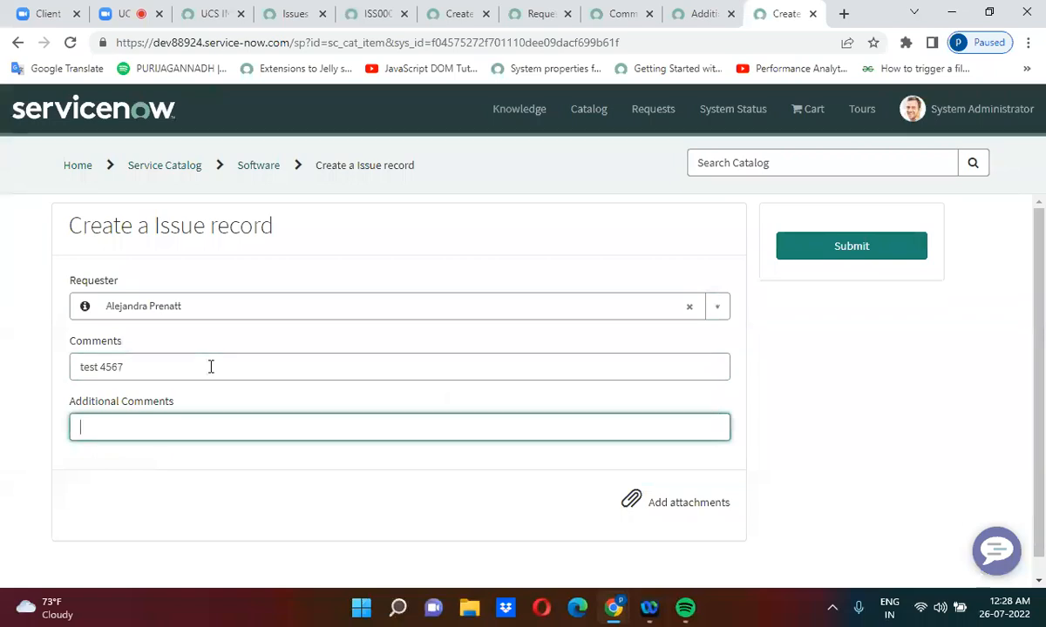
type("test 3456")
left_click(843, 250)
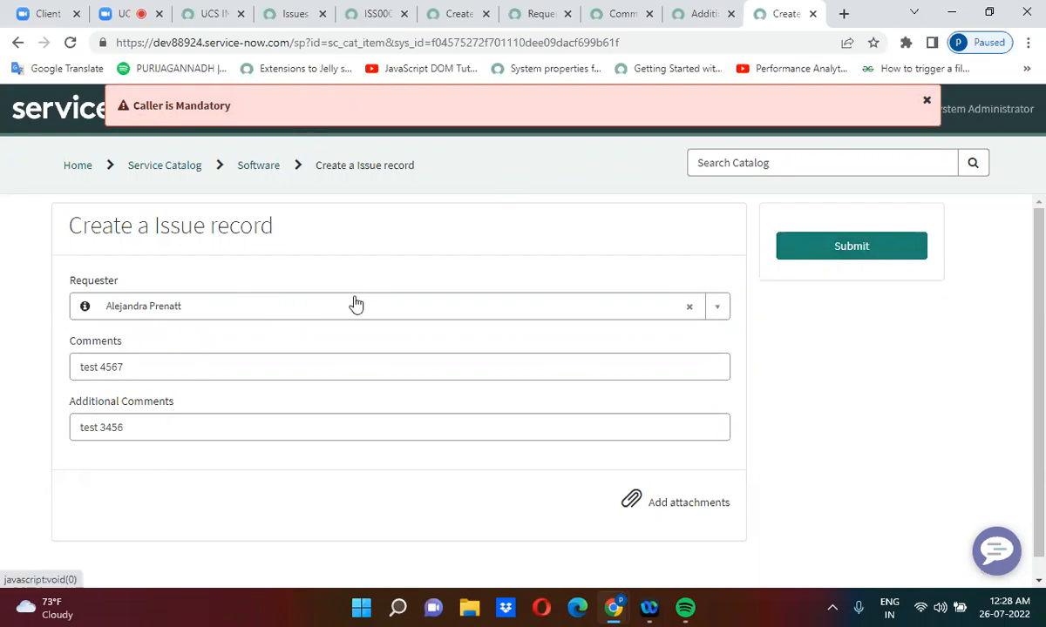
Pick a different requester by searching for "ab", submit the form again and dismiss the error message
left_click(280, 316)
type("ab")
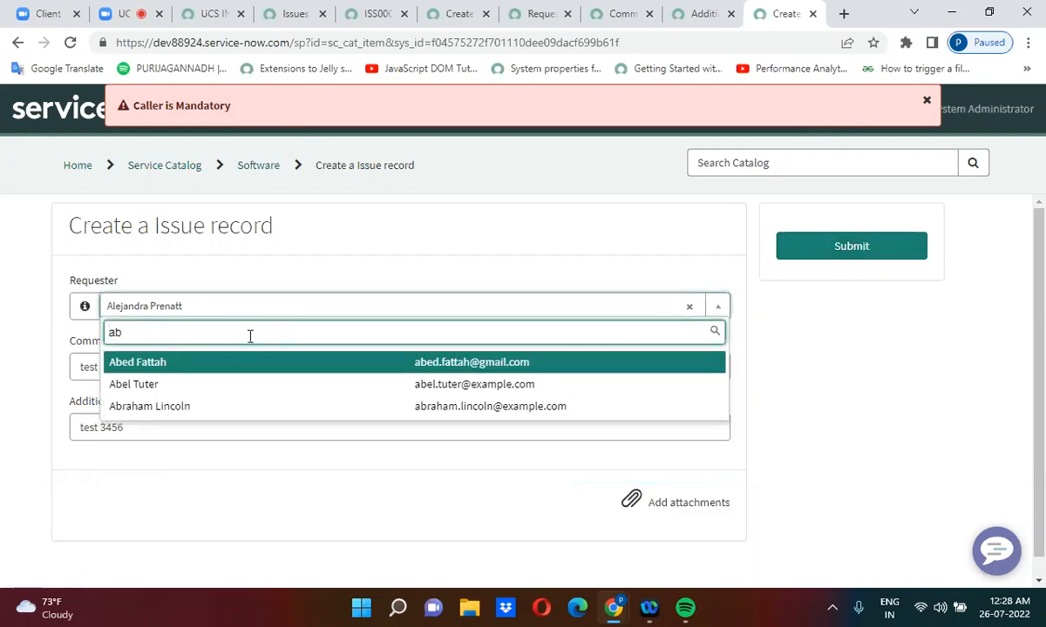
left_click(223, 407)
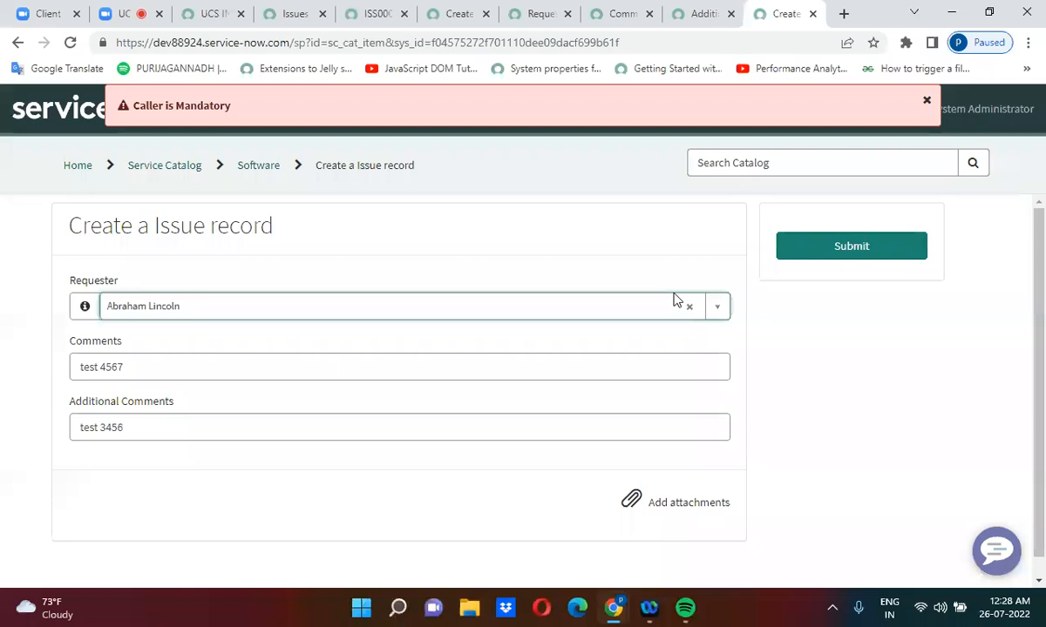
left_click(851, 254)
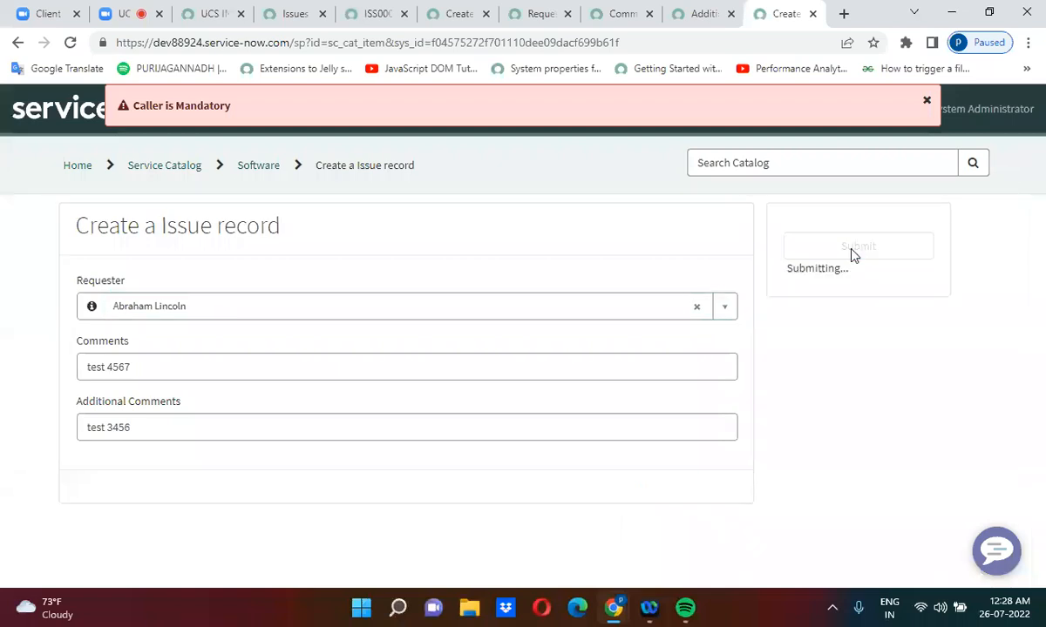
left_click(927, 103)
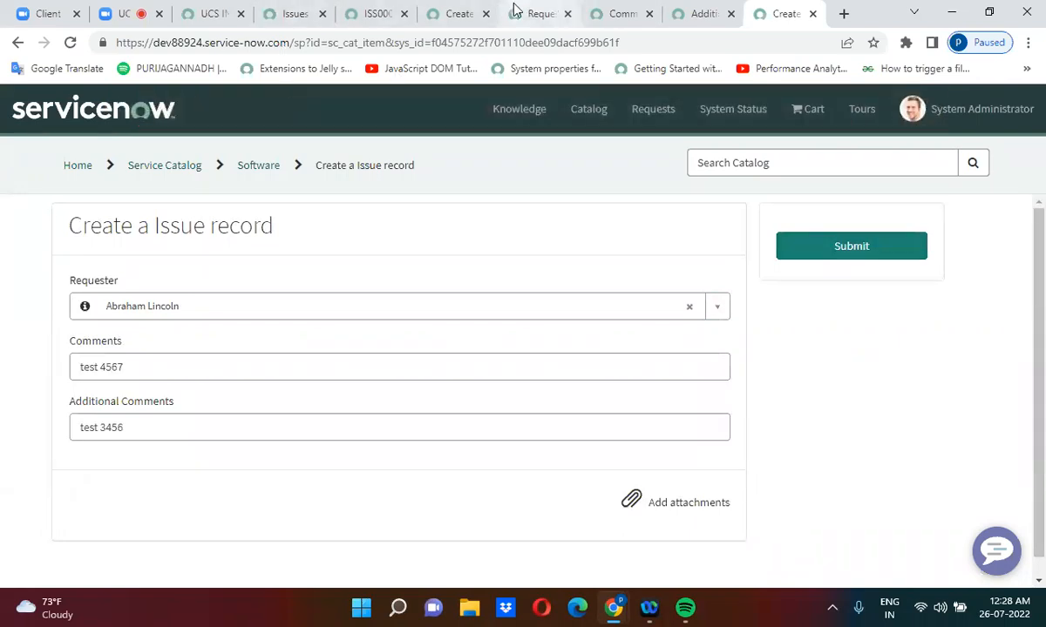
In the record producer's script, change line 1 to "current.u_caller = producer.requester;"
left_click(455, 13)
scroll(506, 370, "down", 5)
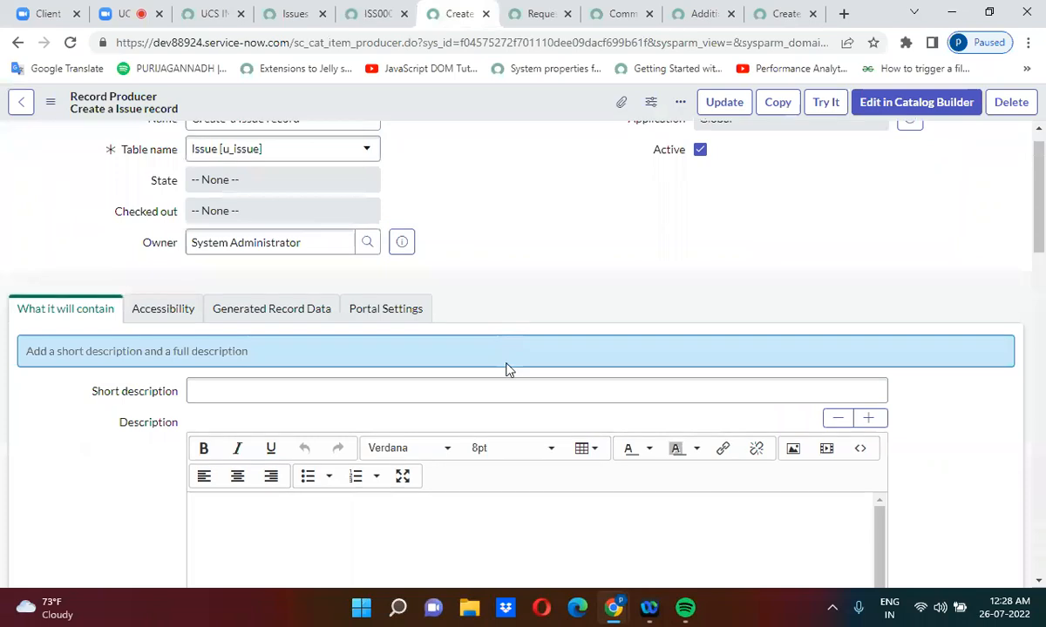
scroll(506, 363, "down", 7)
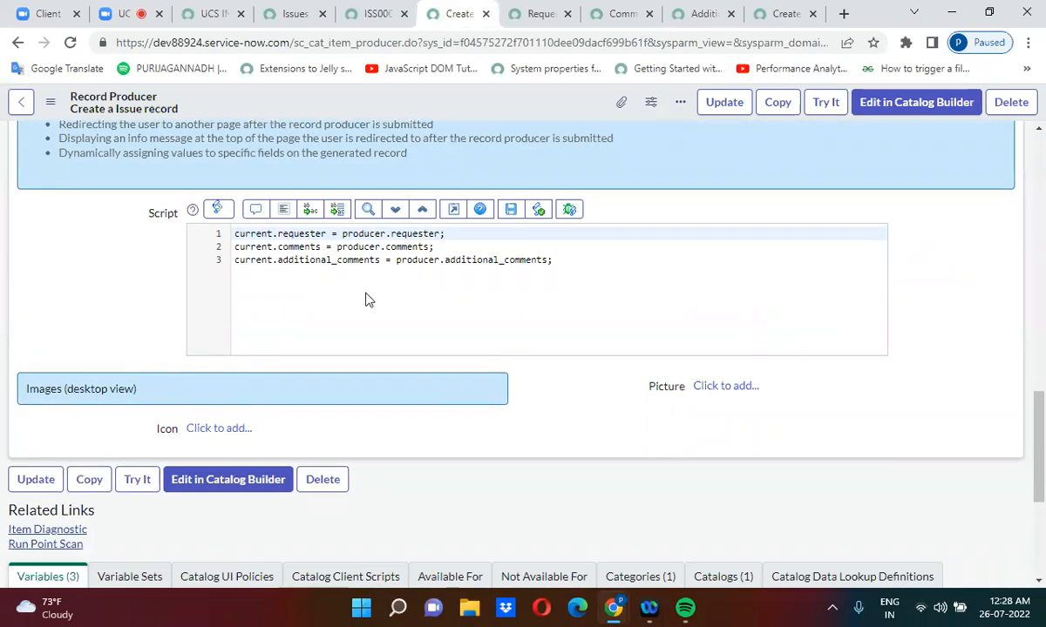
double_click(293, 235)
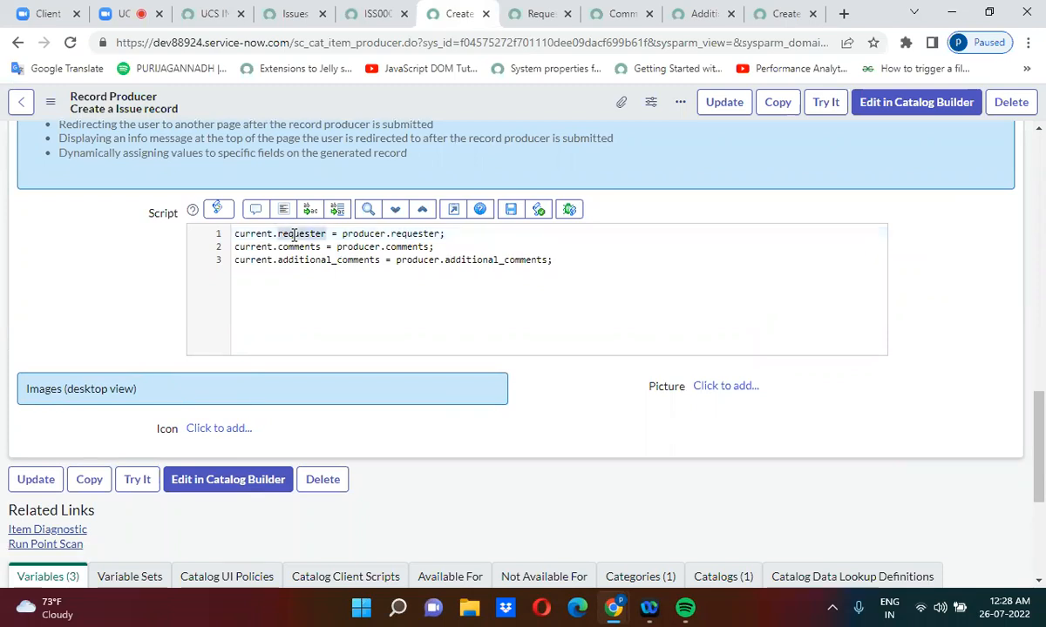
type("u_calle")
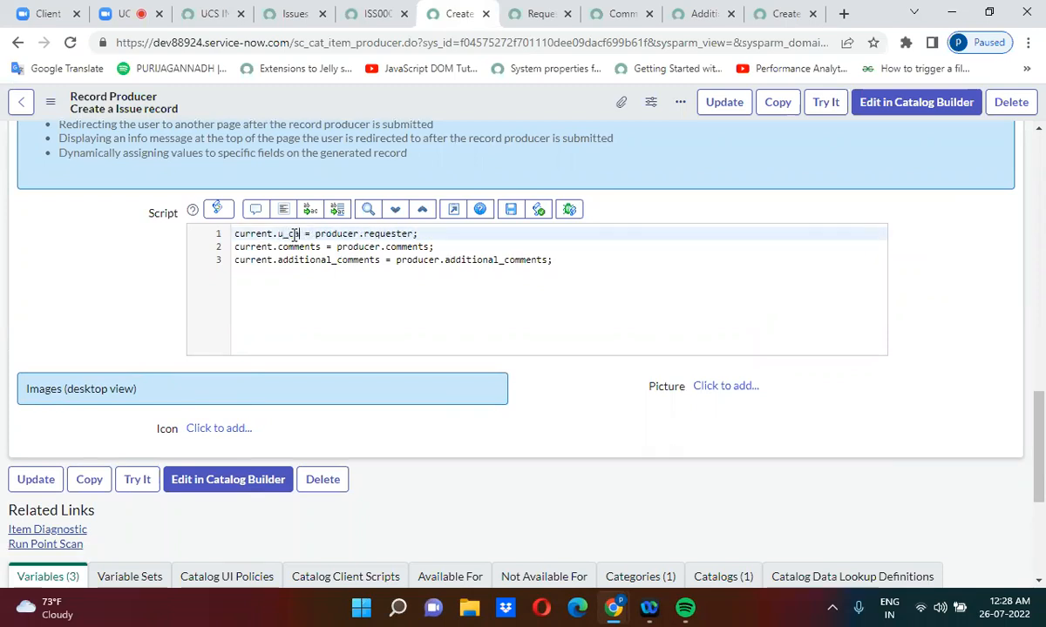
type("r")
Change the target fields in script lines 2 and 3 to u_short_description and u_description
double_click(298, 247)
type("u_")
type("short_")
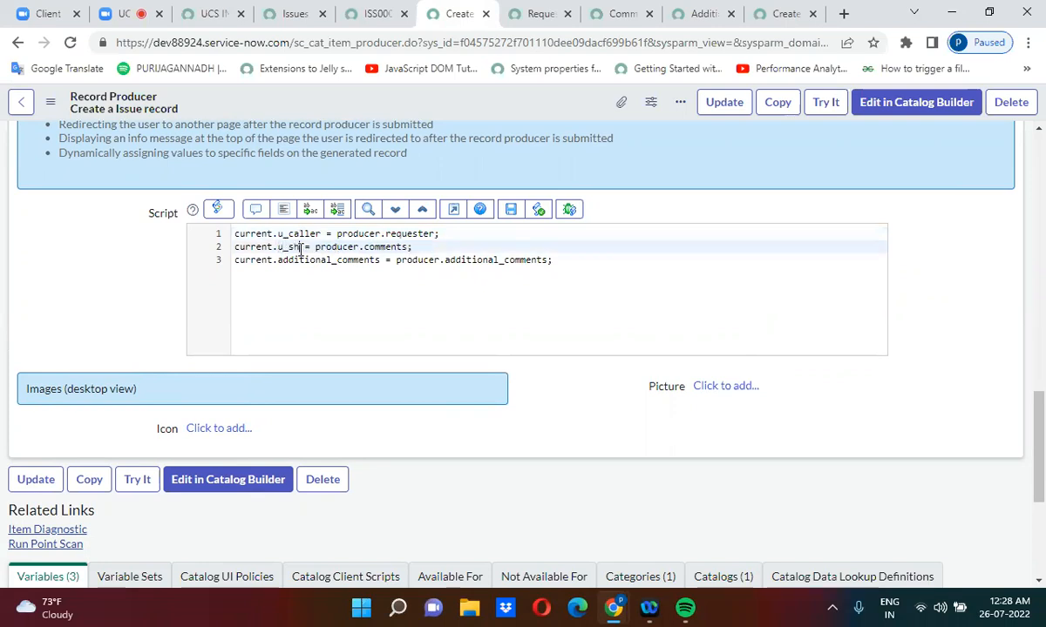
type("description")
double_click(323, 260)
type("u_descript")
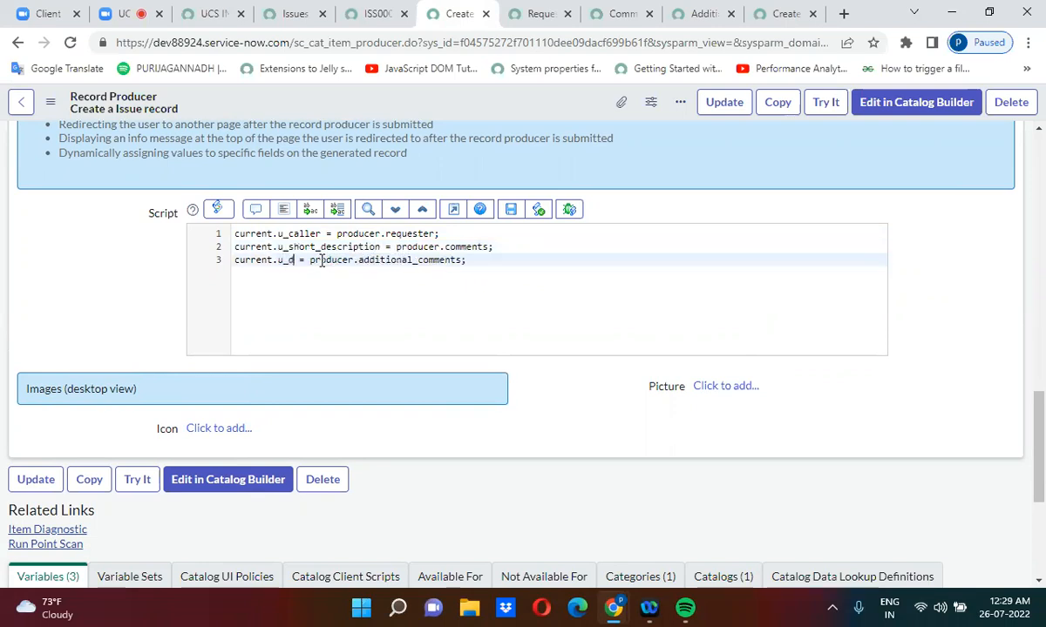
type("ion")
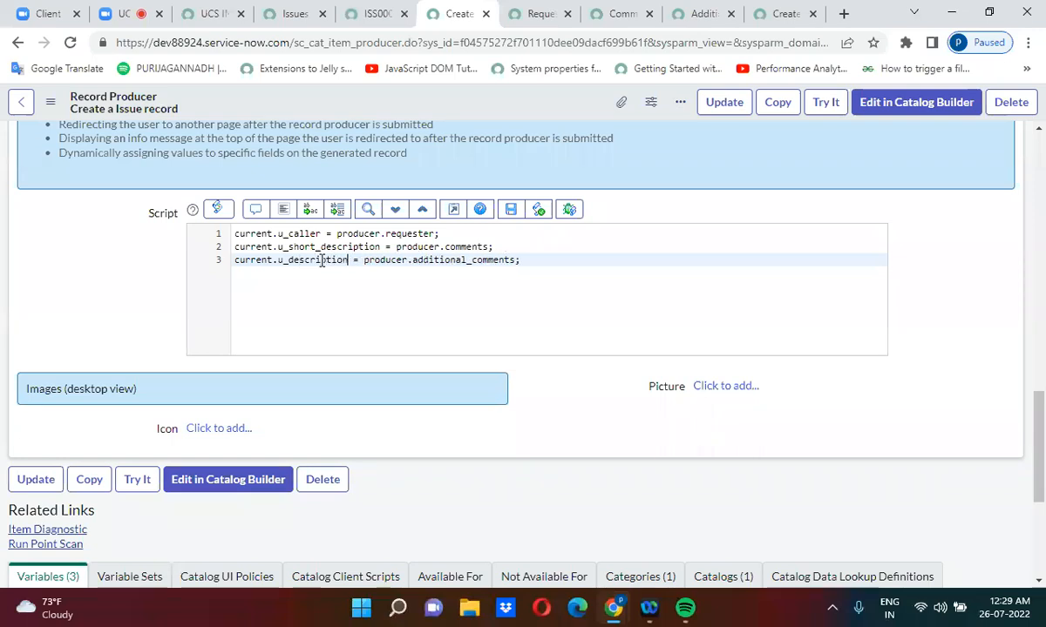
left_click(392, 310)
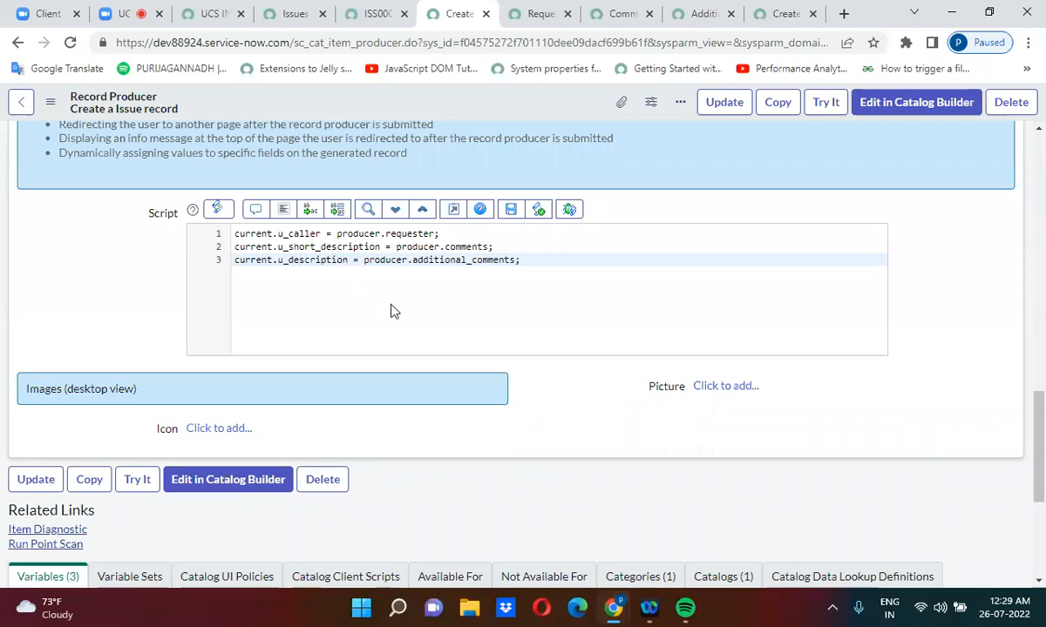
Check the u_caller and requester names in script line 1 and save the record producer
double_click(294, 234)
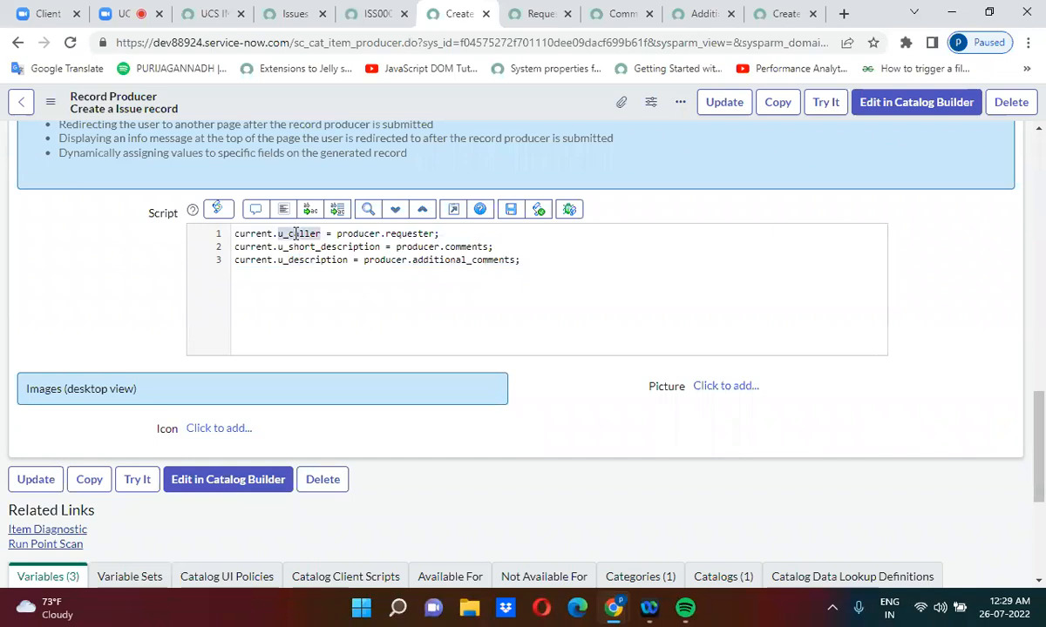
left_click(408, 233)
double_click(408, 234)
right_click(460, 97)
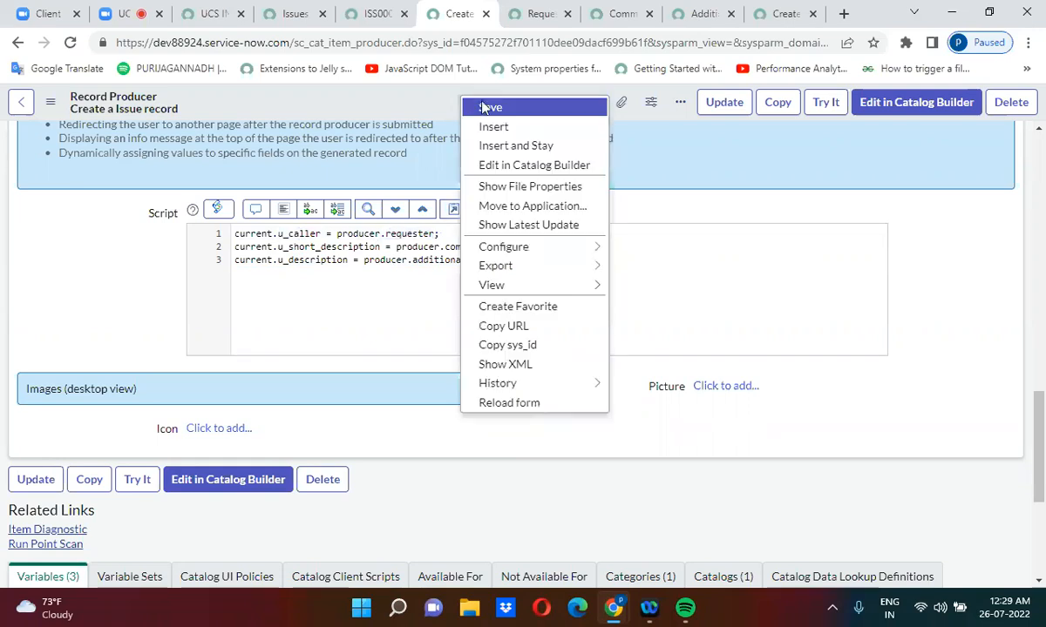
left_click(485, 107)
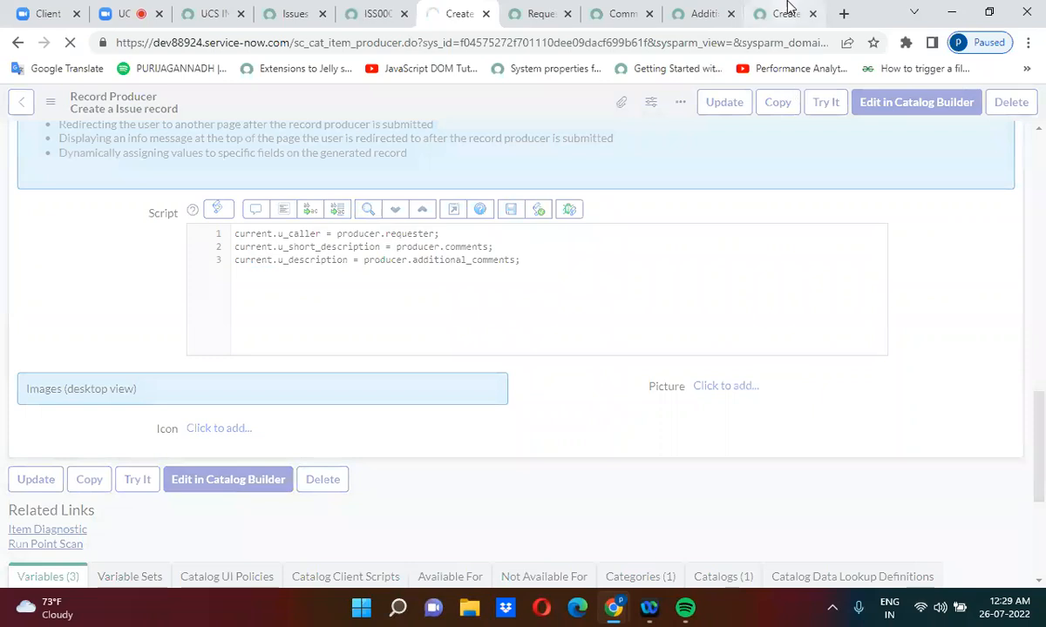
Reload the Create a Issue record form in the service portal to clear its previous entries
left_click(787, 13)
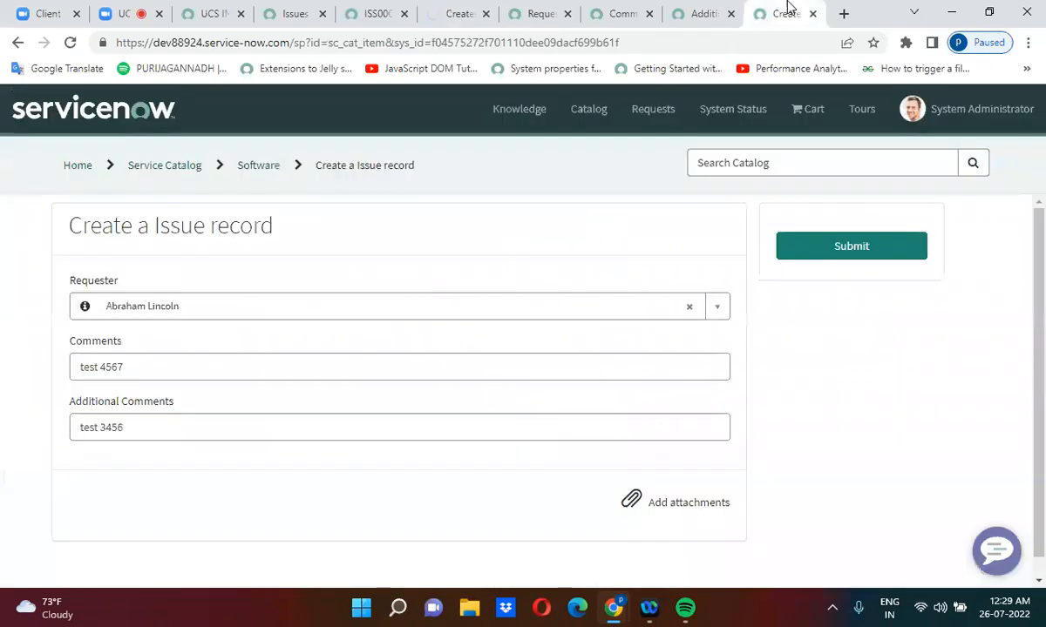
left_click(70, 42)
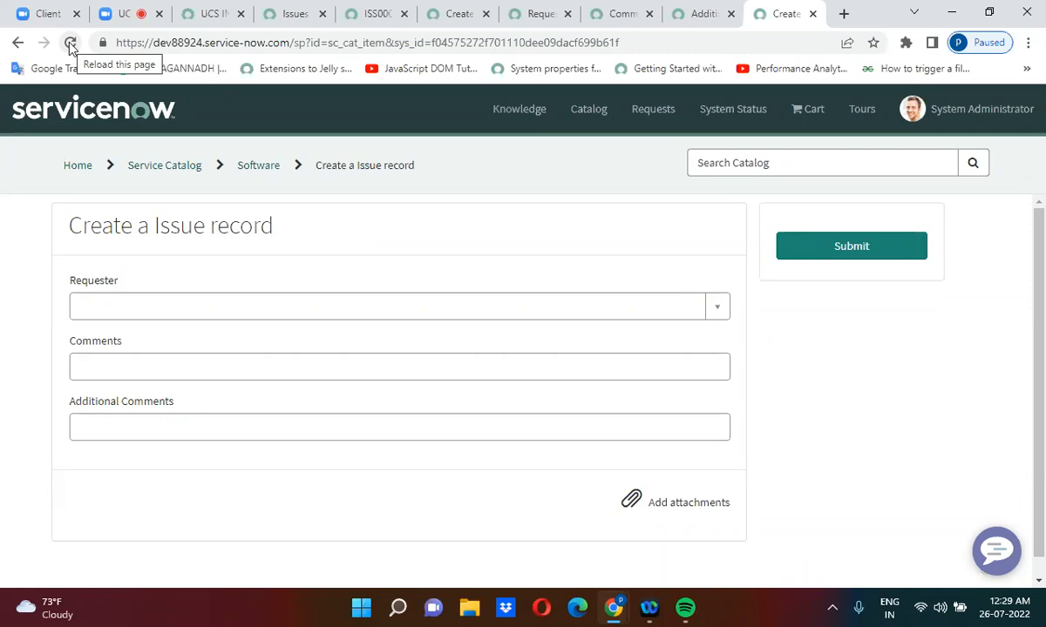
left_click(71, 43)
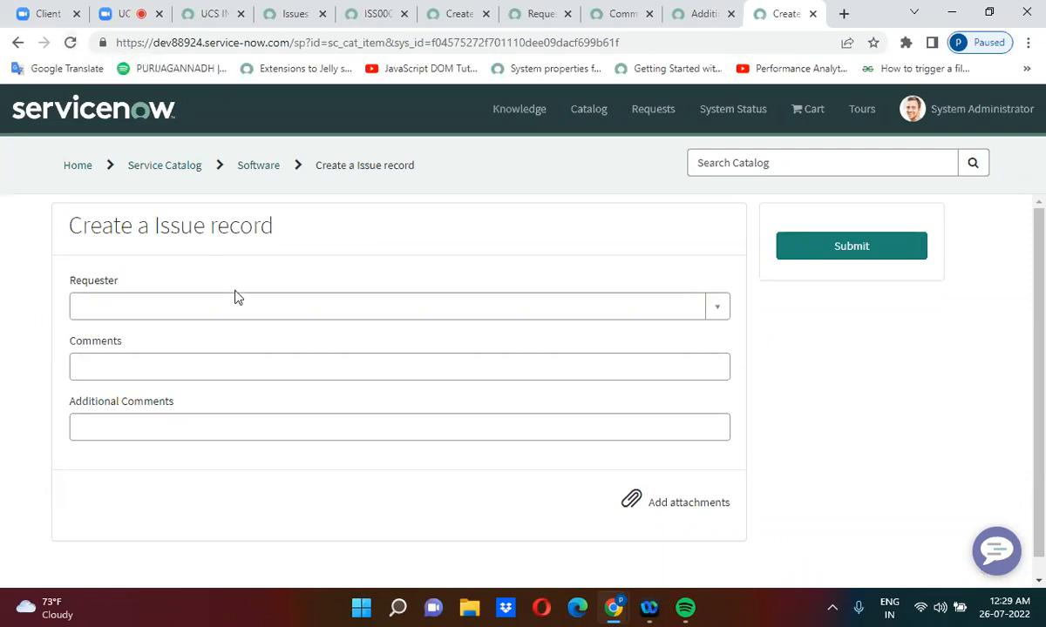
Choose a requester, enter "test4567" in Comments and "test 3456" in Additional Comments, and submit the form
left_click(232, 312)
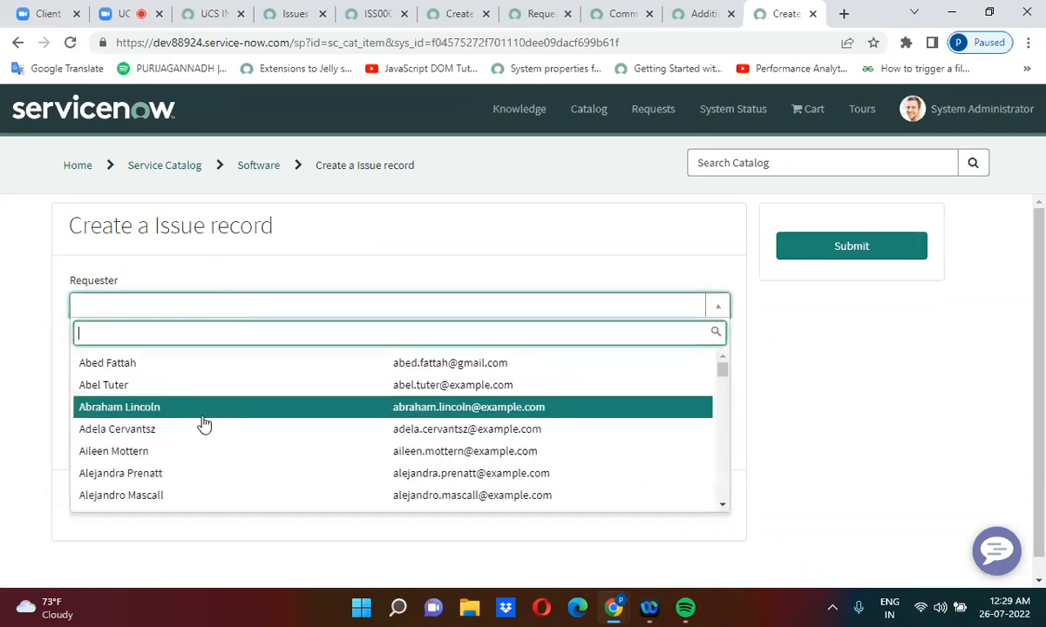
left_click(203, 418)
left_click(168, 359)
type("test4567")
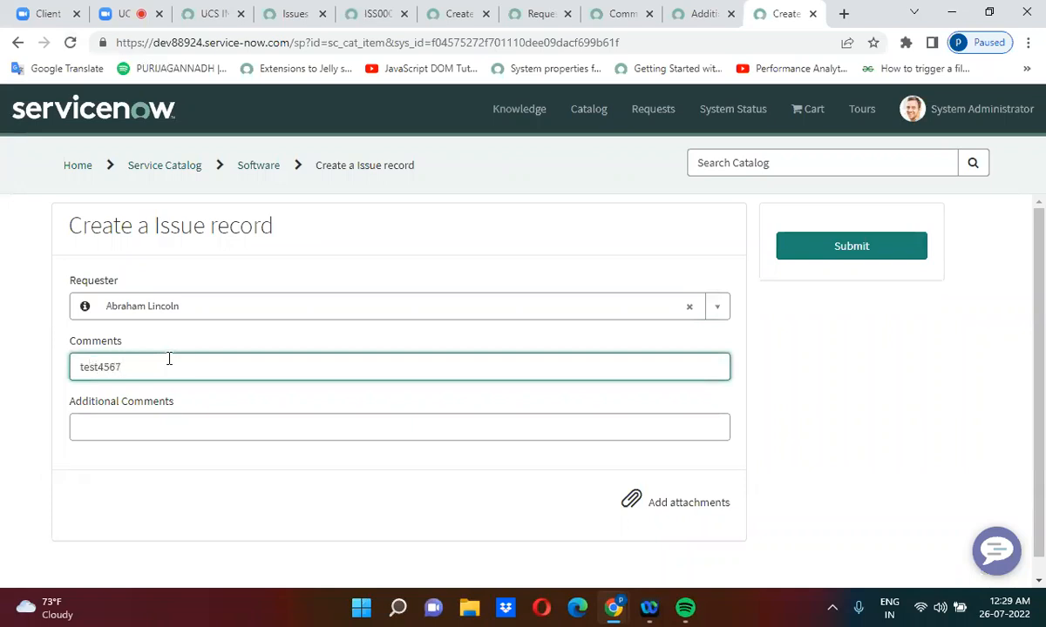
key("Tab")
type("test 3456")
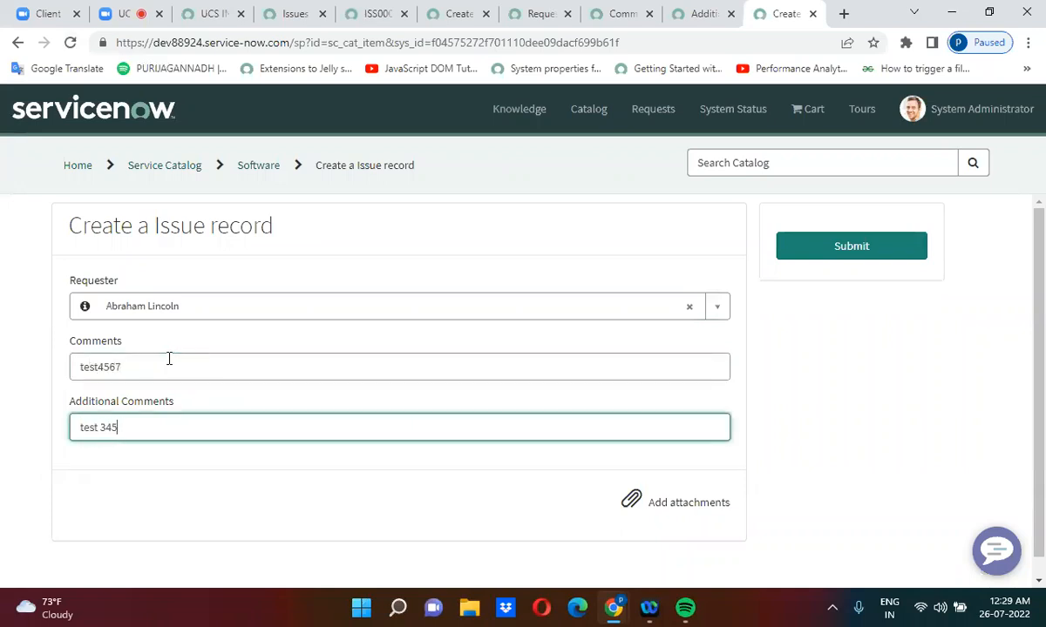
left_click(871, 248)
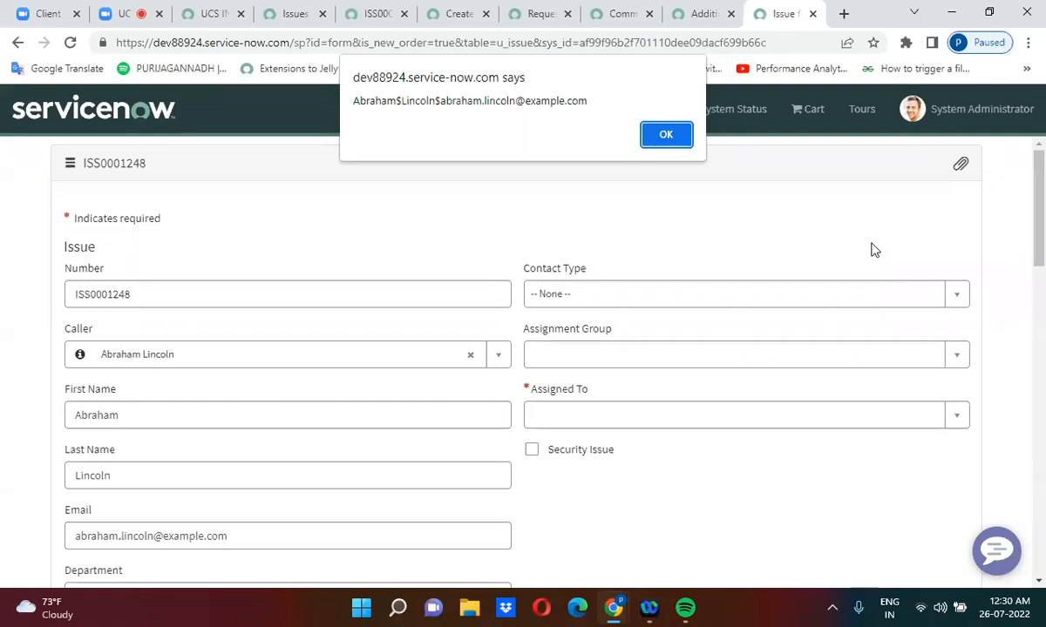
Dismiss the alert and check the Caller, Short Description and Description fields of the submitted issue
left_click(669, 136)
scroll(474, 260, "down", 15)
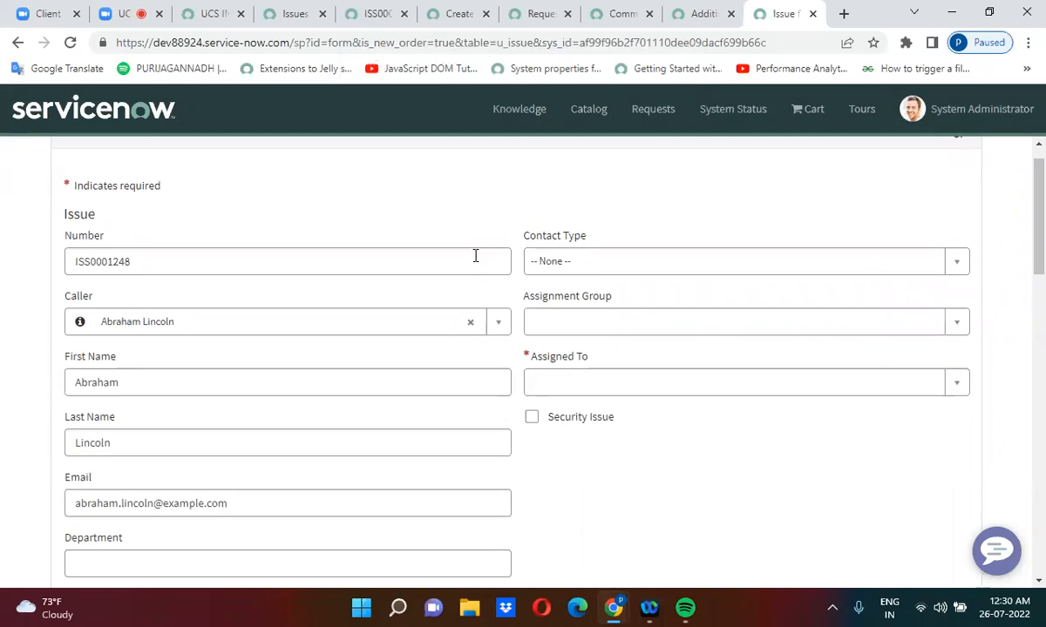
scroll(476, 256, "down", 1)
scroll(476, 257, "up", 1)
scroll(475, 255, "up", 4)
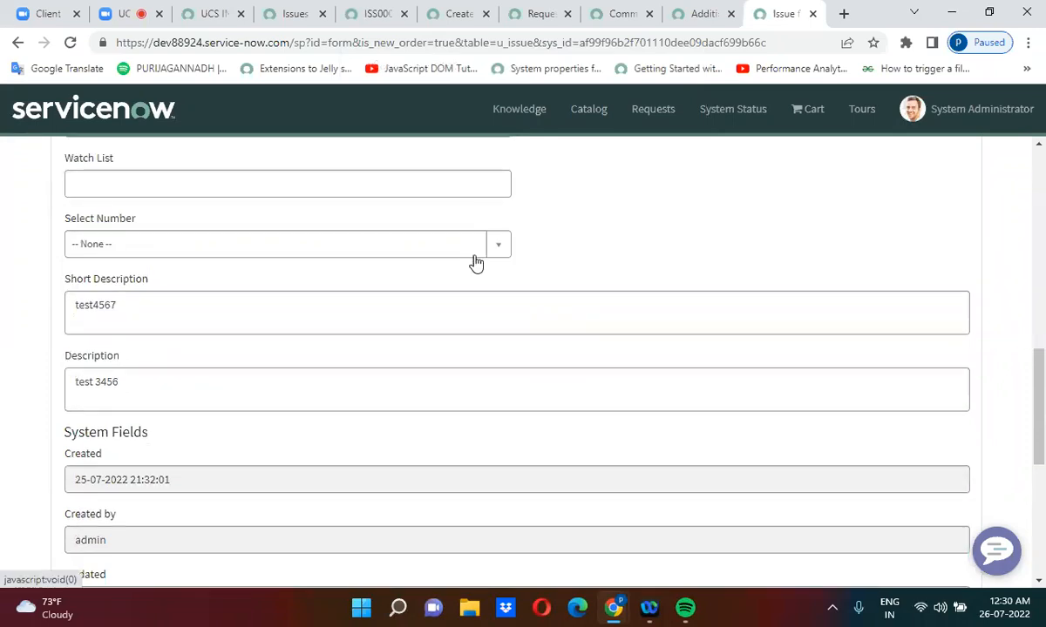
scroll(475, 262, "up", 10)
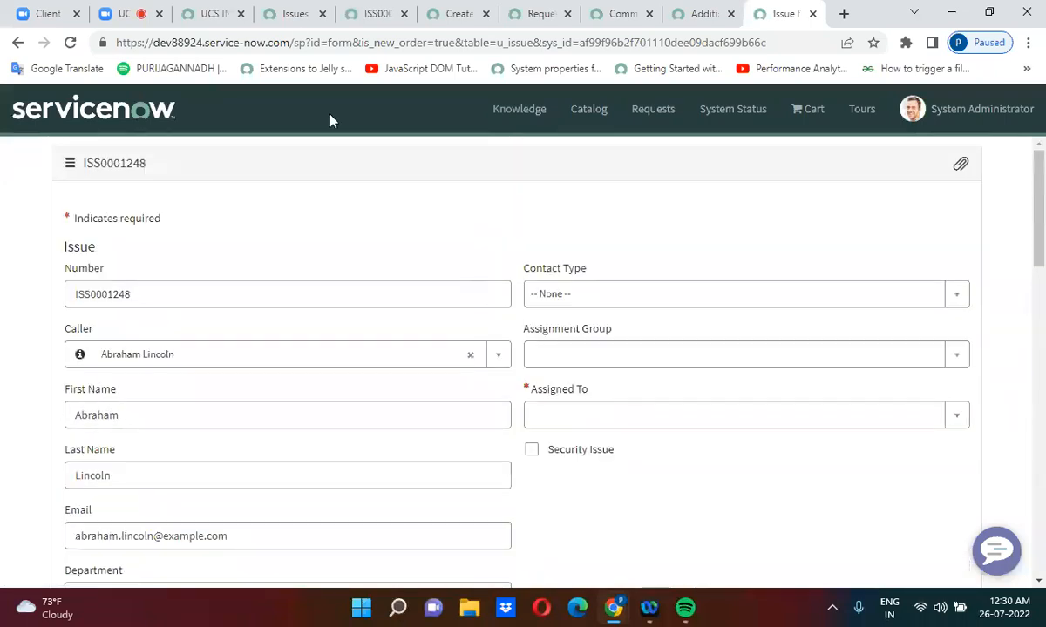
Refresh the Issues list filtered by Class = Issue to check for the new record, and review the record producer's script
left_click(288, 13)
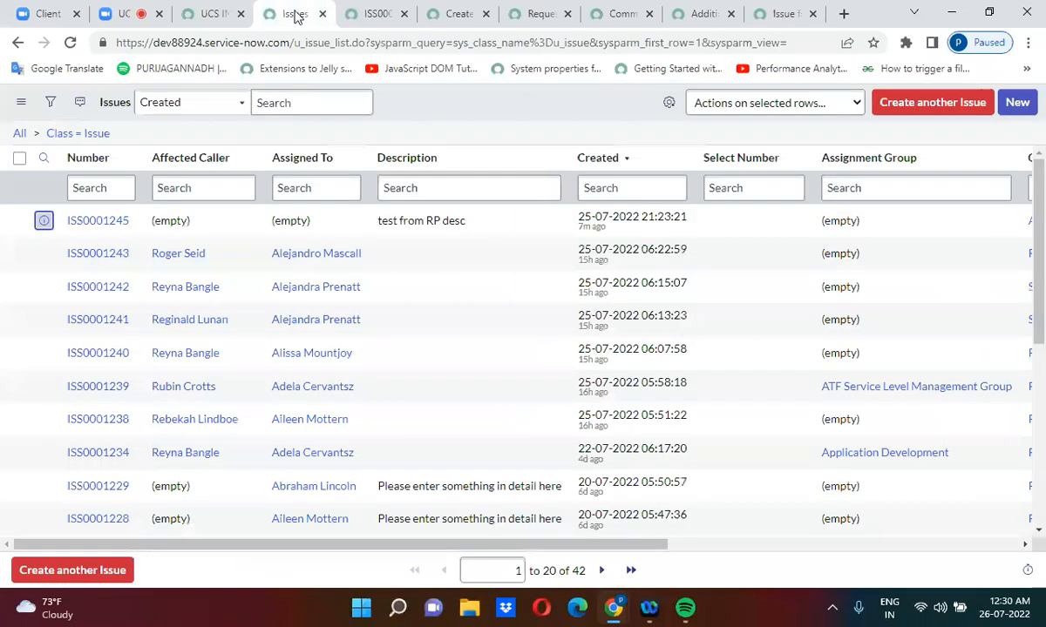
left_click(99, 136)
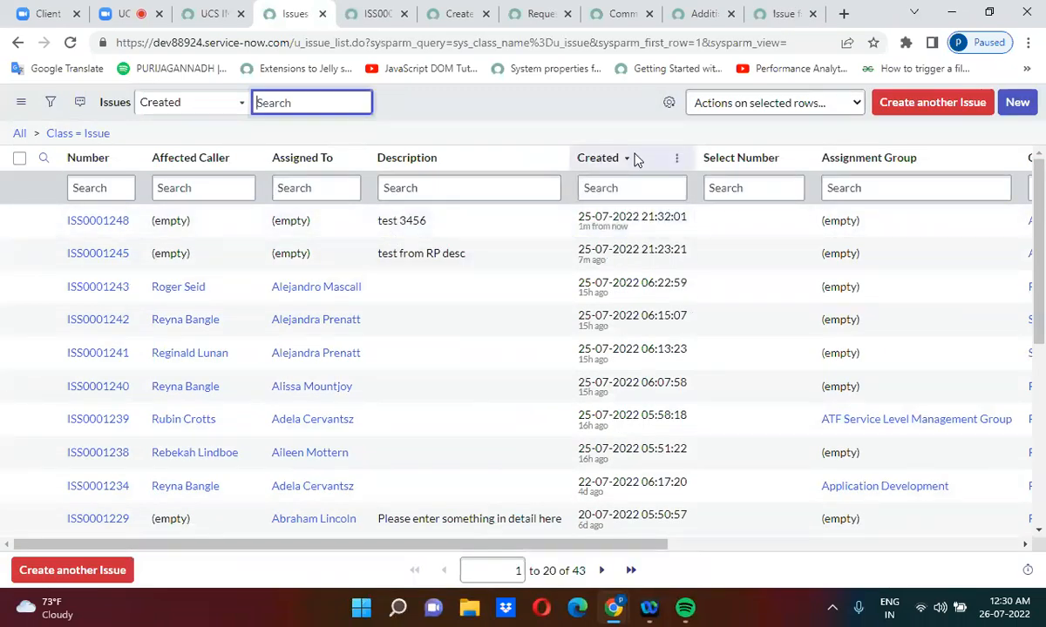
left_click(455, 13)
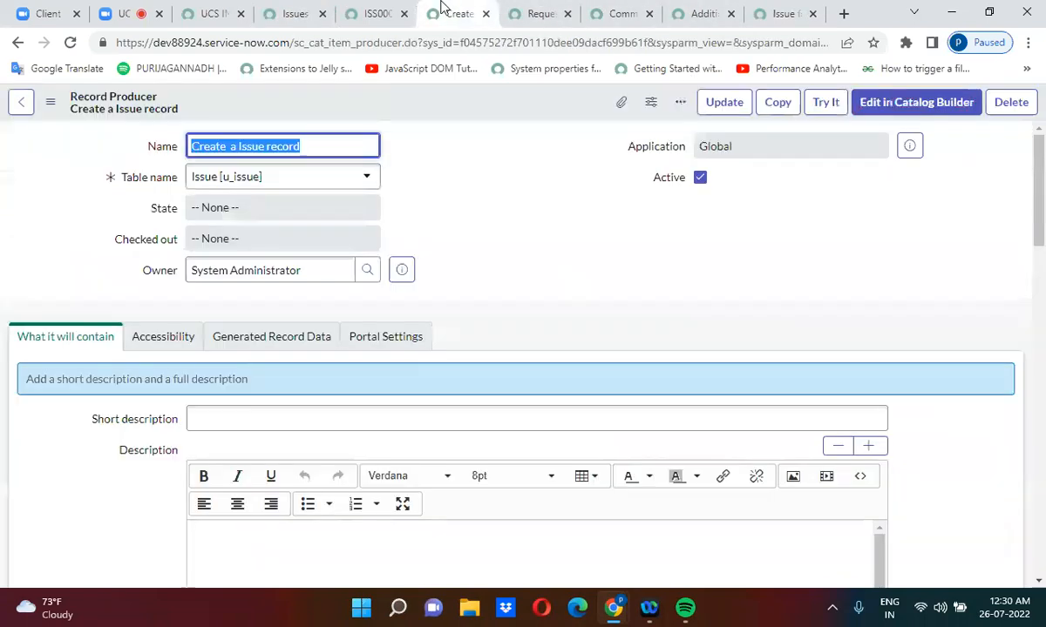
scroll(514, 271, "down", 10)
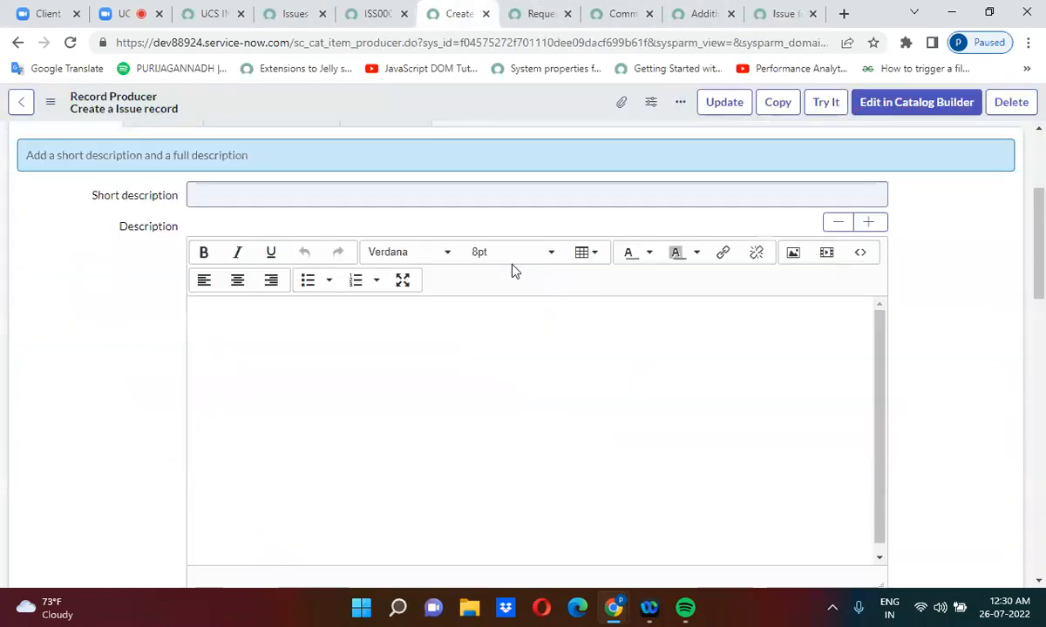
scroll(514, 271, "down", 10)
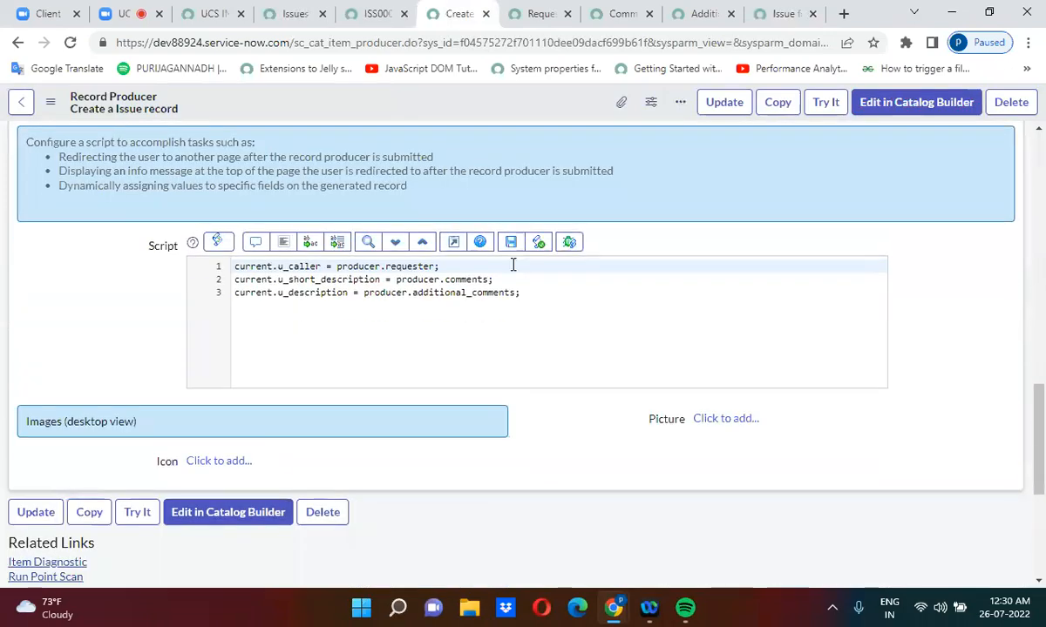
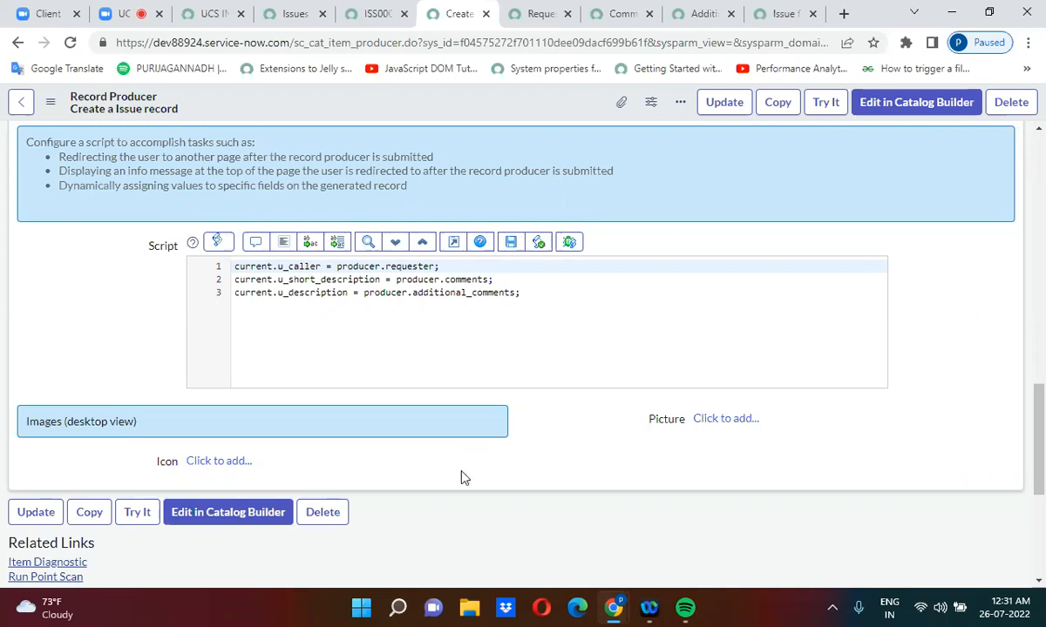
scroll(460, 479, "down", 1)
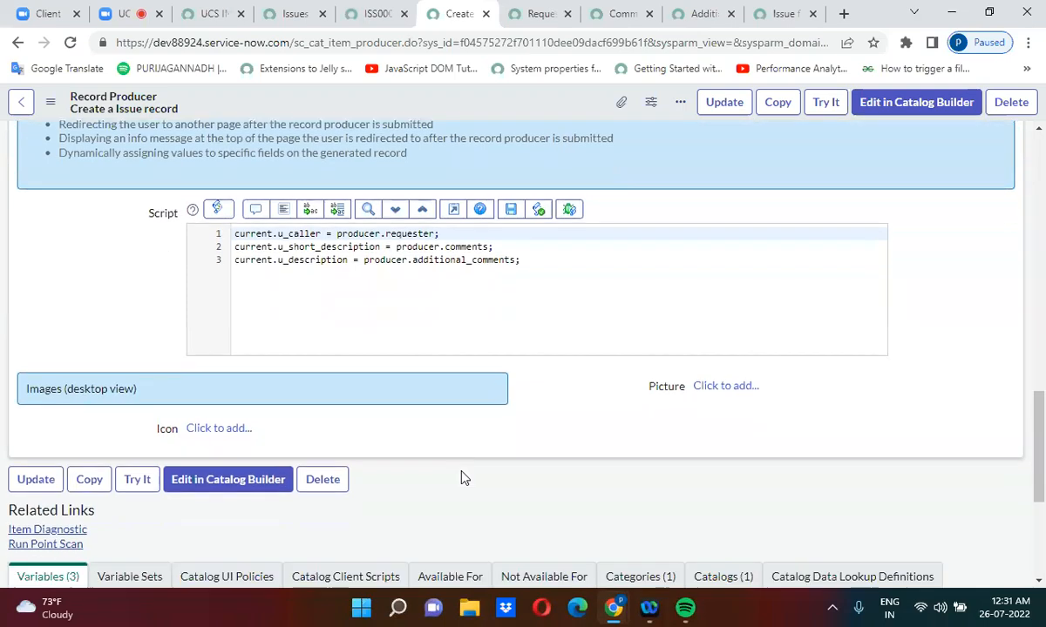
Go back from the submitted issue in the service portal to the blank Create a Issue record form
left_click(795, 18)
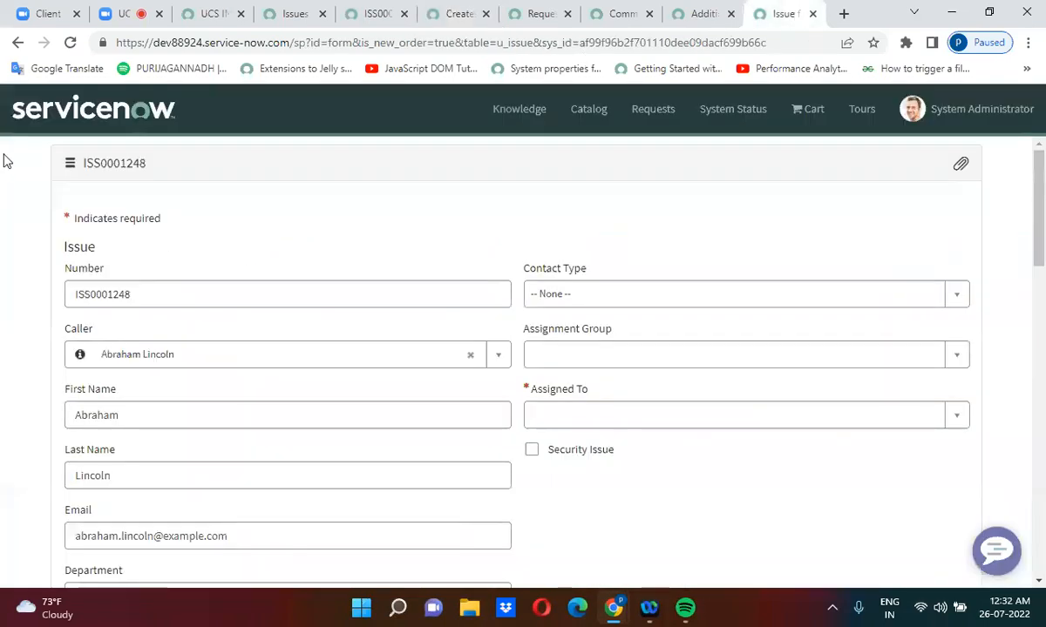
left_click(20, 43)
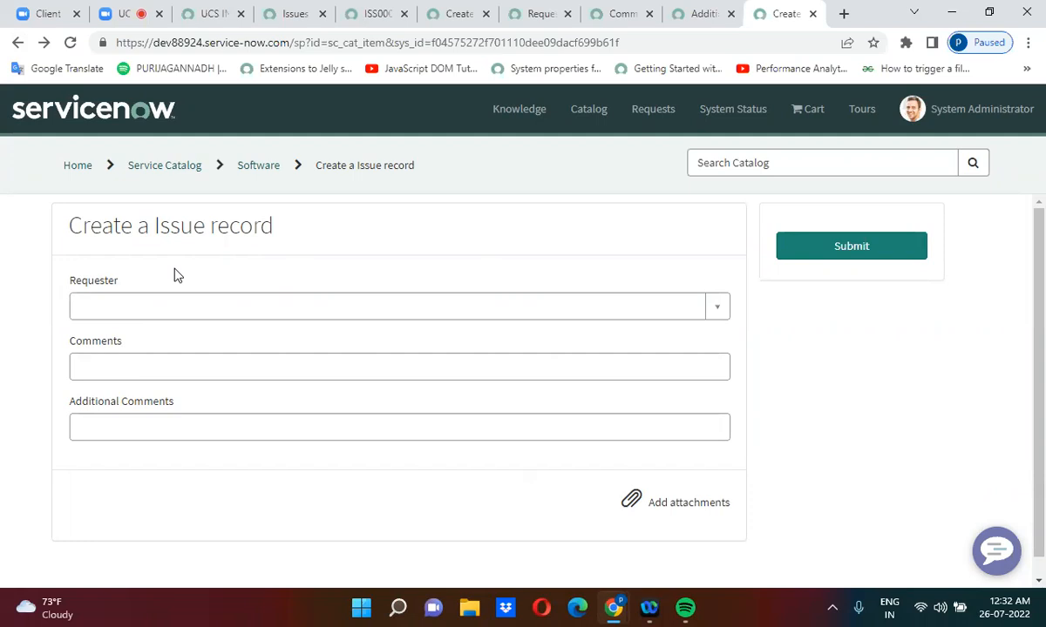
Start a new variable for the Create a Issue record producer and set its type to Select Box
left_click(454, 13)
scroll(433, 422, "down", 3)
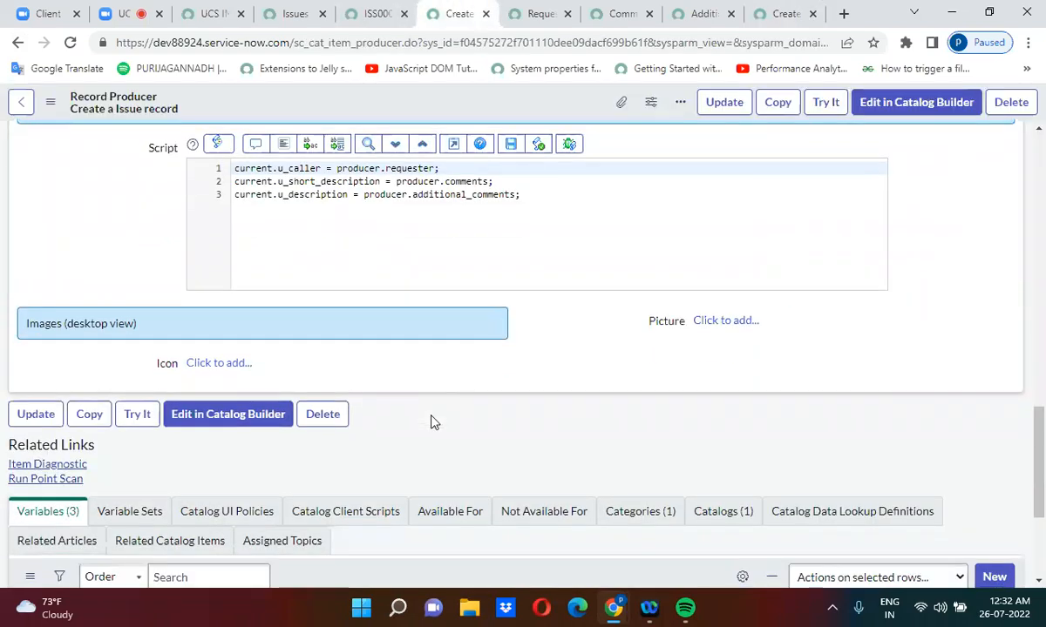
left_click(995, 343)
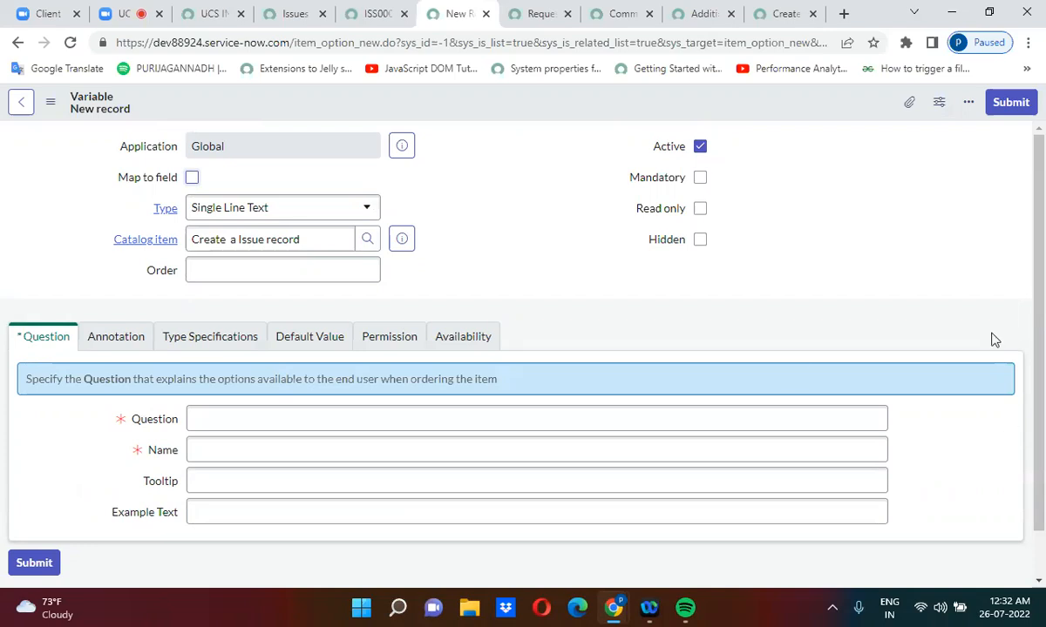
left_click(244, 209)
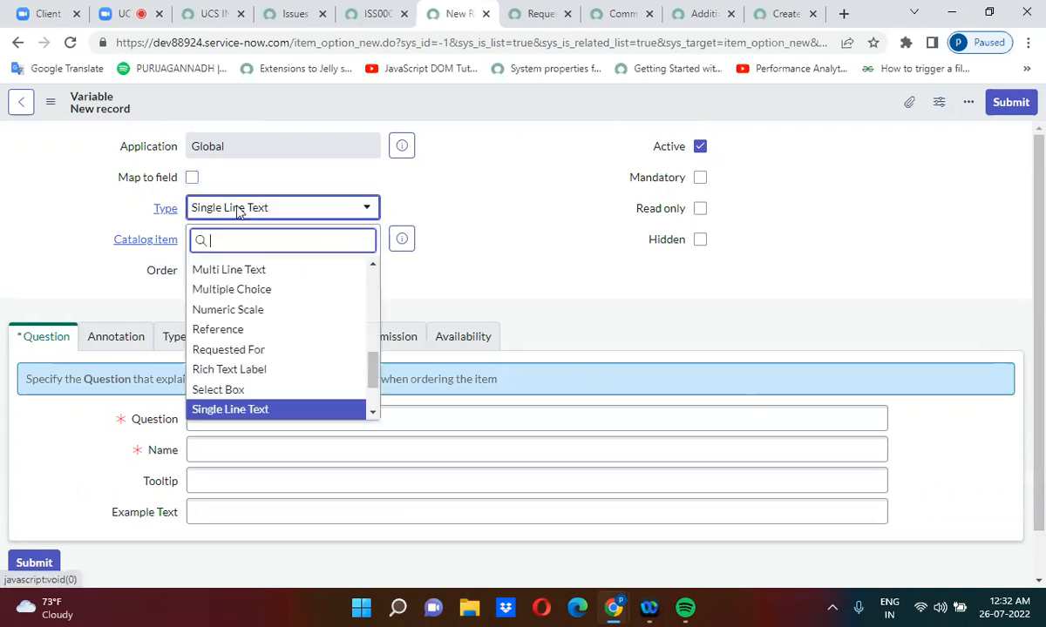
type("se")
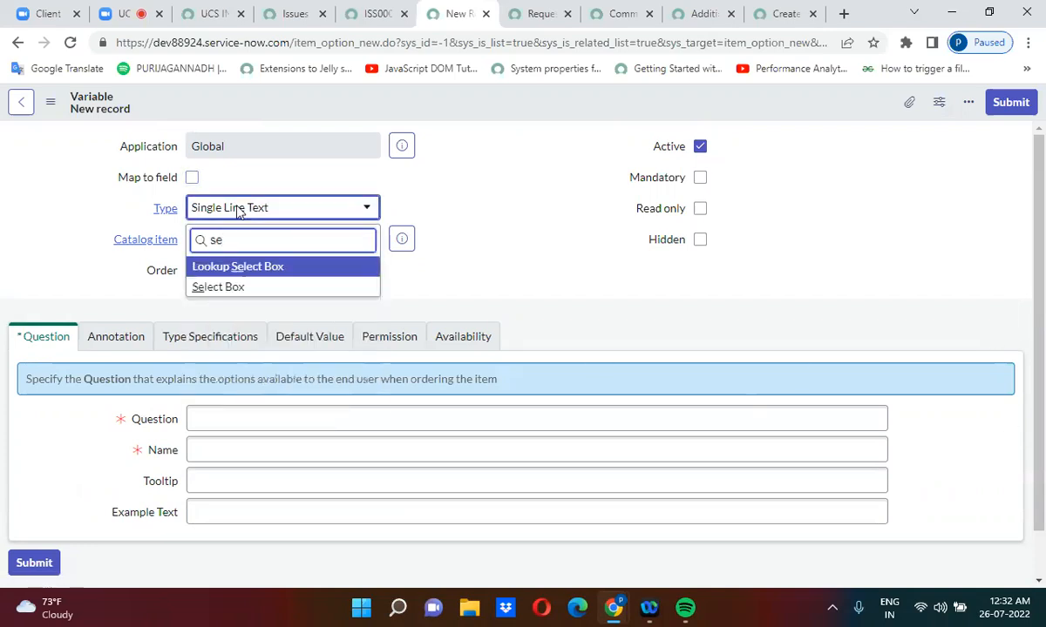
key("Down")
key("Return")
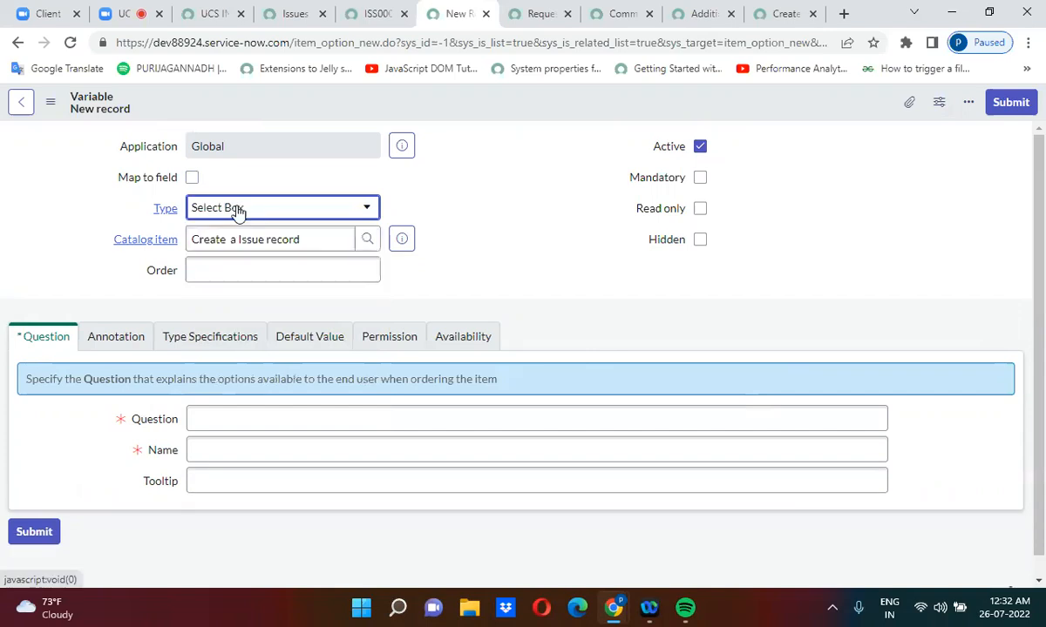
Set the new variable's order to 50 and its question to "Select the table"
left_click(279, 268)
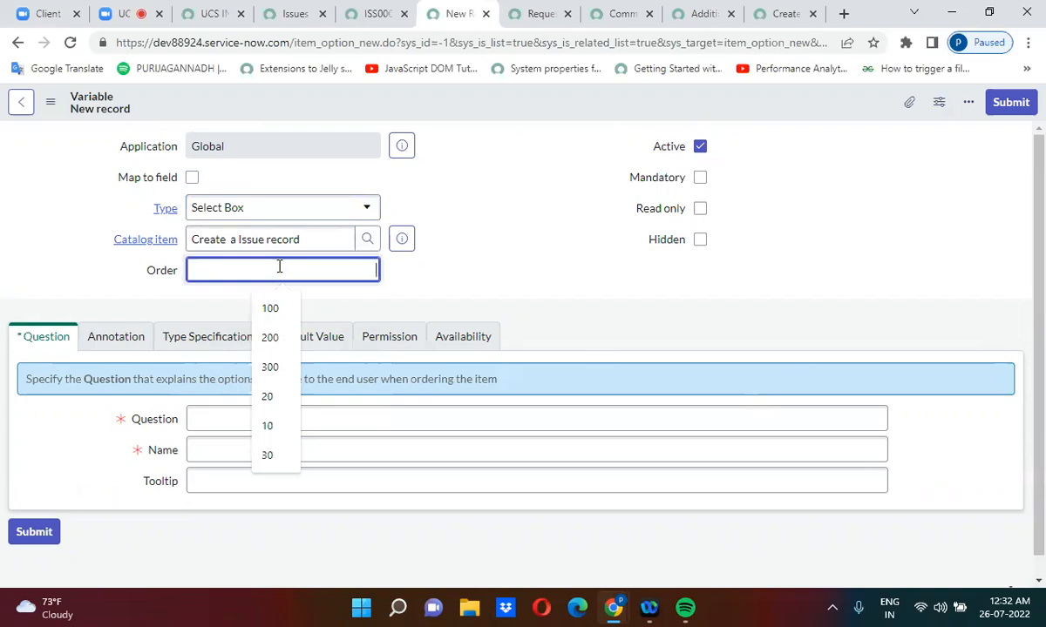
type("50")
left_click(474, 271)
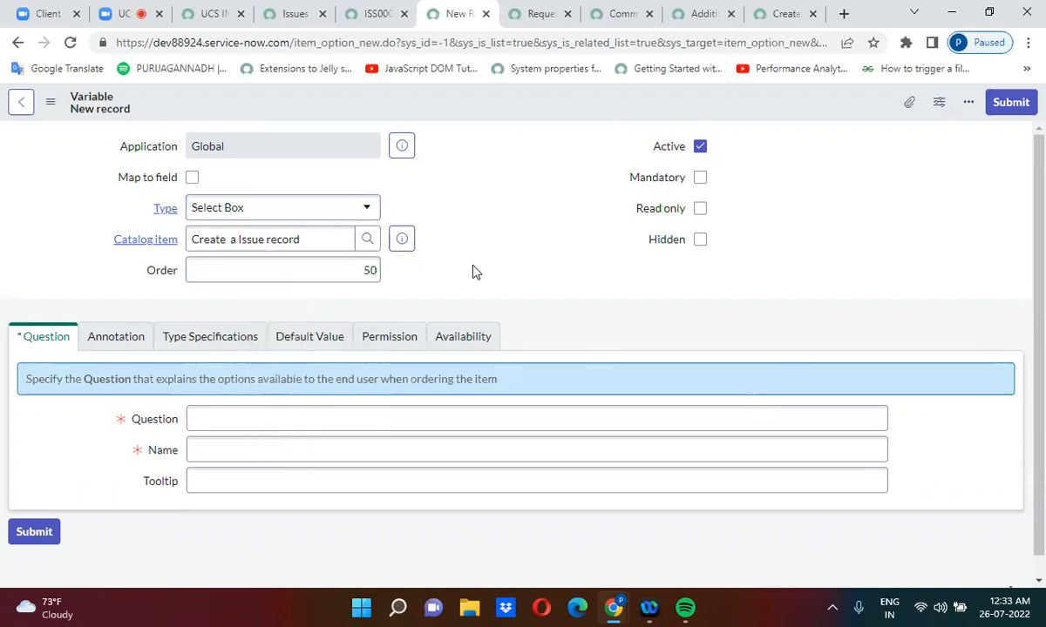
left_click(223, 418)
type("Se")
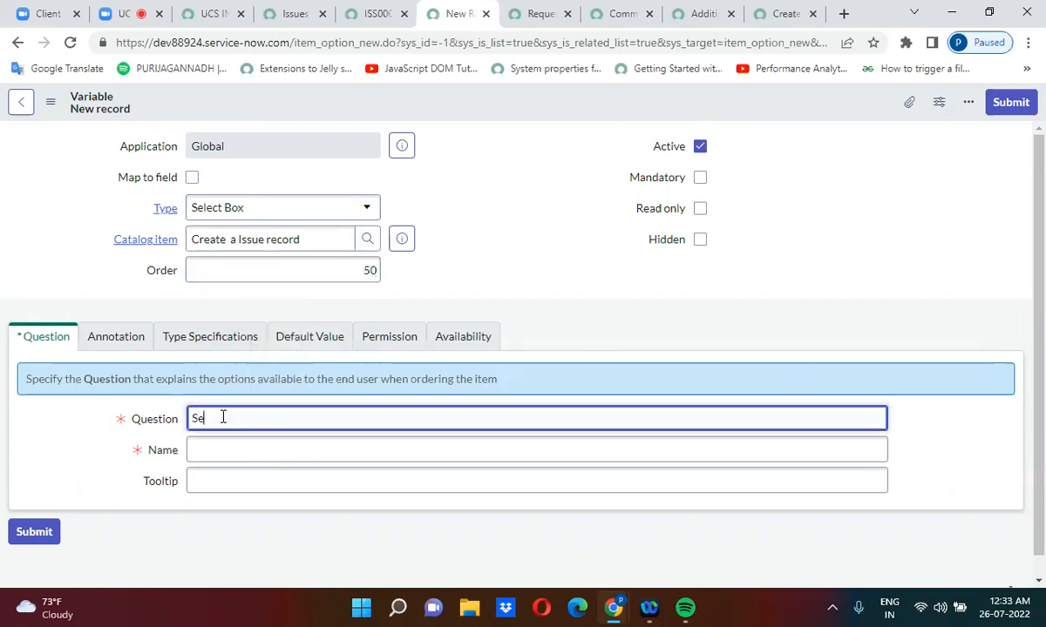
type("kect")
left_click(210, 419)
key("BackSpace")
type("l")
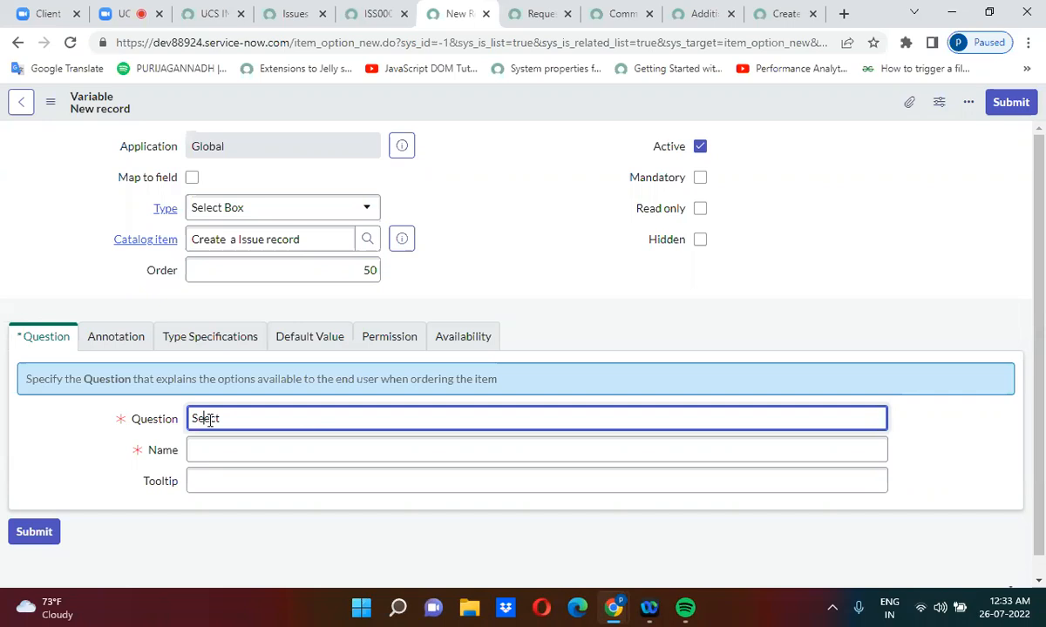
key("BackSpace")
type("l")
left_click(245, 418)
type("the table")
left_click(572, 327)
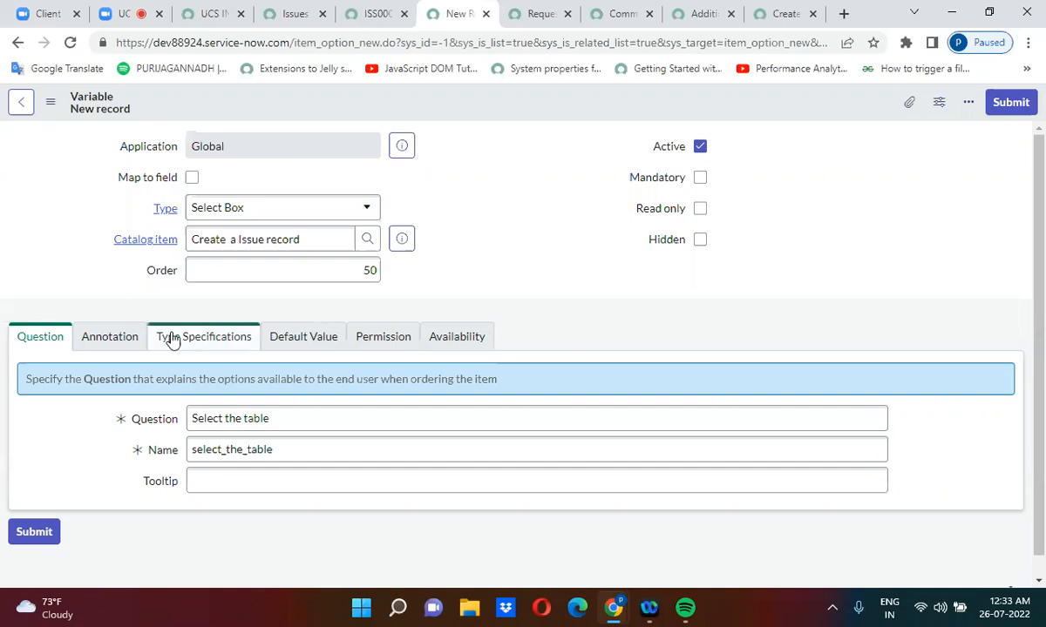
Show the Select Box variable's type specifications and save the variable without leaving its form
left_click(137, 345)
left_click(239, 346)
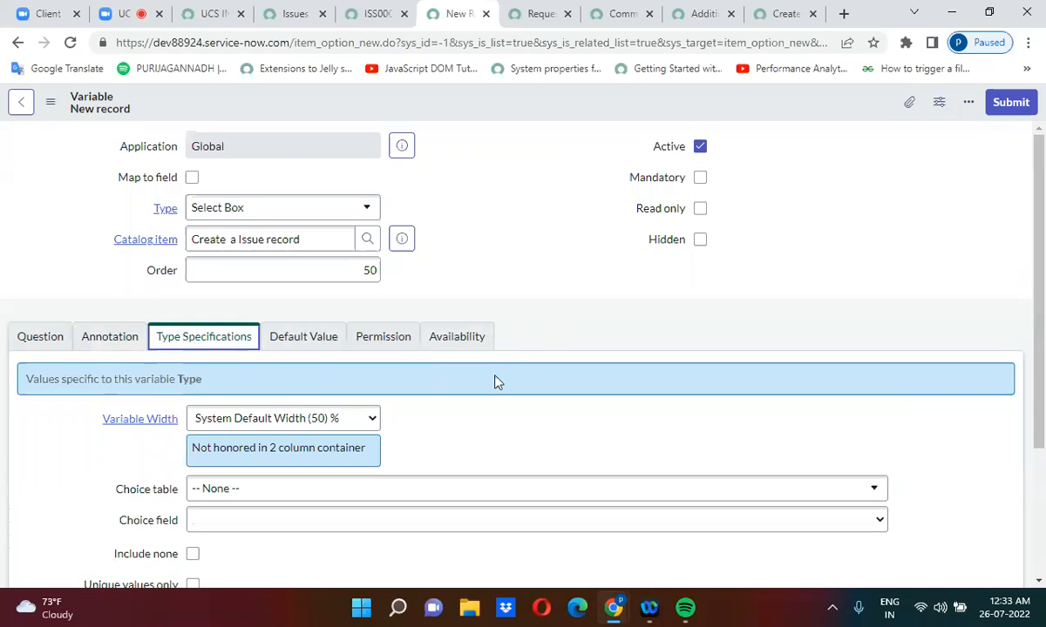
right_click(504, 103)
left_click(530, 113)
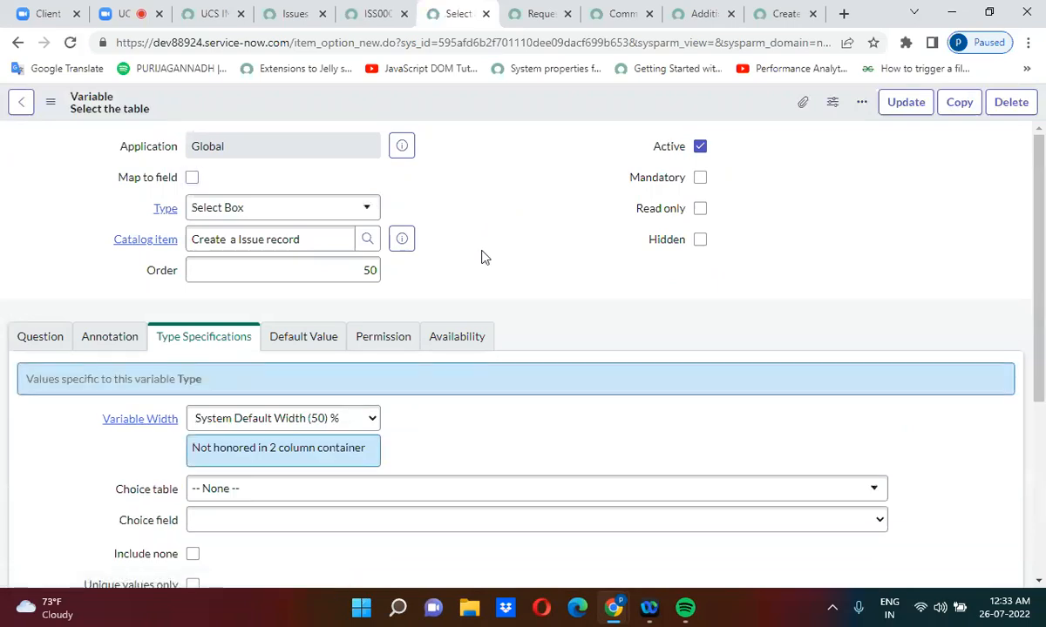
Add a question choice to the variable with text "Incudent" and value "incident", and save it
scroll(484, 256, "down", 4)
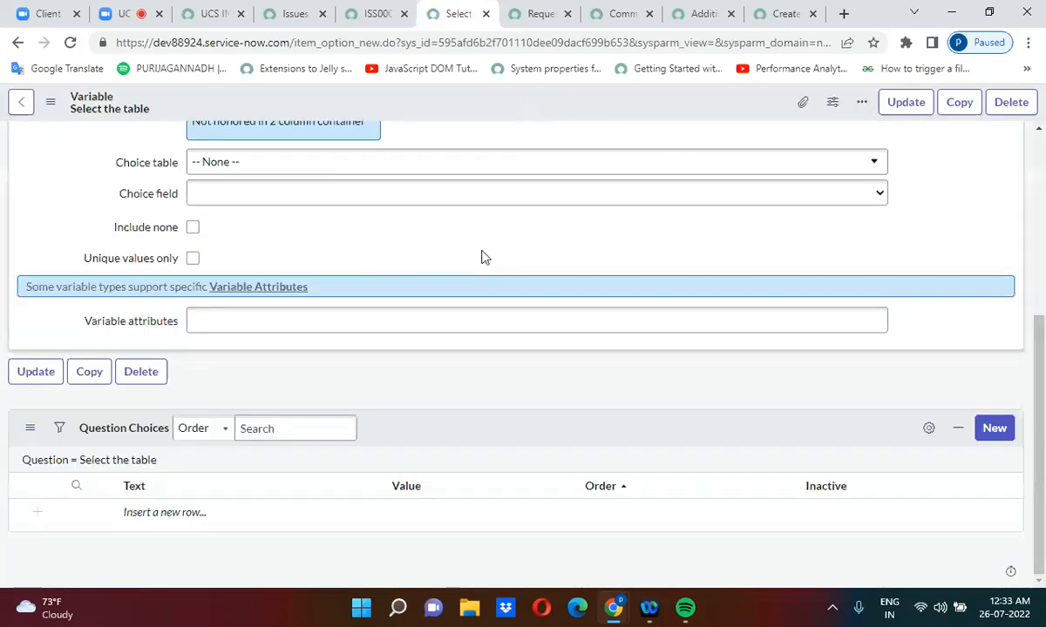
left_click(994, 428)
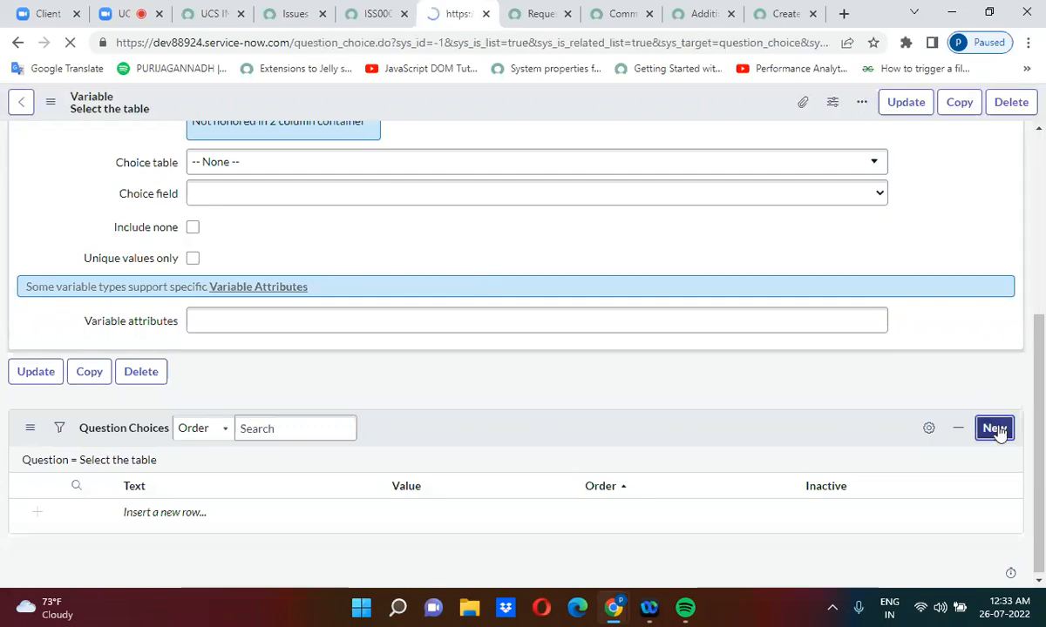
left_click(338, 302)
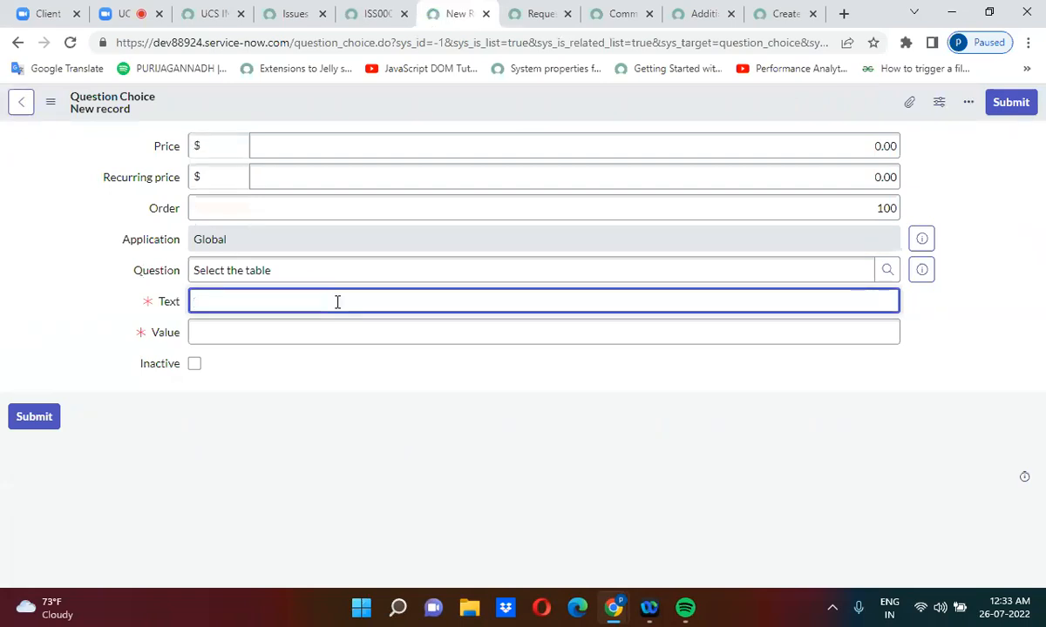
type("i")
type("ncuden")
type("t")
key("Tab")
type("inci")
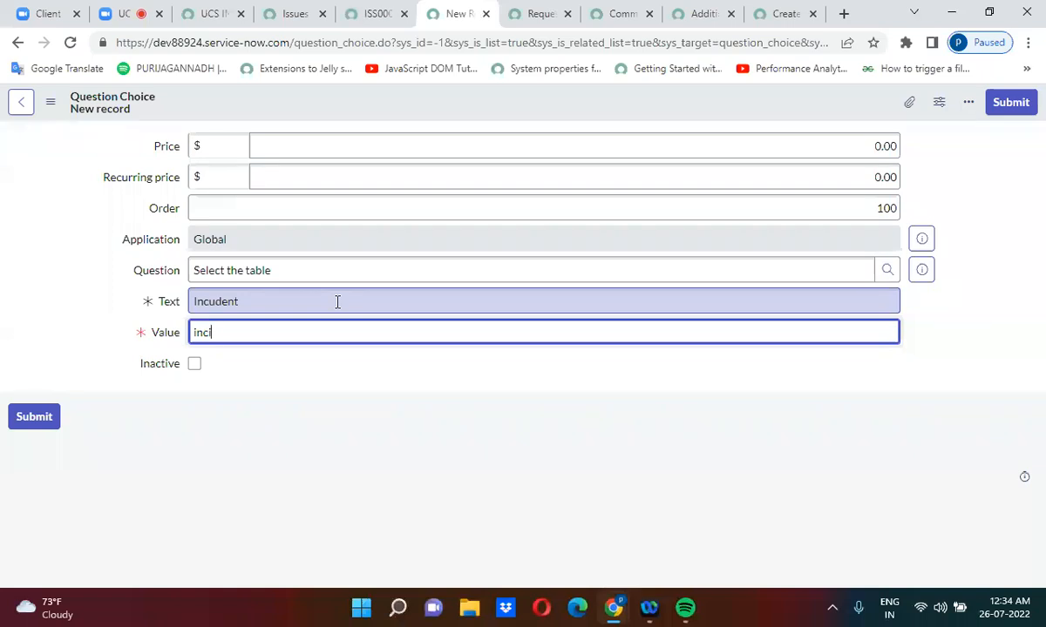
key("BackSpace")
type("ident")
right_click(465, 109)
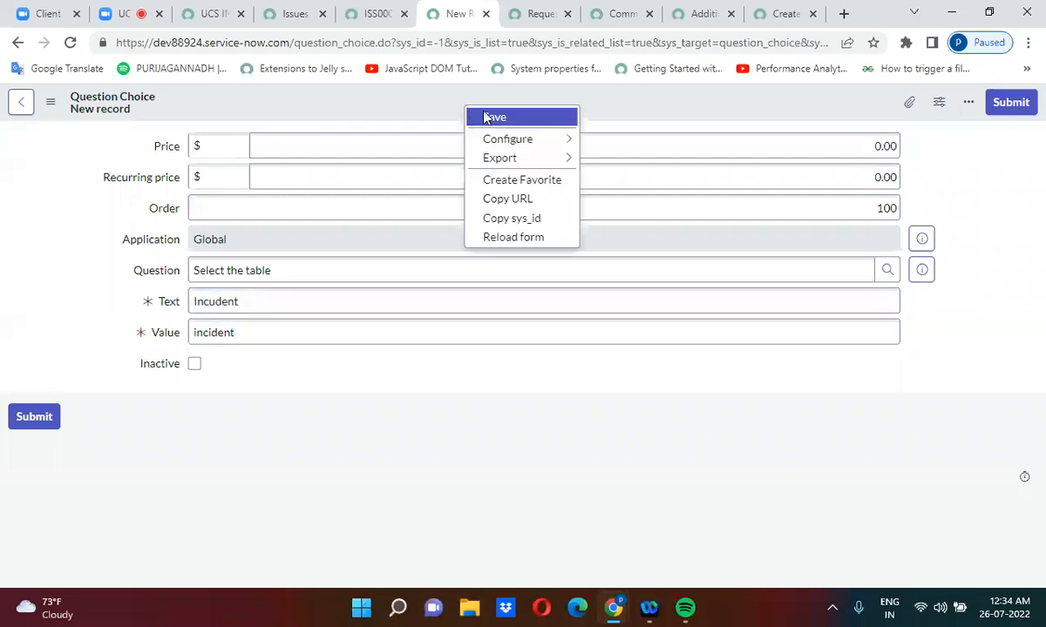
left_click(488, 117)
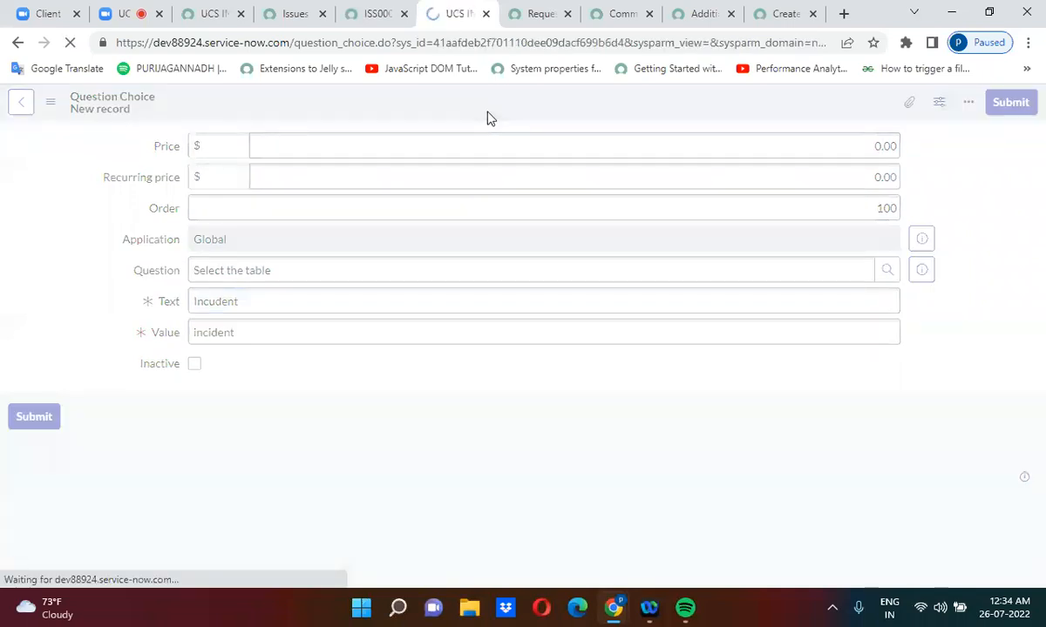
Change the choice's text to "Problem" and value to "problem", and insert it as a new question choice
left_click(213, 302)
double_click(225, 302)
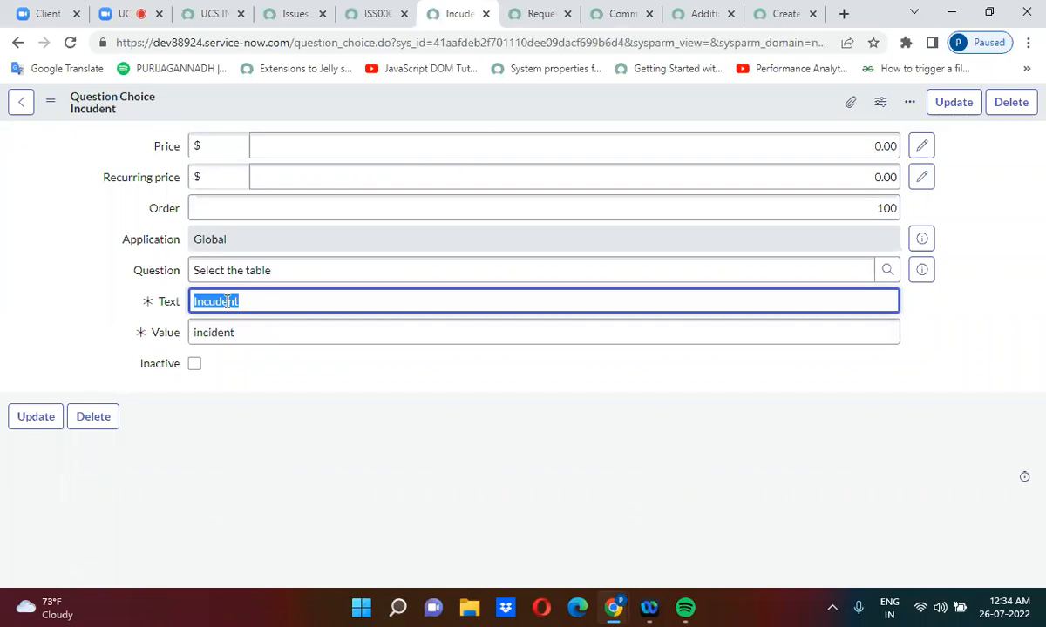
type("Problem")
key("Tab")
type("problem")
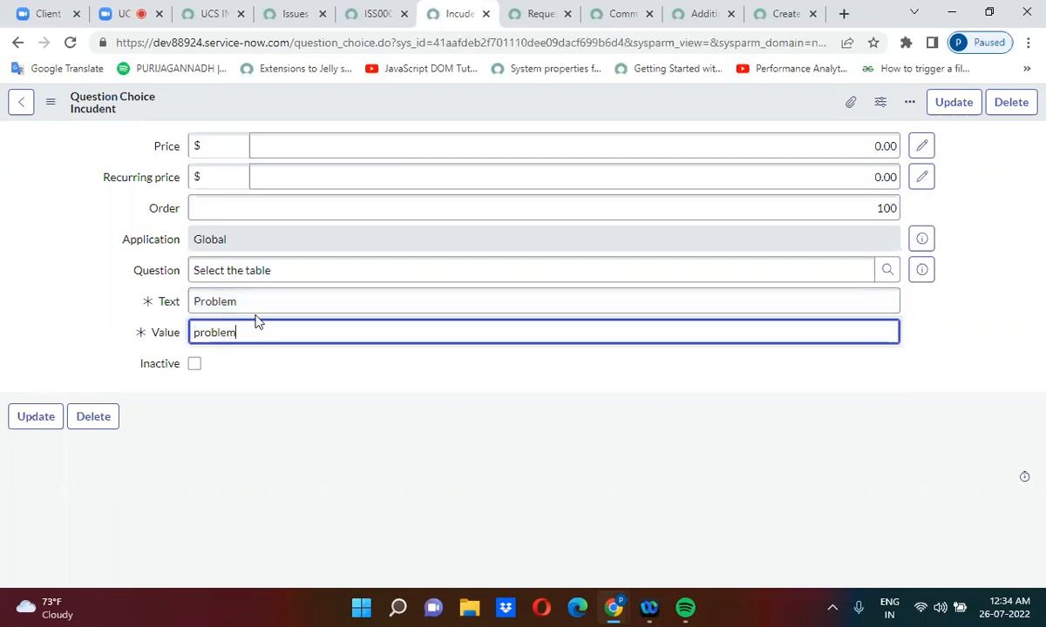
right_click(446, 107)
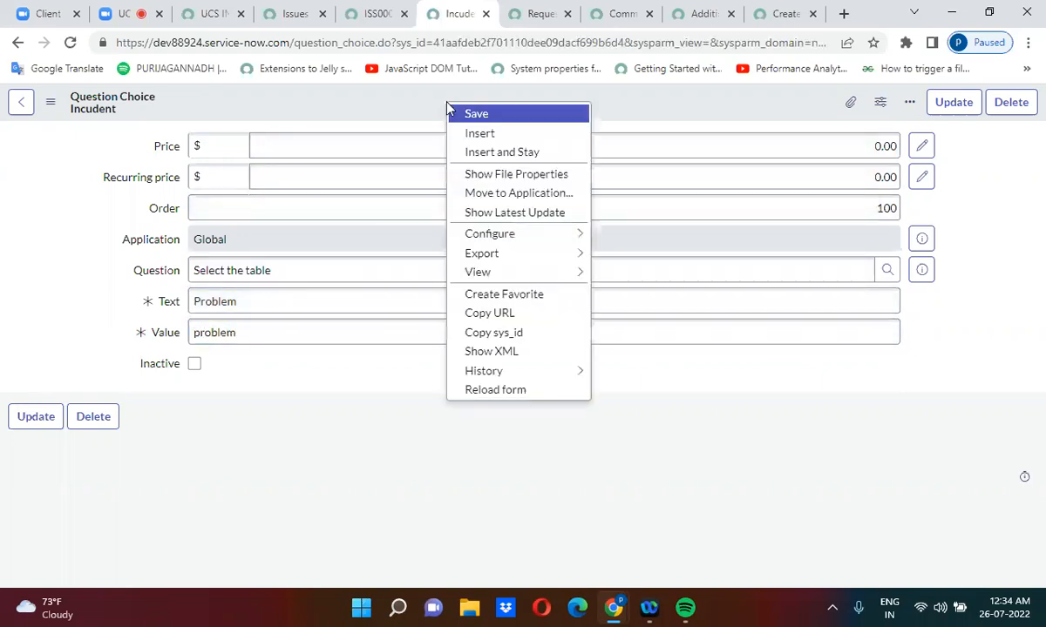
left_click(475, 136)
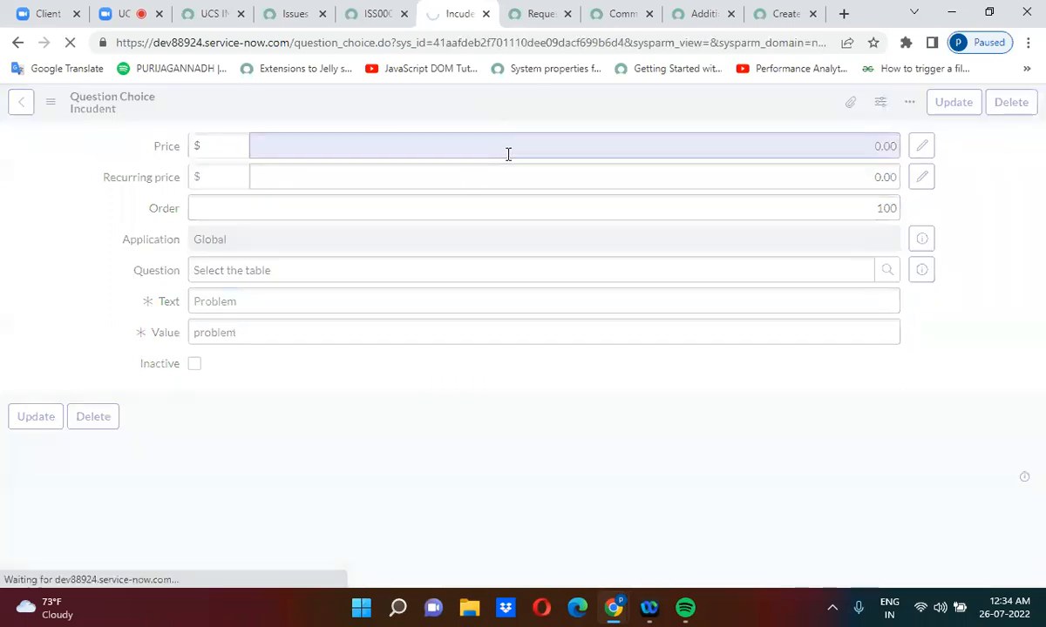
Insert another question choice from the current one, with text "Change" and value "change_request"
double_click(217, 301)
type("Change")
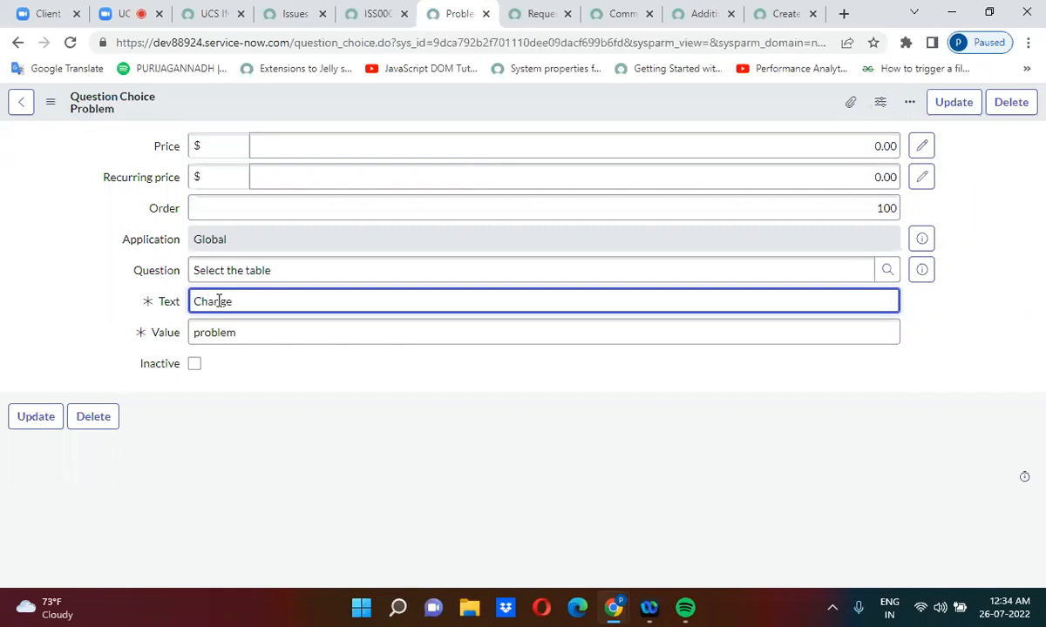
double_click(214, 330)
type("change_re")
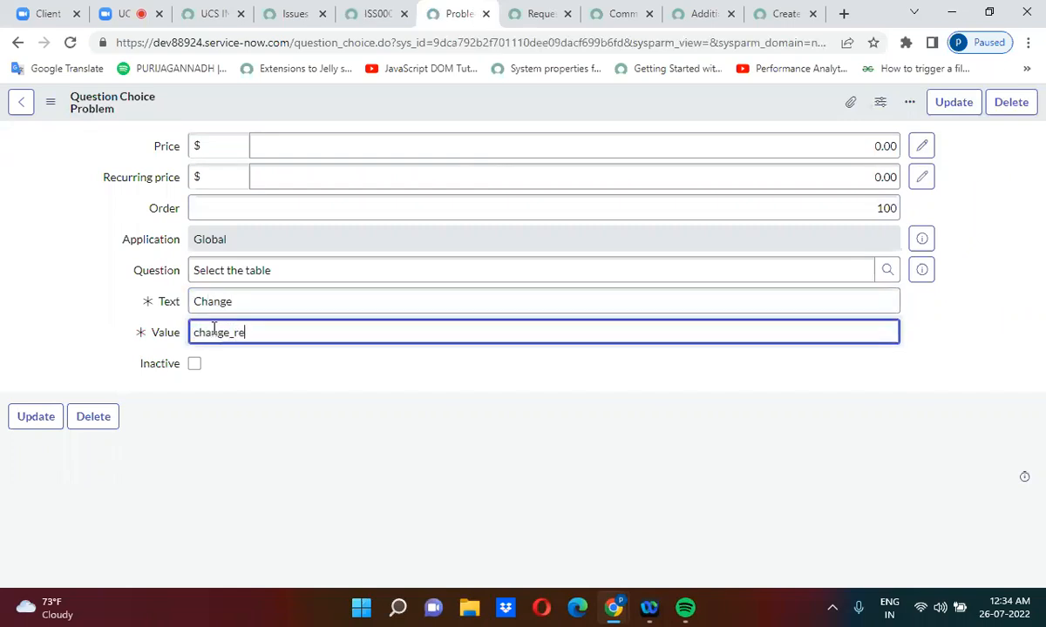
type("quest")
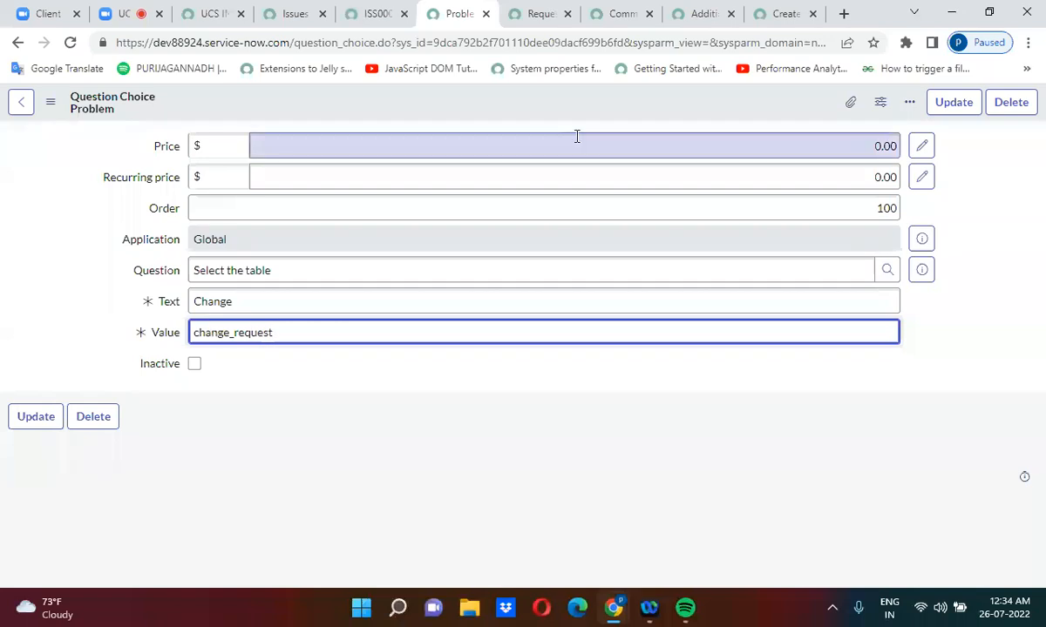
right_click(527, 108)
left_click(568, 152)
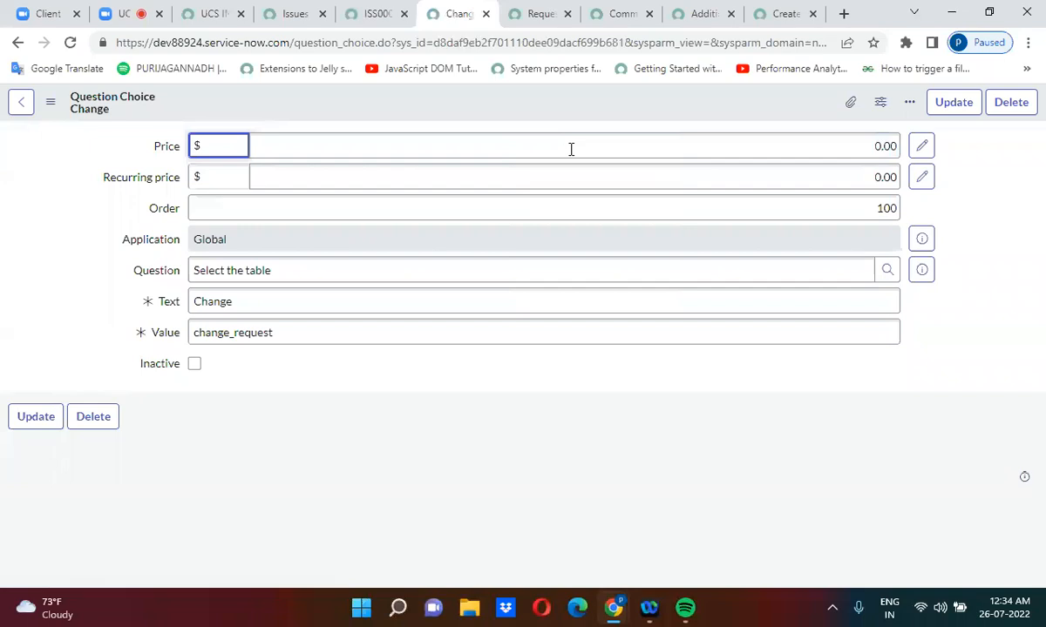
Insert a further question choice from the current one, with text "Issue" and value "u_issue"
double_click(217, 301)
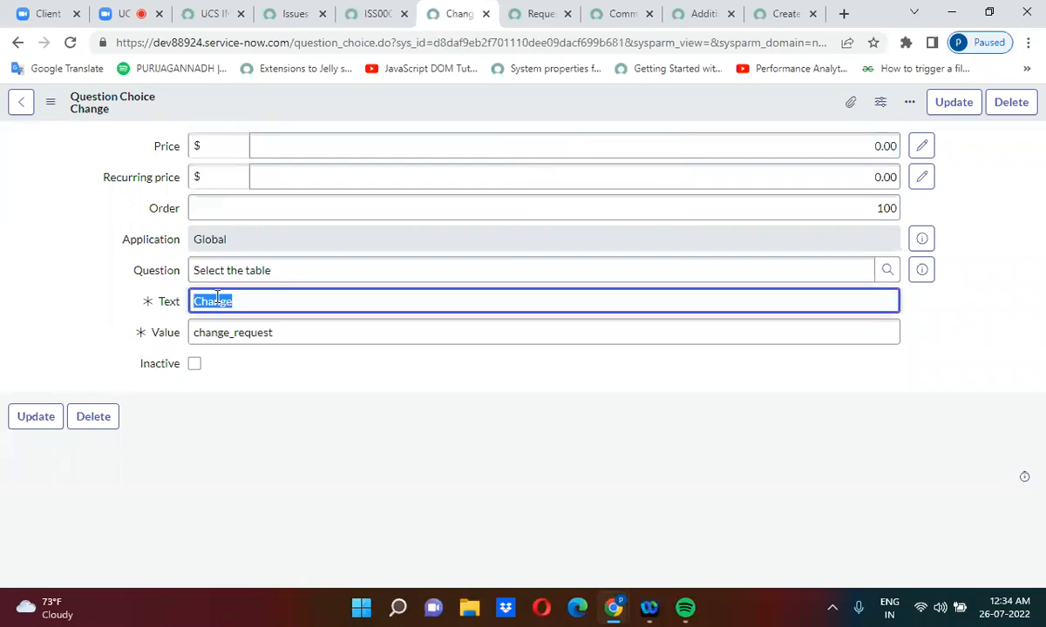
key("BackSpace")
type("Issue")
left_click(221, 334)
double_click(222, 334)
type("u_issue")
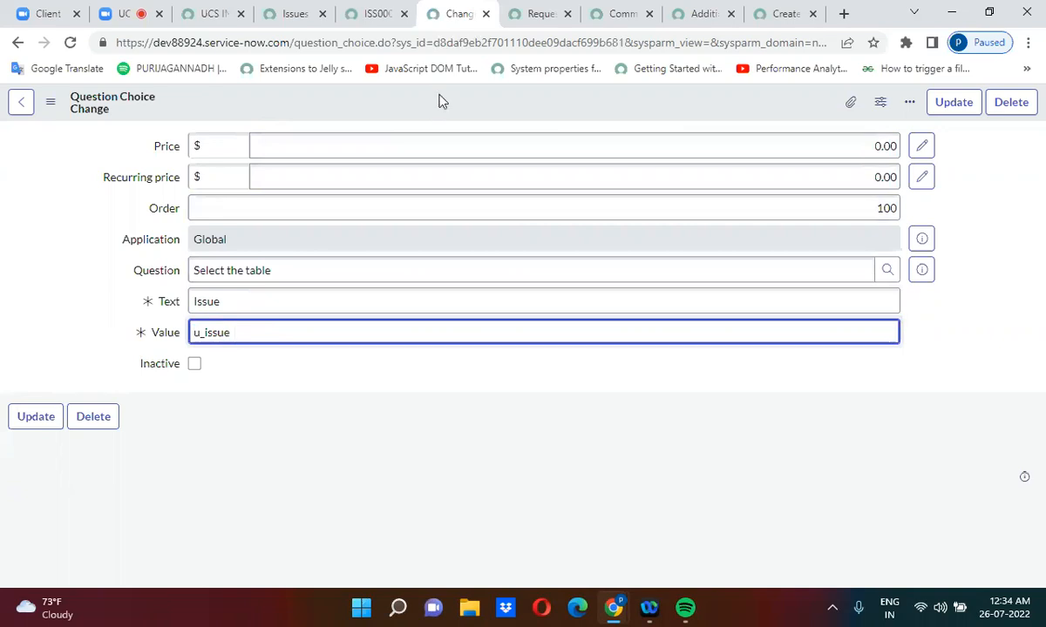
right_click(411, 91)
left_click(494, 148)
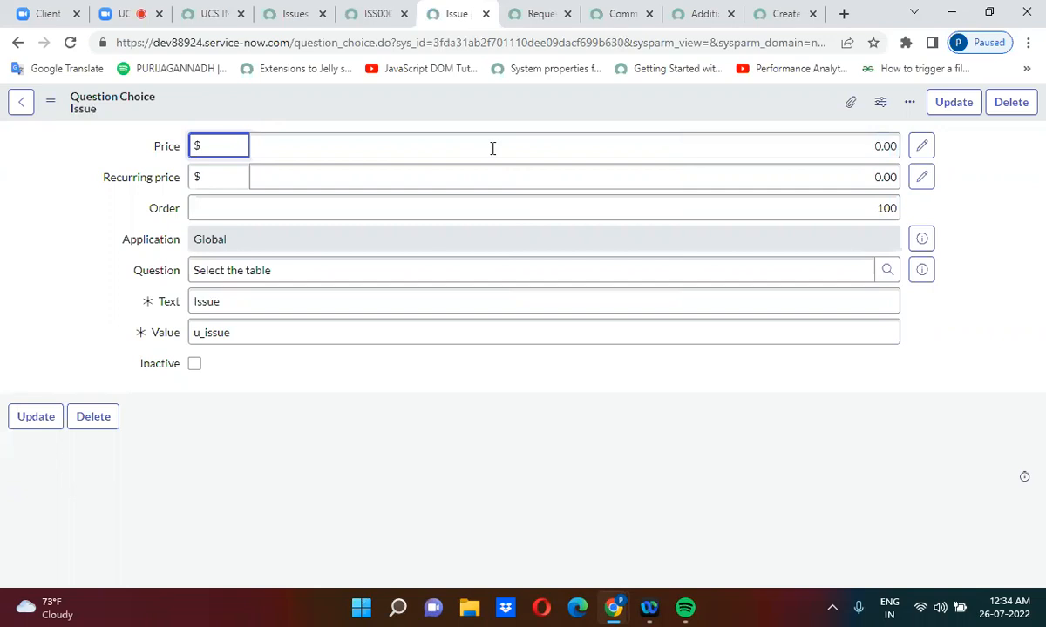
Open the parent variable "Select the table" from the choice, enable Include none, and save the variable
left_click(406, 97)
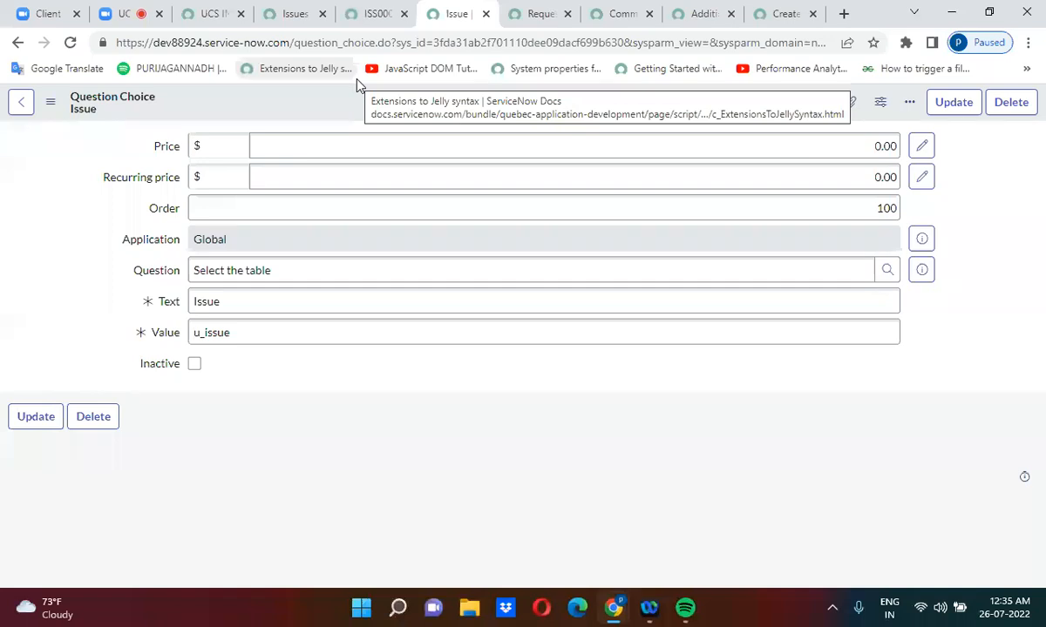
left_click(924, 270)
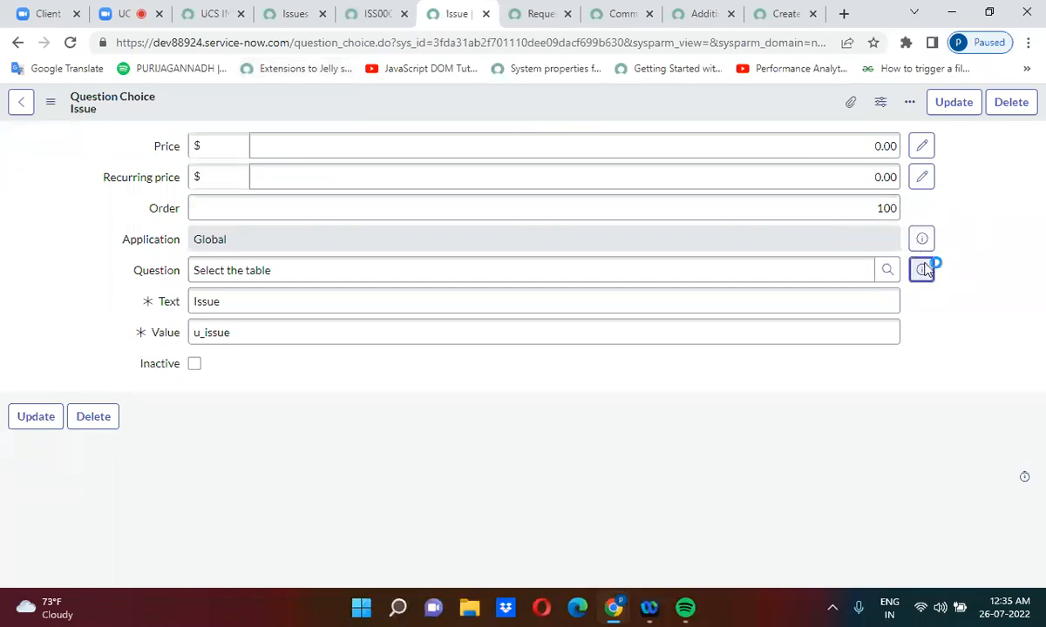
left_click(979, 312)
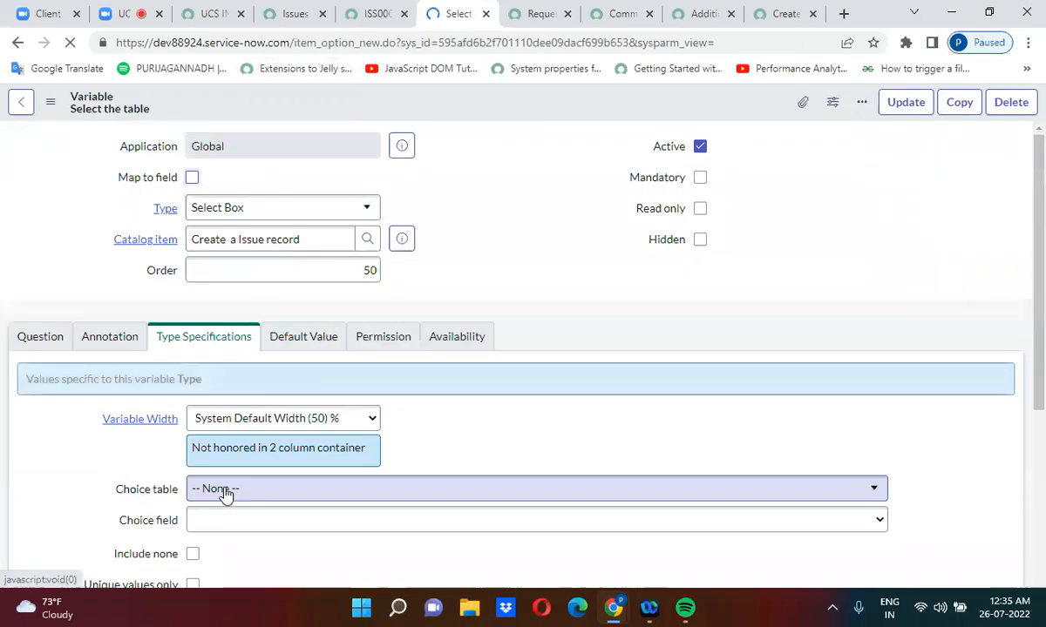
left_click(193, 555)
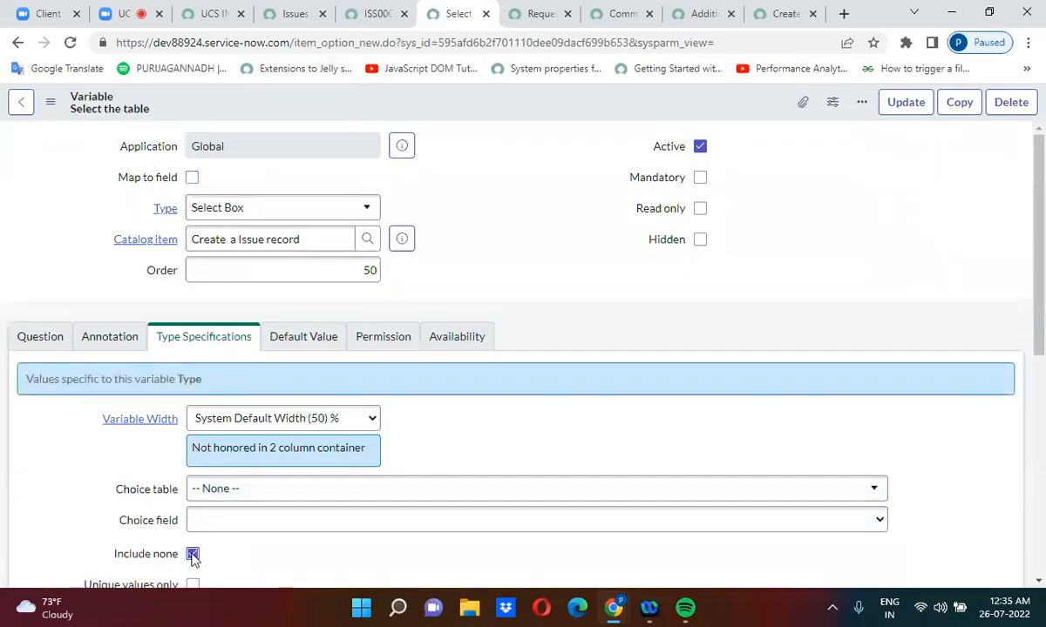
right_click(562, 101)
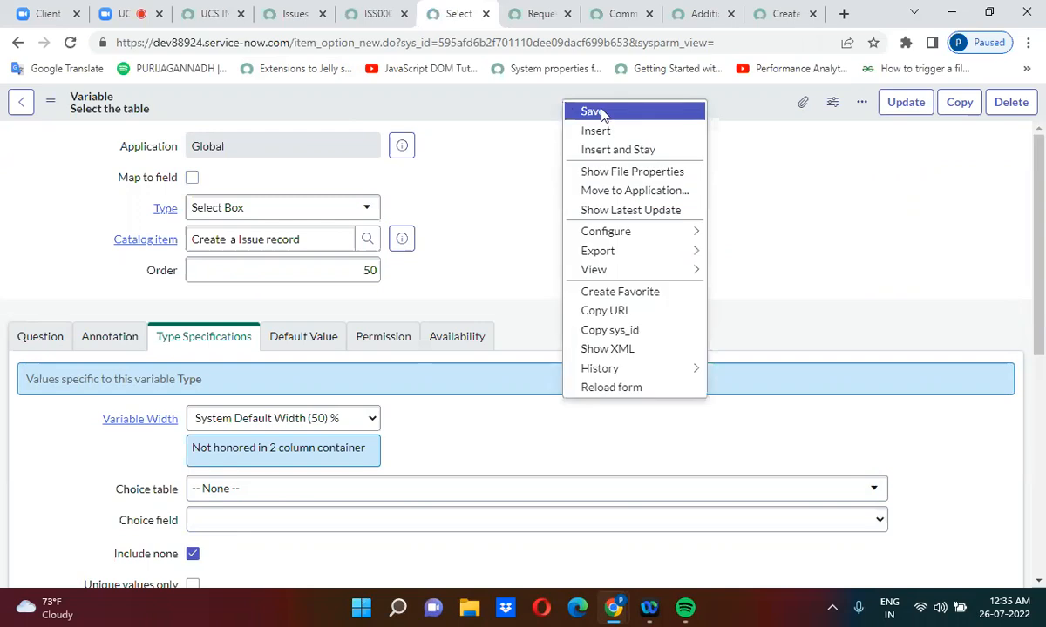
left_click(600, 109)
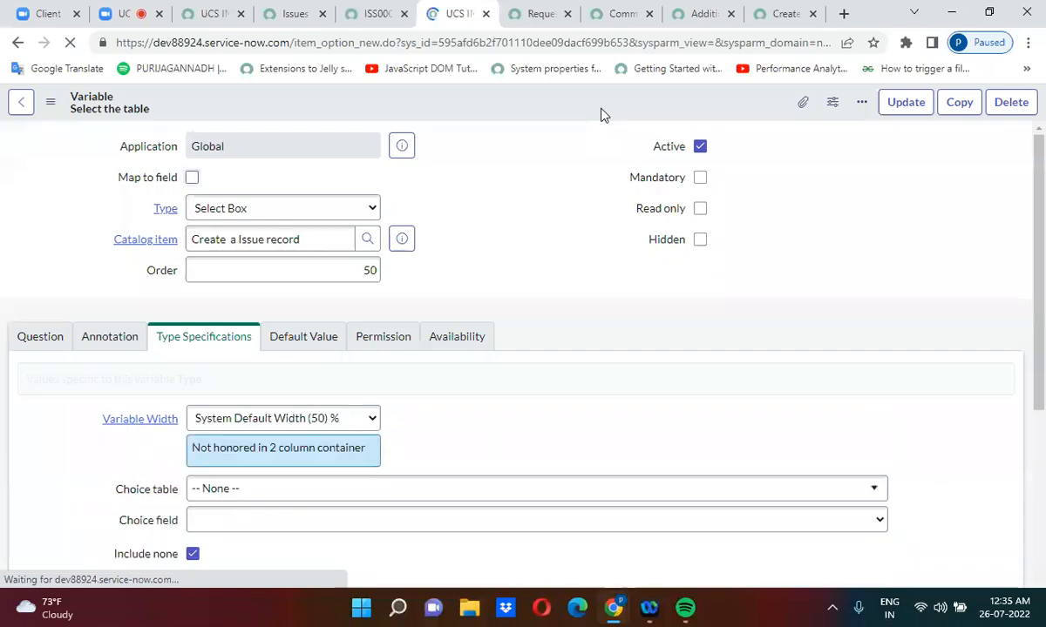
Open the Create a Issue record producer from the variable and check its variables list and script
left_click(403, 240)
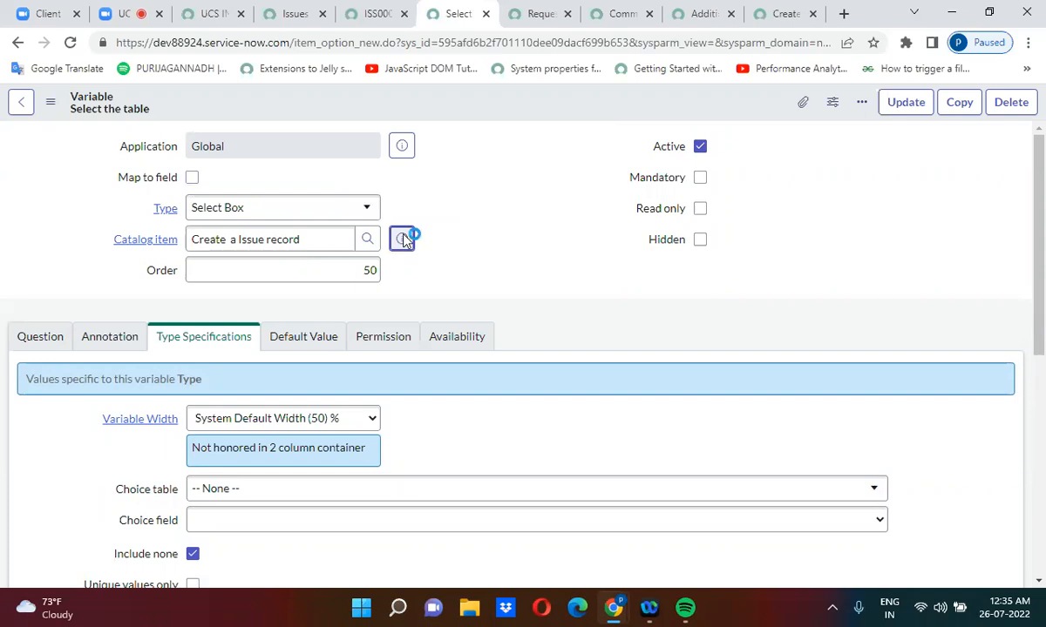
left_click(619, 280)
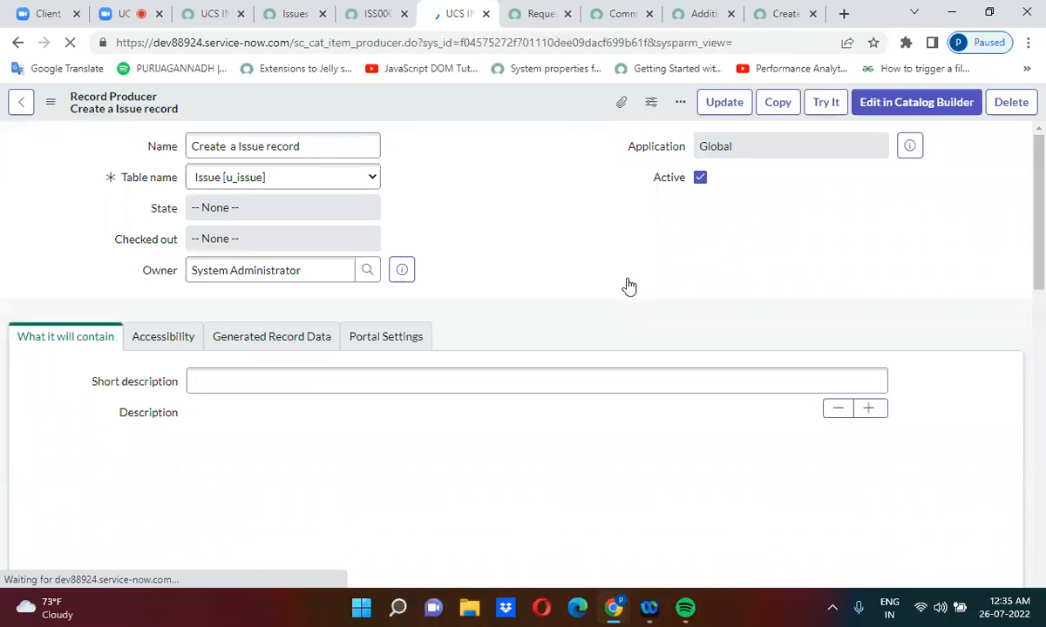
left_click(512, 297)
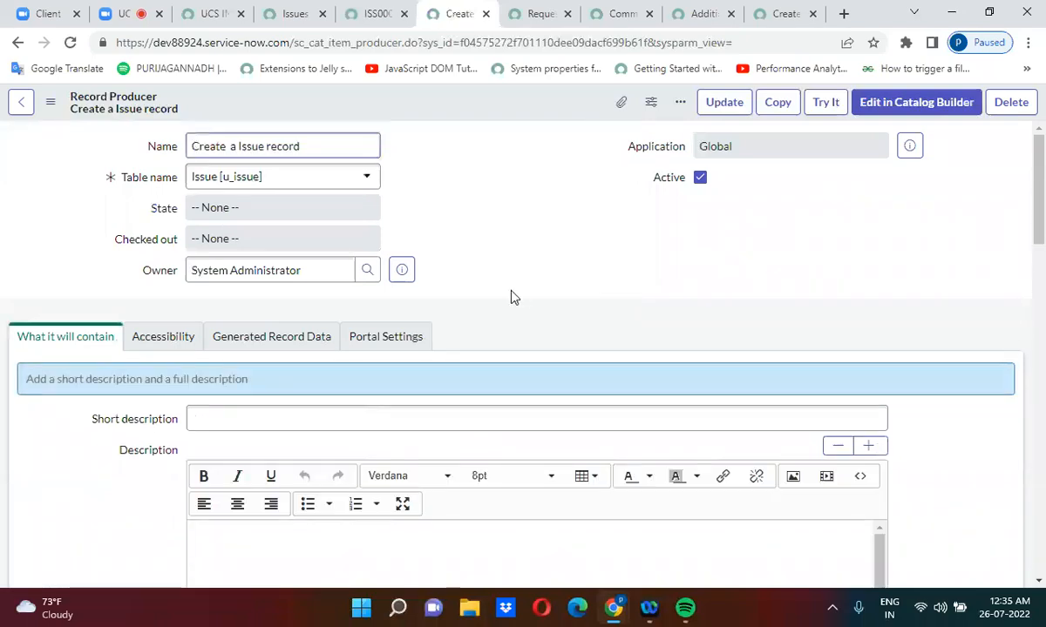
scroll(512, 297, "down", 5)
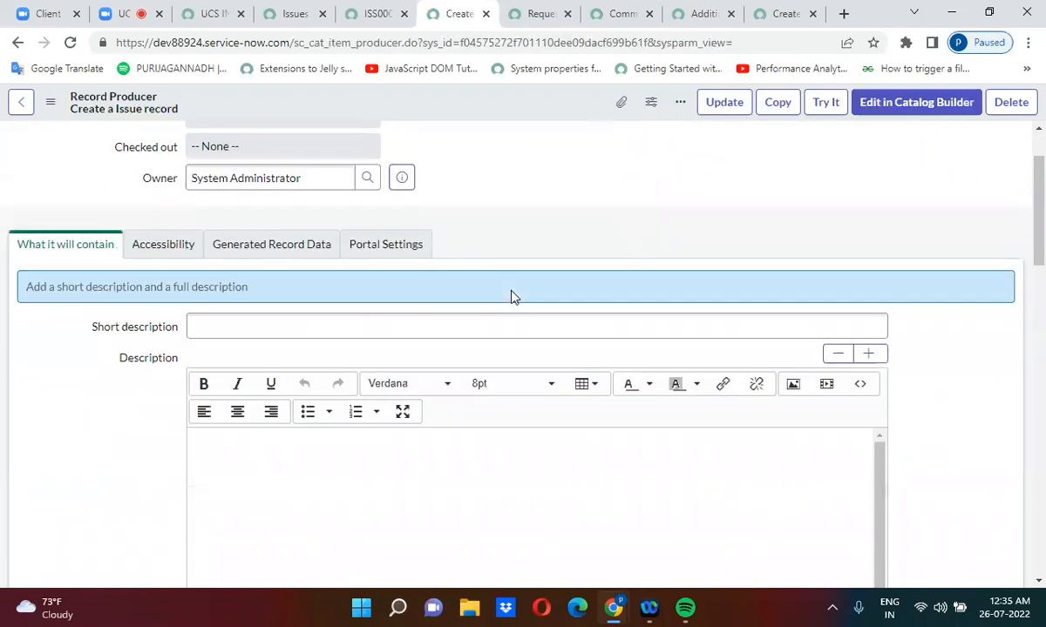
scroll(512, 291, "down", 10)
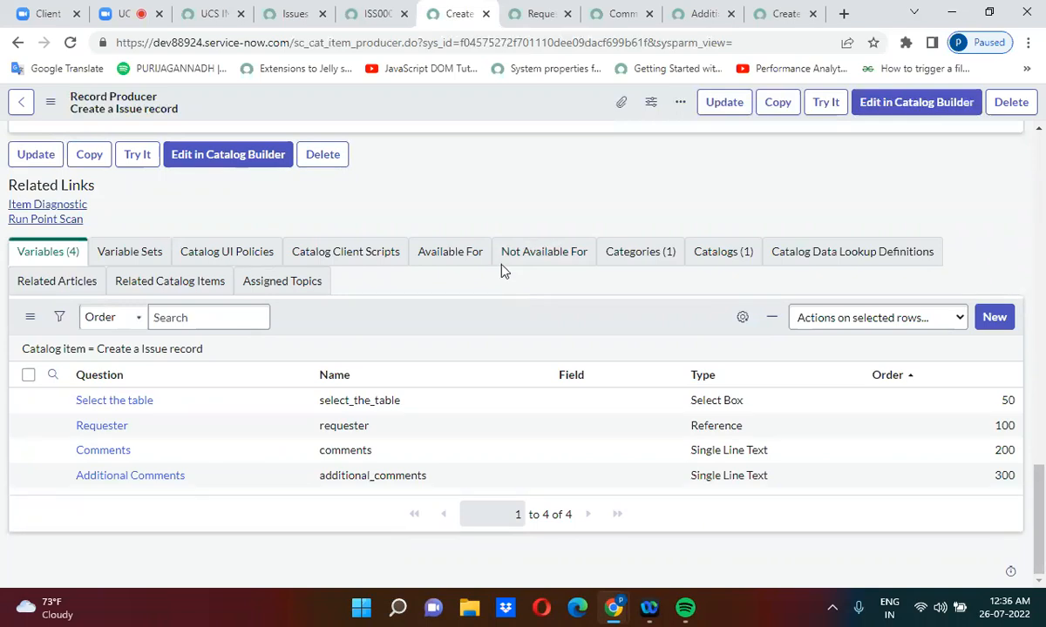
scroll(1039, 142, "up", 7)
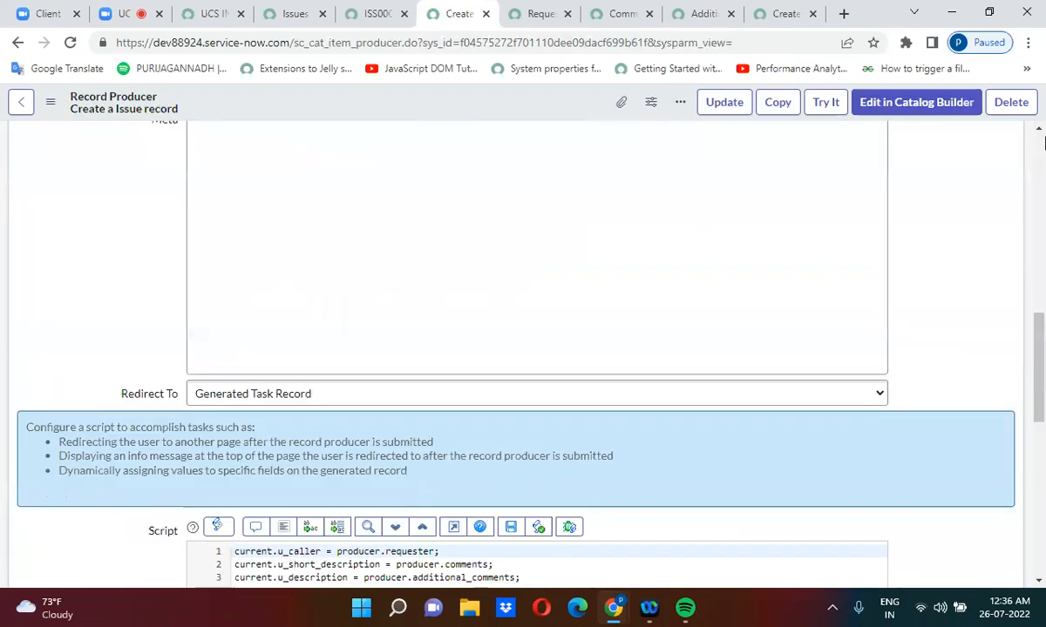
Check the record producer's name and reload the Create a Issue record form in the service portal
scroll(1040, 142, "up", 5)
triple_click(279, 146)
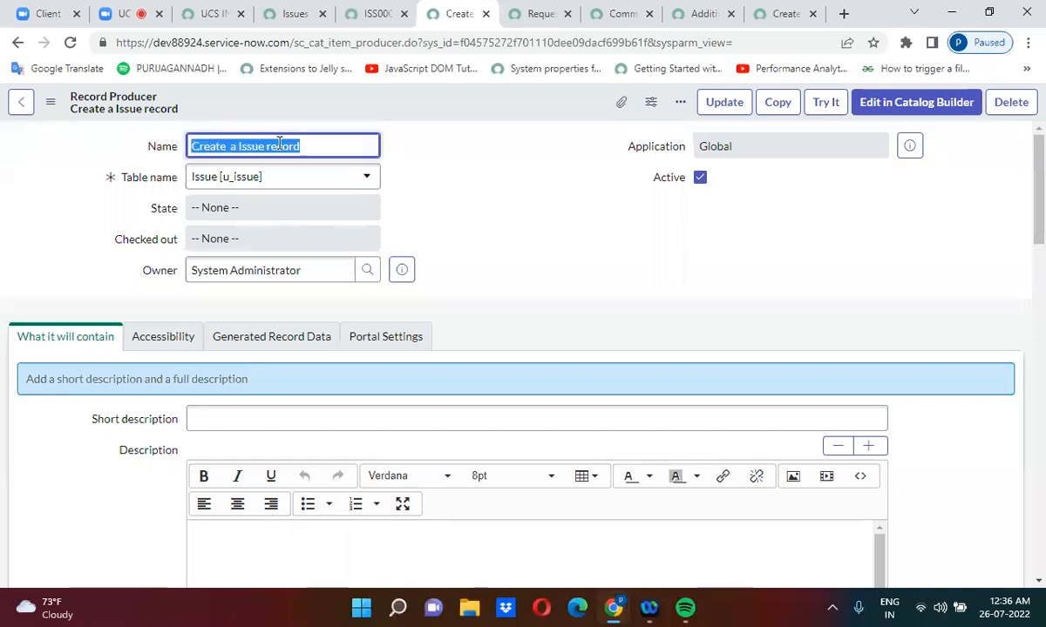
left_click(771, 7)
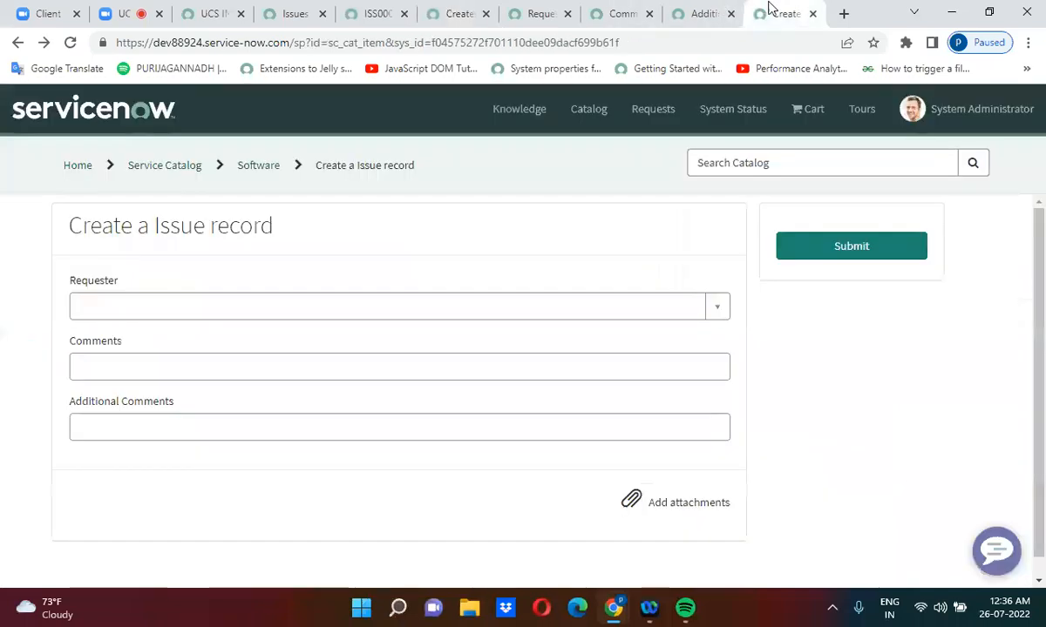
left_click(71, 43)
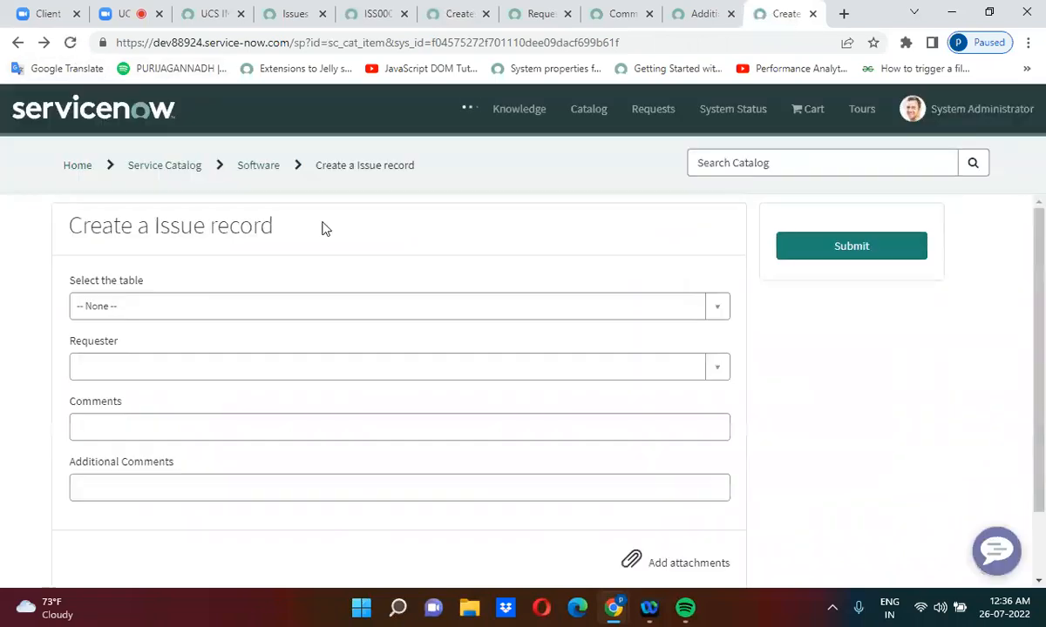
Try the Incudent, Problem and Issue choices in turn for Select the table on the portal form
left_click(192, 305)
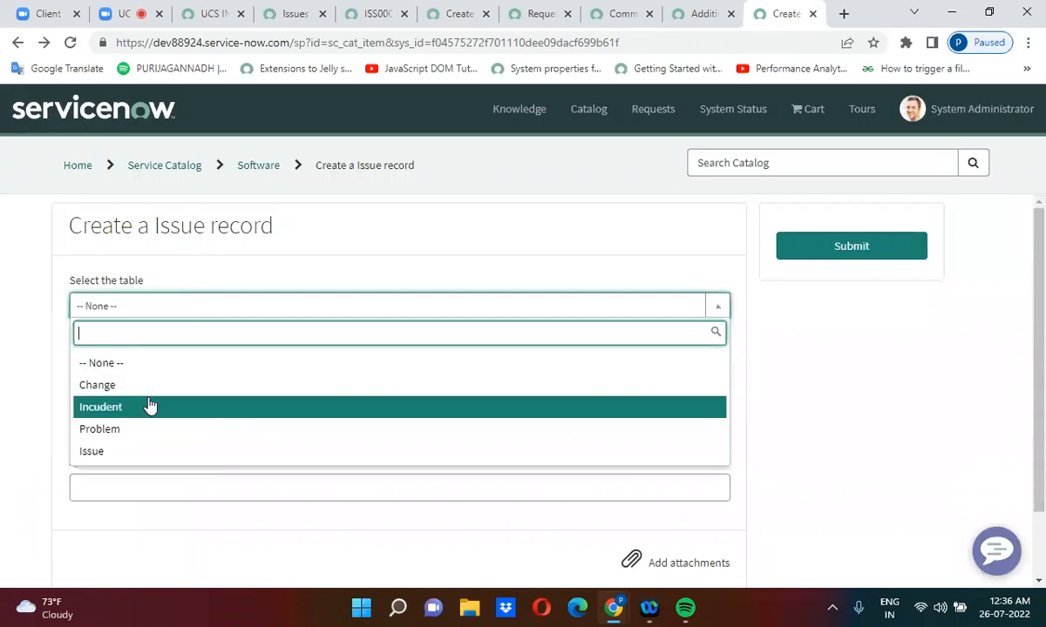
left_click(149, 407)
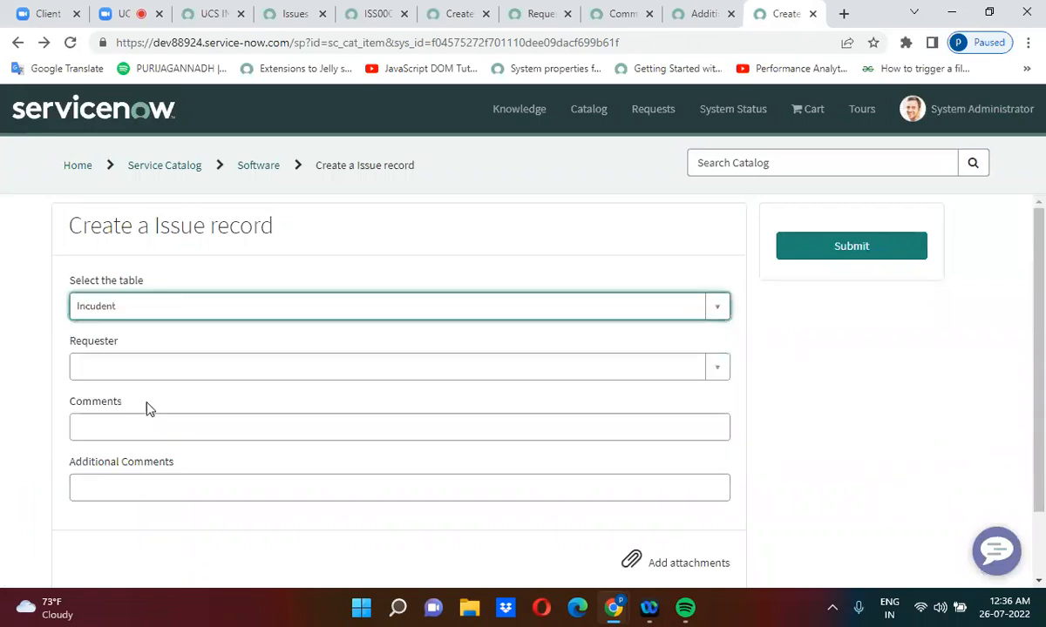
left_click(347, 235)
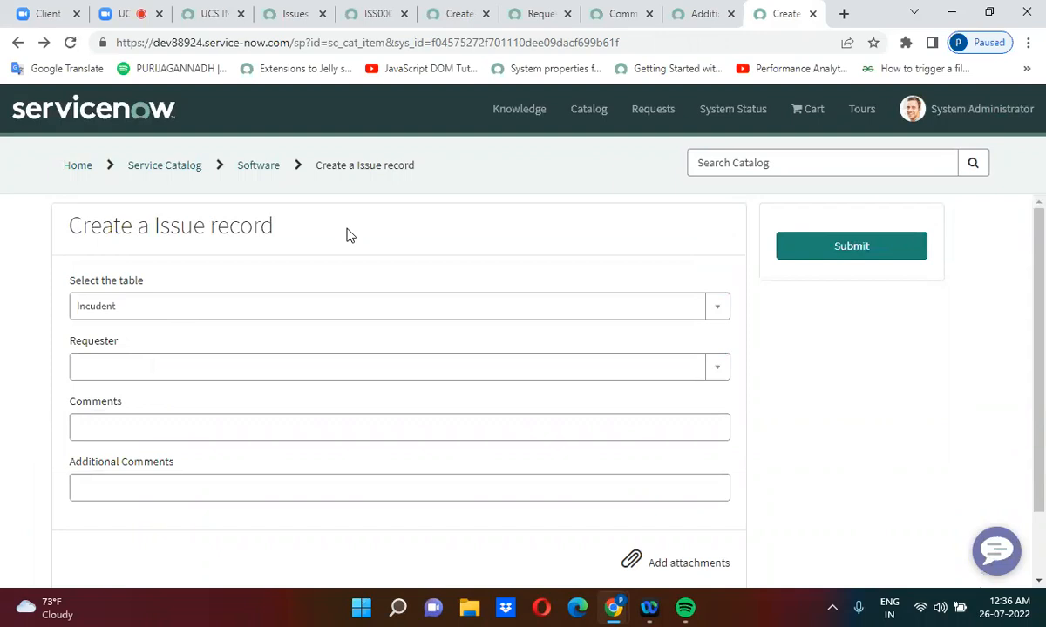
left_click(157, 301)
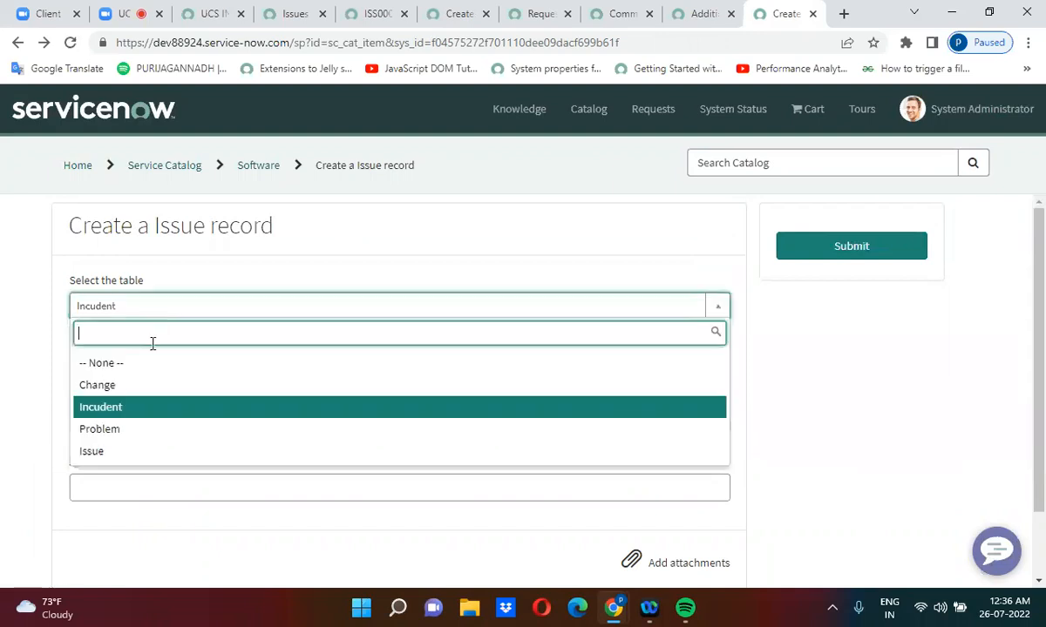
left_click(140, 427)
left_click(317, 263)
left_click(178, 305)
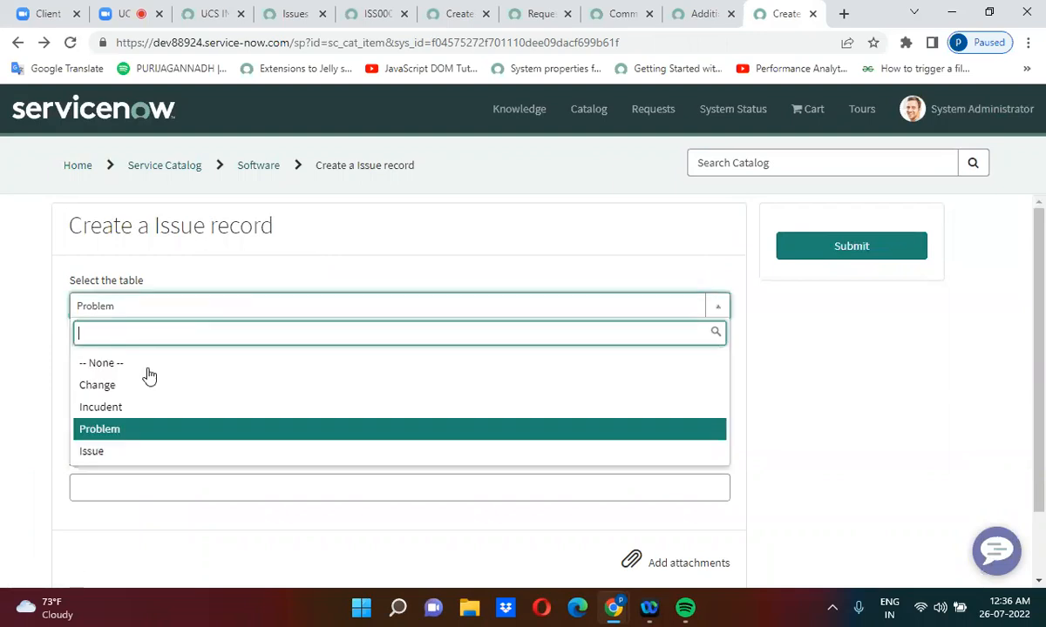
left_click(111, 451)
left_click(352, 248)
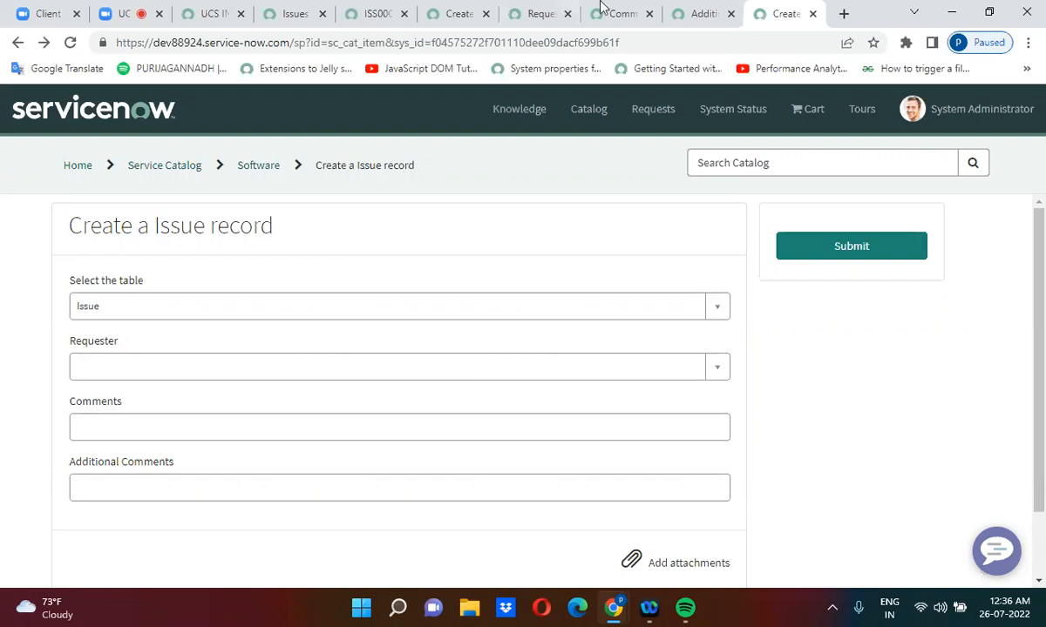
In the record producer's script, wrap the three field assignments in an if block with an empty condition
left_click(443, 13)
left_click(497, 294)
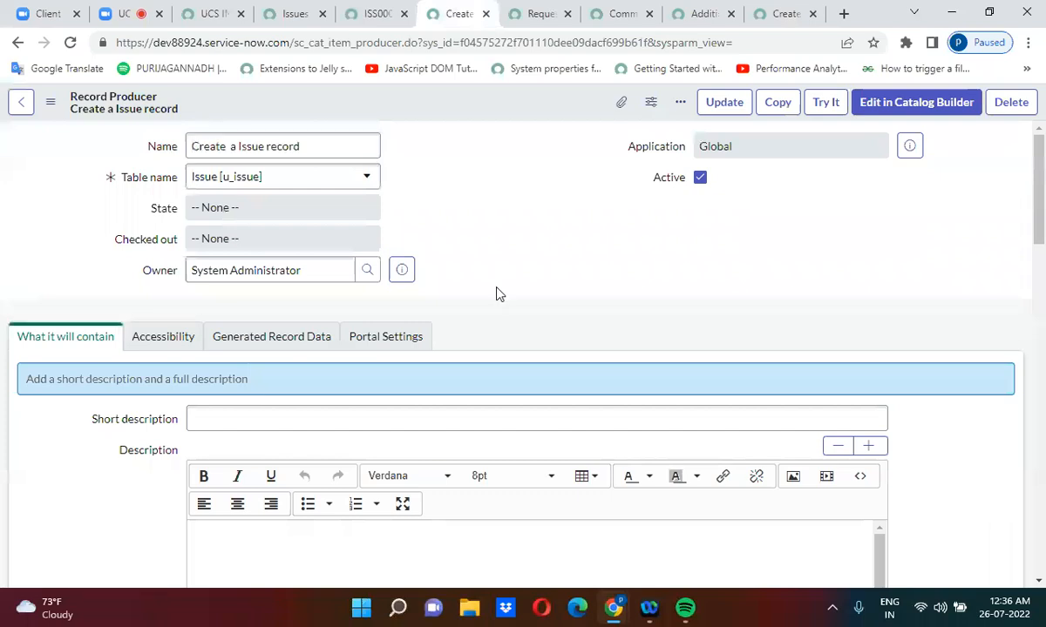
scroll(497, 294, "down", 3)
scroll(496, 295, "down", 10)
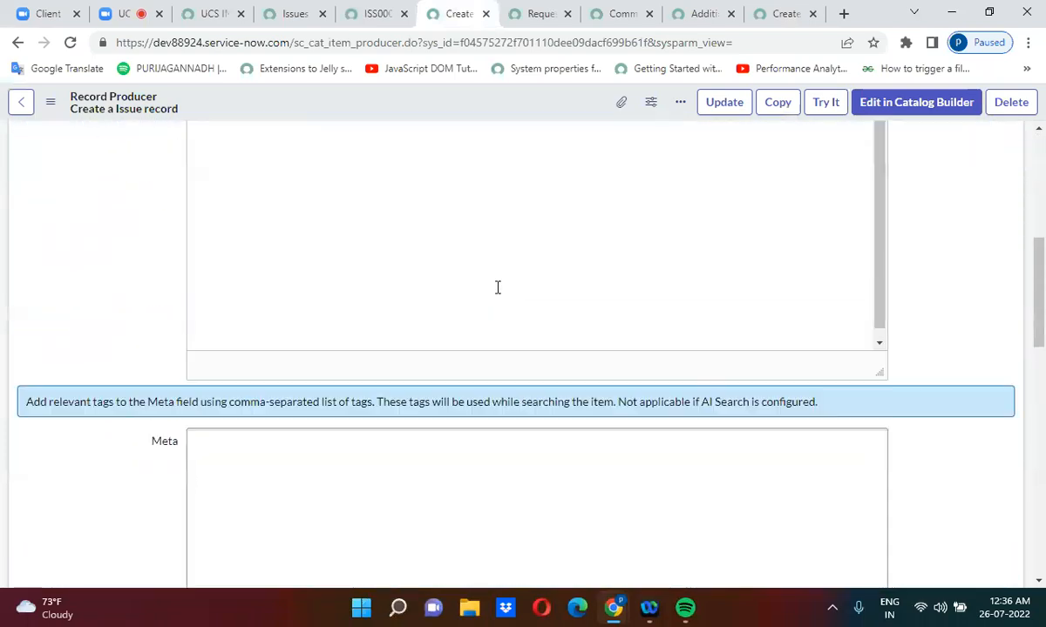
scroll(497, 295, "up", 2)
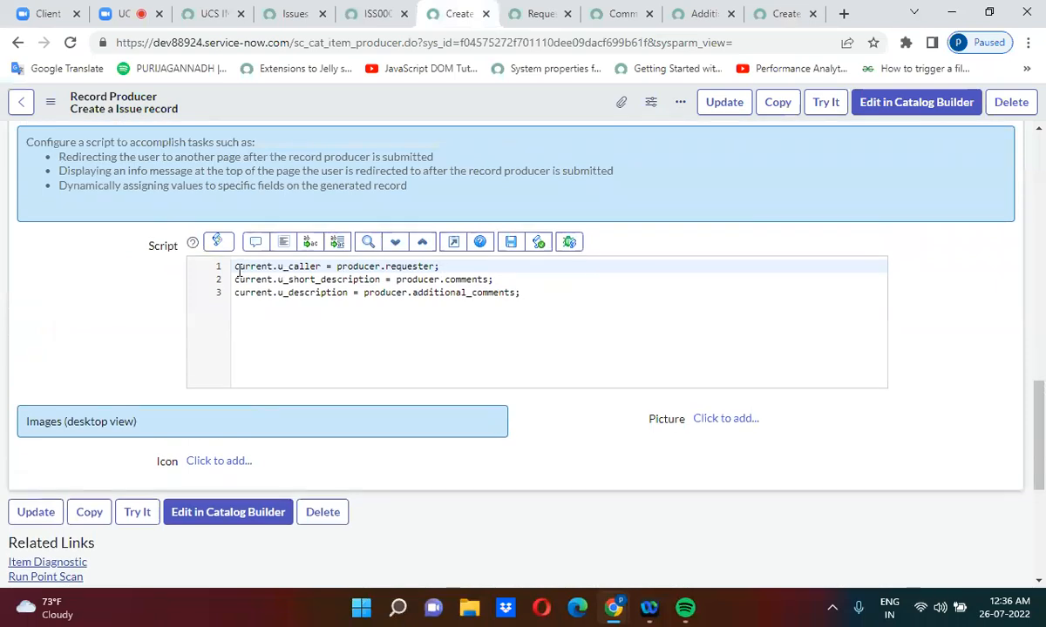
key("Return")
key("Return")
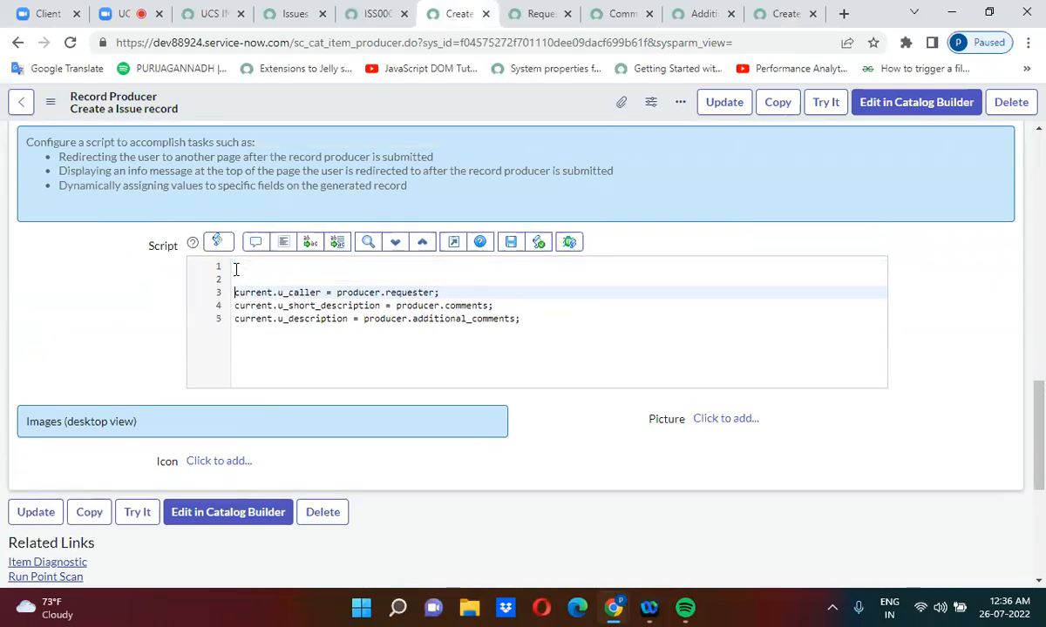
type("if")
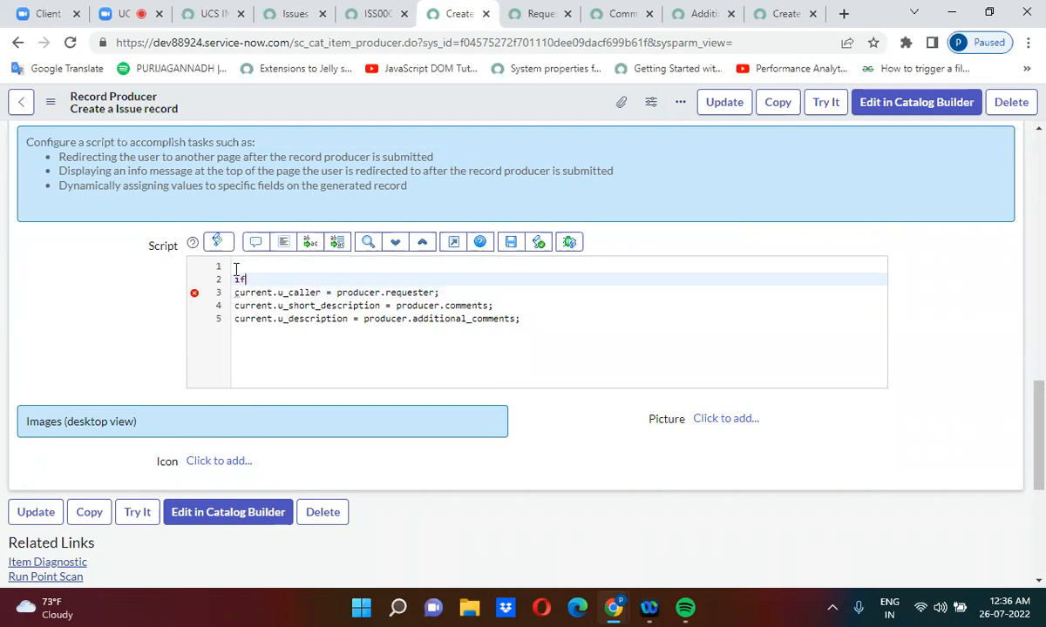
type("(){}")
left_click(544, 319)
key("Return")
type("}")
Add the line current.setAbortAction(true); below the if block in the script
left_click_drag(1039, 449, 1031, 420)
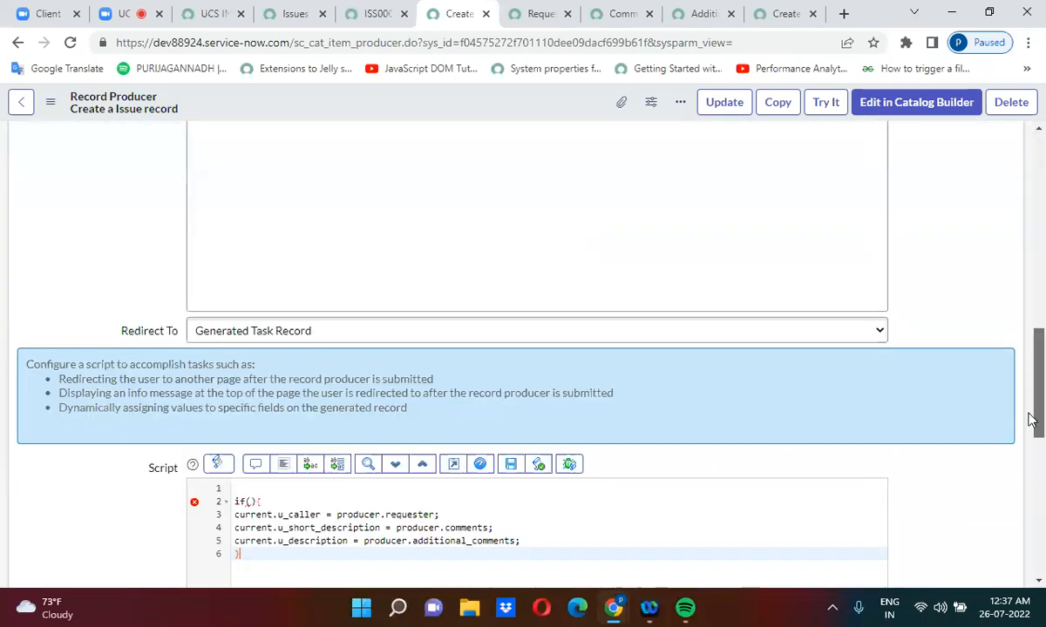
scroll(1033, 420, "down", 2)
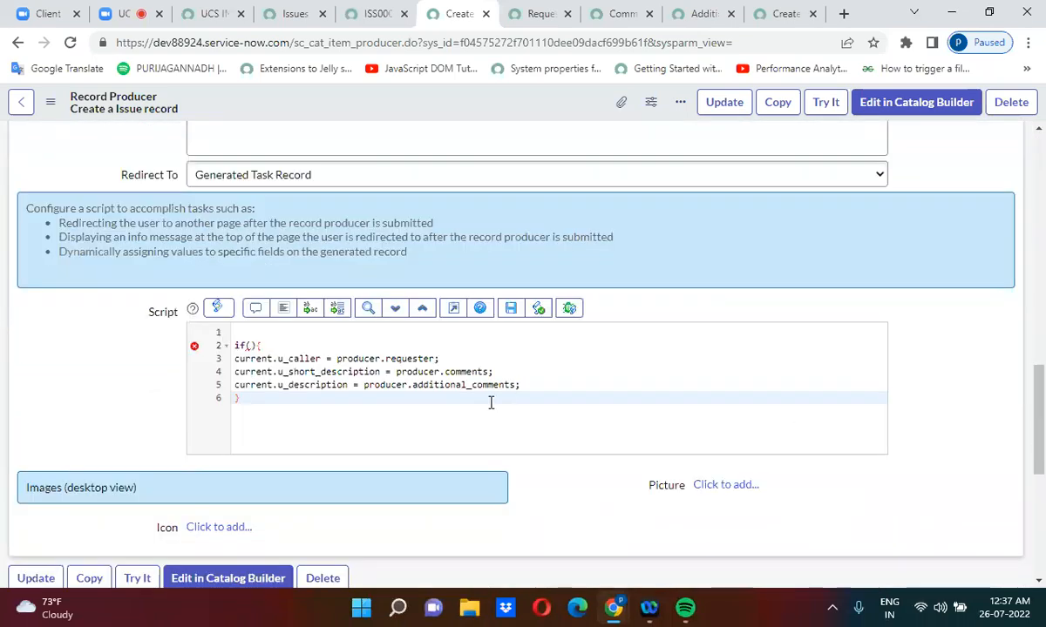
key("Return")
key("Return")
type("current")
type("et")
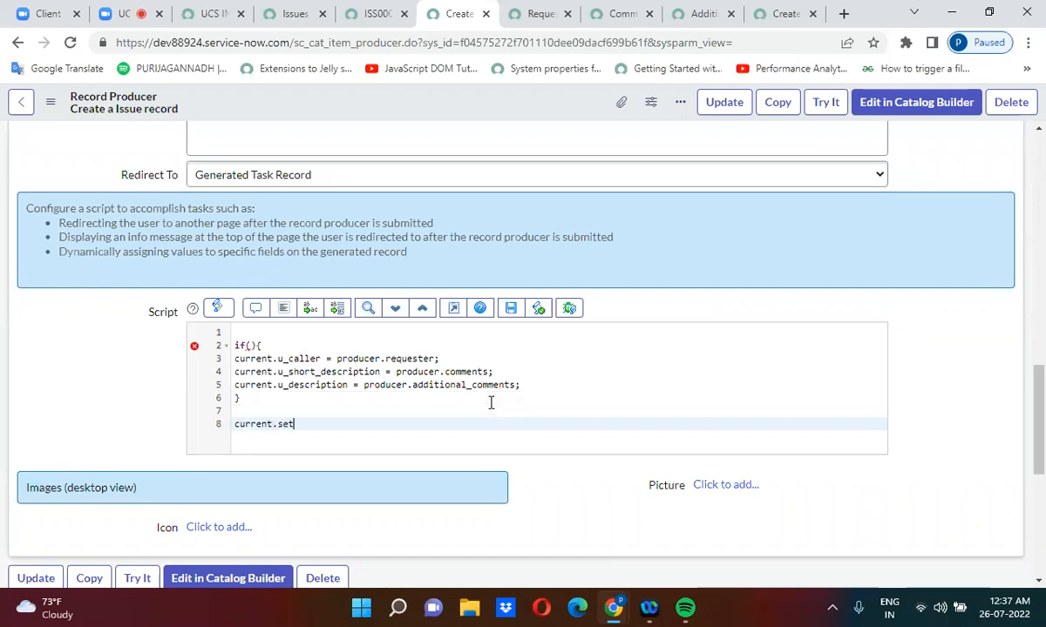
type("Abor")
type("tAcr")
type("tion")
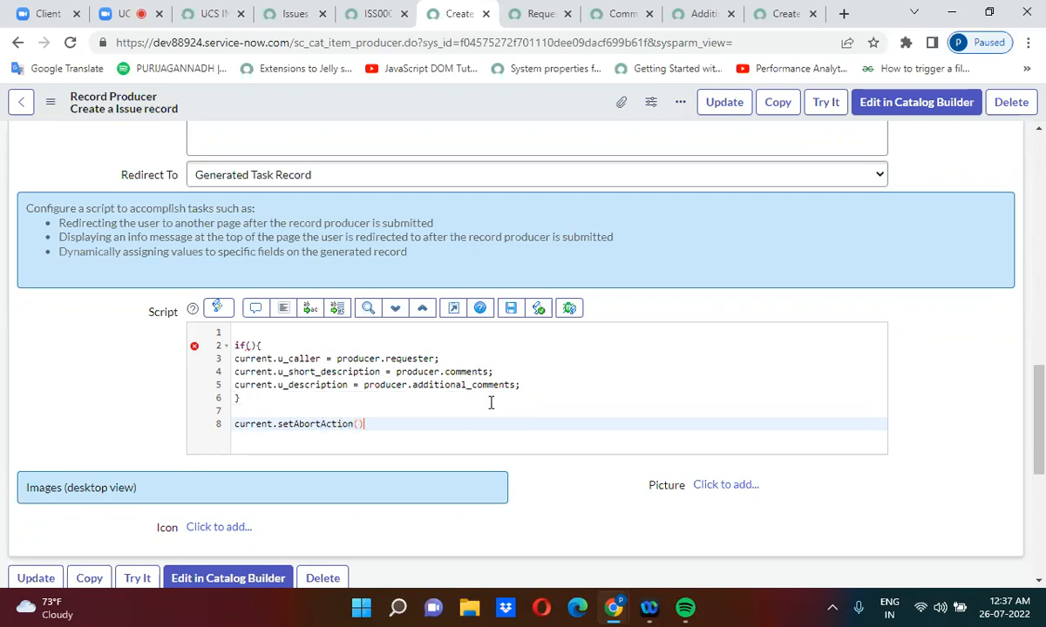
type("(true")
Delete the three assignments inside the if block and set its condition to producer.select_the_table == 'incident'
left_click_drag(235, 358, 525, 383)
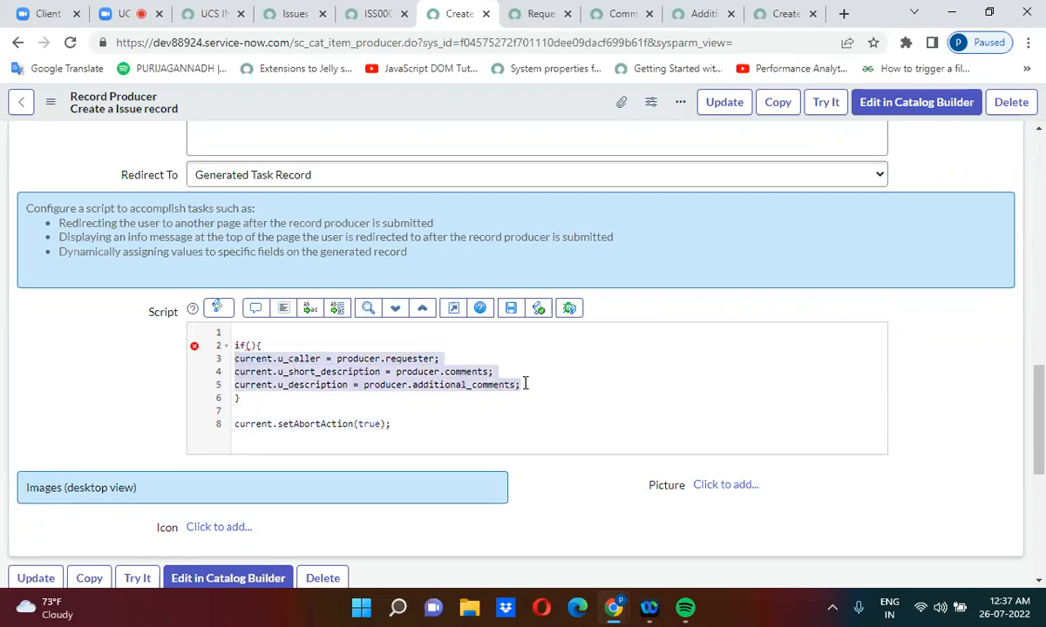
key("Delete")
left_click(253, 345)
type("producer.select_the_table == '")
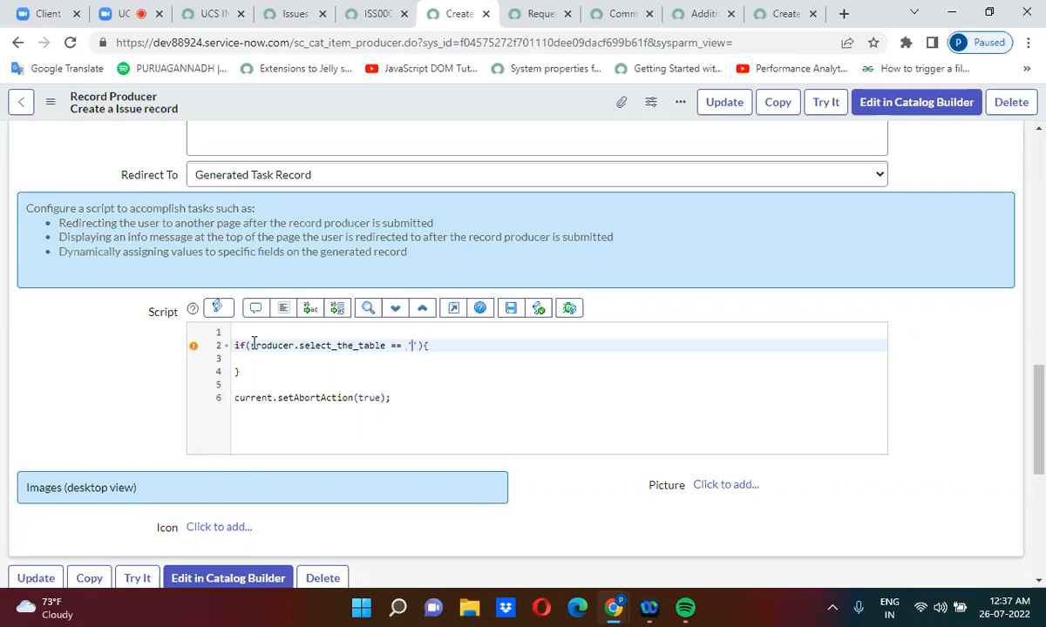
type("incident")
Inside the if block, declare var gr = new GlideRecord('incident');
left_click(265, 363)
type("var gr")
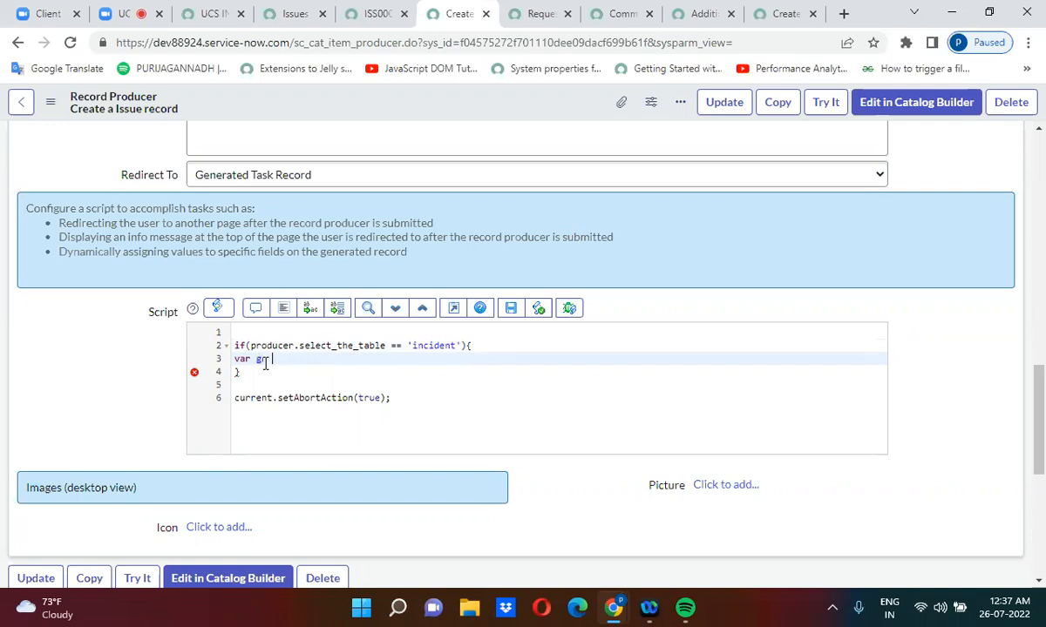
type(" = new GlideRecord(")
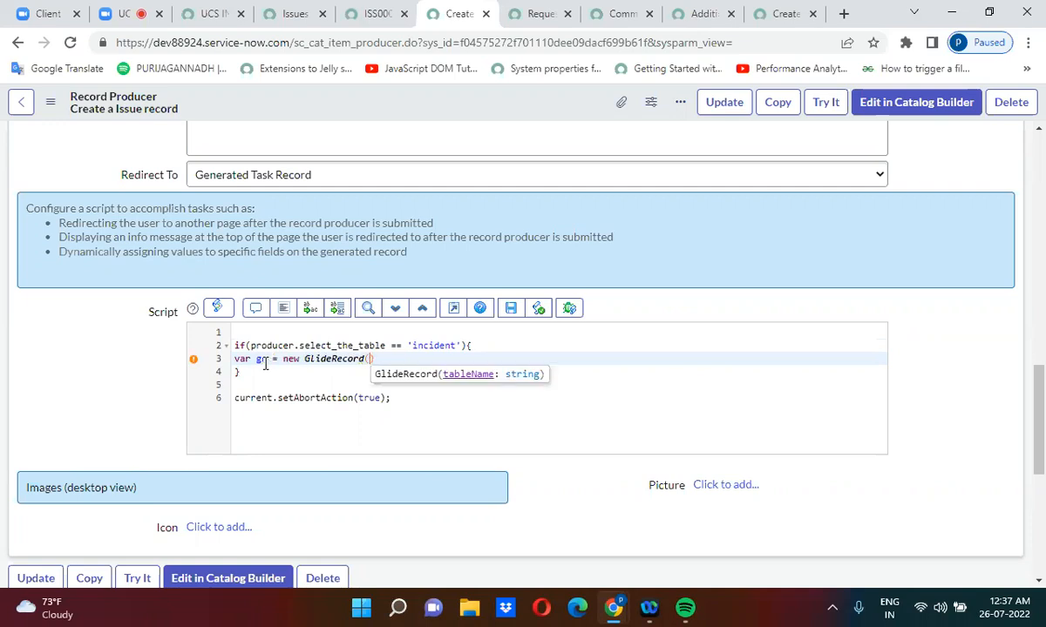
type(")")
type(";")
type("'")
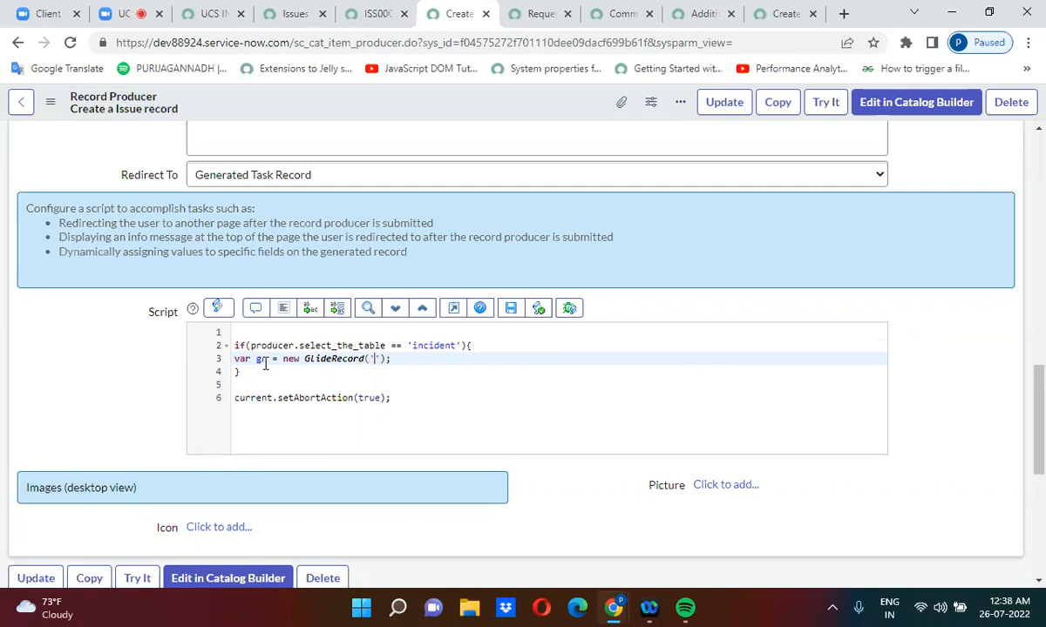
type("incident")
Add gr.initialize(); on the line below the GlideRecord declaration
key("End")
key("Return")
type("gr.in")
key("Up")
key("Return")
key("Down")
key("Up")
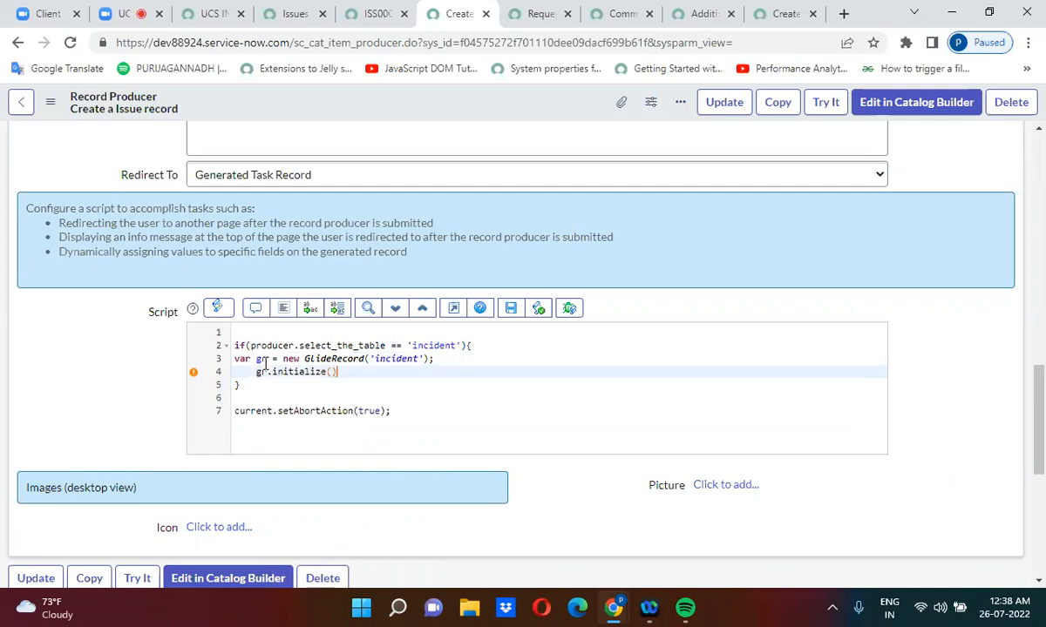
type(";")
Map the caller below the initialize line with gr.caller_id = producer.requester;
key("Return")
type("gr")
type(".u")
key("Escape")
key("BackSpace")
type("caller_id =")
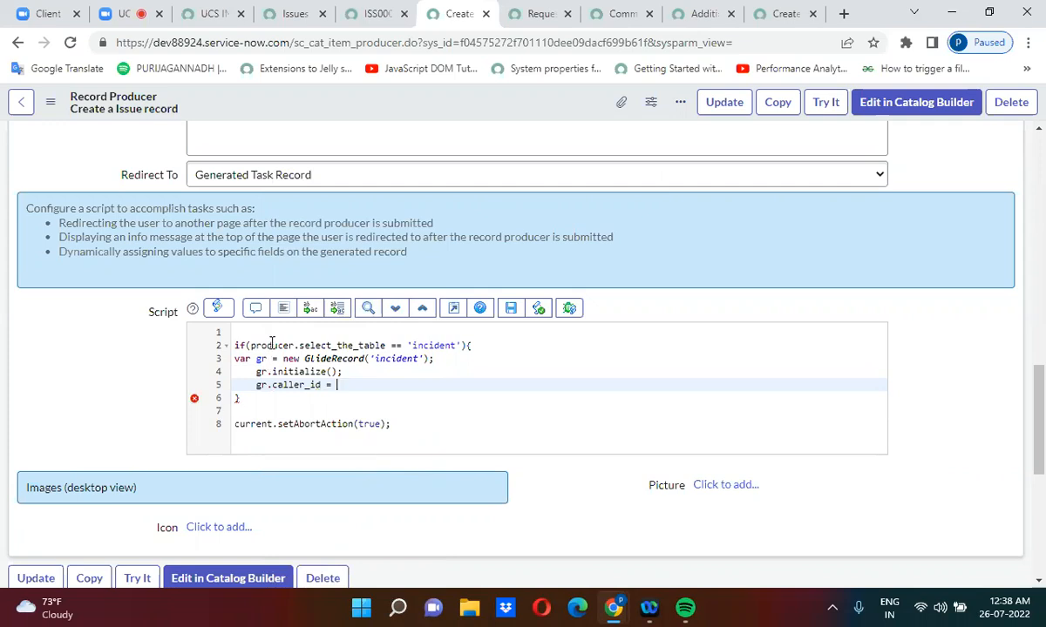
double_click(272, 344)
key("ctrl+c")
left_click(349, 384)
key("ctrl+v")
type(".requester;")
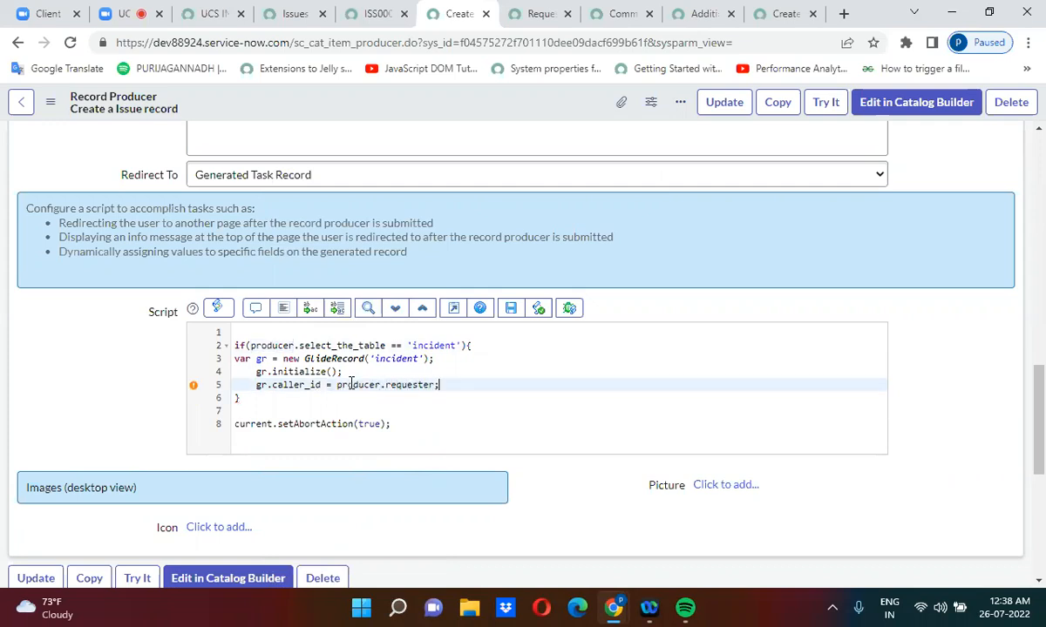
Map the short description on the next line with gr.u_short_description = producer.comments;
key("Return")
type("gr")
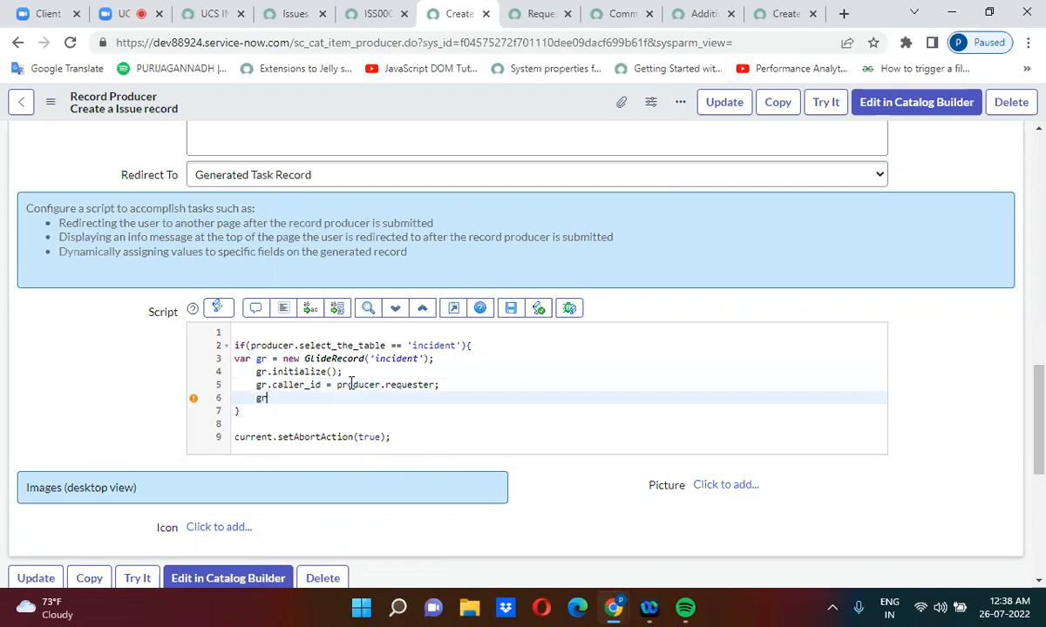
type(".u_short_description = ")
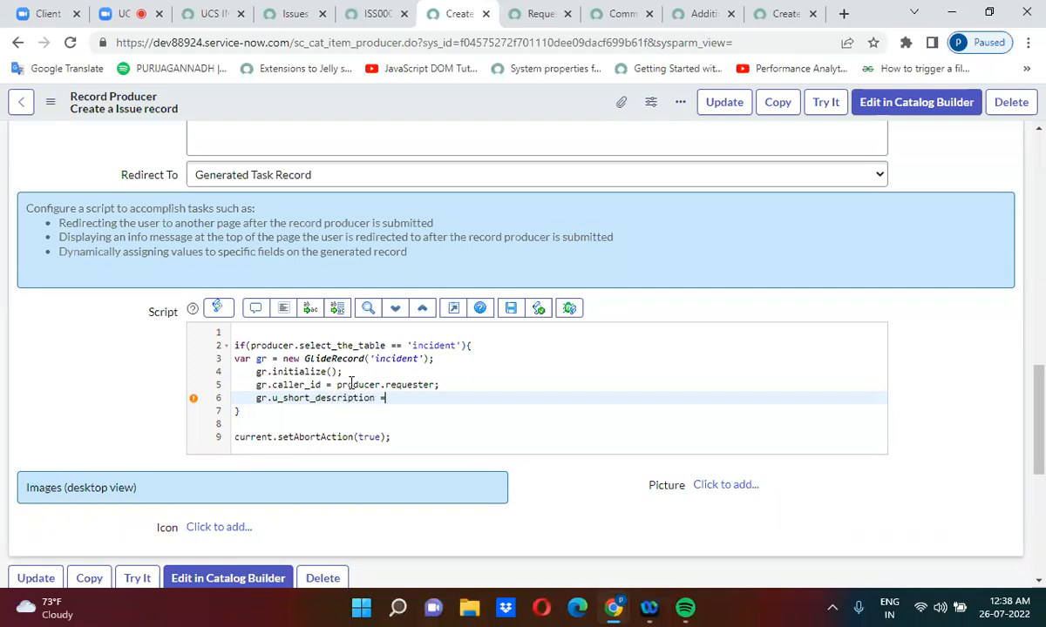
type("producer")
type(".comments")
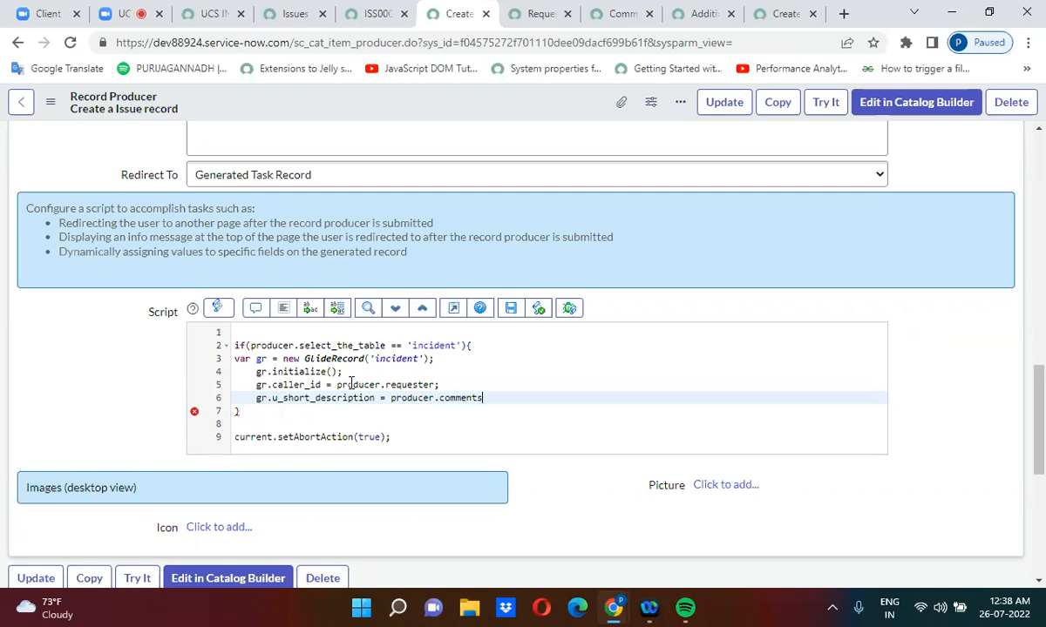
type(";")
Map the description below it with gr.u_description = producer.additional_comments;
key("Return")
type("gr.u_")
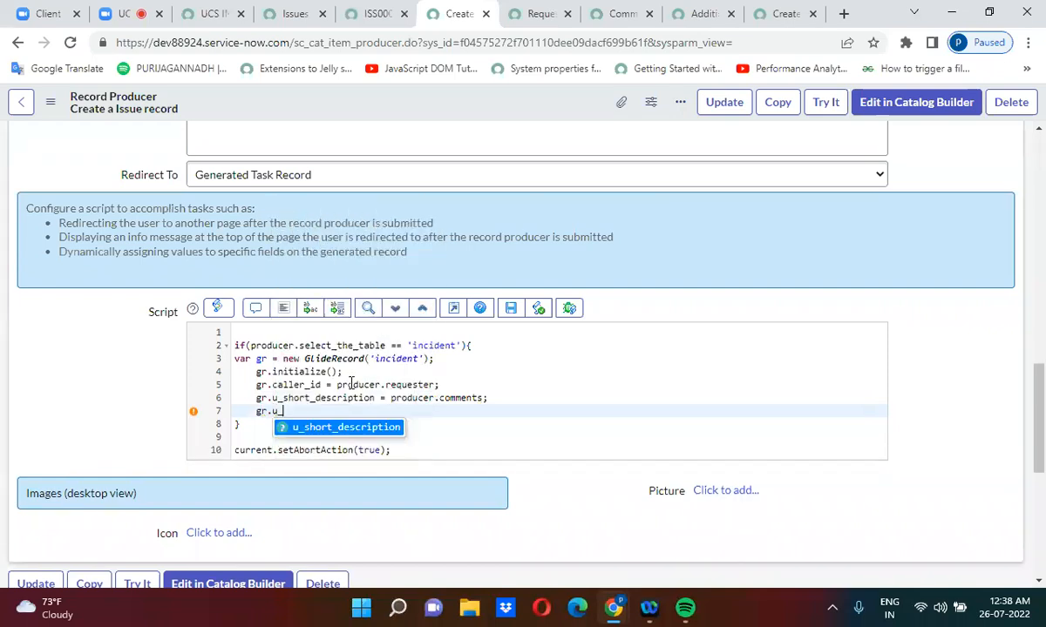
type("descr")
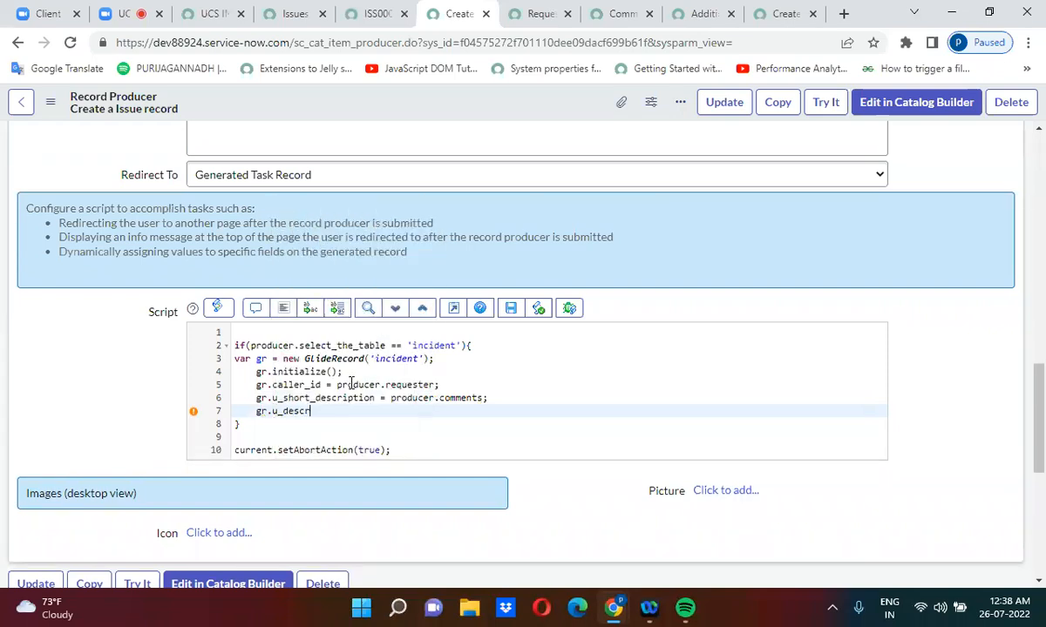
type("iption = producer")
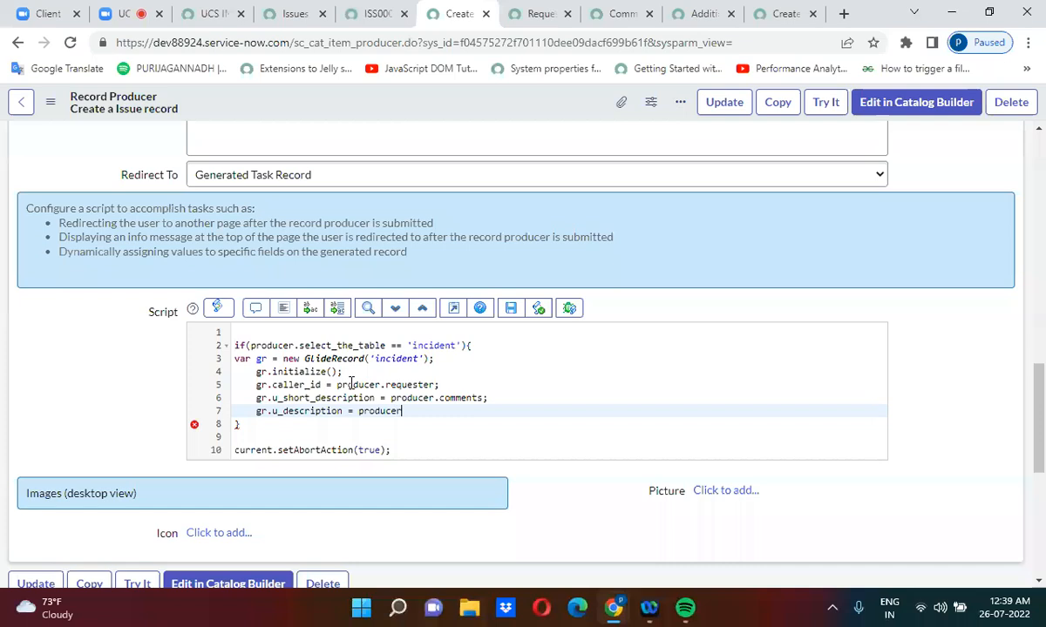
type(".additional_comments")
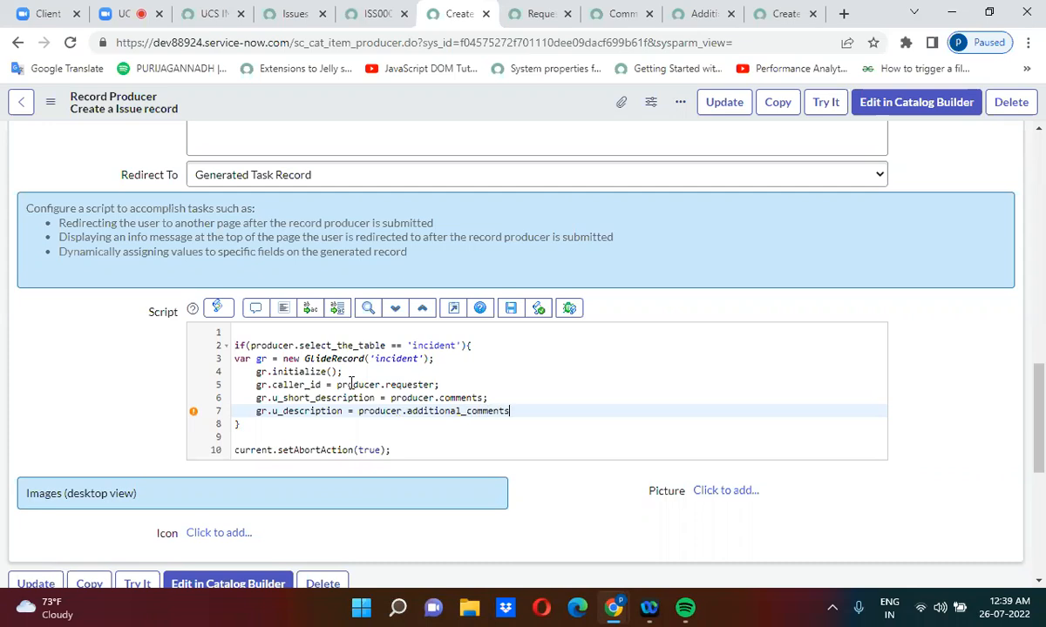
type(";")
Finish the if block's body by adding gr.insert(); after the description mapping
key("Return")
type("gr.ins")
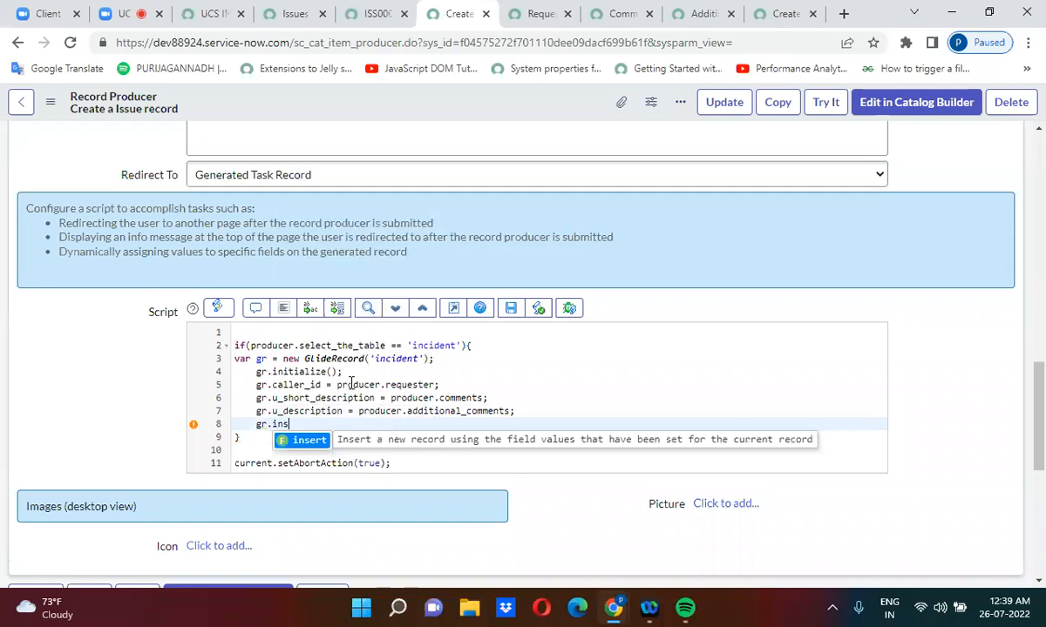
key("Return")
type(";")
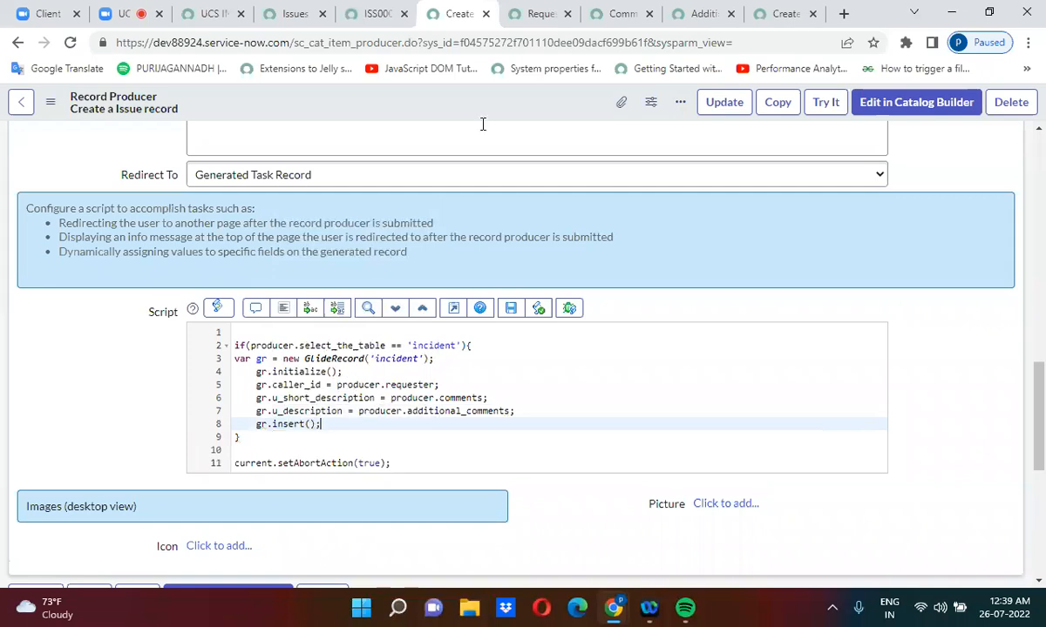
Save the Create a Issue record producer with its new incident script and stay on the record
right_click(455, 104)
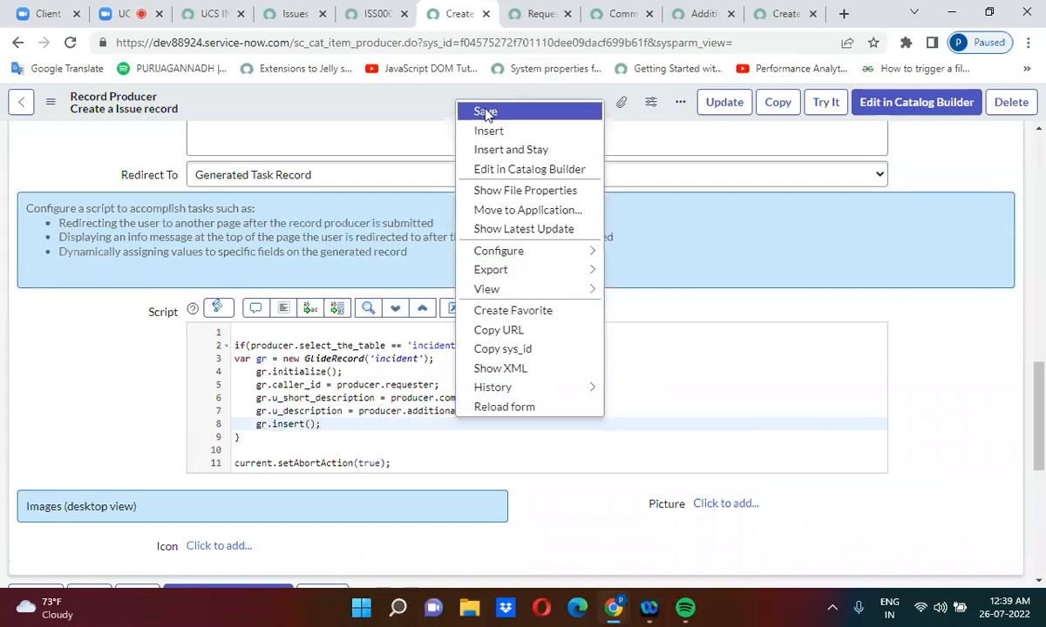
left_click(486, 113)
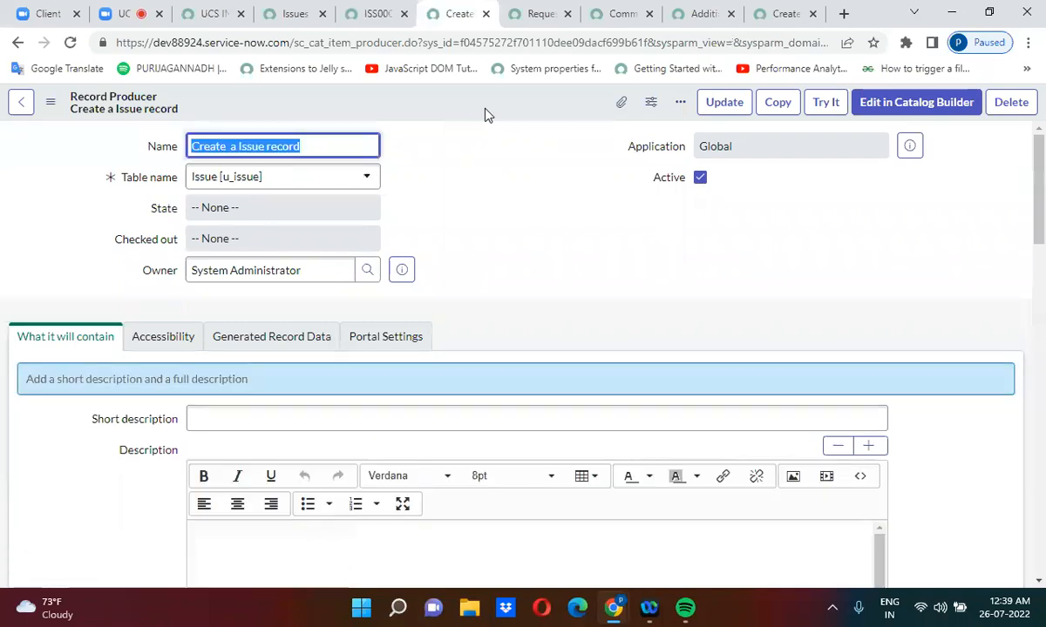
left_click(488, 115)
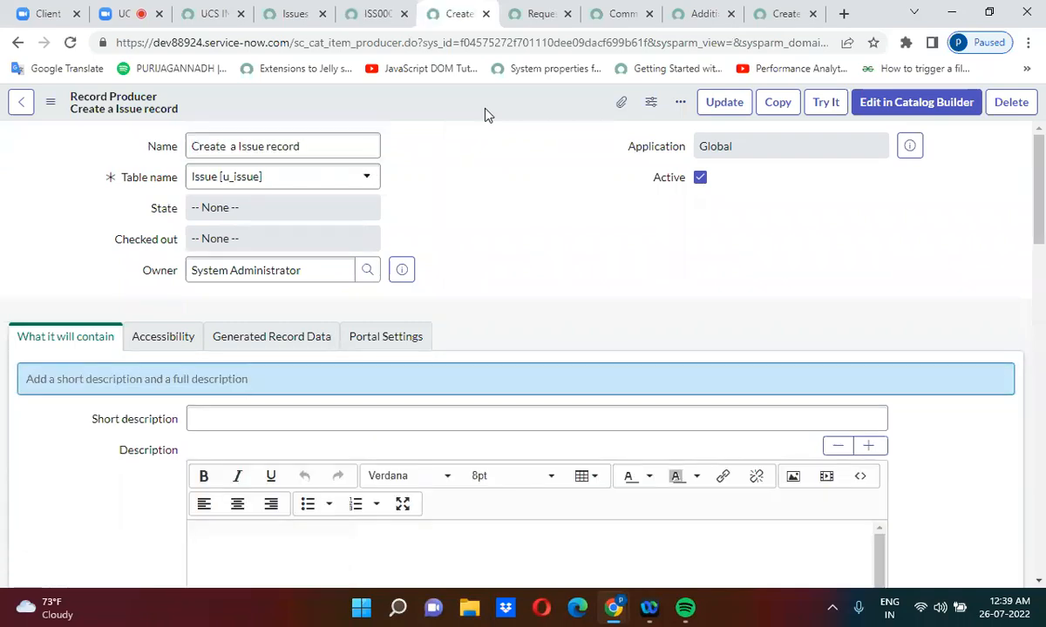
Reload the portal form: leave the current page for the portal home, search for "create a issue record" and open Create a Issue record
left_click(781, 13)
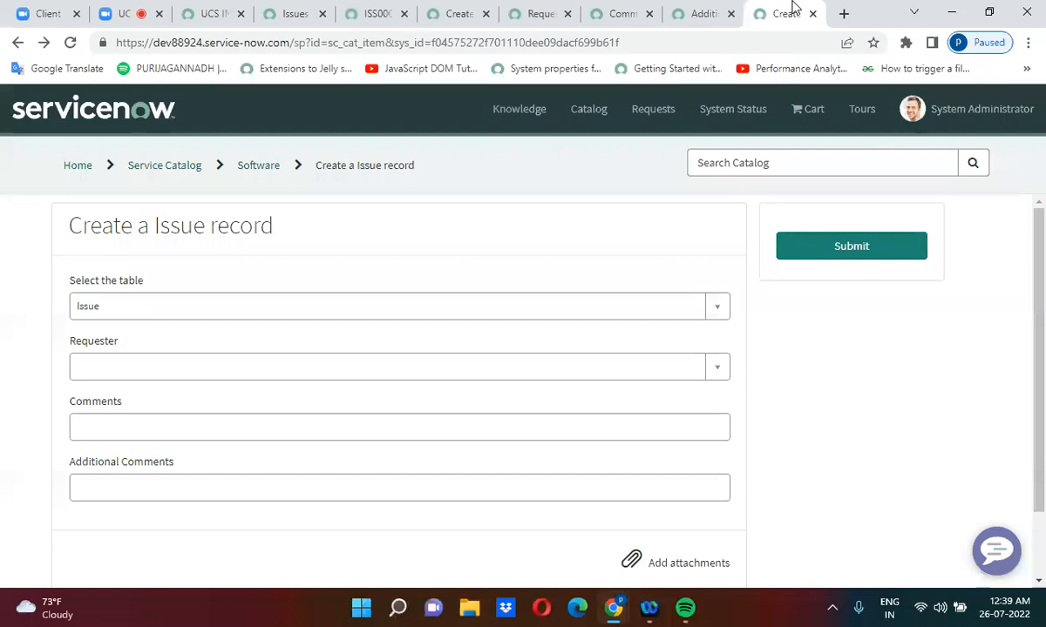
left_click(59, 103)
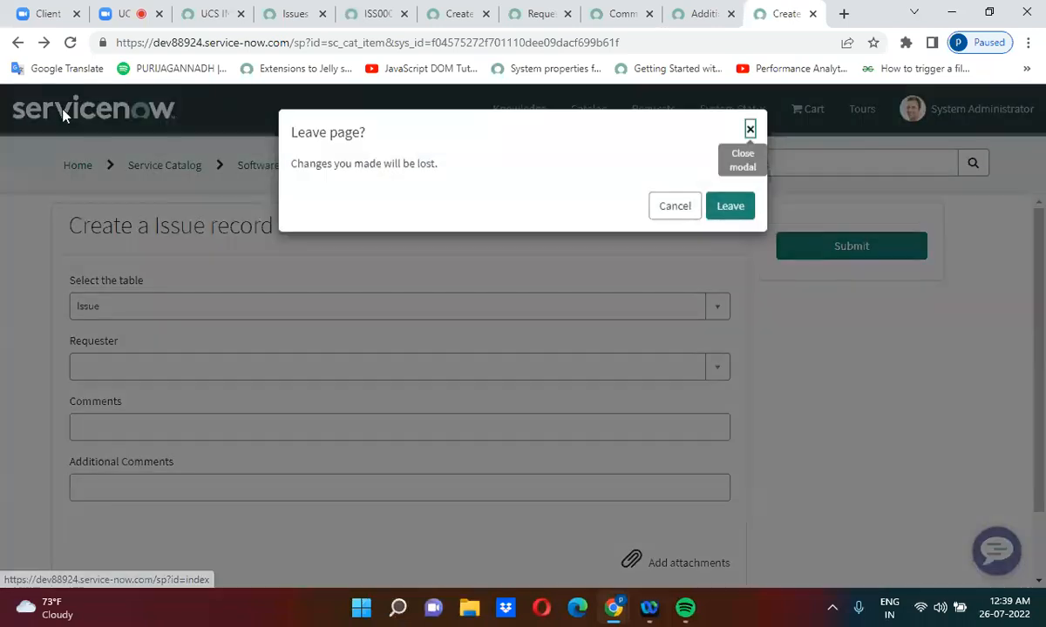
left_click(713, 211)
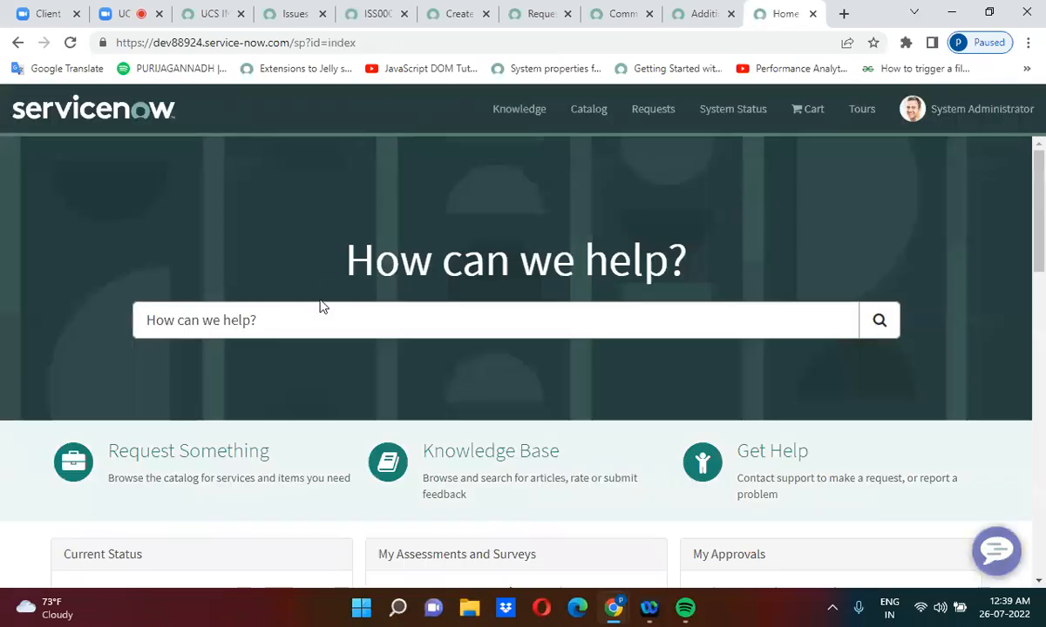
left_click(302, 327)
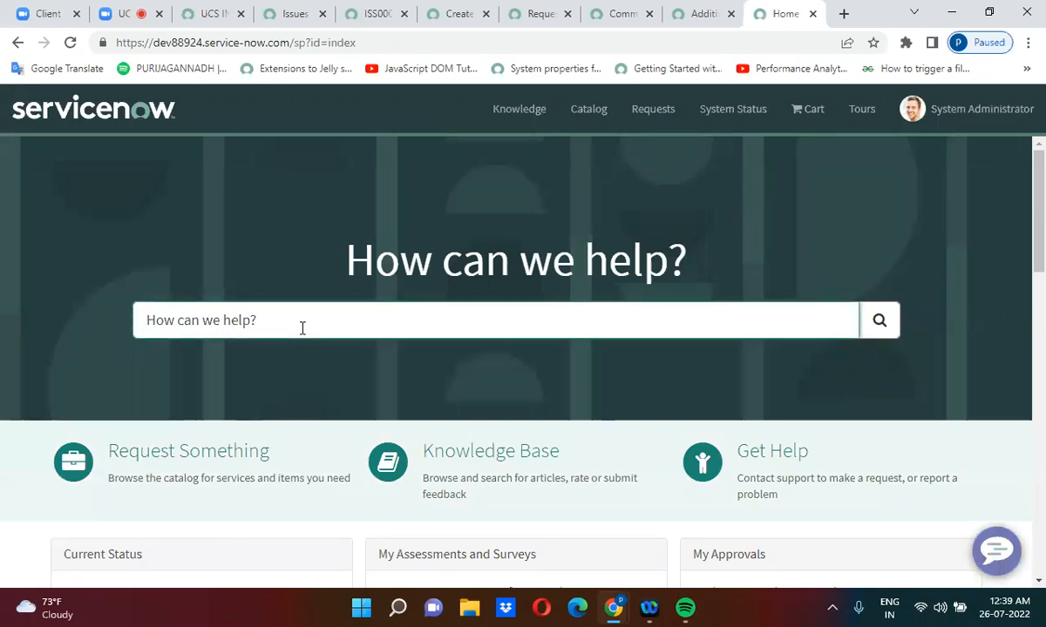
type("create a ")
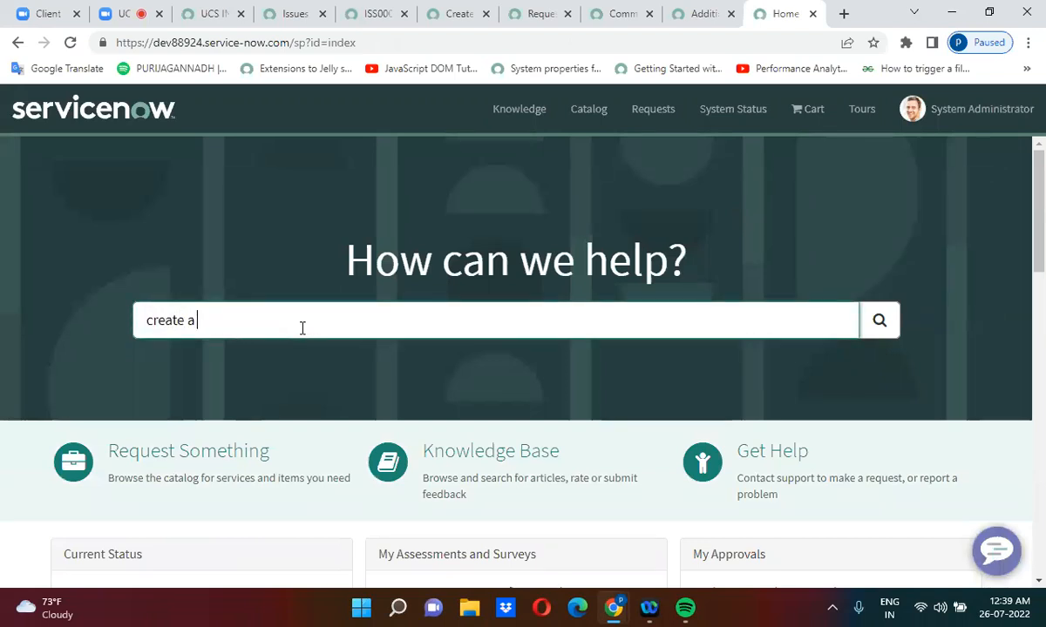
type("issue record")
key("Return")
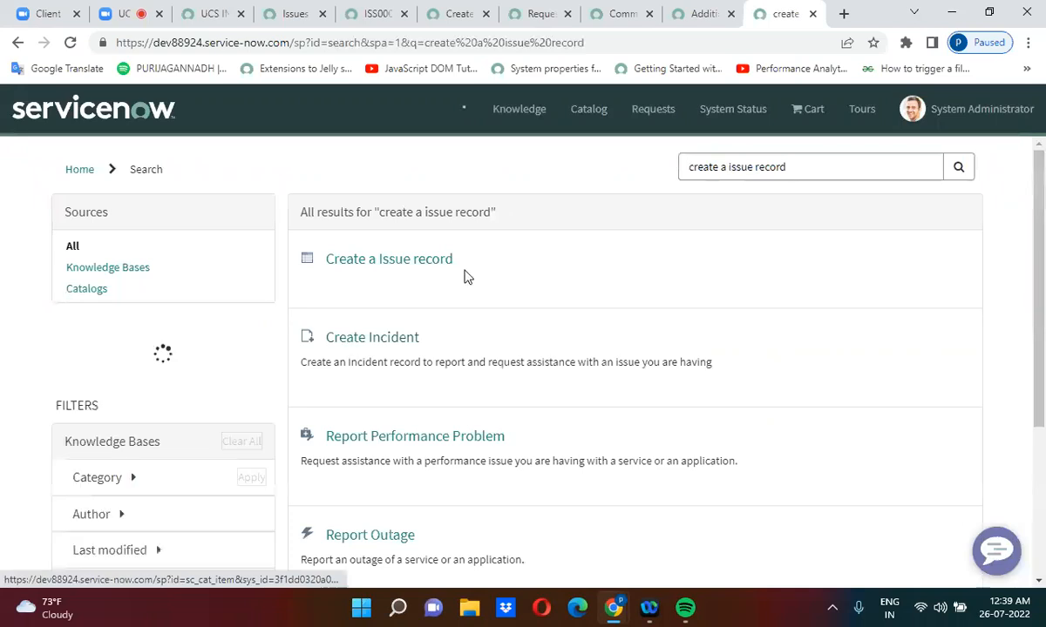
left_click(407, 261)
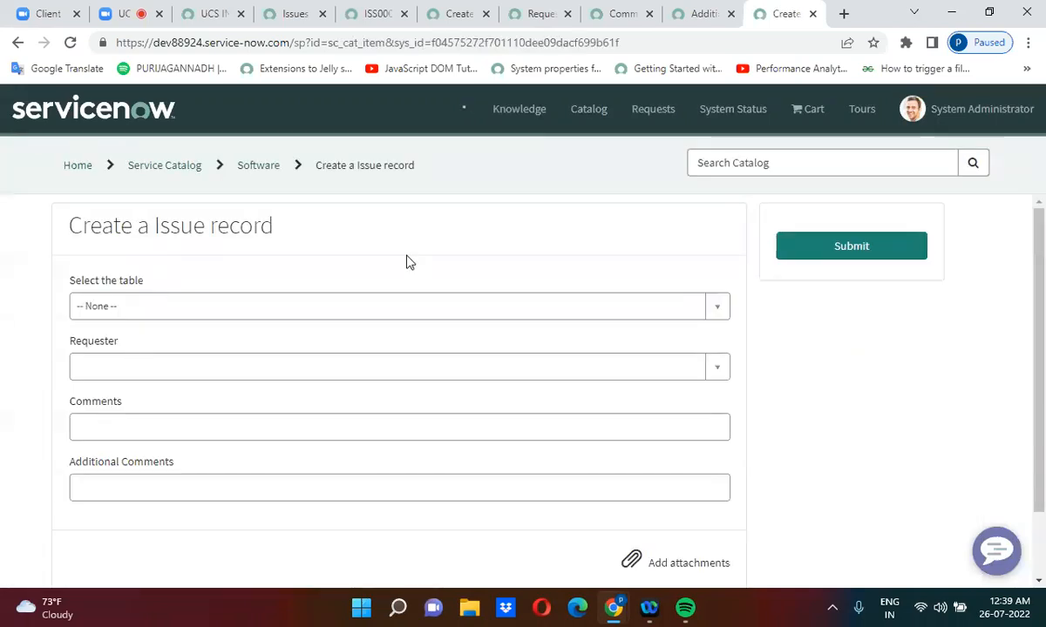
Fill the form with table Incudent, the third listed requester, Comments "test" and Additional Comments "789"
left_click(163, 307)
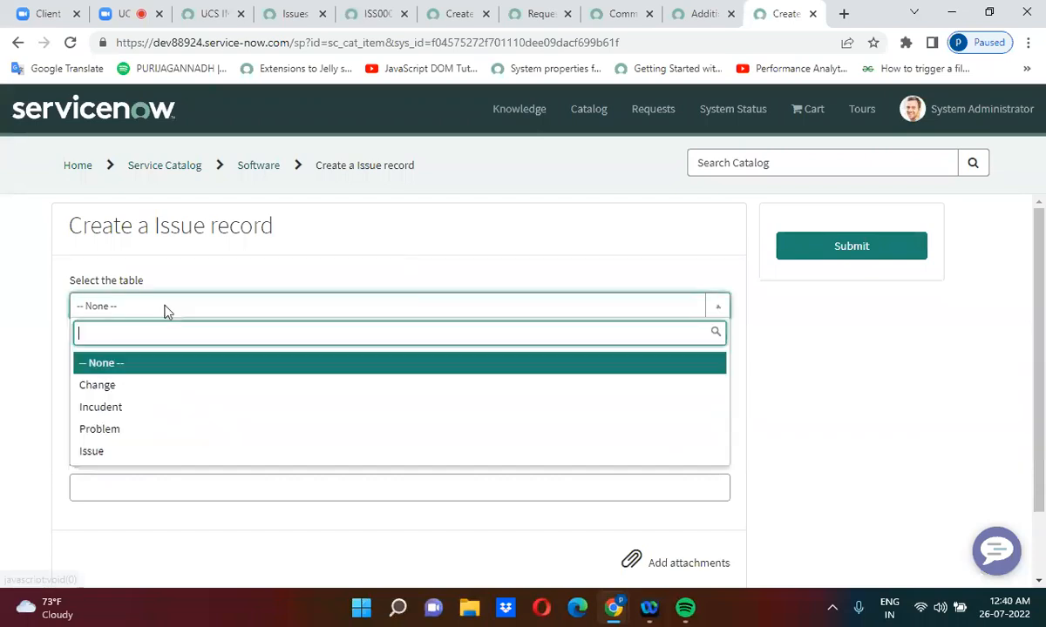
left_click(126, 408)
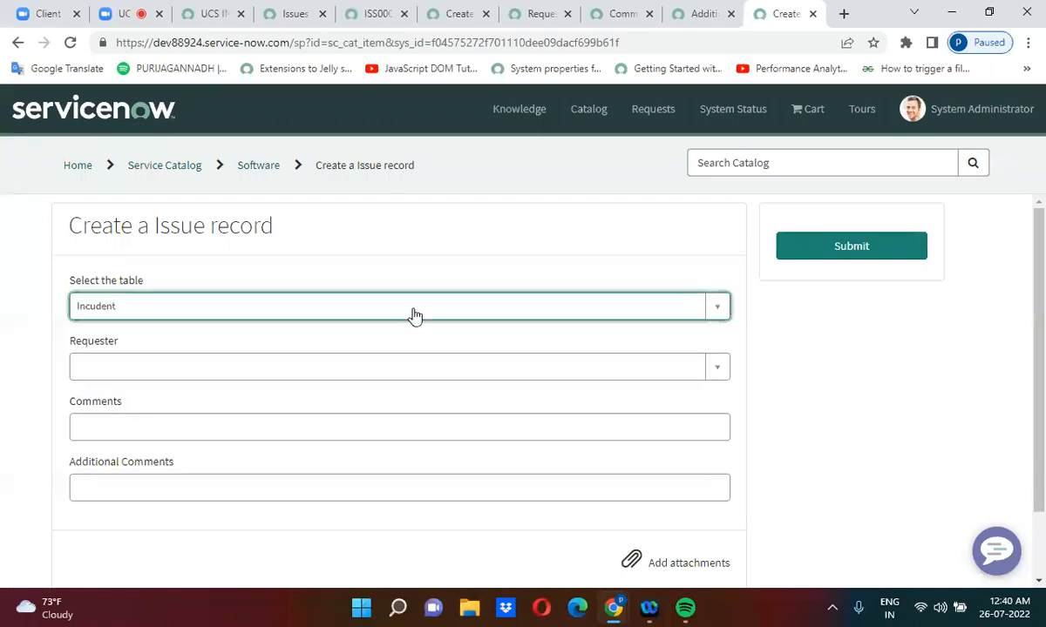
left_click(279, 370)
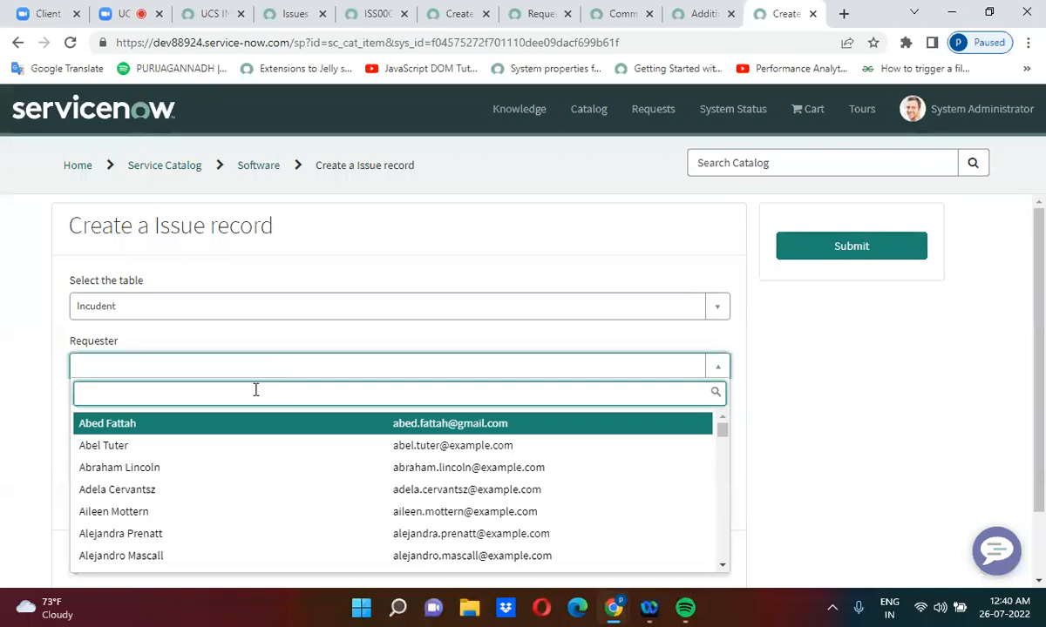
left_click(187, 471)
left_click(213, 427)
type("test")
left_click(194, 486)
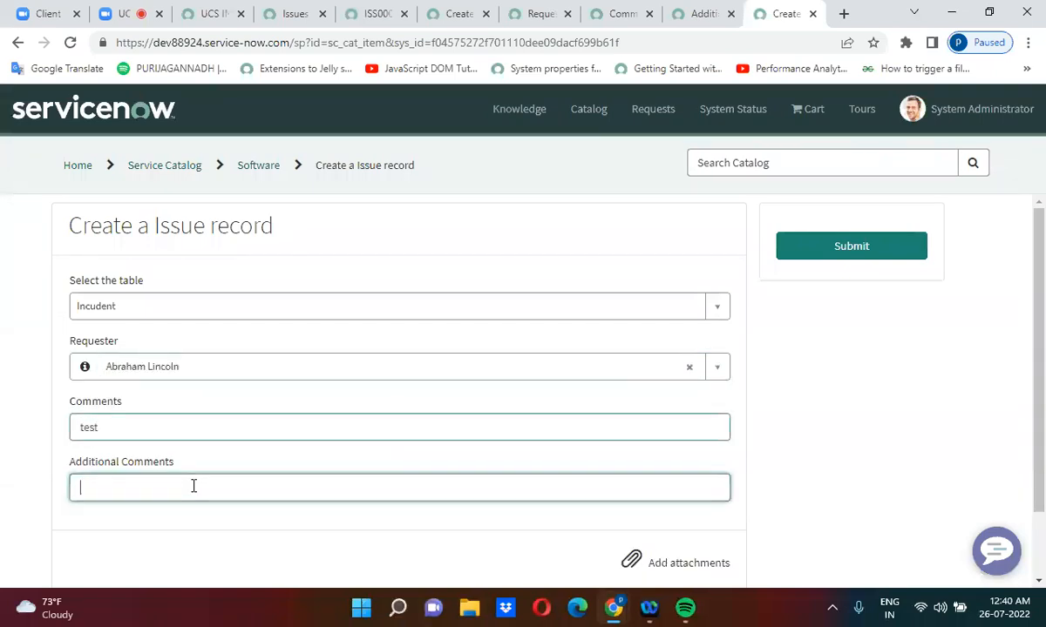
type("789")
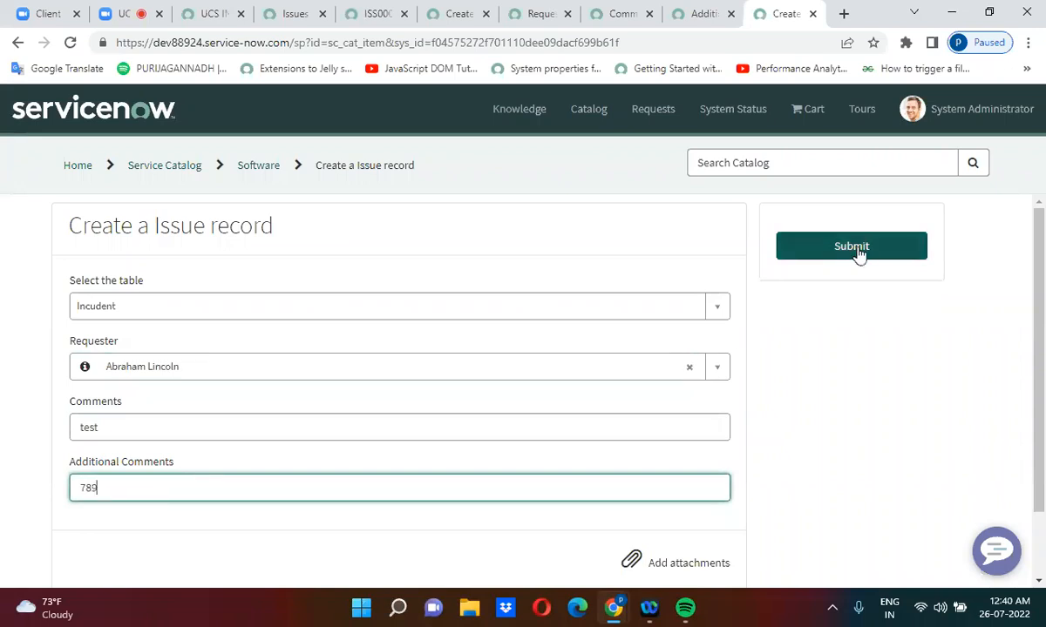
In the record producer script, remove the u_ prefix from gr.u_short_description and gr.u_description, and save the record
left_click(540, 11)
left_click(464, 12)
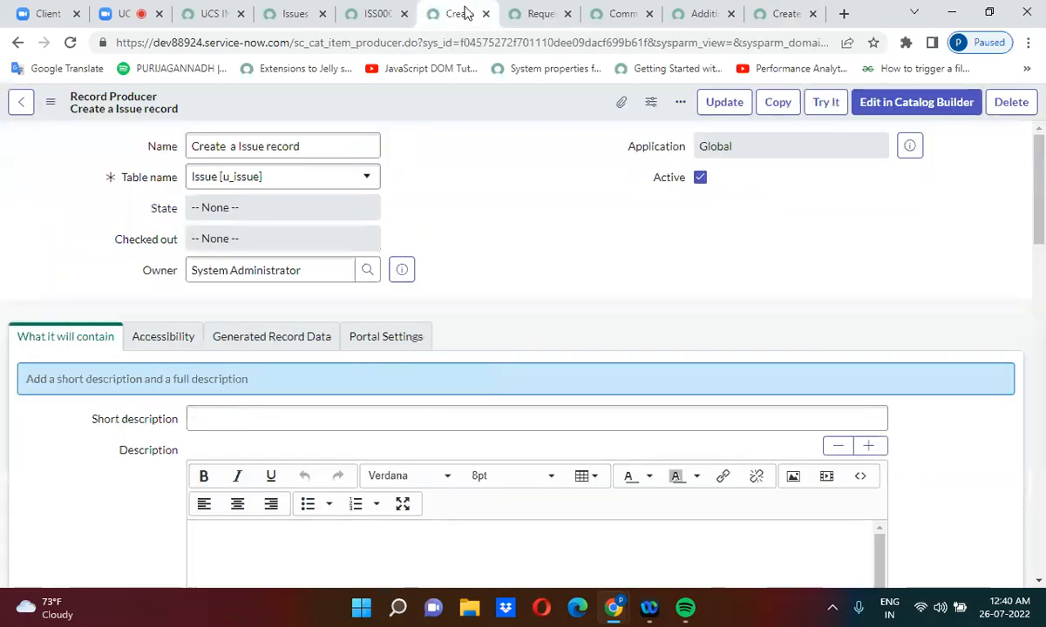
scroll(449, 311, "down", 2)
scroll(449, 311, "down", 8)
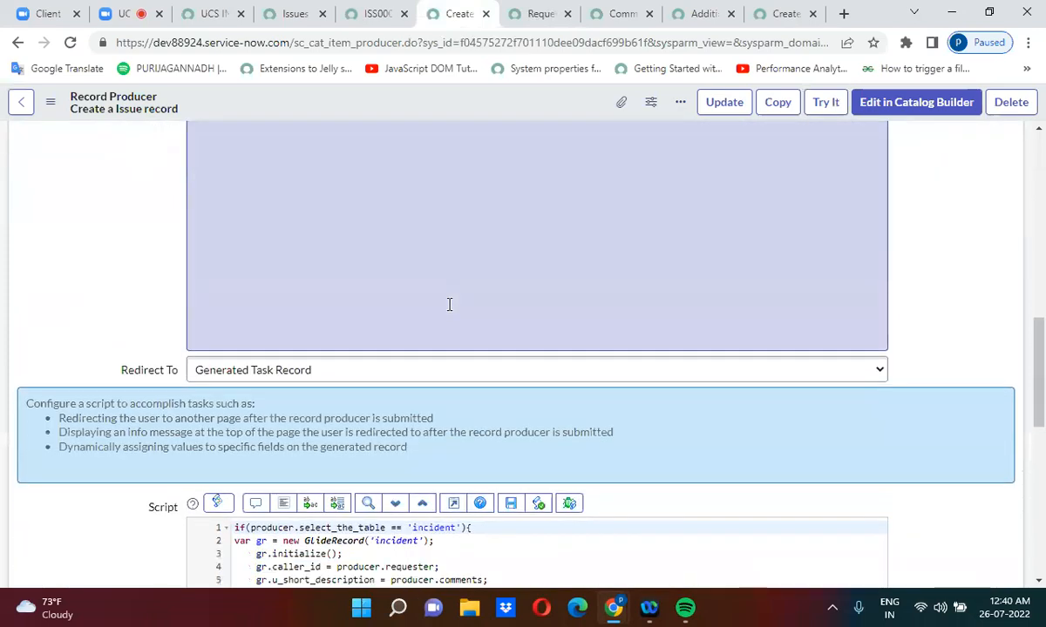
scroll(449, 305, "down", 2)
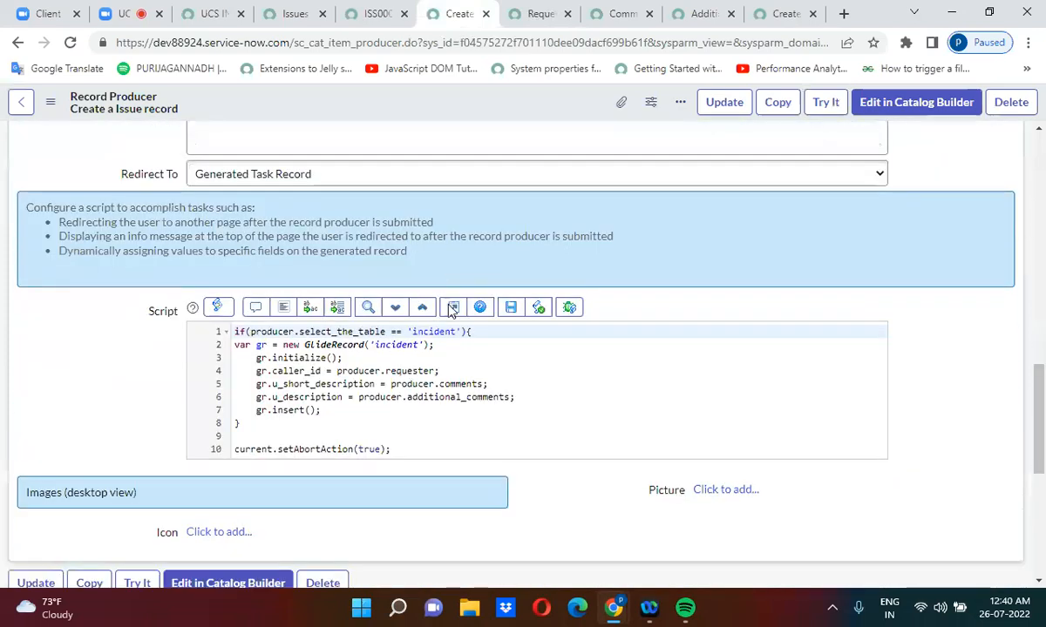
left_click(282, 383)
key("BackSpace")
key("BackSpace")
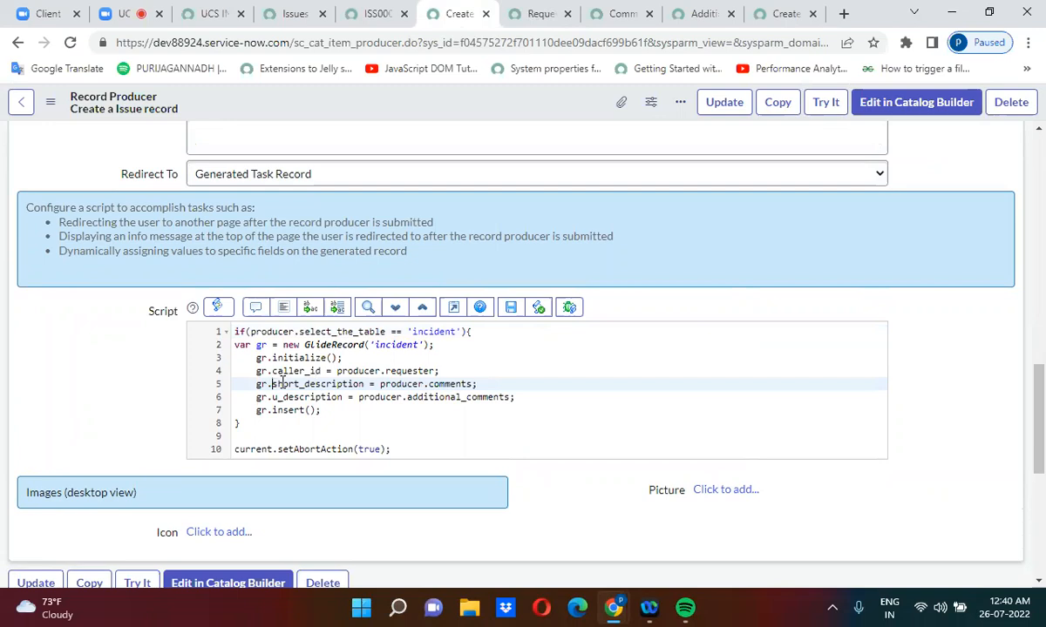
left_click(288, 397)
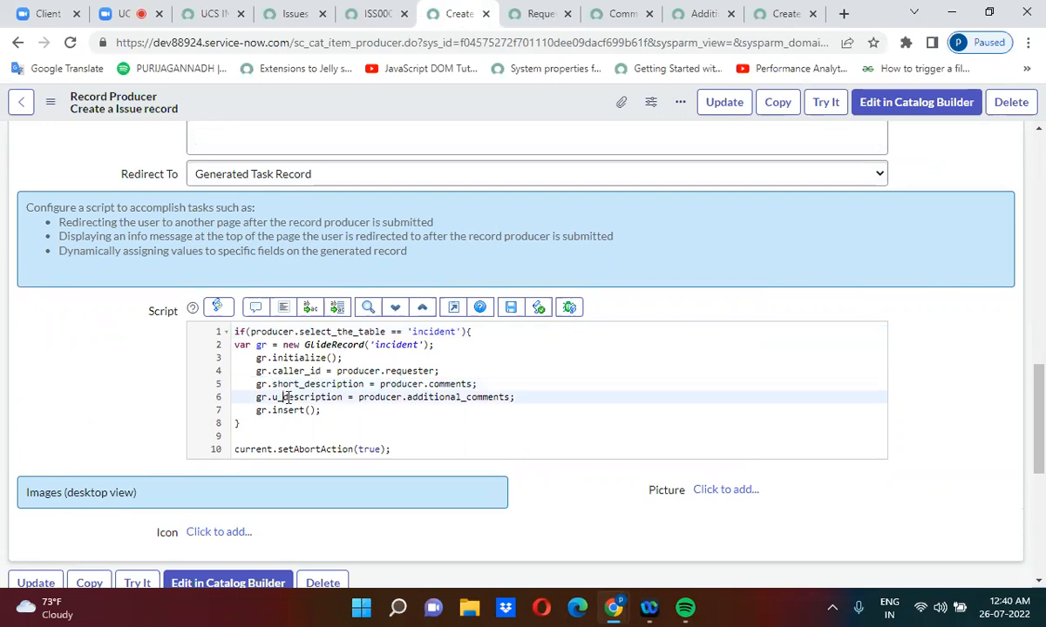
key("BackSpace")
key("BackSpace")
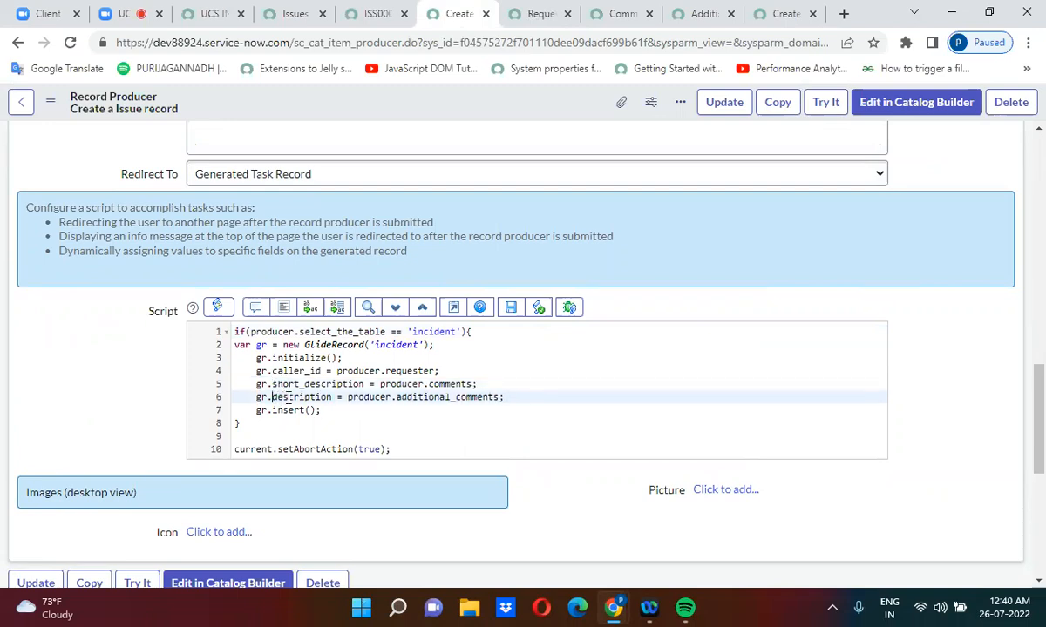
right_click(501, 105)
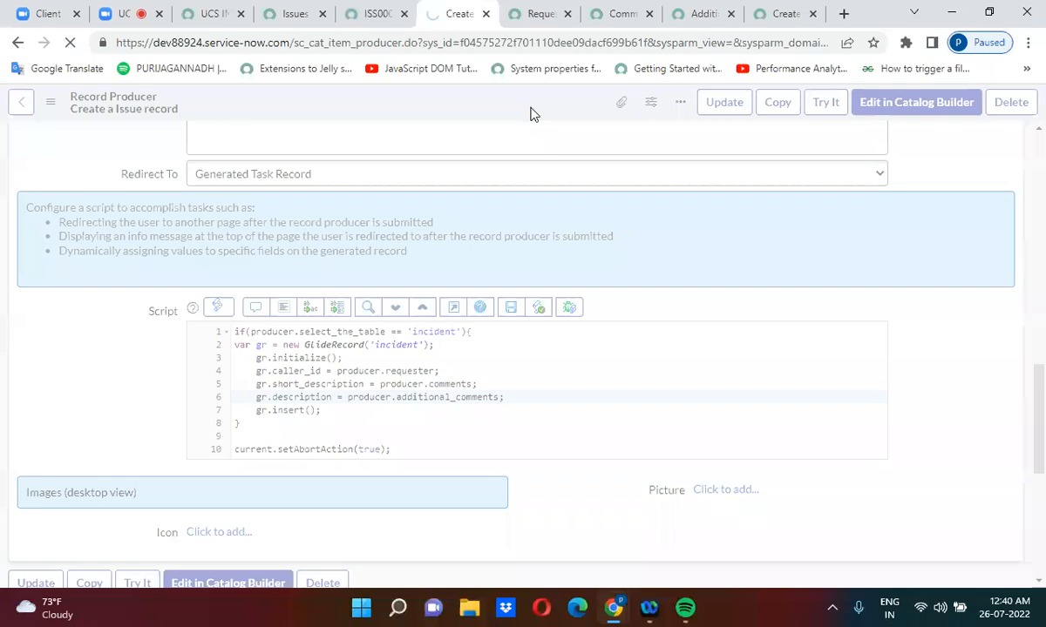
Submit the filled-in Create a Issue record form in the portal
left_click(780, 13)
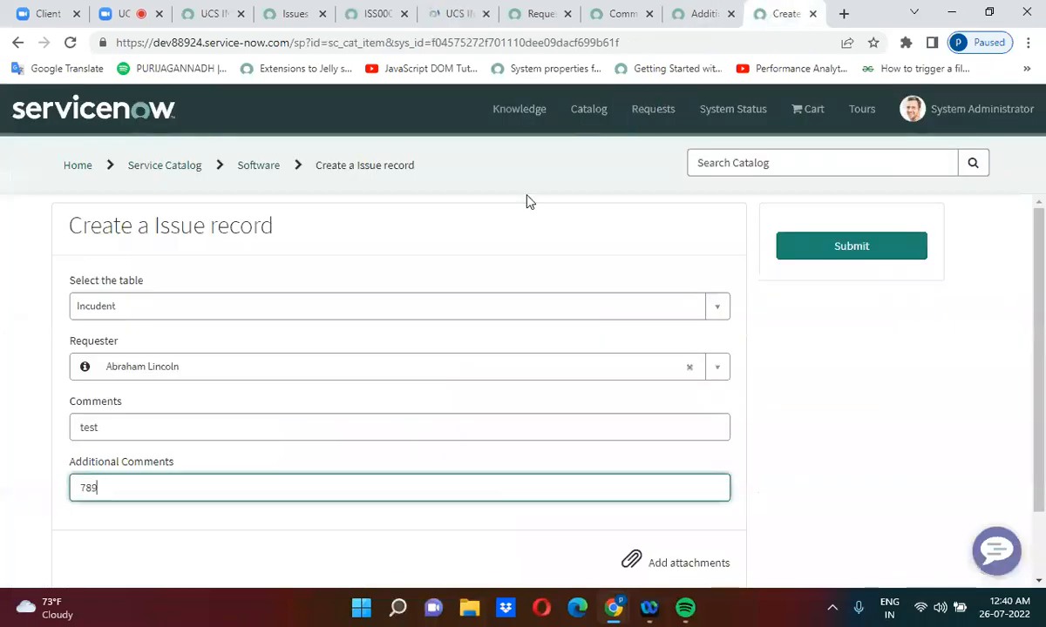
left_click(850, 253)
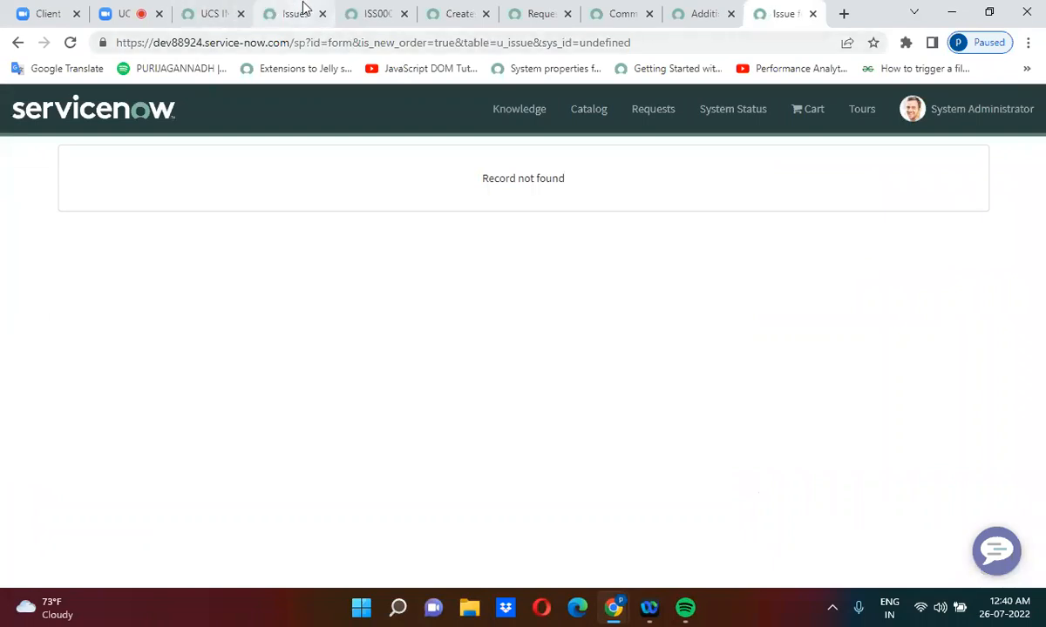
Open the incident table with incident.list and view the newest incident to check its caller, short description and description
left_click(224, 7)
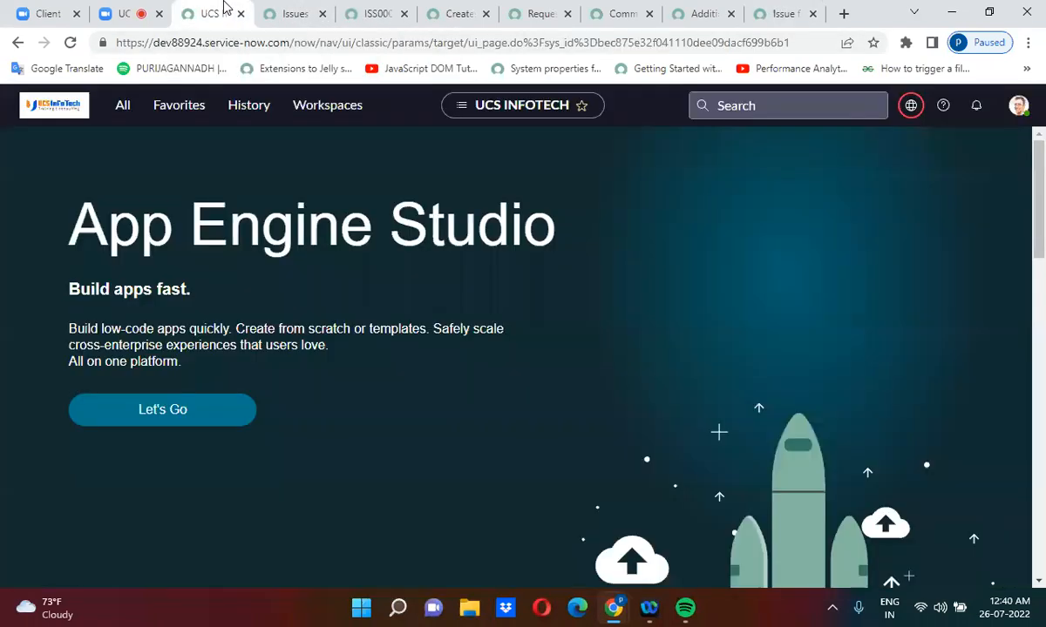
left_click(125, 106)
type("l")
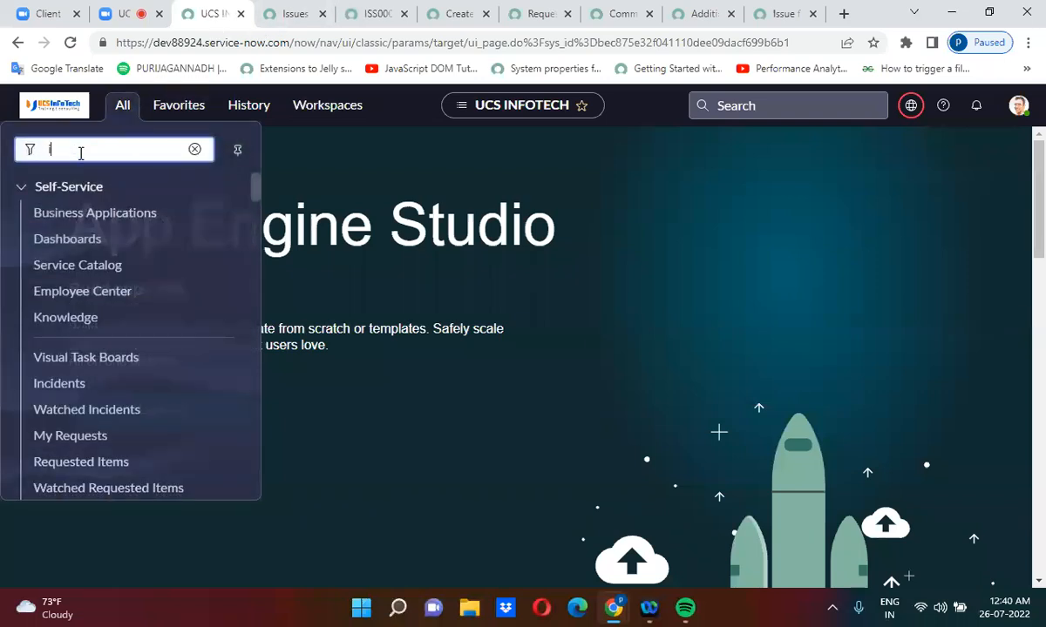
type("ncident")
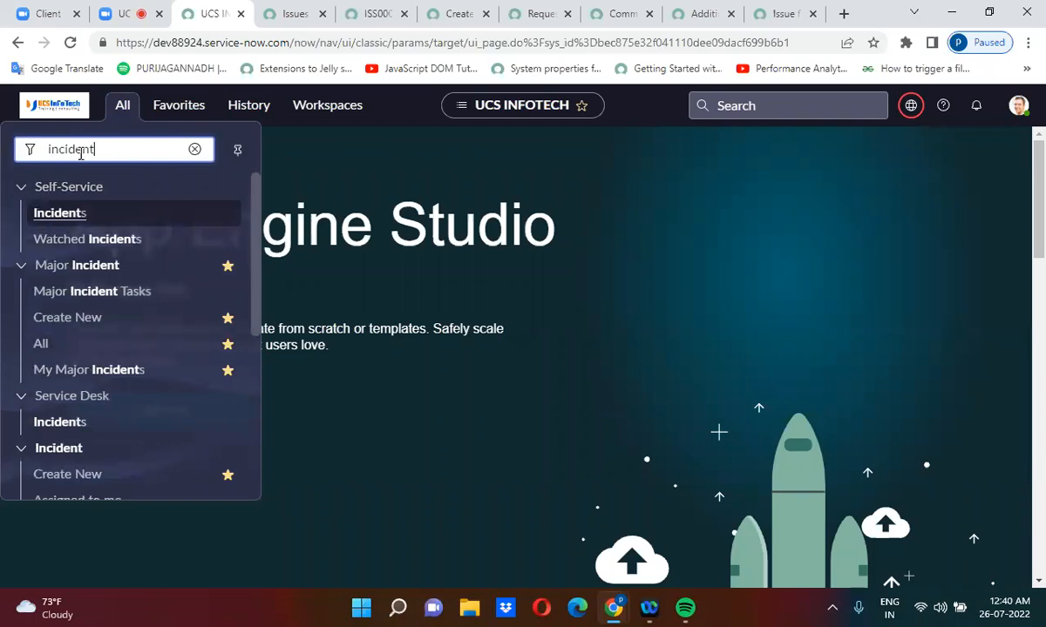
type(".list")
key("Return")
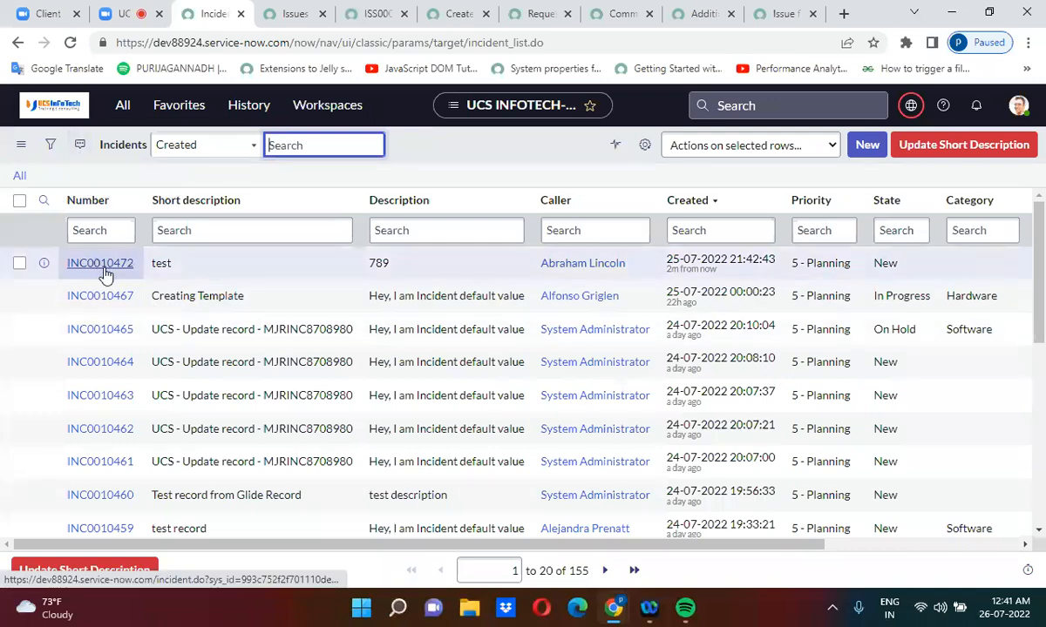
left_click(108, 270)
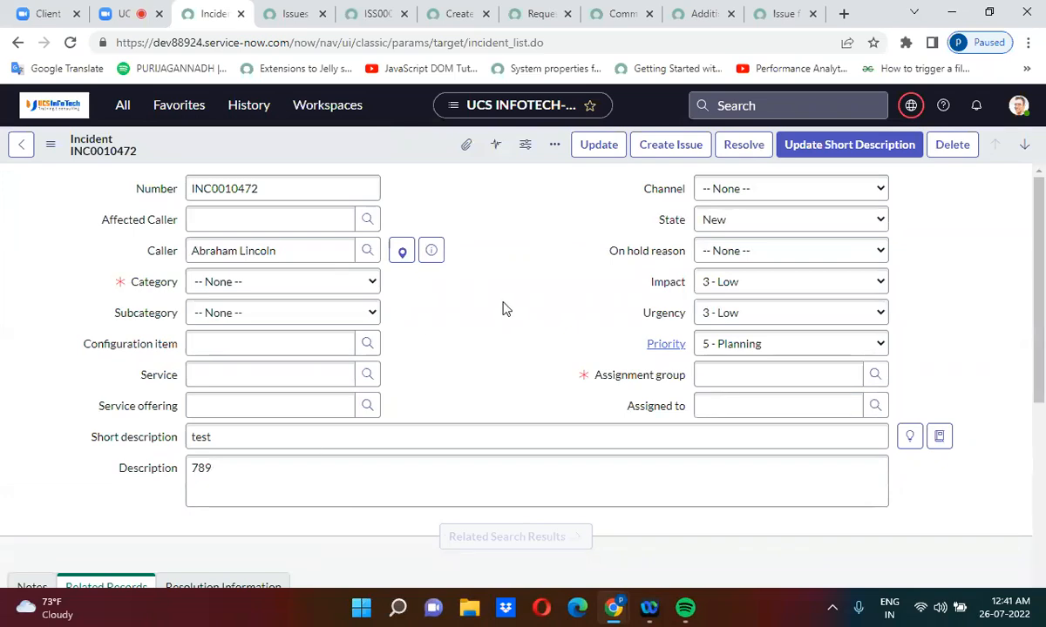
left_click(671, 135)
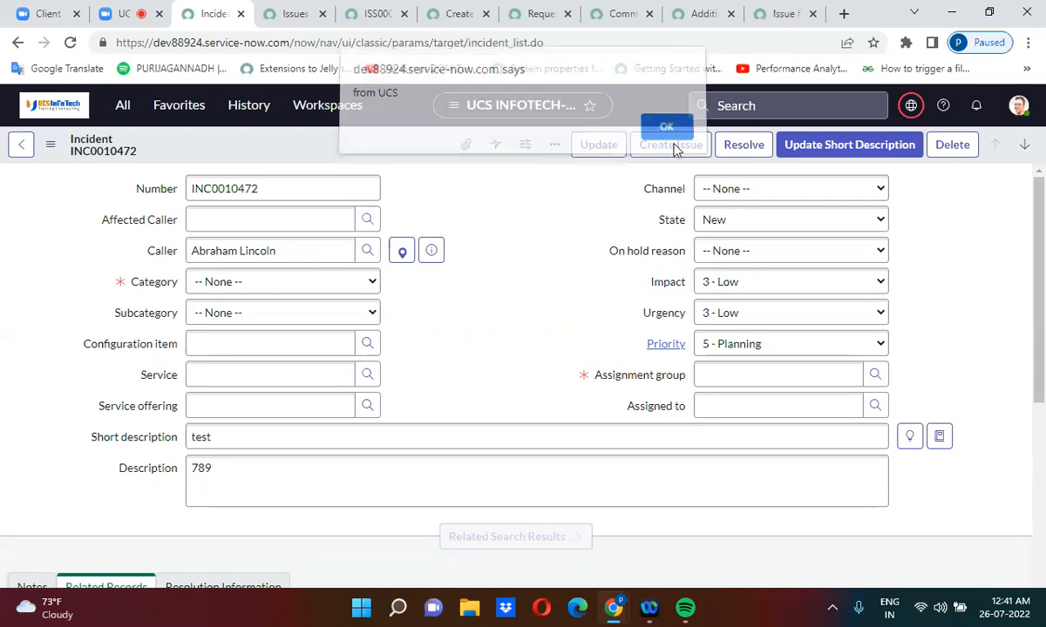
Review the Create a Issue record producer's script, especially the incident branch and the current.setAbortAction(true) line
left_click(459, 13)
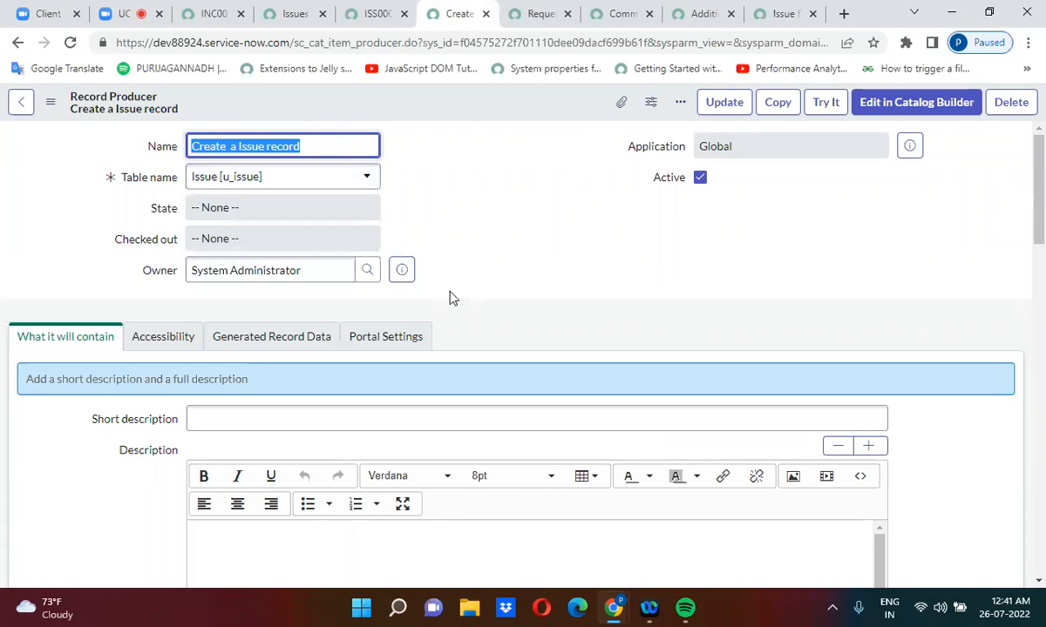
left_click(503, 330)
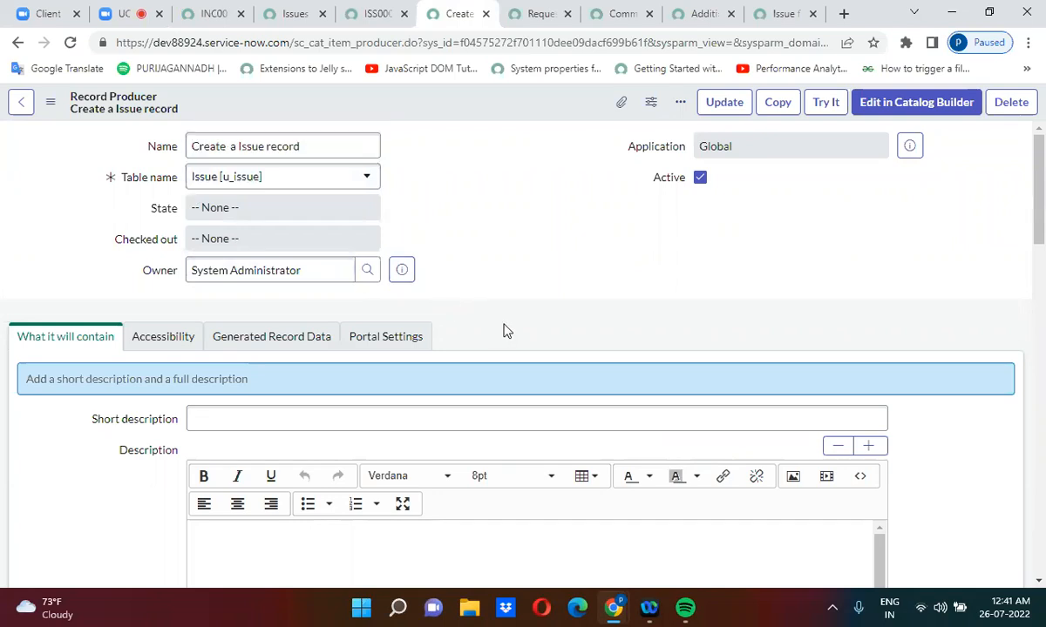
scroll(504, 330, "down", 7)
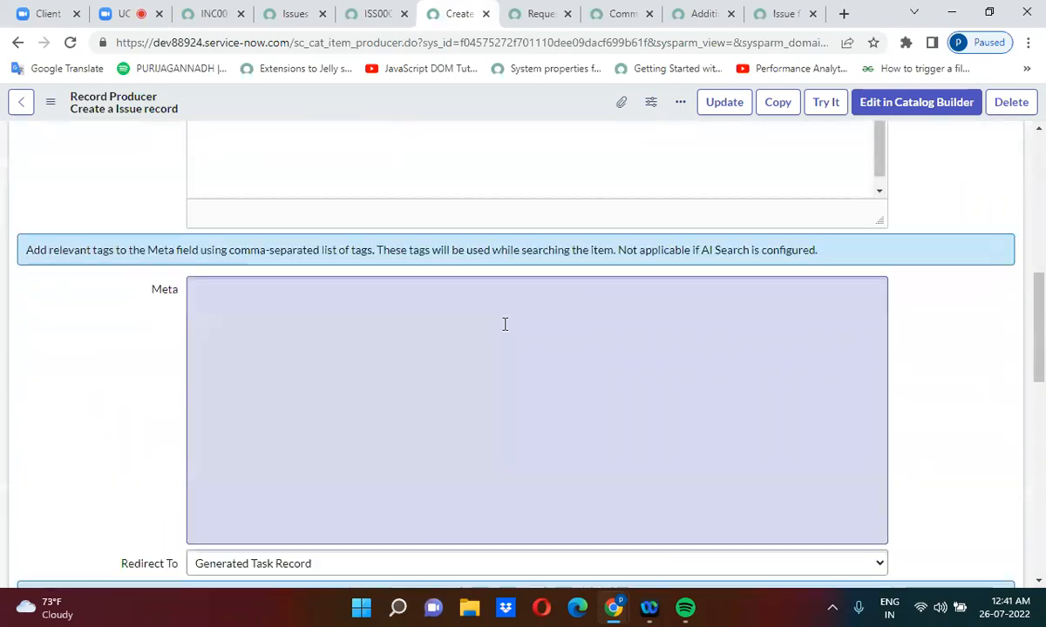
scroll(503, 324, "down", 10)
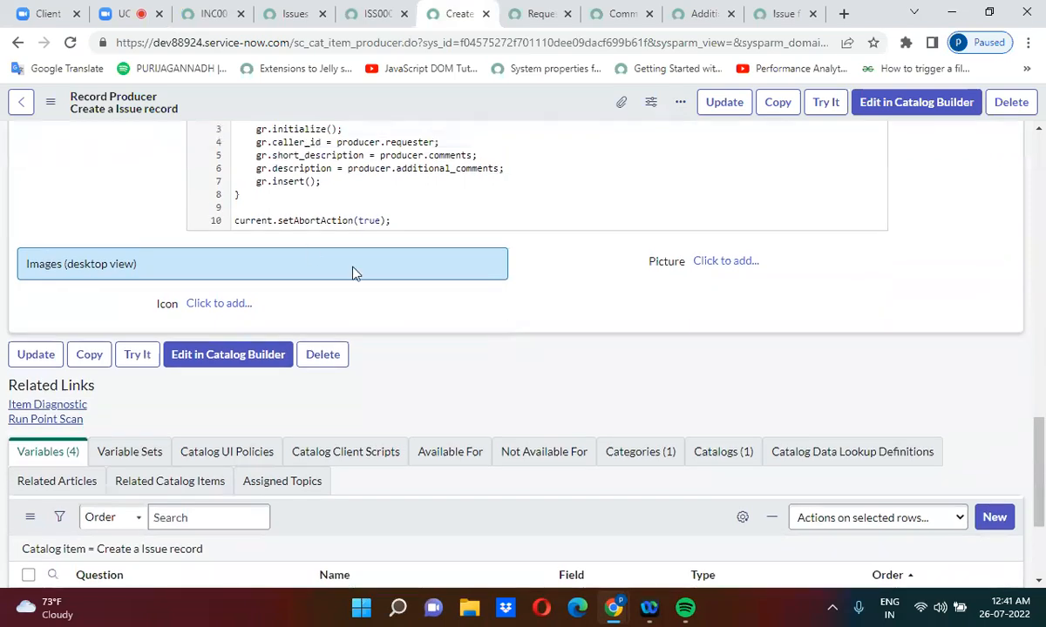
left_click(234, 221)
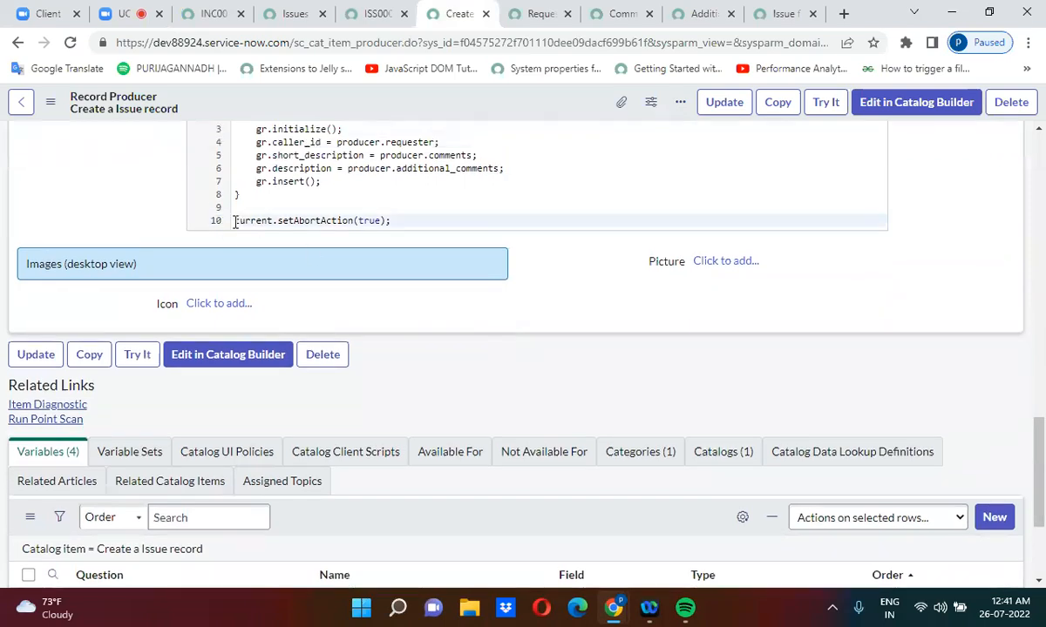
left_click_drag(234, 221, 401, 221)
left_click(406, 221)
left_click(352, 185)
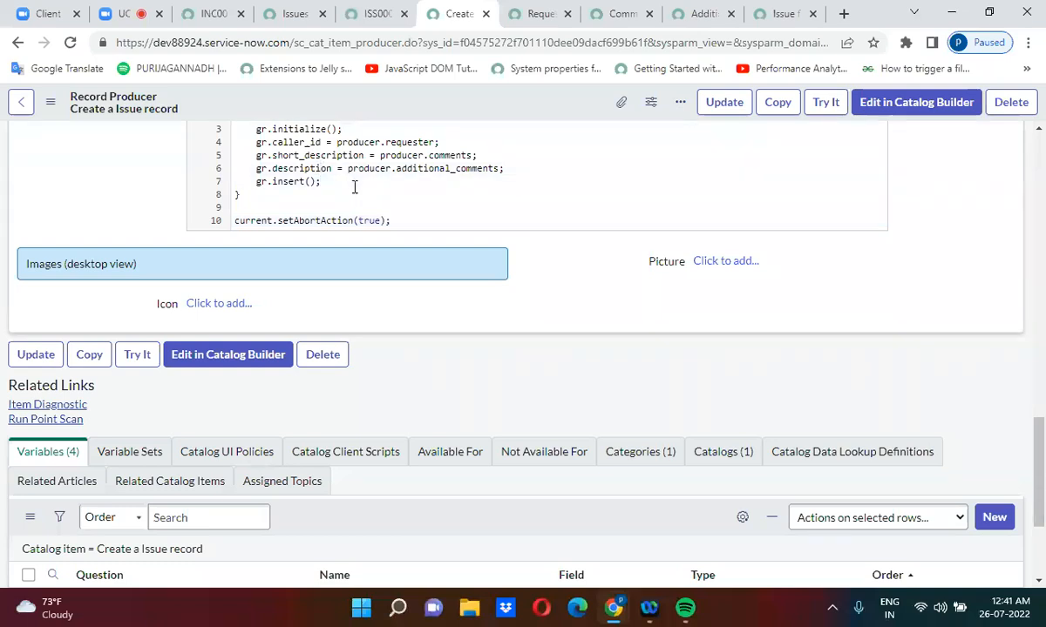
scroll(157, 198, "up", 1)
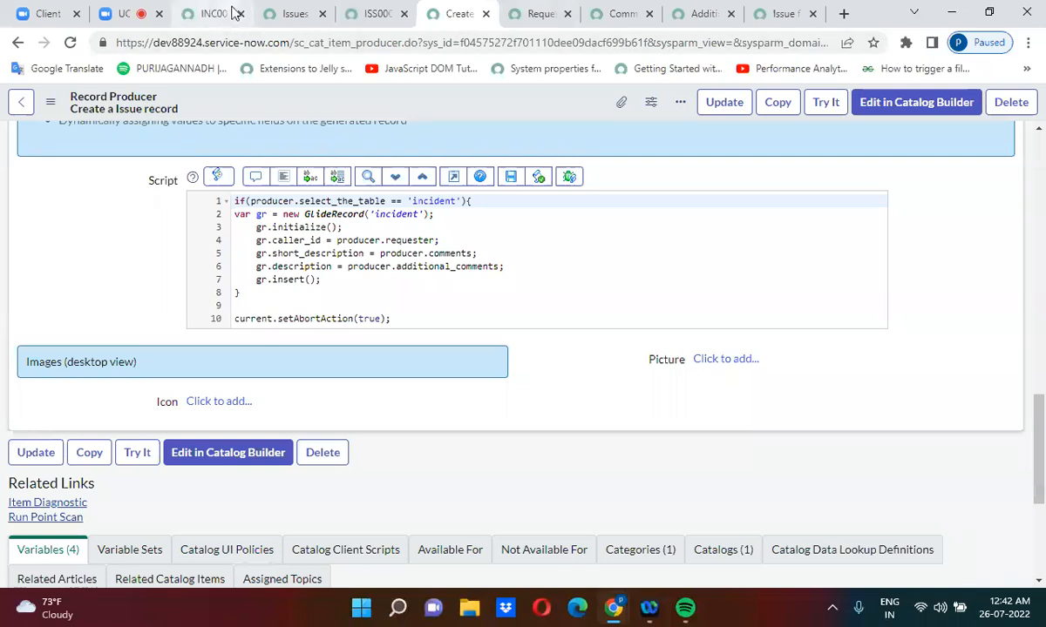
Return to the incident record and close all browser tabs after it
left_click(210, 13)
right_click(210, 13)
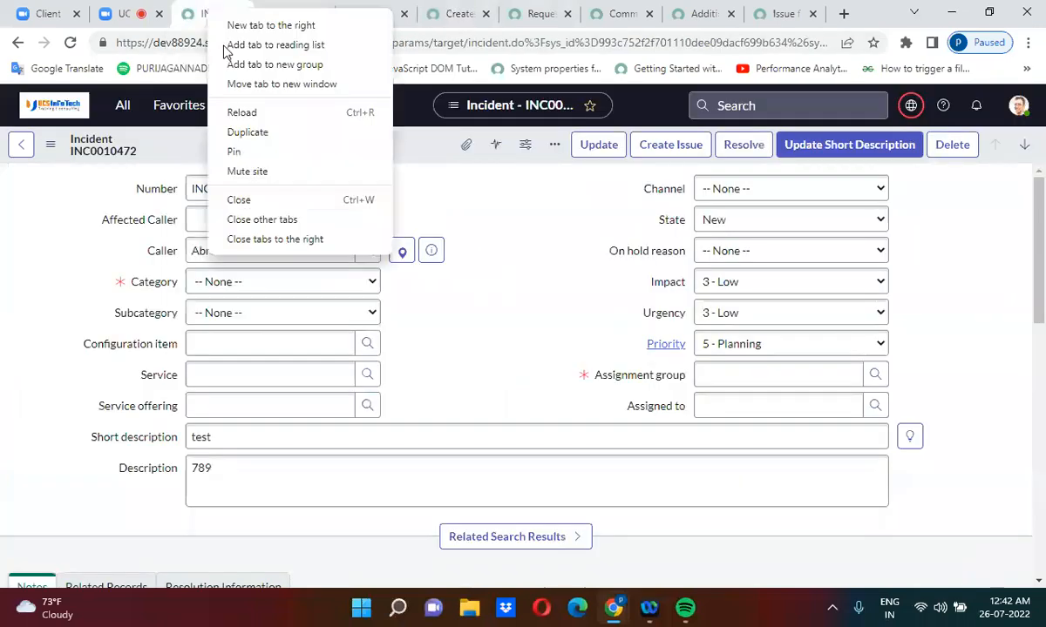
left_click(324, 248)
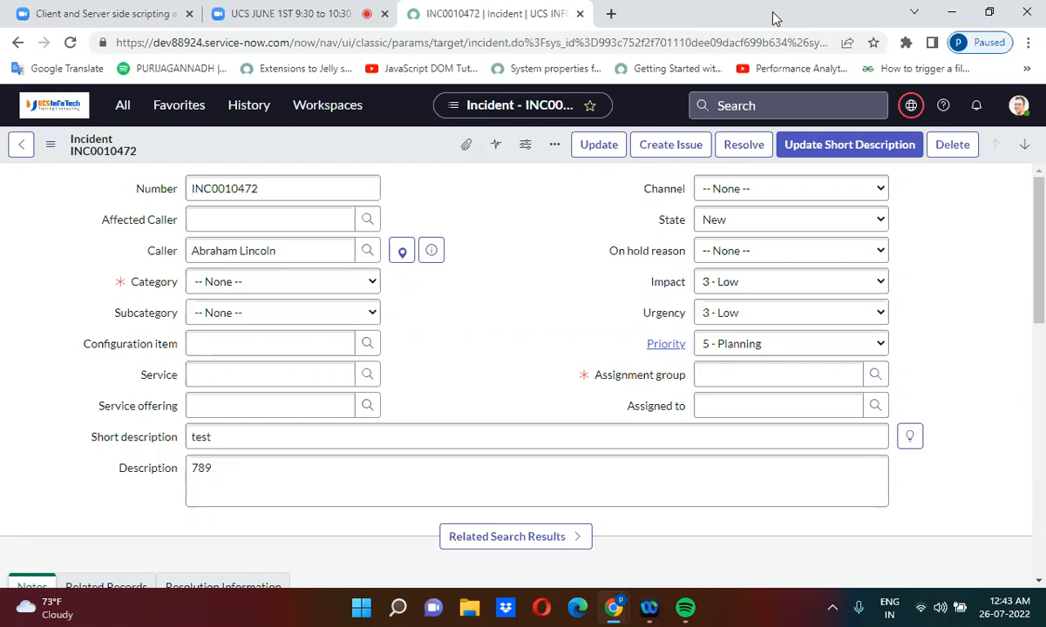
Find the order guides list in the navigator and open the Order Sationary order guide
left_click(123, 109)
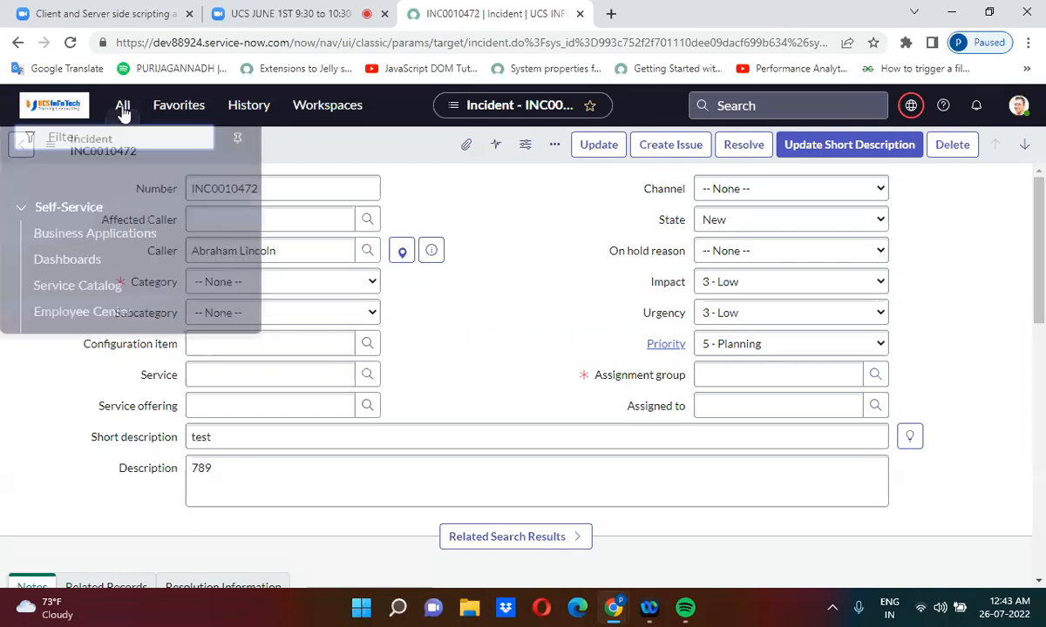
type("or")
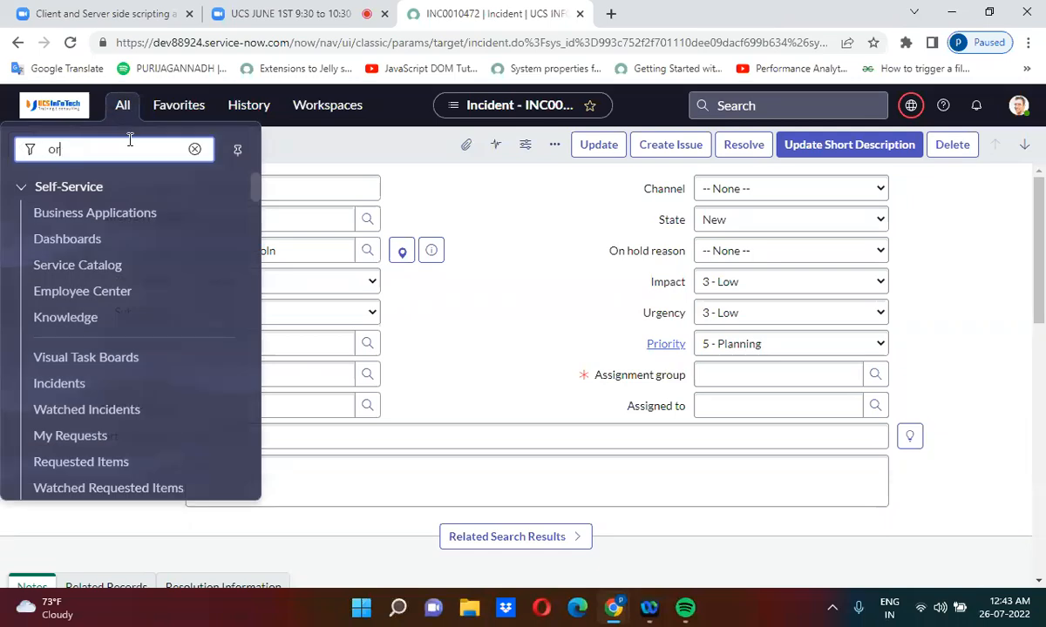
type("der guides")
left_click(76, 269)
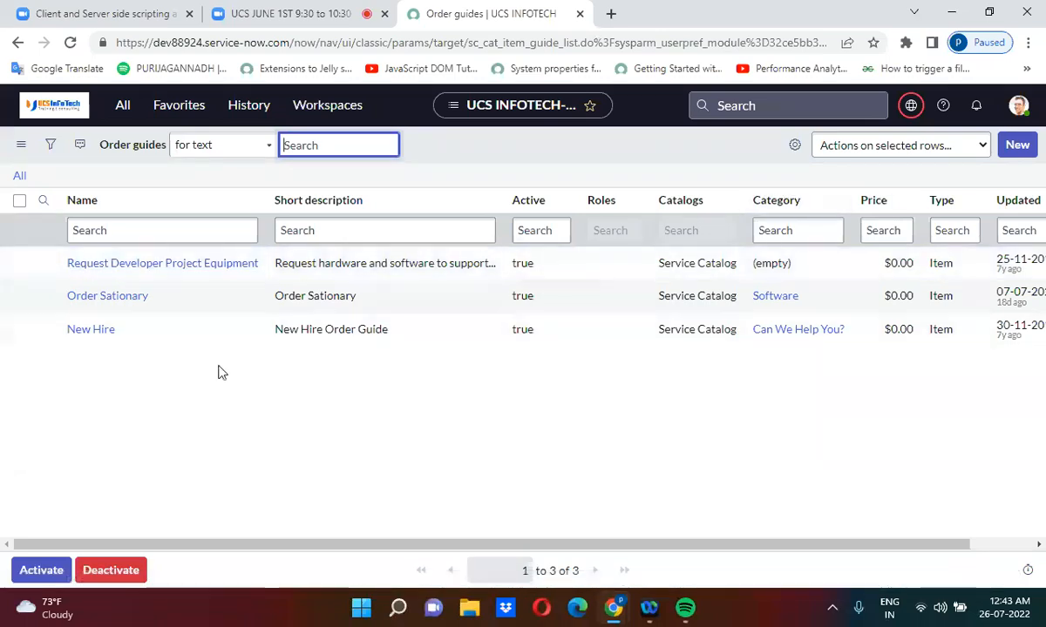
left_click(108, 297)
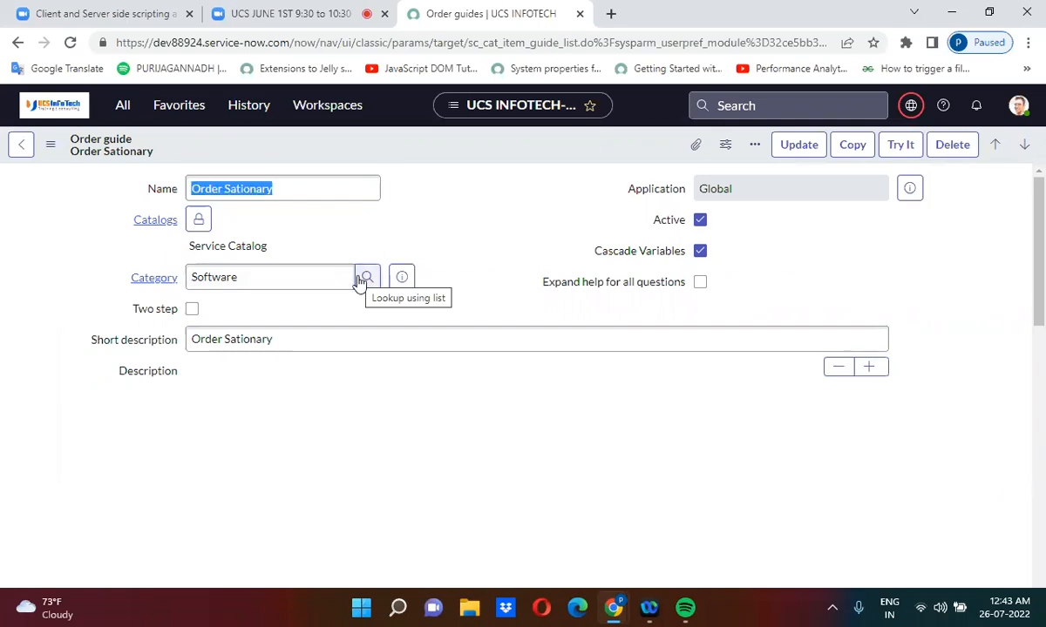
Examine the Order Sationary order guide's settings, related lists and variables, and select its name
left_click(458, 268)
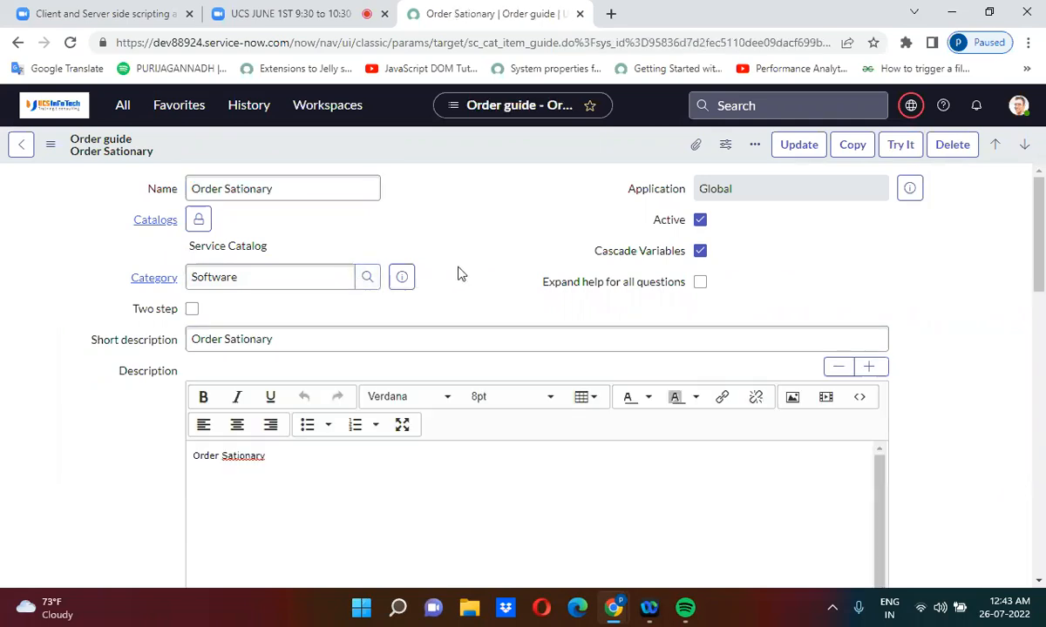
scroll(460, 272, "down", 12)
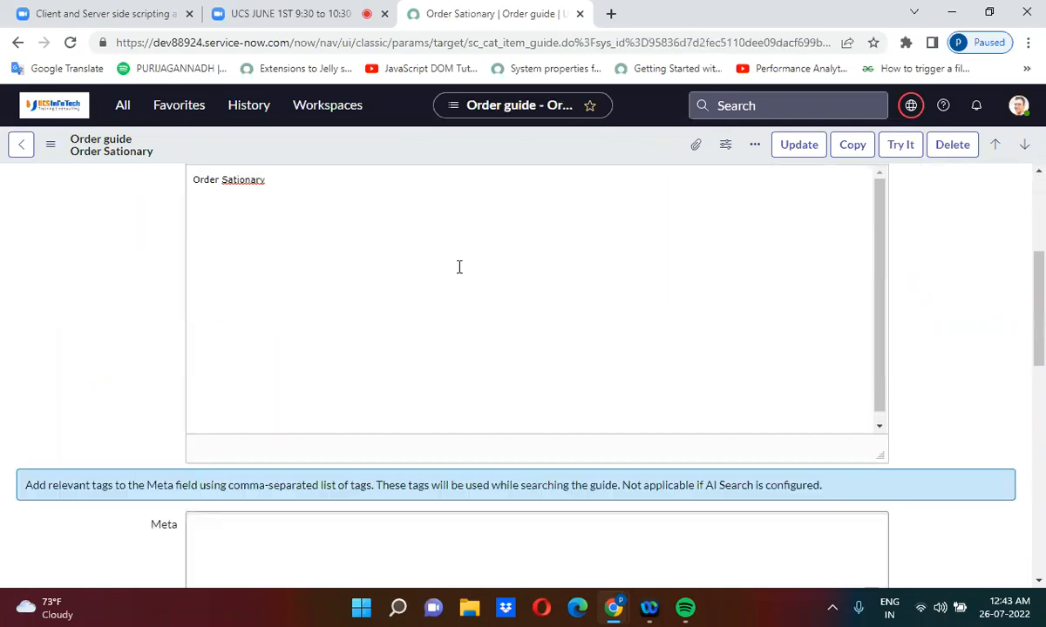
scroll(461, 273, "down", 2)
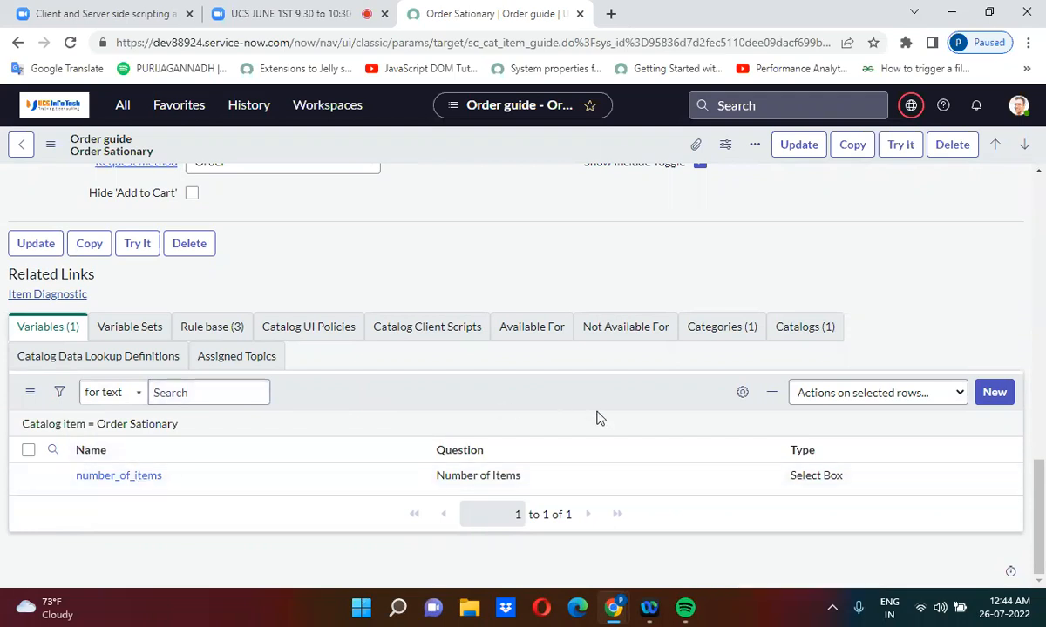
scroll(344, 279, "up", 2)
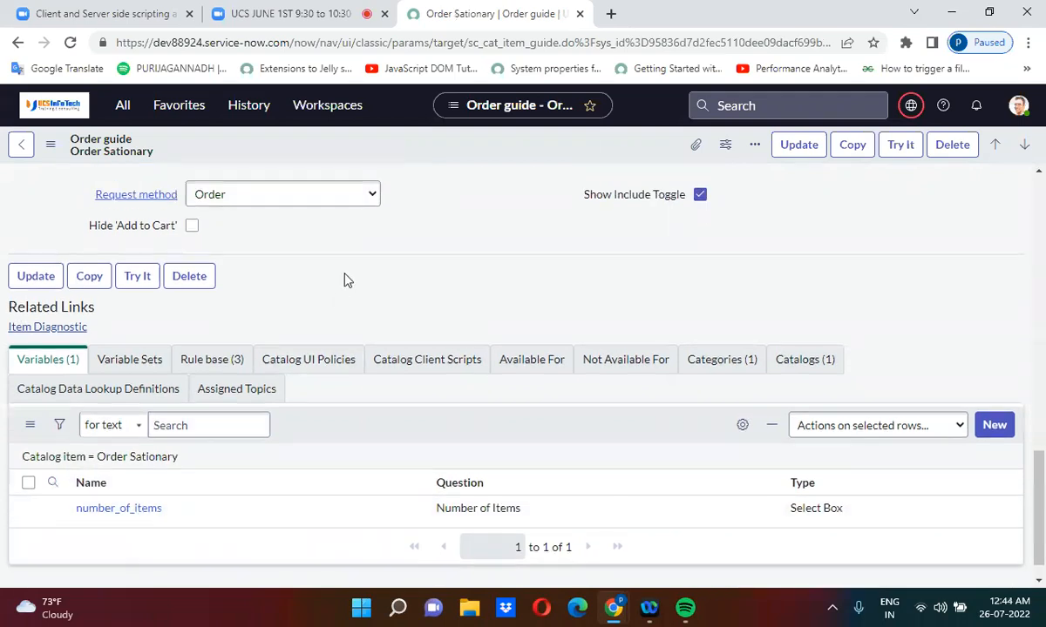
scroll(343, 279, "down", 2)
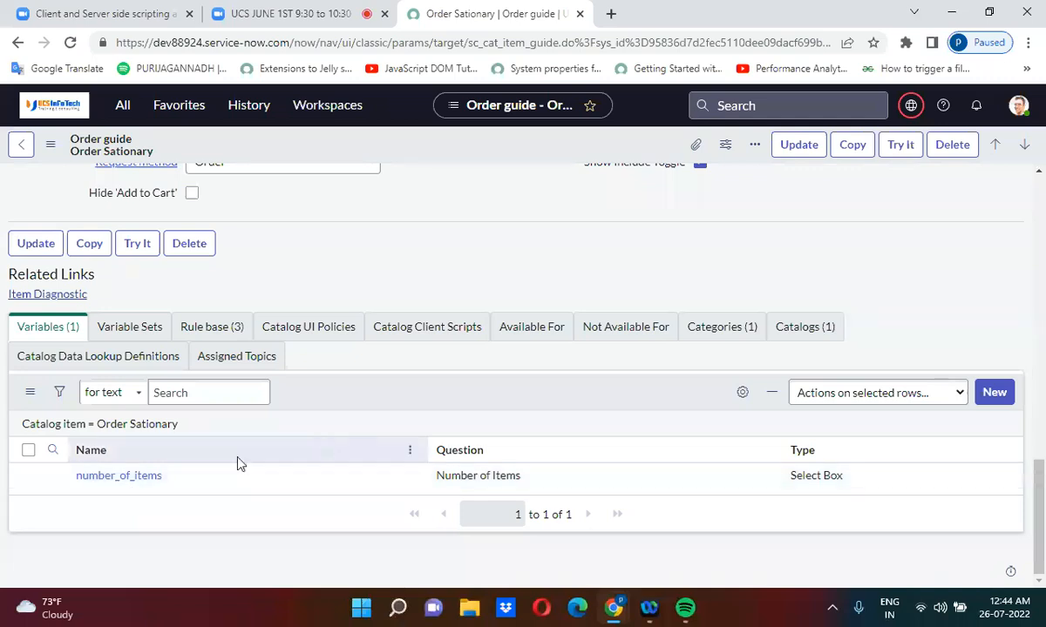
scroll(436, 430, "up", 8)
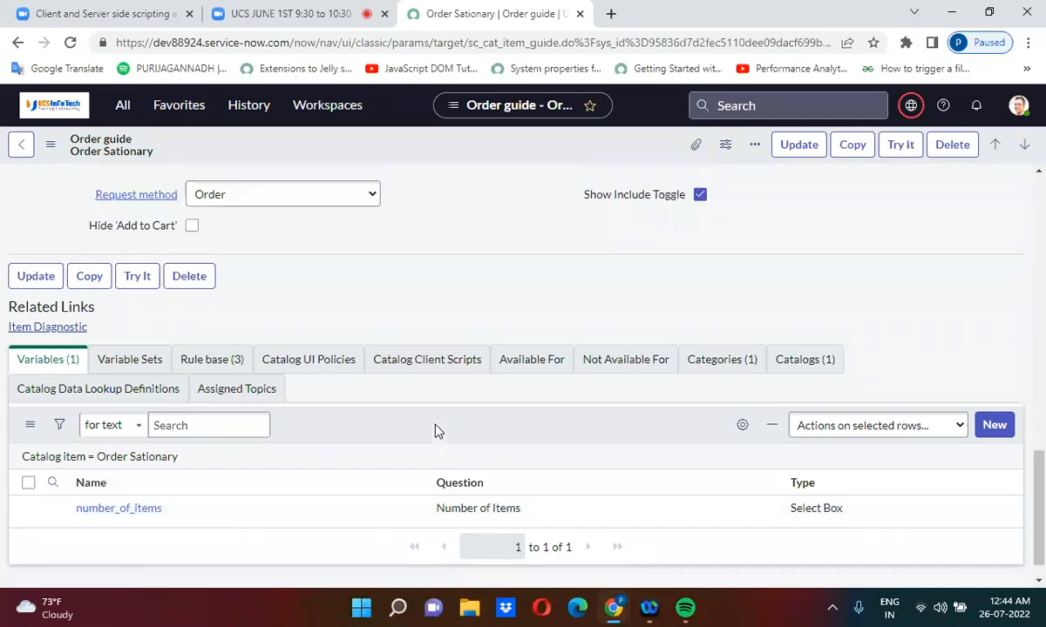
scroll(436, 425, "up", 3)
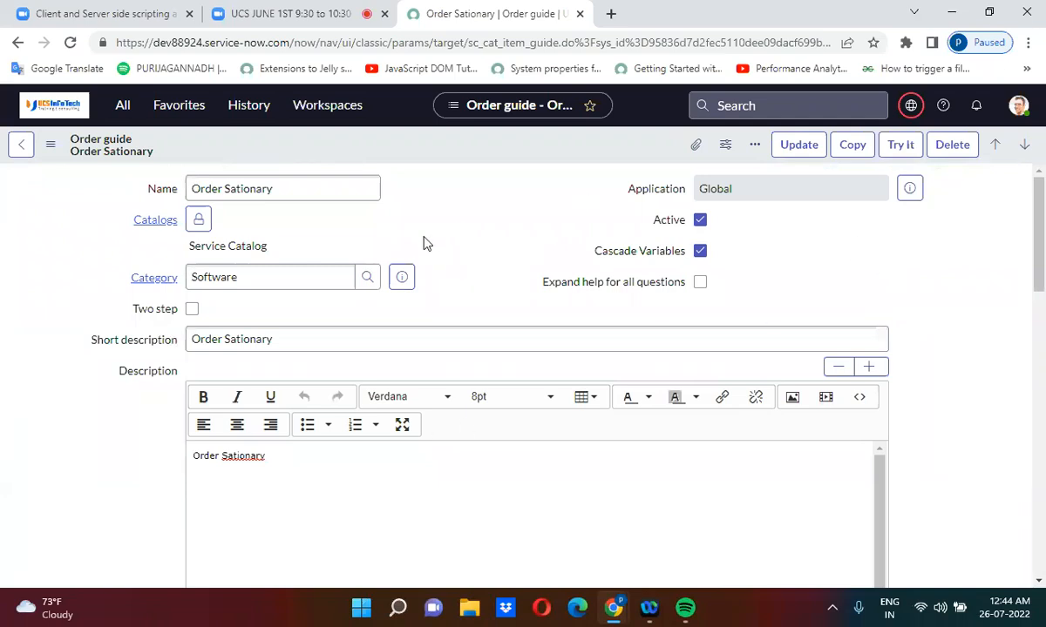
triple_click(239, 185)
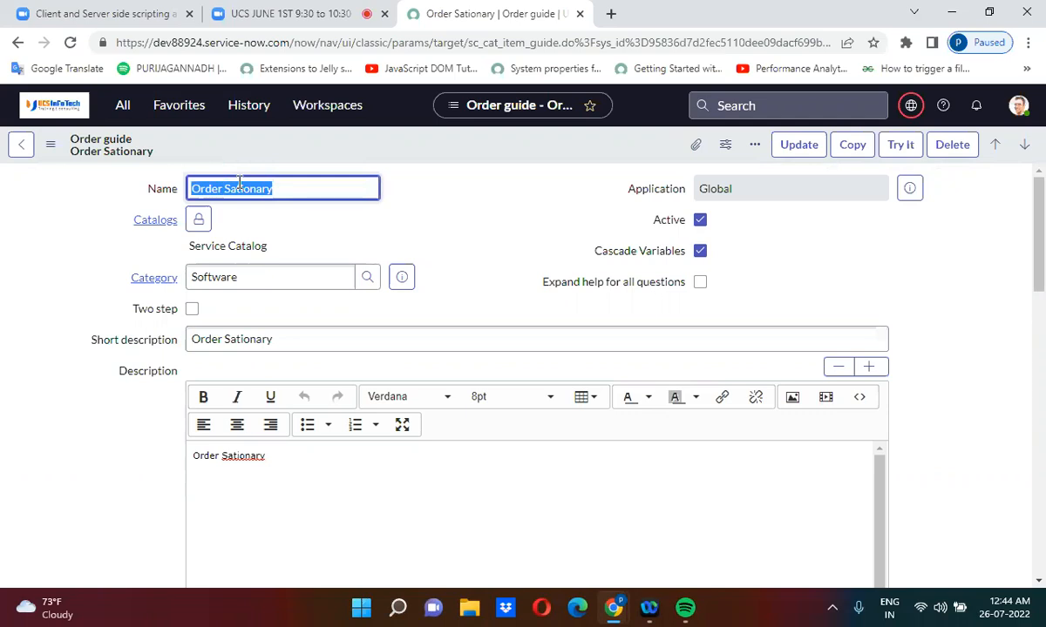
Open the instance's Service Portal home page at dev88924.service-now.com/sp in a new browser tab
left_click(608, 15)
type("dev")
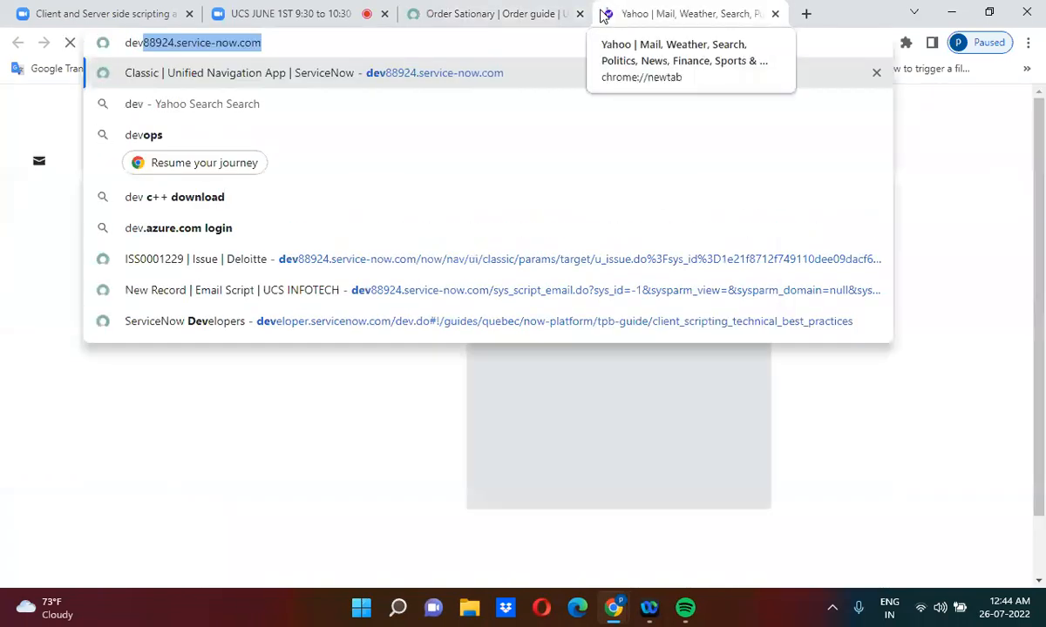
left_click(482, 75)
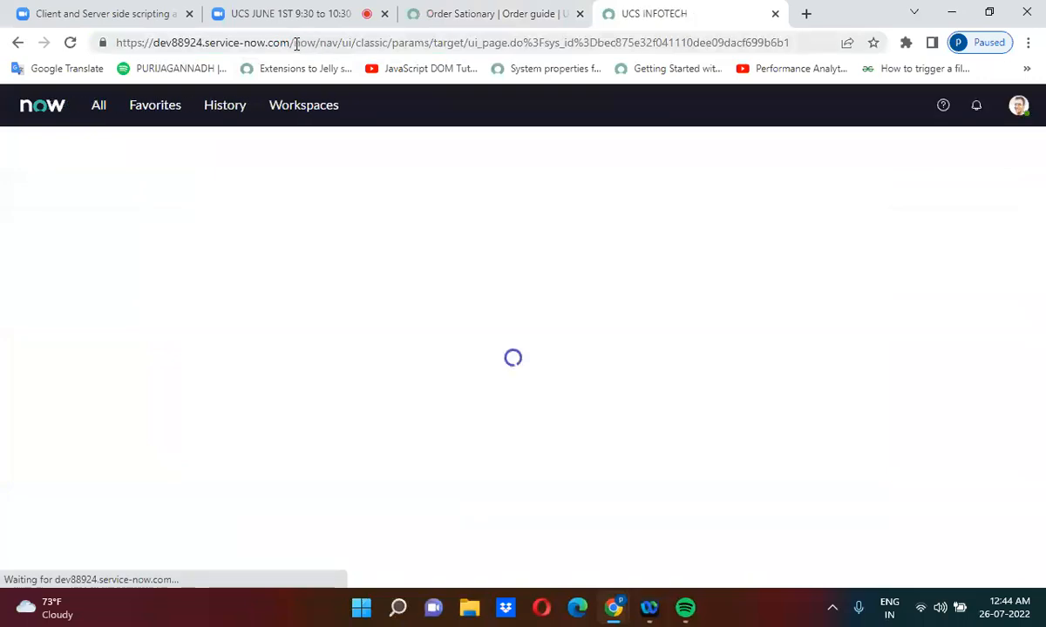
left_click_drag(296, 43, 949, 19)
type("sp")
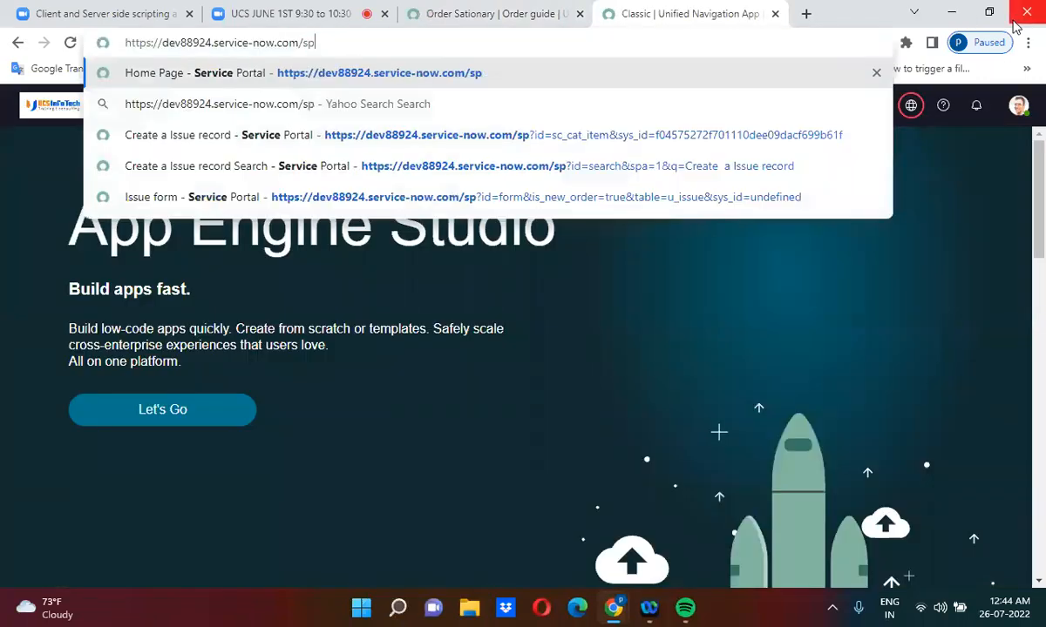
key("Return")
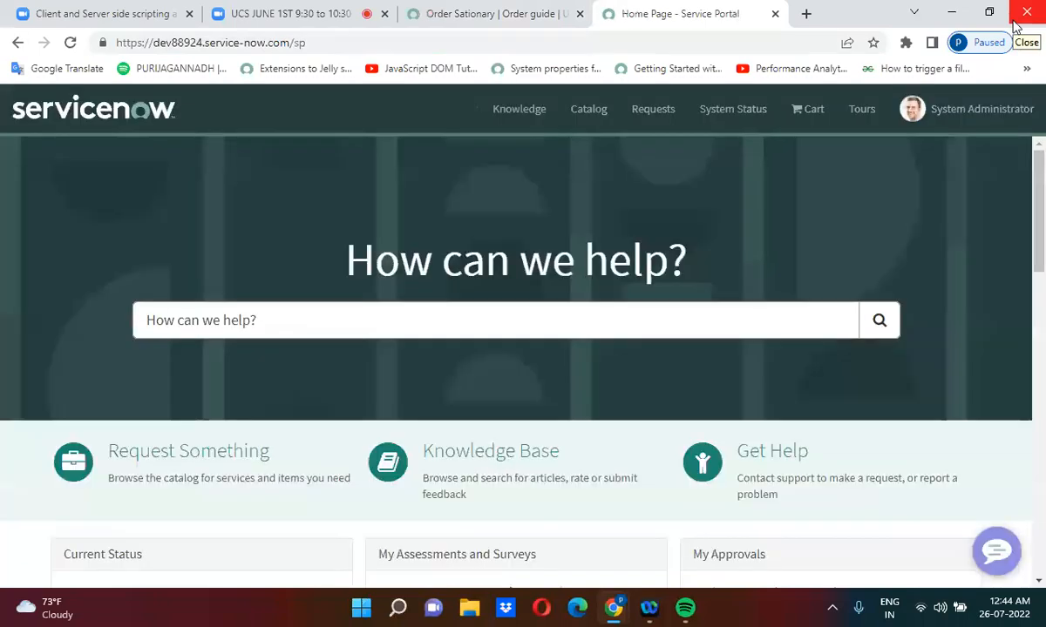
Search the portal for "order stationary" and look through the results
left_click(345, 323)
type("order stat")
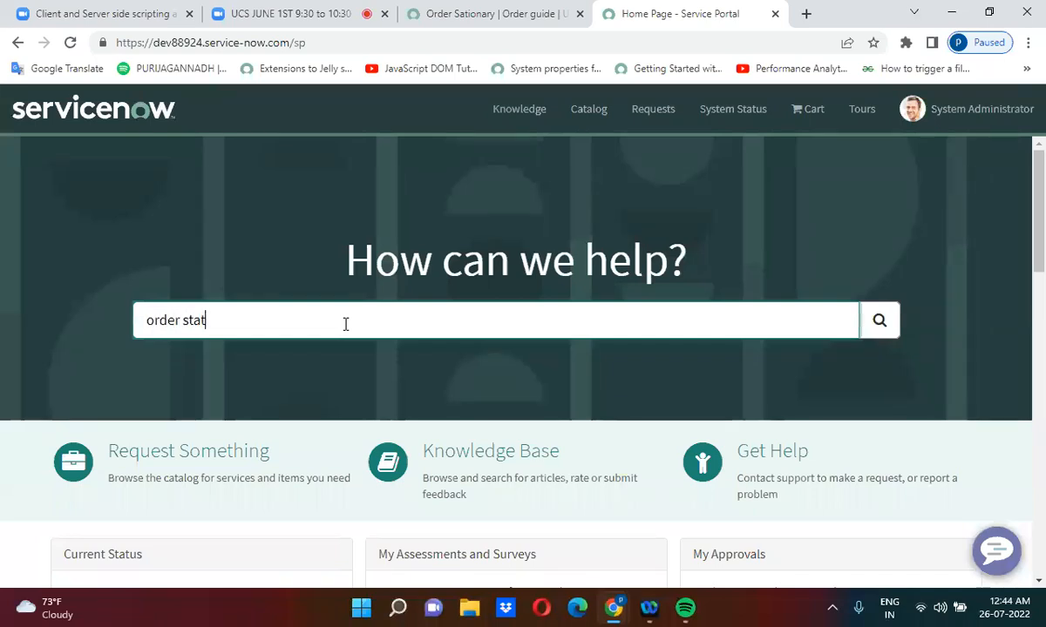
type("ionary")
key("Return")
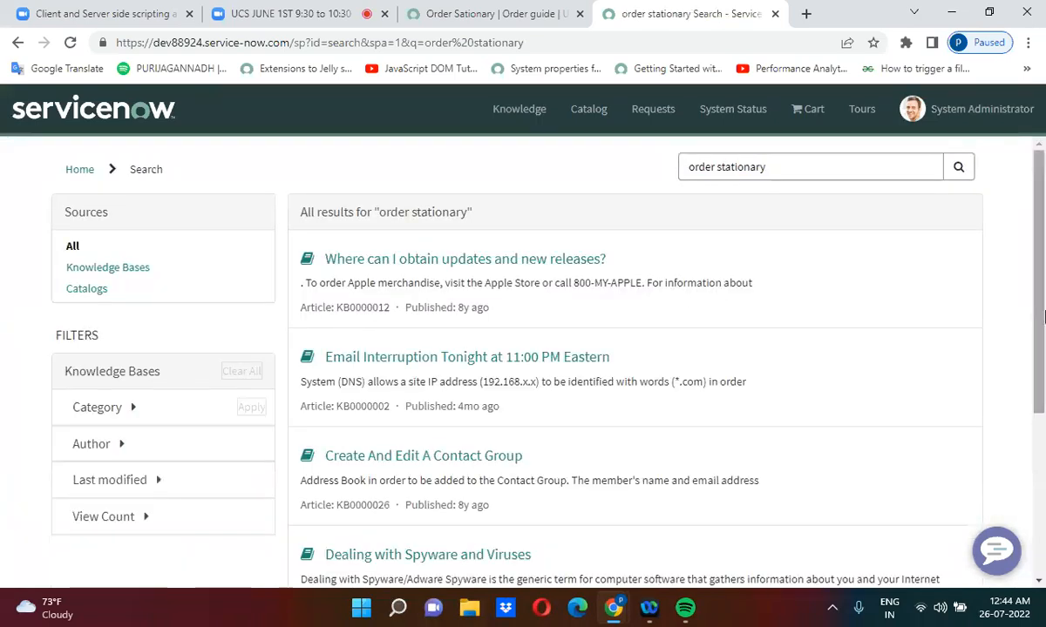
left_click_drag(1043, 279, 1039, 242)
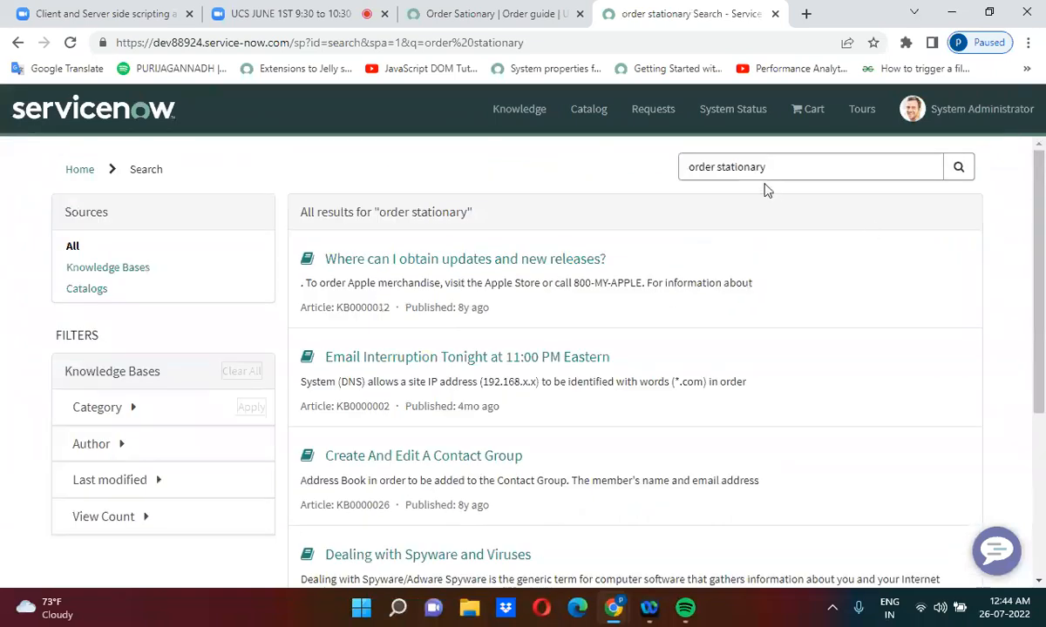
Search the portal for the order guide's exact name, "Order Sationary", and open that order guide
left_click(485, 17)
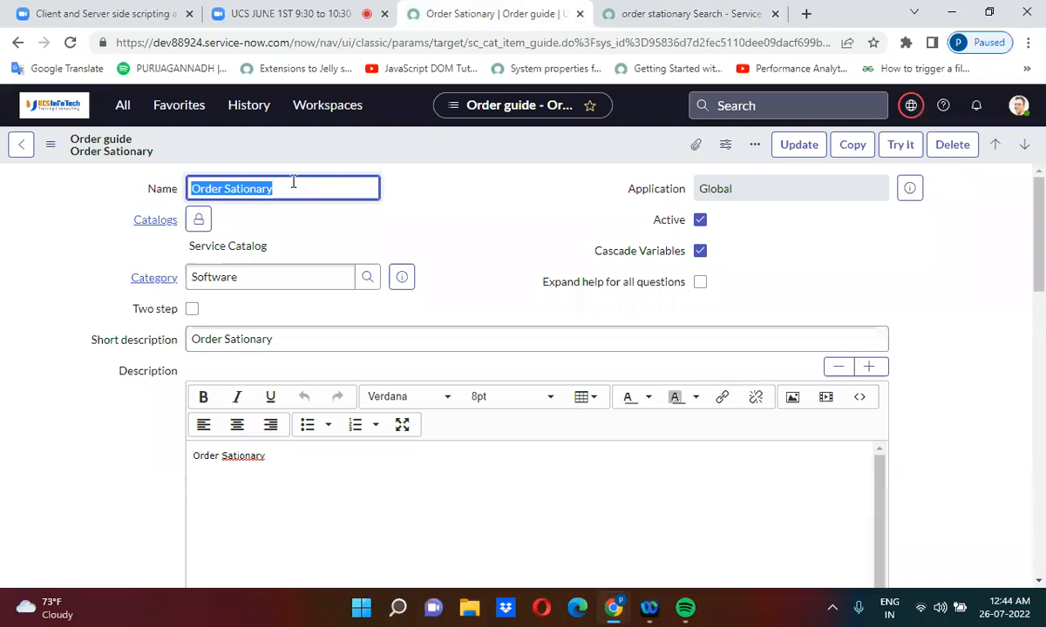
left_click(663, 14)
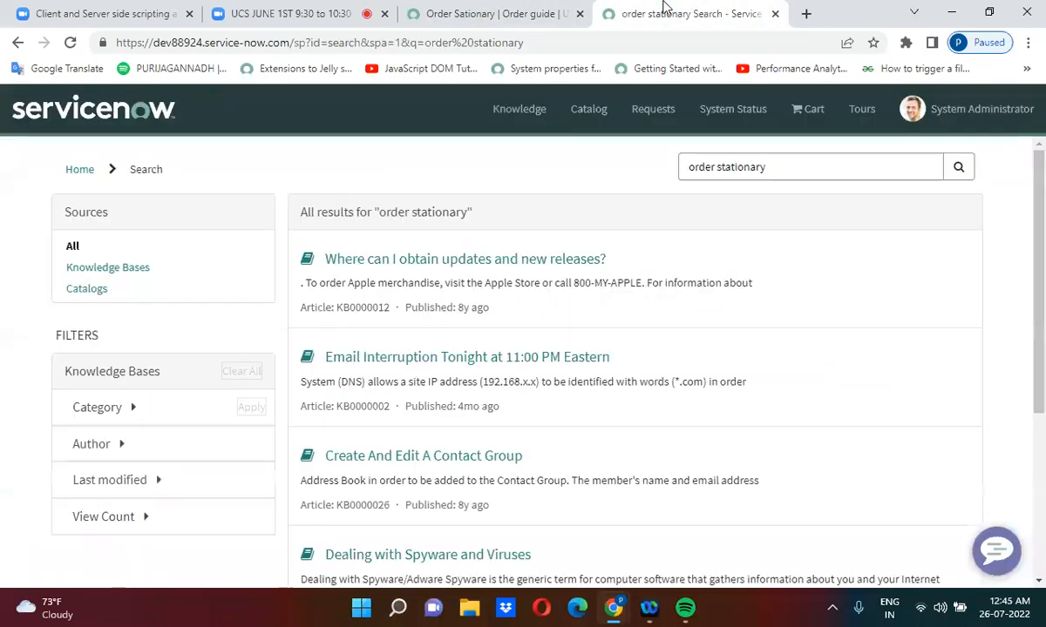
triple_click(760, 168)
type("Order Sationary")
key("Return")
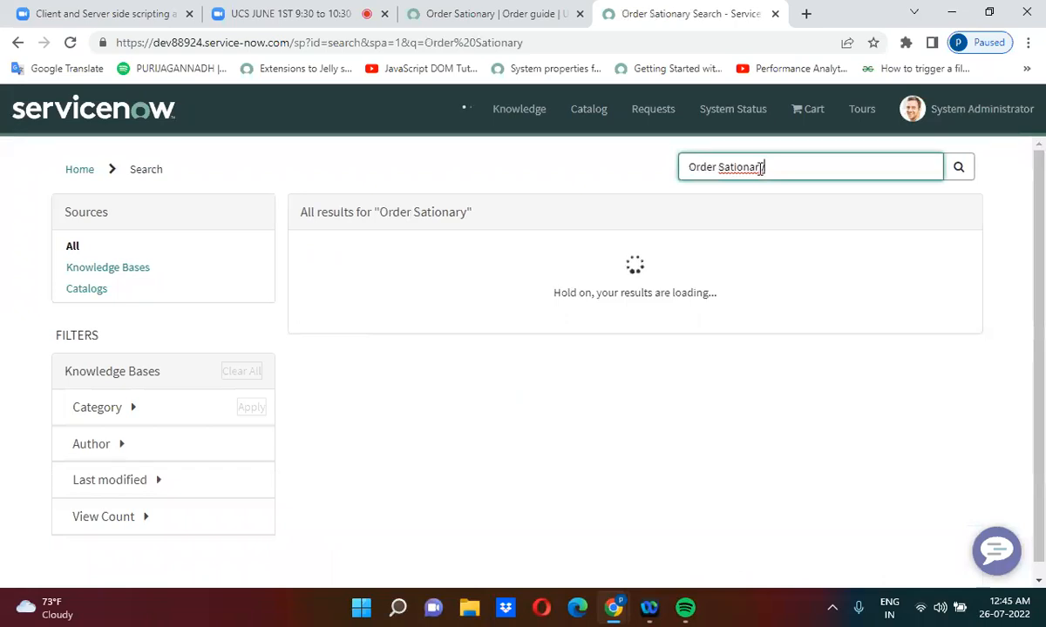
left_click(368, 262)
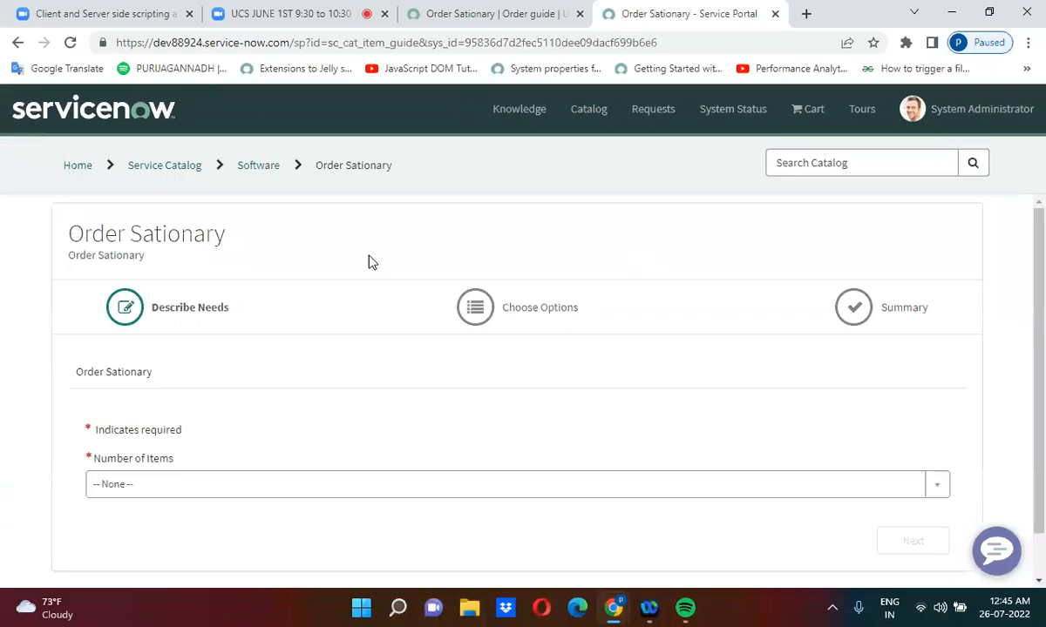
Set Number of Items to 1 in the Order Sationary guide and proceed to the Choose Options stage
scroll(368, 262, "down", 2)
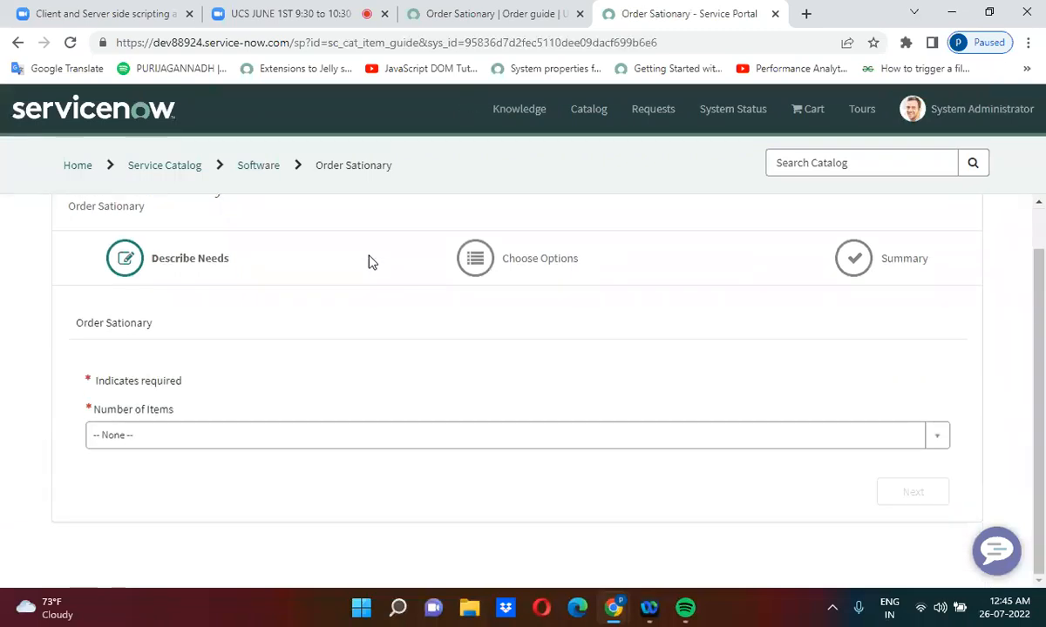
left_click(143, 440)
left_click(182, 437)
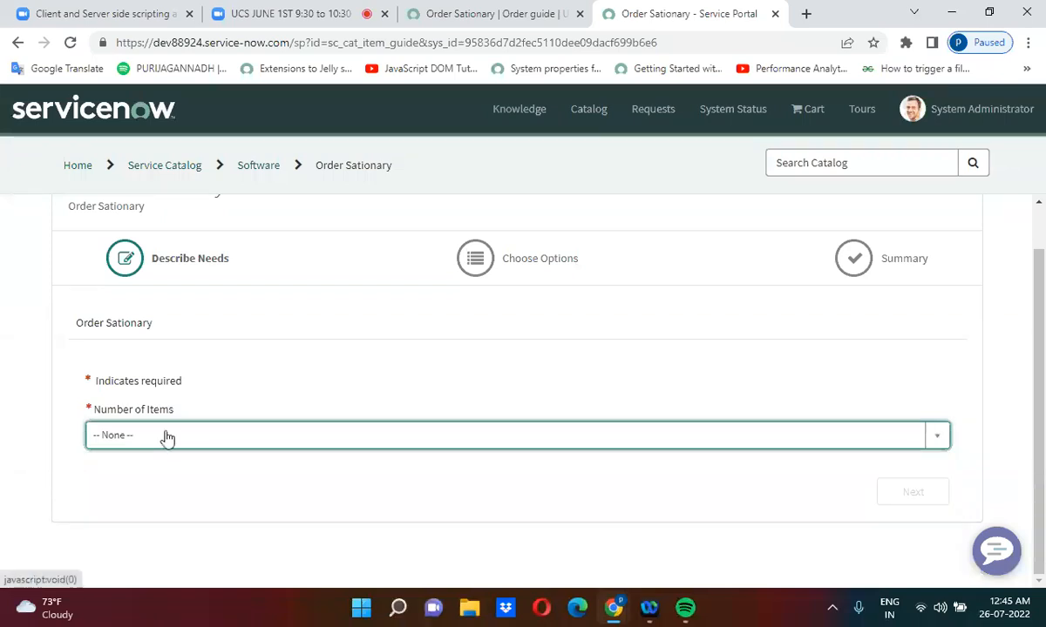
left_click(167, 439)
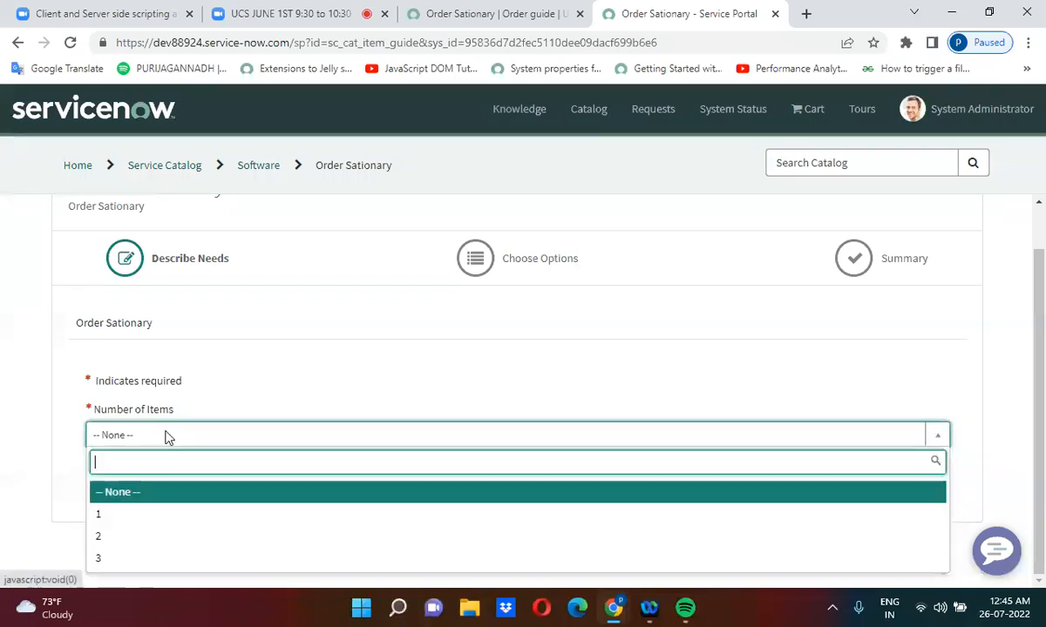
left_click(145, 515)
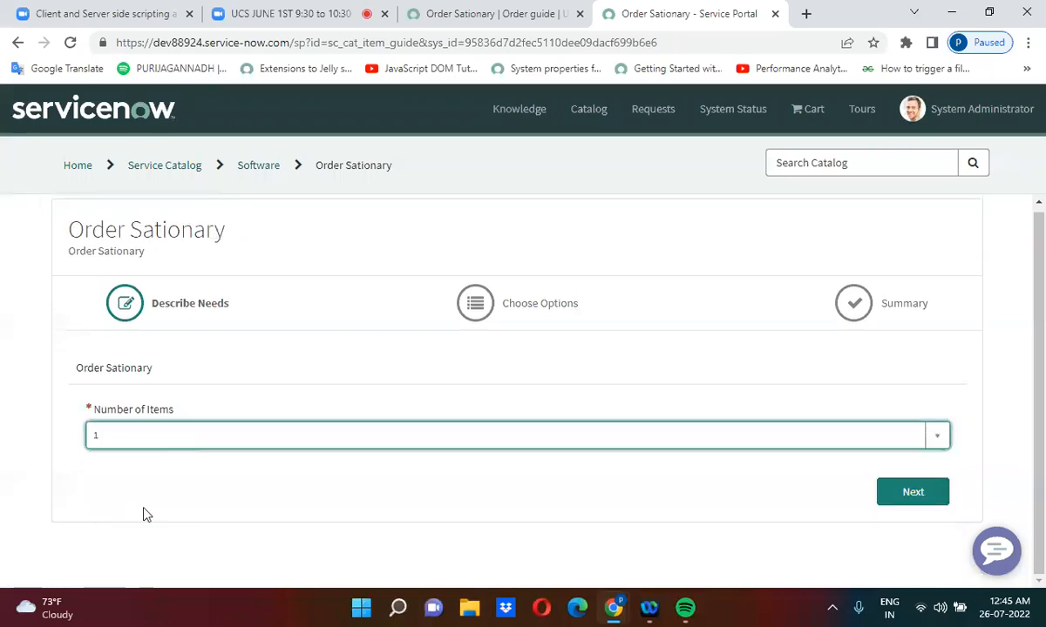
left_click(907, 493)
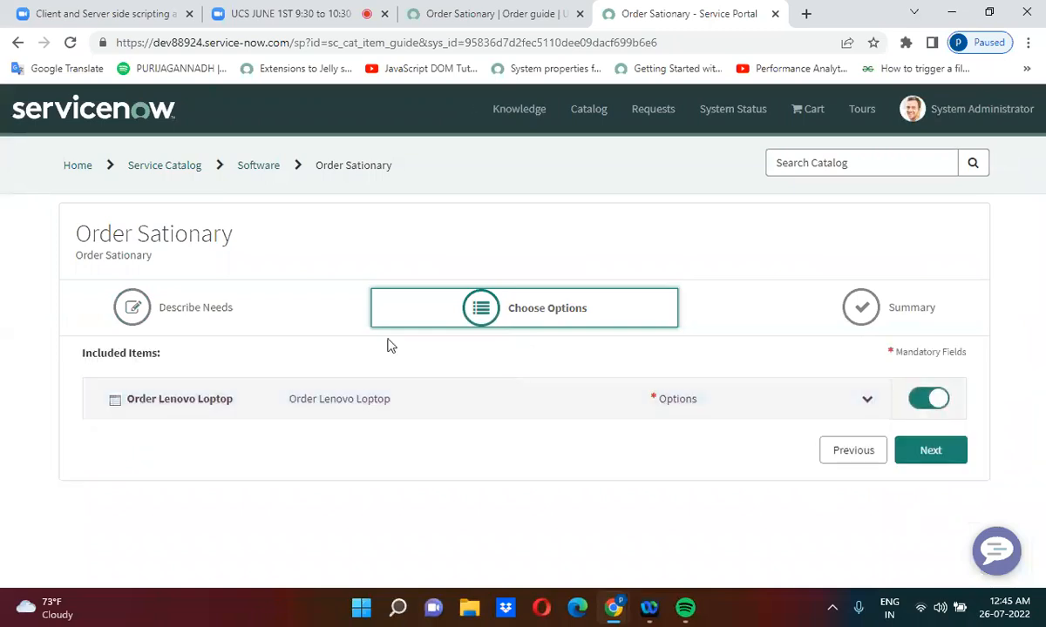
Reopen the Order Sationary guide from the search results, submit it with Number of Items set to 2, and return to the results
left_click(18, 43)
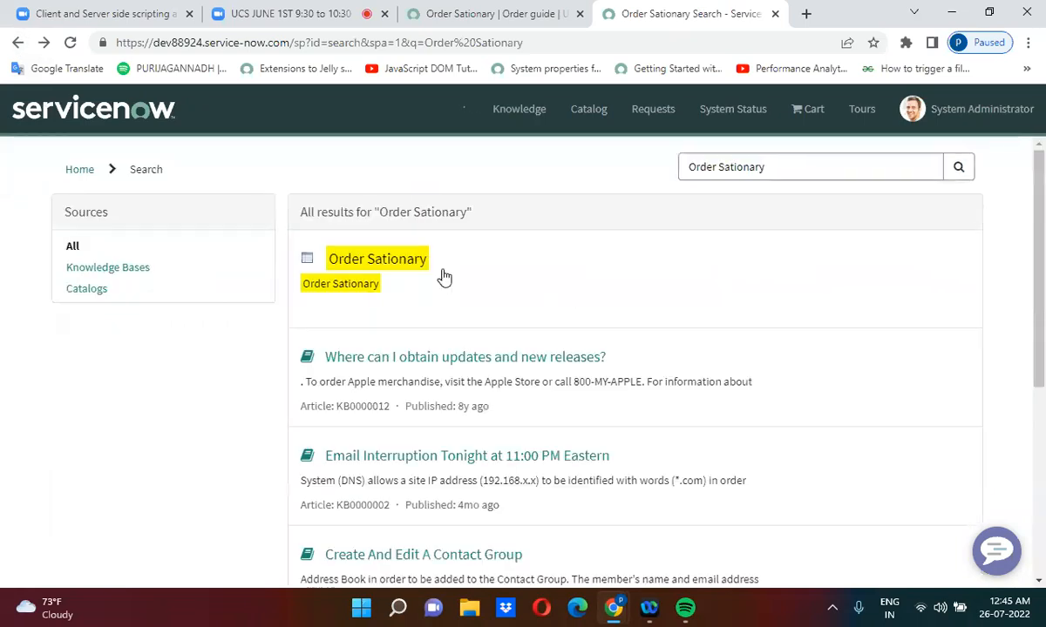
left_click(402, 264)
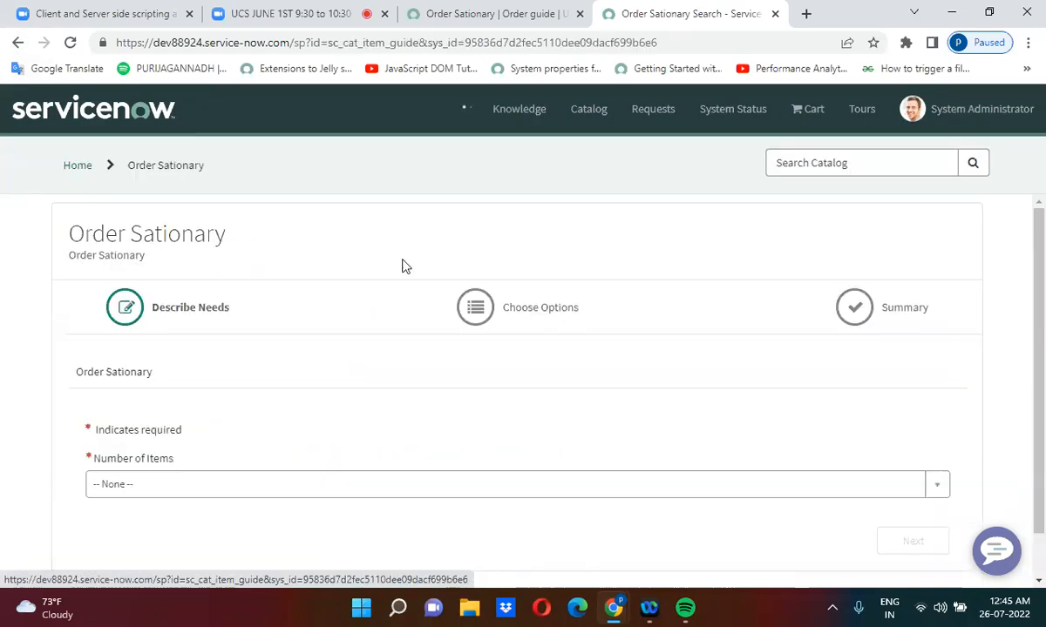
left_click(167, 484)
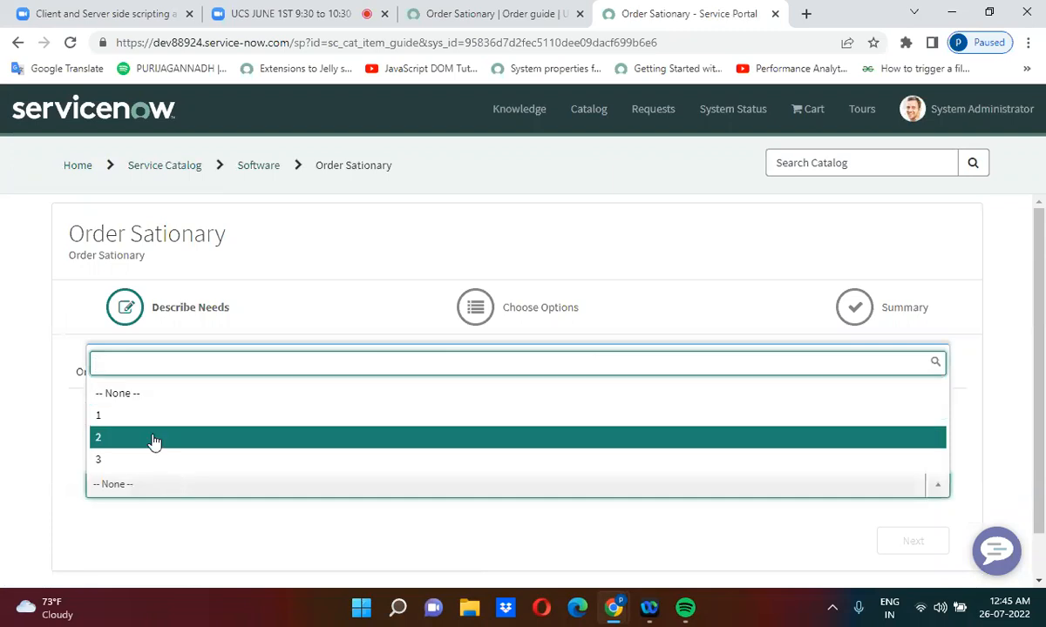
left_click(154, 439)
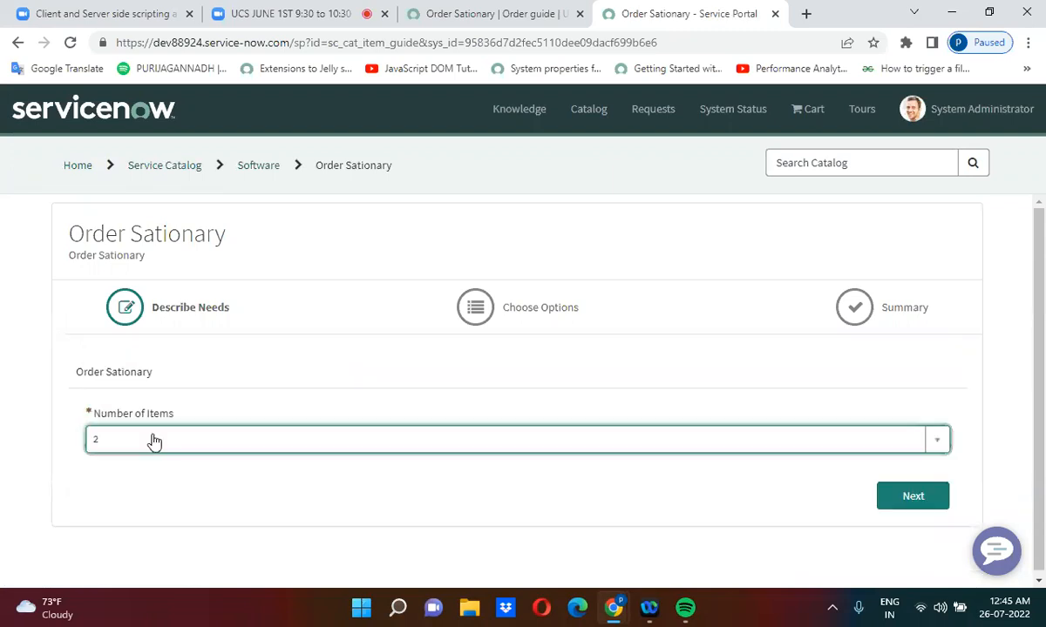
left_click(906, 495)
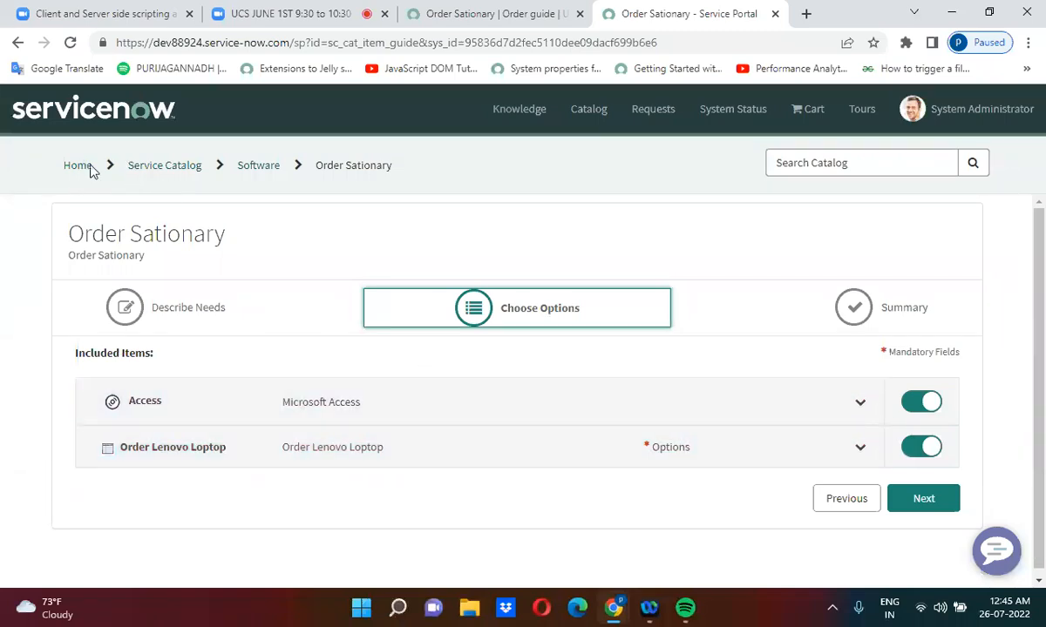
left_click(18, 42)
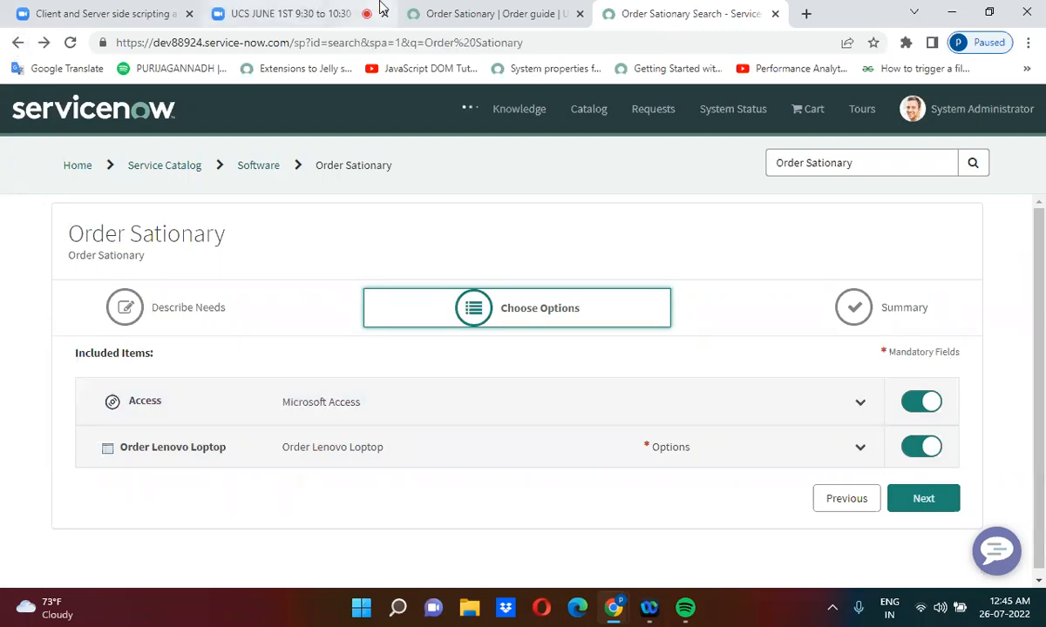
Switch to the order guide record and look through its related lists, including the rule base and the variables
left_click(470, 13)
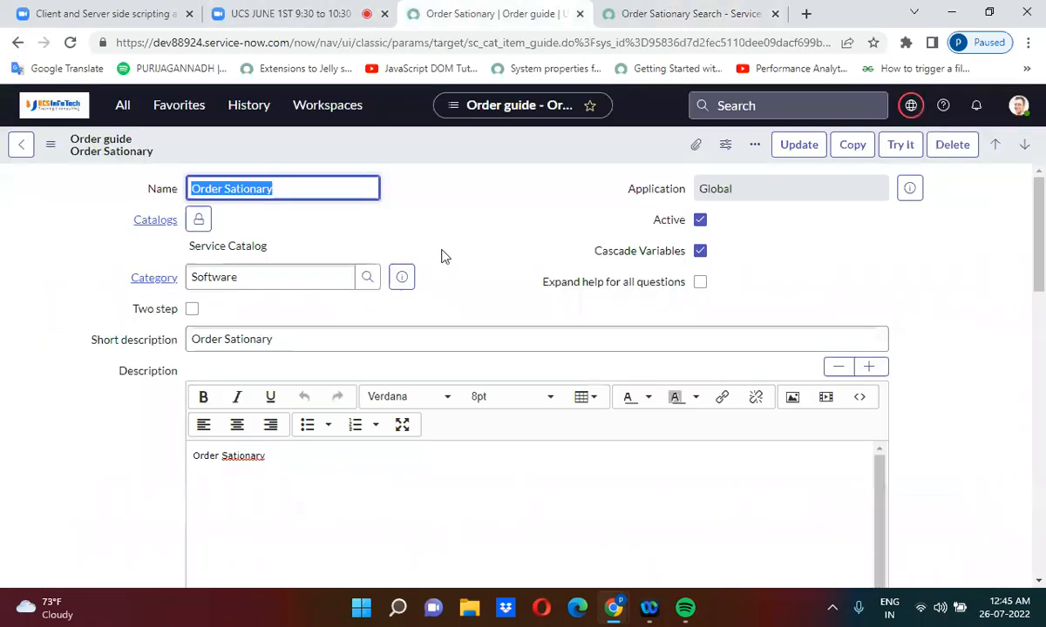
scroll(441, 257, "down", 5)
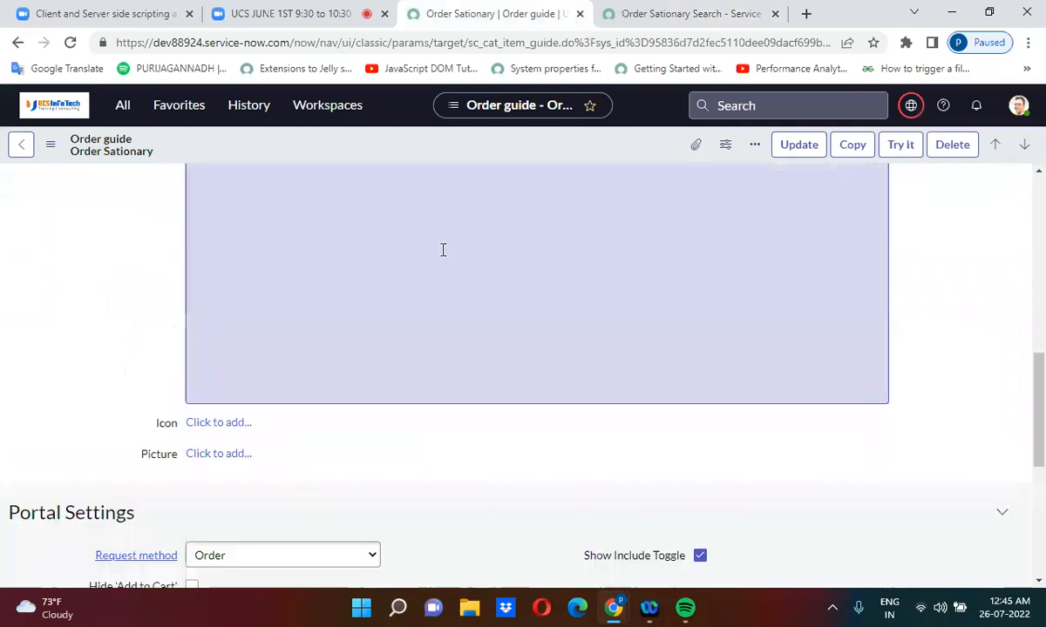
scroll(442, 253, "down", 5)
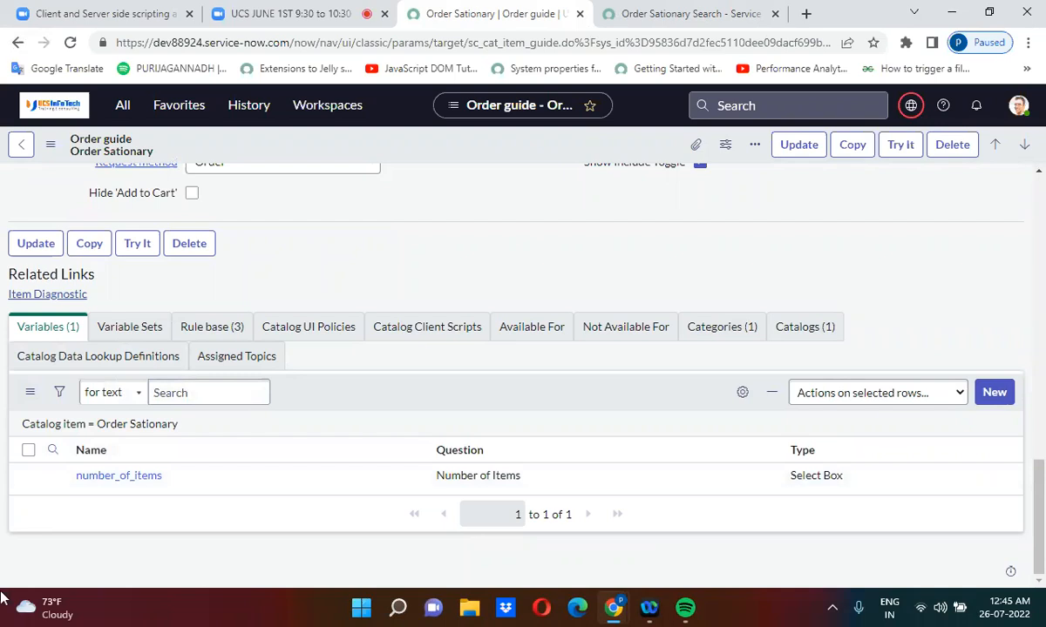
left_click(115, 338)
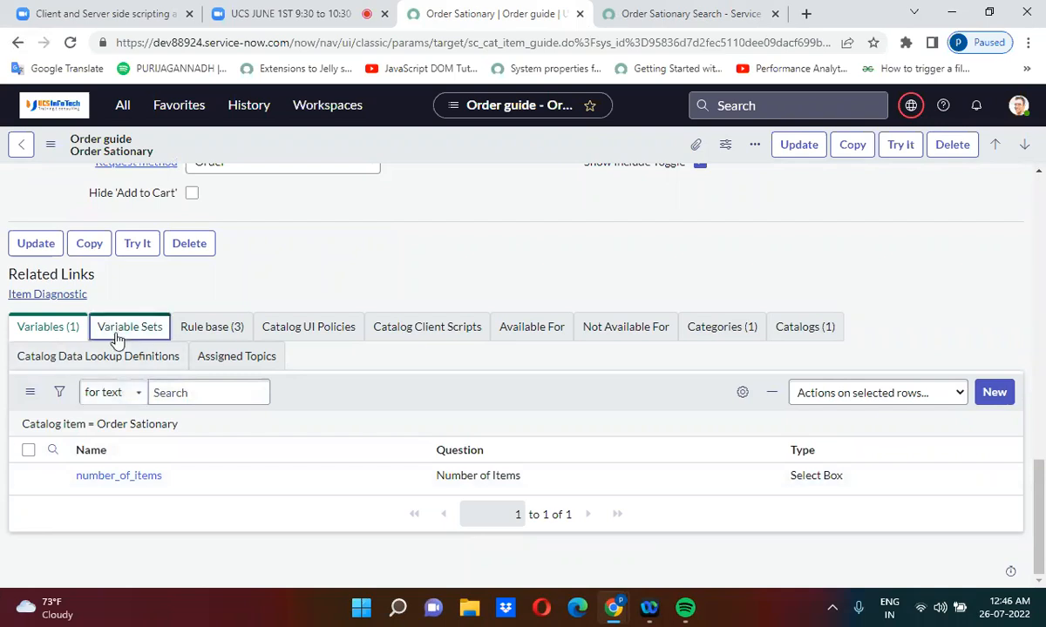
left_click(268, 342)
left_click(401, 340)
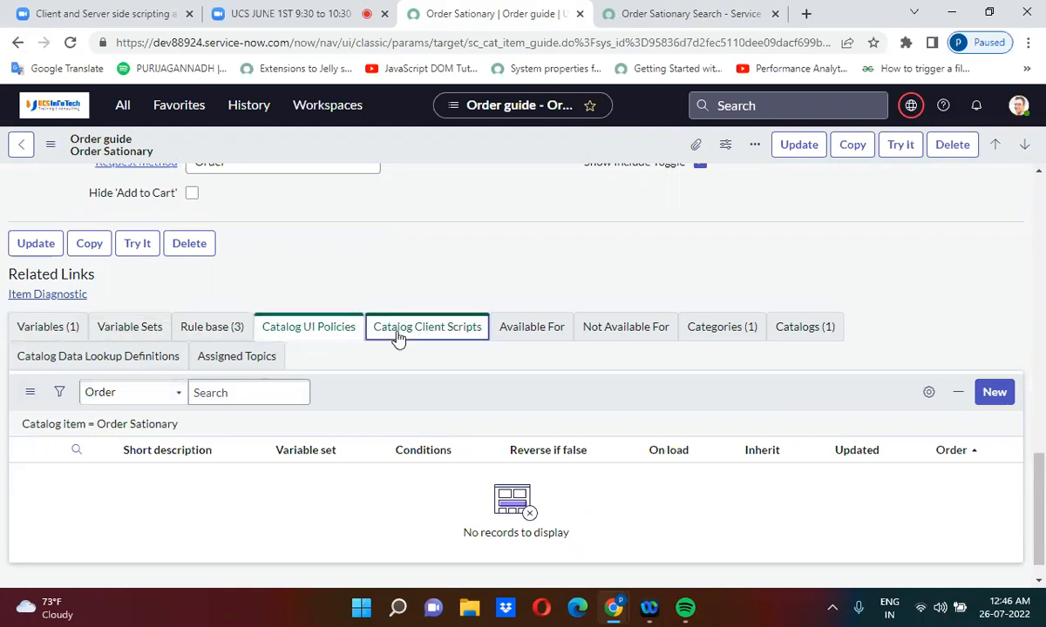
left_click(555, 340)
left_click(598, 340)
left_click(702, 342)
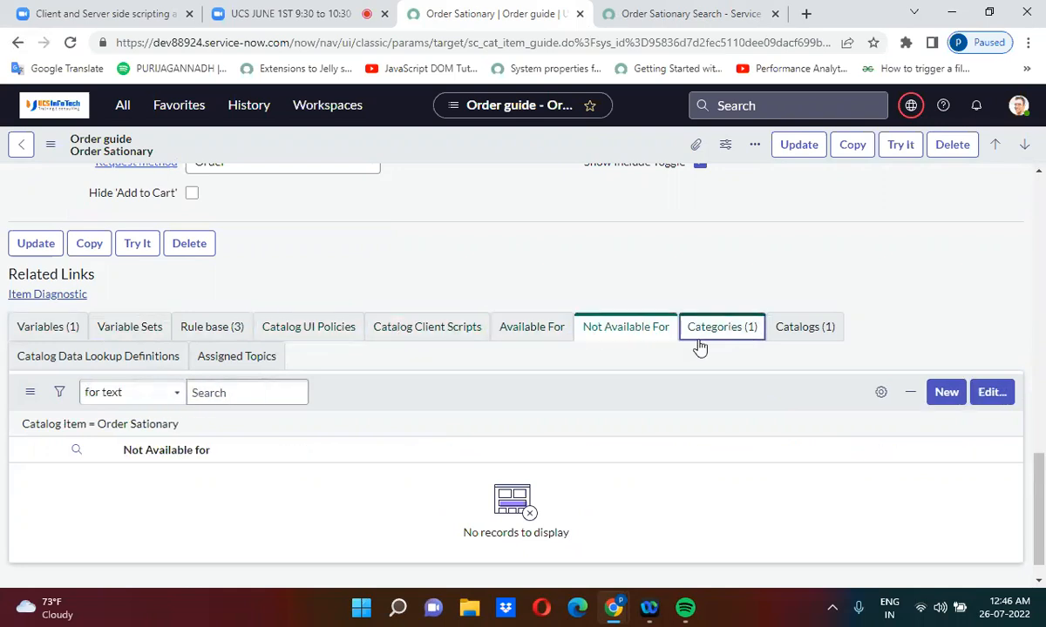
left_click(815, 338)
left_click(218, 335)
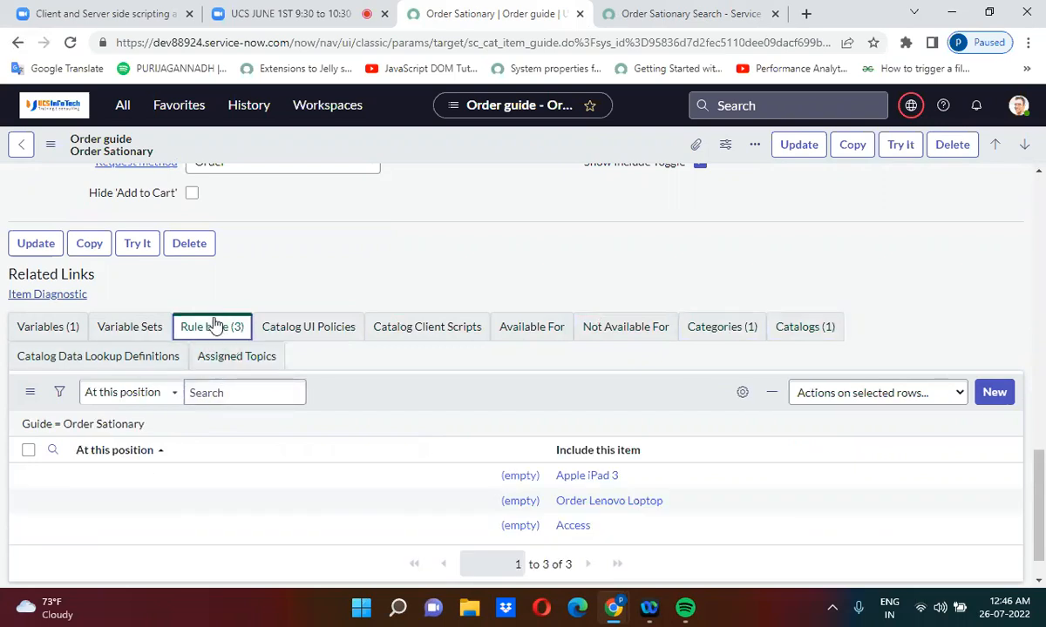
left_click(65, 333)
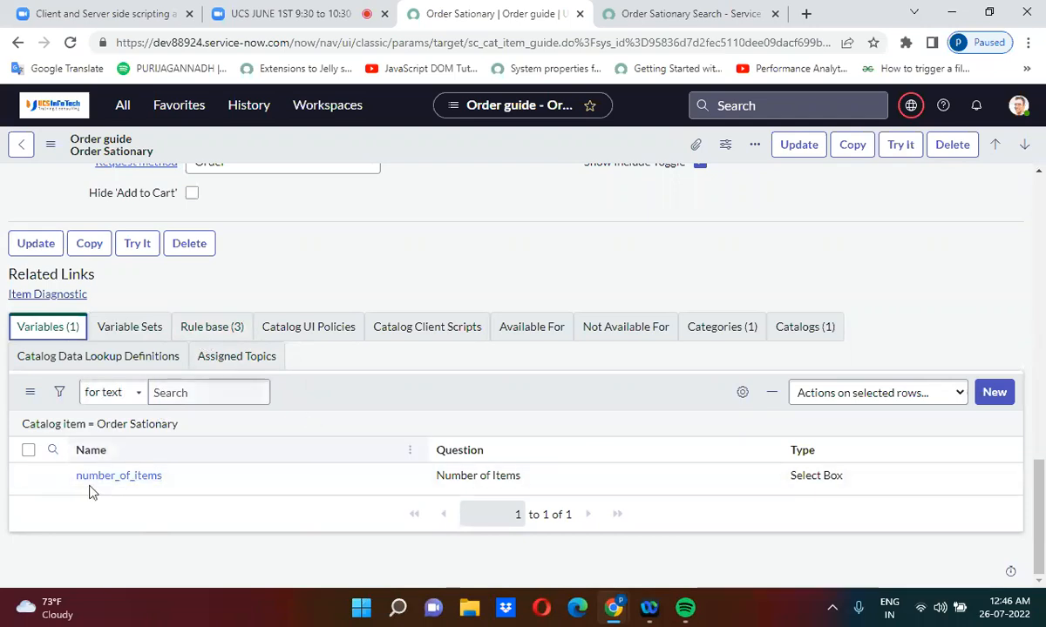
Open the Apple iPad 3, Order Lenovo Loptop and Access rules from the rule base in separate browser tabs
left_click(210, 328)
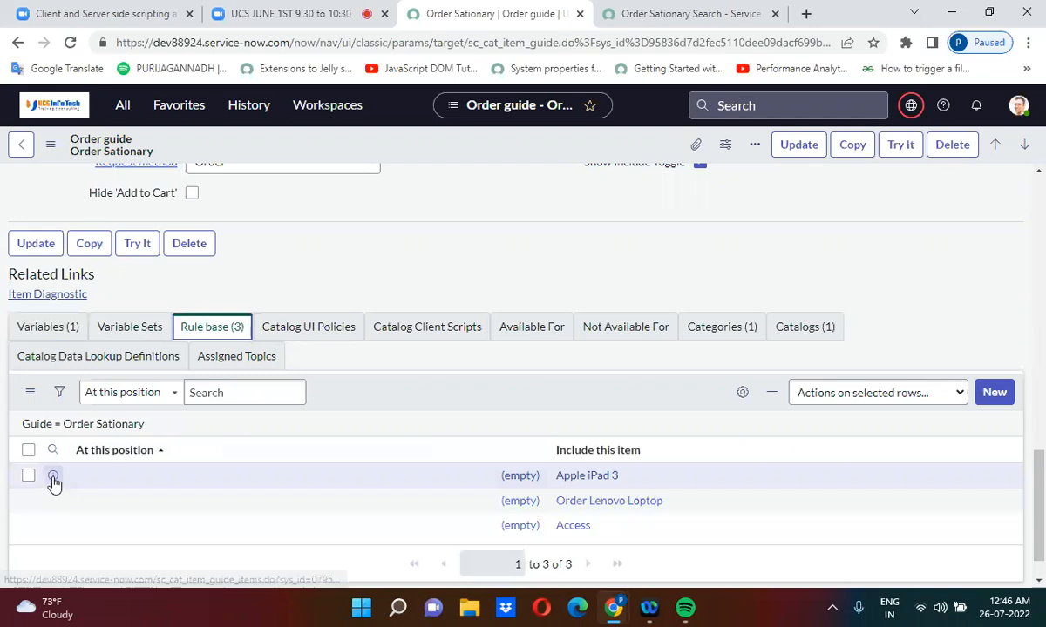
right_click(53, 475)
left_click(119, 346)
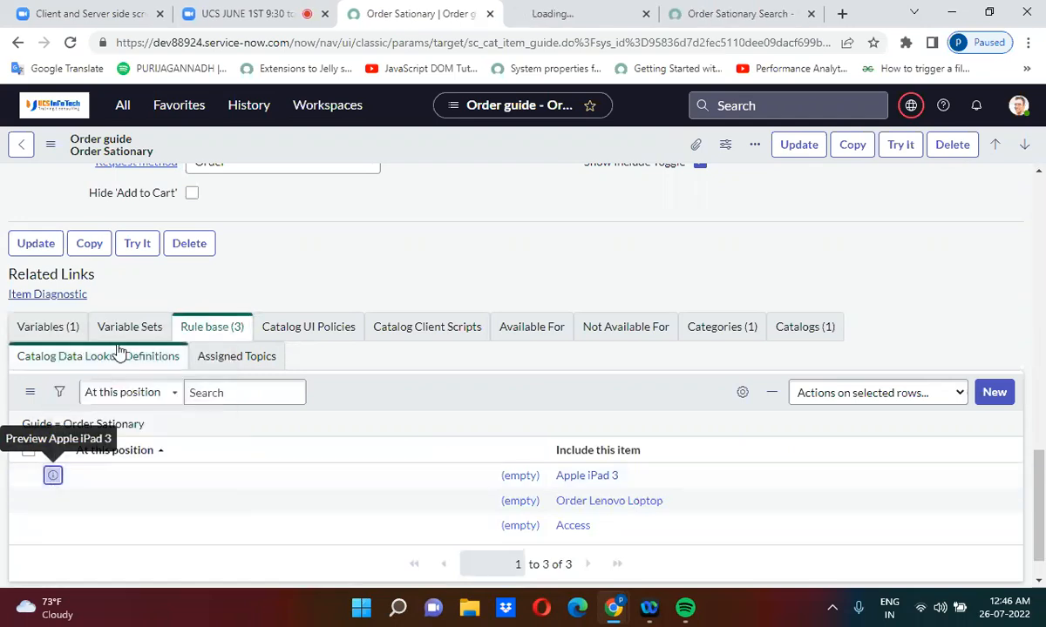
right_click(54, 501)
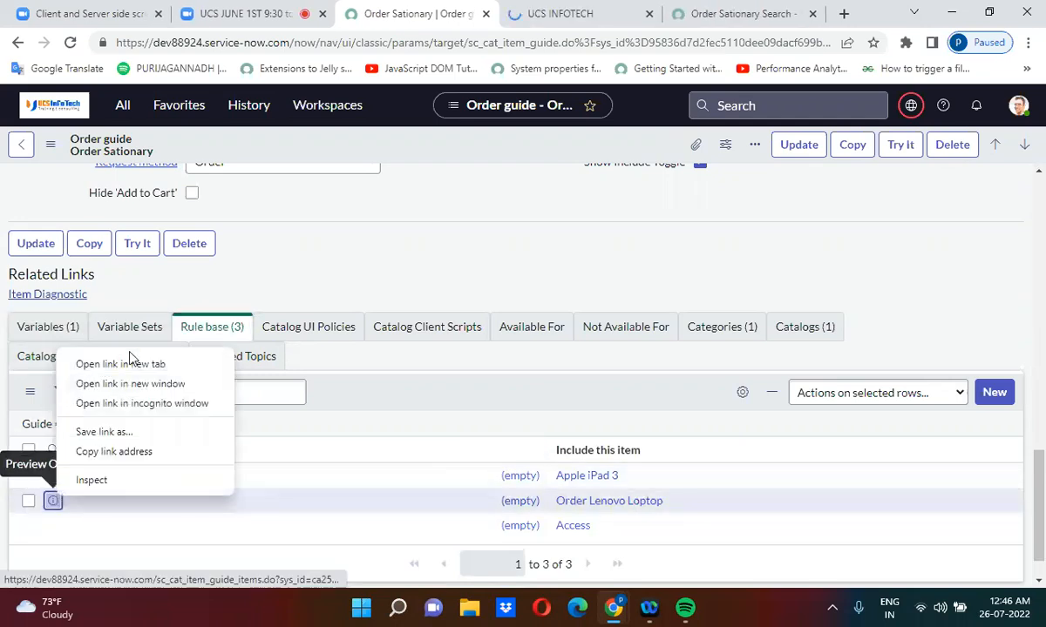
left_click(131, 366)
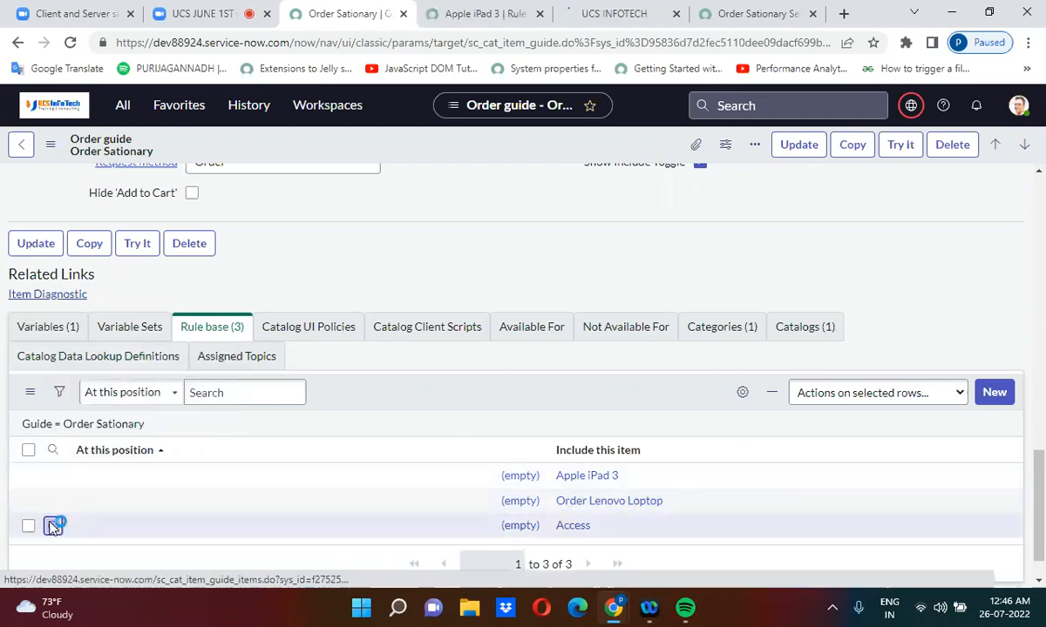
left_click(52, 525)
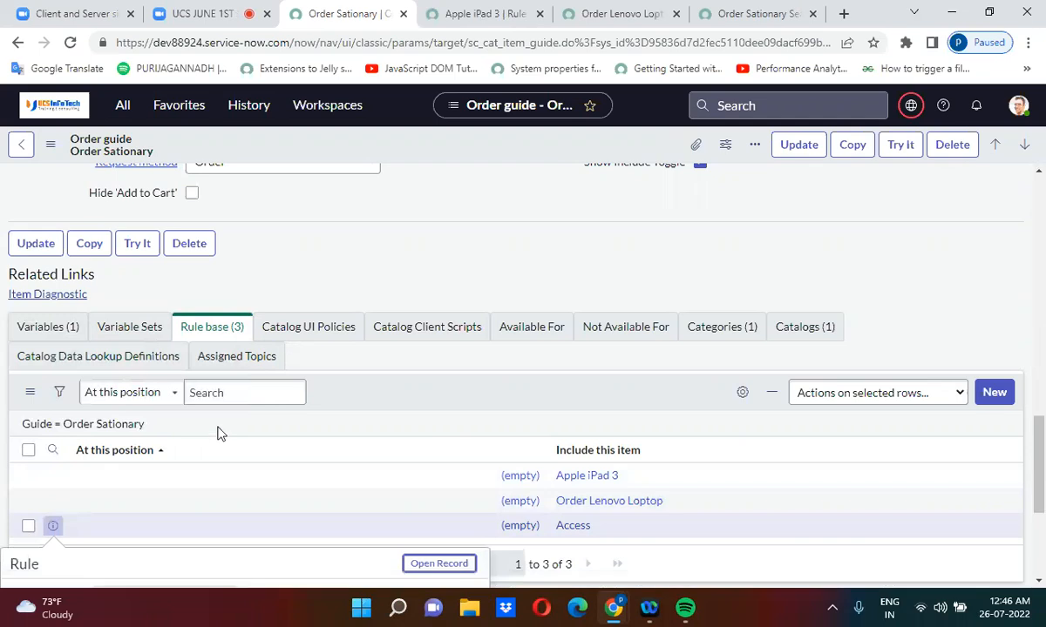
middle_click(436, 566)
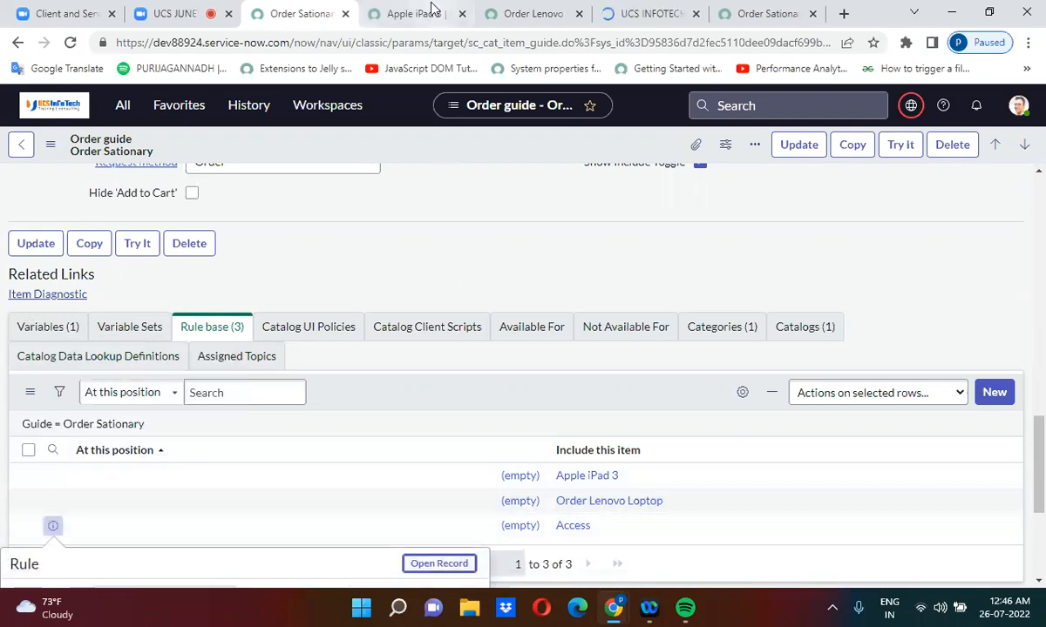
Examine the number_of_items conditions and included items of the Apple iPad 3, Order Lenovo Loptop and Access rules
left_click(431, 10)
left_click(505, 277)
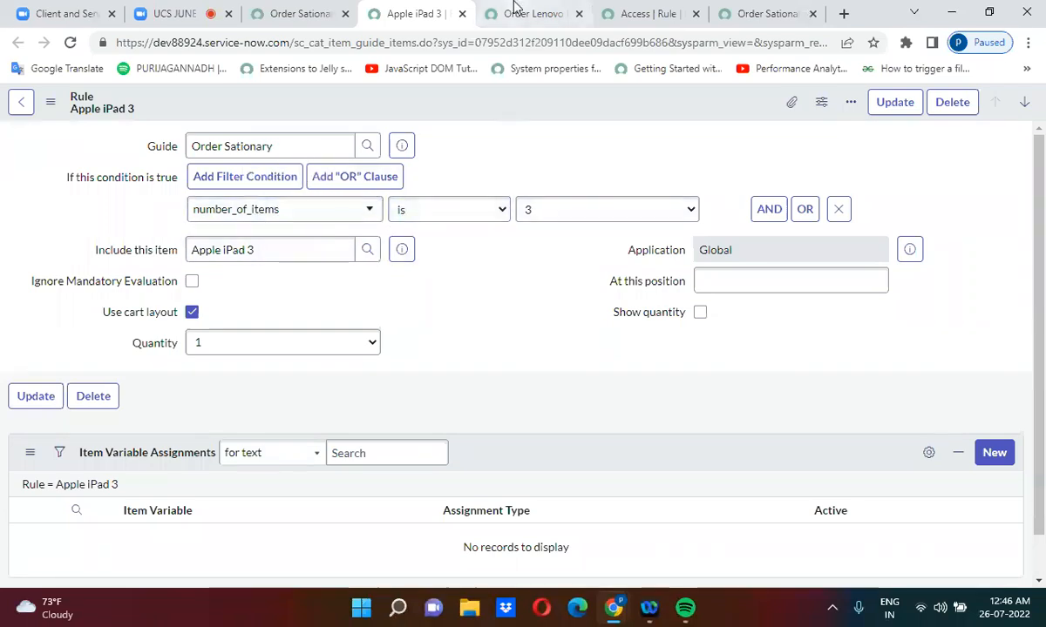
left_click(485, 10)
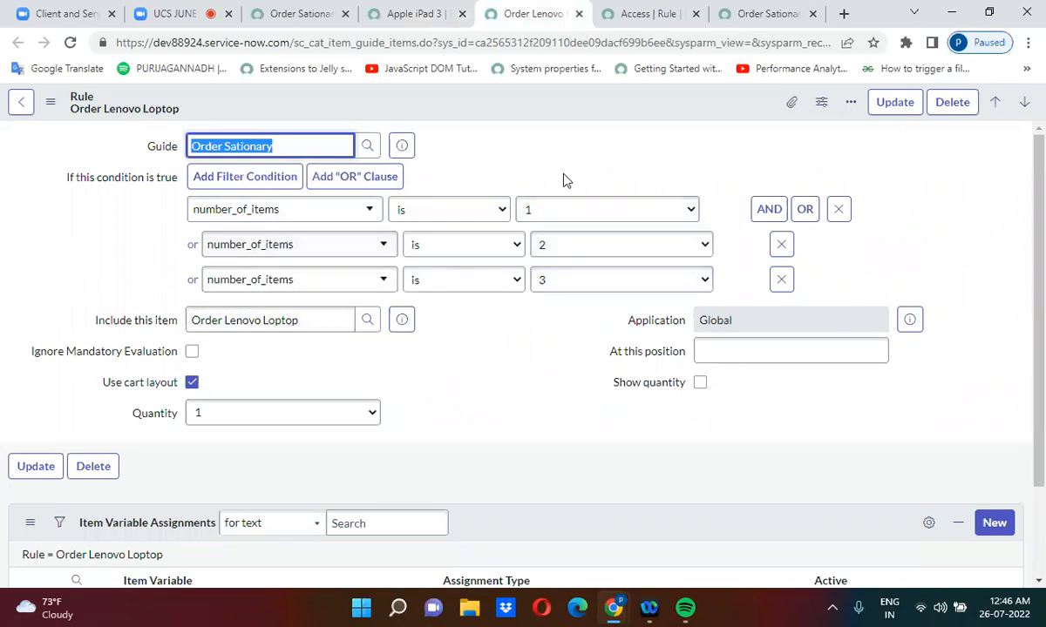
left_click(619, 15)
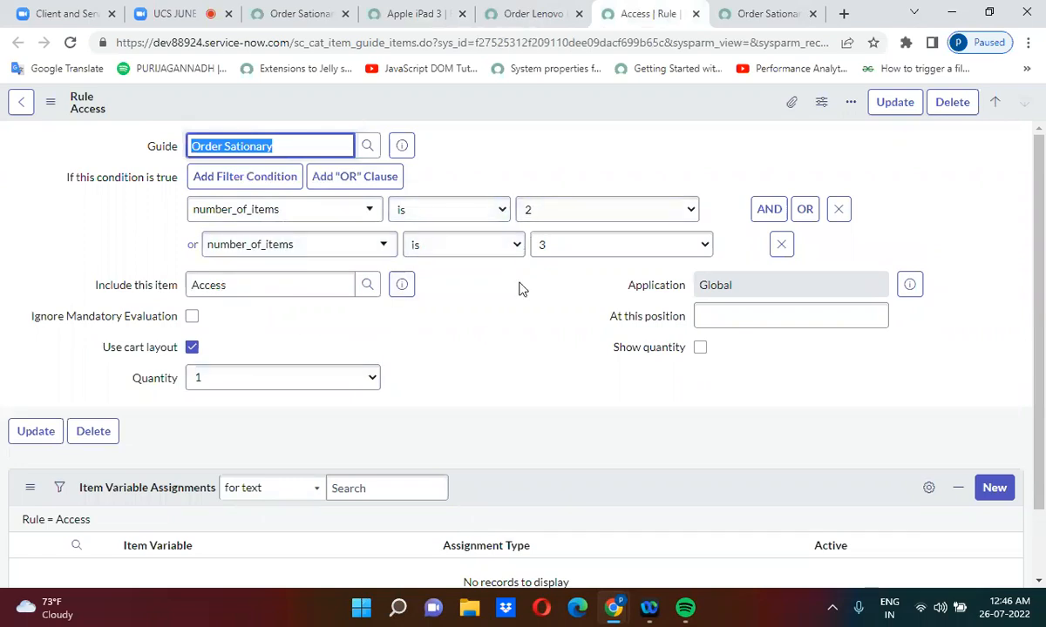
left_click(617, 121)
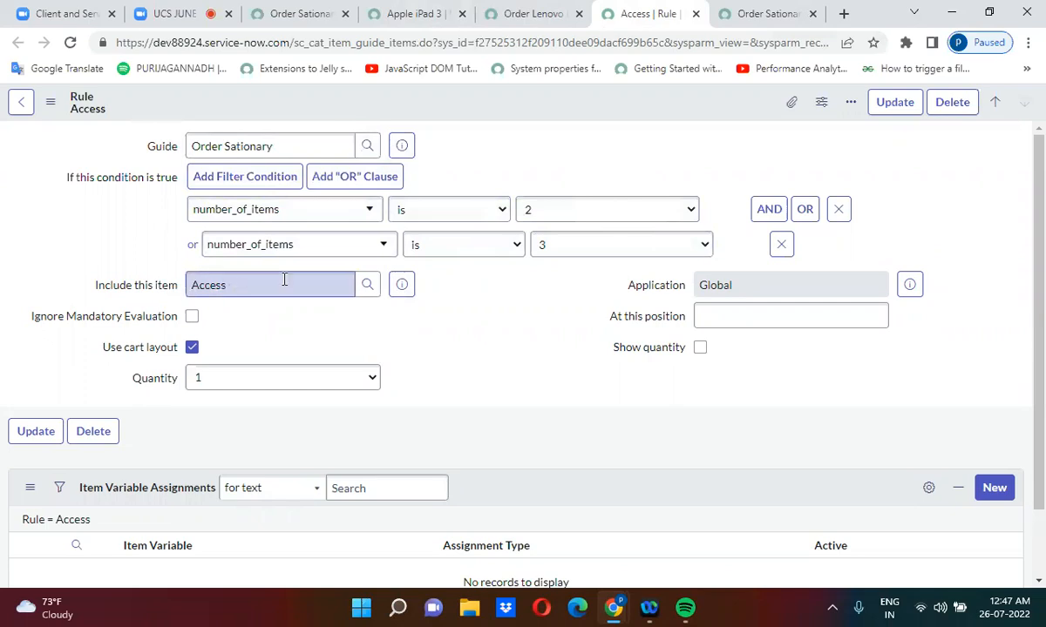
Reopen the Order Sationary guide in the Service Portal, set Number of Items to 3 and proceed to Choose Options
left_click(311, 11)
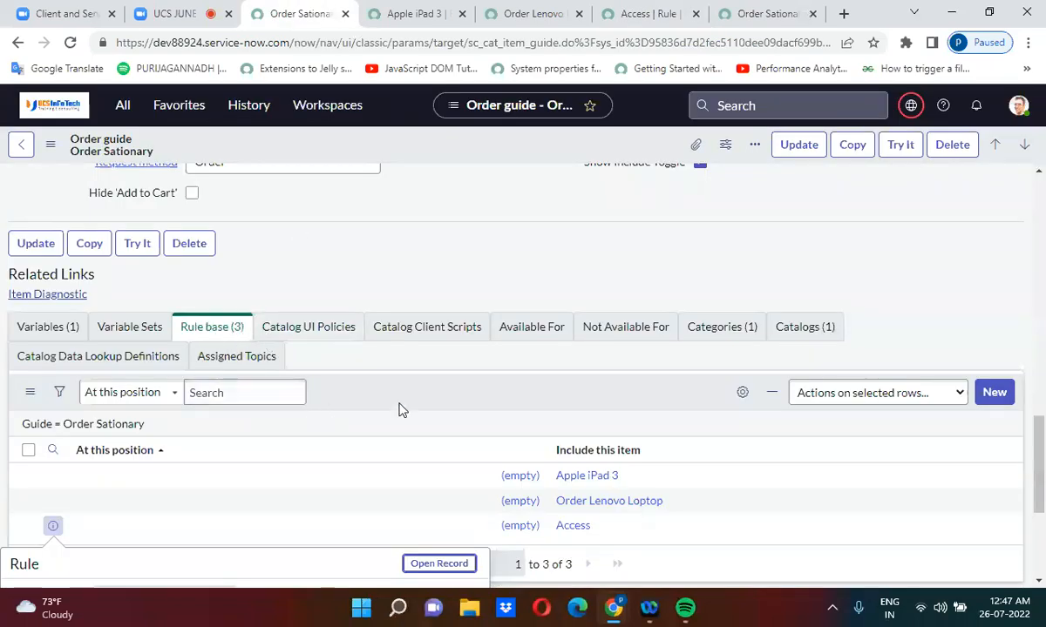
scroll(399, 409, "down", 2)
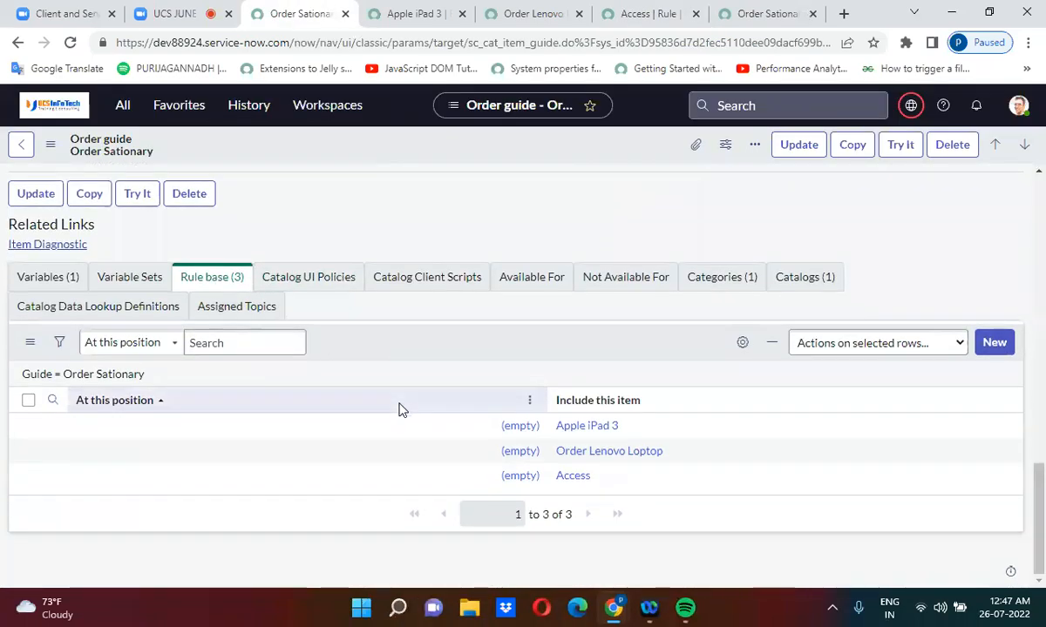
left_click(760, 13)
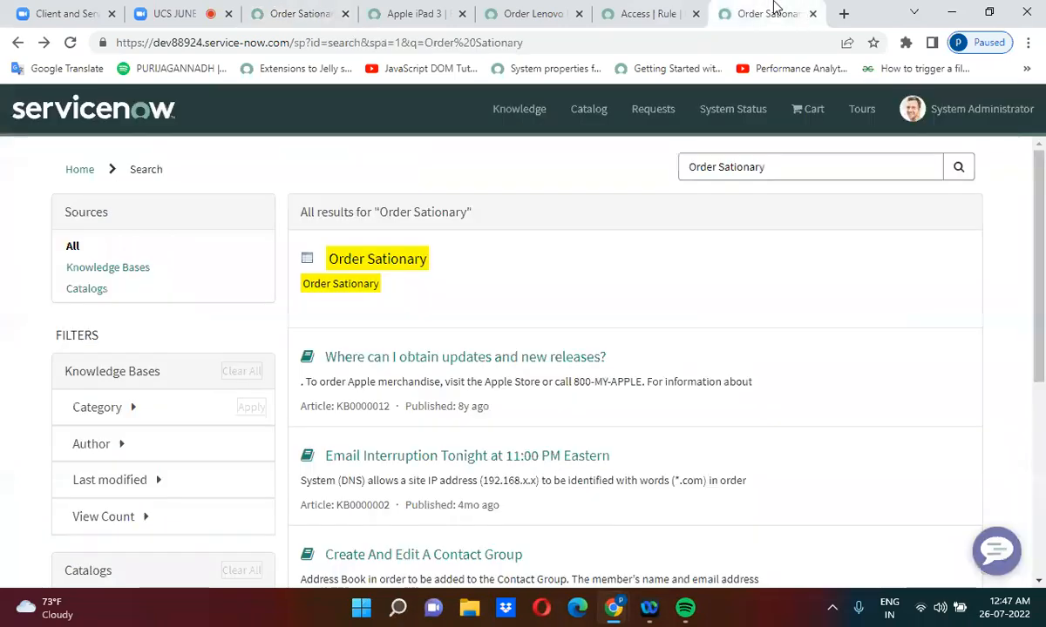
left_click(373, 262)
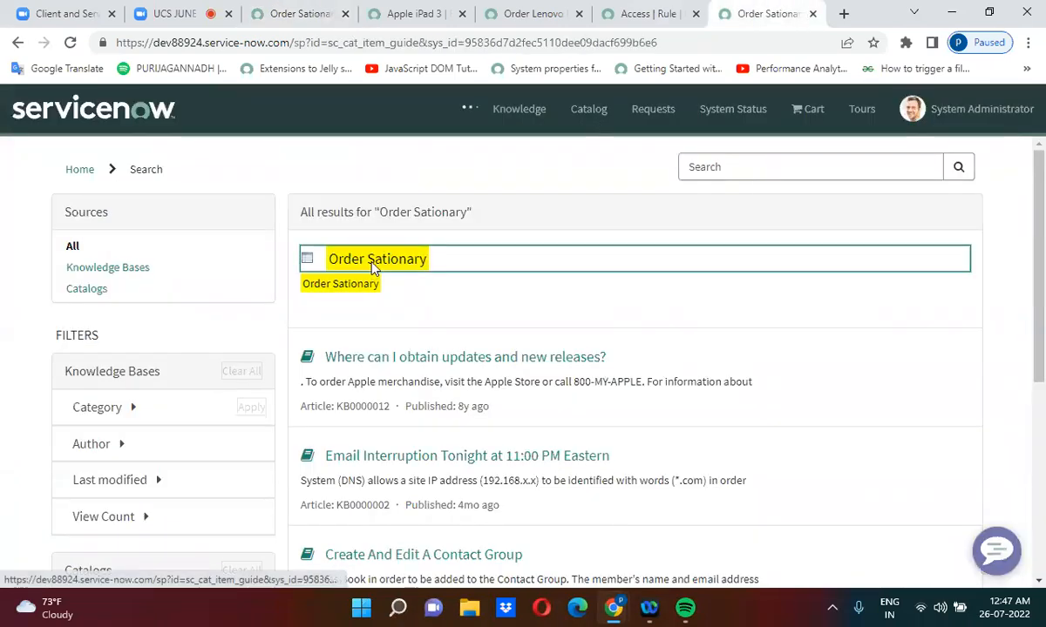
left_click(131, 483)
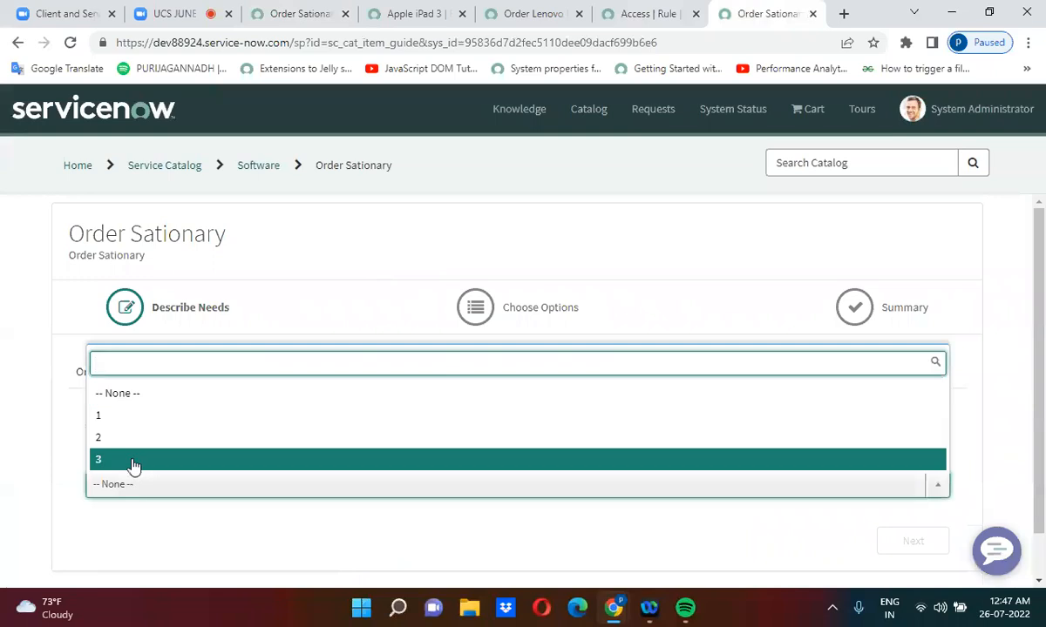
left_click(134, 460)
left_click(913, 503)
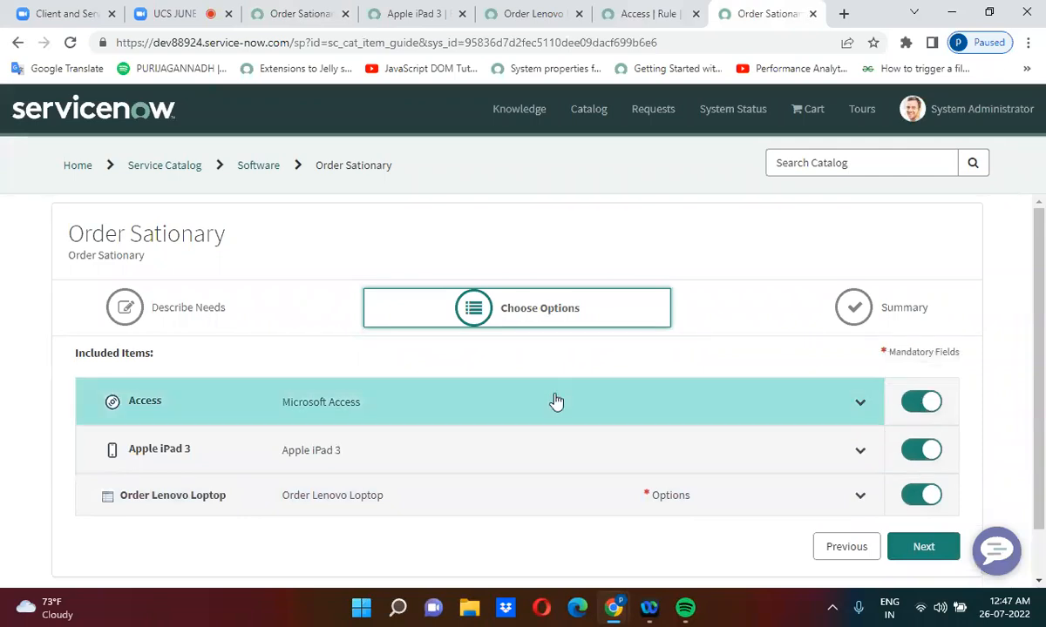
Expand the included Access and Apple iPad 3 items one after the other and review their descriptions, prices and delivery times
left_click(859, 404)
scroll(856, 420, "down", 1)
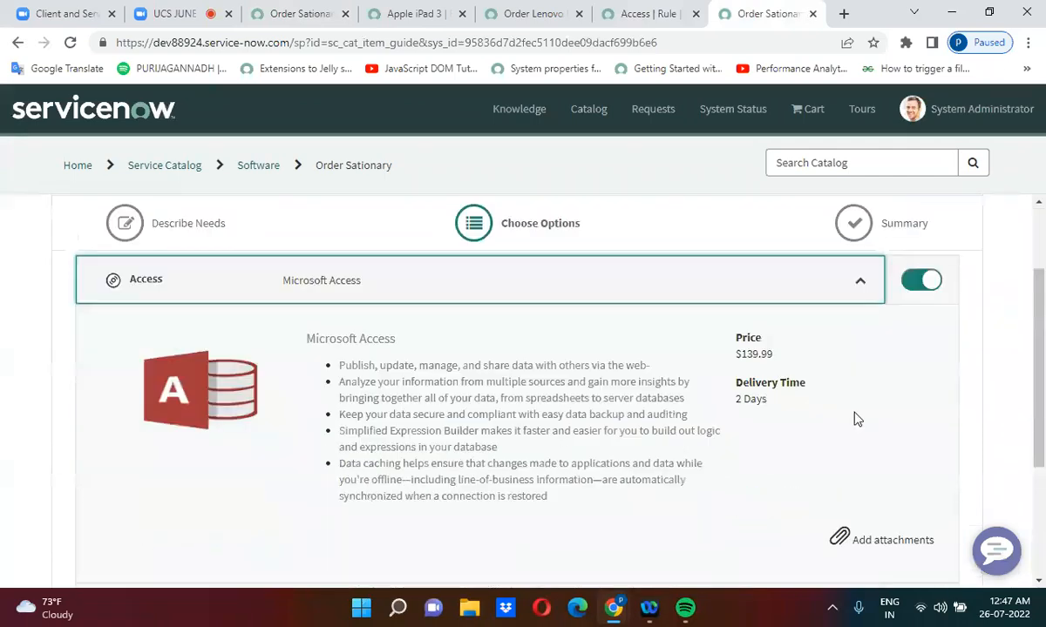
scroll(1043, 424, "down", 1)
scroll(1043, 424, "down", 1)
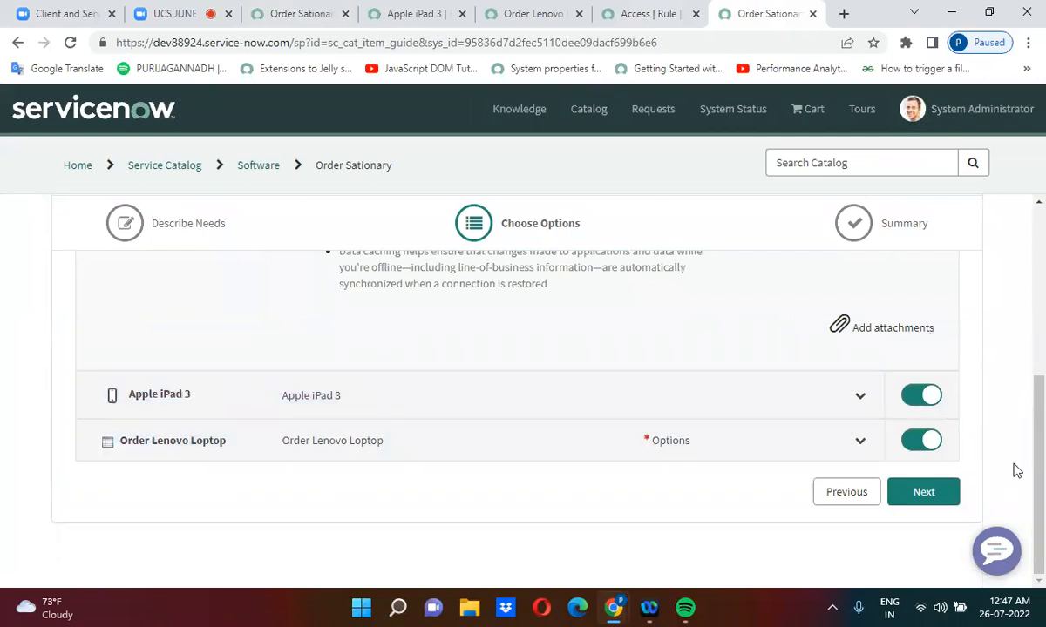
scroll(1025, 369, "up", 3)
scroll(1025, 369, "up", 1)
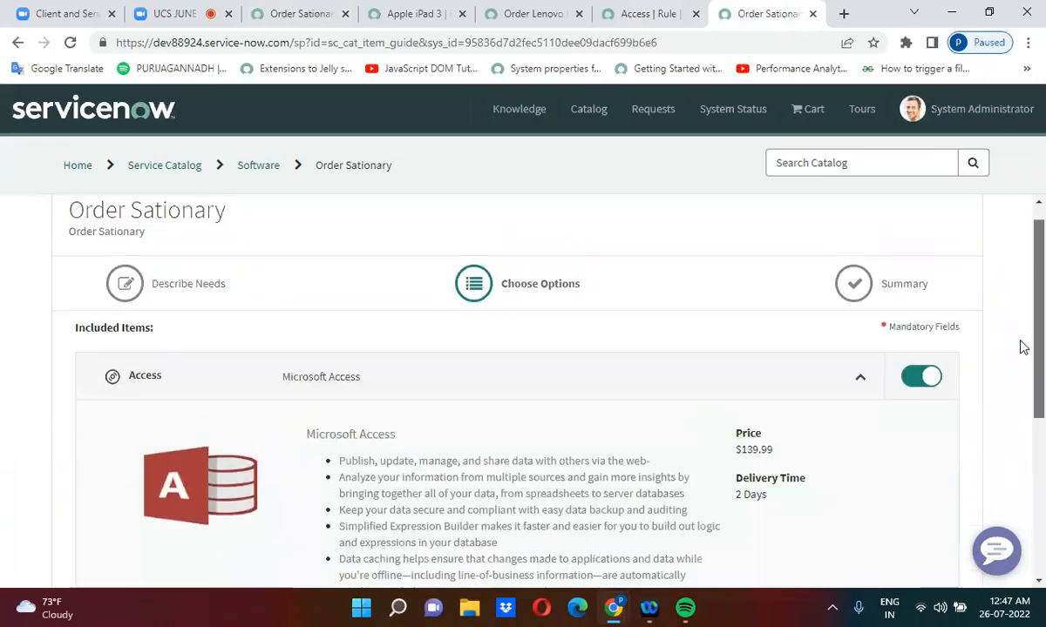
scroll(1020, 345, "down", 3)
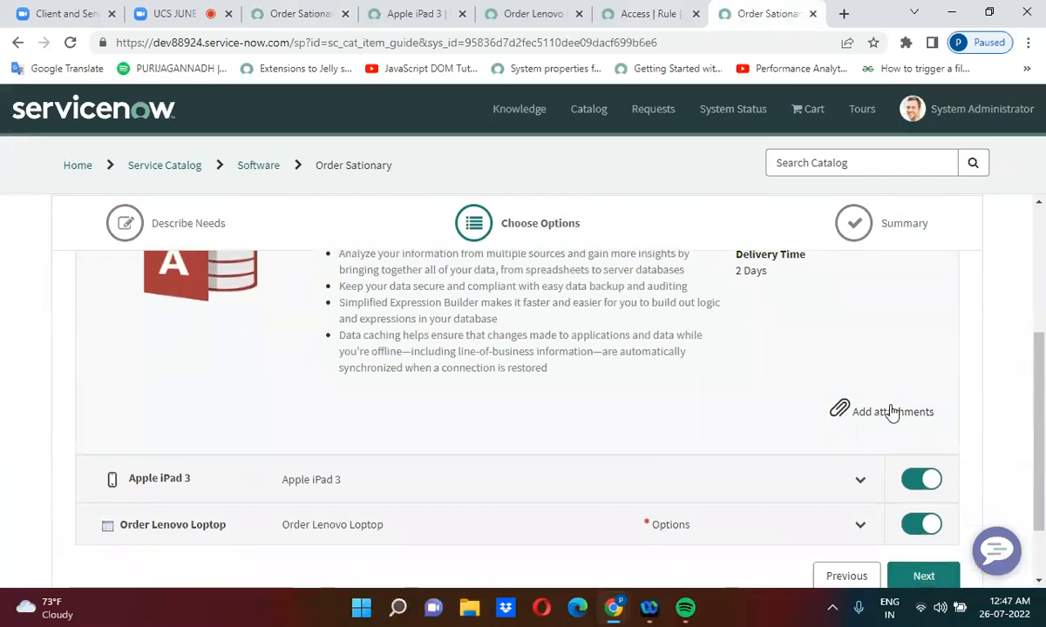
left_click(860, 481)
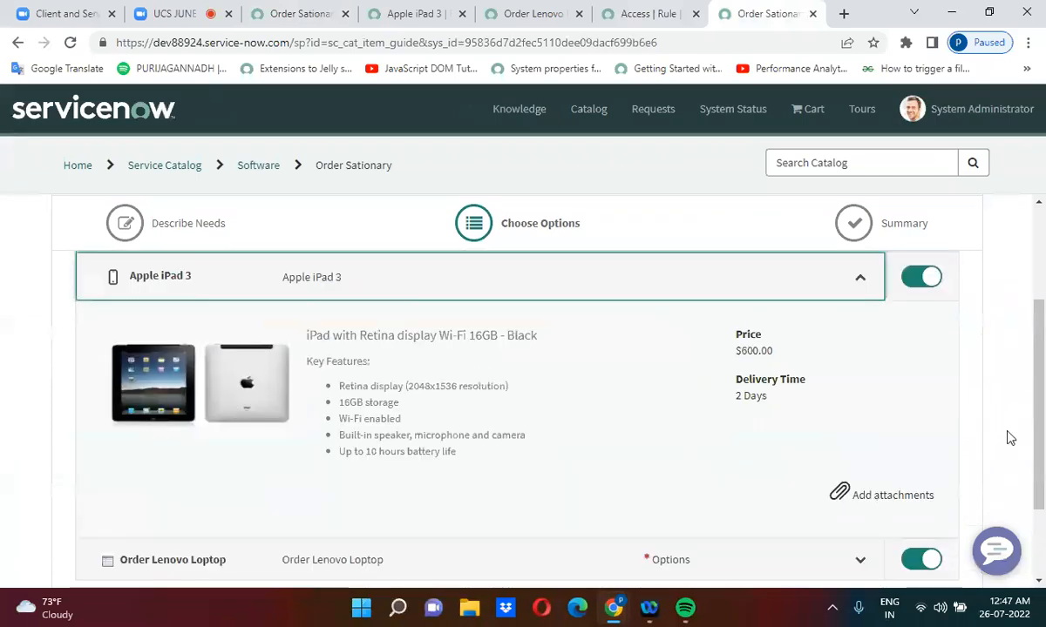
scroll(1015, 427, "down", 2)
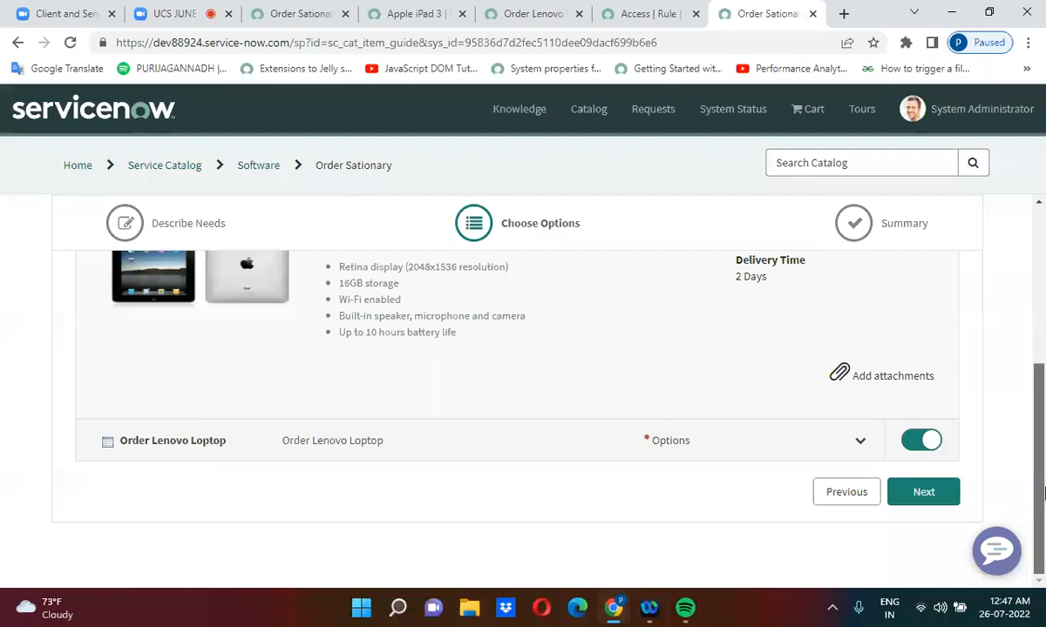
Expand the Order Lenovo Loptop item and set its model to 32 GB and its laptop generation to 6Th
left_click(862, 442)
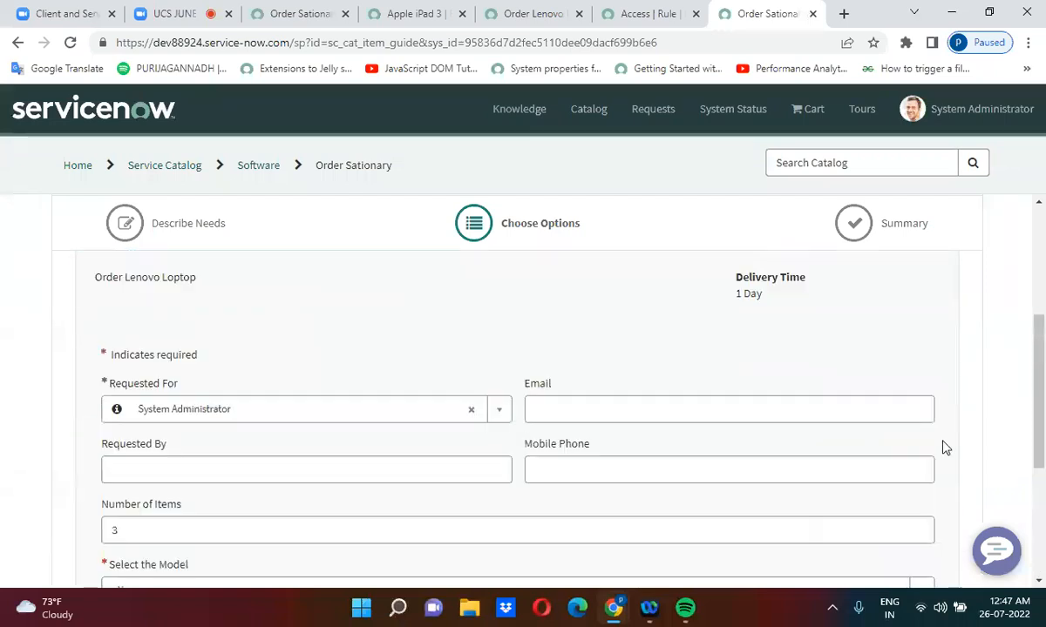
left_click_drag(1039, 363, 1039, 454)
left_click(233, 408)
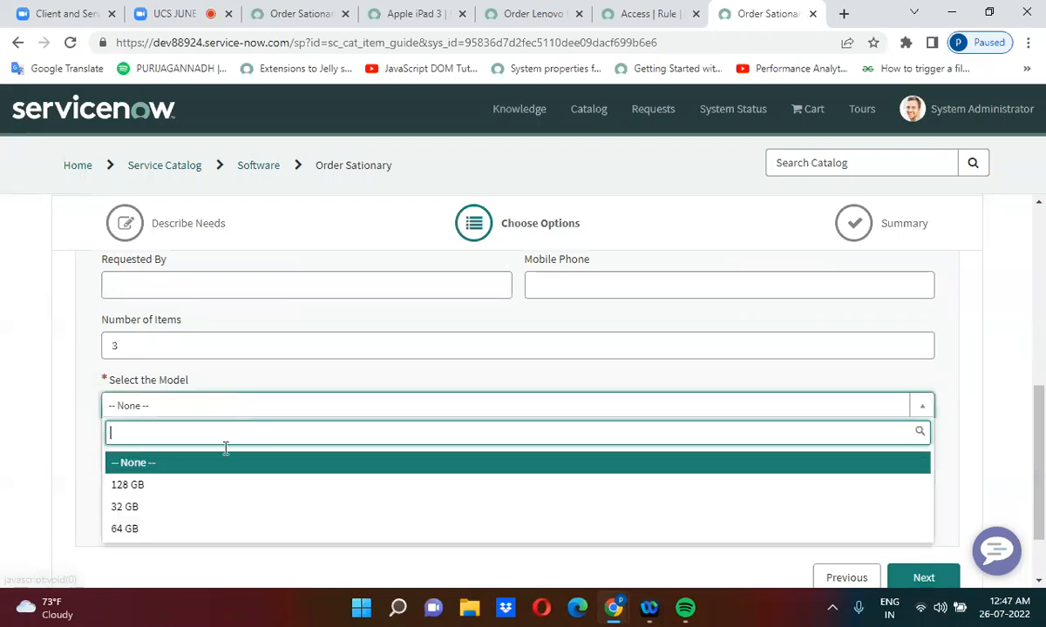
left_click(212, 507)
left_click(211, 474)
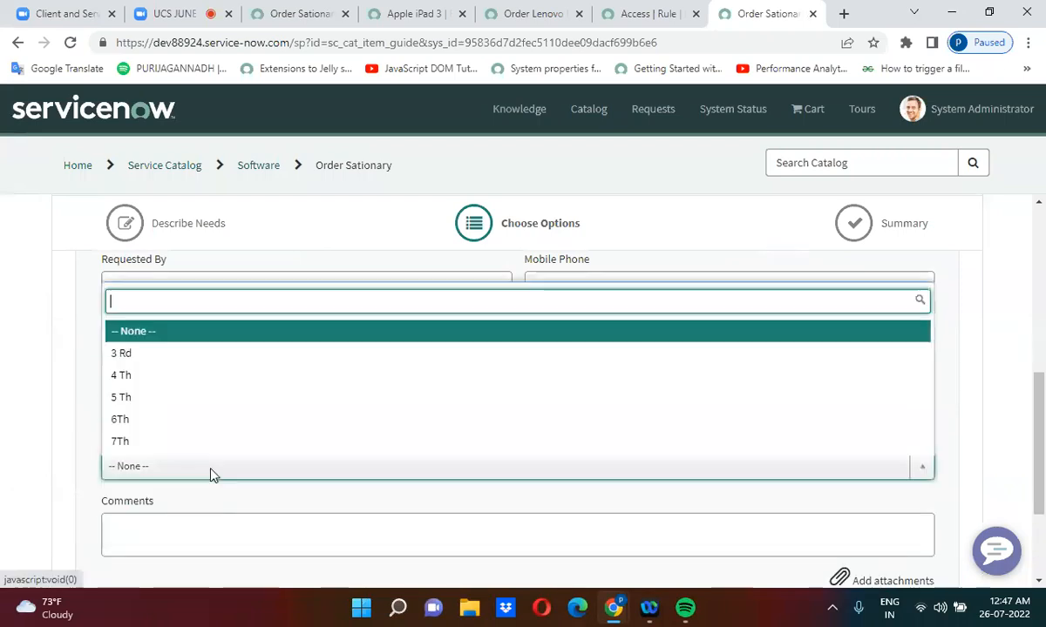
left_click(180, 418)
left_click(179, 415)
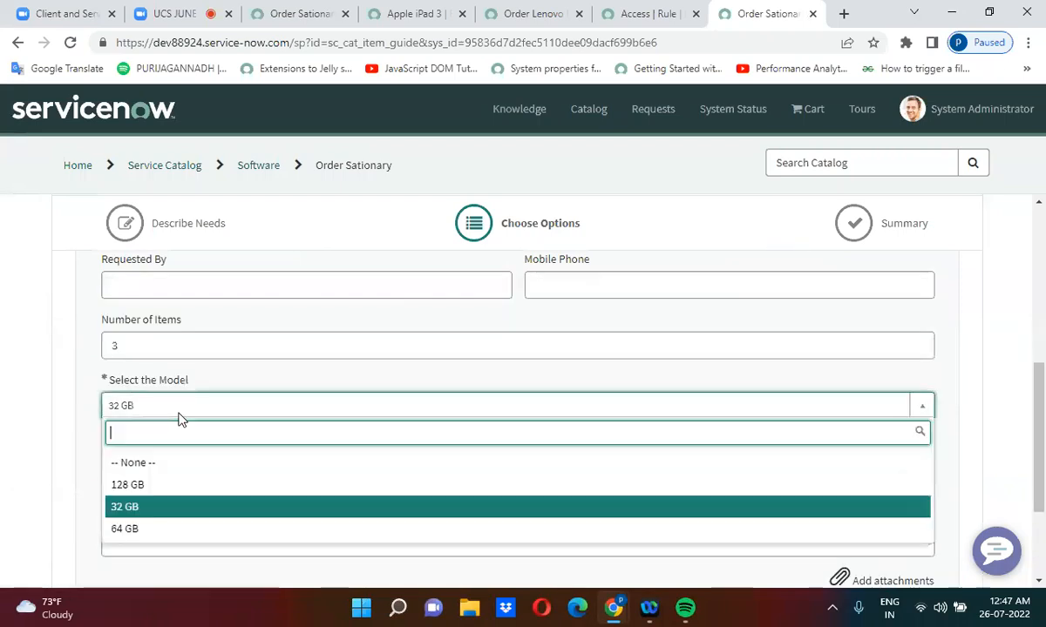
left_click(470, 506)
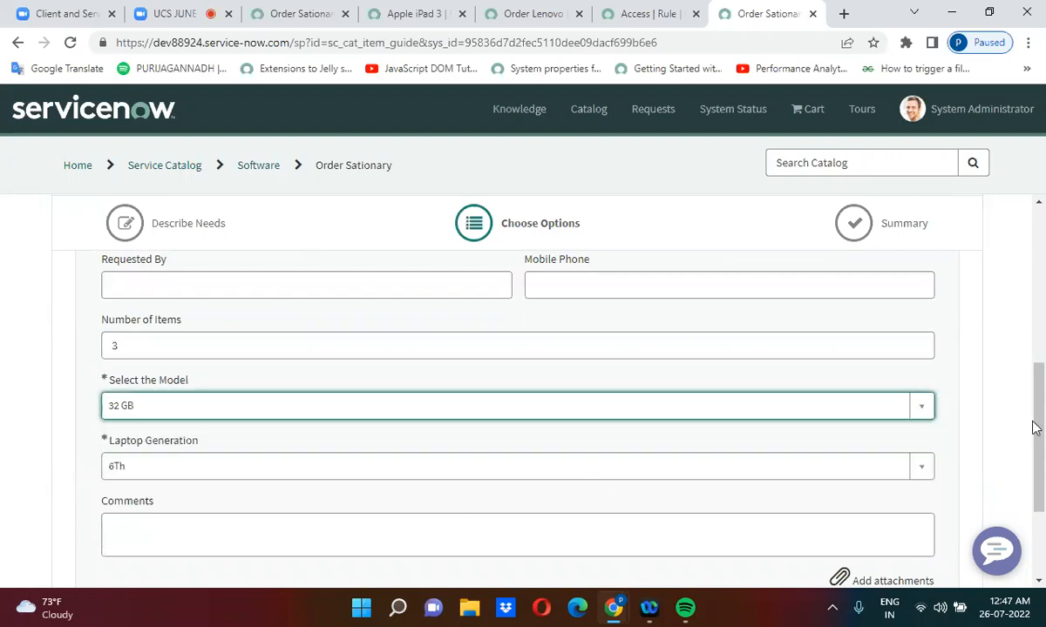
Return to the included items list, check the Apple iPad 3 details again and collapse them
left_click_drag(1037, 408, 1036, 259)
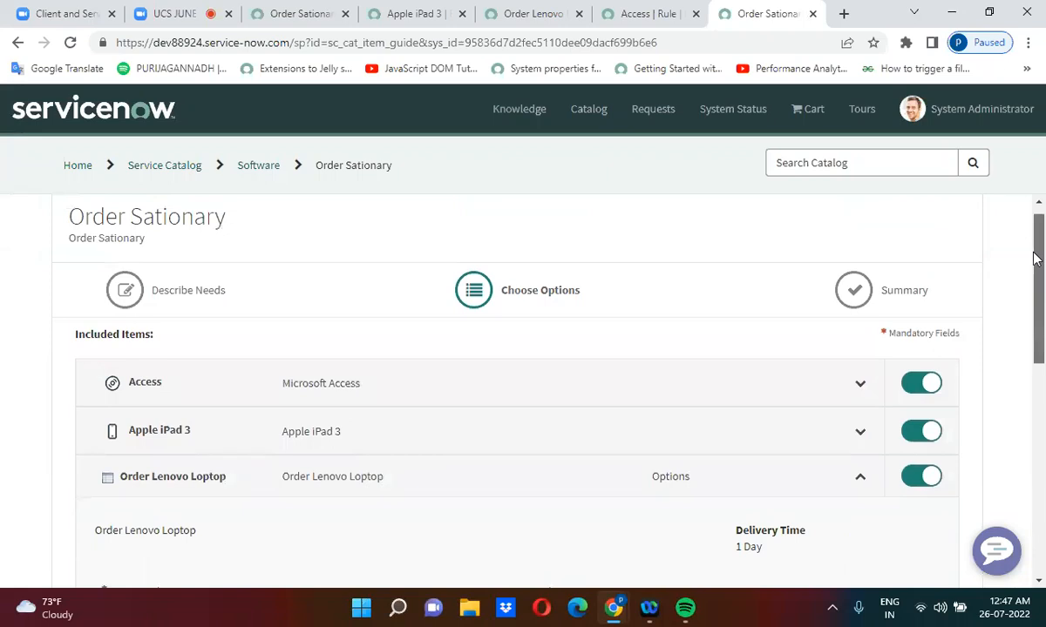
mouse_move(1035, 259)
left_mouse_down()
mouse_move(1041, 457)
mouse_move(1026, 275)
left_mouse_up()
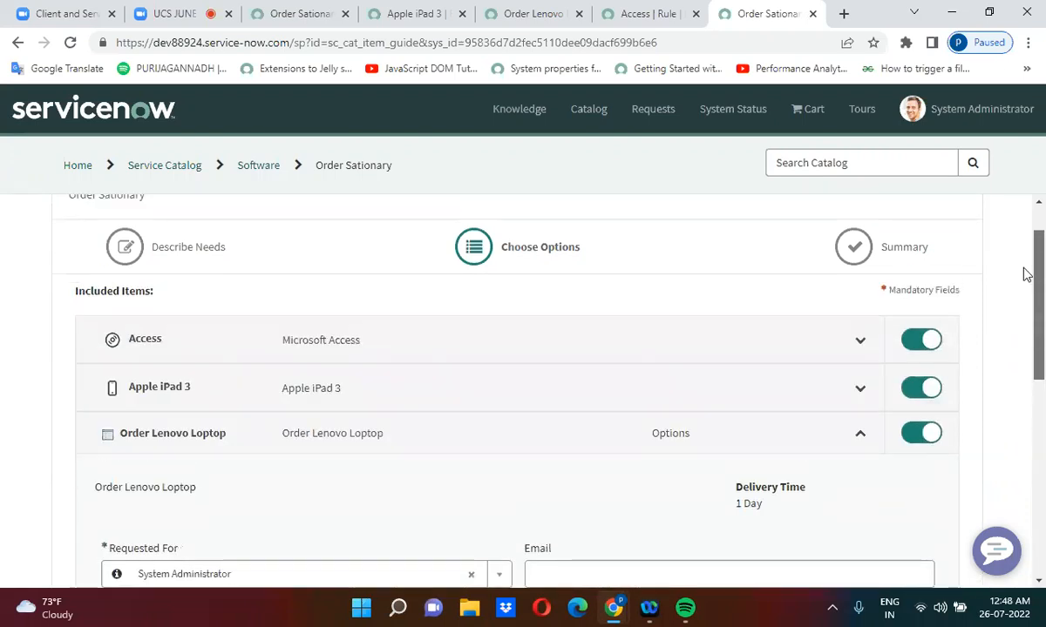
left_click(860, 392)
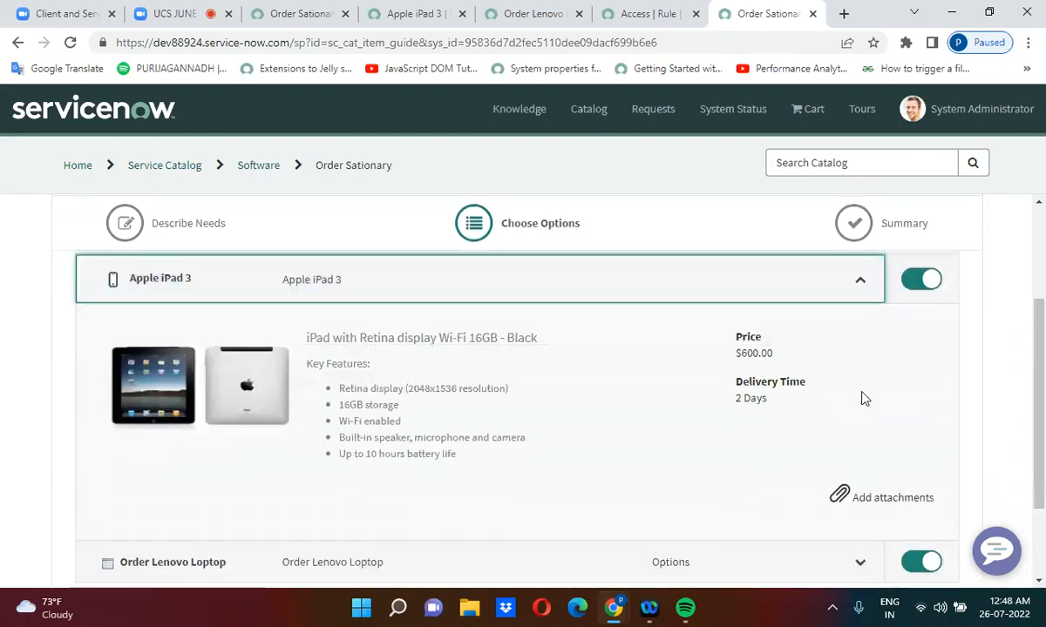
left_click(860, 282)
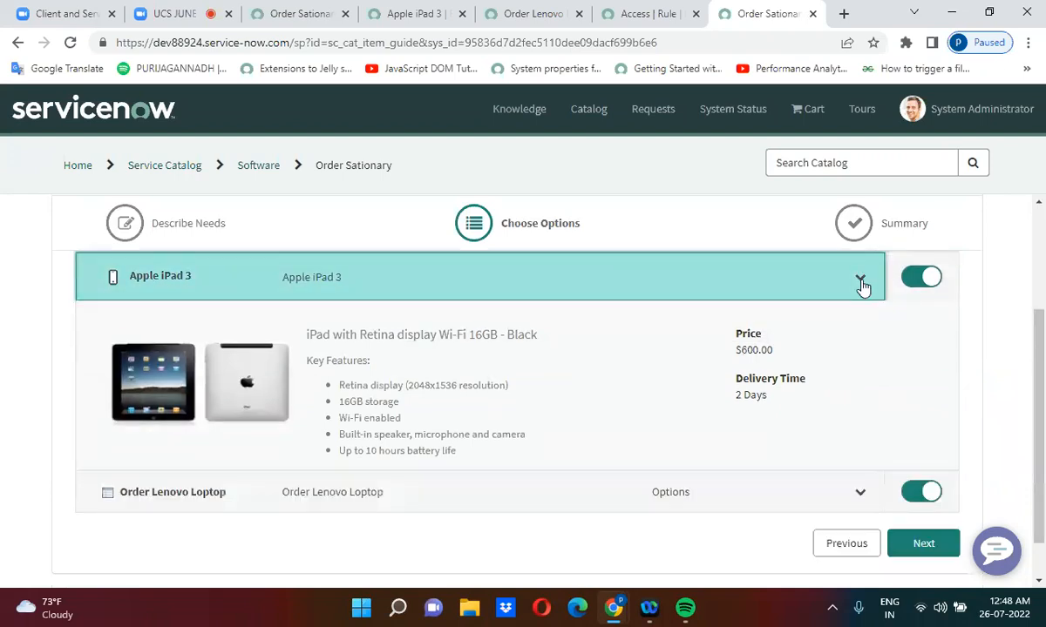
Expand the Access item and attach the Word document from the Downloads folder to it
left_click(862, 349)
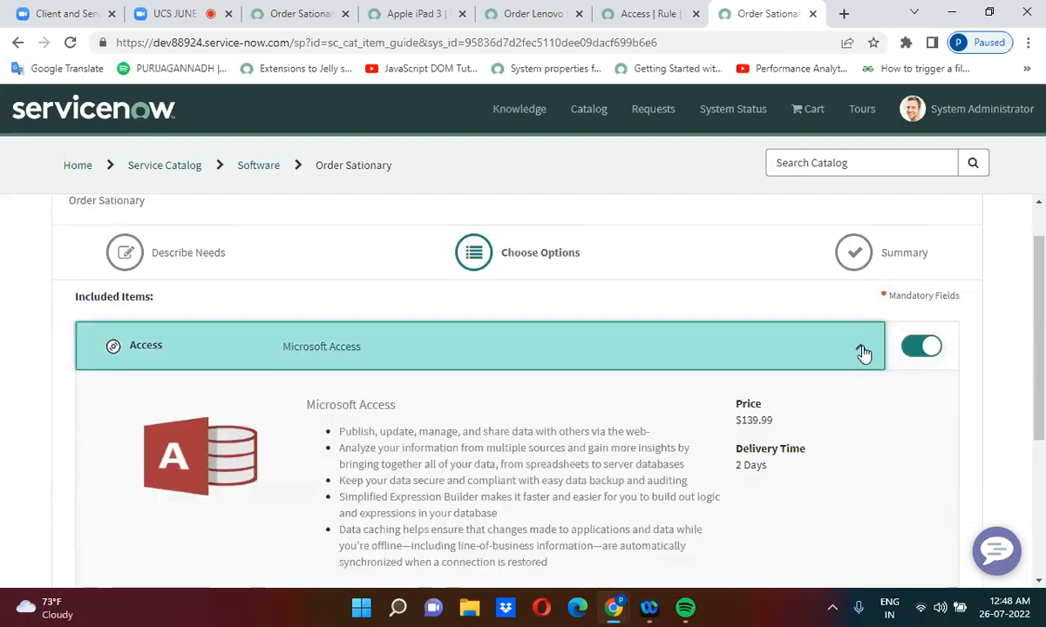
scroll(1040, 422, "down", 3)
left_click_drag(1039, 422, 1039, 366)
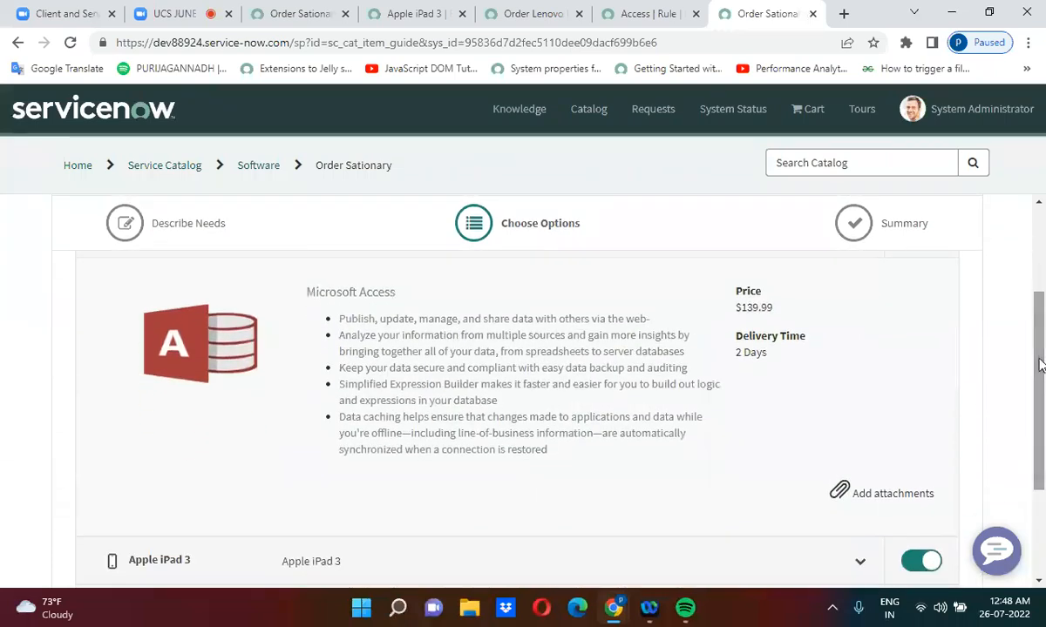
left_click(874, 504)
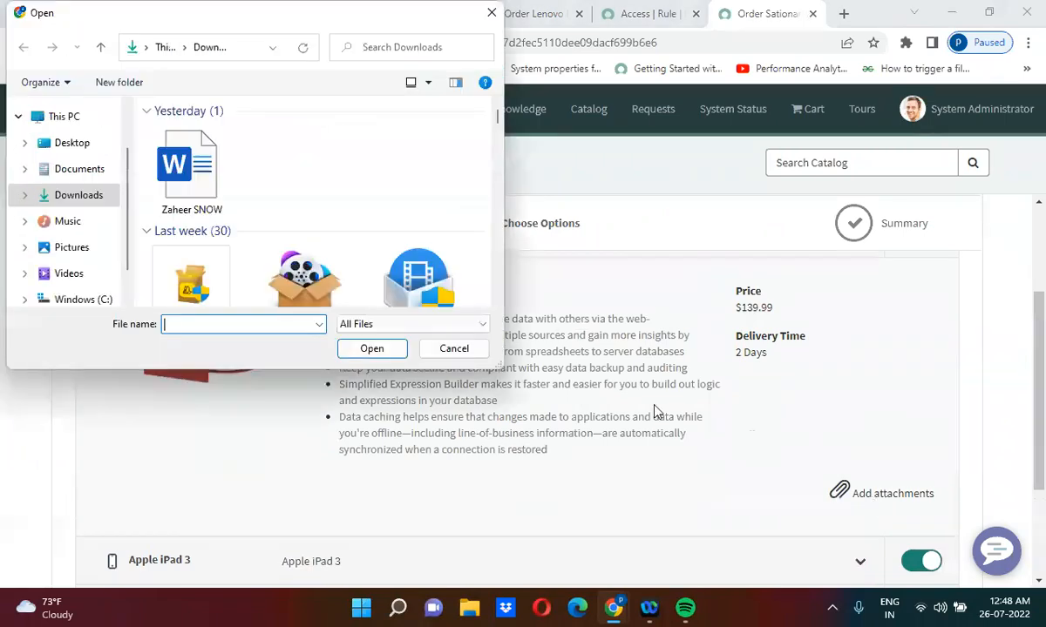
left_click(197, 179)
left_click(368, 348)
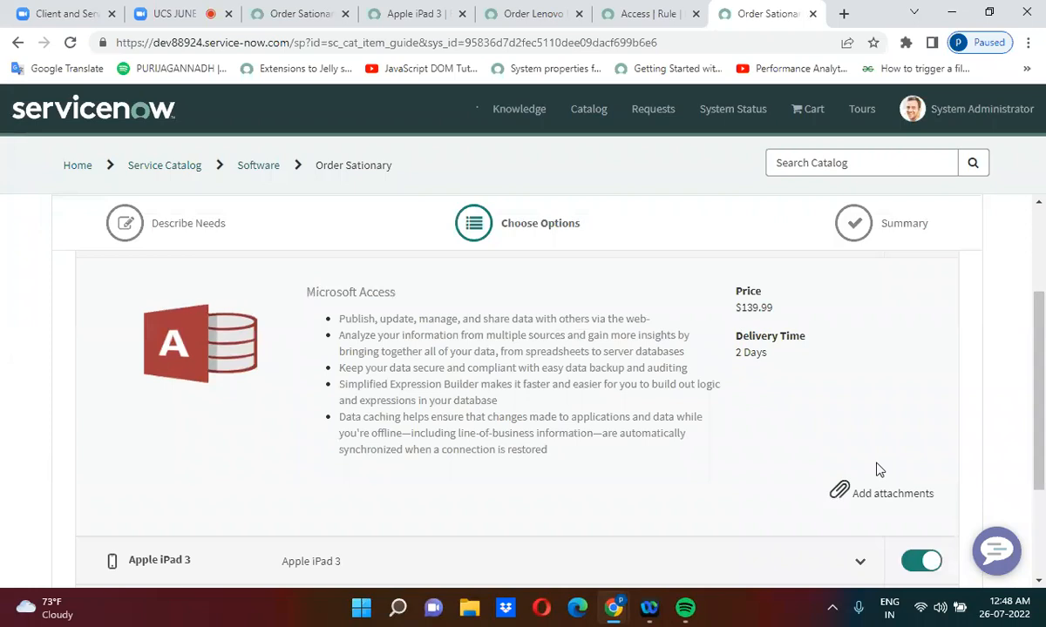
Exclude the Access item from the order guide and proceed to the Summary
left_click_drag(1040, 479, 1040, 427)
left_click(922, 358)
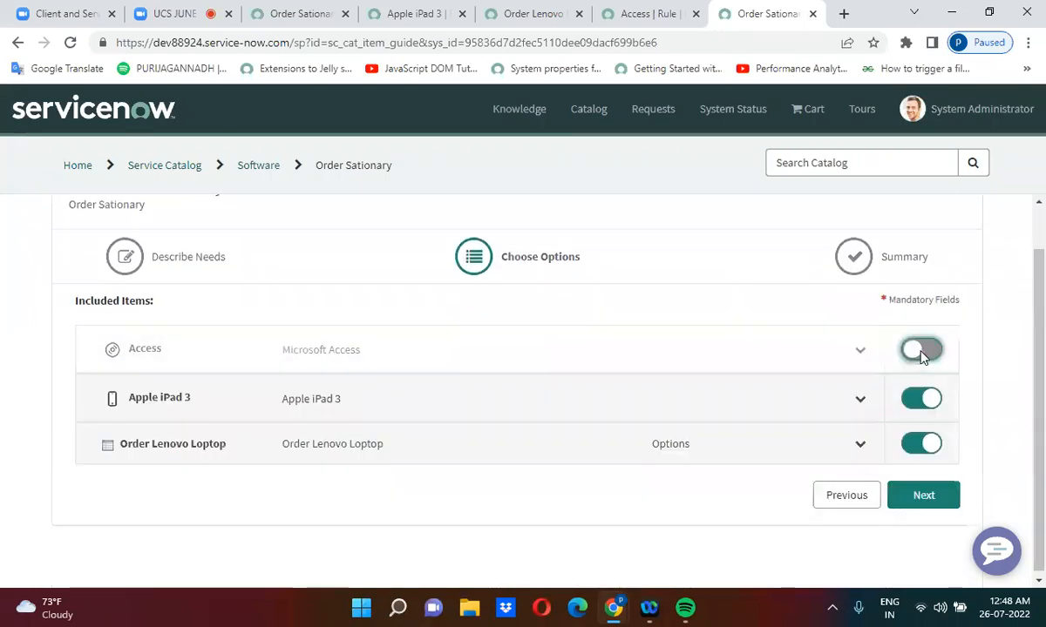
left_click(922, 353)
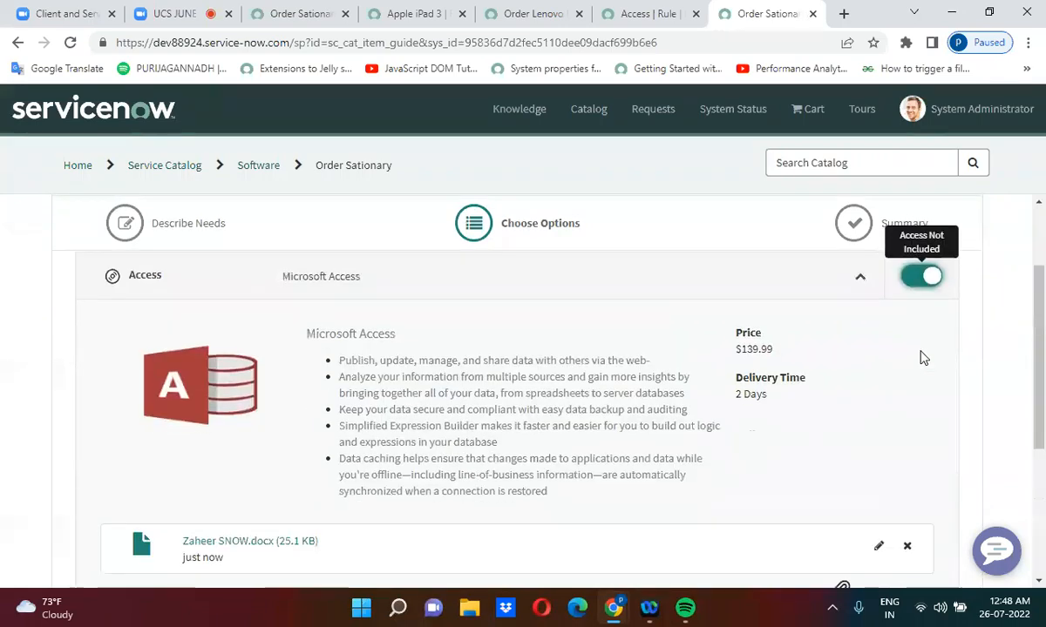
left_click(922, 276)
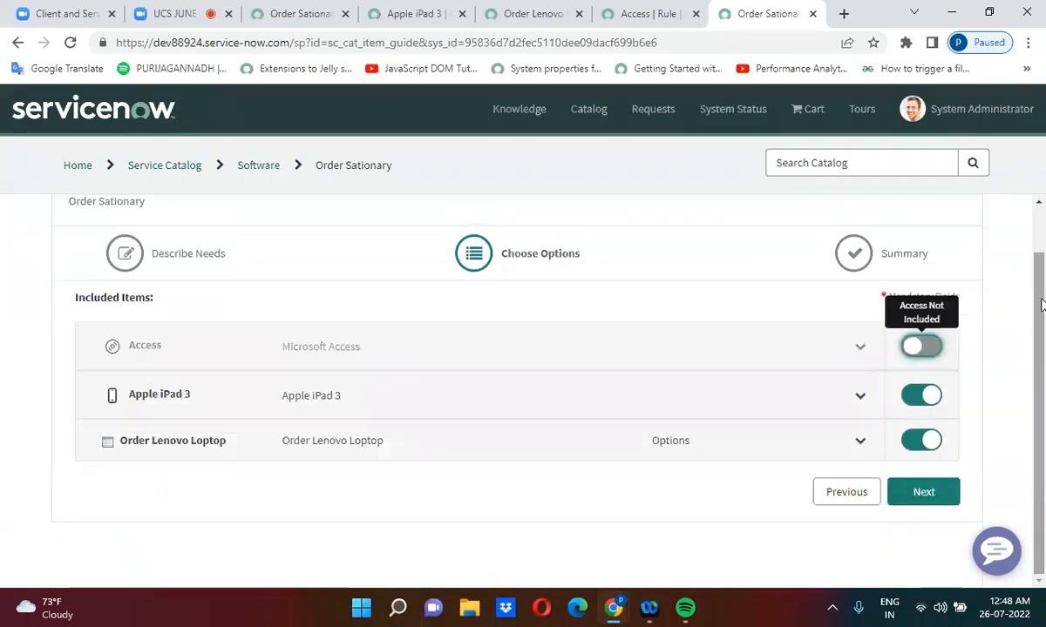
left_click(906, 499)
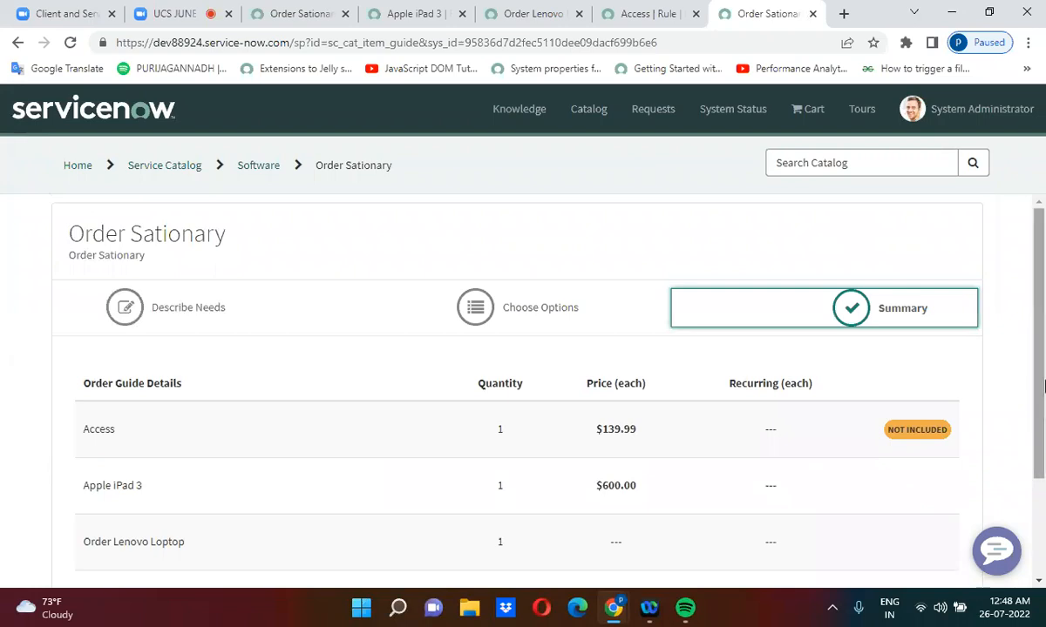
Order the items in the summary and check out, keeping System Administrator as the requester
left_click_drag(1041, 383, 1041, 482)
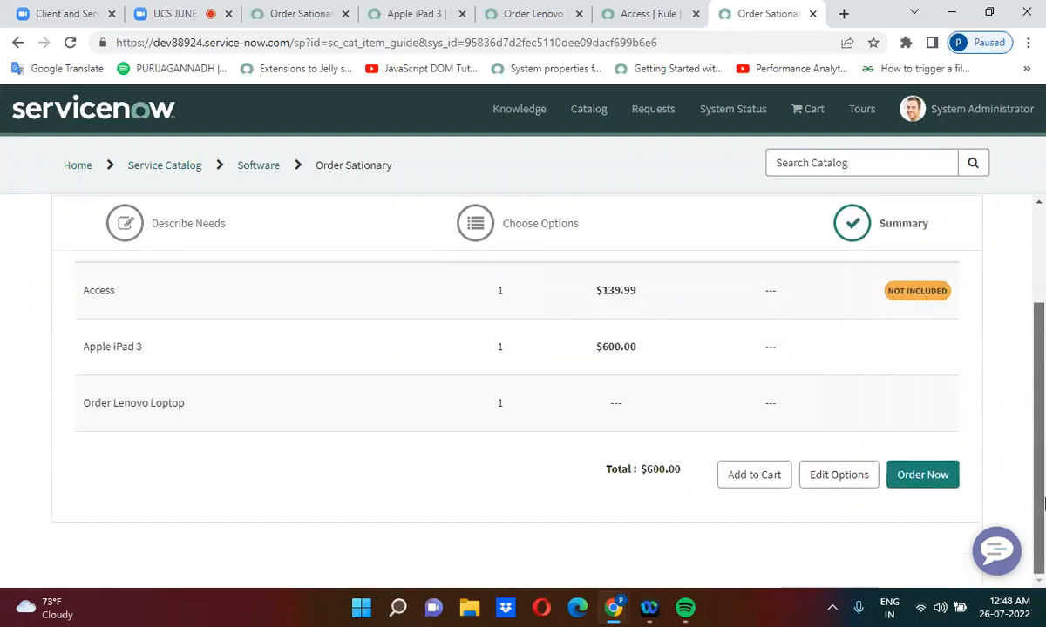
left_click(926, 475)
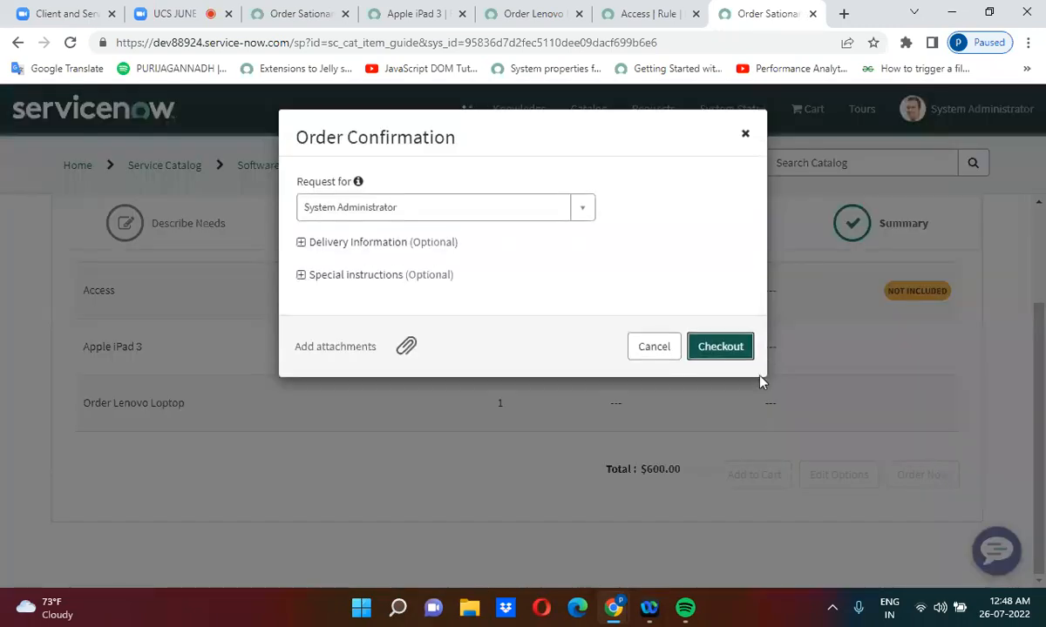
left_click(731, 346)
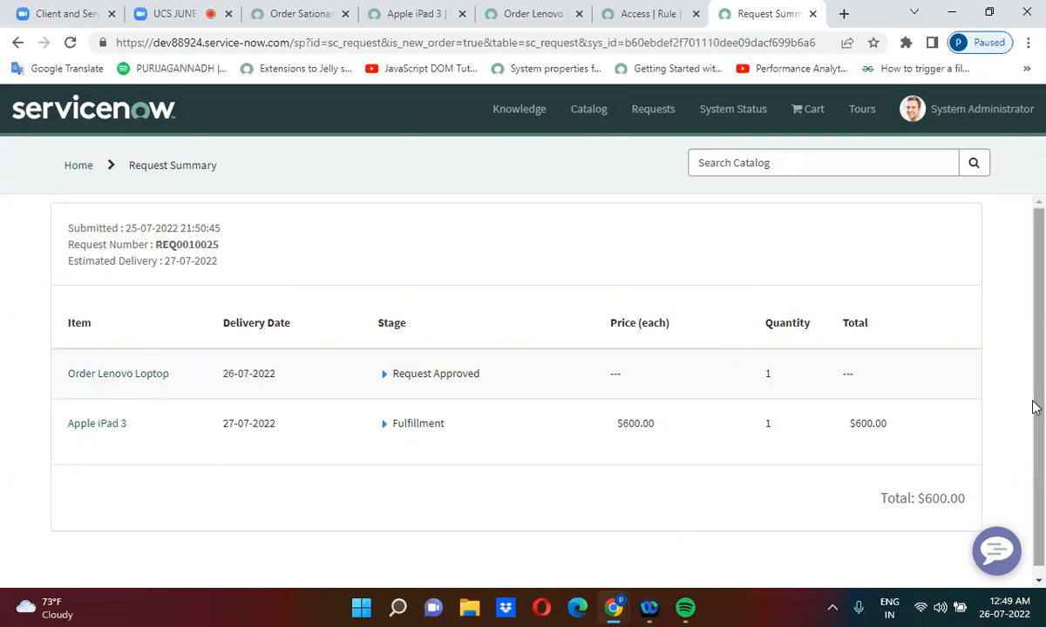
Copy the request number from the Request Summary and open the matching request record through the platform's global search
left_click_drag(1040, 407, 1041, 362)
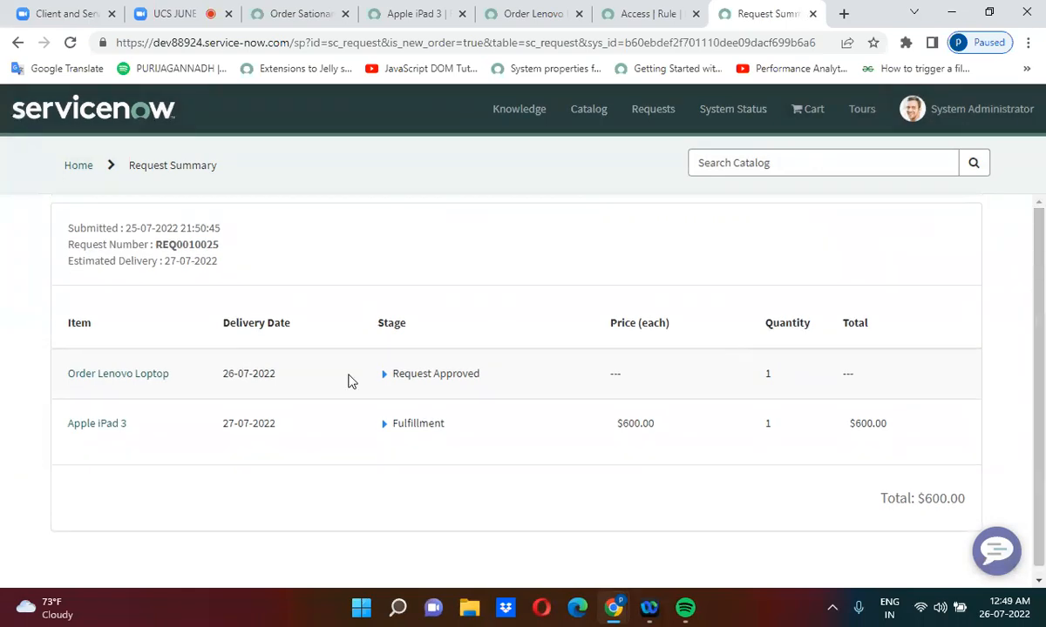
double_click(179, 242)
key("ctrl+c")
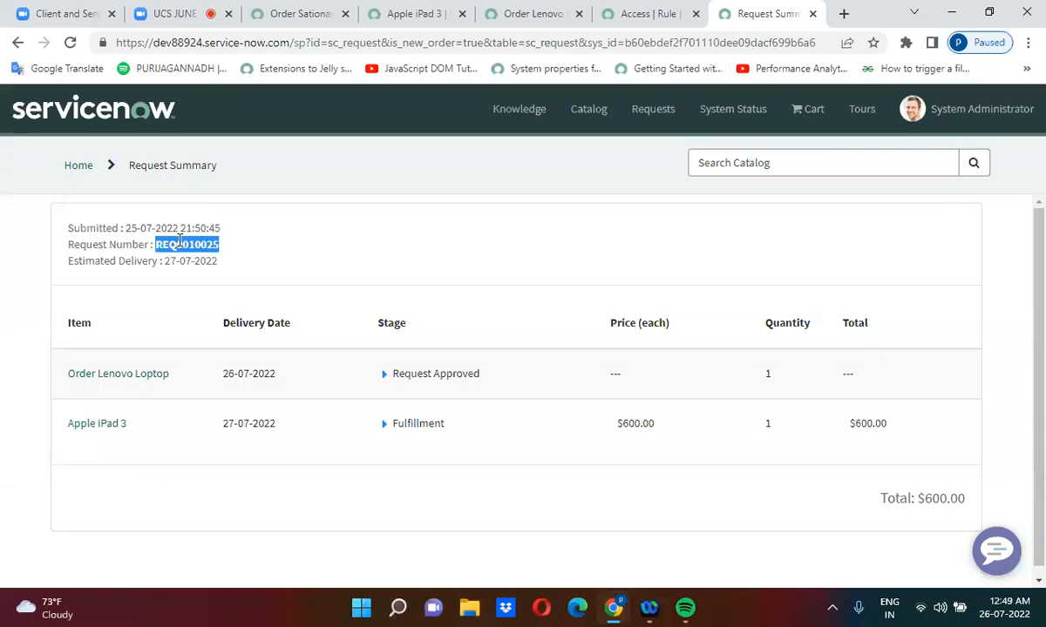
left_click(305, 13)
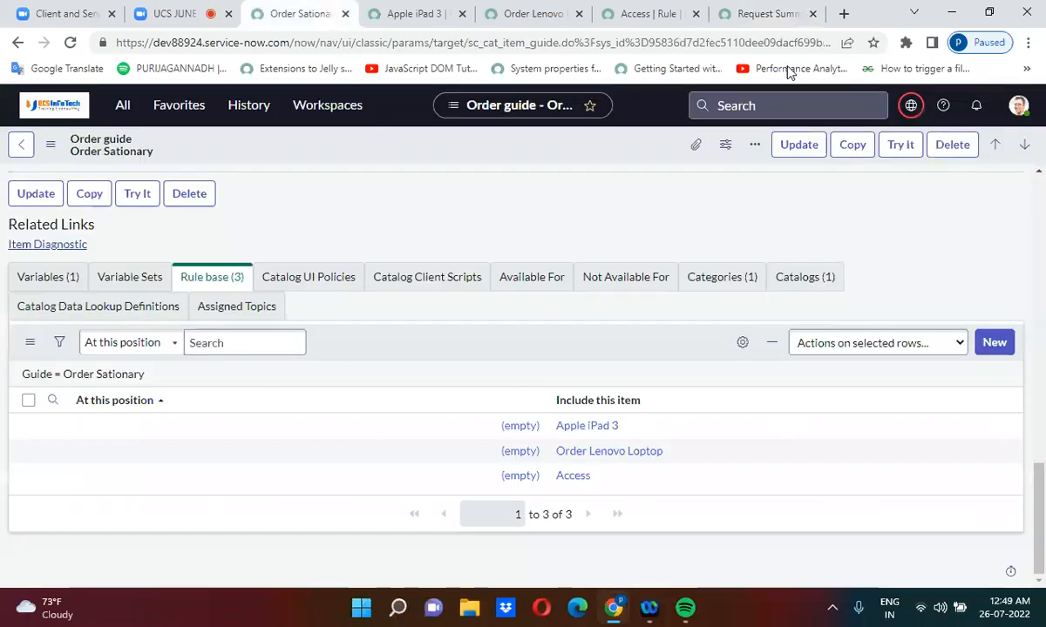
left_click(755, 98)
key("ctrl+v")
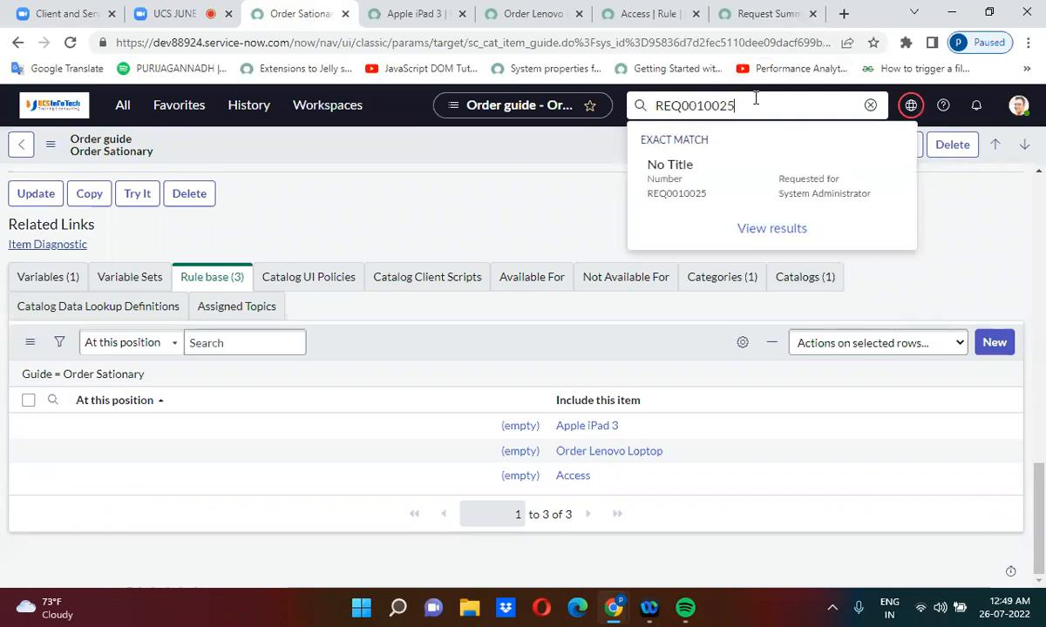
left_click(722, 165)
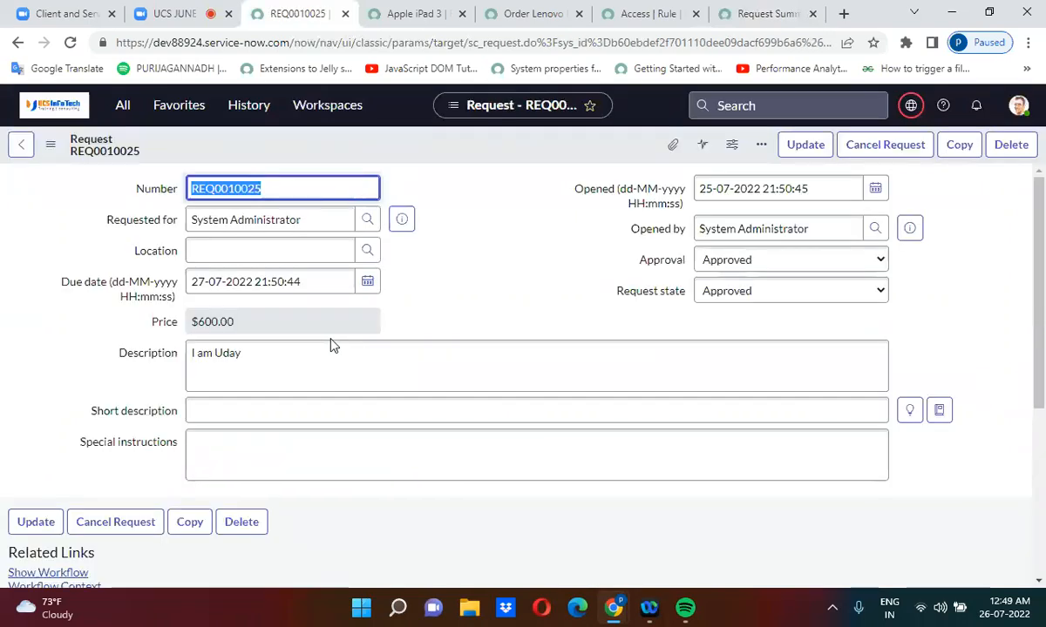
Examine the request record and its list of requested items
left_click(518, 316)
scroll(519, 315, "down", 1)
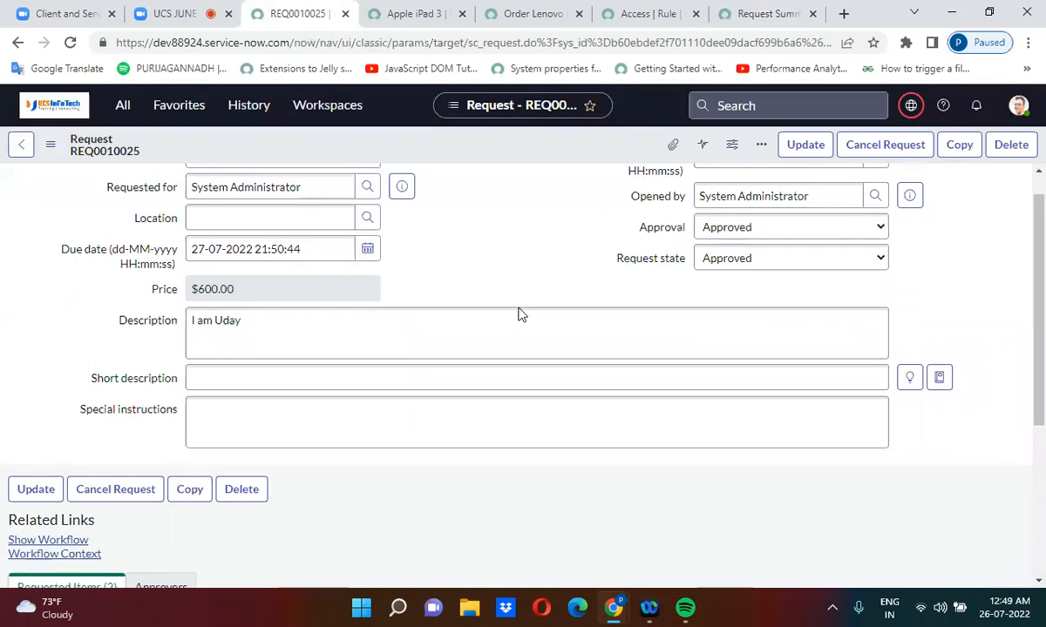
scroll(519, 307, "down", 3)
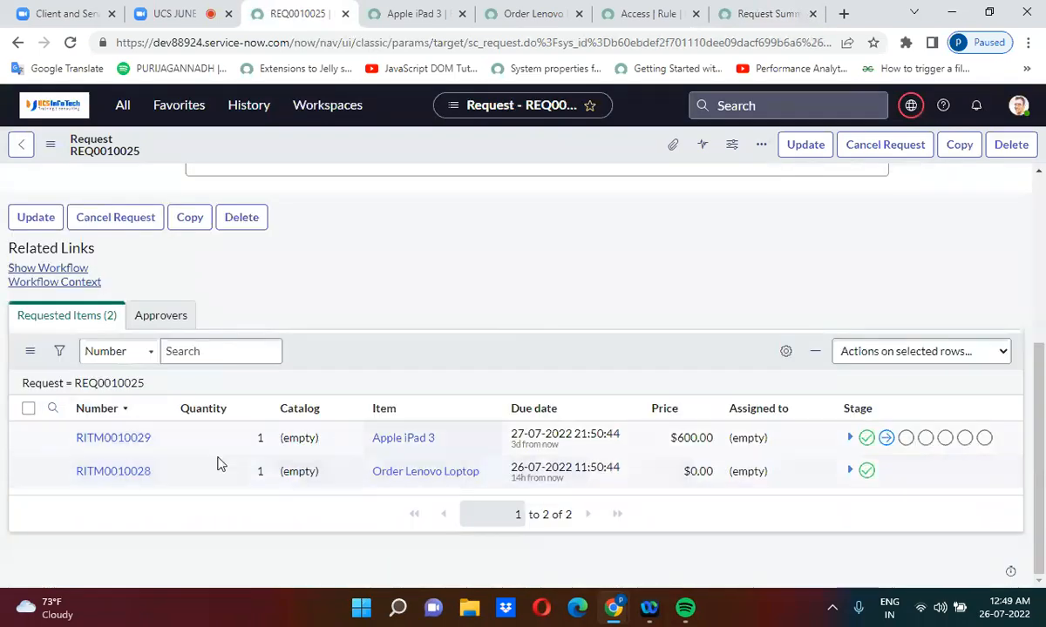
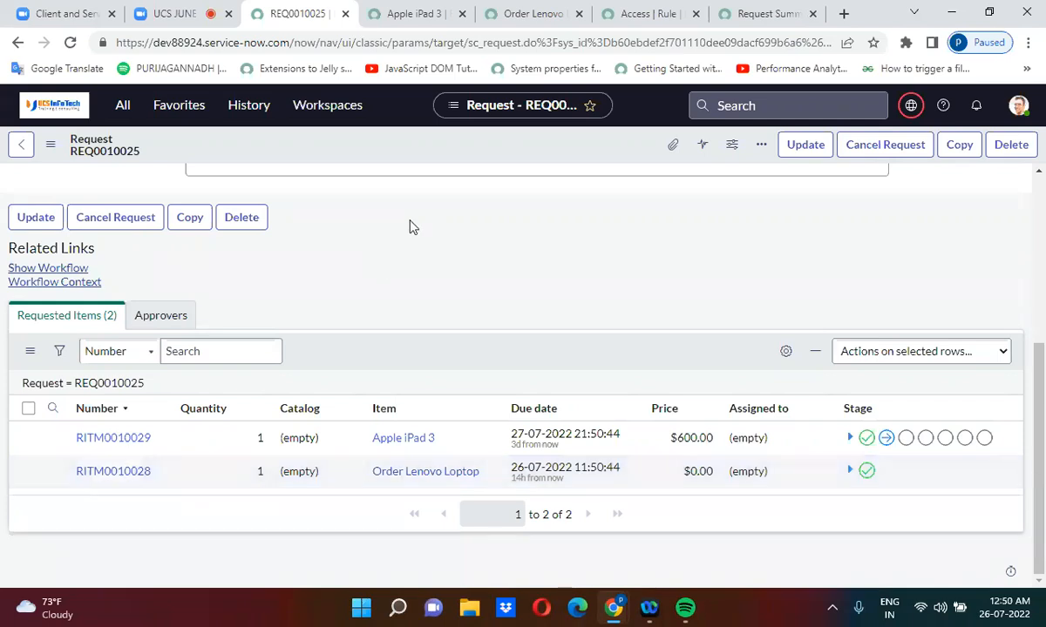
Open the Order Sationary order guide record in a new browser tab from the Apple iPad 3 rule
left_click(671, 12)
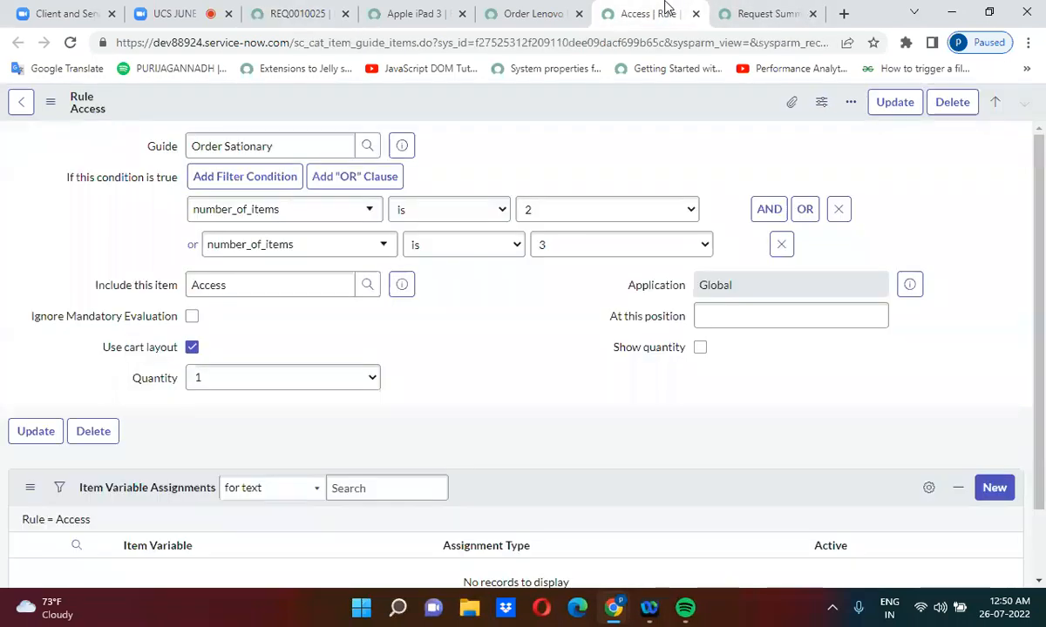
left_click(440, 7)
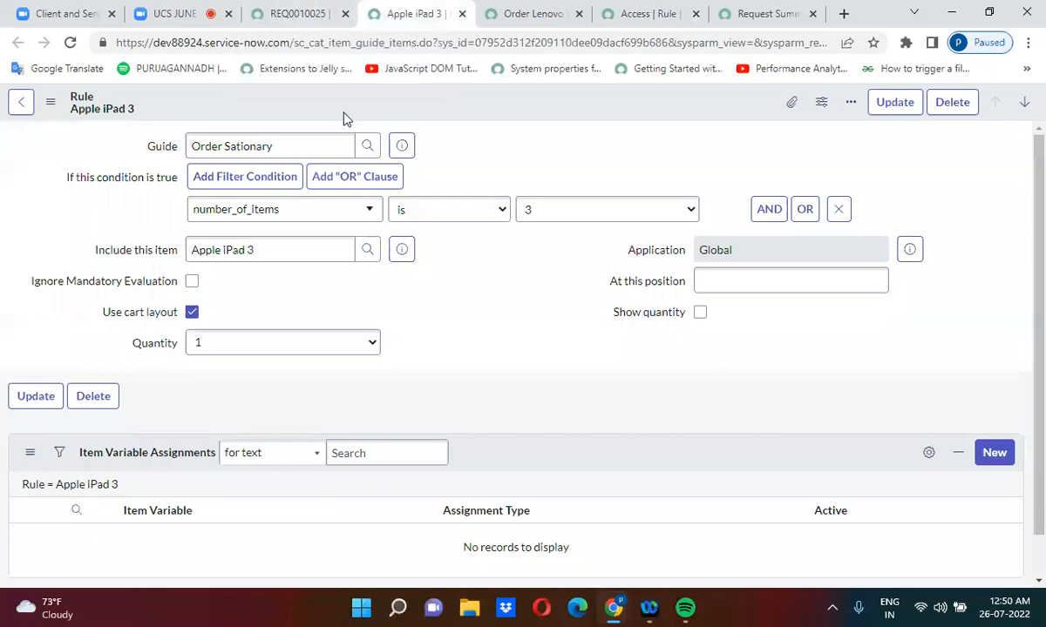
left_click(394, 149)
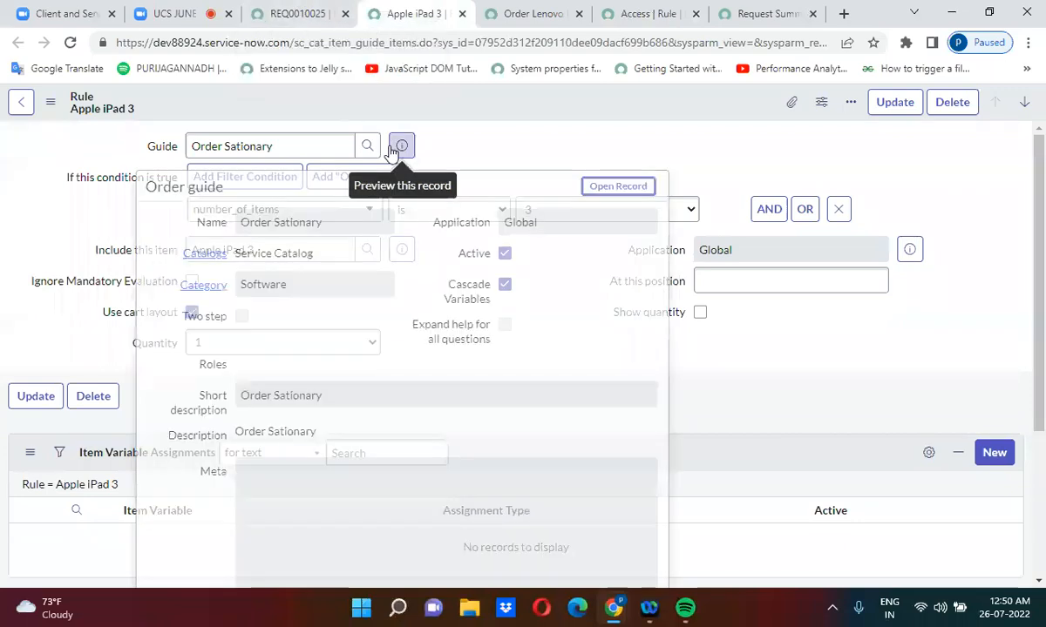
left_click(612, 189, "ctrl")
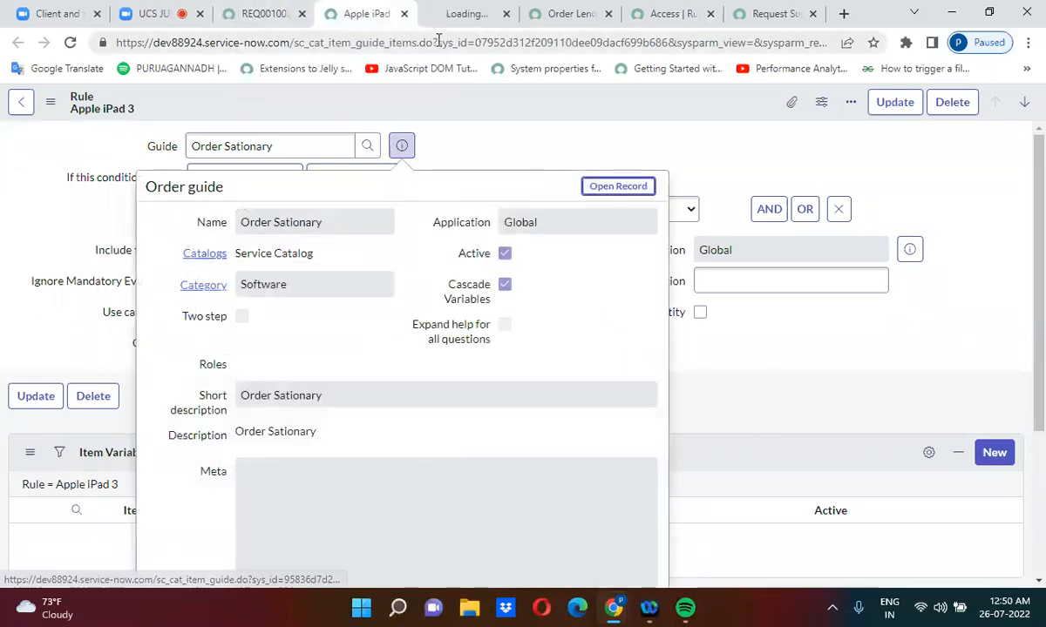
left_click_drag(474, 5, 338, 7)
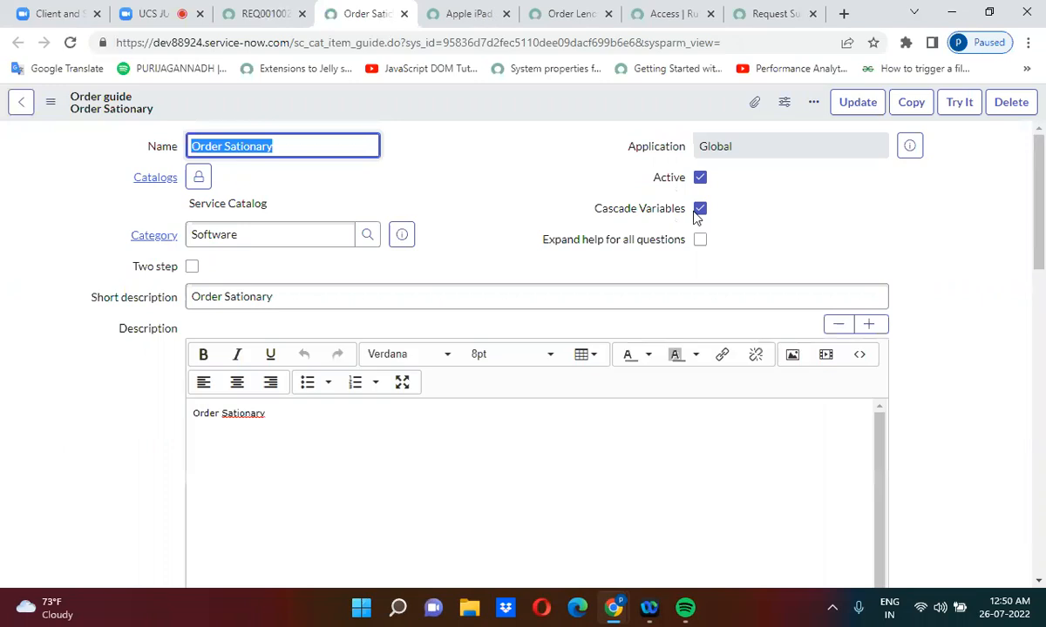
Review the order guide's general settings, rule base and variables
left_click(478, 228)
scroll(478, 229, "down", 7)
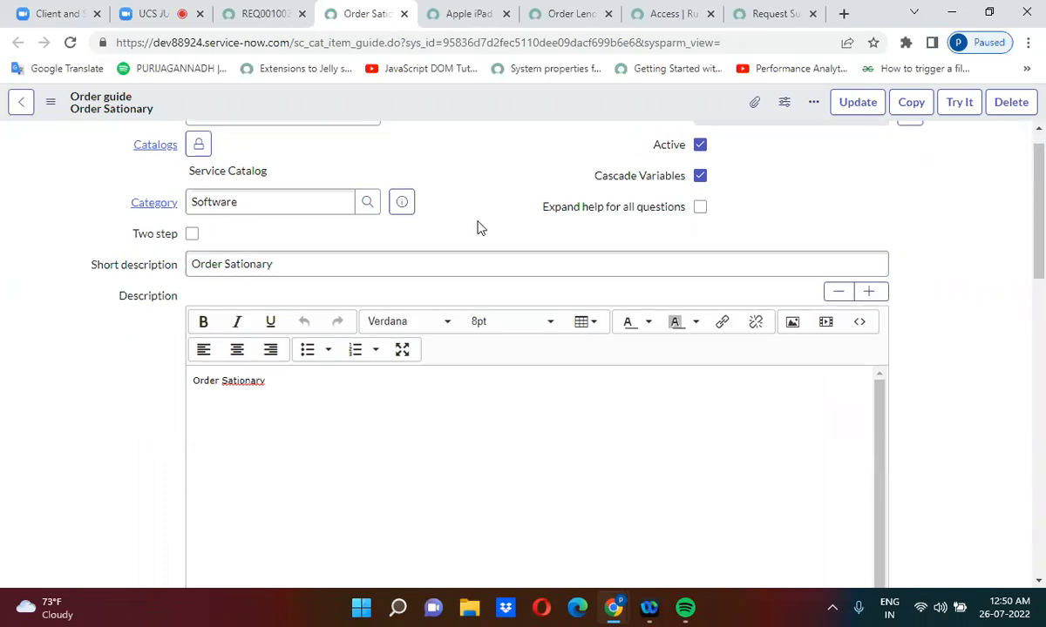
scroll(477, 225, "down", 10)
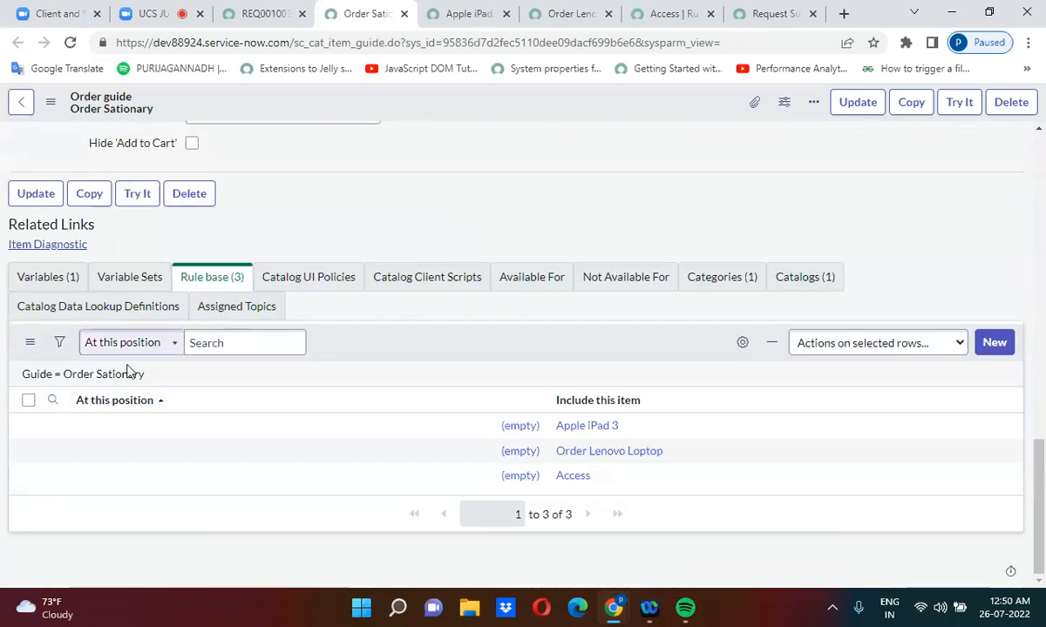
left_click(25, 276)
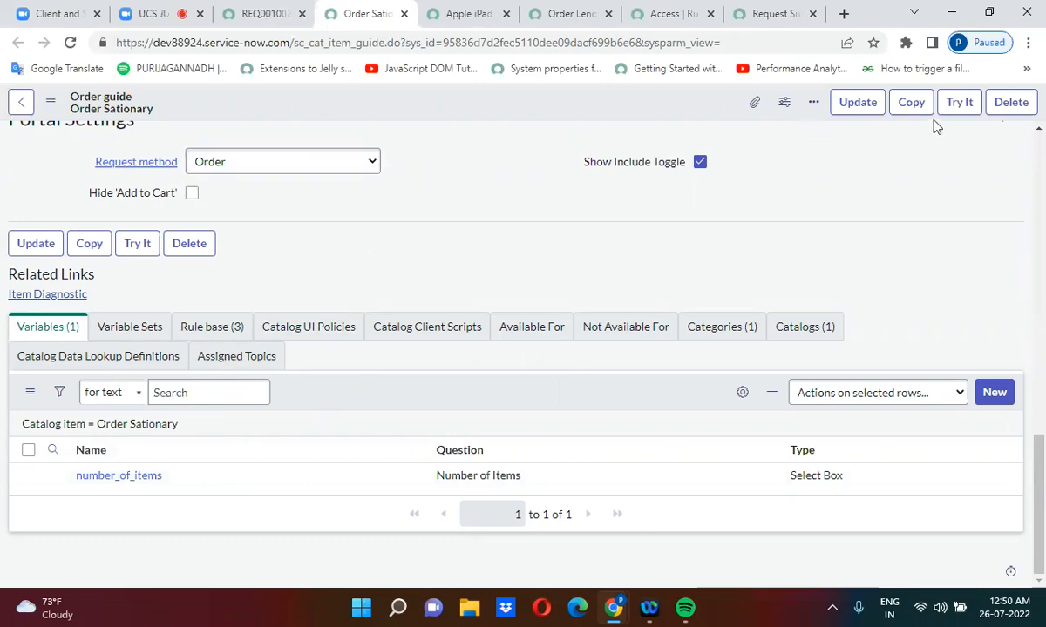
scroll(1043, 164, "up", 15)
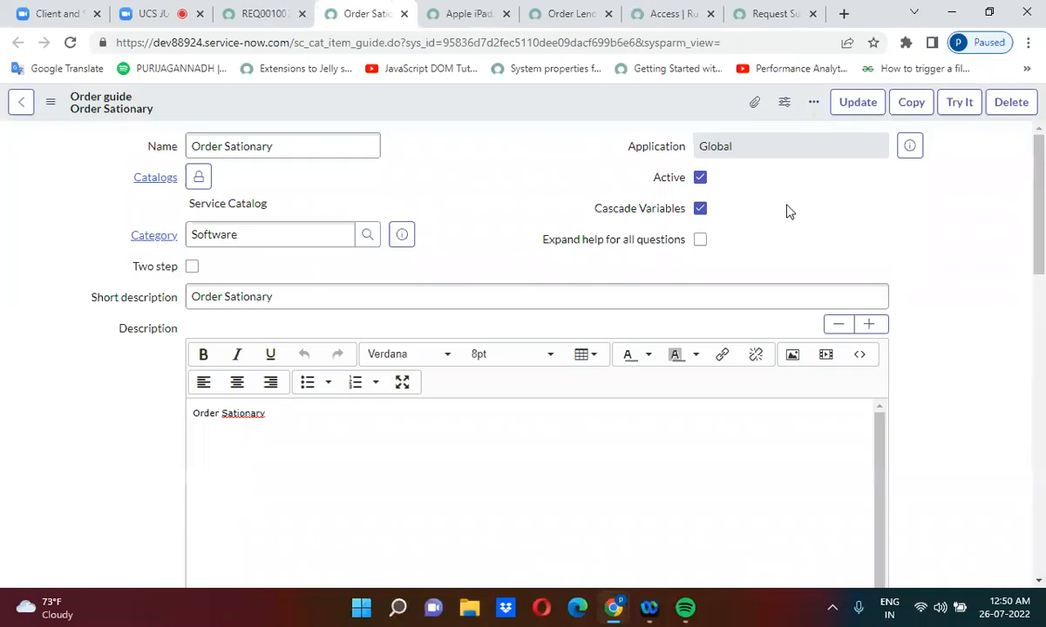
Try the order guide with Number of Items set to 2 and check that field on the Order Lenovo Loptop item
left_click(953, 106)
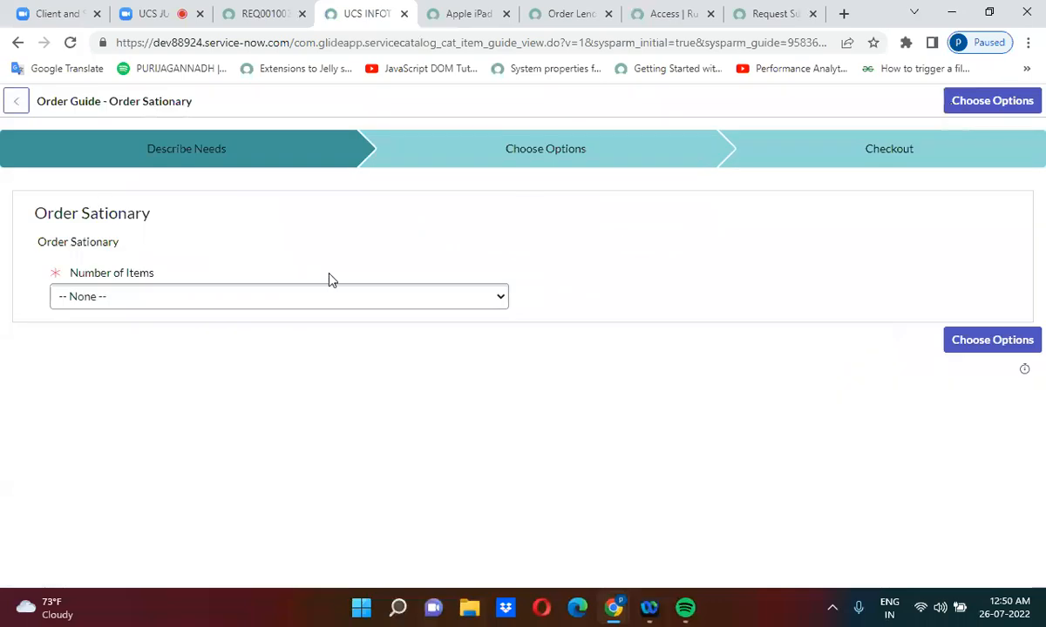
left_click(248, 296)
left_click(210, 352)
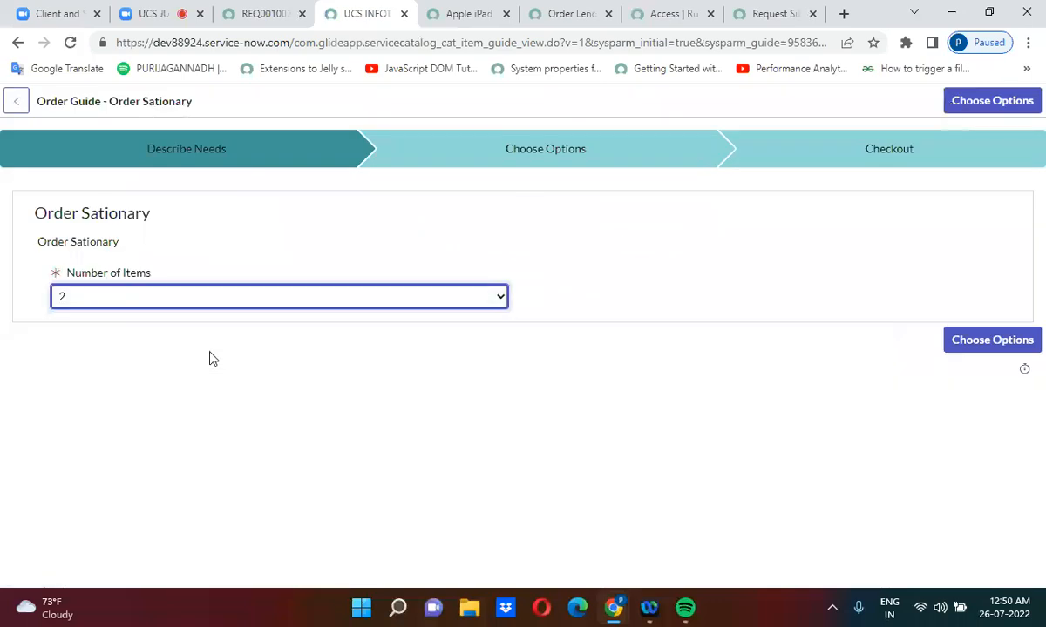
left_click(992, 344)
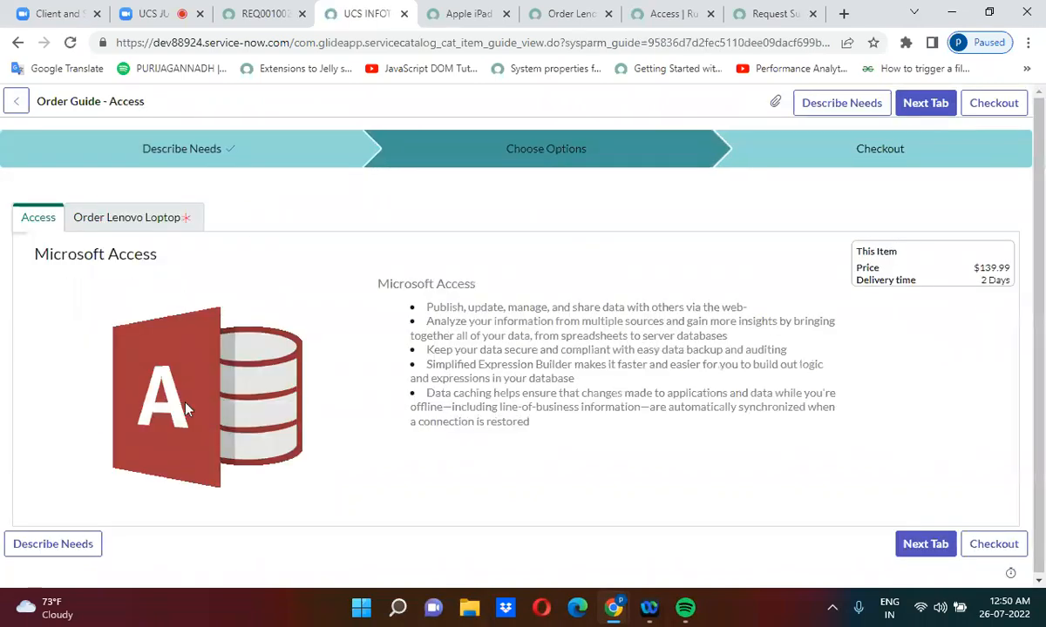
left_click(153, 224)
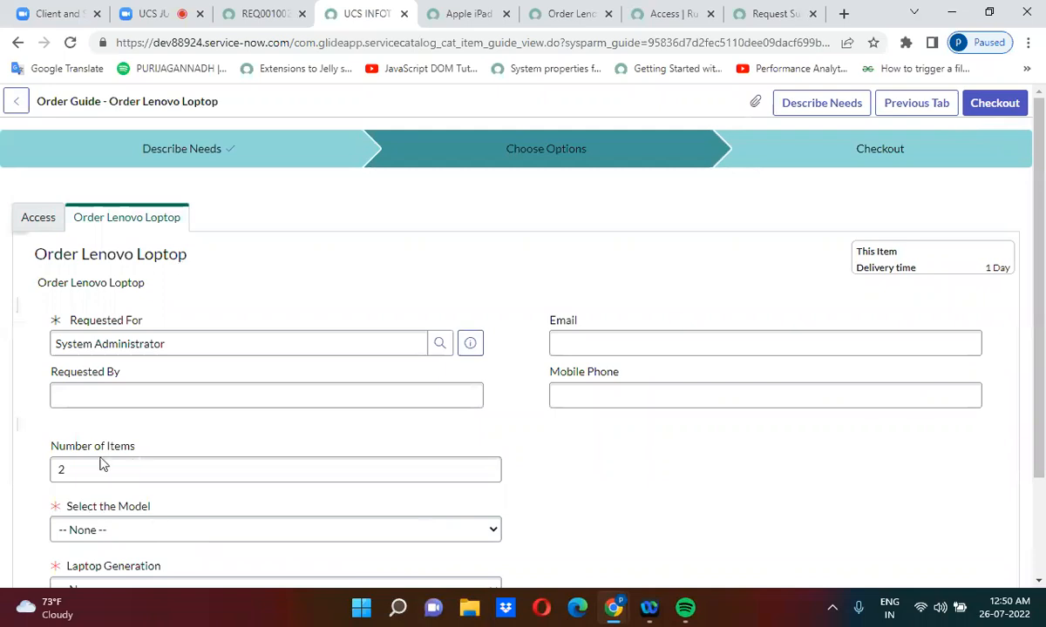
left_click(75, 468)
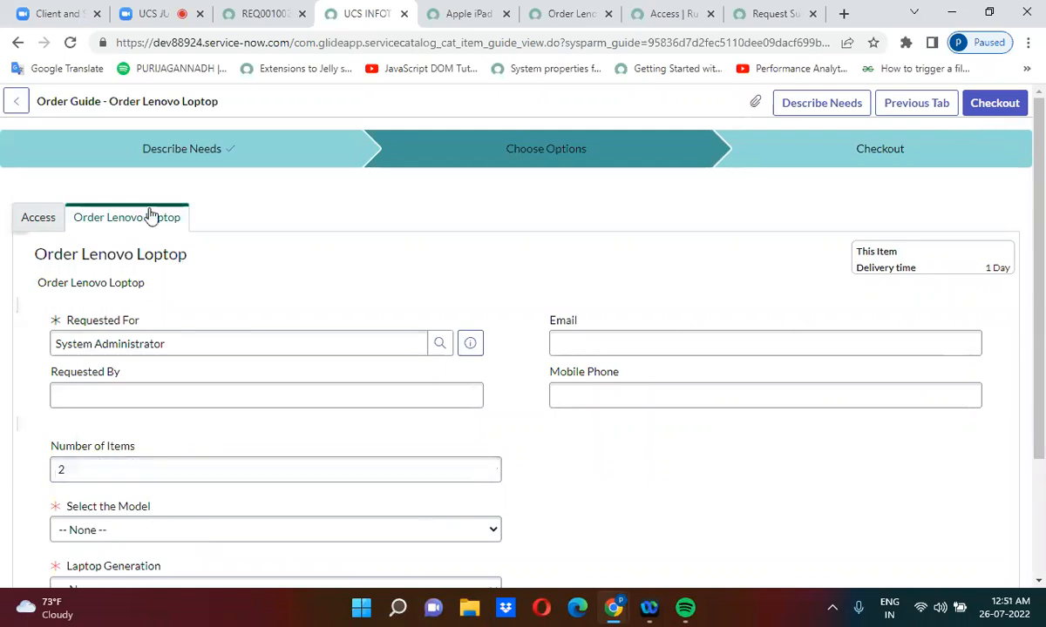
Return to Describe Needs, set Number of Items to 3 and view the Order Lenovo Loptop options
left_click(14, 44)
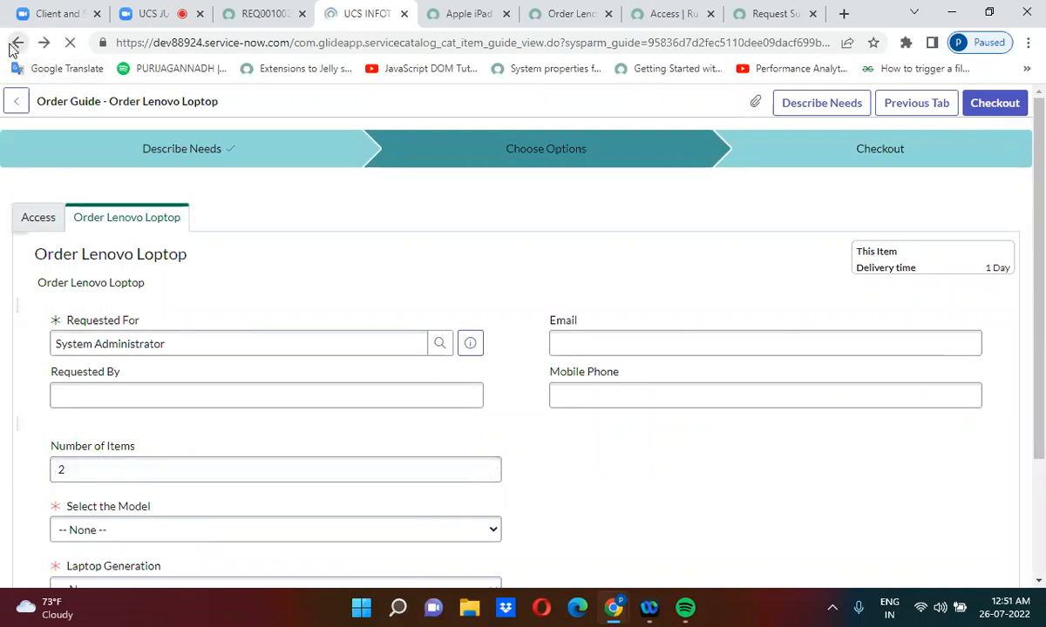
left_click(18, 42)
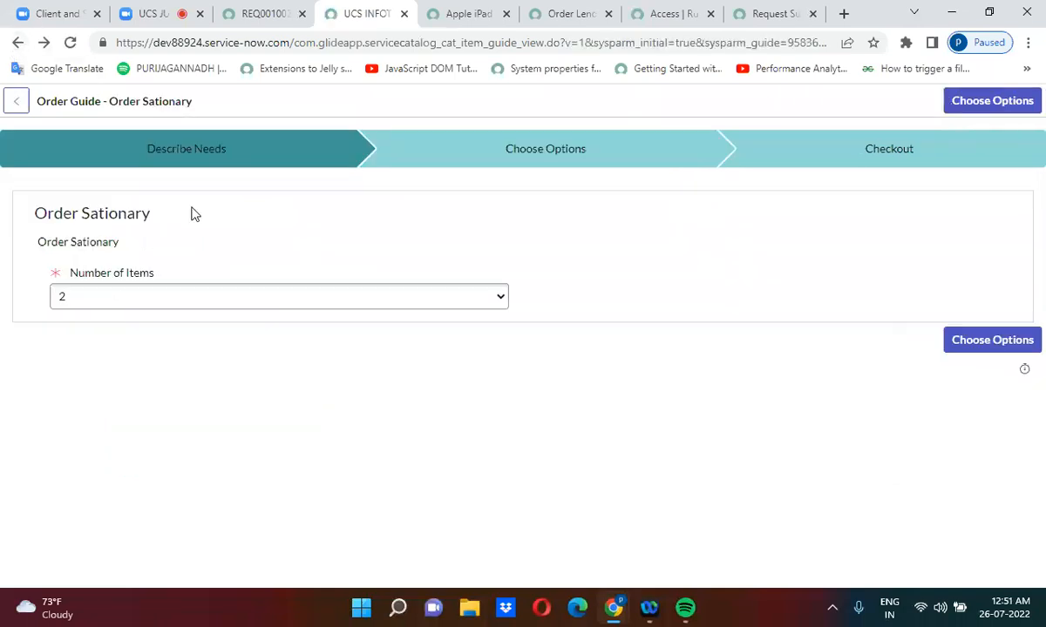
left_click(137, 301)
left_click(134, 364)
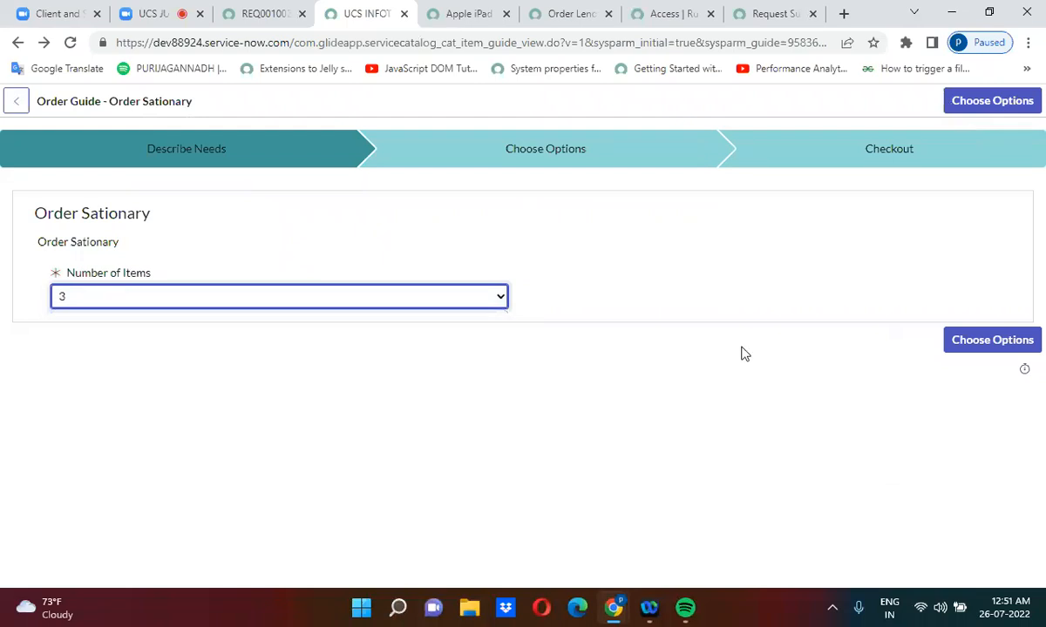
left_click(981, 341)
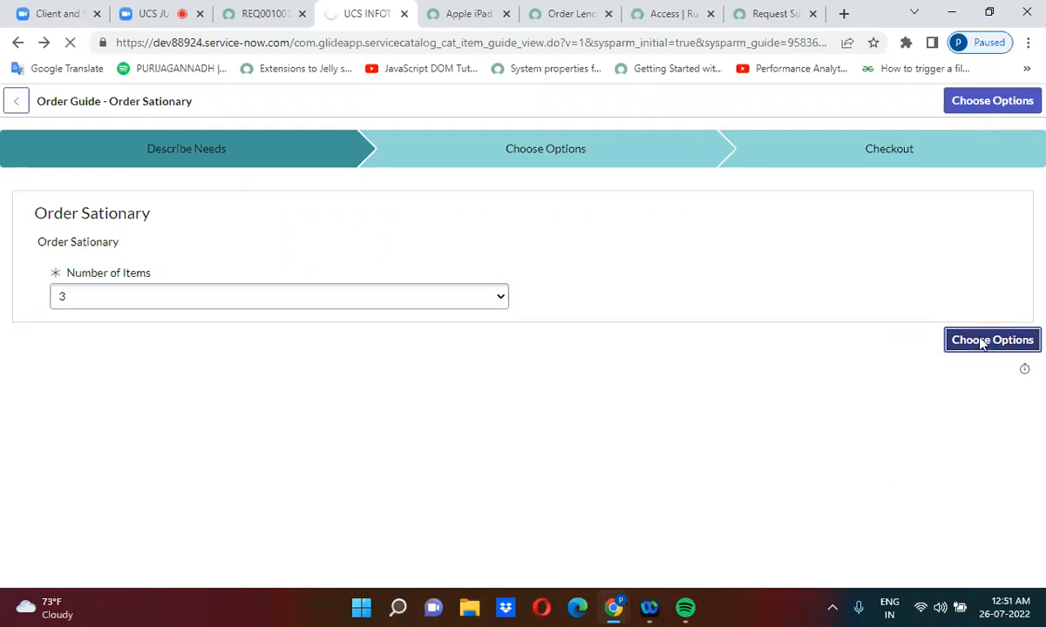
left_click(187, 223)
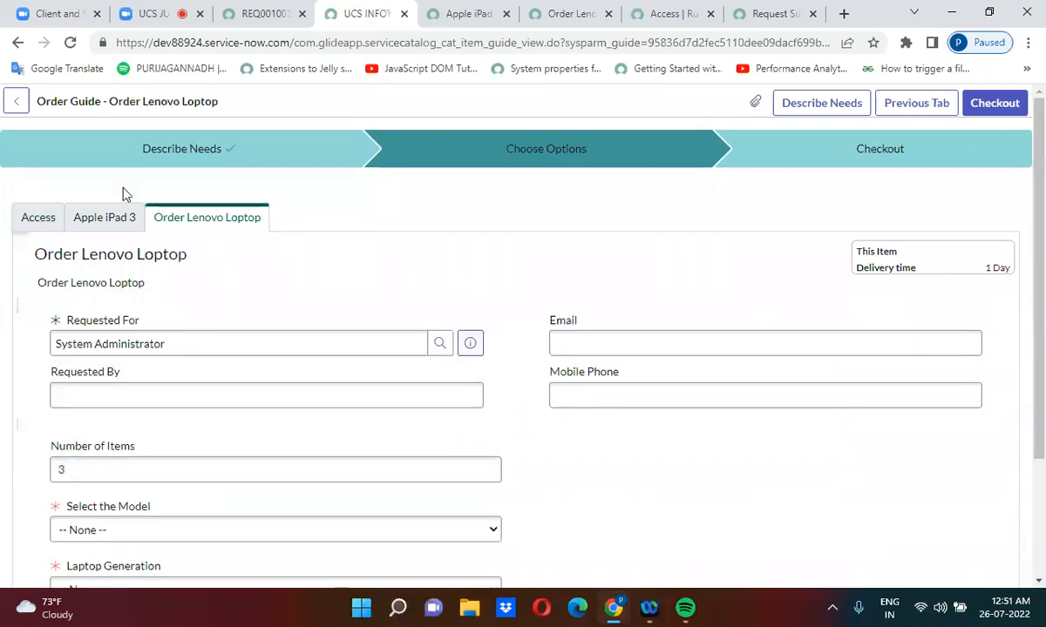
Go back to Describe Needs, set Number of Items to 1 and proceed to Choose Options
left_click(15, 43)
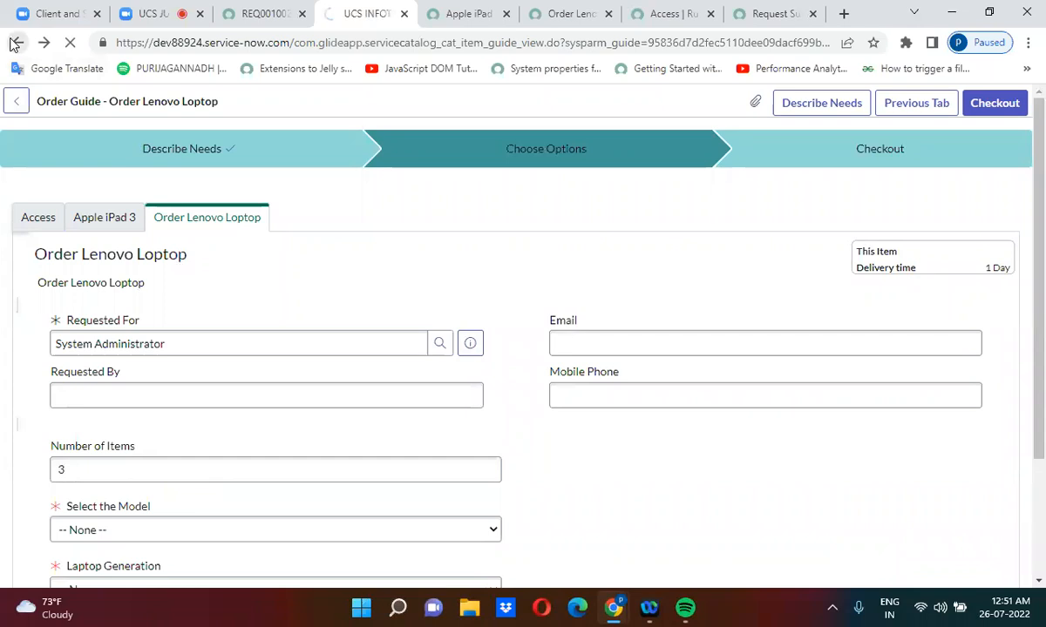
left_click(16, 43)
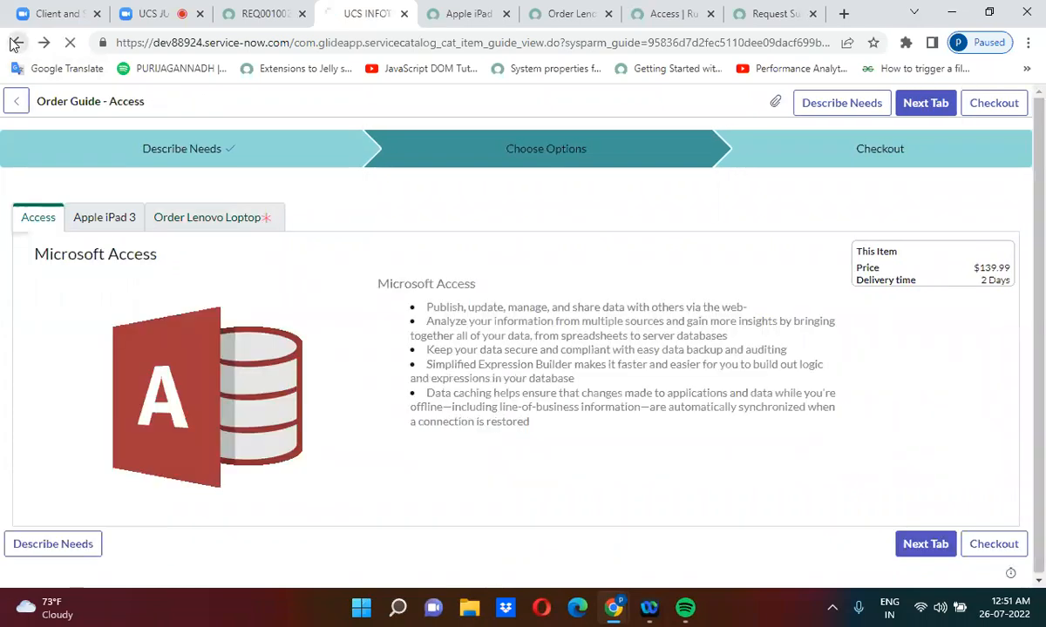
left_click(136, 296)
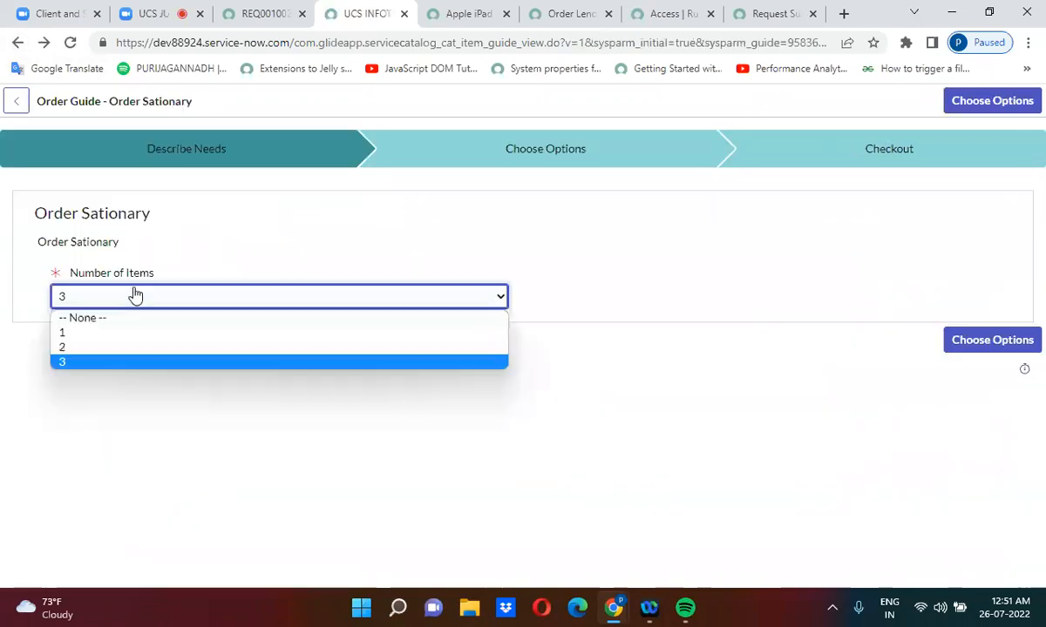
left_click(113, 337)
left_click(961, 341)
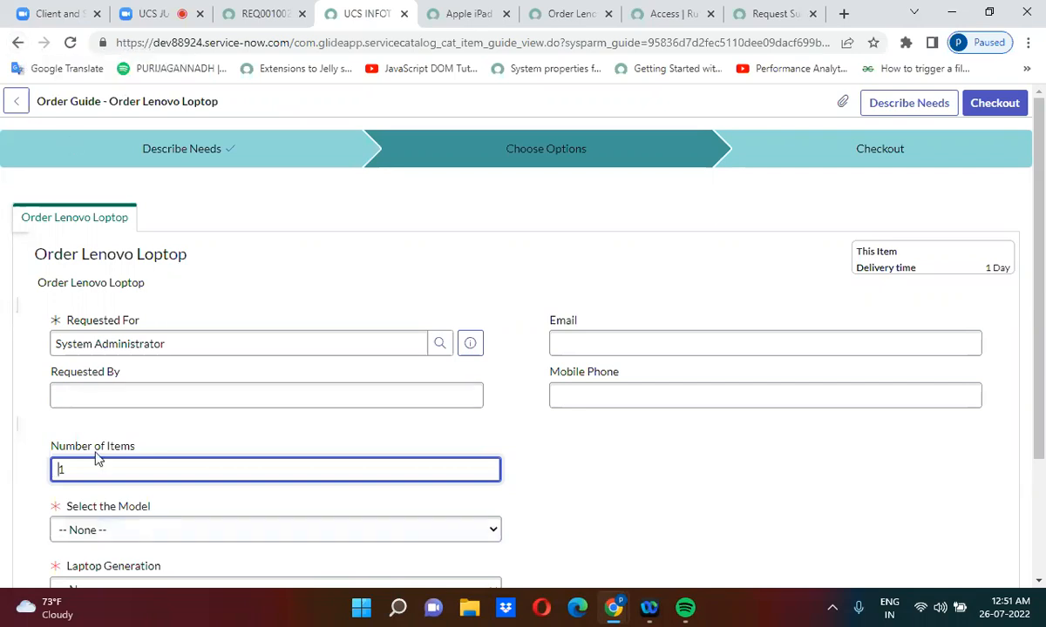
Return to the Order Sationary guide record and review its Cascade Variables setting and variables list
left_click(14, 42)
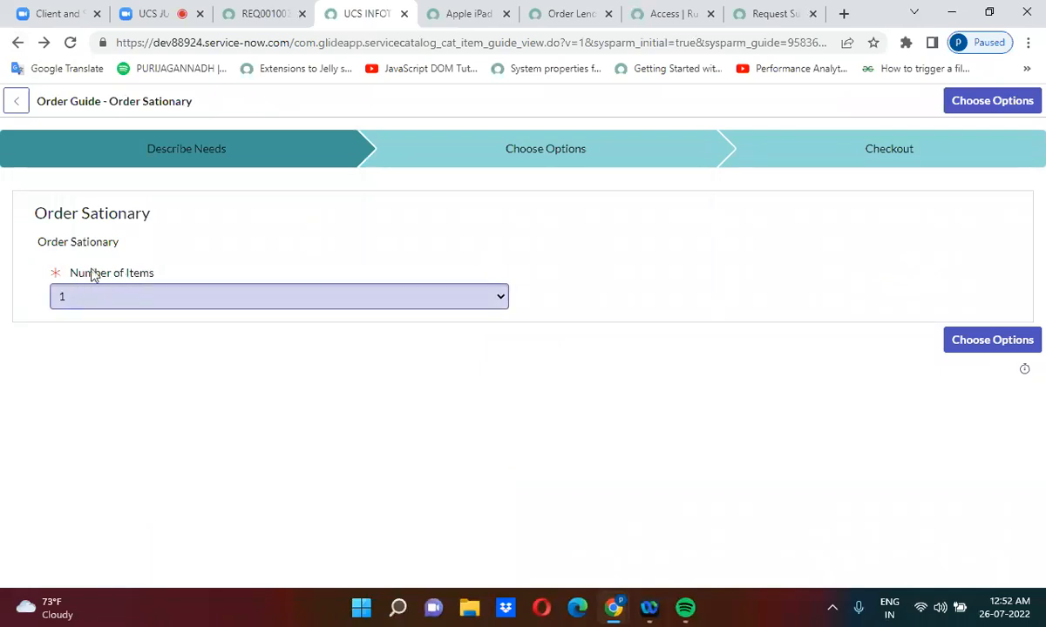
left_click_drag(73, 277, 157, 281)
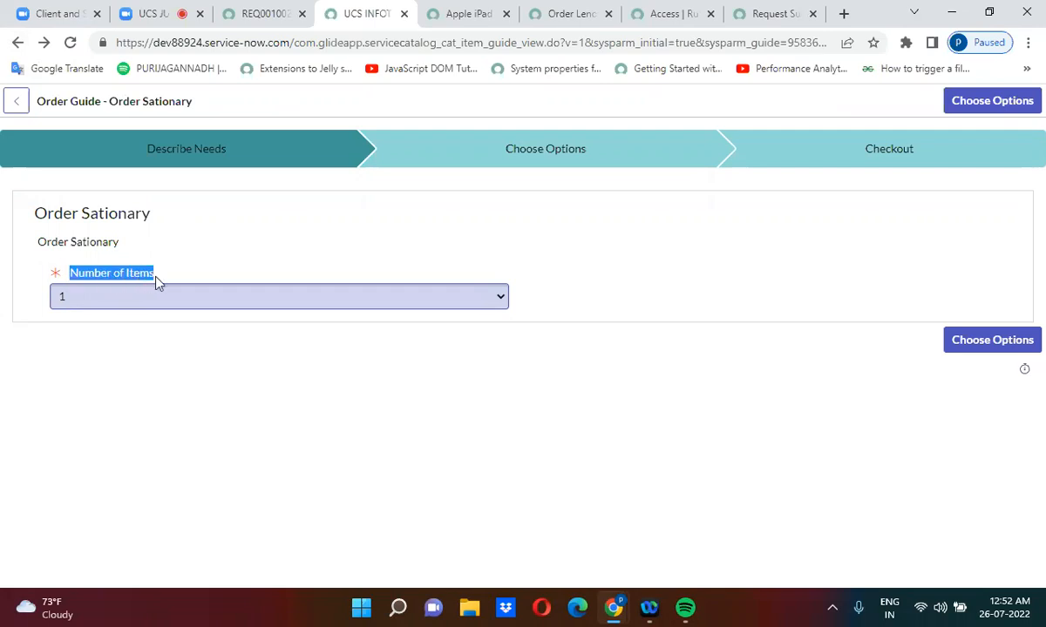
left_click(157, 281)
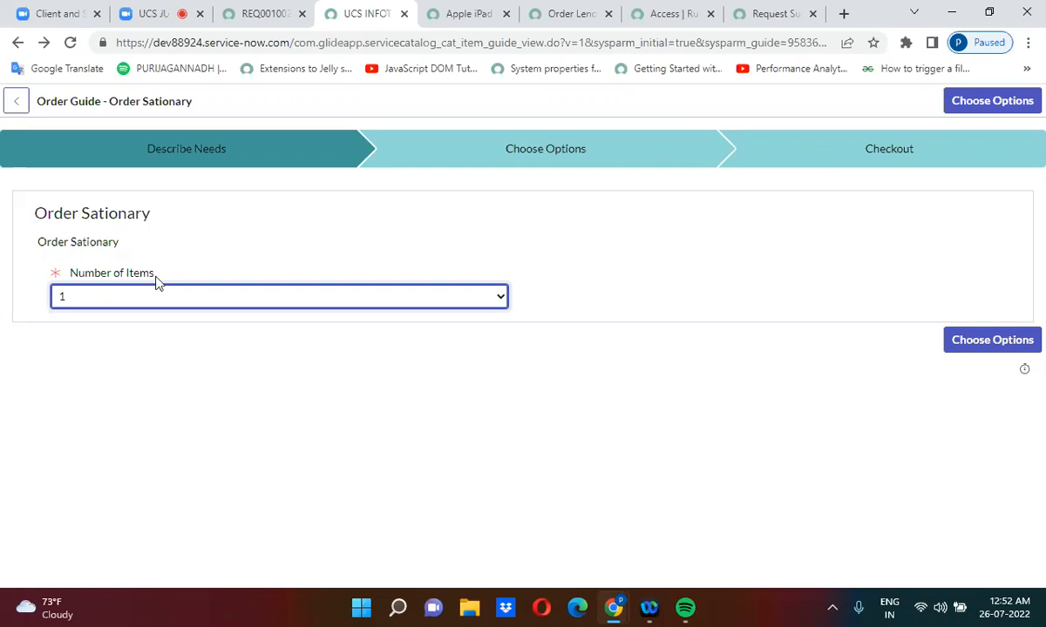
left_click(18, 42)
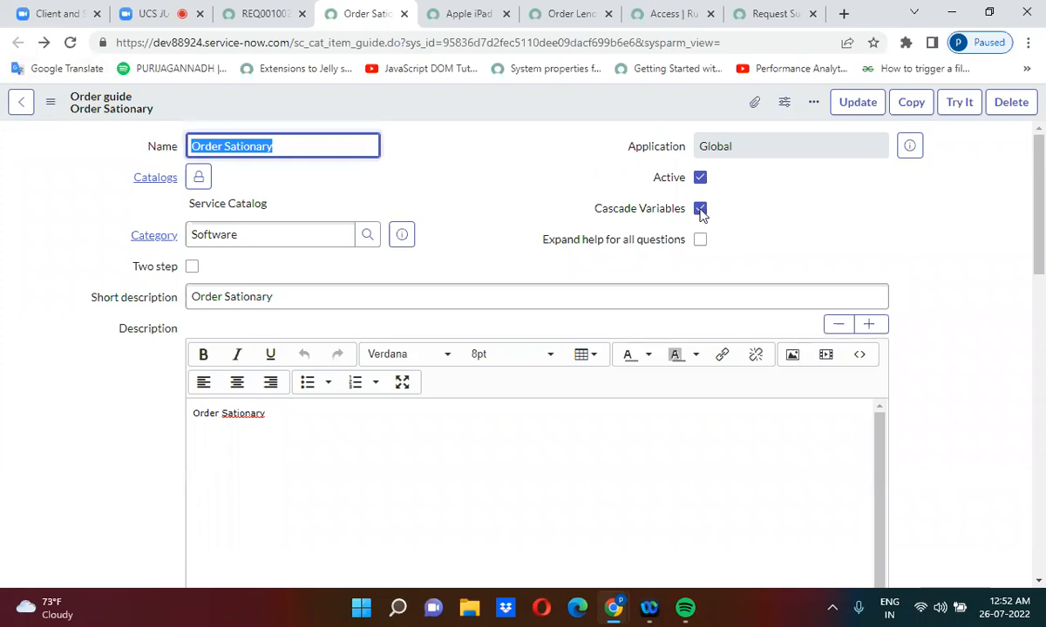
left_click(450, 281)
scroll(451, 284, "down", 15)
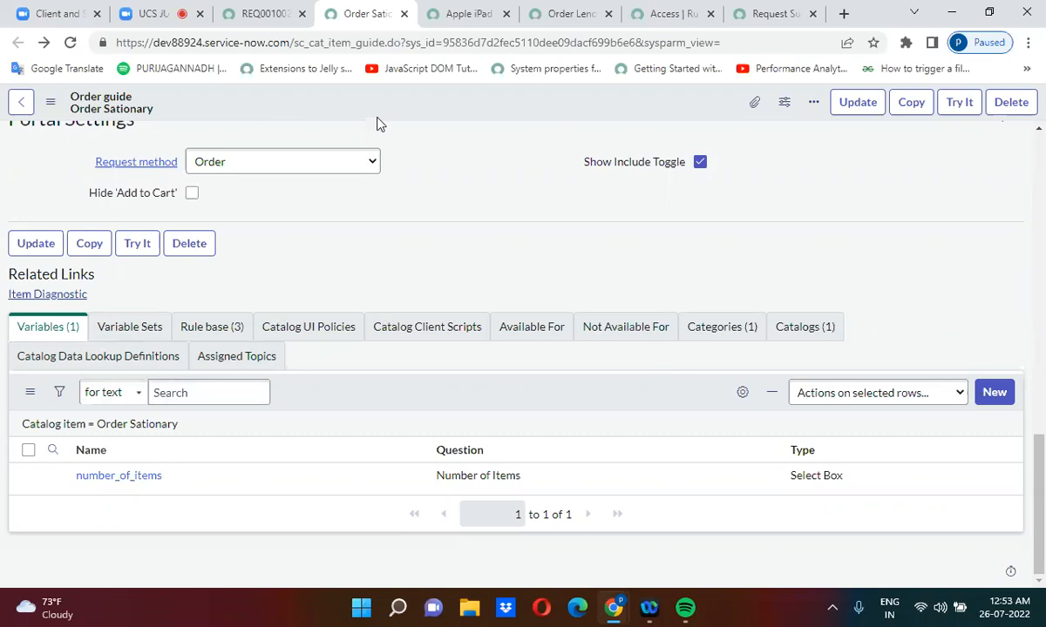
From the request record's browser tab, find the Content Items module with the filter "content it" and open its list
left_click(253, 13)
left_click(124, 108)
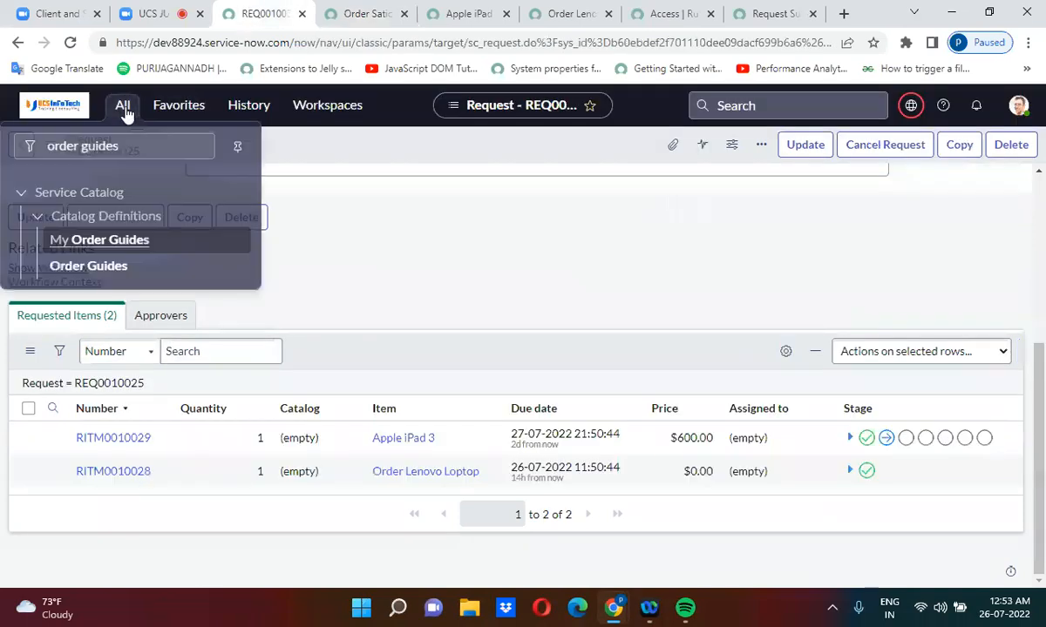
left_click(104, 150)
key("ctrl+a")
type("con")
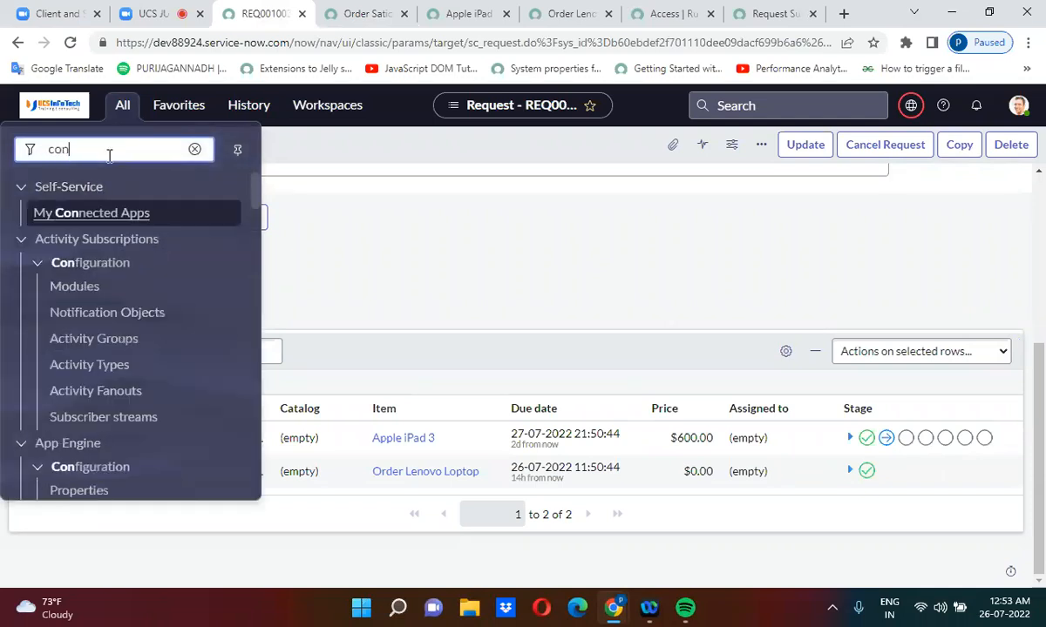
type("tent ")
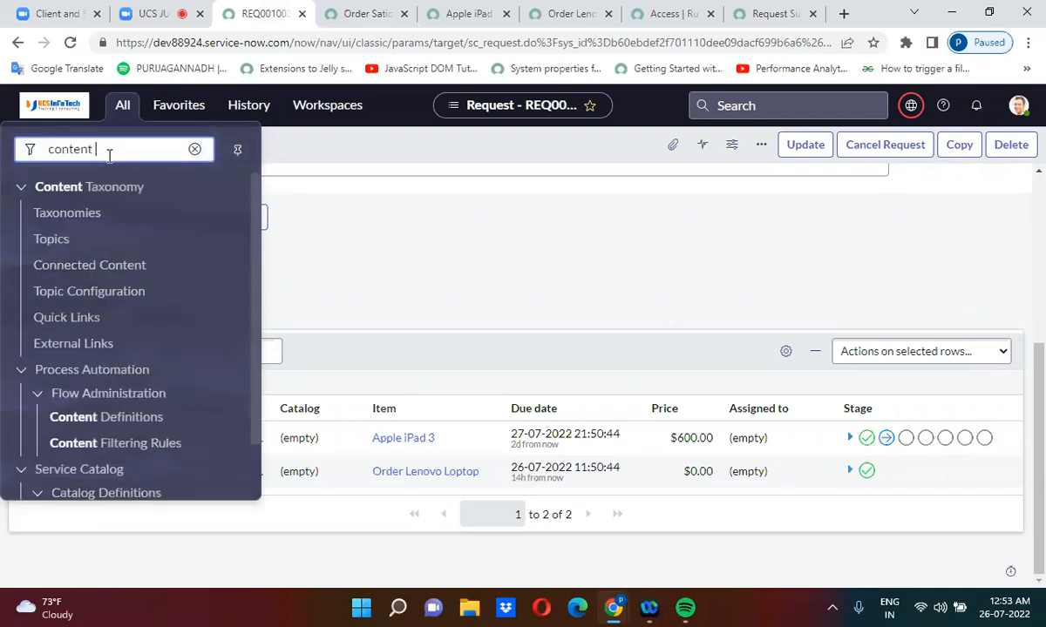
type("it")
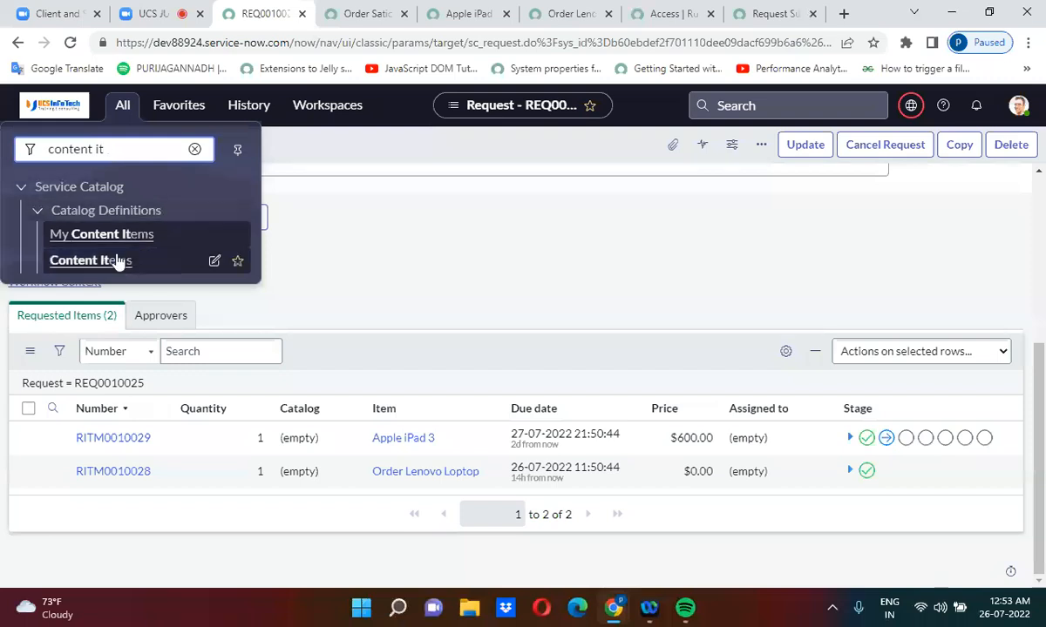
left_click(100, 261)
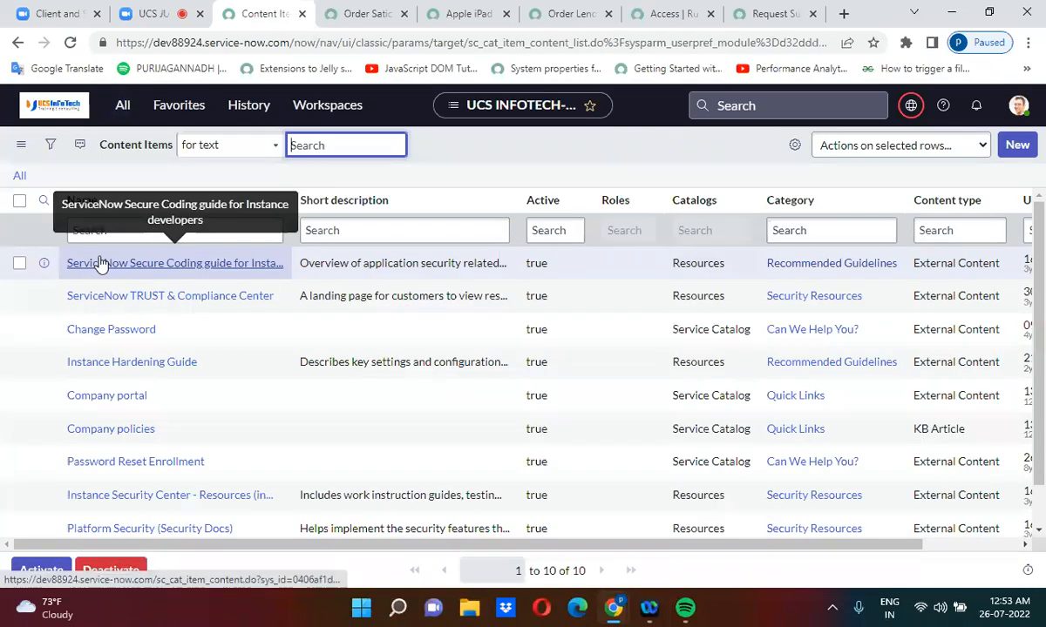
Create a new content item named "Show the articles" and assign it to the Service Catalog
left_click(1027, 149)
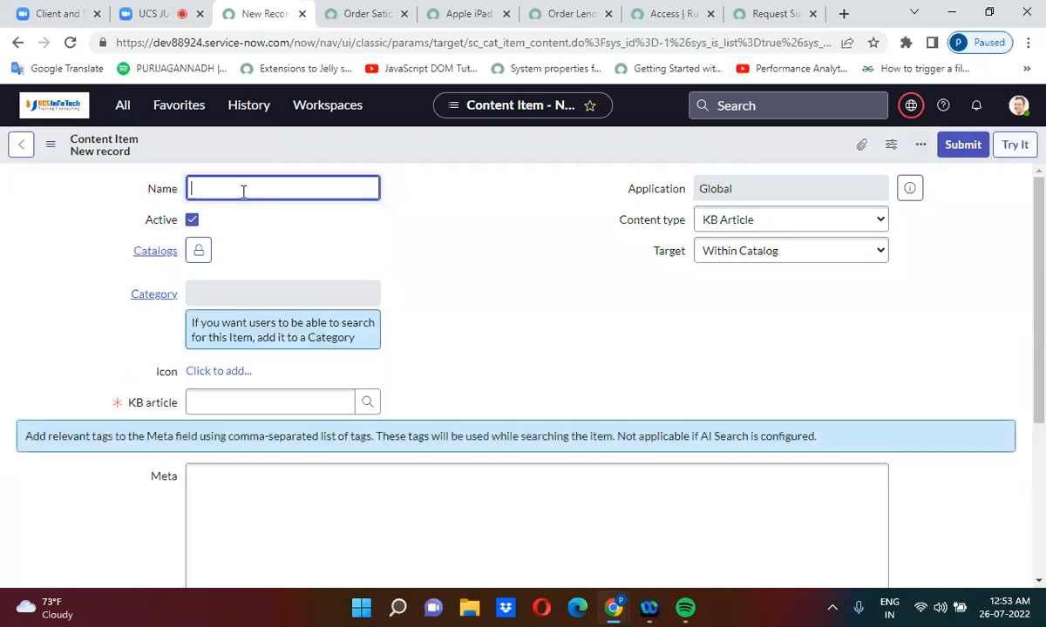
type("Show the articles")
left_click(199, 251)
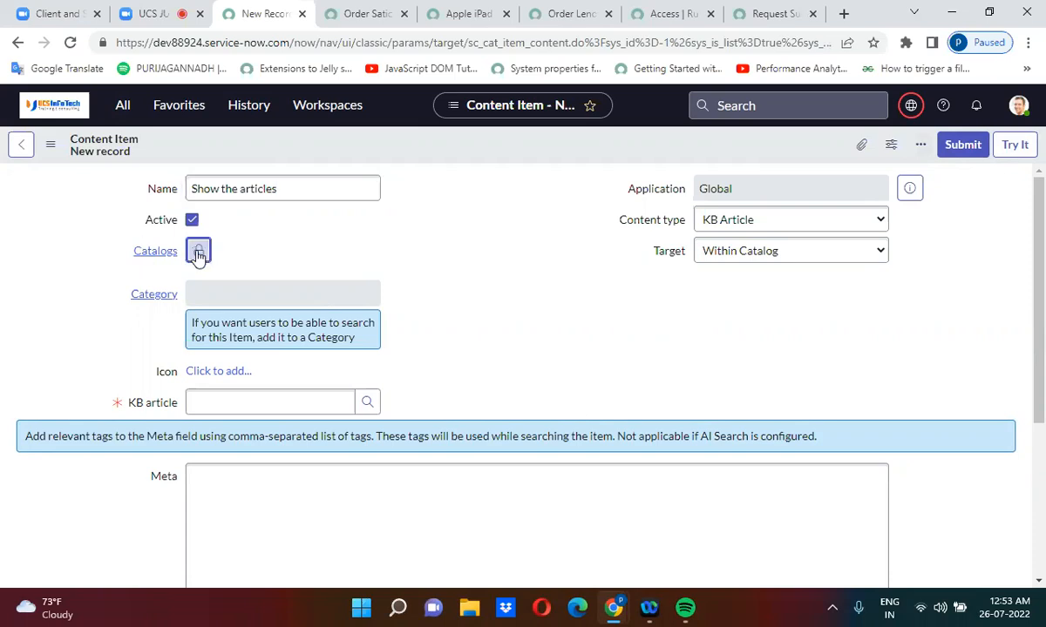
left_click(234, 395)
type("ser")
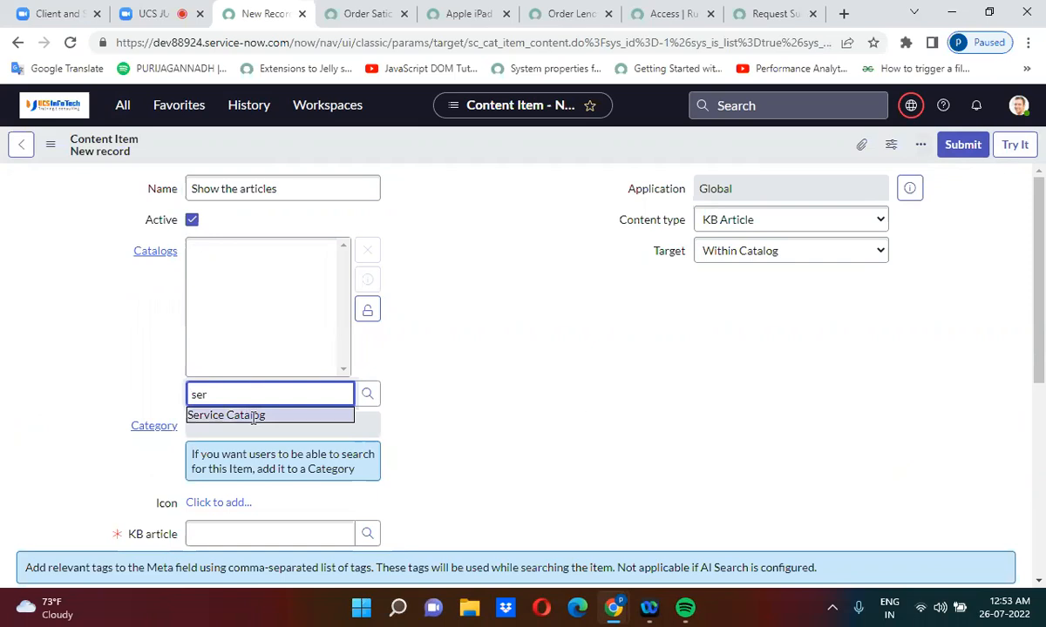
left_click(251, 418)
left_click(369, 314)
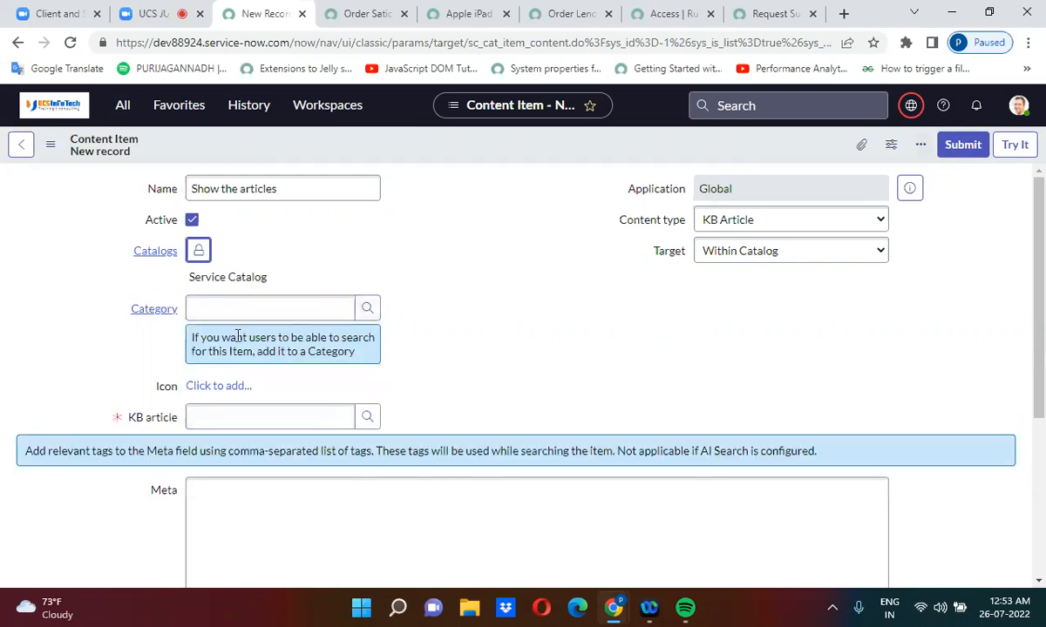
Set the content item's category to Facilities and its KB article to KB0000007
type("cata")
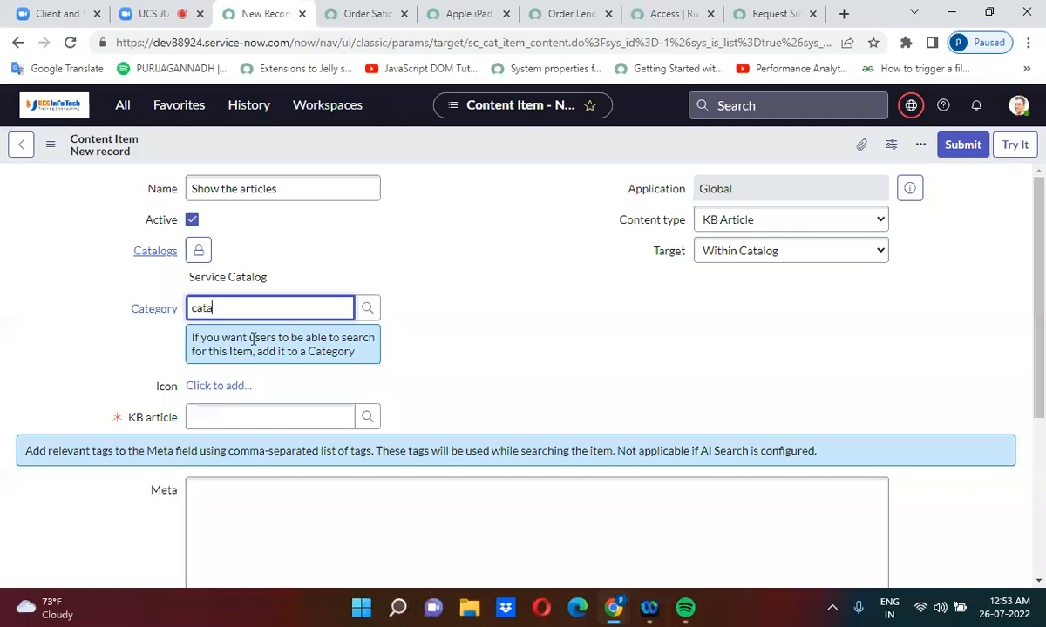
double_click(227, 309)
key("BackSpace")
type("*")
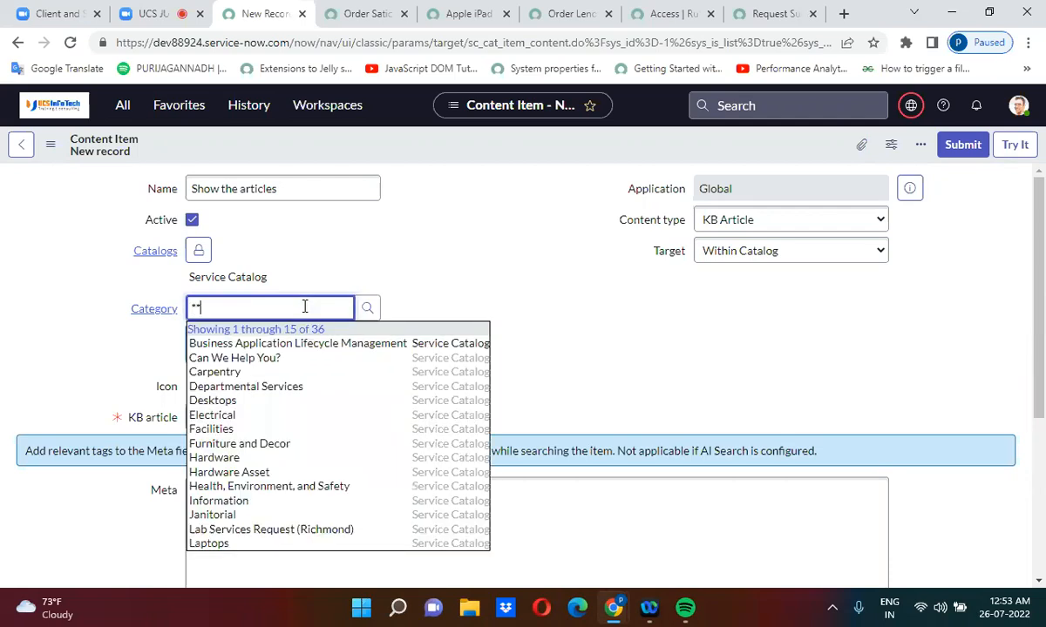
left_click(213, 429)
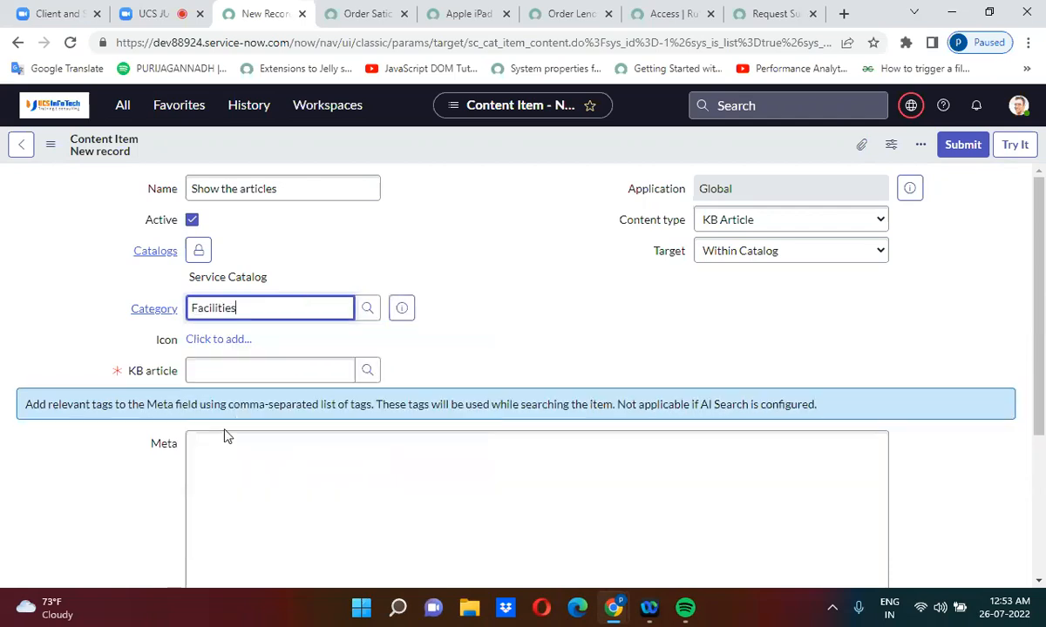
left_click(274, 371)
type("*")
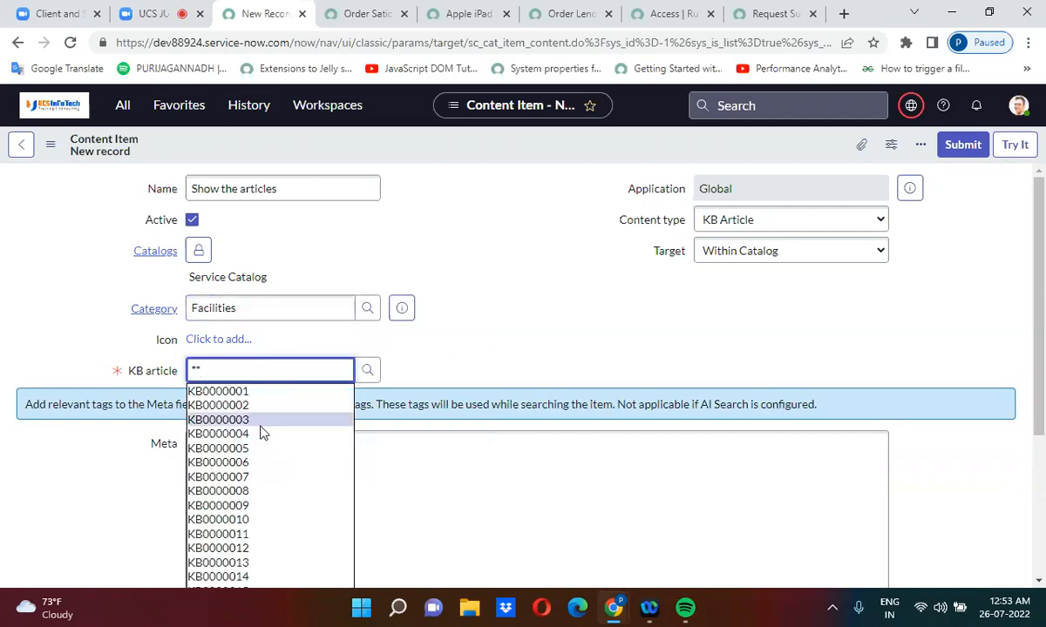
left_click(238, 479)
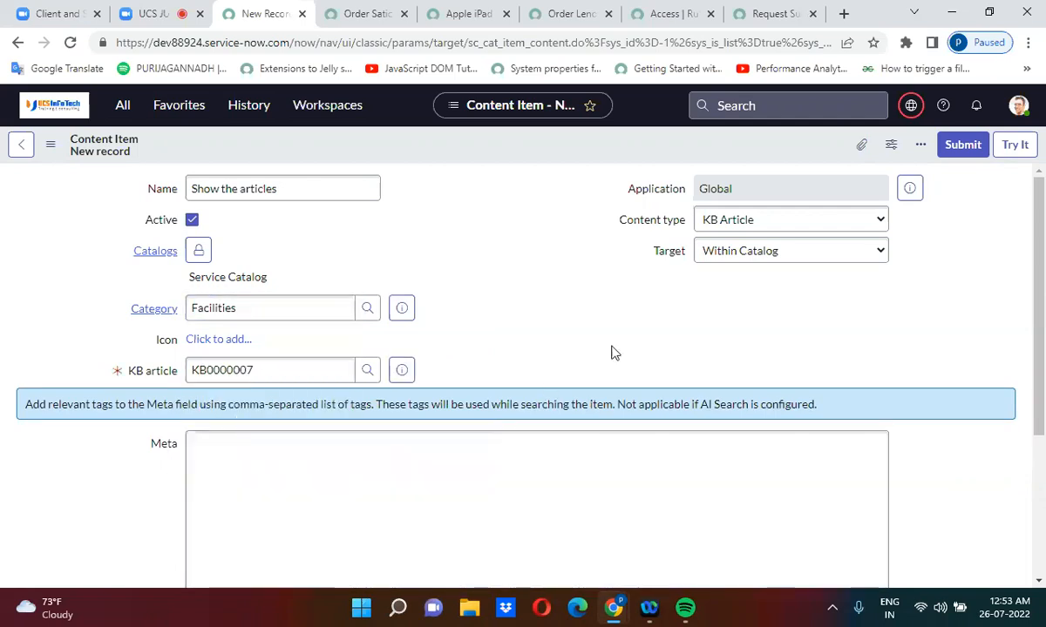
Keep the target as Within Catalog and save the Show the articles content item
left_click(760, 255)
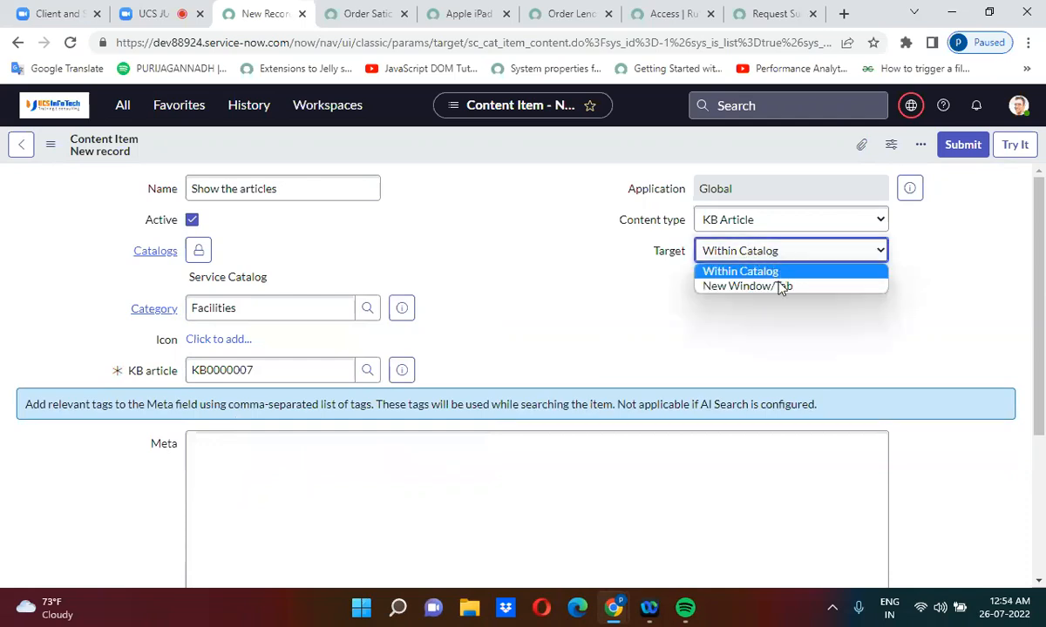
left_click(730, 274)
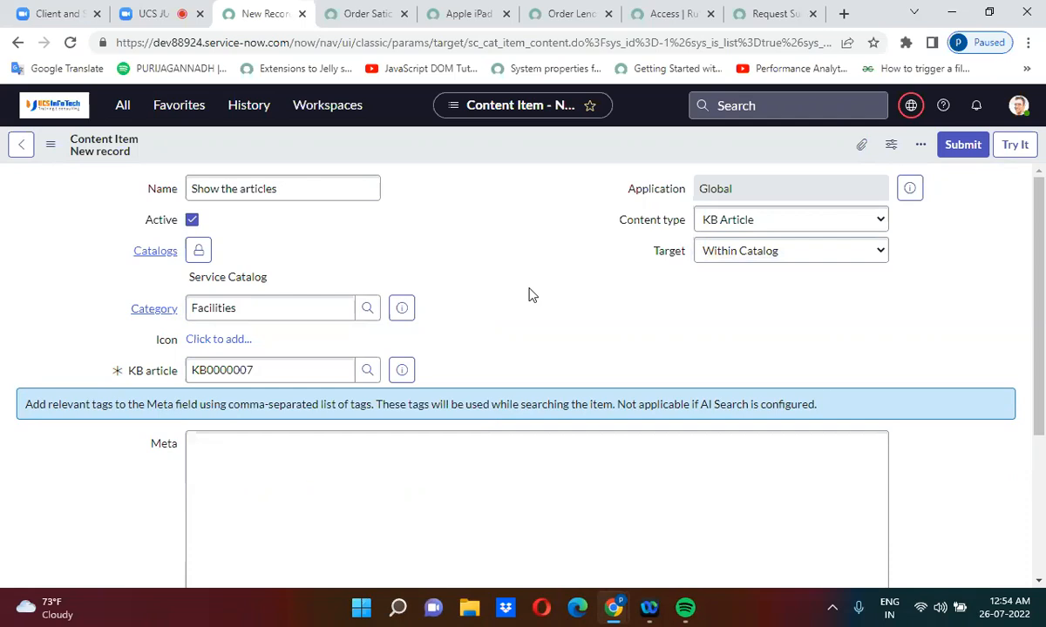
scroll(514, 334, "down", 3)
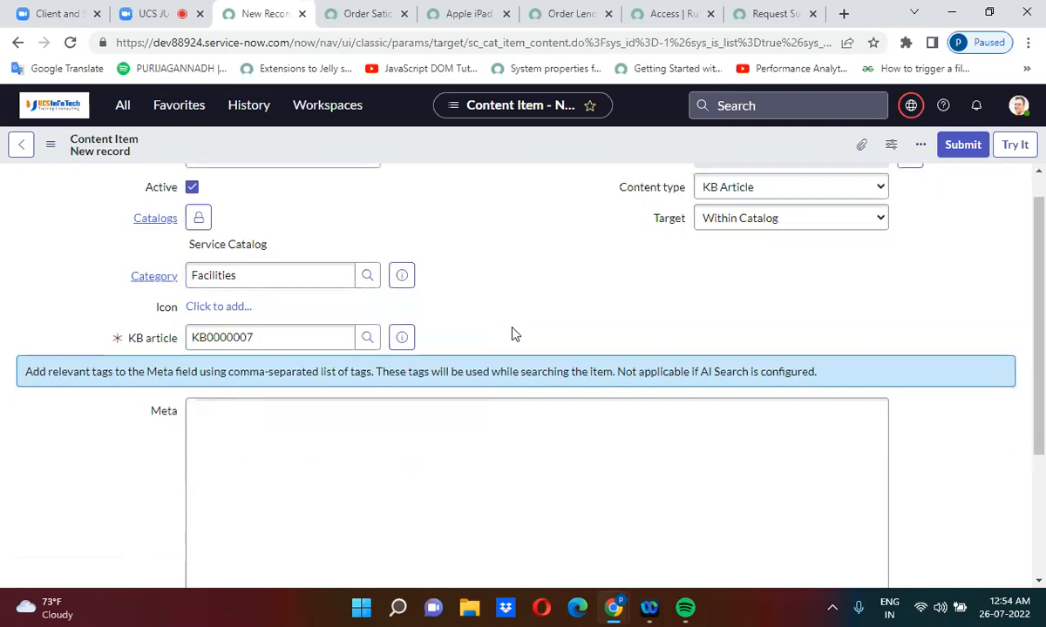
scroll(514, 327, "up", 3)
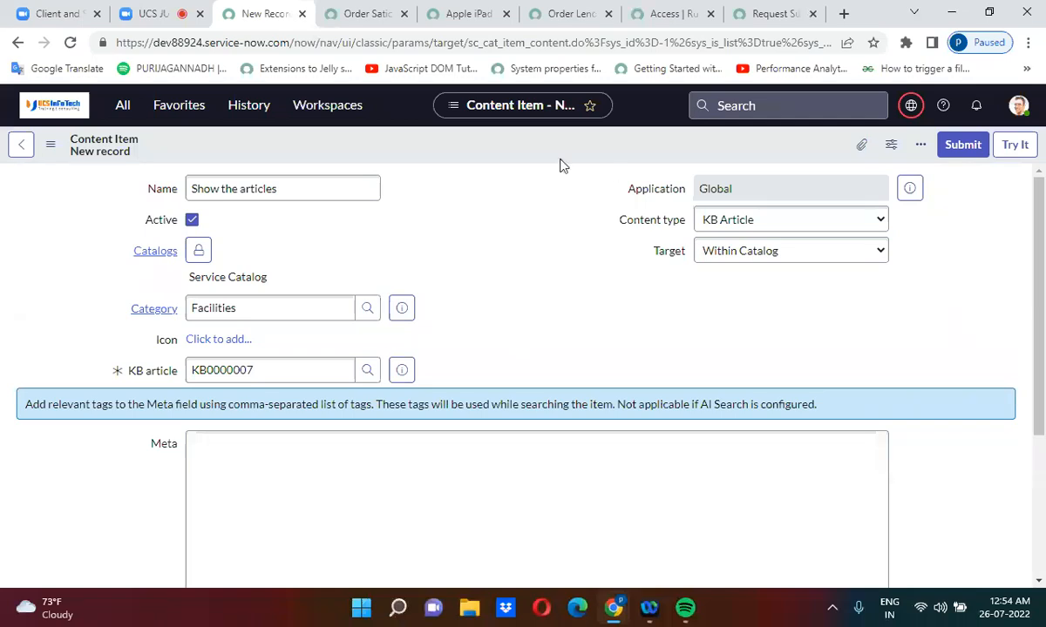
right_click(488, 159)
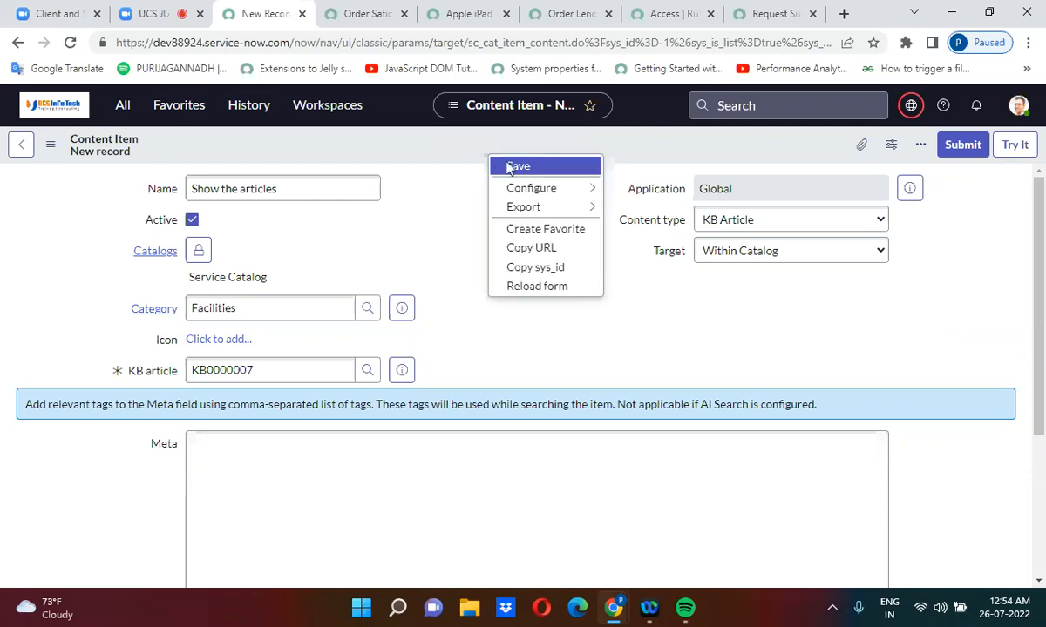
left_click(514, 167)
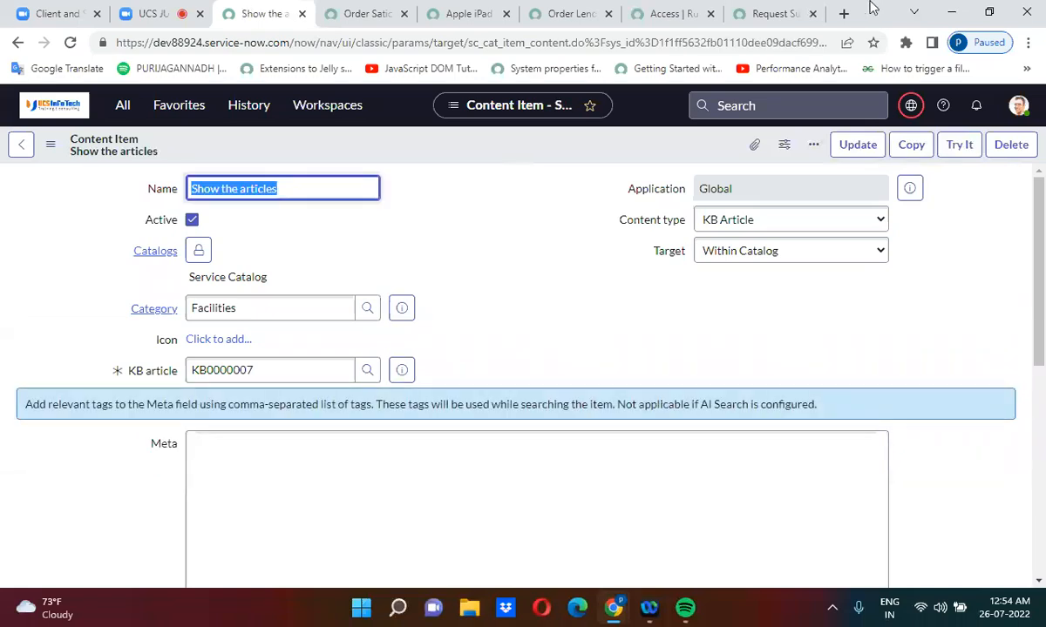
Search the Service Portal for "Show the articles" and extend the search from Catalogs to all sources
left_click(764, 12)
left_click(741, 163)
type("Show the articles")
key("Return")
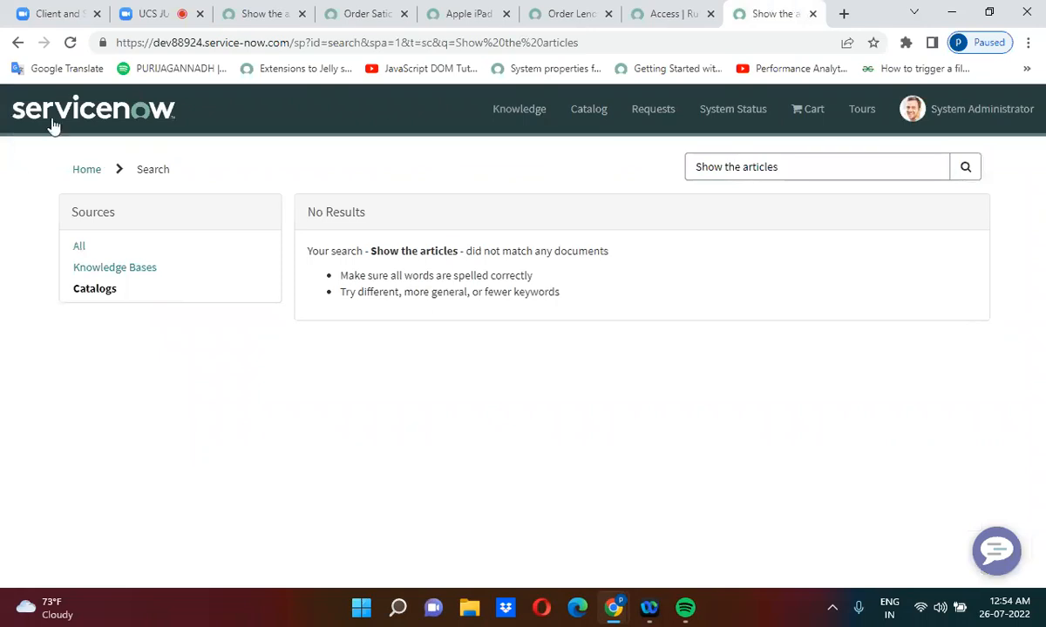
left_click(68, 45)
left_click(81, 248)
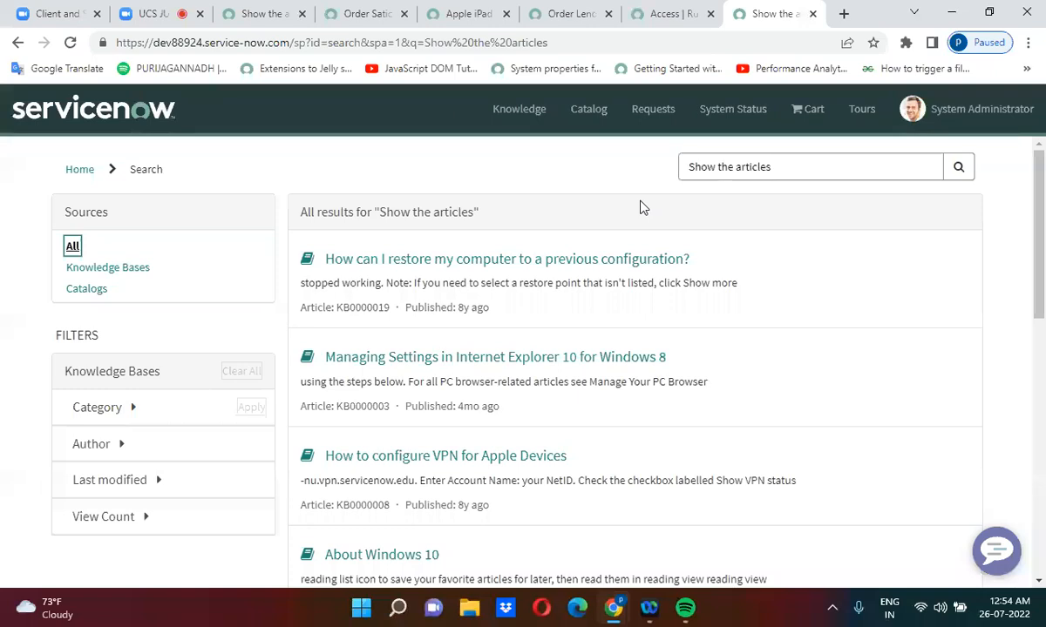
Return to the Show the articles content item, change its category to Software and save the record
left_click(250, 10)
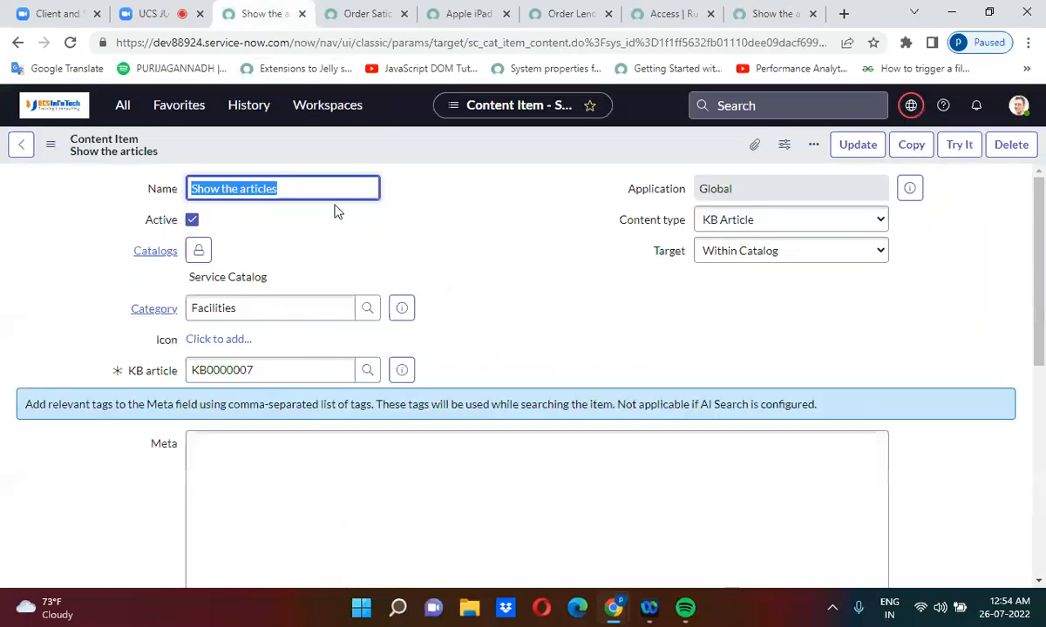
double_click(257, 307)
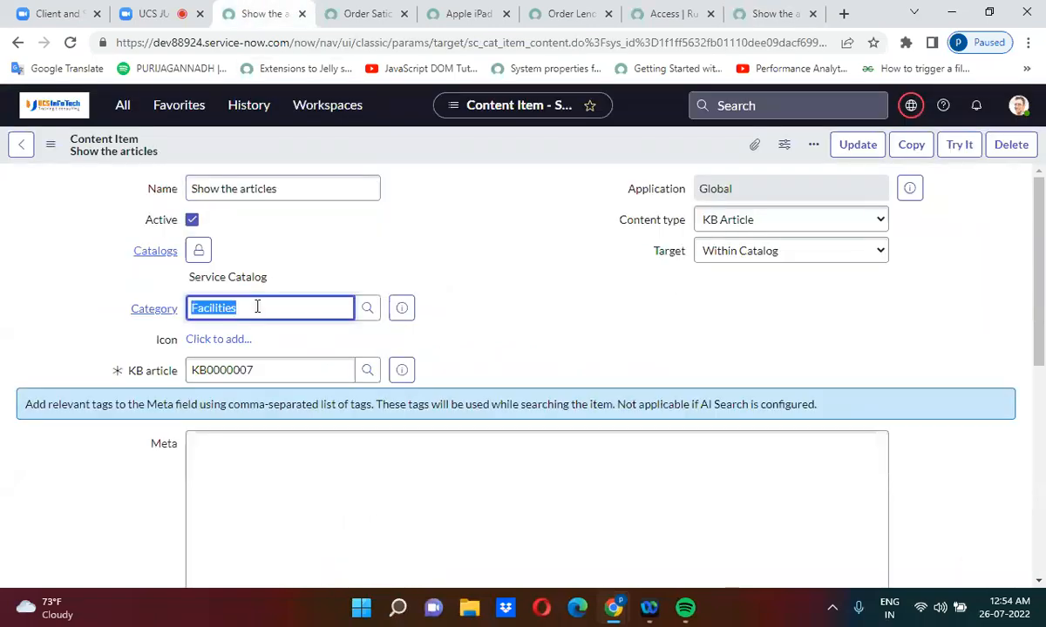
type("soft")
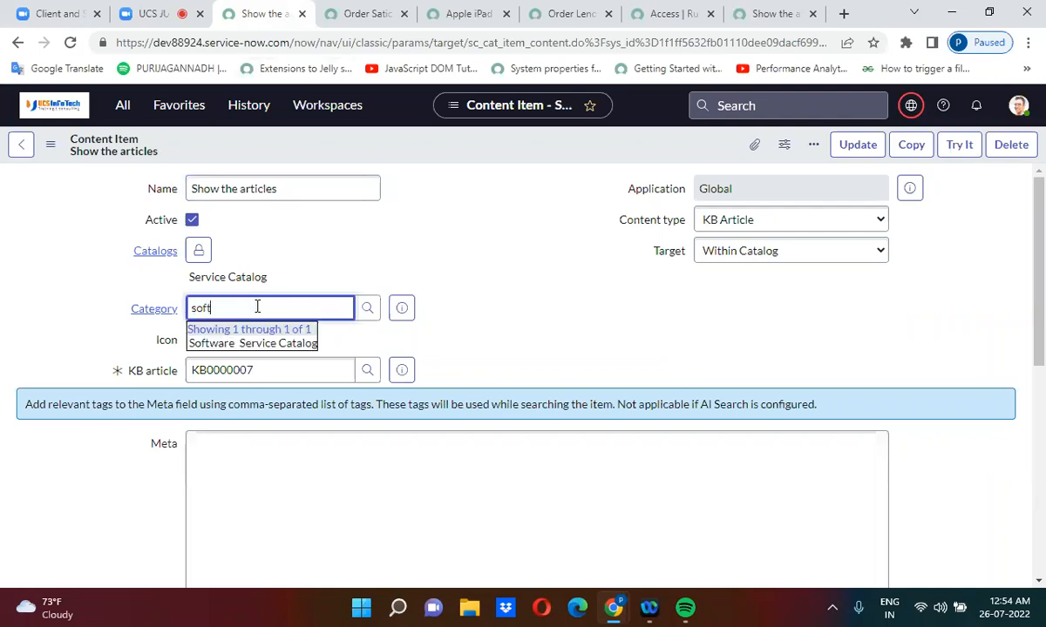
left_click(275, 341)
left_click(464, 146)
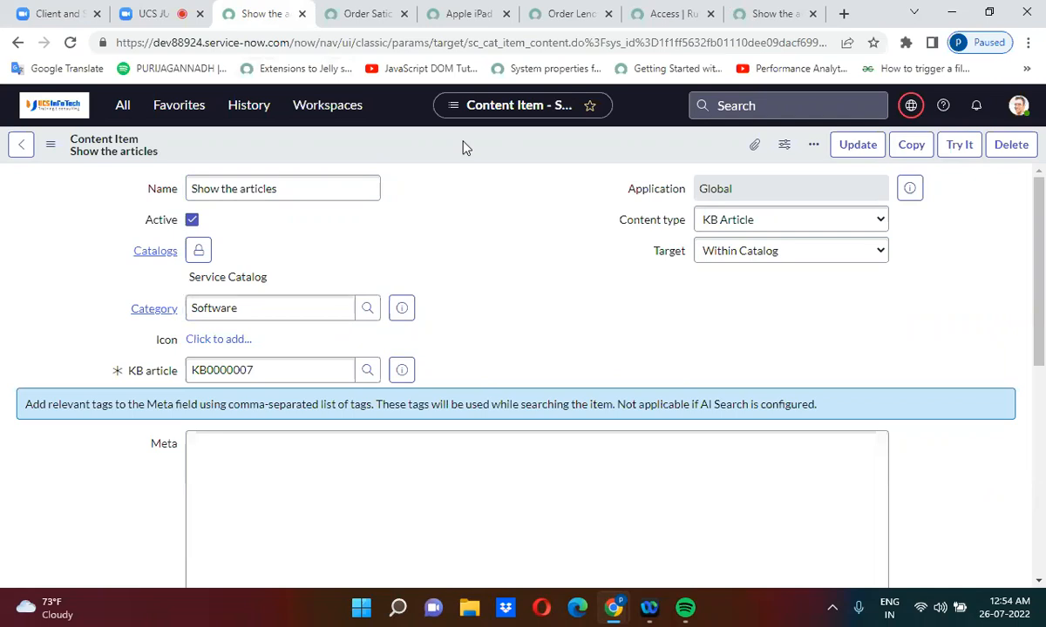
right_click(465, 146)
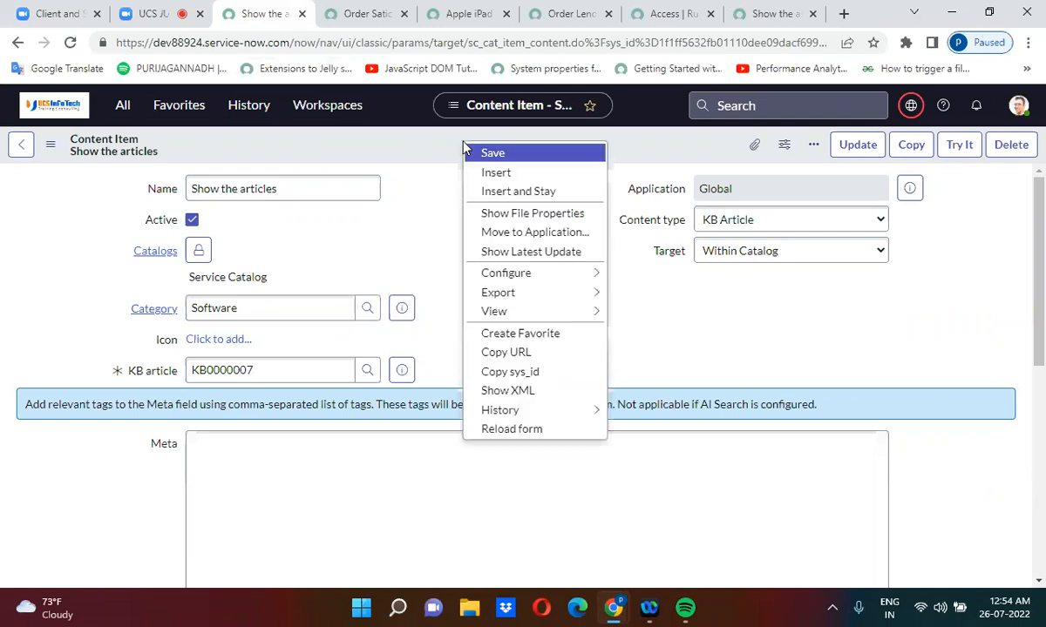
left_click(535, 155)
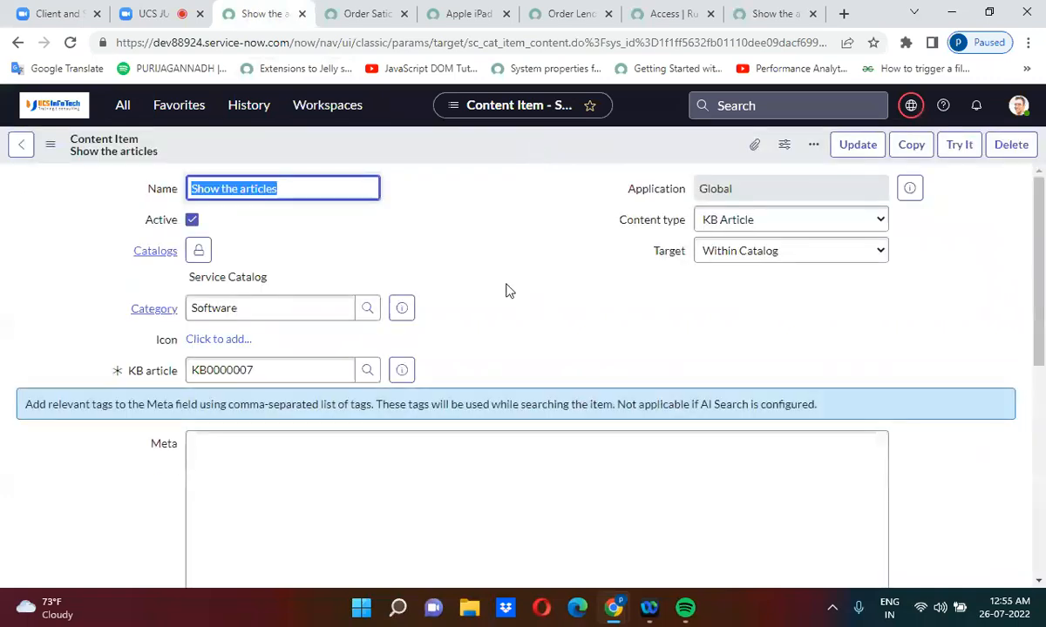
Preview the content item with Try It to view its linked KB article, and go back to the record
scroll(509, 291, "down", 8)
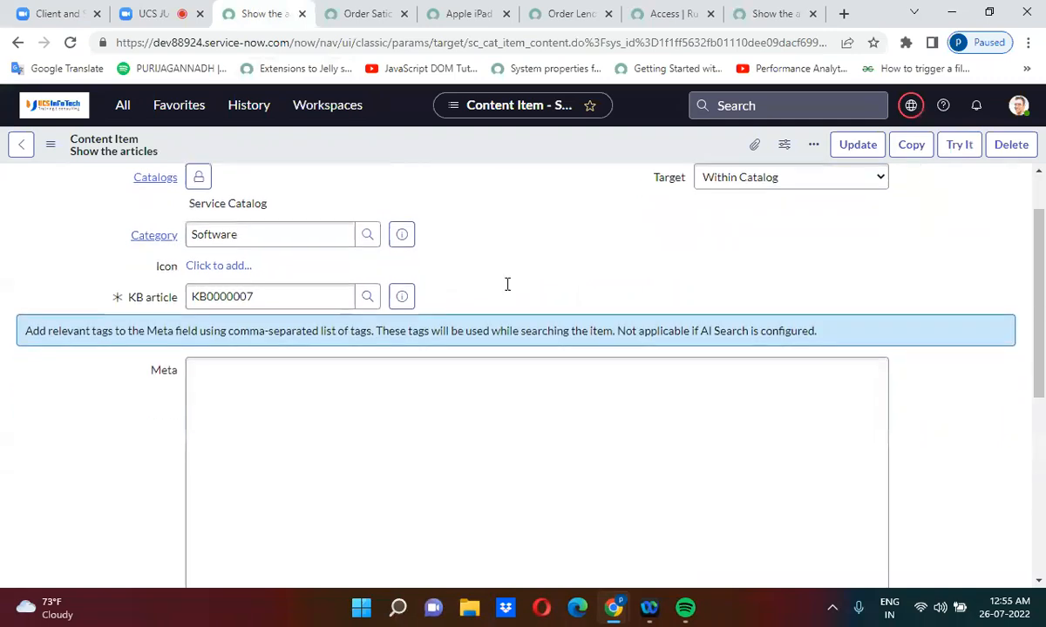
scroll(507, 288, "up", 8)
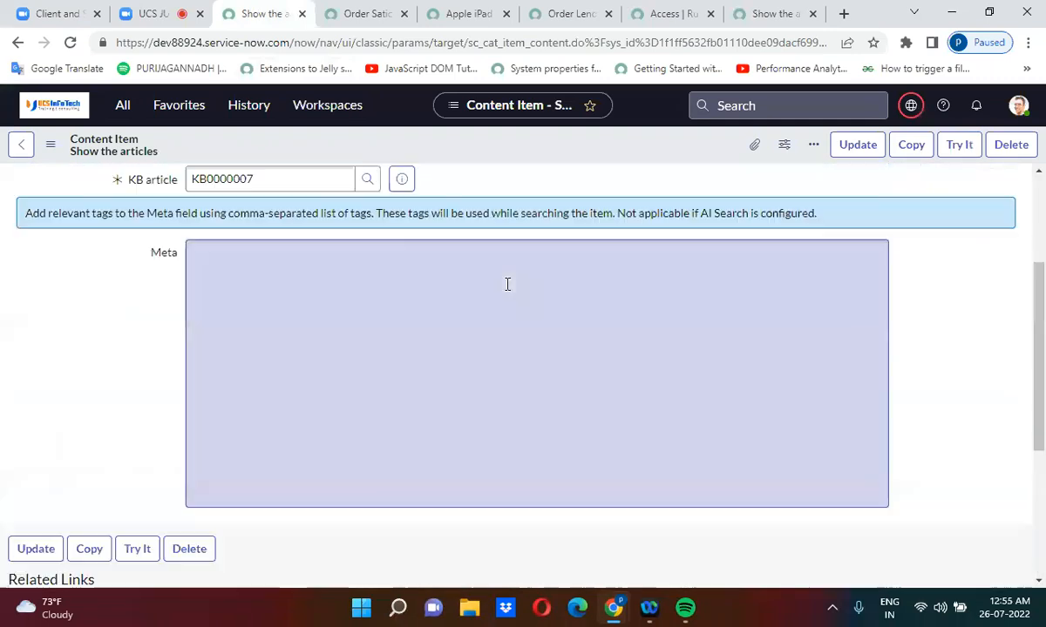
left_click(958, 147)
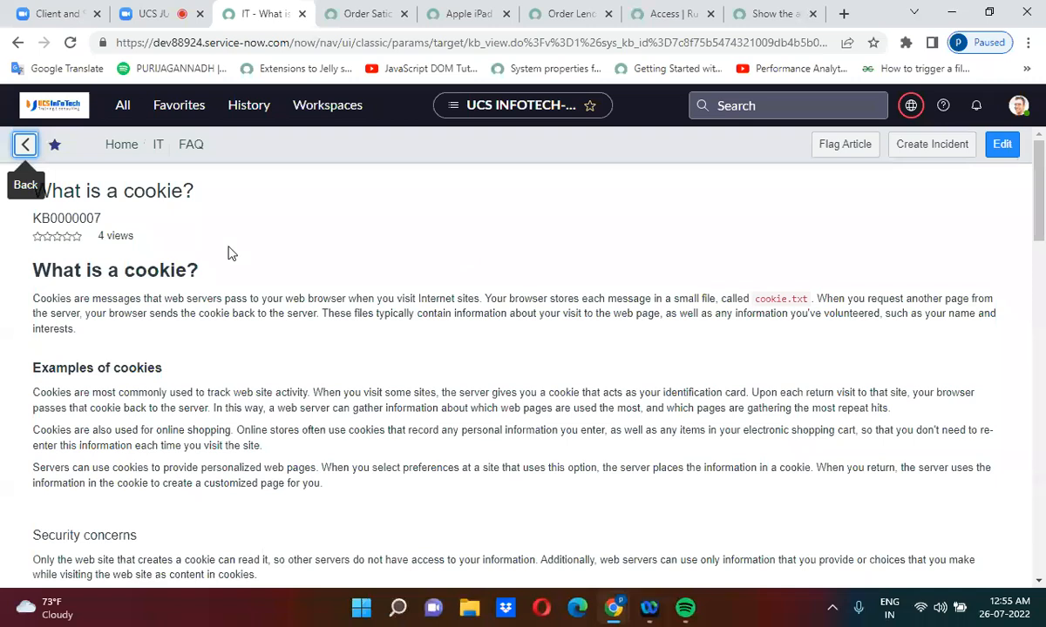
left_click(17, 43)
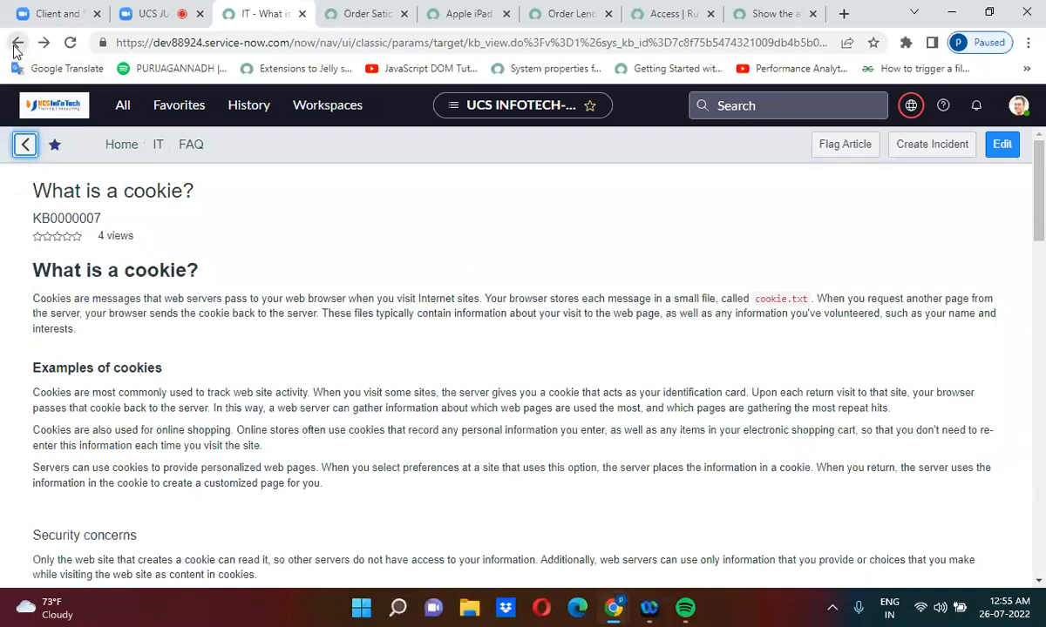
Return to the Service Portal, repeat the "Show the articles" search and search again for "Show the article"
left_click(766, 12)
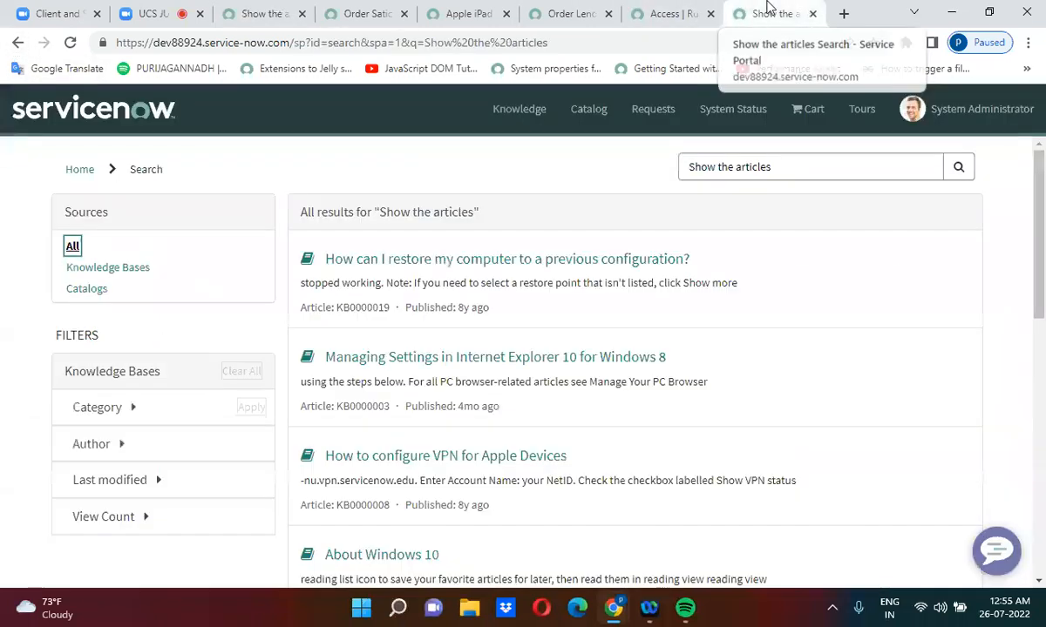
left_click(782, 171)
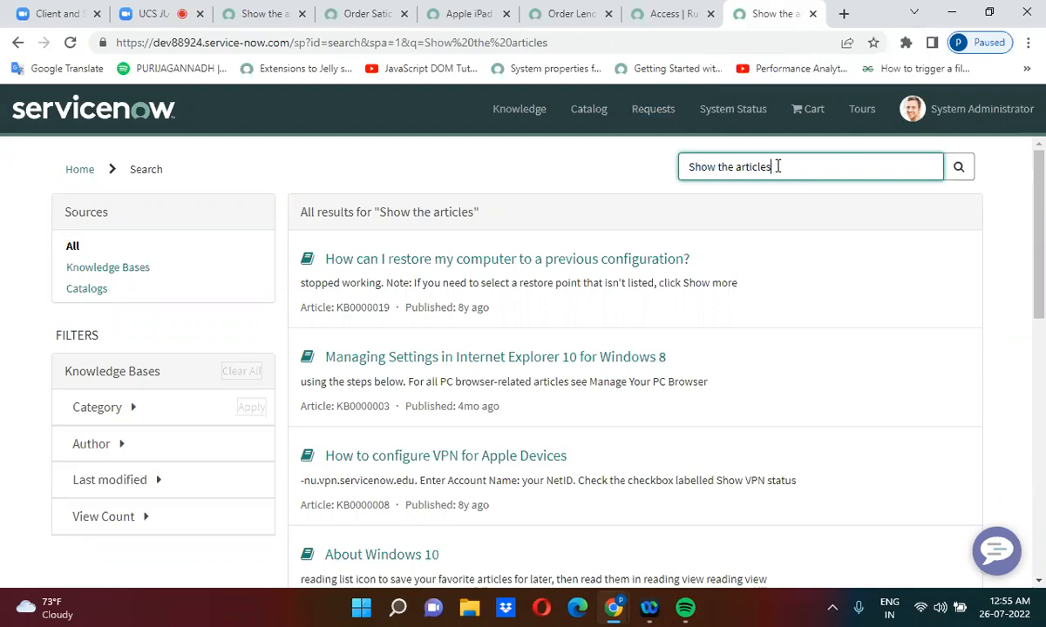
left_click(958, 168)
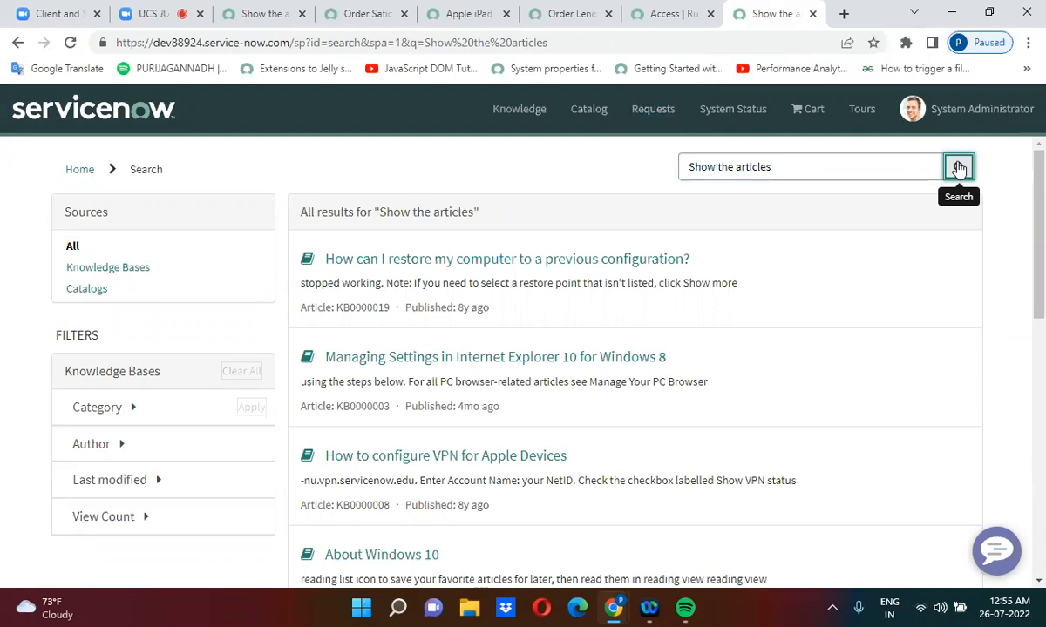
left_click(827, 166)
key("BackSpace")
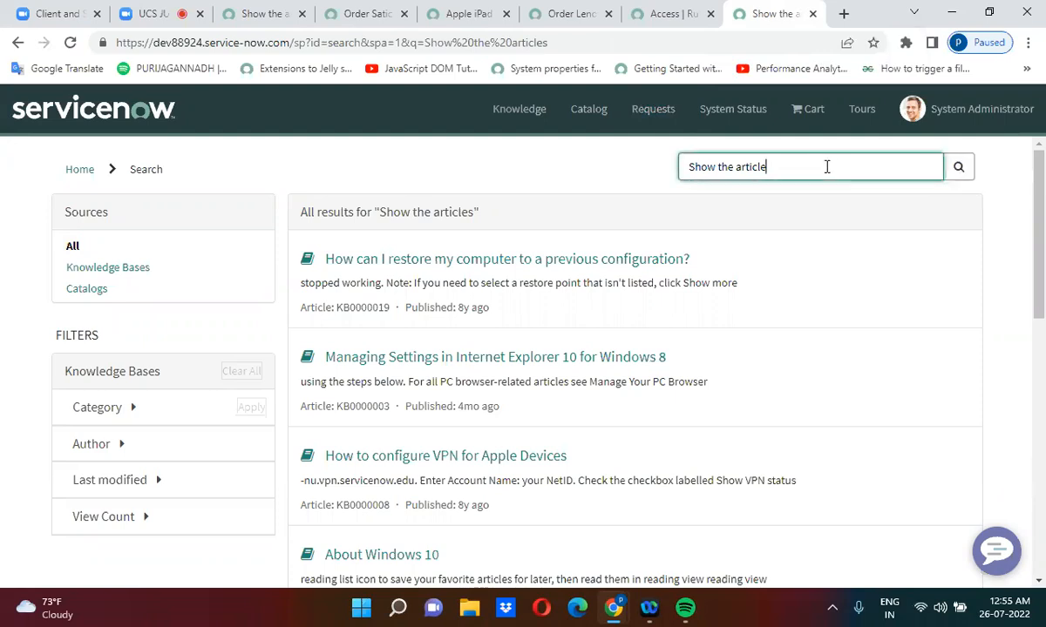
key("Return")
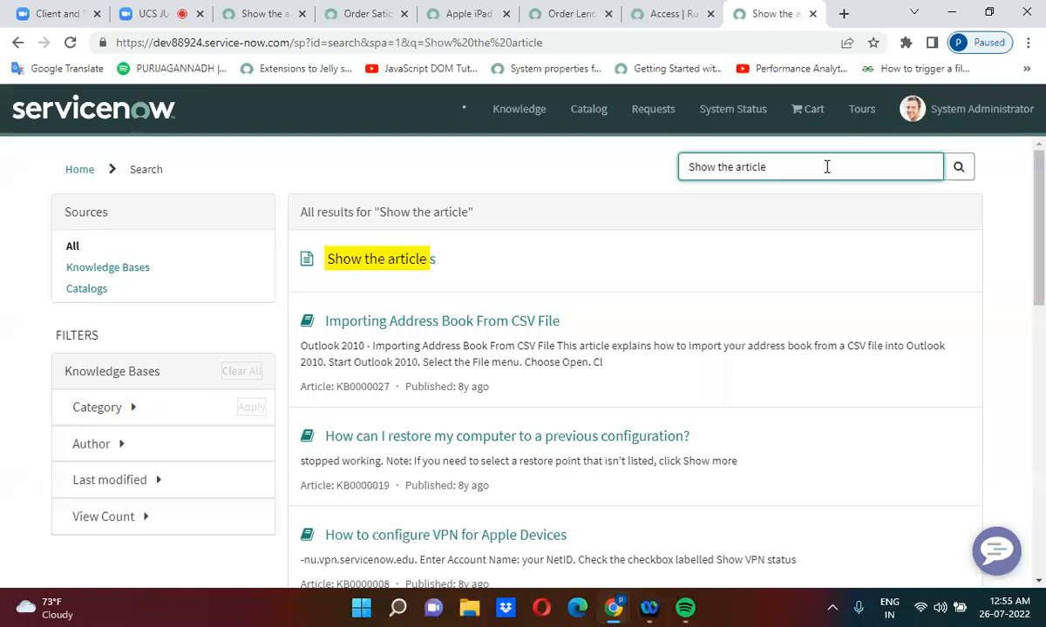
Open the Show the articles search result and look through the knowledge article it leads to
left_click(363, 262)
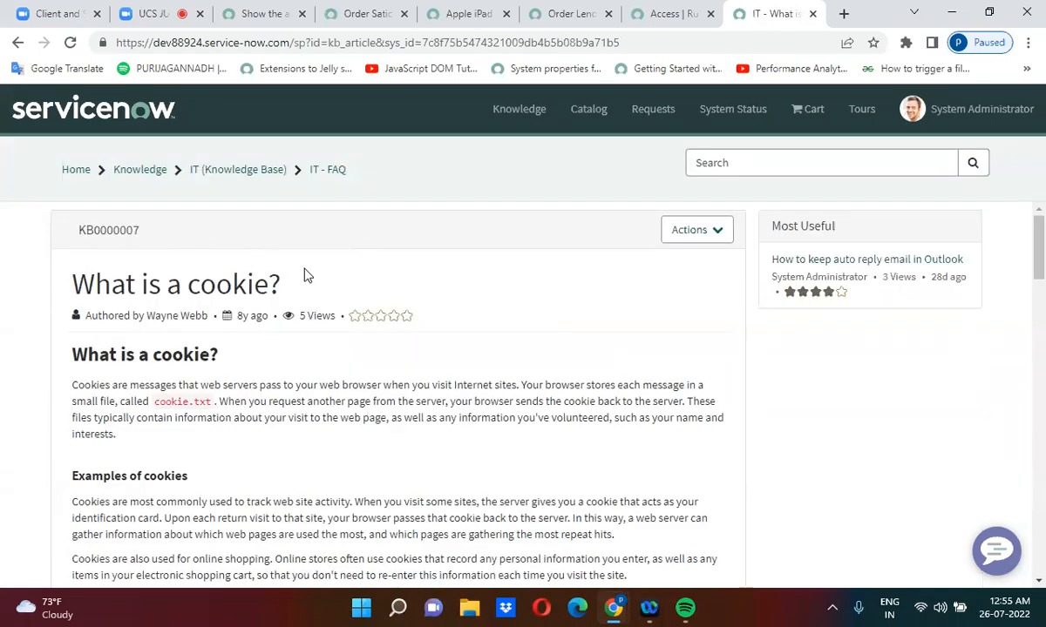
scroll(342, 266, "down", 1)
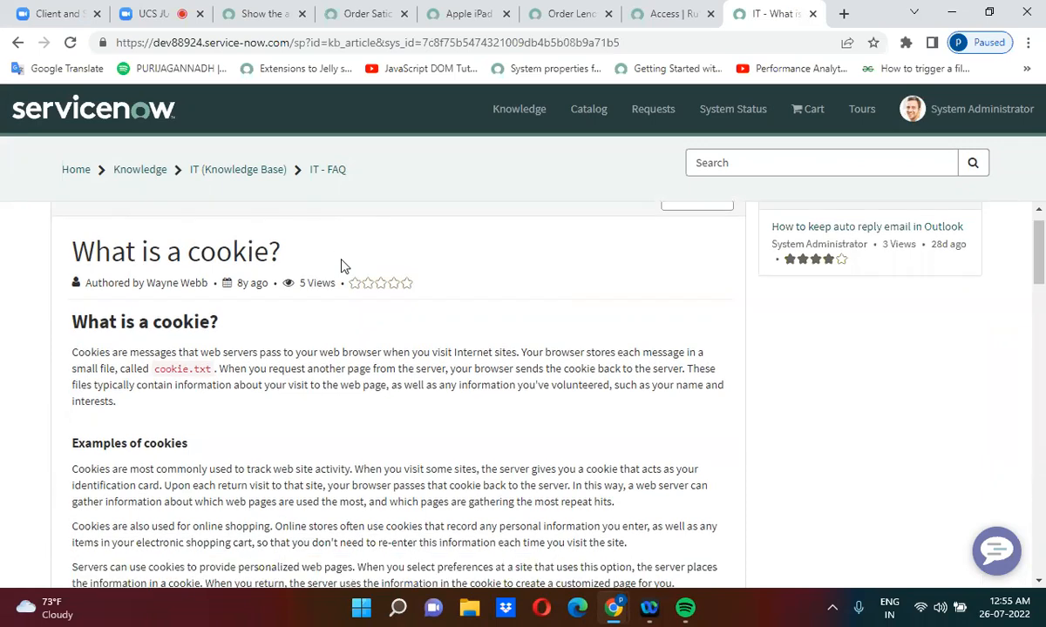
scroll(343, 266, "down", 7)
scroll(343, 266, "up", 7)
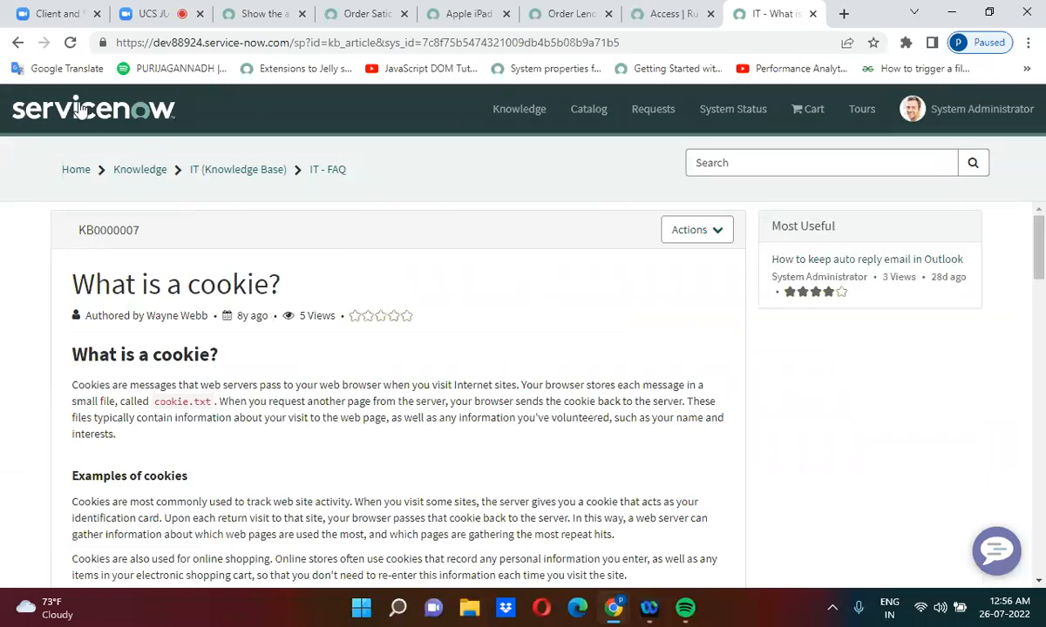
Go back to the portal search results, return to the Show the articles content item, reload the record and review its form
left_click(19, 43)
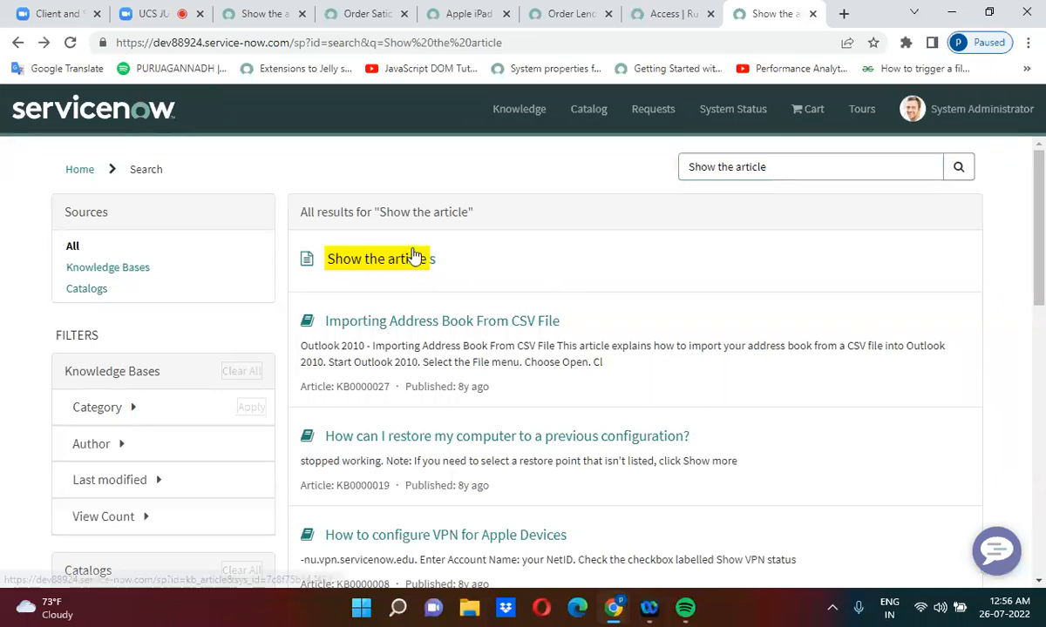
left_click(259, 13)
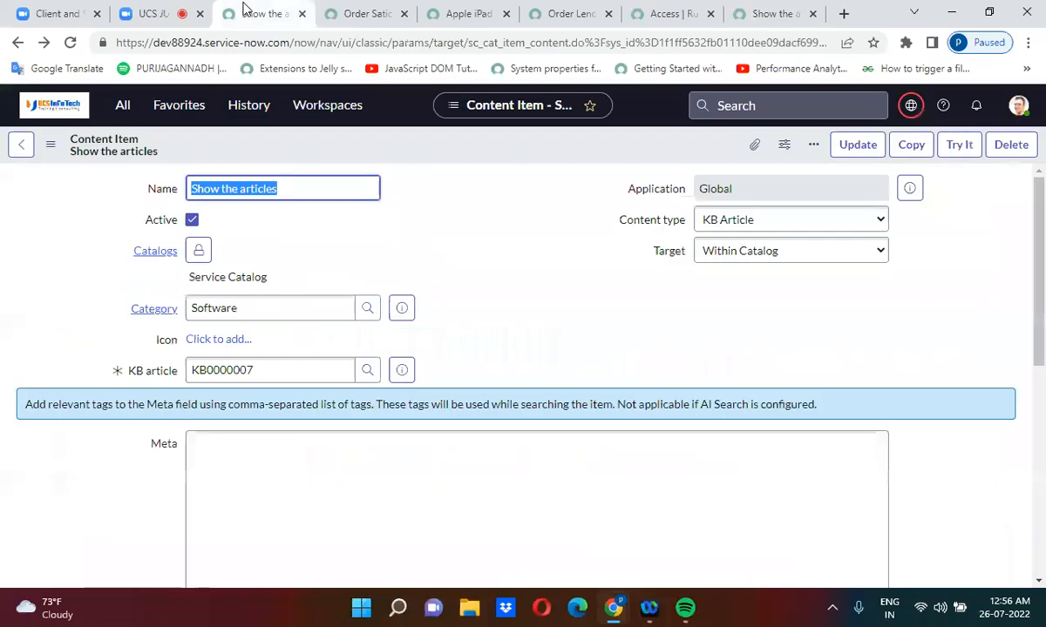
left_click(438, 179)
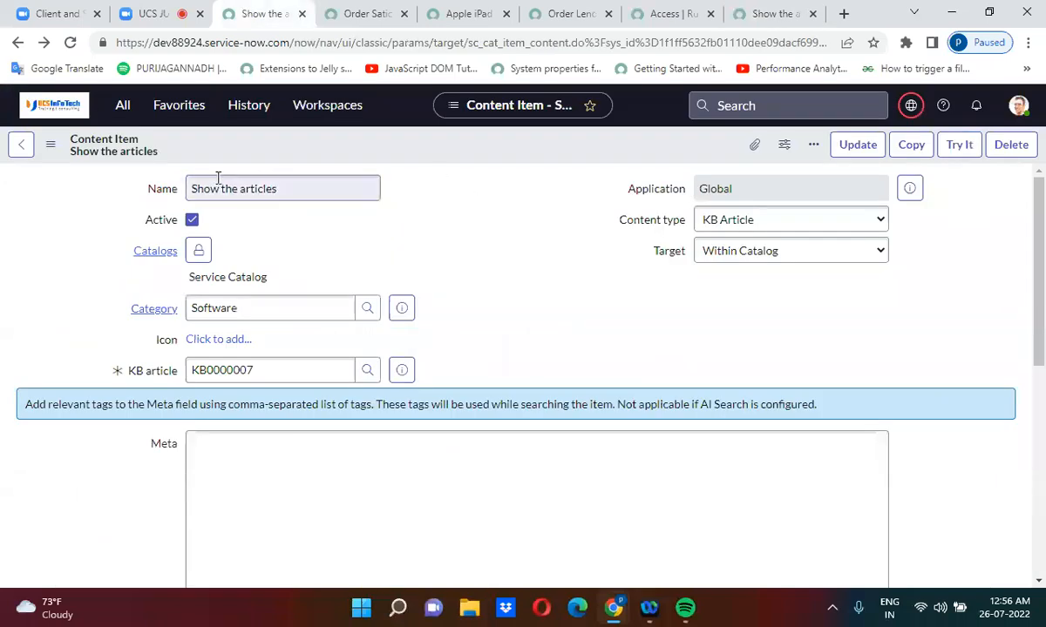
left_click(69, 44)
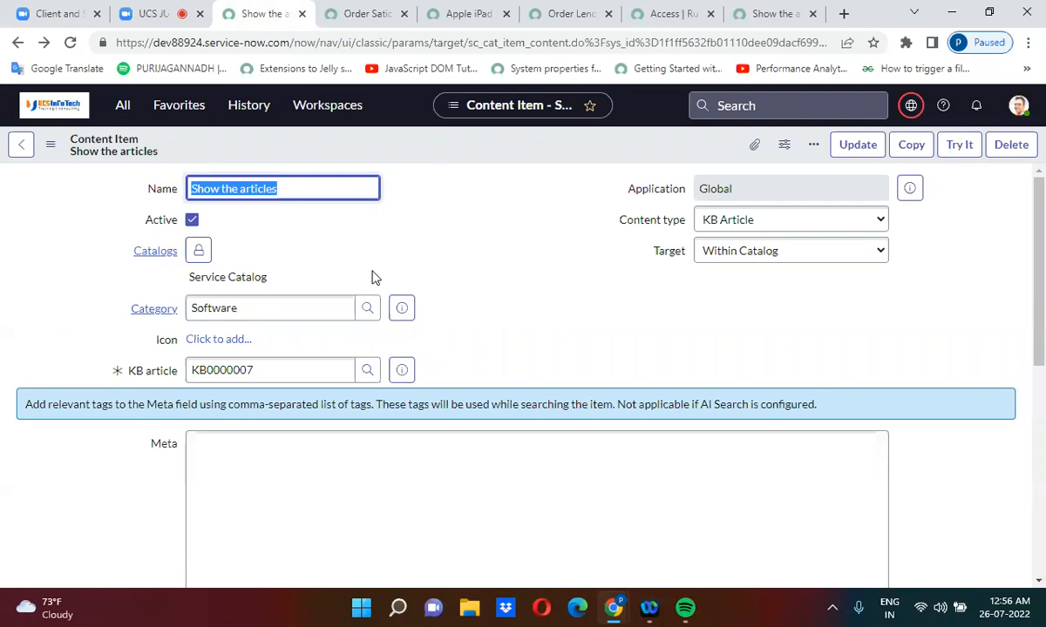
left_click(563, 310)
scroll(563, 312, "down", 1)
scroll(563, 314, "down", 5)
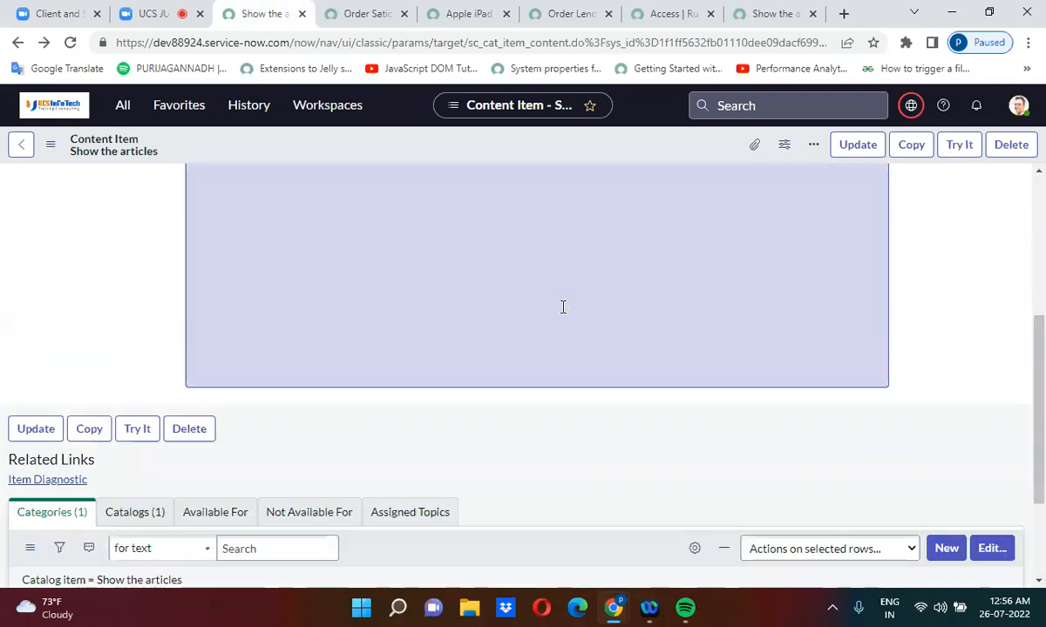
scroll(562, 314, "up", 1)
scroll(562, 314, "up", 5)
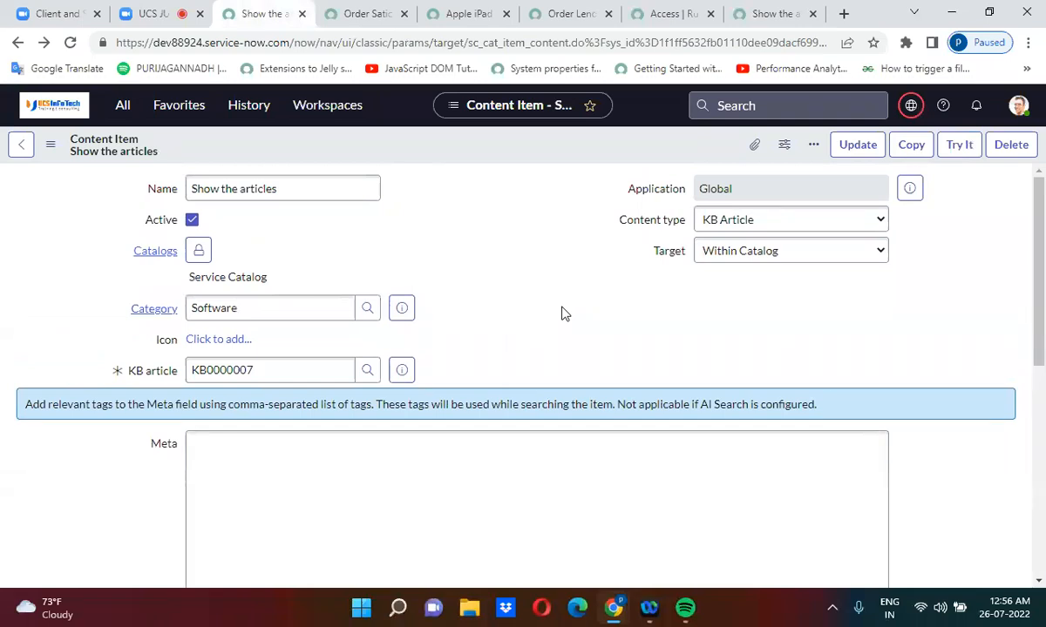
left_click(815, 221)
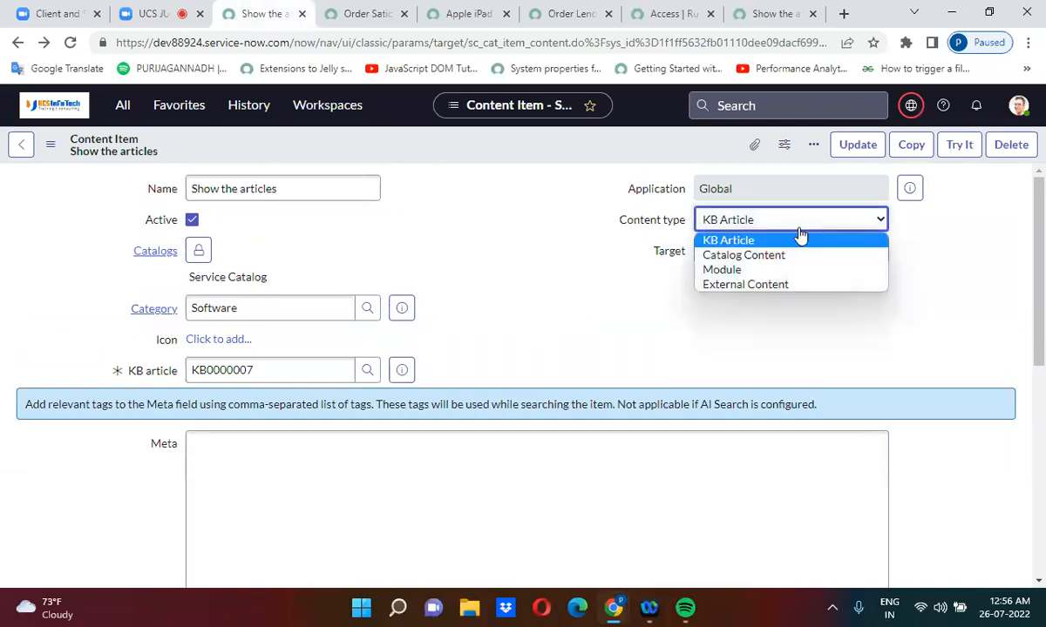
left_click(759, 285)
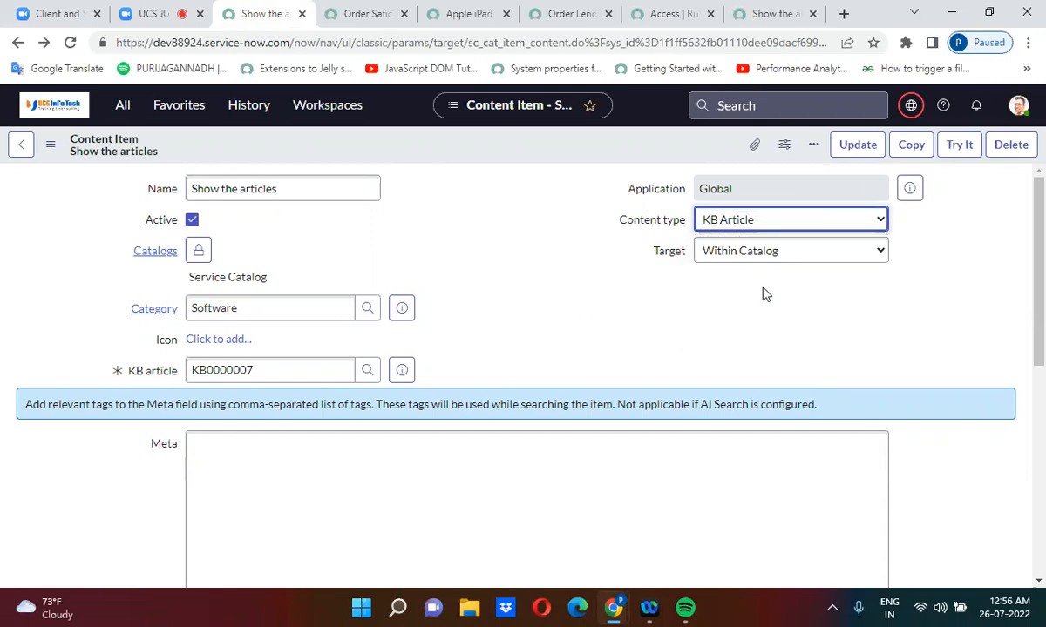
left_click(401, 368)
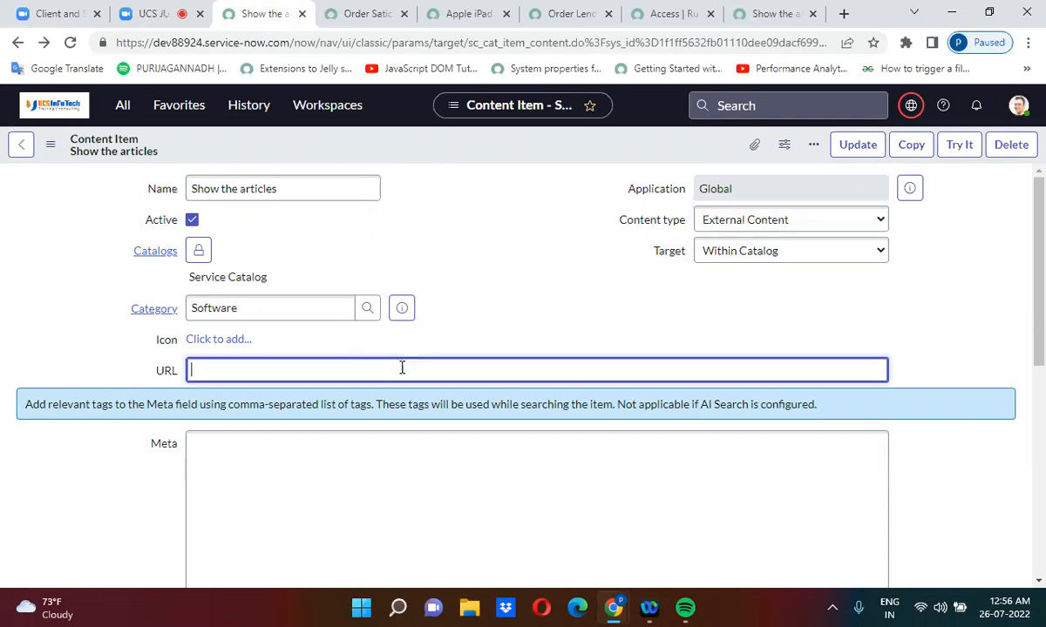
type("https")
type("://")
type("ucso")
type("in")
type("fotech")
type(".com")
left_click(548, 320)
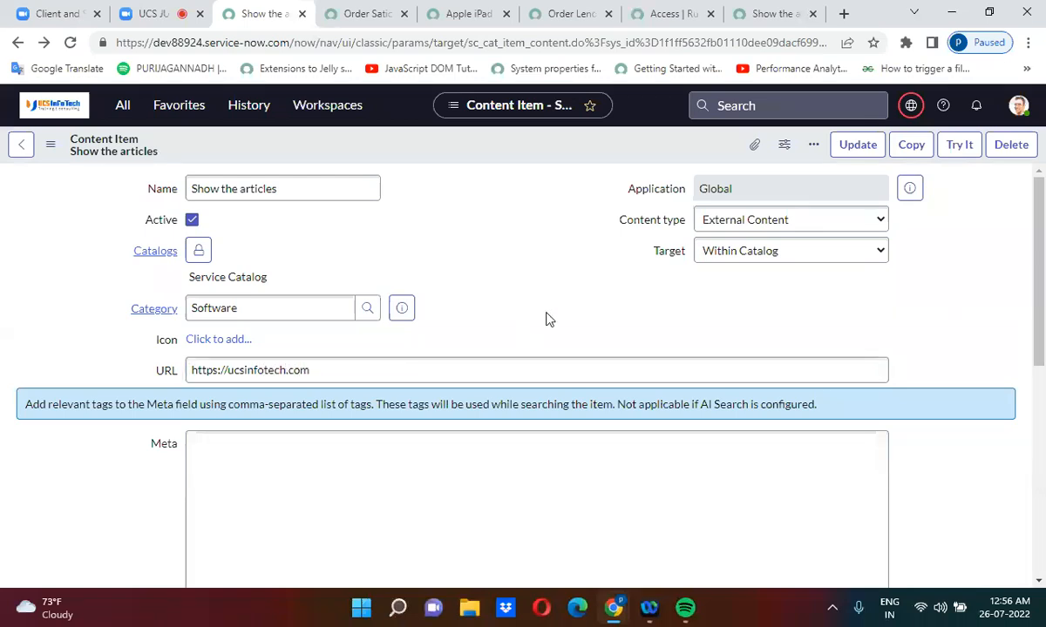
Save the Show the articles content item and reload the record
right_click(494, 150)
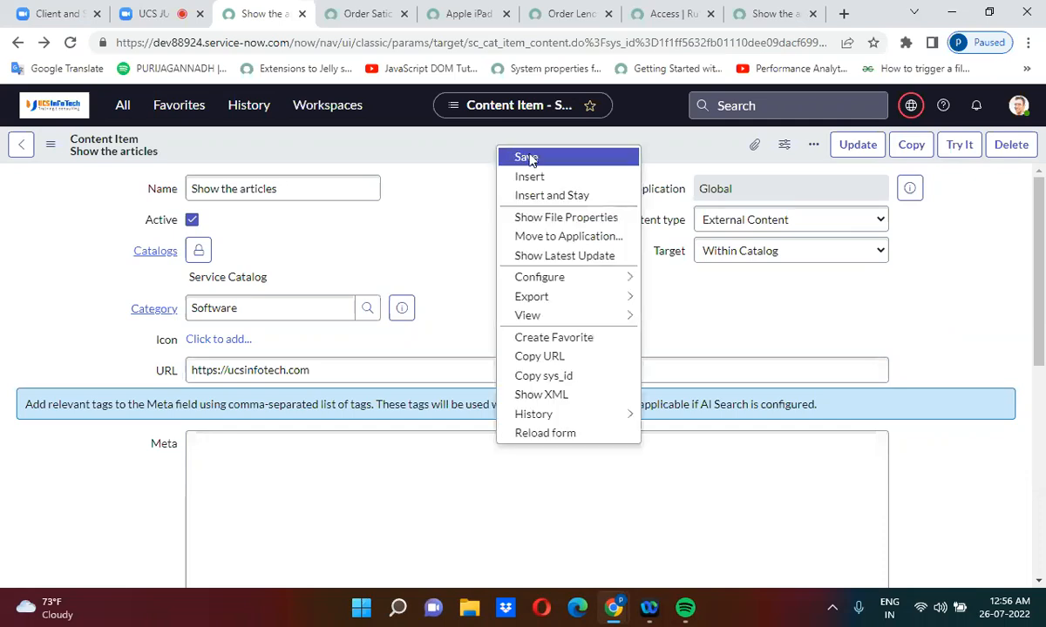
left_click(527, 157)
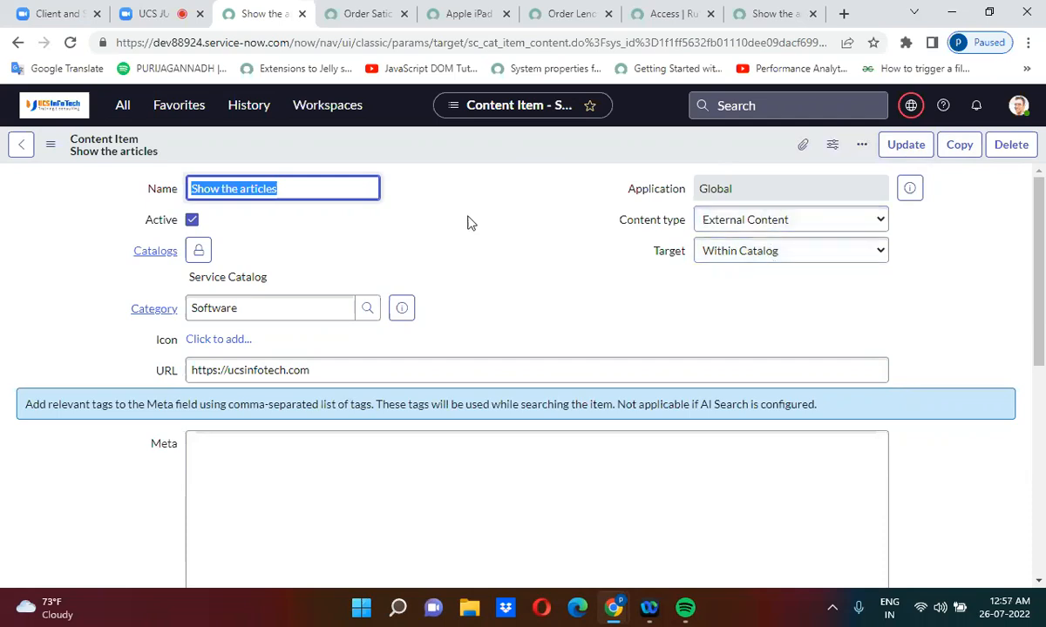
left_click(503, 171)
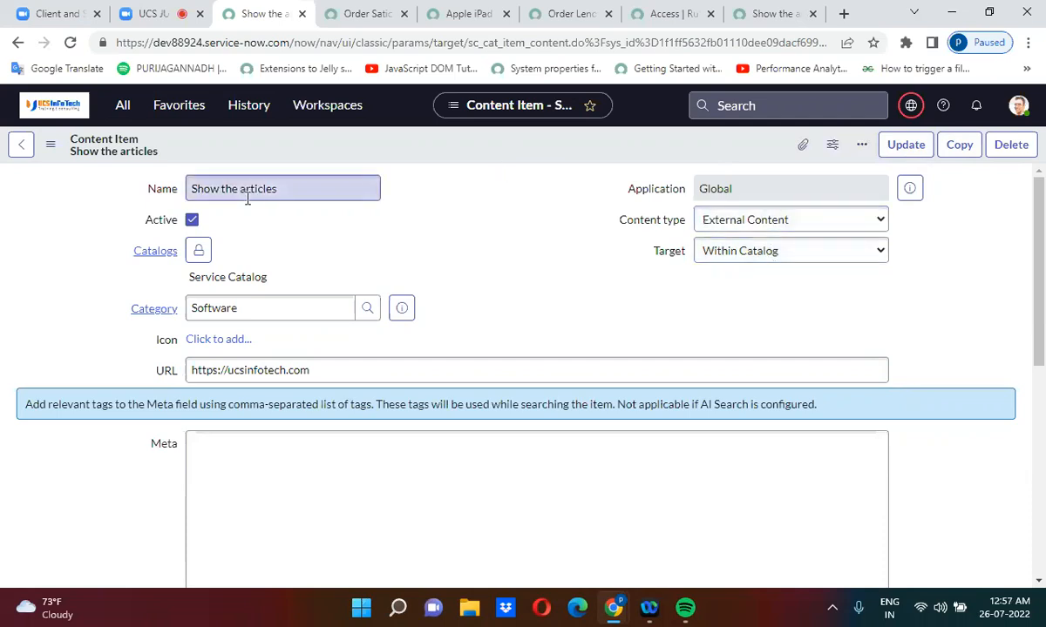
left_click(68, 43)
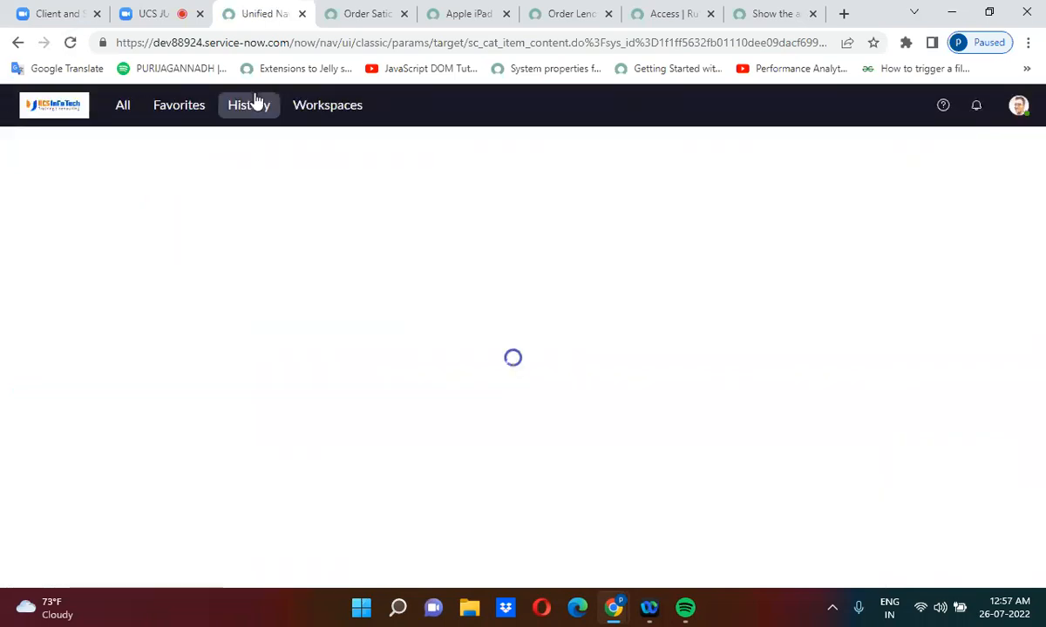
Return to the Service Portal, look over the "Show the article" search results and open the catalog home page
left_click(771, 11)
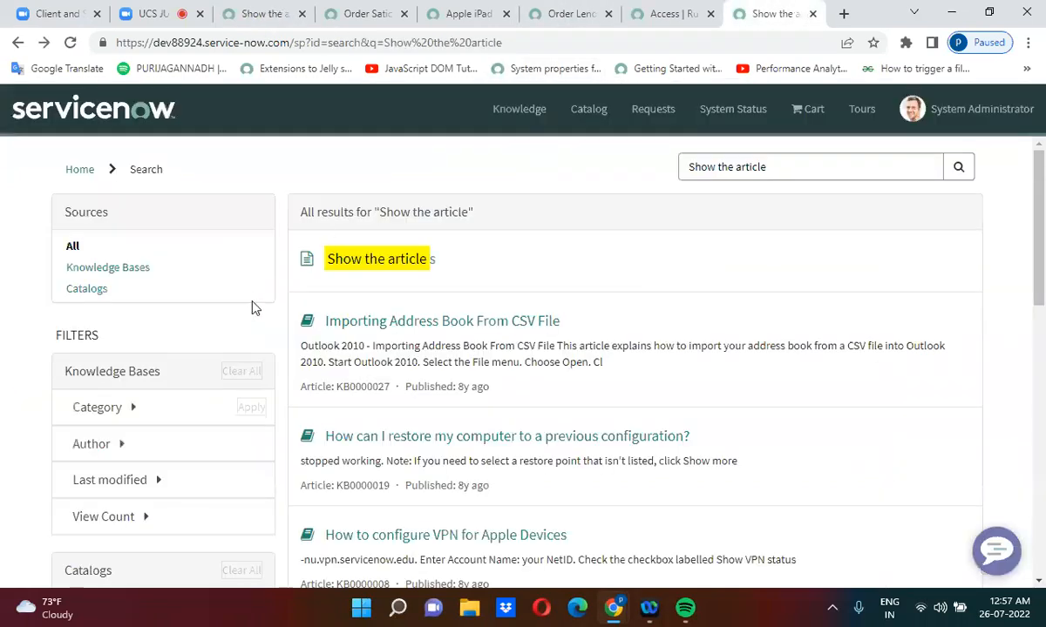
scroll(3, 490, "down", 4)
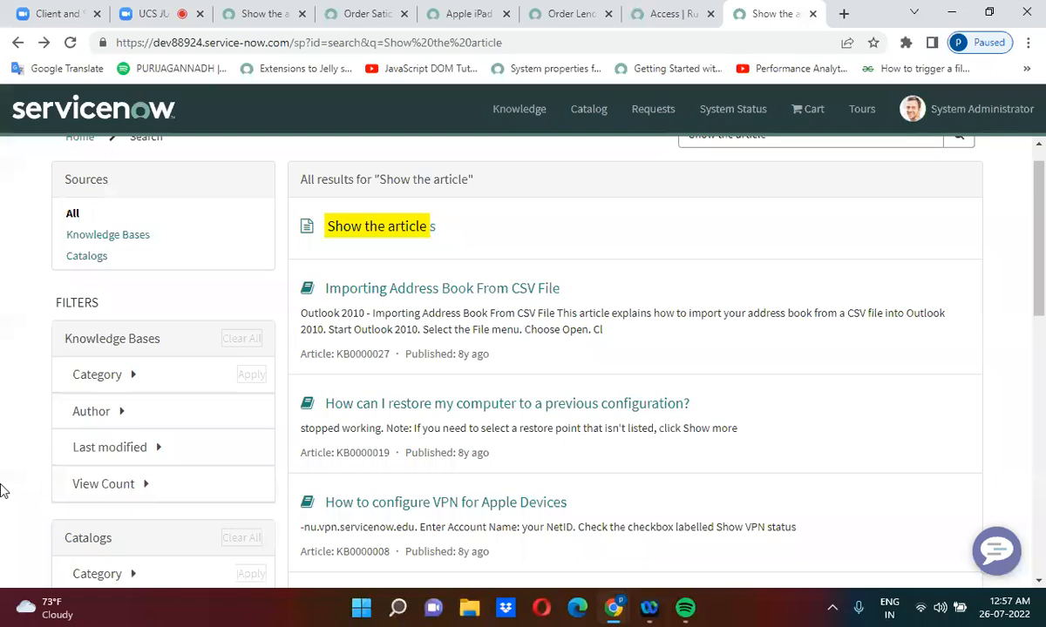
scroll(2, 491, "up", 4)
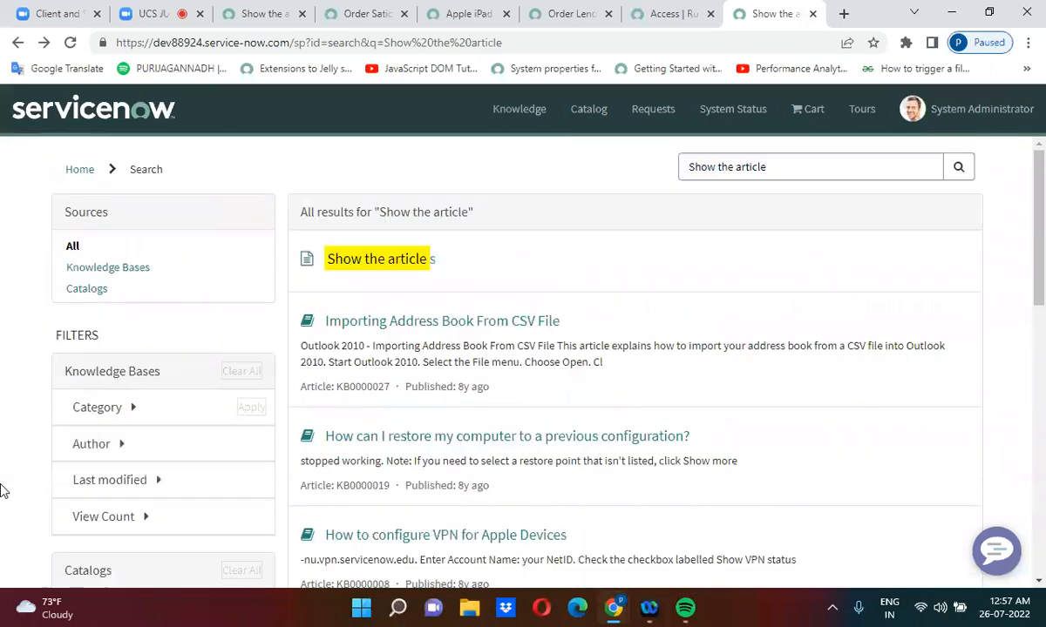
left_click(597, 111)
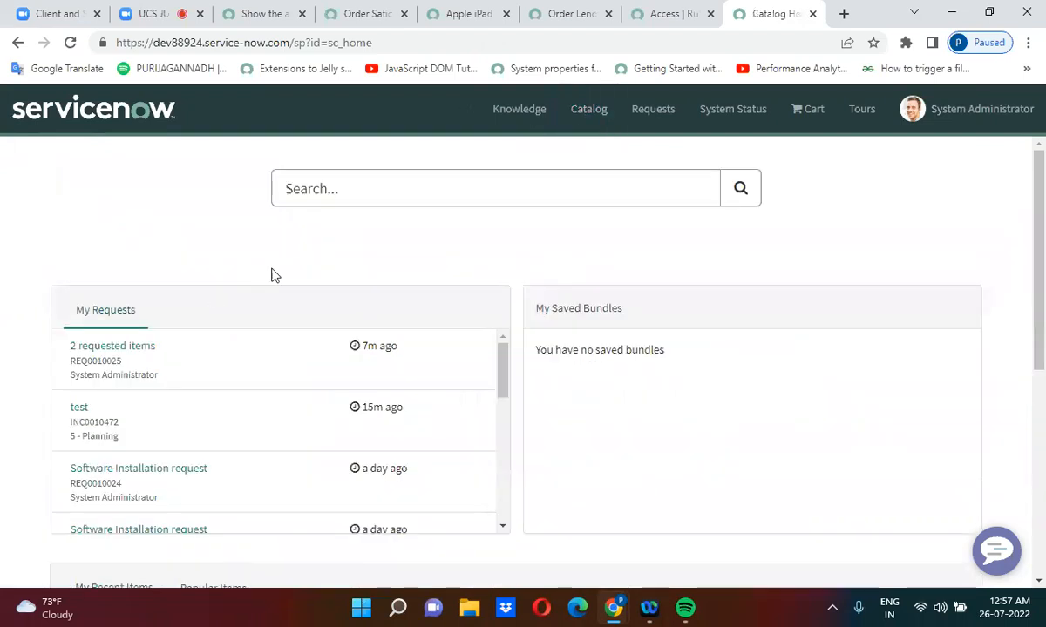
From the portal home page, browse the catalog's Software category, loading more items, and open Show the articles
left_click(122, 116)
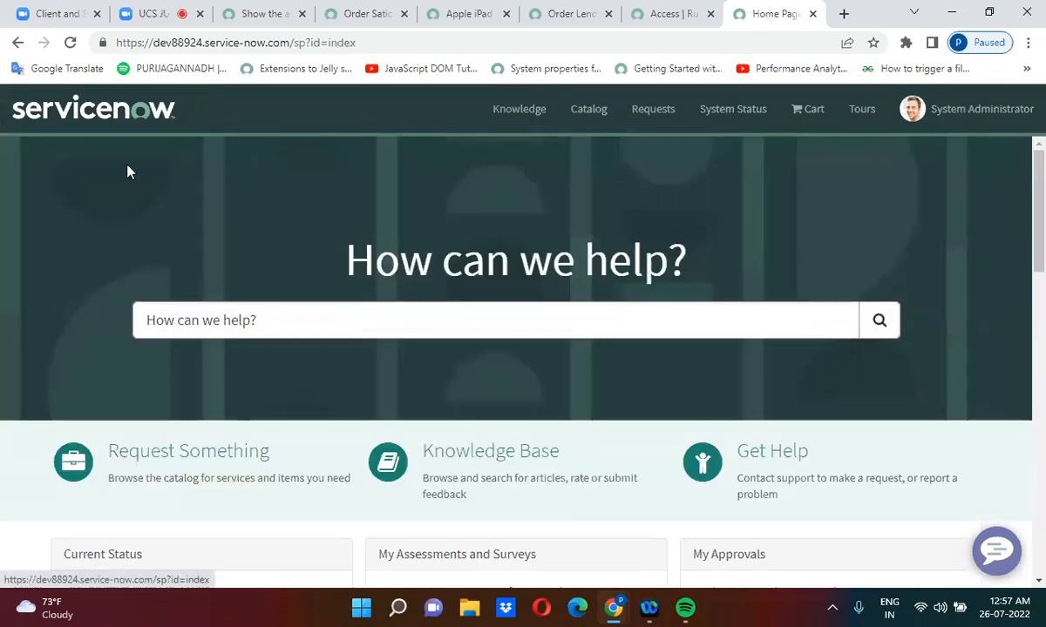
scroll(48, 327, "down", 3)
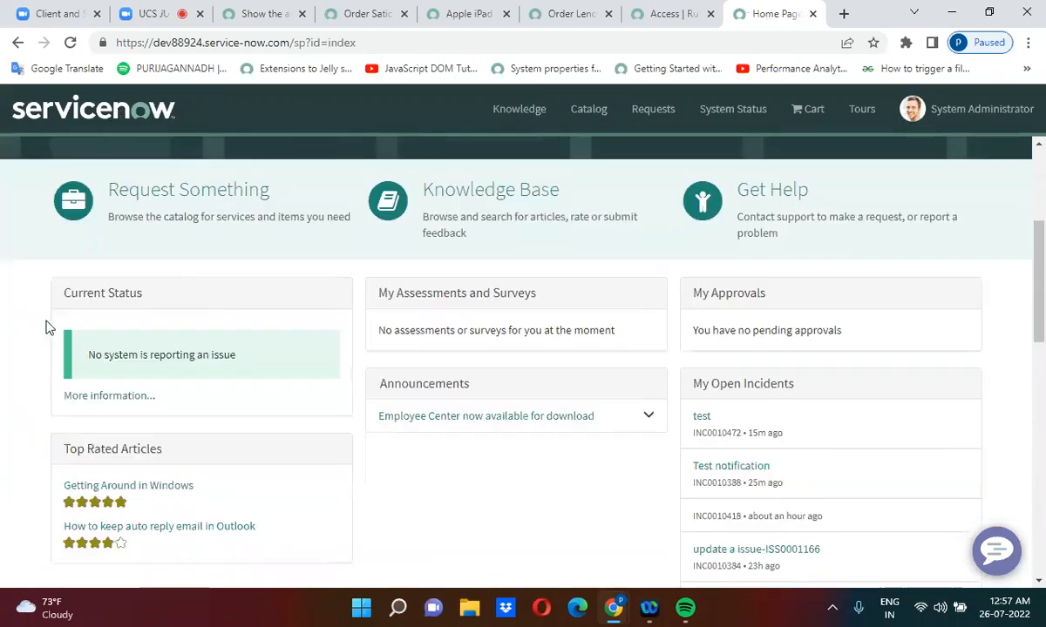
left_click(225, 216)
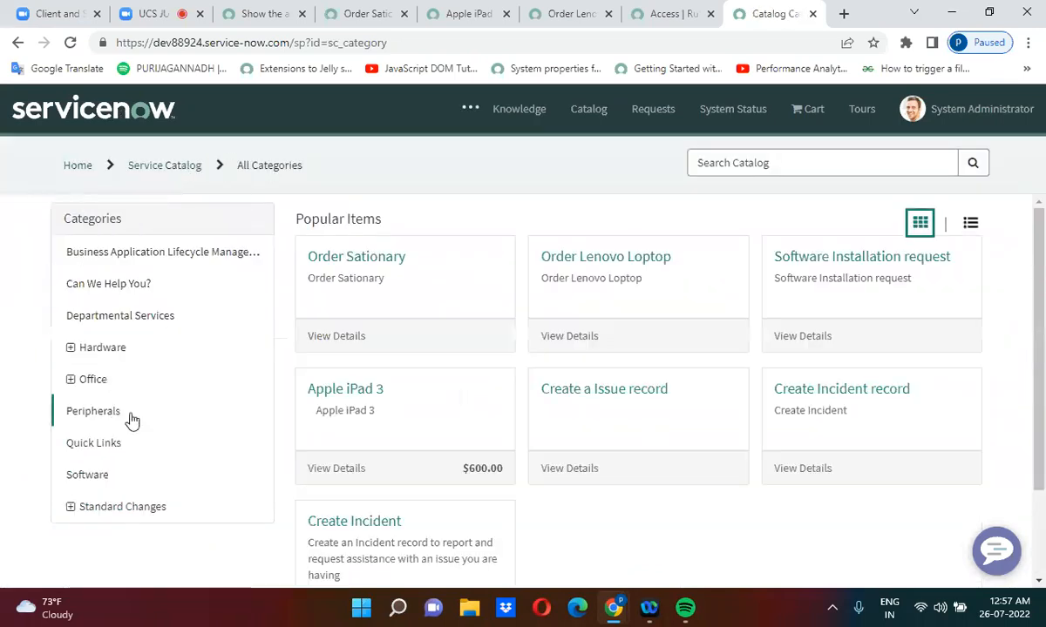
left_click(78, 471)
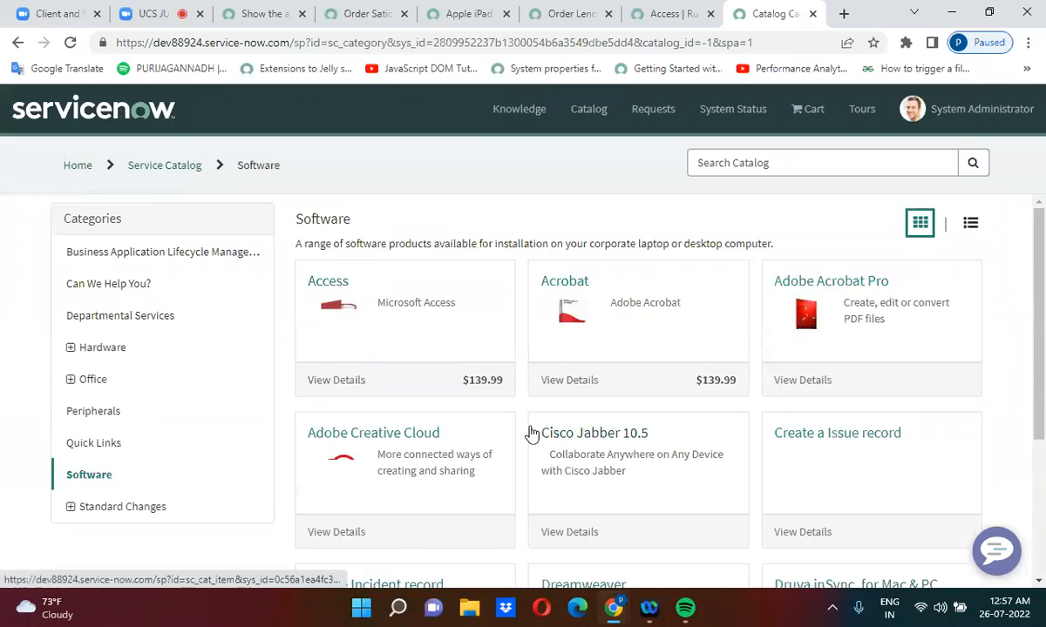
left_click_drag(1037, 278, 1041, 451)
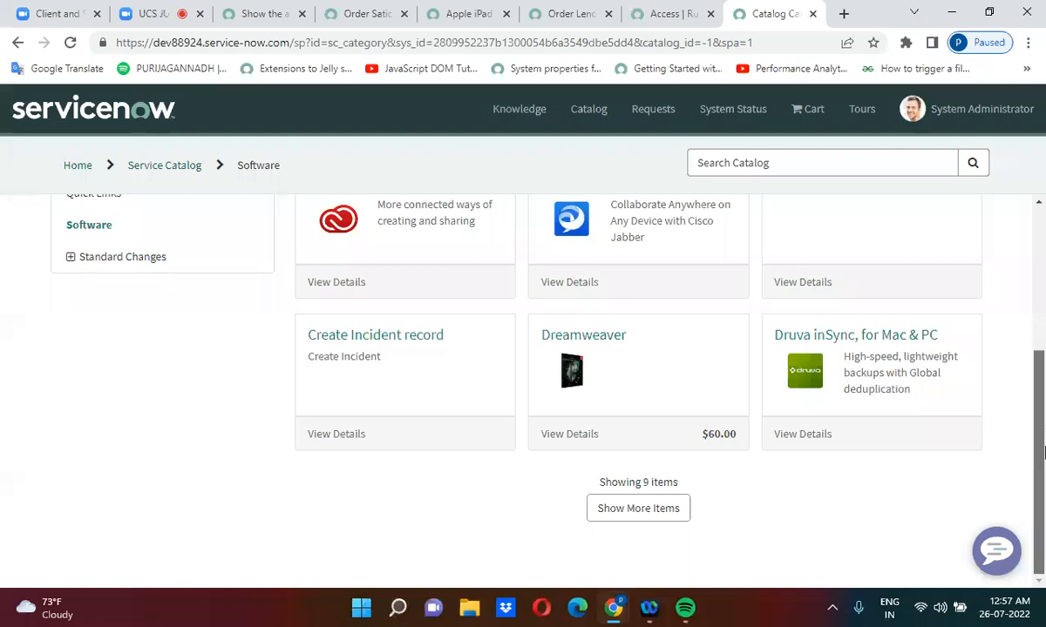
left_click(663, 512)
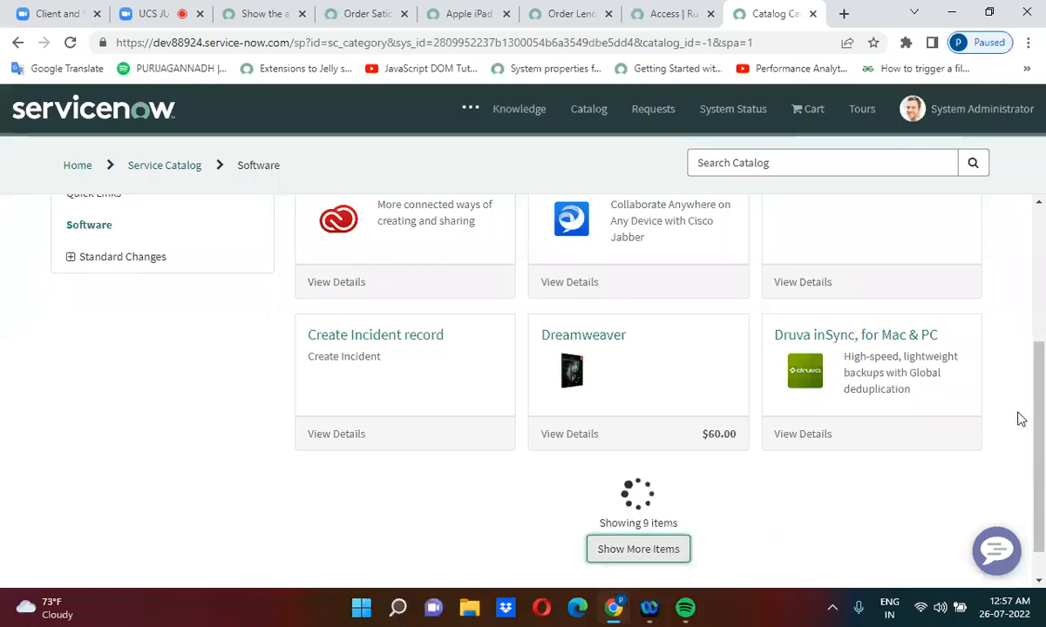
left_click_drag(1042, 389, 1044, 541)
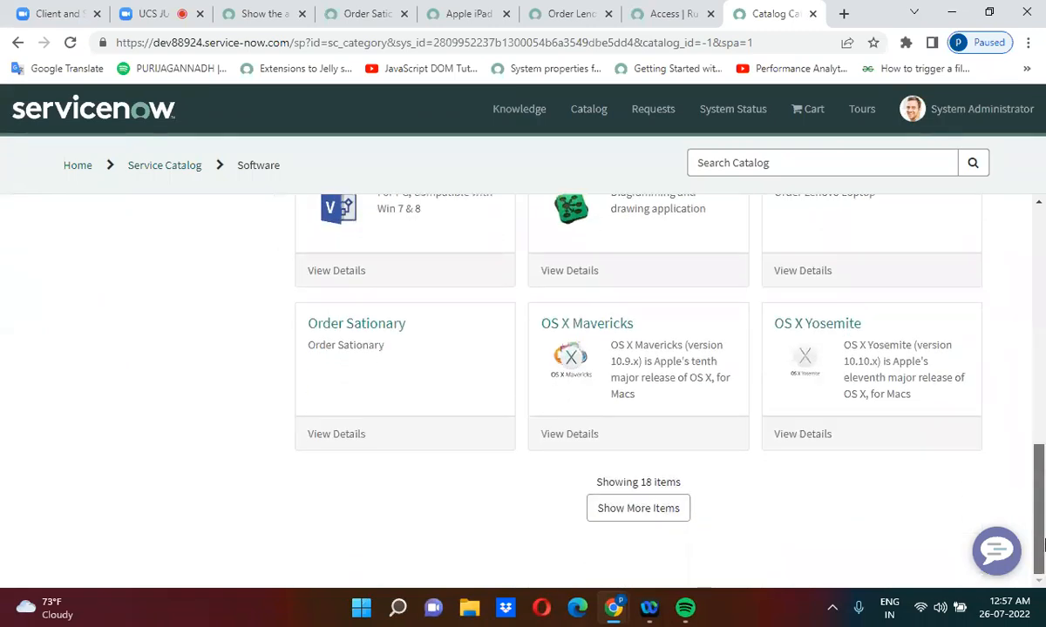
left_click(669, 511)
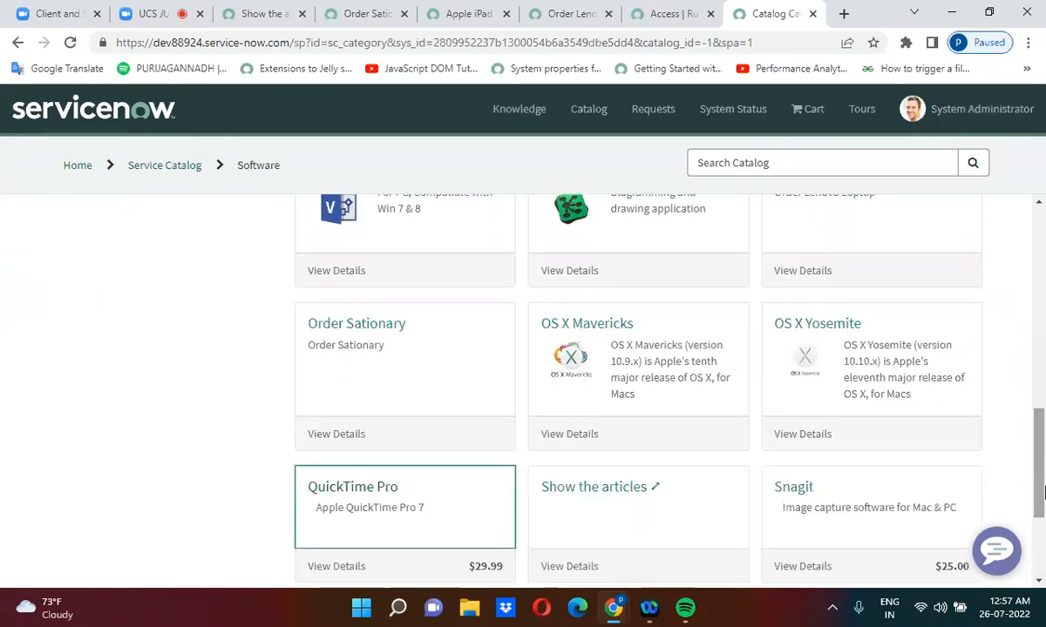
left_click_drag(1042, 449, 1041, 484)
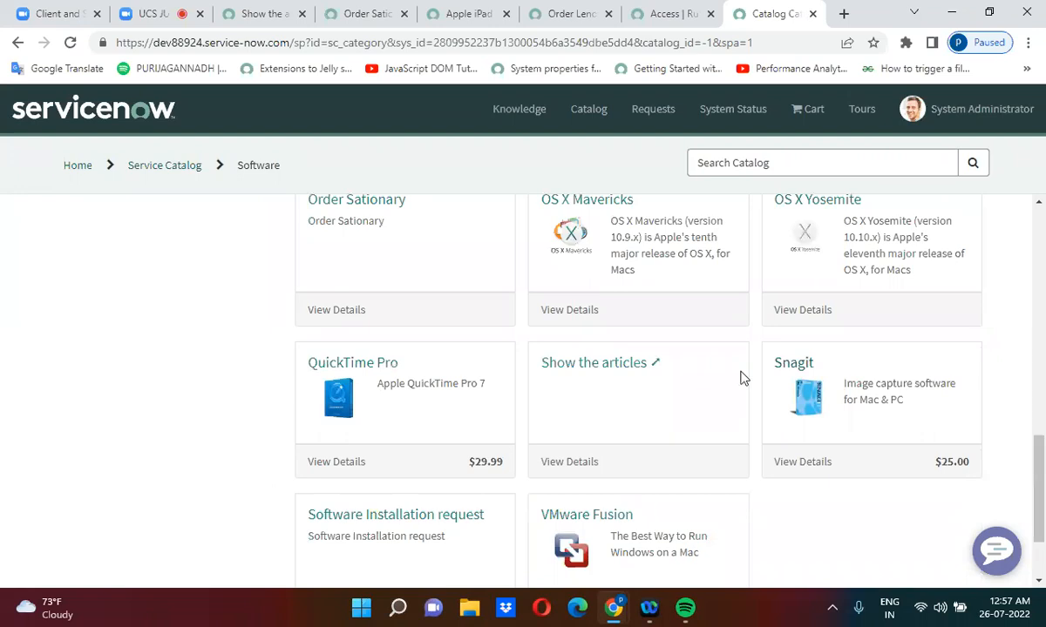
left_click(614, 366)
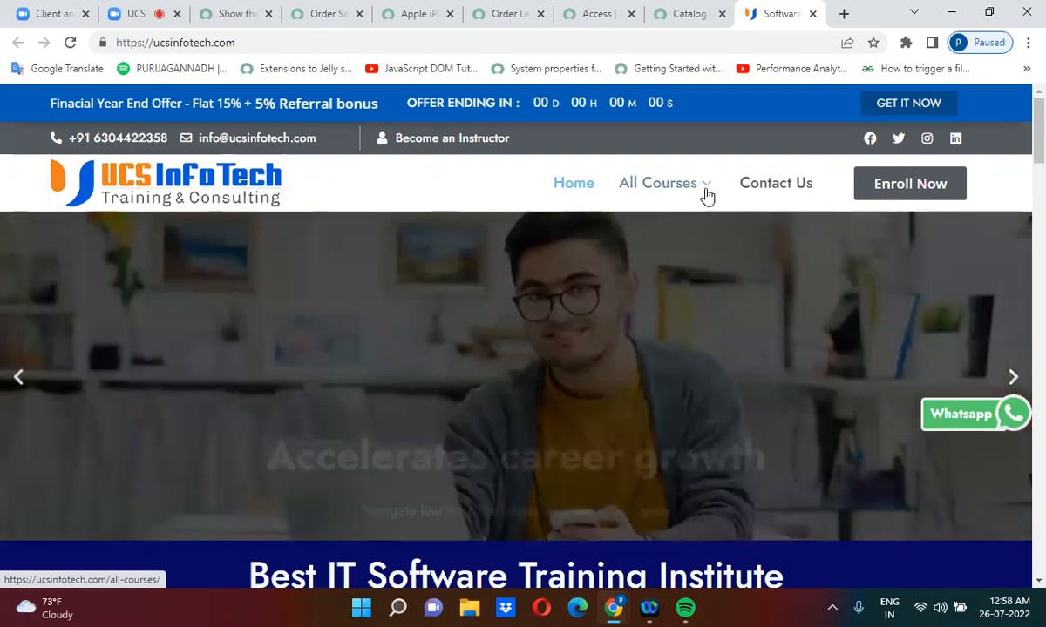
On the UCS InfoTech site, open the ServiceNow training course from all courses and copy its page URL
left_click(706, 195)
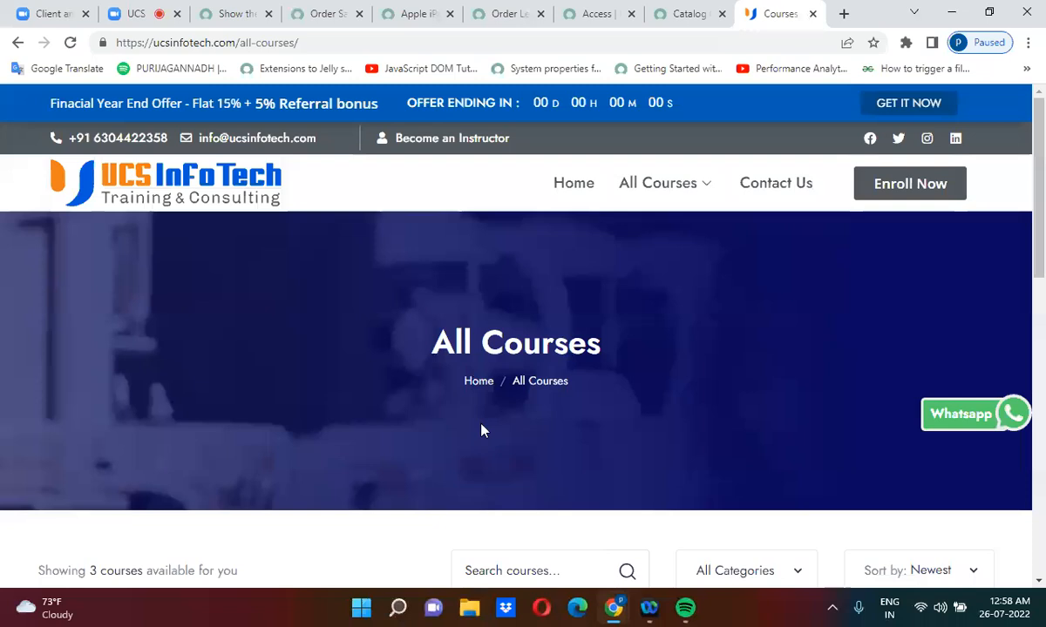
scroll(483, 430, "down", 5)
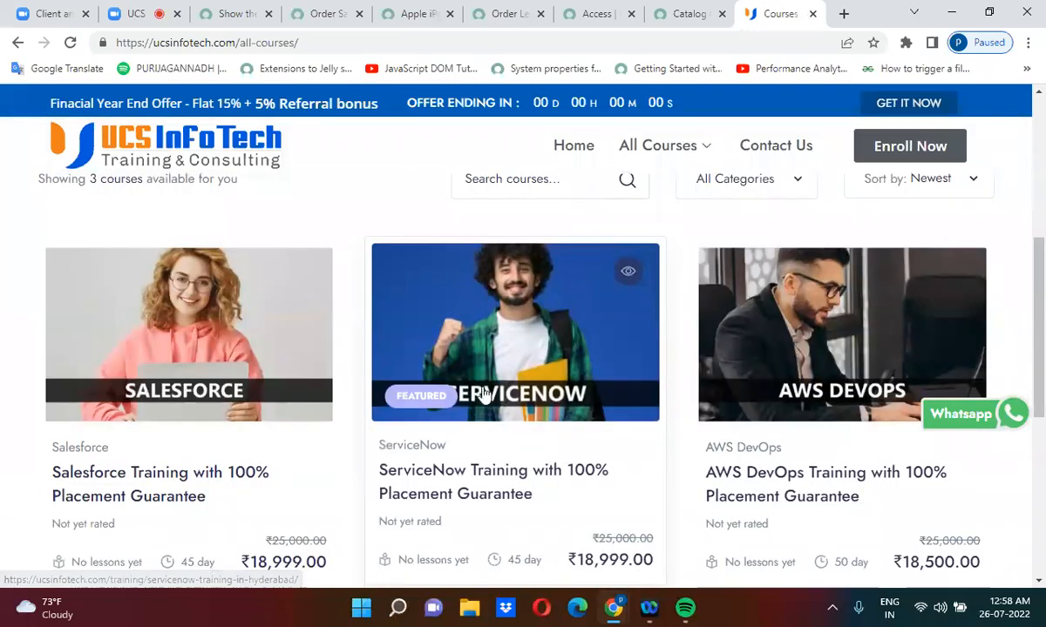
left_click(495, 369)
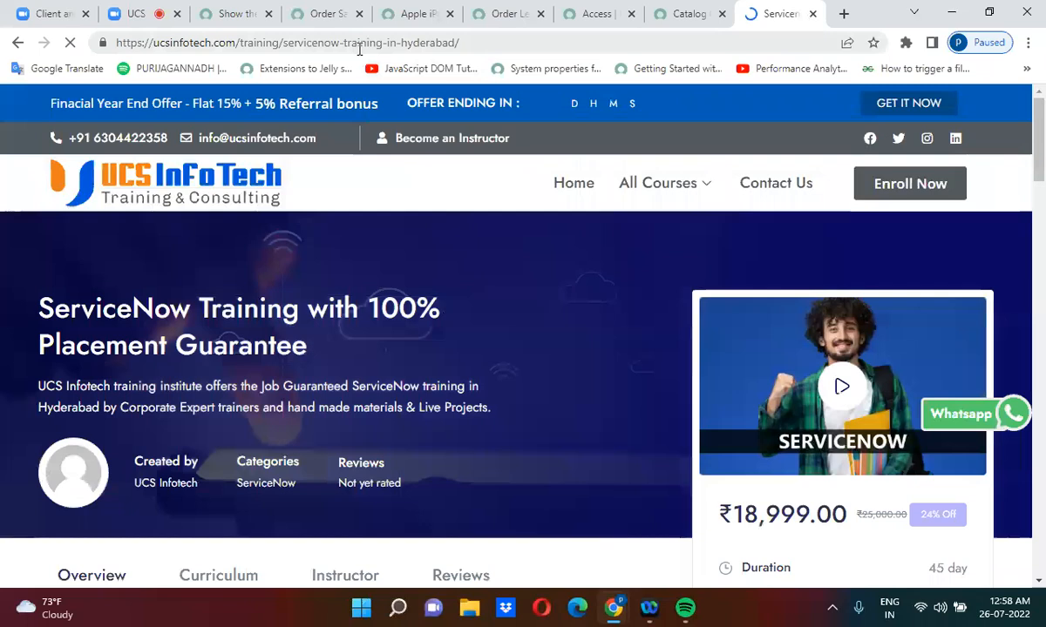
left_click(359, 44)
key("ctrl+c")
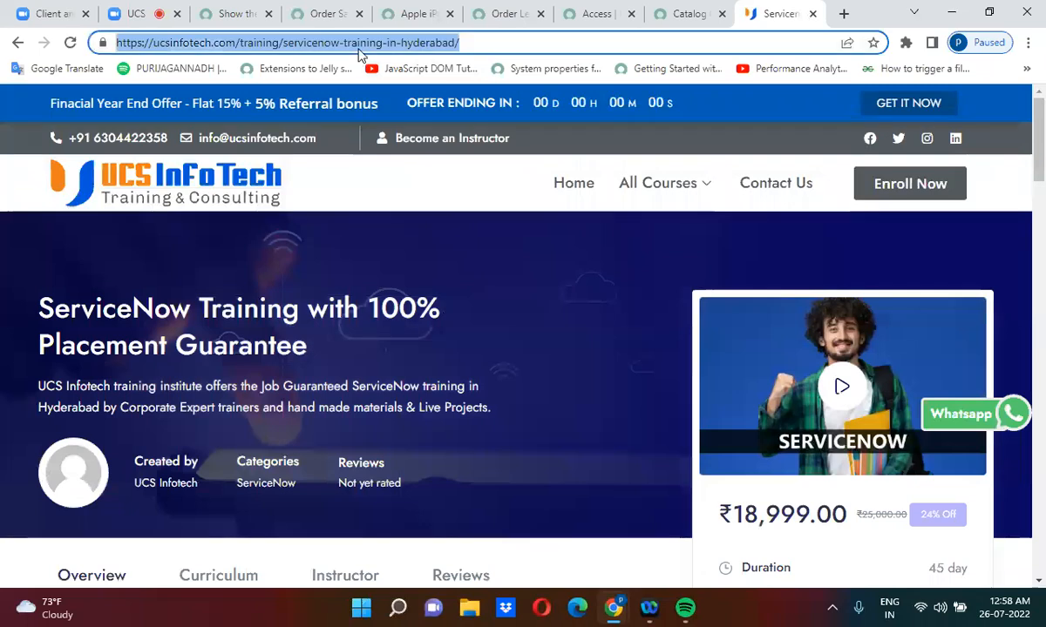
left_click(673, 11)
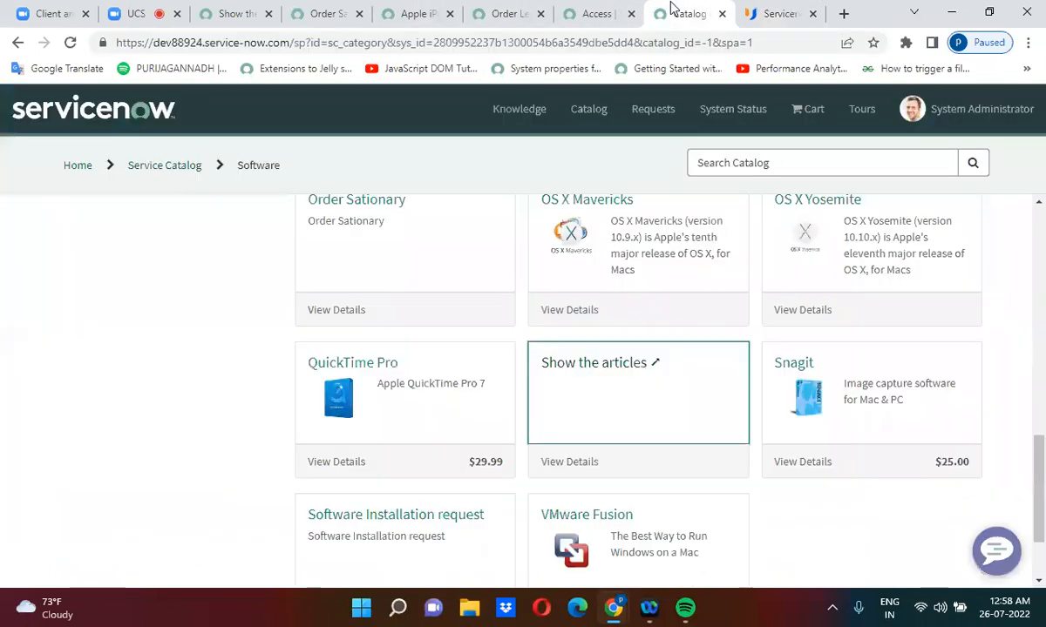
left_click(571, 12)
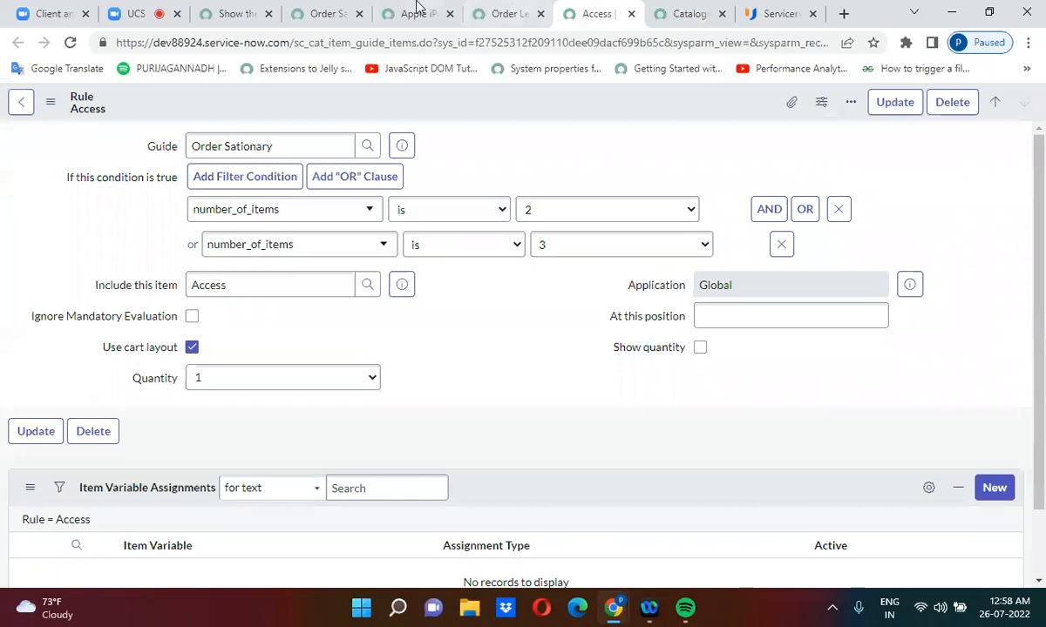
left_click(331, 12)
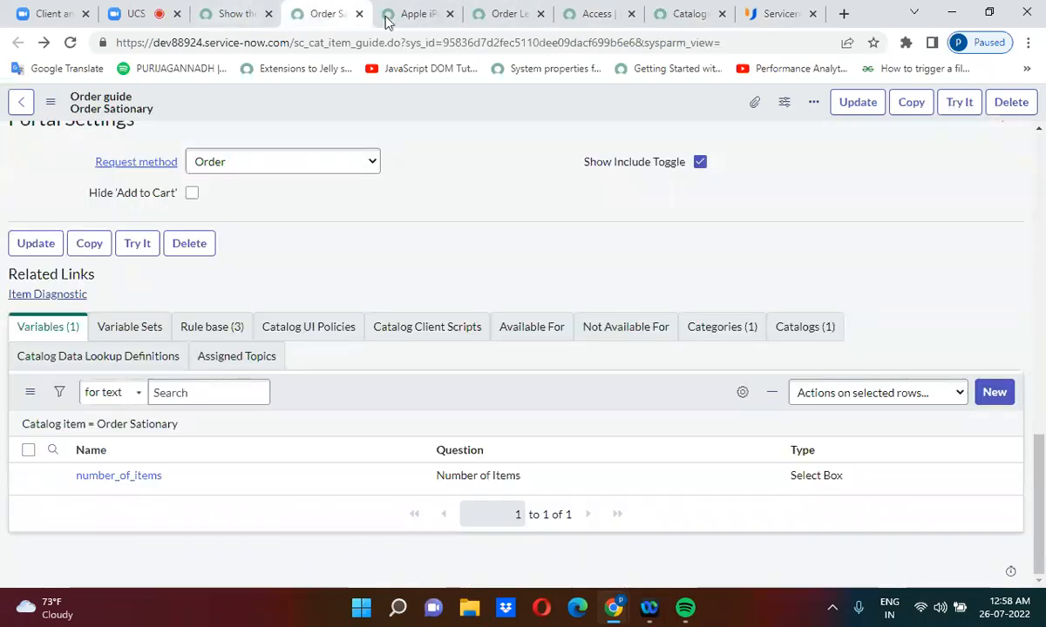
left_click(228, 12)
triple_click(356, 371)
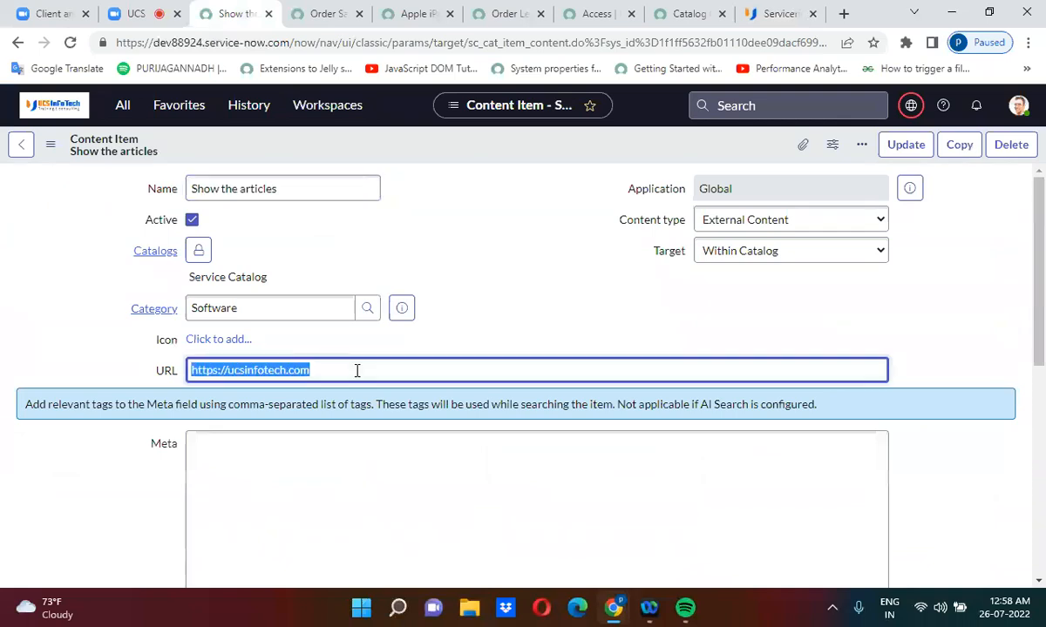
key("ctrl+v")
right_click(489, 145)
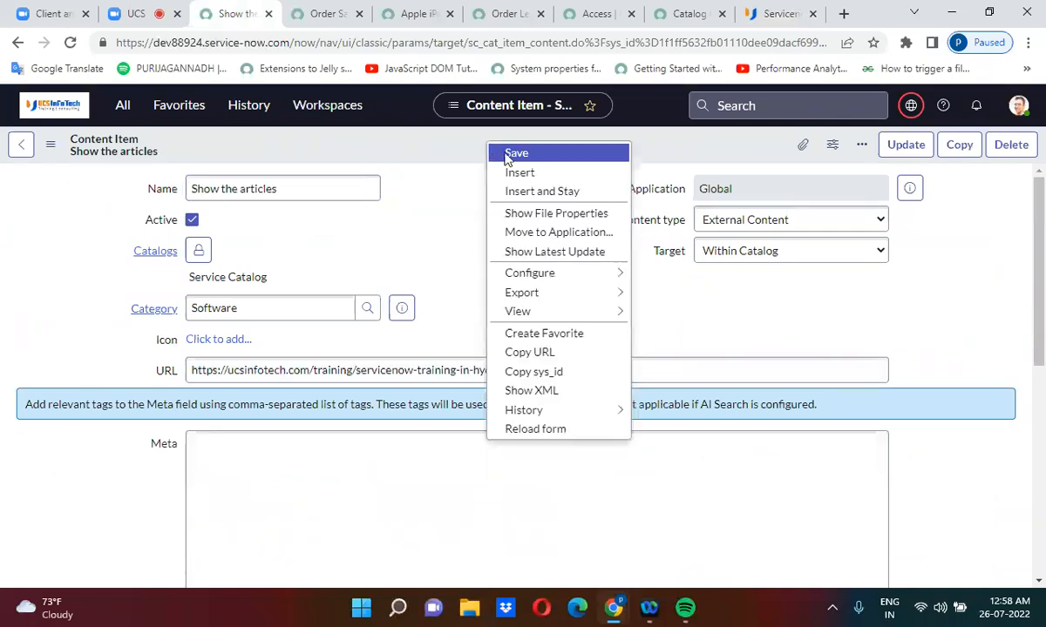
left_click(511, 154)
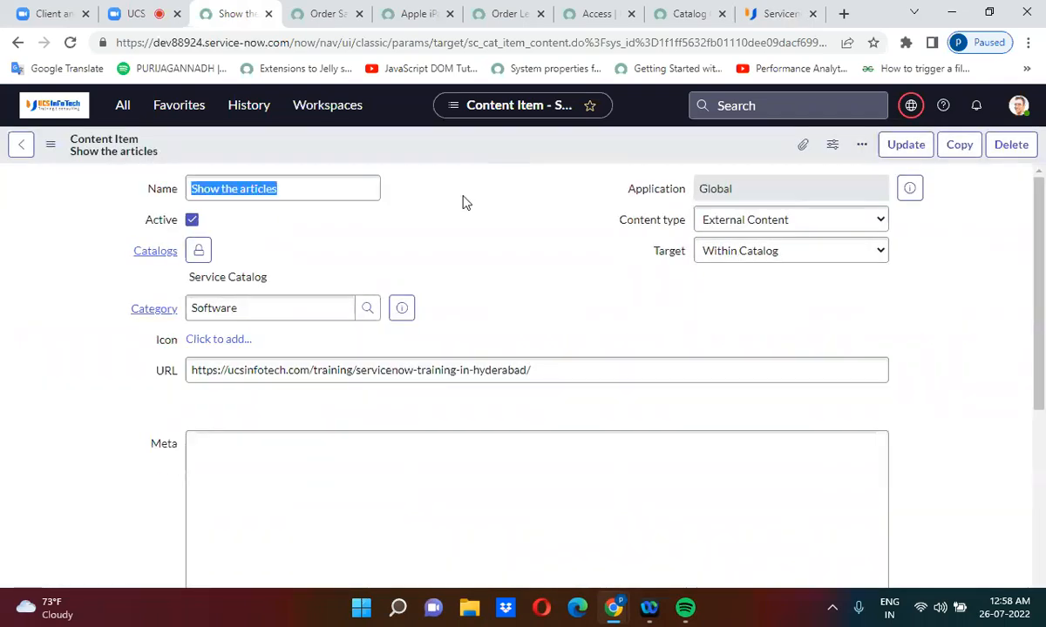
Open Show the articles from the already loaded Software category in the Service Portal, and close both UCS InfoTech pages
left_click(771, 13)
left_click(680, 10)
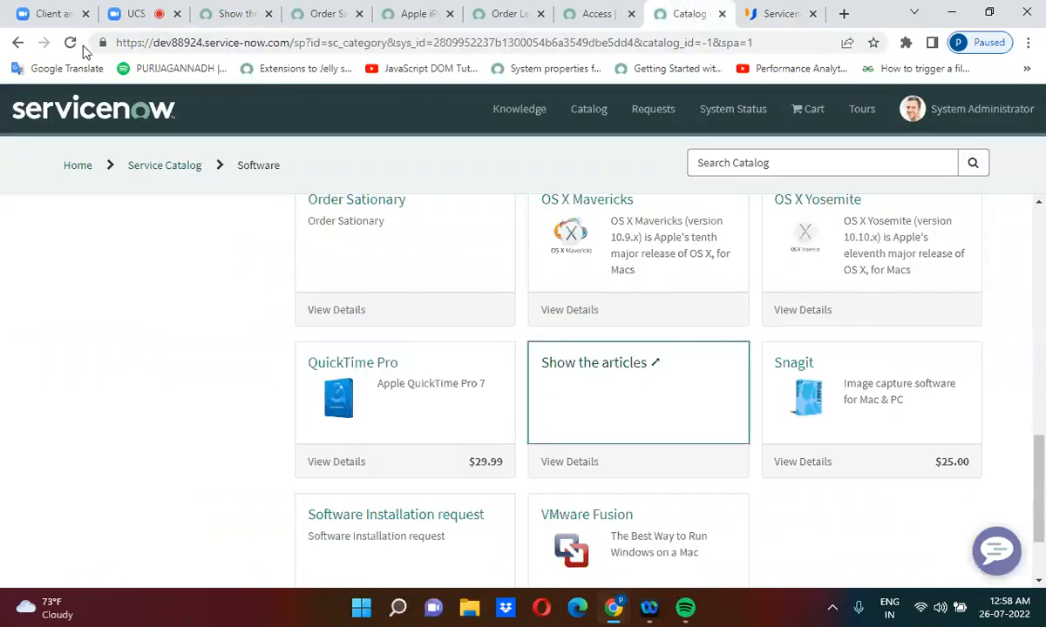
left_click(624, 364)
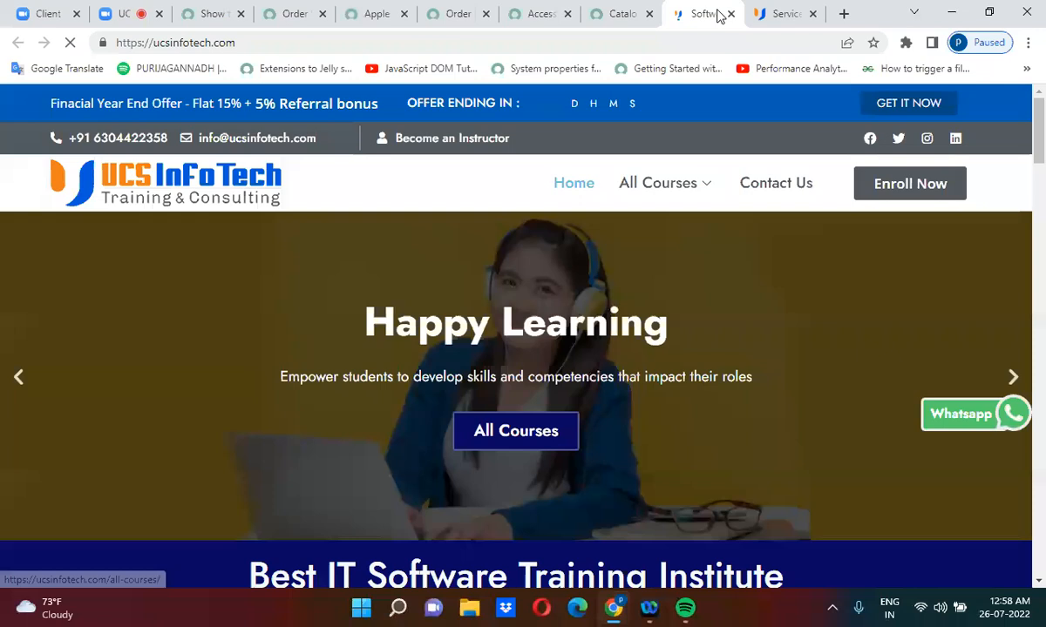
left_click(730, 14)
left_click(731, 14)
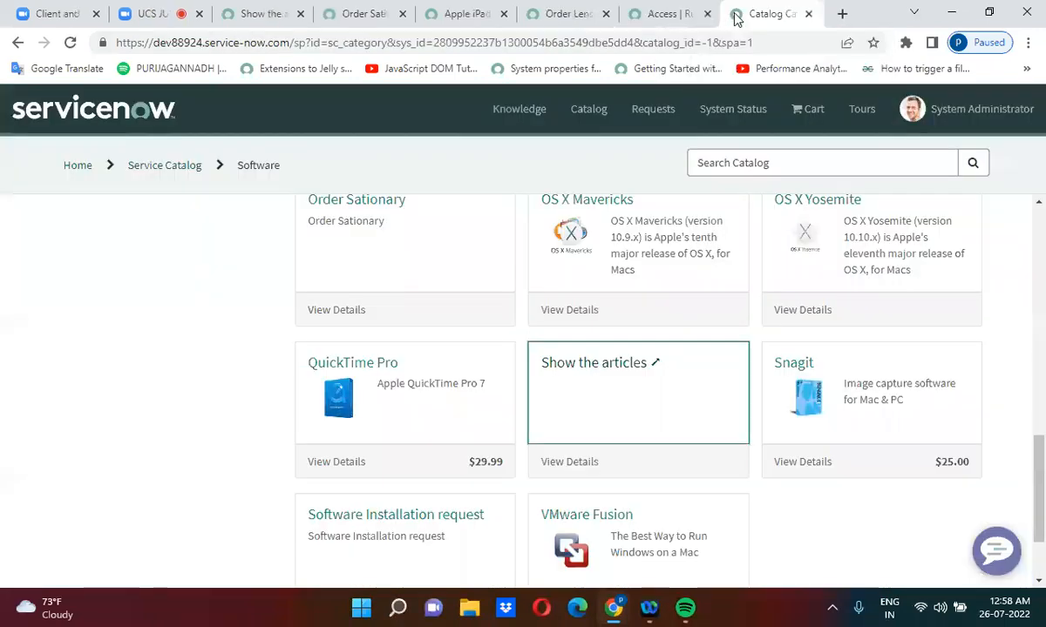
Reload the portal's Software category, load all its items, check the page that Show the articles opens and close that page
left_click(70, 44)
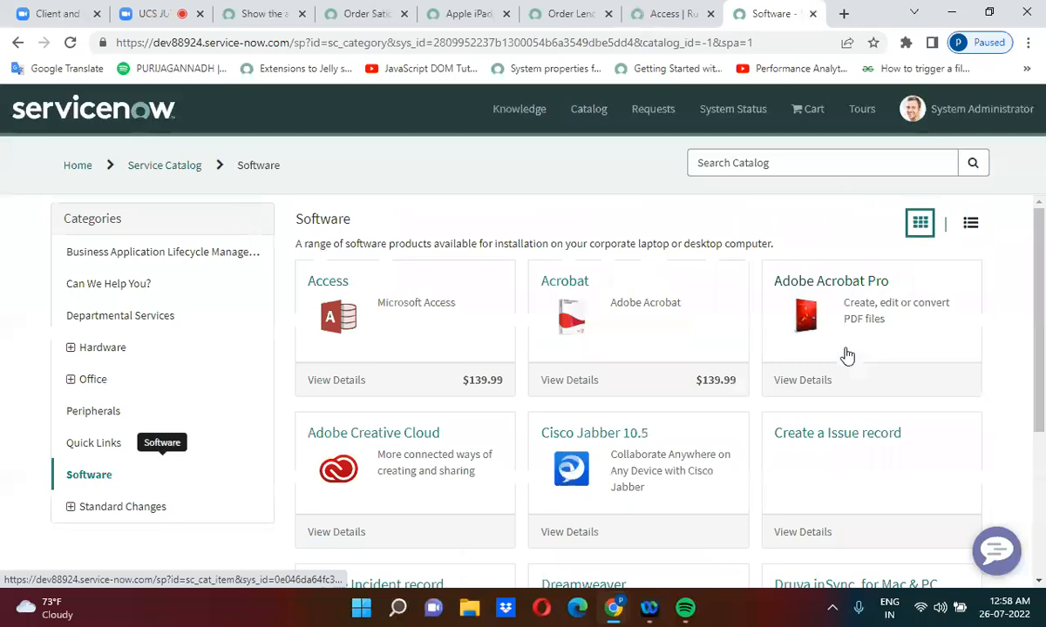
scroll(1043, 394, "down", 2)
scroll(1043, 393, "down", 1)
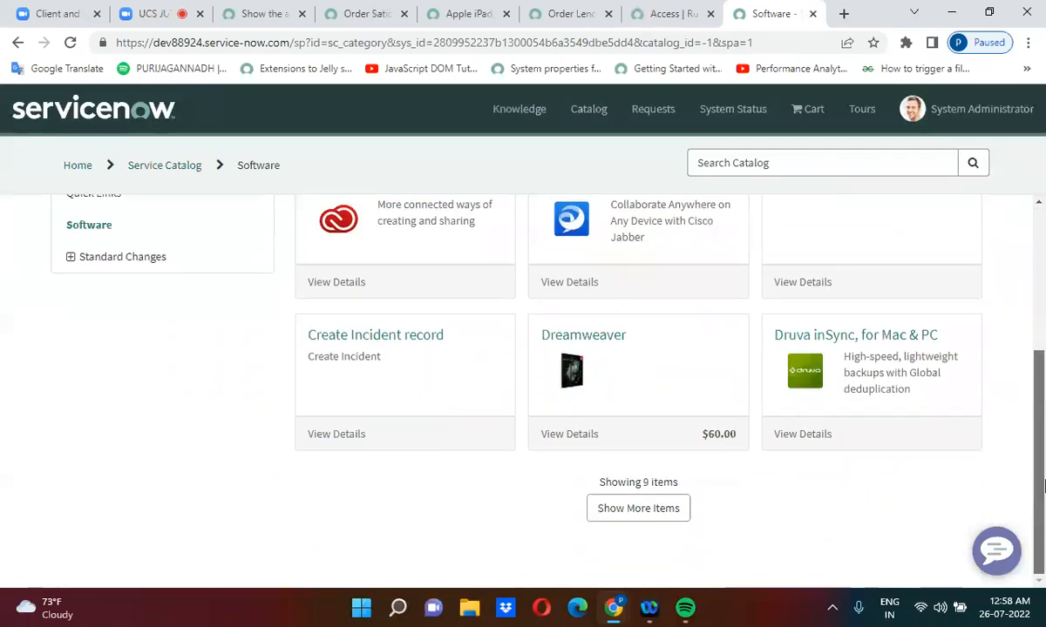
left_click(614, 513)
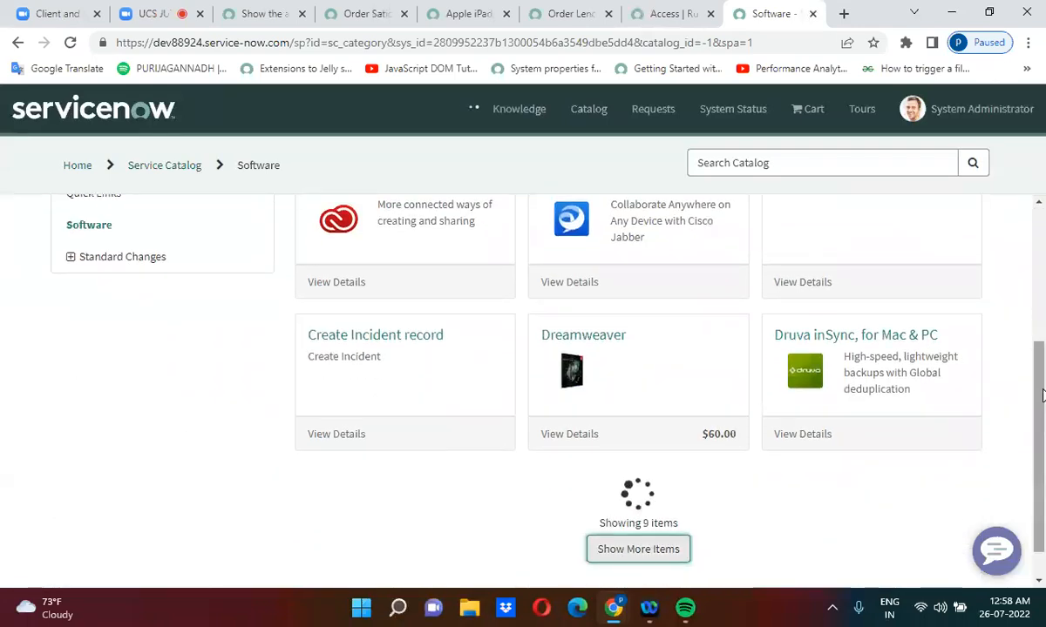
scroll(1041, 531, "down", 5)
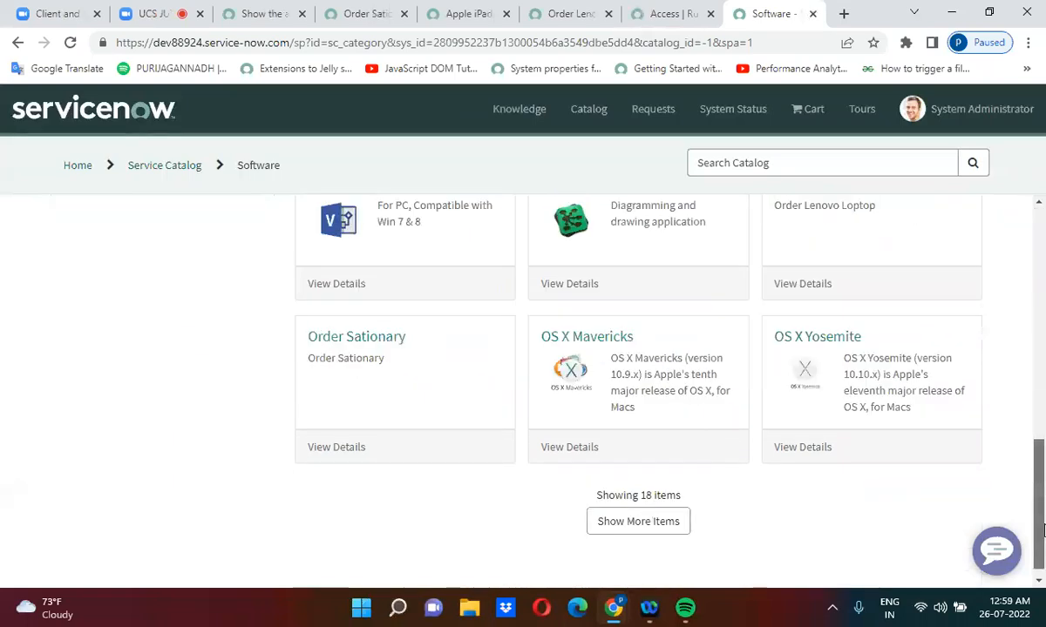
left_click(603, 514)
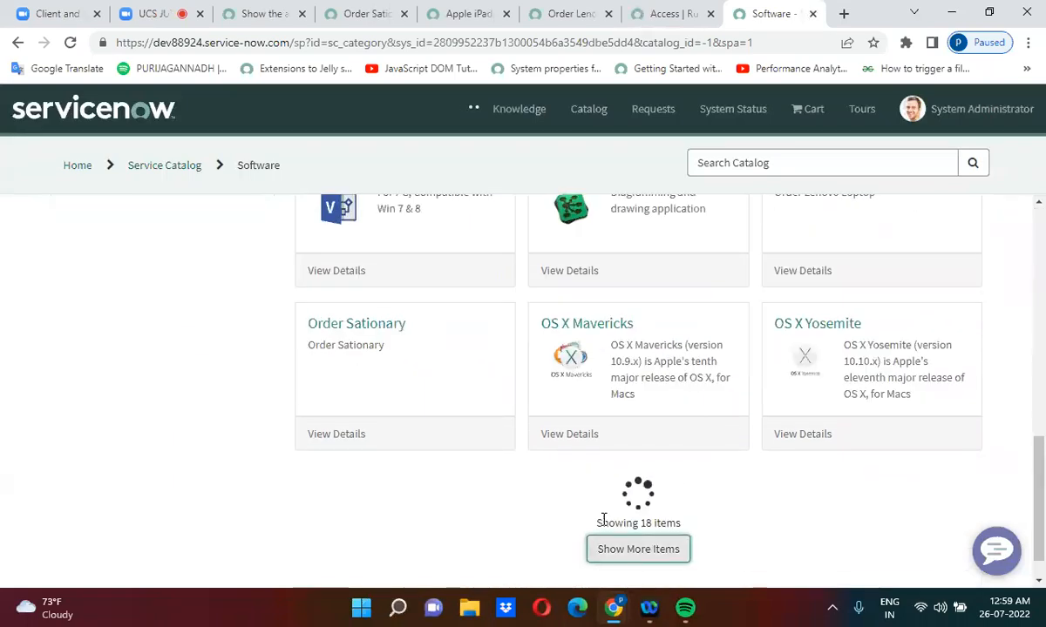
scroll(1041, 450, "down", 3)
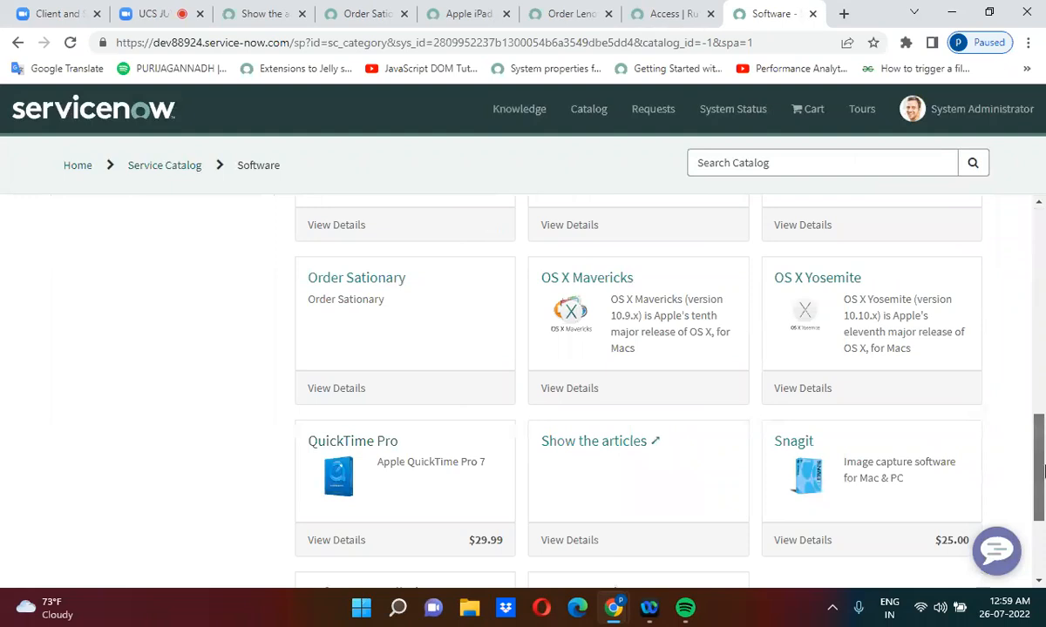
scroll(1037, 450, "up", 3)
scroll(1035, 451, "down", 1)
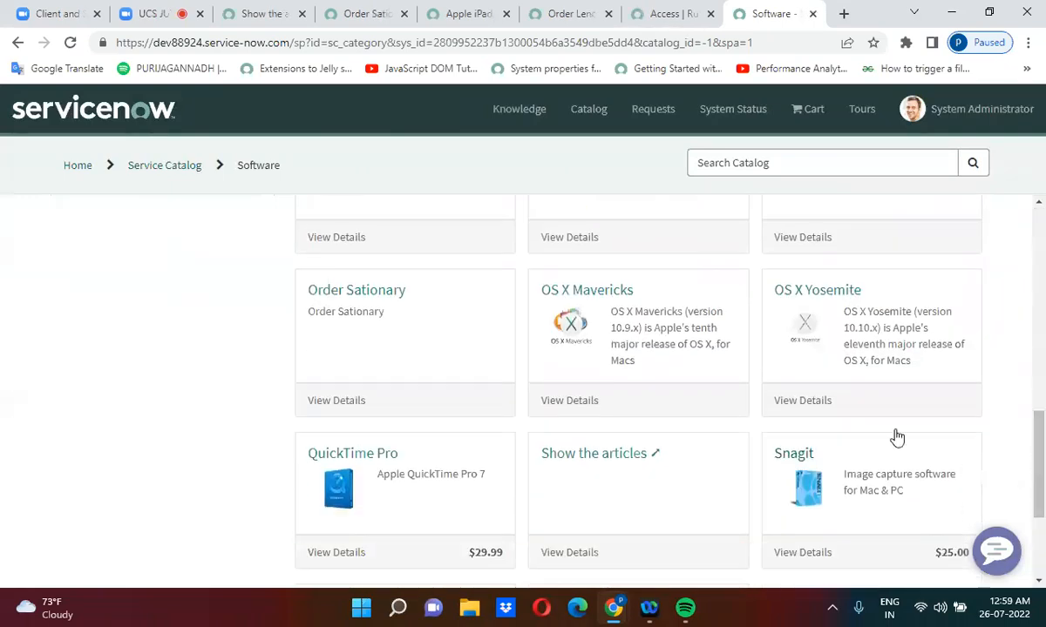
left_click(610, 458)
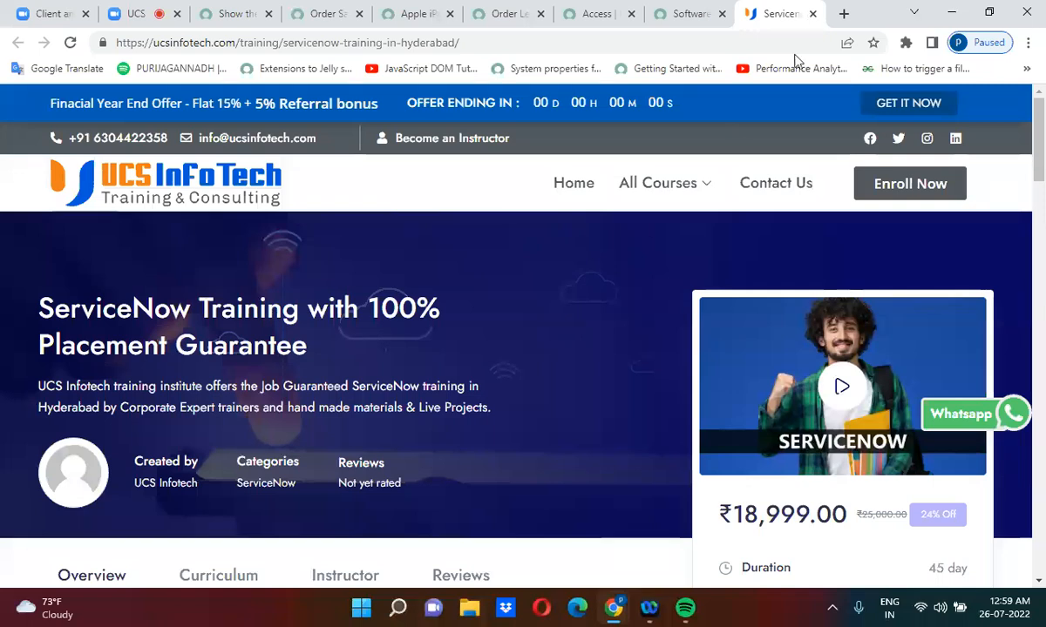
left_click(813, 14)
left_click(156, 342)
scroll(159, 349, "down", 3)
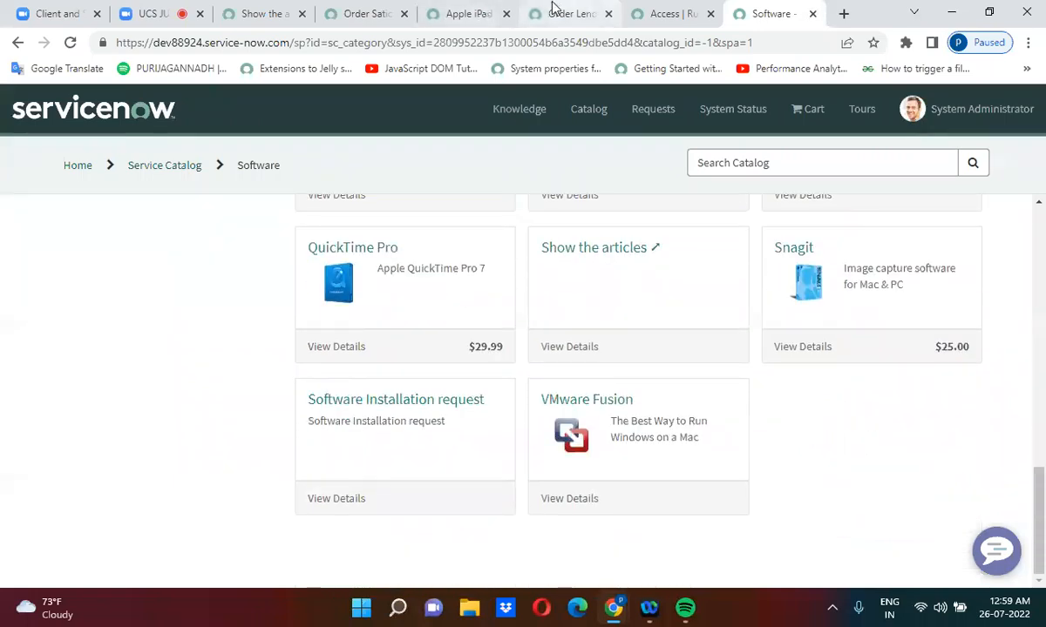
Change the Show the articles content item's content type to KB Article and save the record
left_click(252, 9)
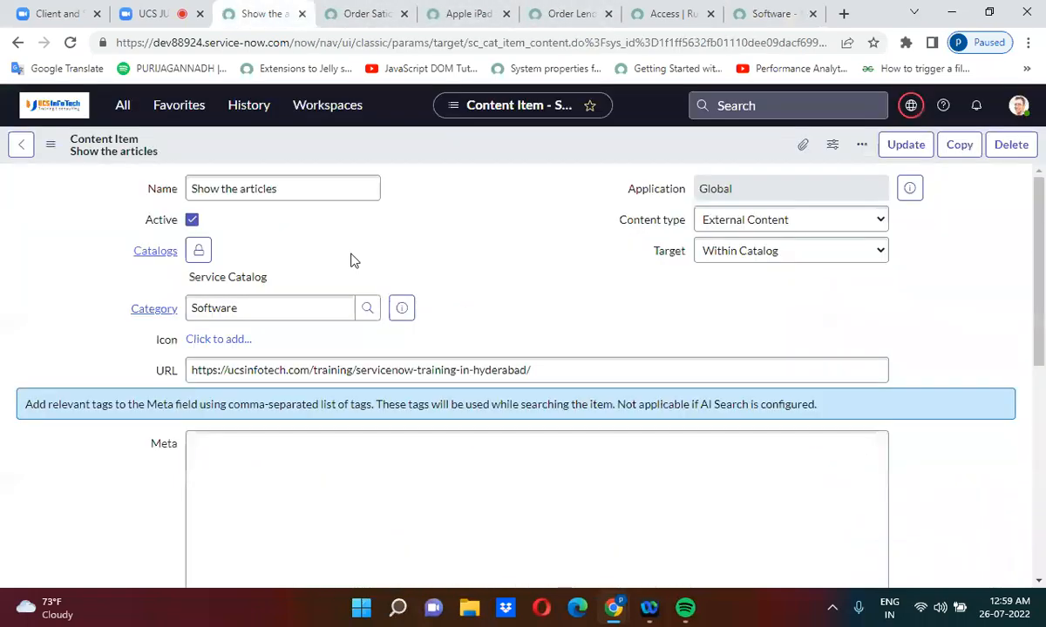
left_click(767, 223)
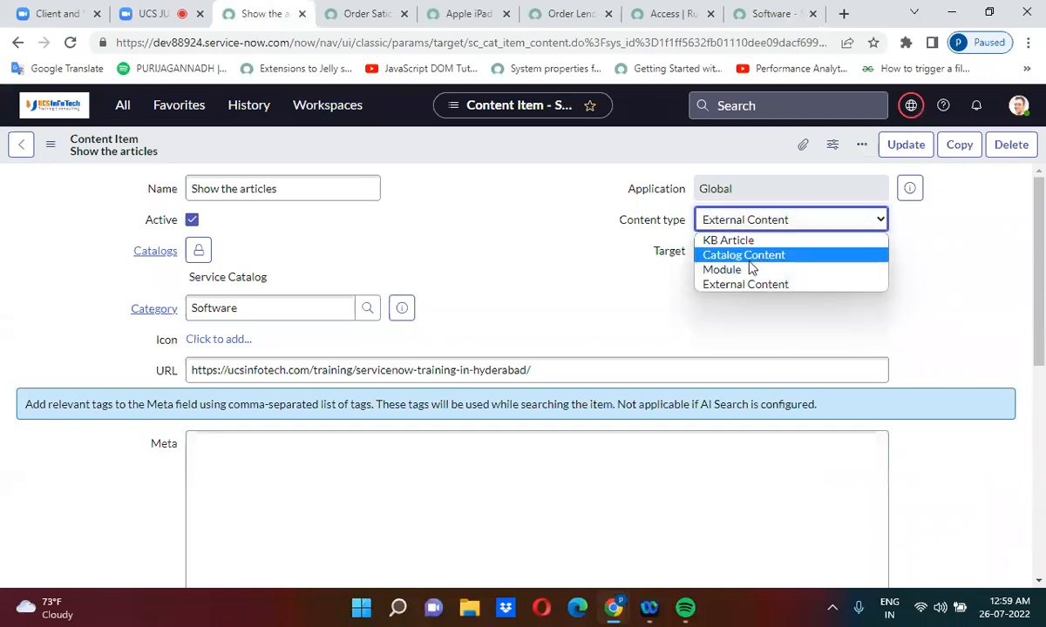
left_click(734, 241)
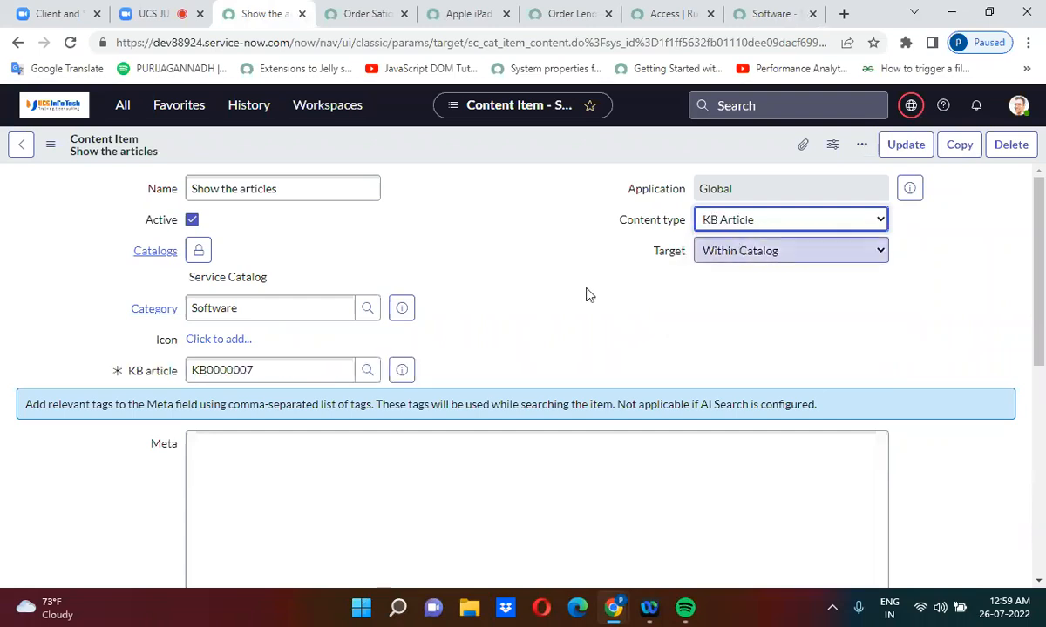
right_click(523, 148)
left_click(535, 157)
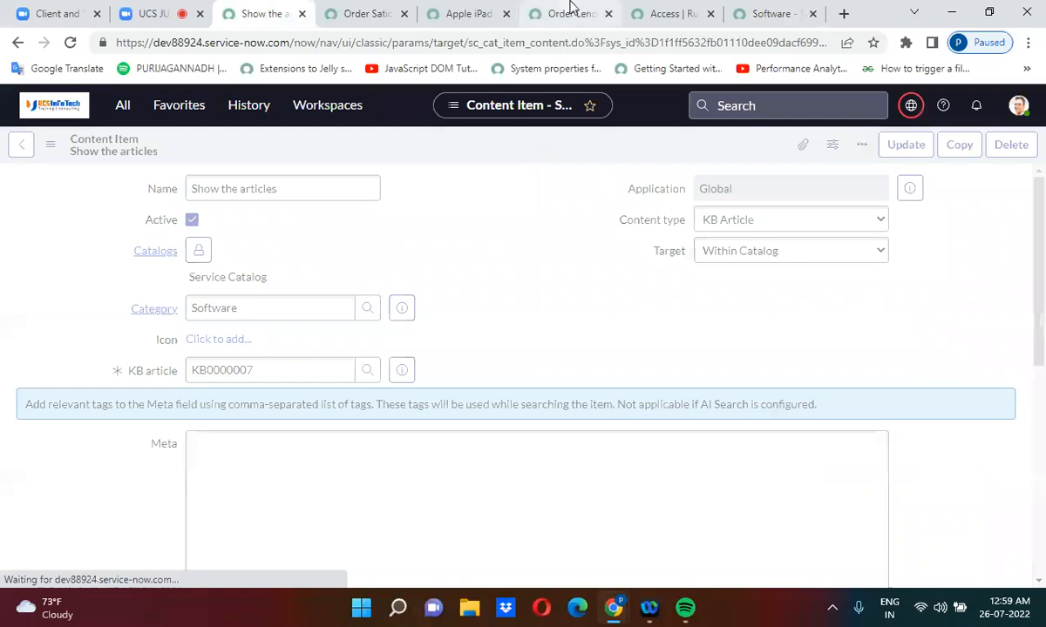
Return to the portal's Software category, load all its items, open Show the articles and read through the knowledge article
left_click(670, 11)
left_click(775, 10)
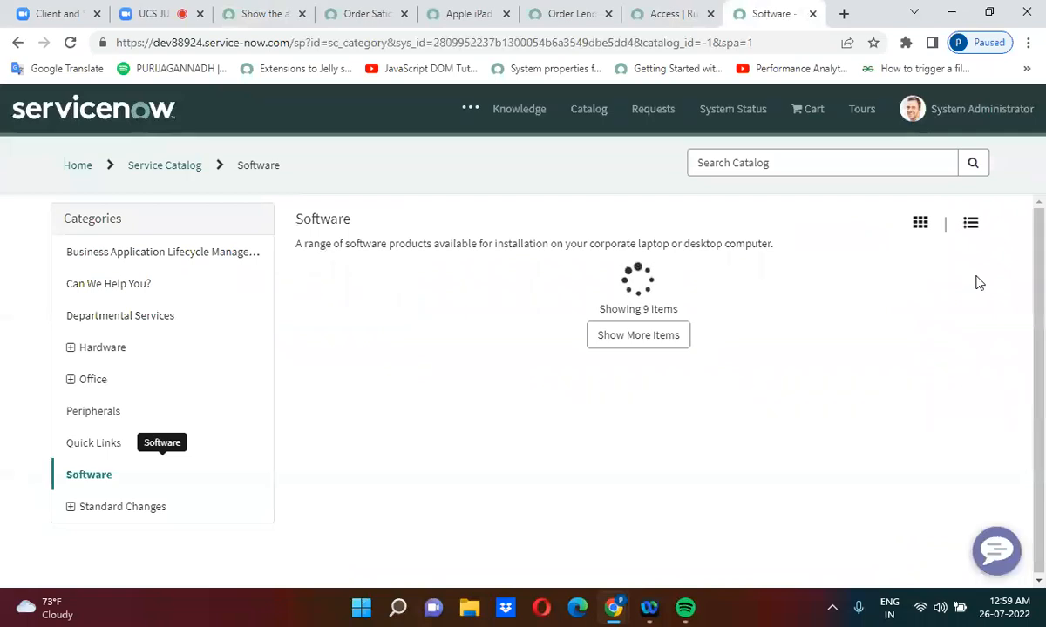
scroll(1044, 237, "down", 3)
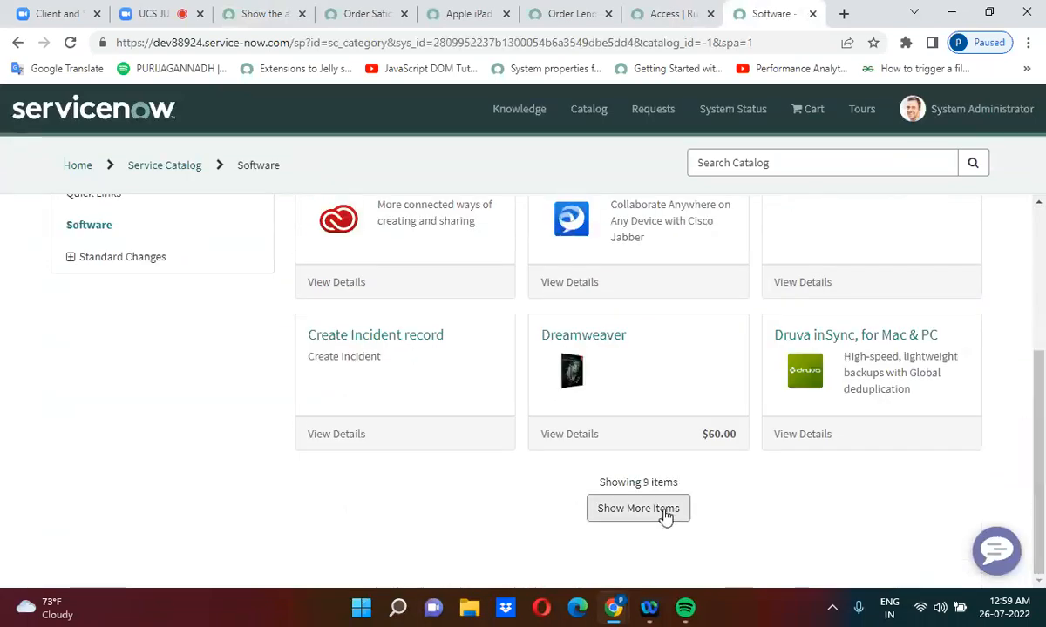
left_click(664, 510)
scroll(1039, 367, "down", 5)
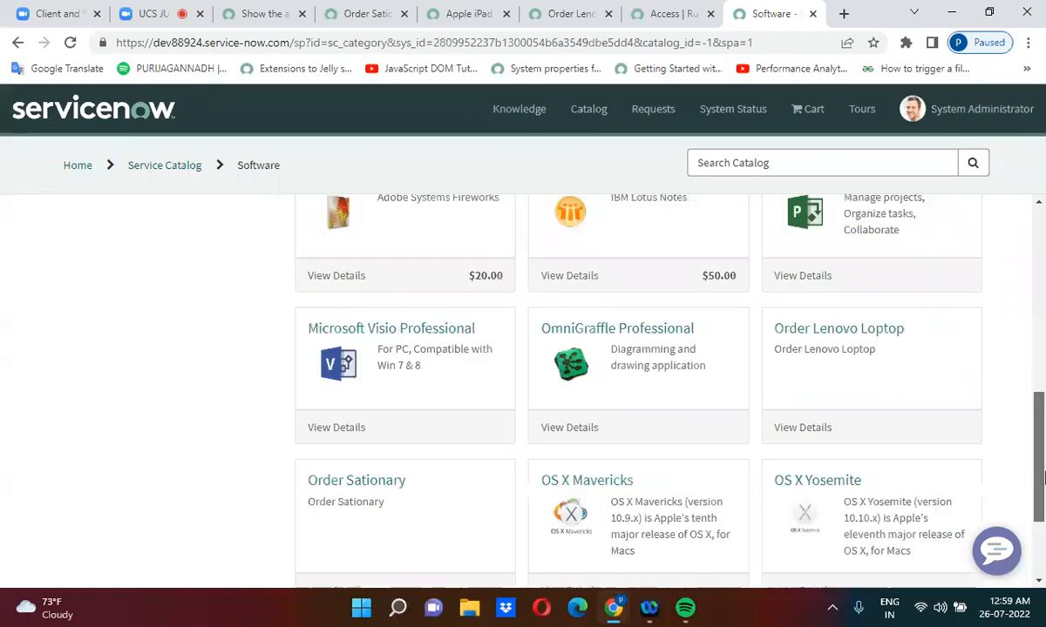
left_click(677, 514)
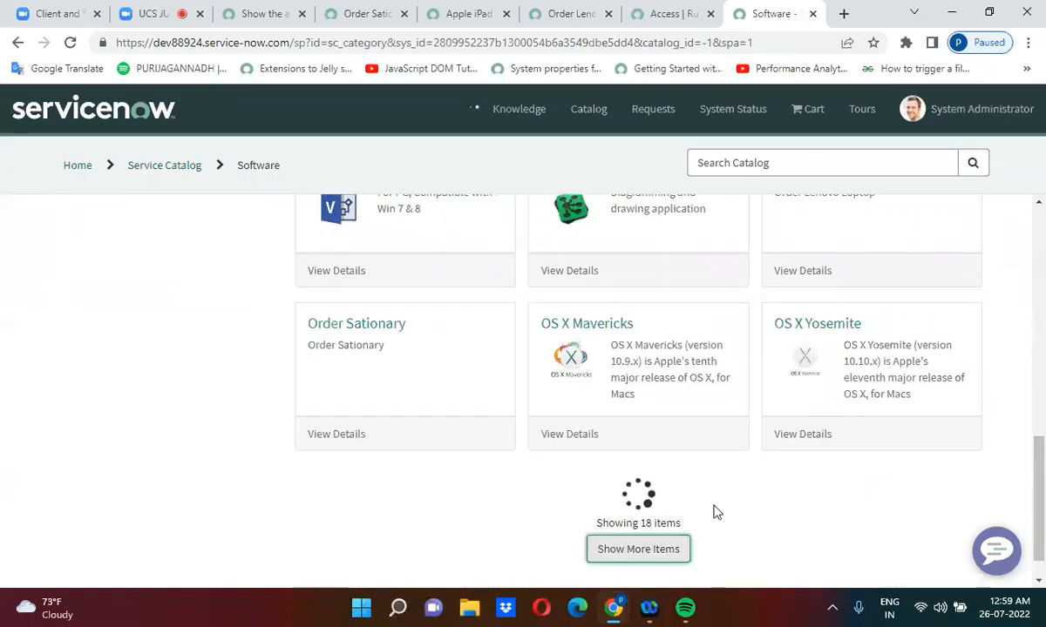
left_click_drag(1035, 435, 1044, 534)
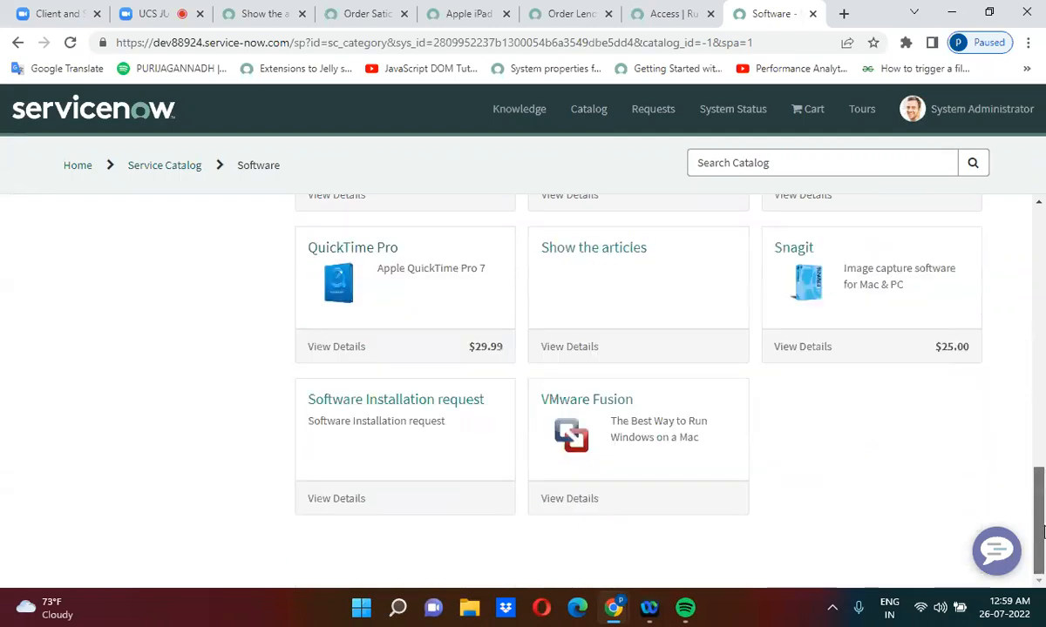
left_click(588, 253)
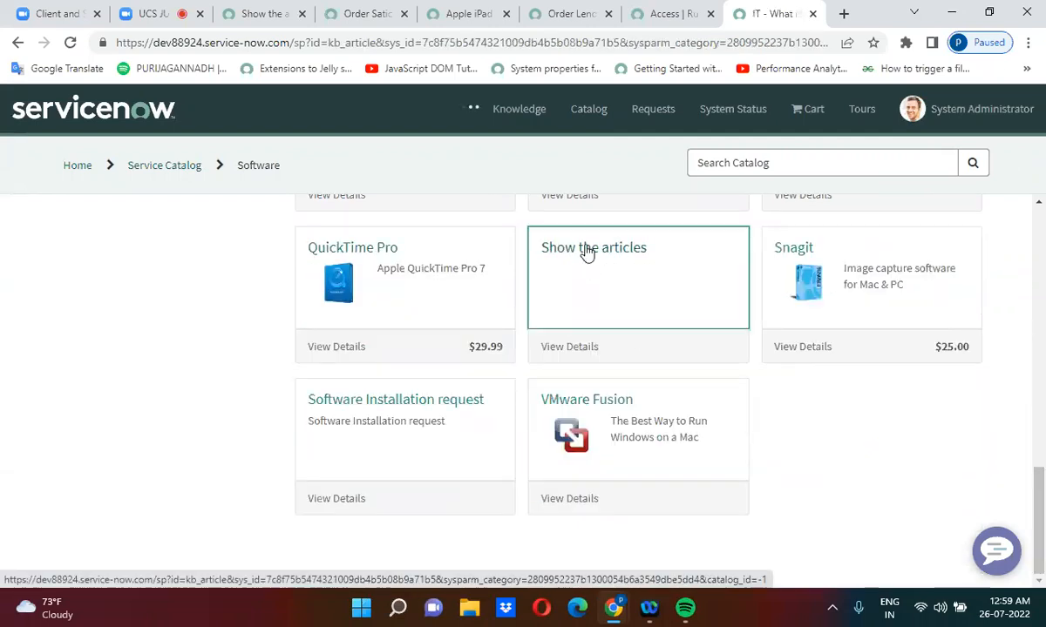
scroll(468, 317, "down", 10)
scroll(468, 317, "down", 15)
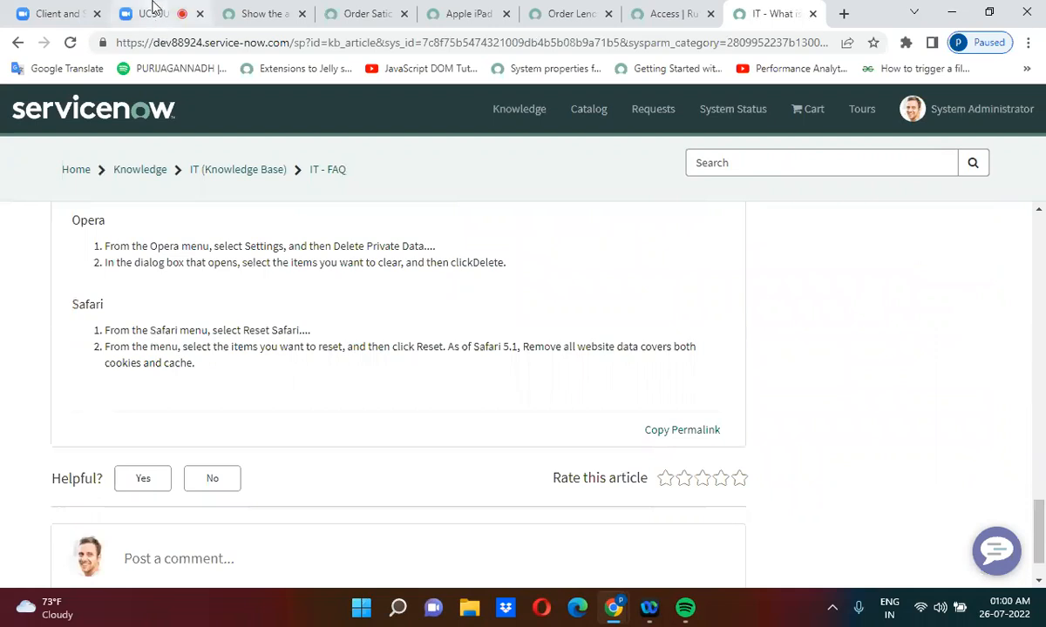
Switch to the Zoom meeting and request to stop the cloud recording
left_click(154, 13)
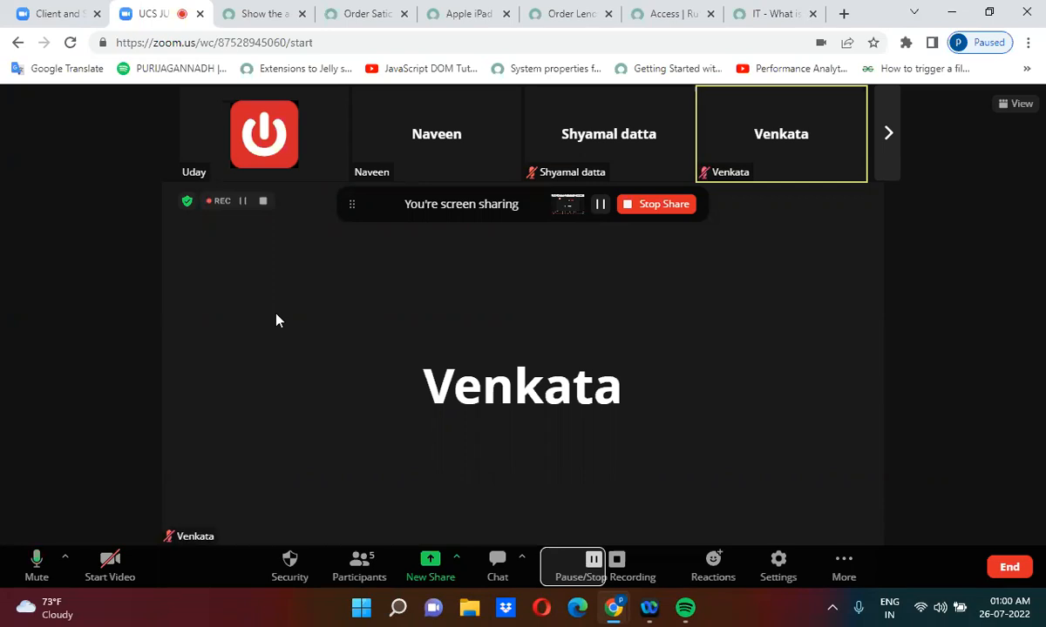
left_click(617, 562)
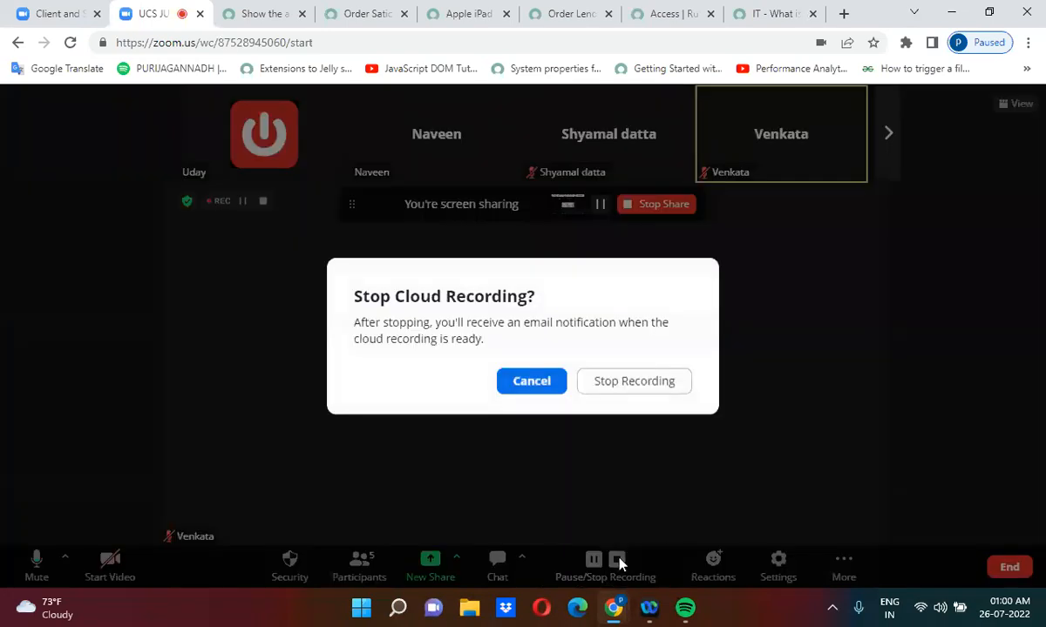